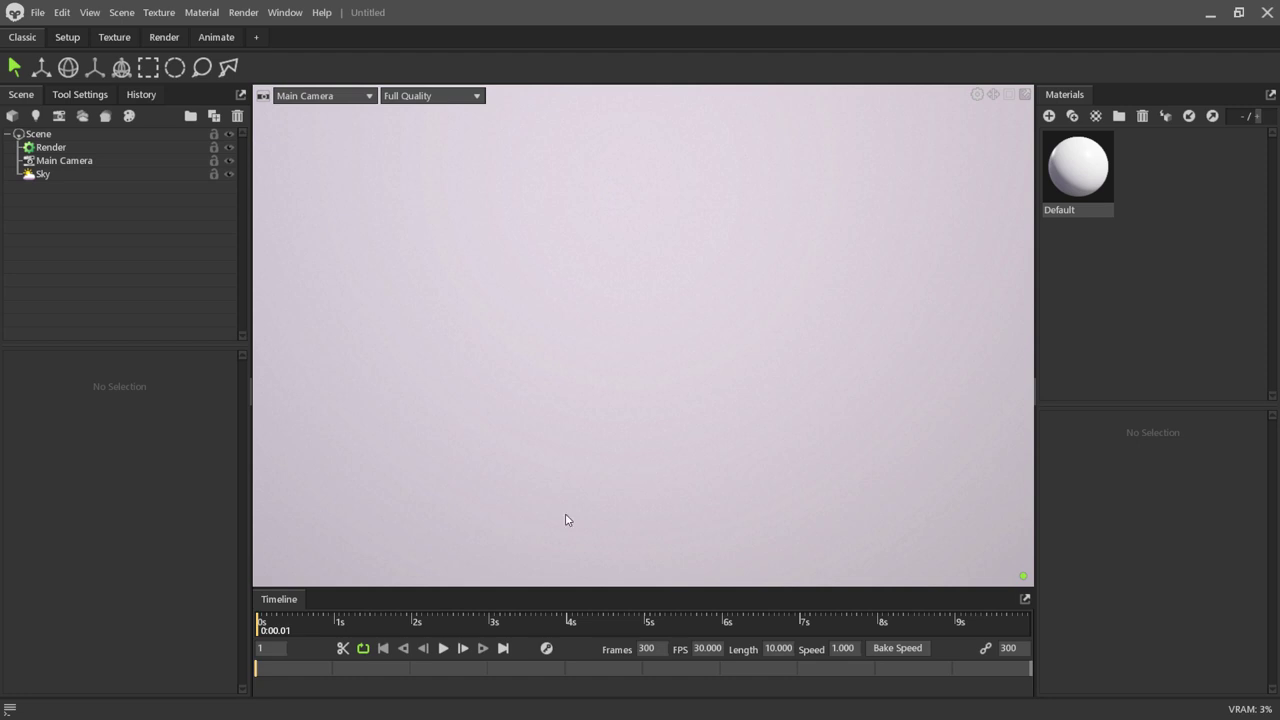
# Switch the Sky's Backdrop Mode to Color and set it to dark grey 292b2d.
pyautogui.click(44, 174)
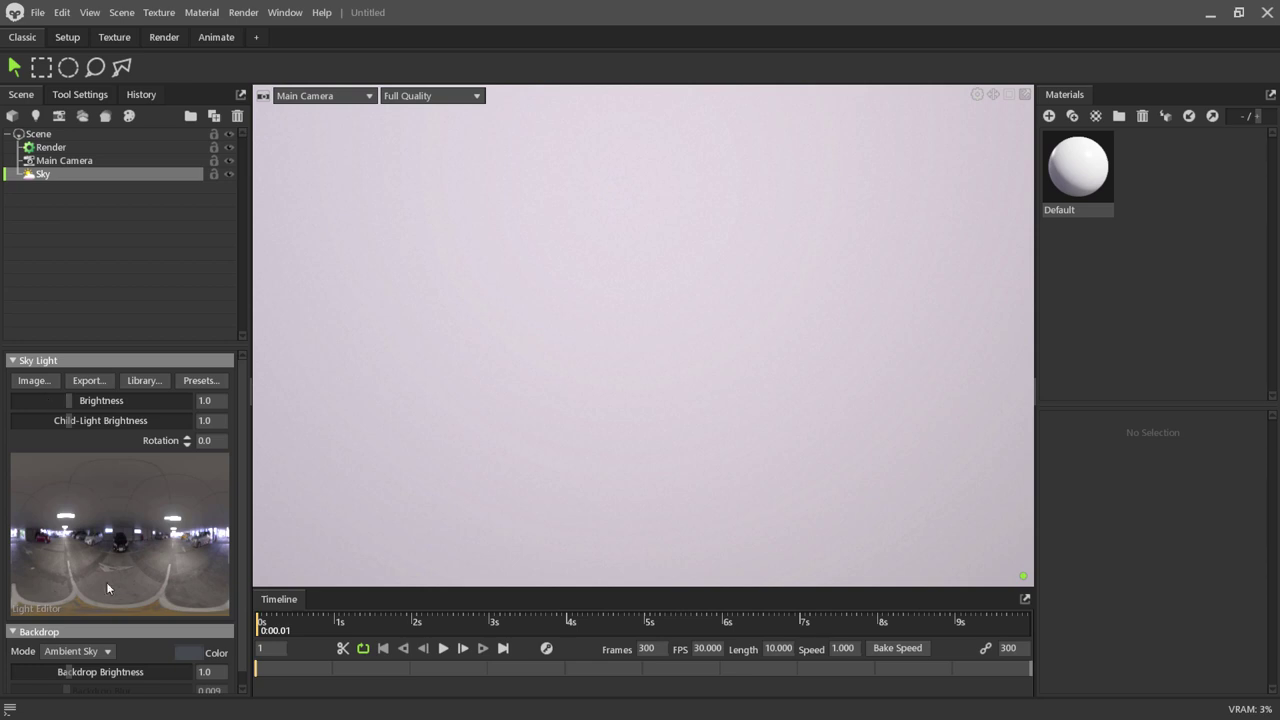
pyautogui.click(106, 651)
pyautogui.click(77, 586)
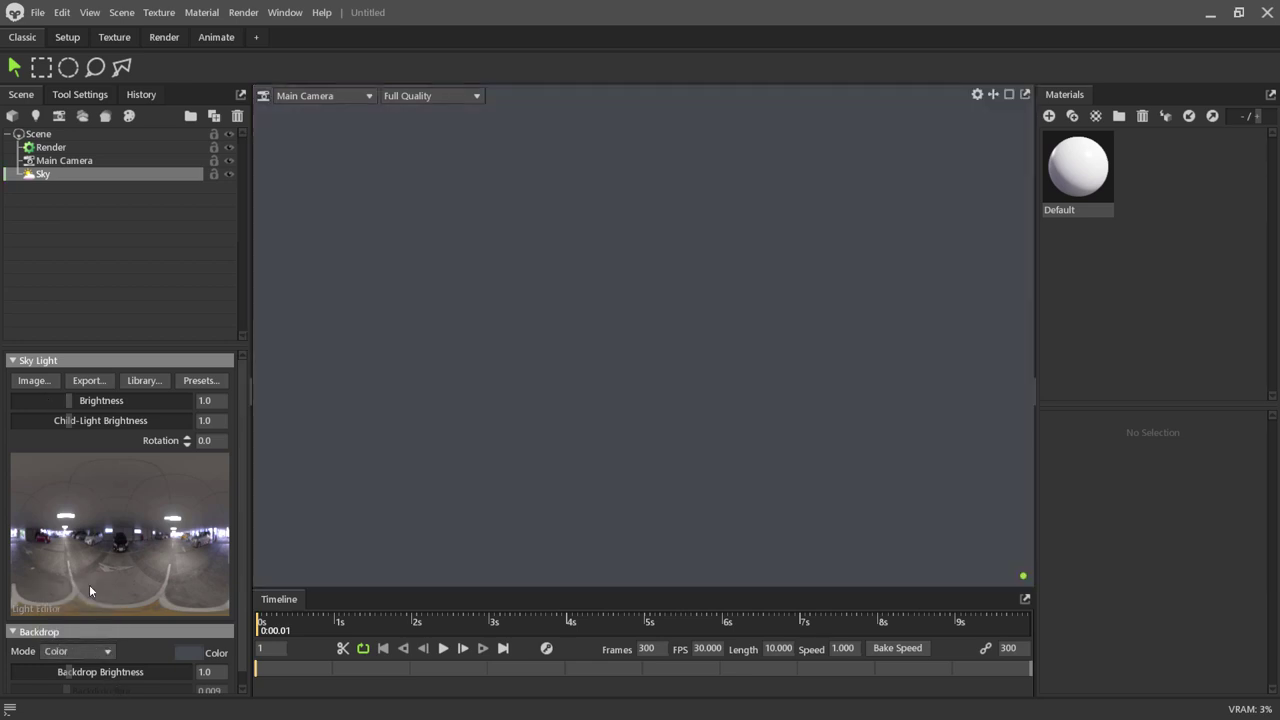
pyautogui.click(185, 648)
pyautogui.click(462, 403)
pyautogui.moveTo(462, 403); pyautogui.dragTo(458, 421)
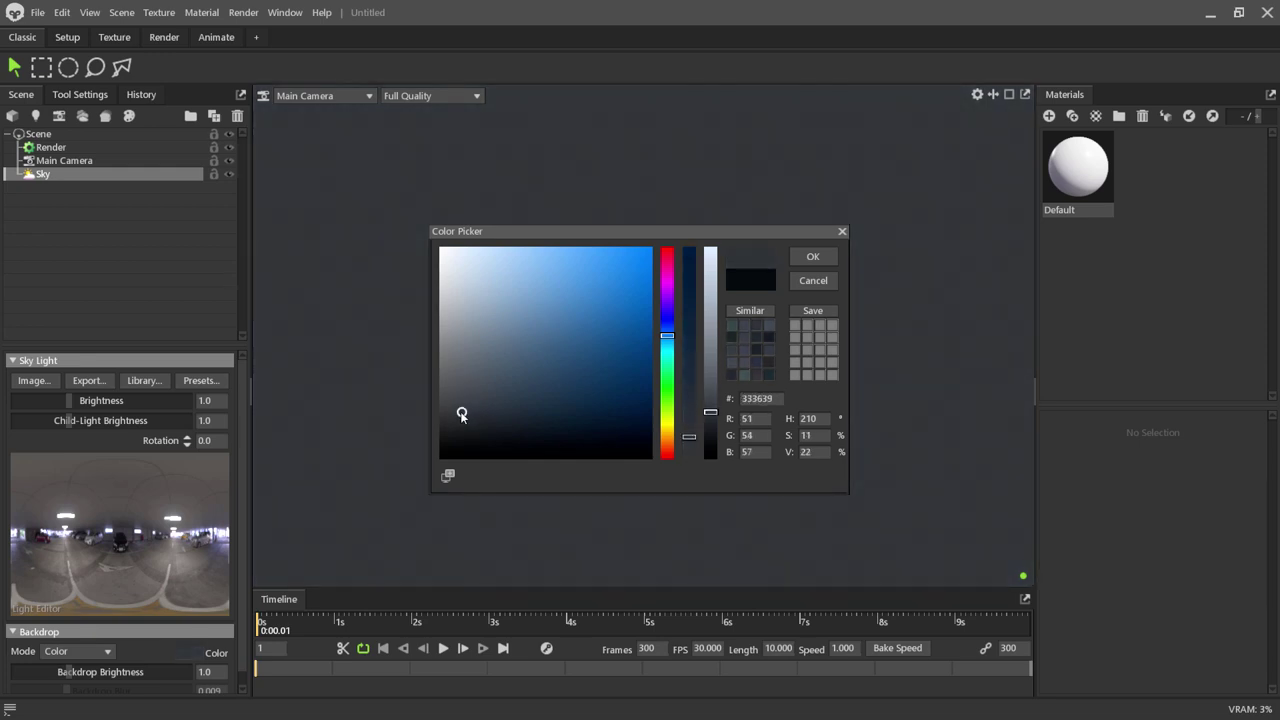
pyautogui.click(813, 257)
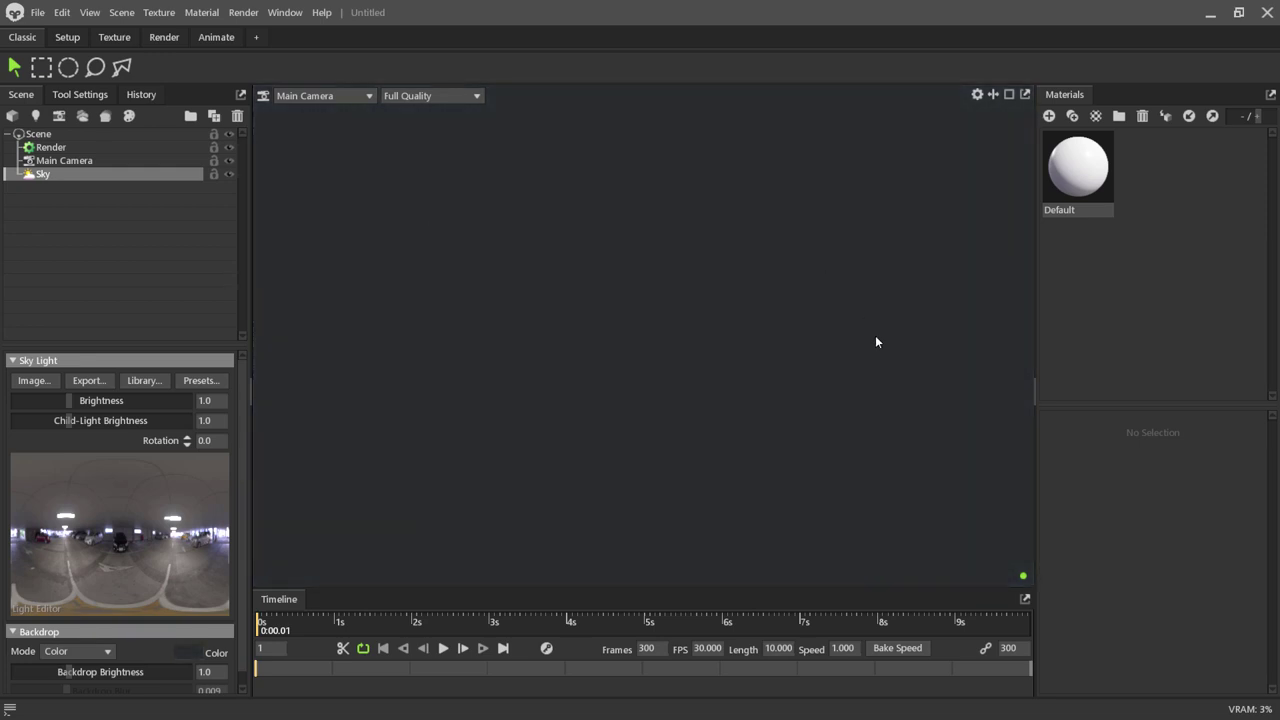
pyautogui.click(278, 361)
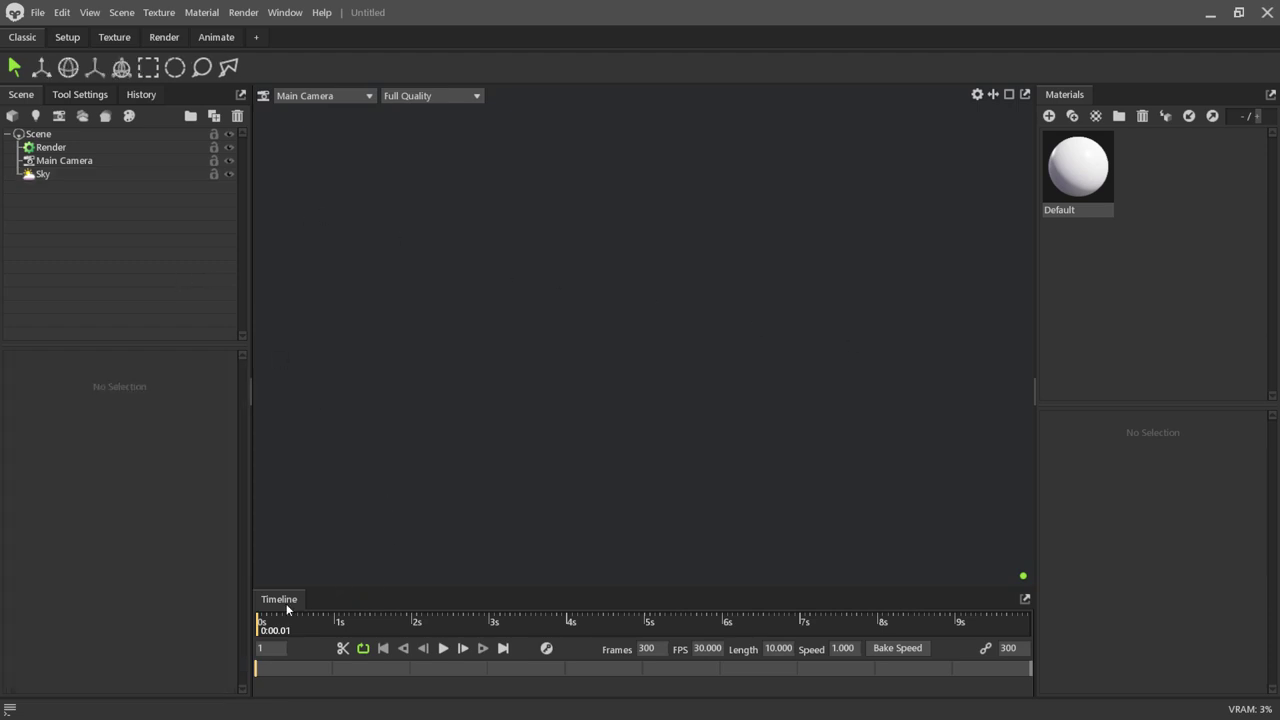
# Hide the Timeline panel, set the viewport to Draft Quality, and switch to the Bake folder.
pyautogui.click(285, 13)
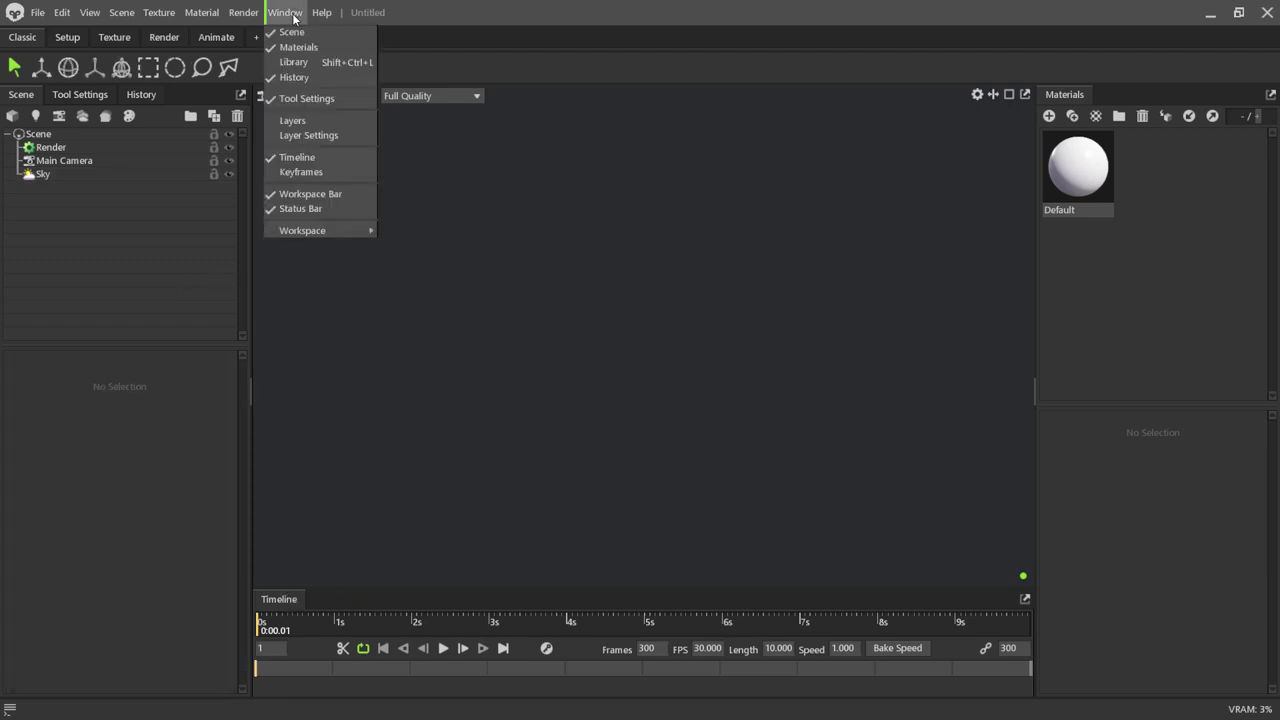
pyautogui.click(278, 158)
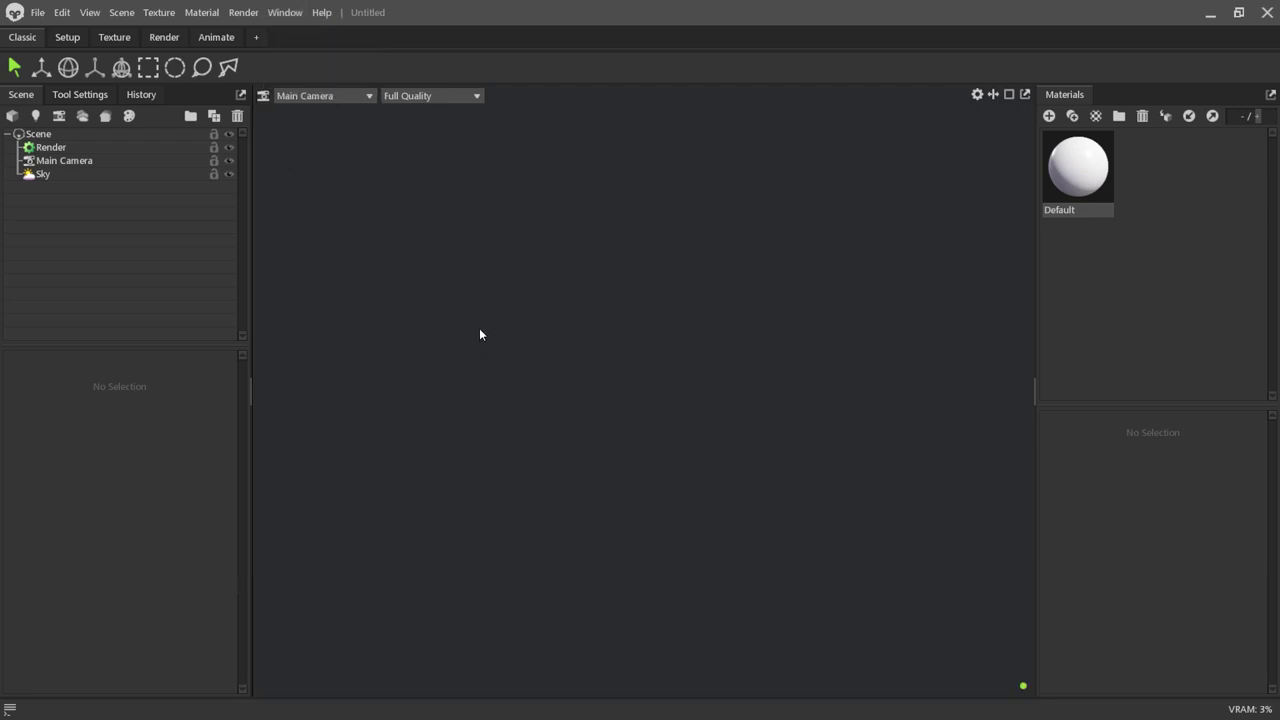
pyautogui.click(460, 96)
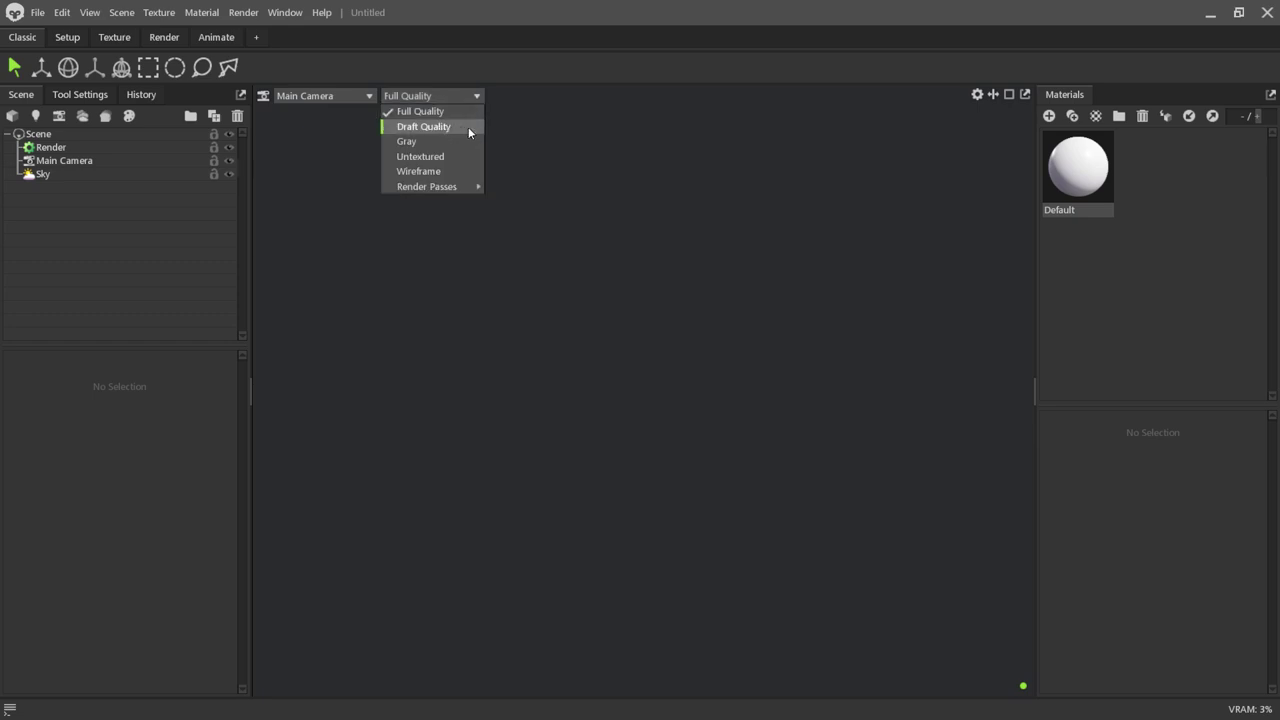
pyautogui.click(457, 127)
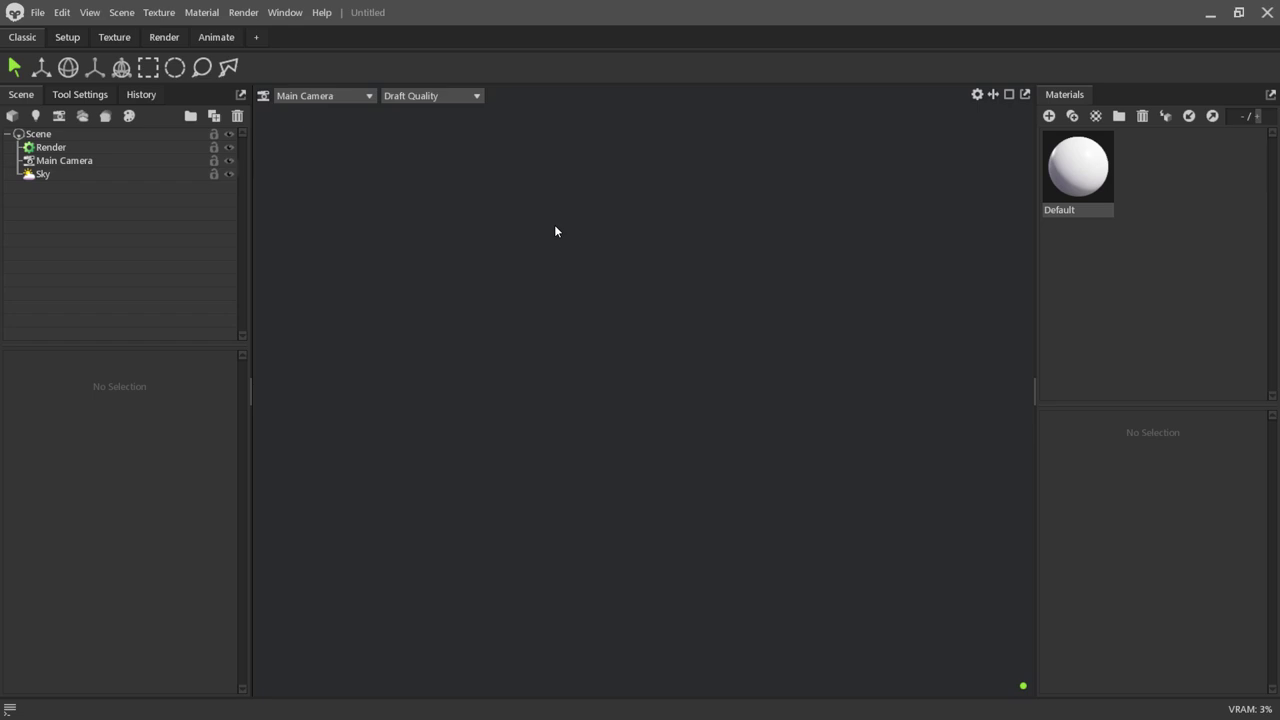
pyautogui.hotkey('alt', 'Tab')
pyautogui.hotkey('alt', 'Tab')
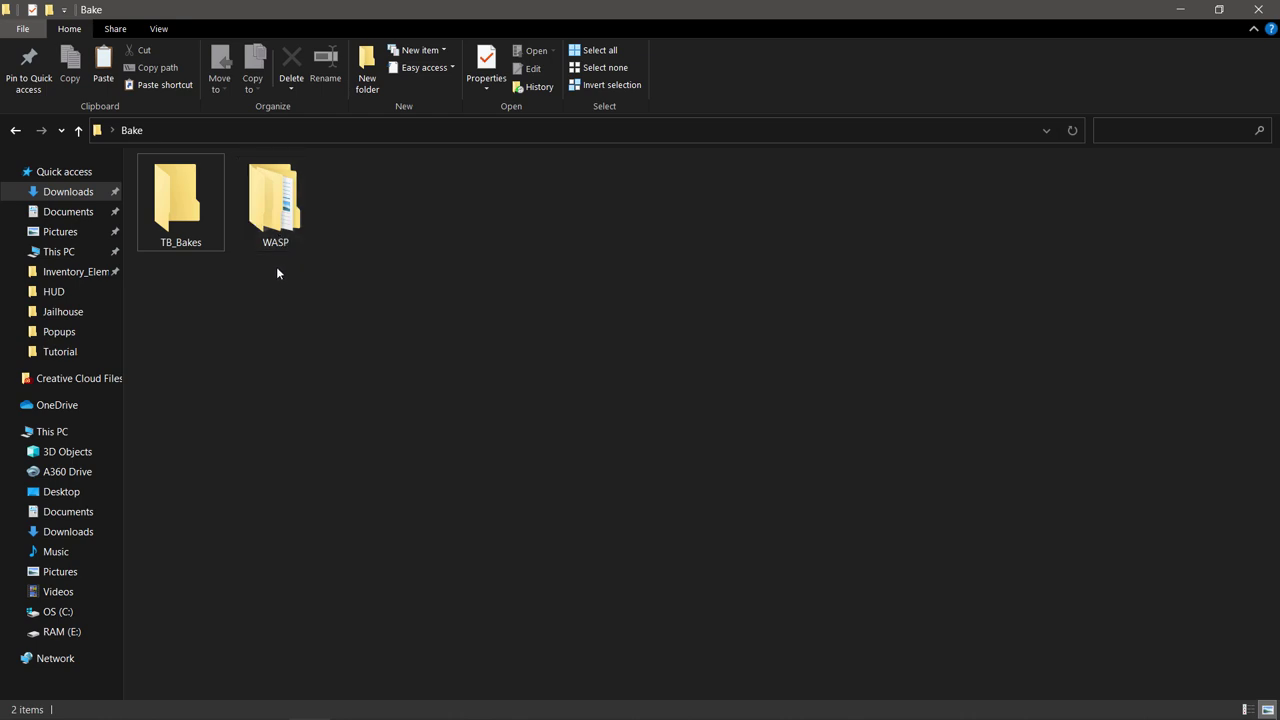
# Browse into WASP\WASP, checking the high and low mesh folders along the way.
pyautogui.doubleClick(274, 240)
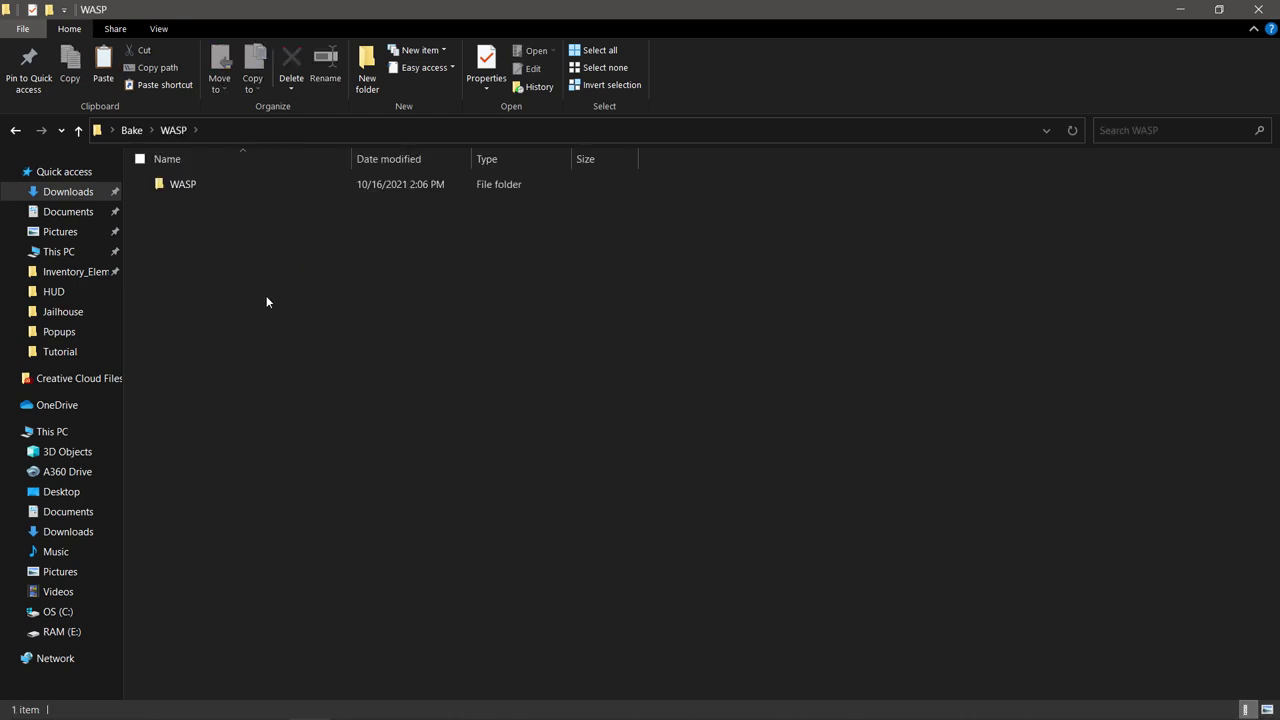
pyautogui.doubleClick(178, 185)
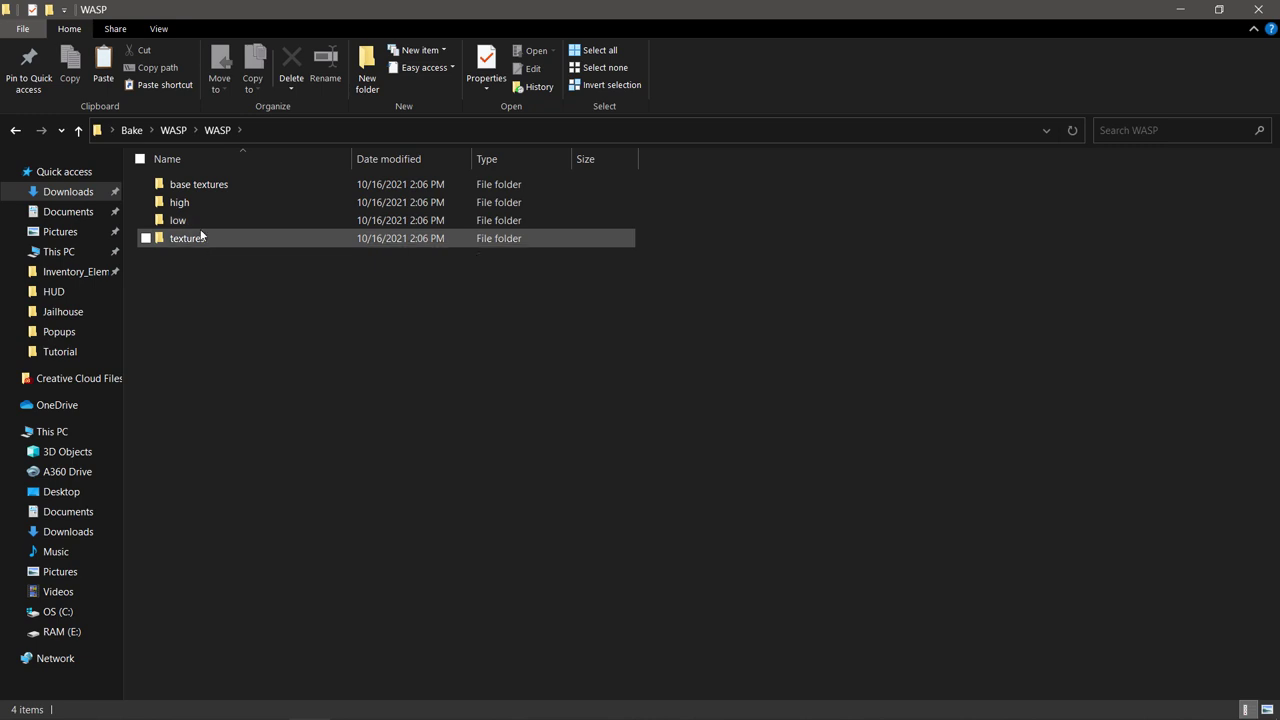
pyautogui.doubleClick(197, 204)
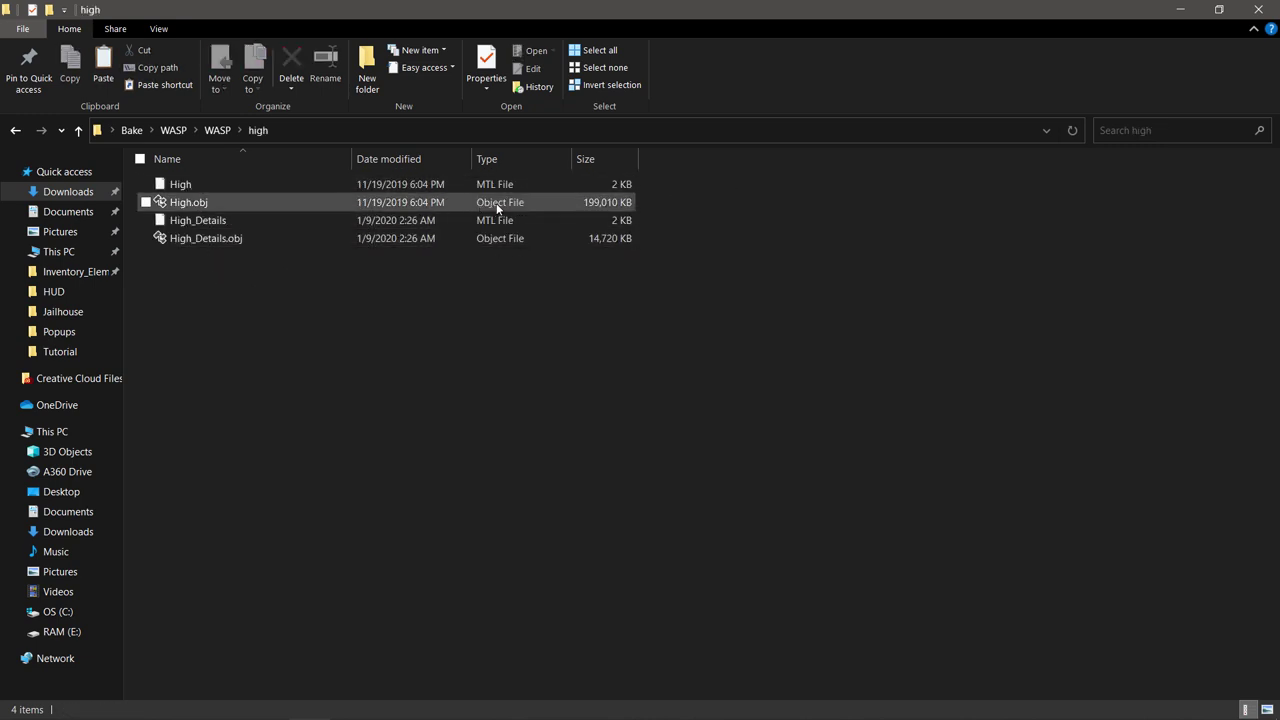
pyautogui.moveTo(60, 400)
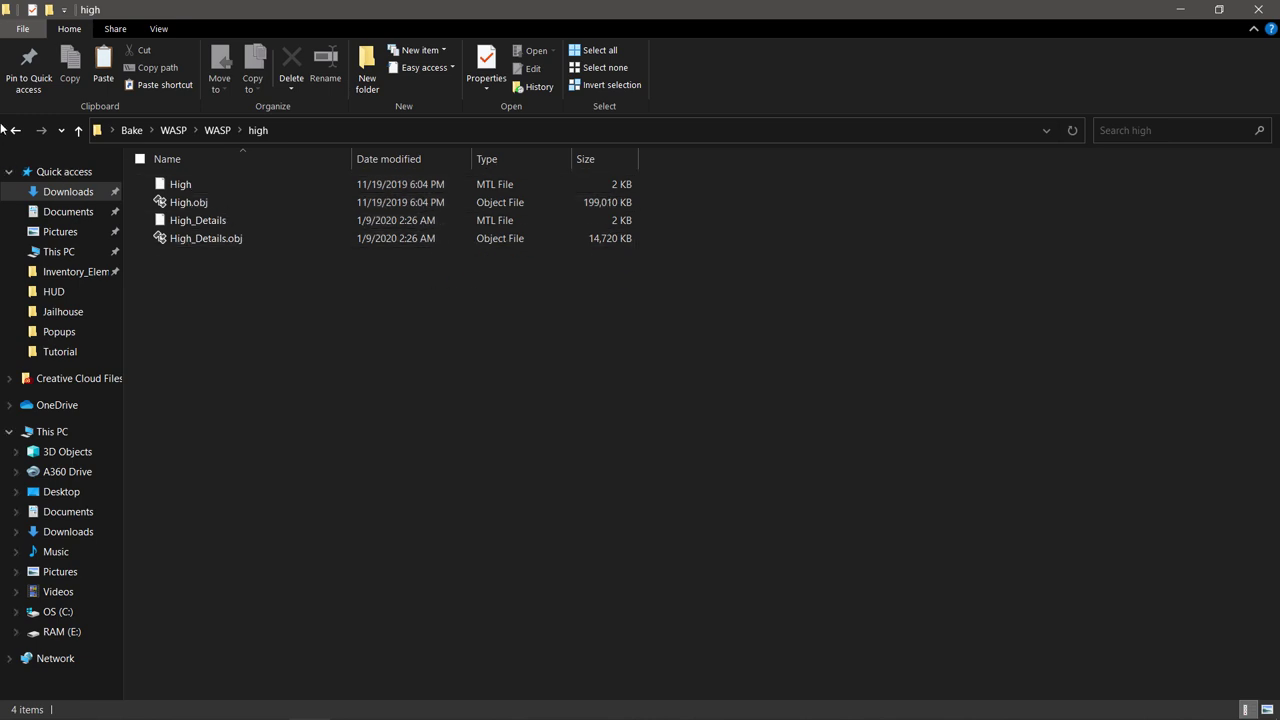
pyautogui.click(15, 130)
pyautogui.doubleClick(221, 218)
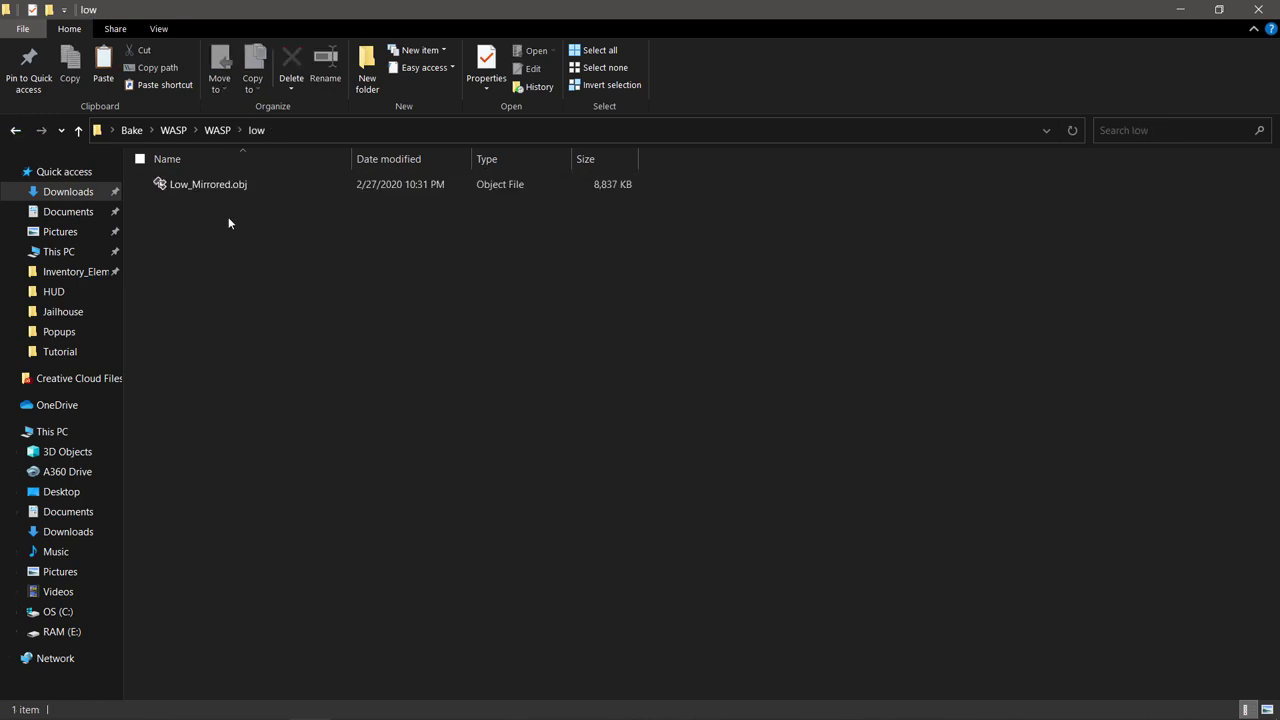
pyautogui.click(224, 136)
pyautogui.click(257, 270)
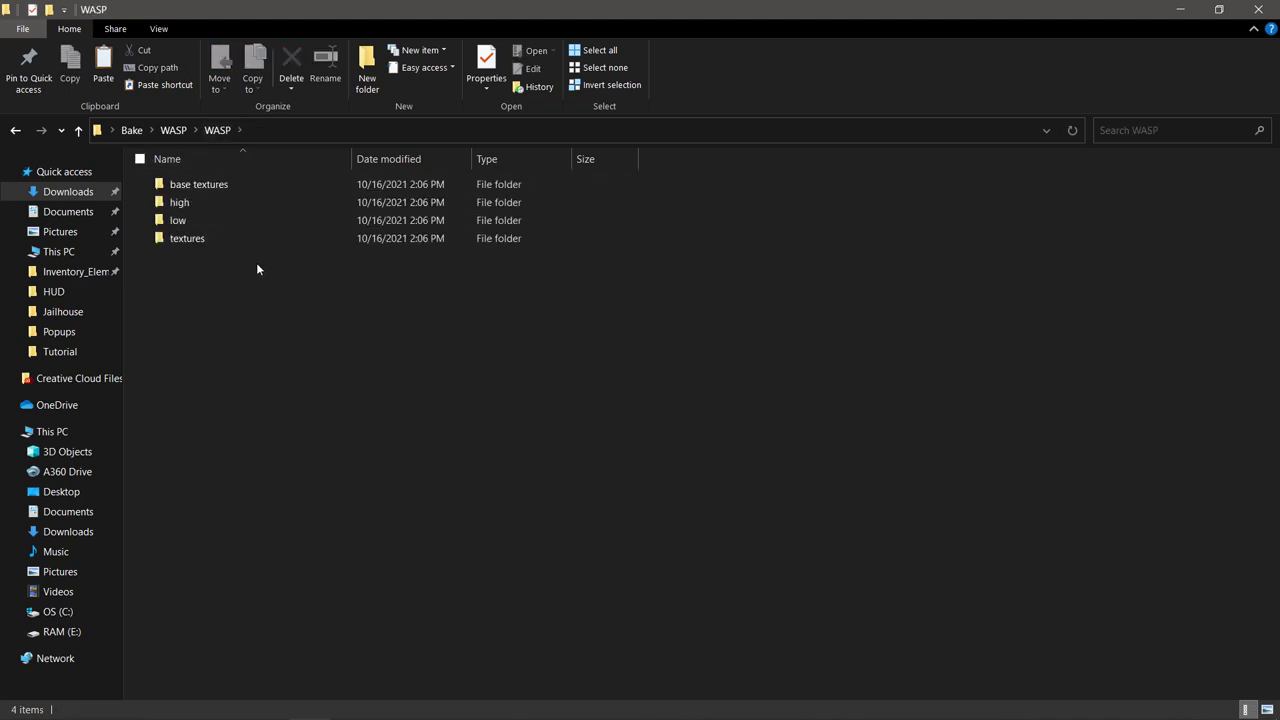
# Open the base textures folder and display its maps as Extra large icons.
pyautogui.doubleClick(234, 184)
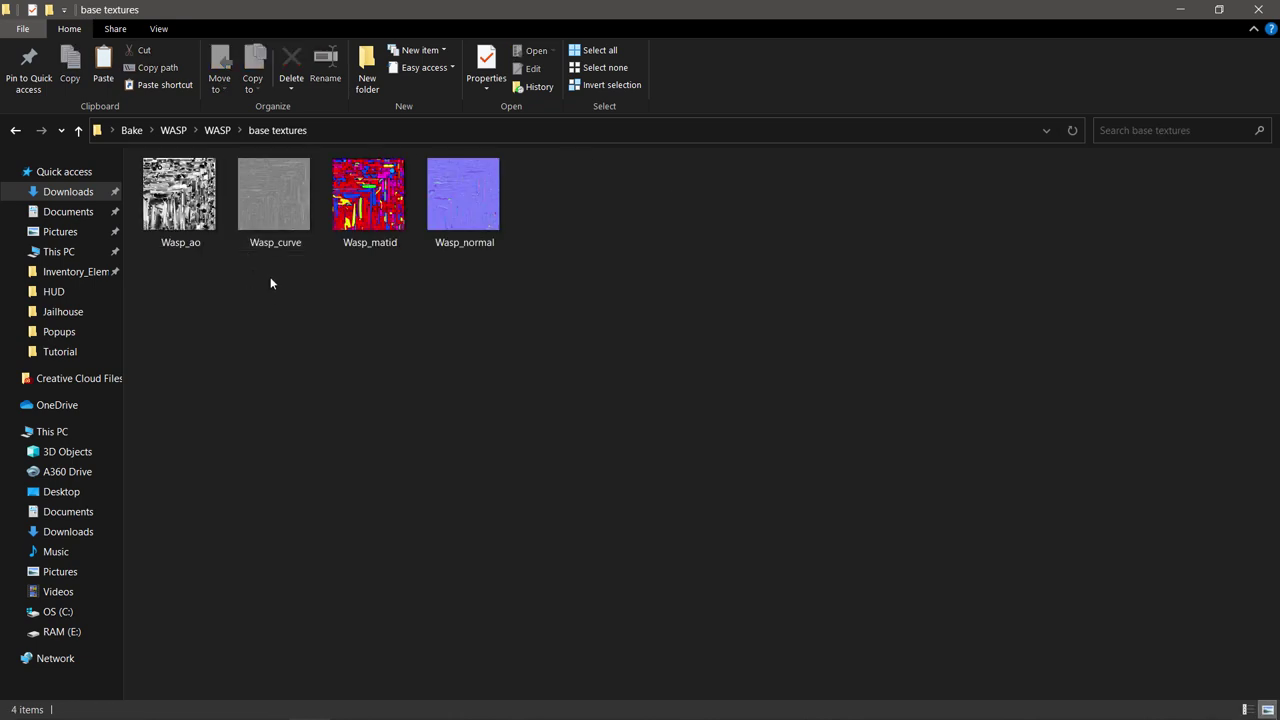
pyautogui.rightClick(254, 300)
pyautogui.click(469, 306)
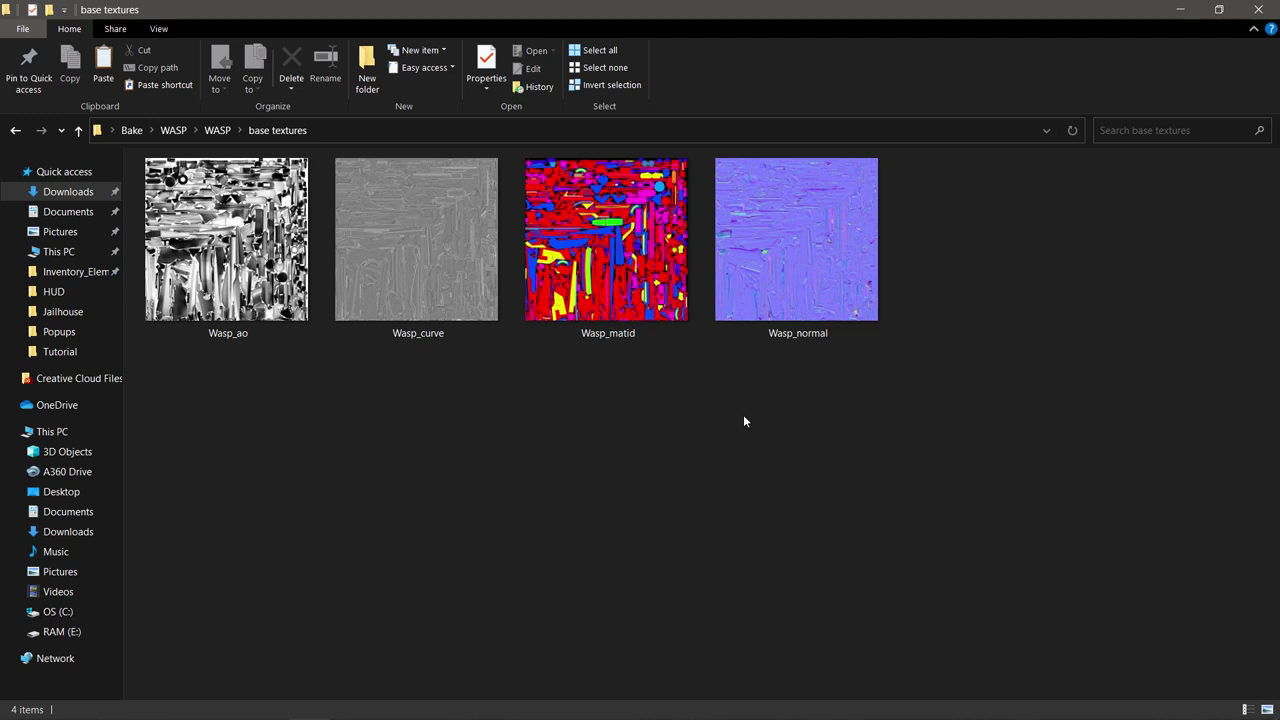
# Review the final maps in the textures folder, then return to Marmoset Toolbag.
pyautogui.click(217, 130)
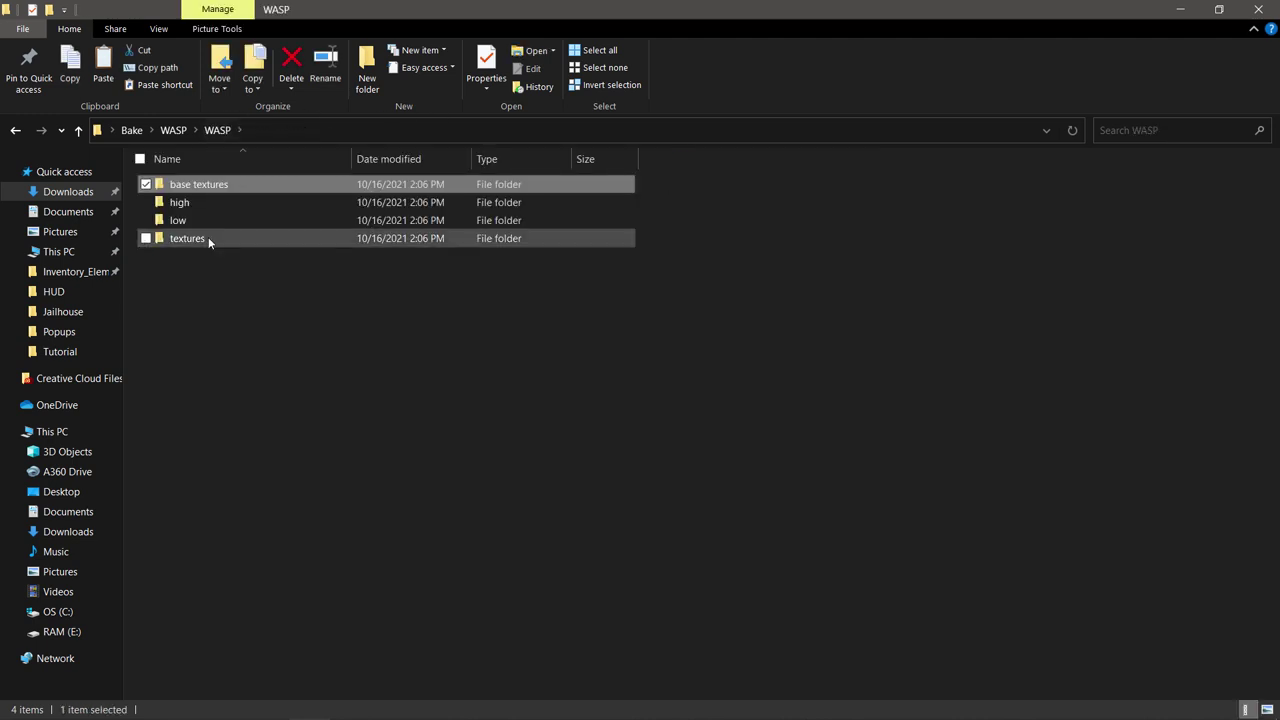
pyautogui.doubleClick(208, 239)
pyautogui.click(268, 375)
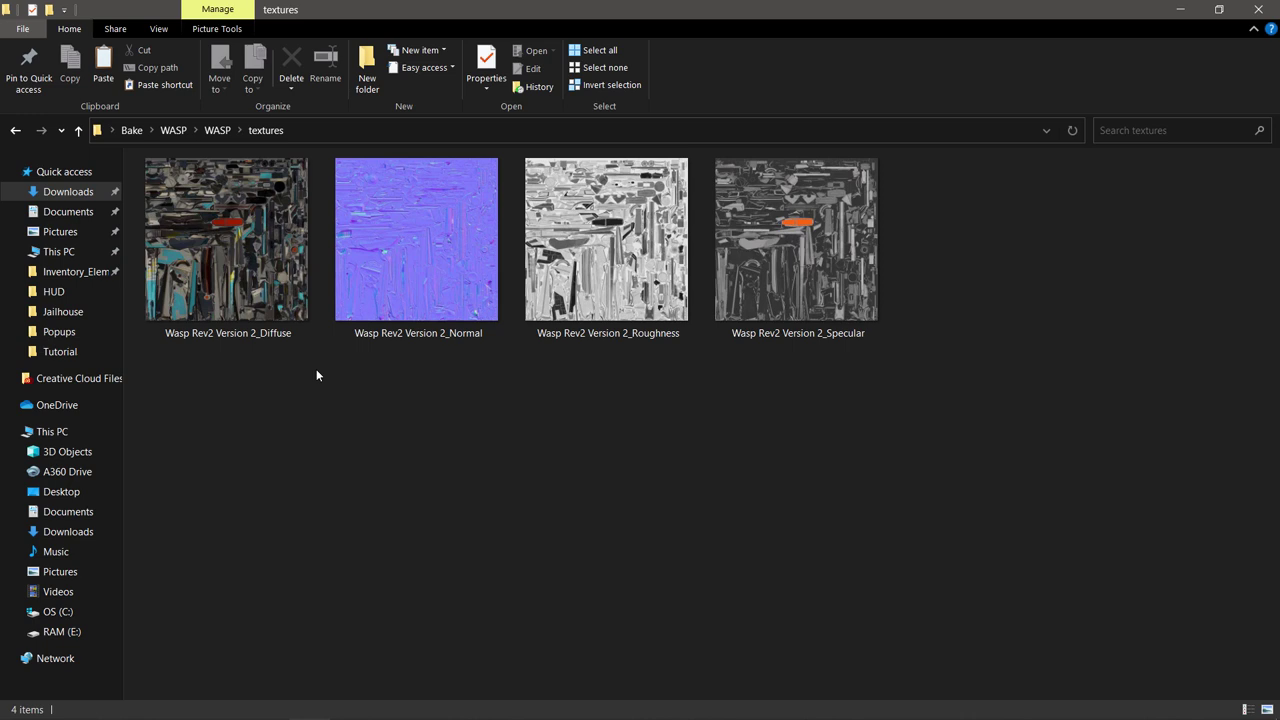
pyautogui.hotkey('alt', 'Tab')
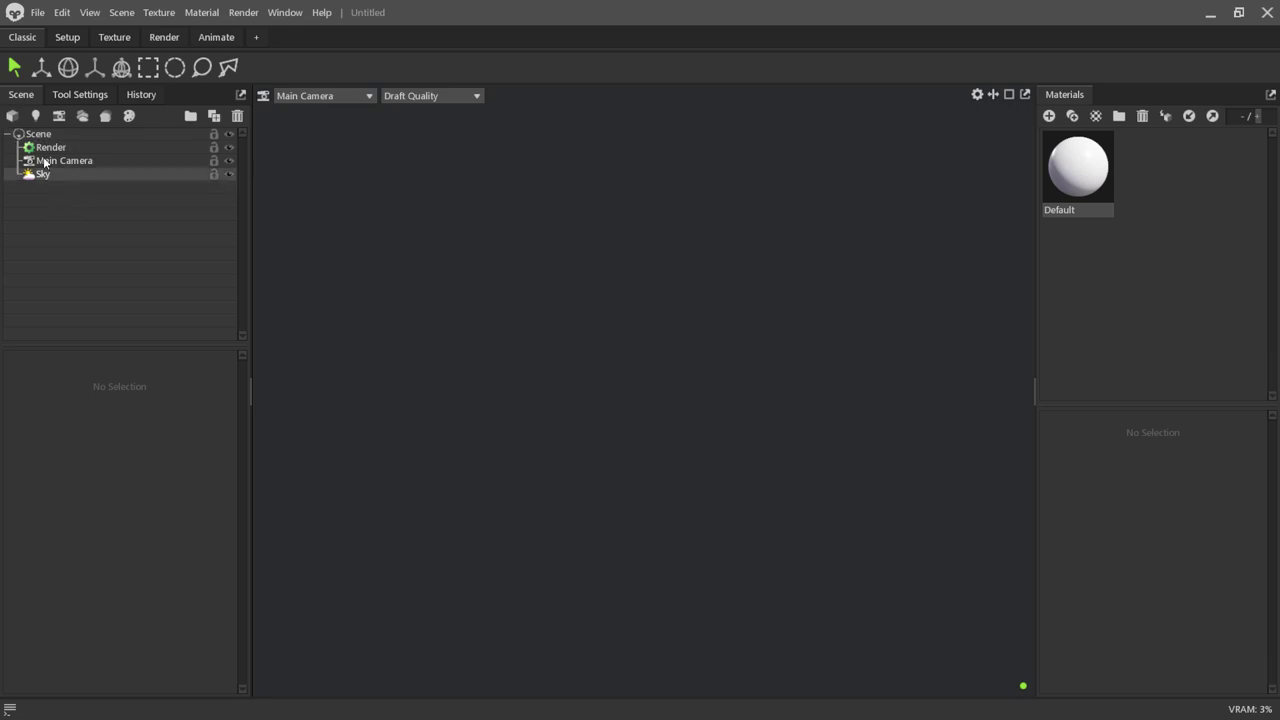
# Import Low_Mirrored.obj from Bake\WASP\WASP\low and frame the ship in the viewport.
pyautogui.click(12, 116)
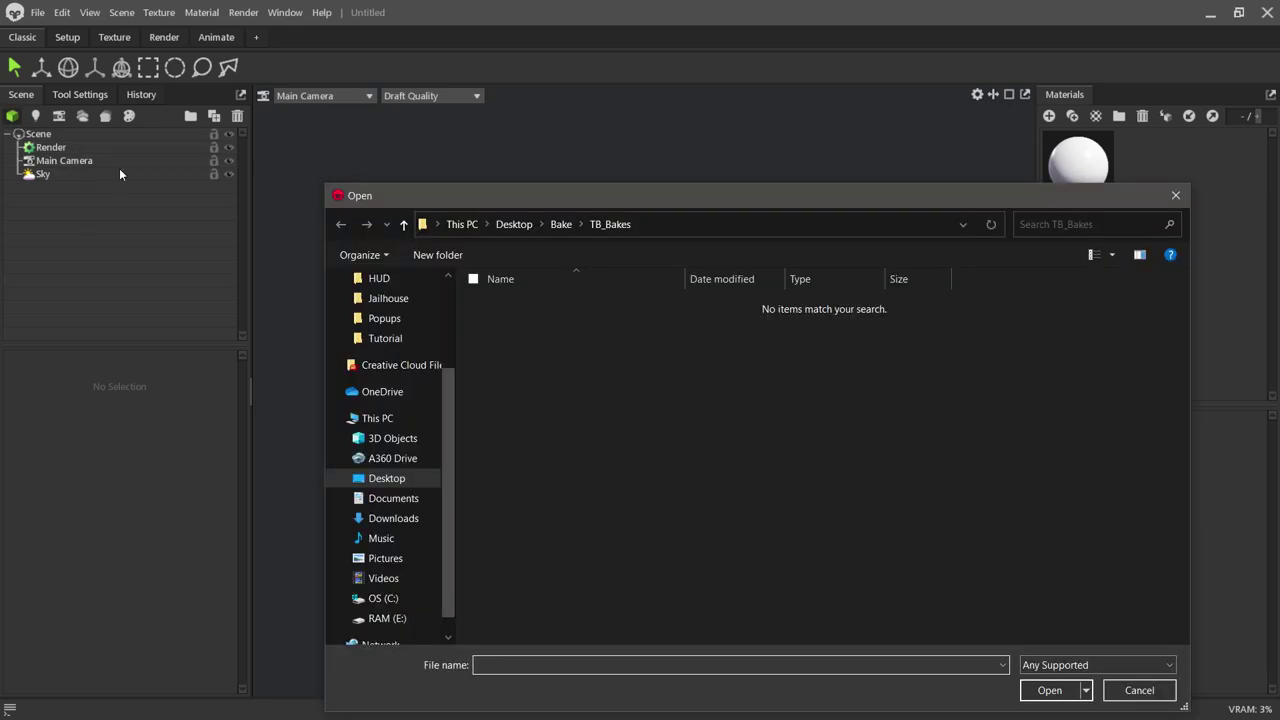
pyautogui.click(560, 224)
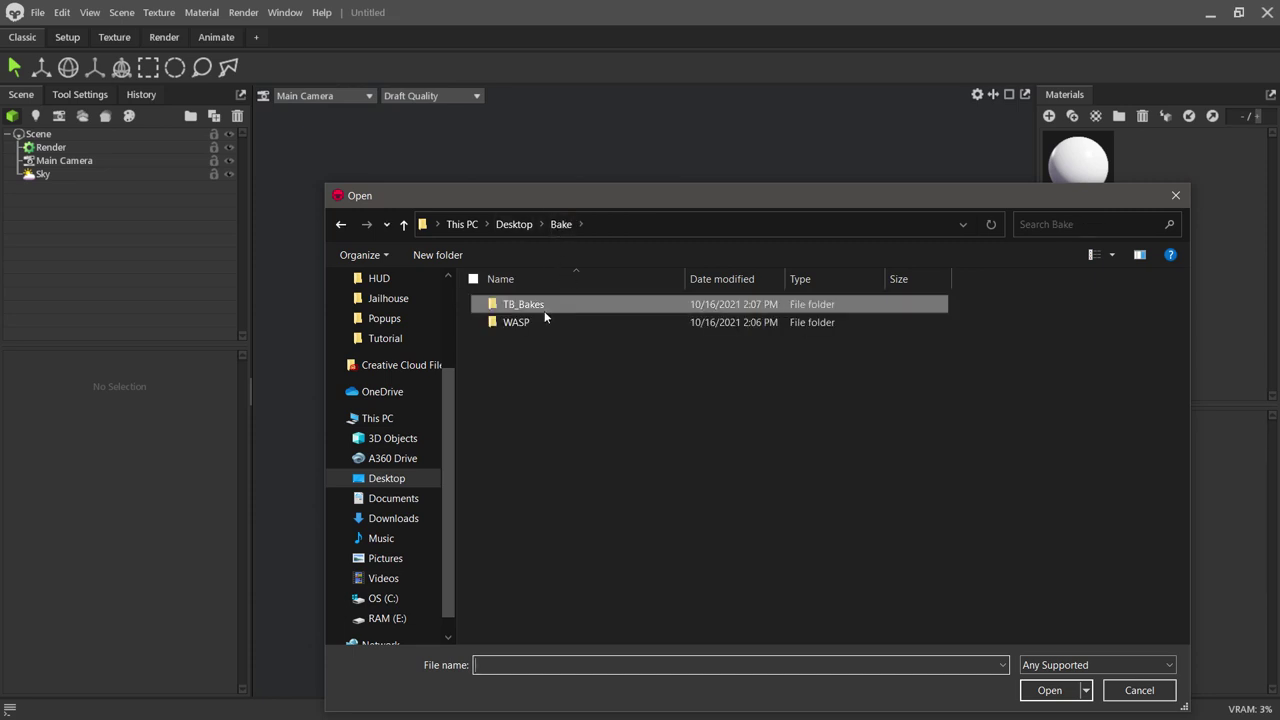
pyautogui.doubleClick(560, 323)
pyautogui.doubleClick(524, 301)
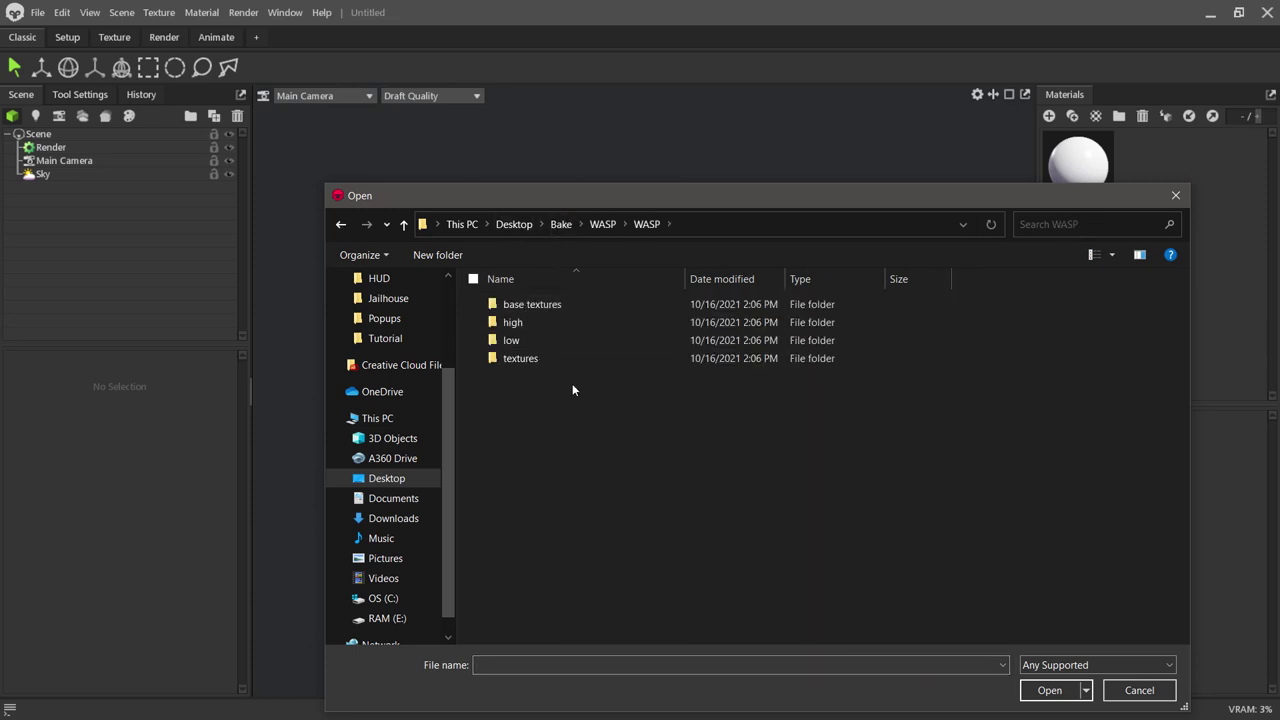
pyautogui.doubleClick(524, 340)
pyautogui.doubleClick(540, 304)
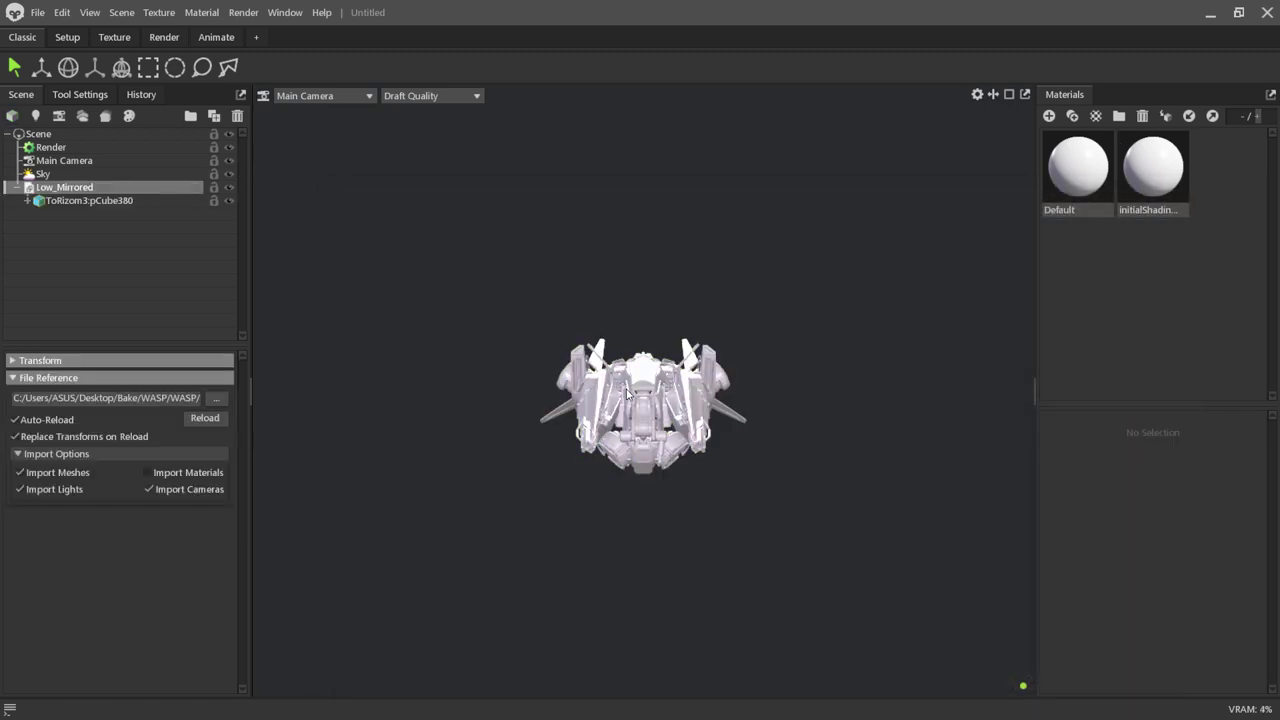
pyautogui.scroll(2, 690, 425)
pyautogui.scroll(2, 705, 437)
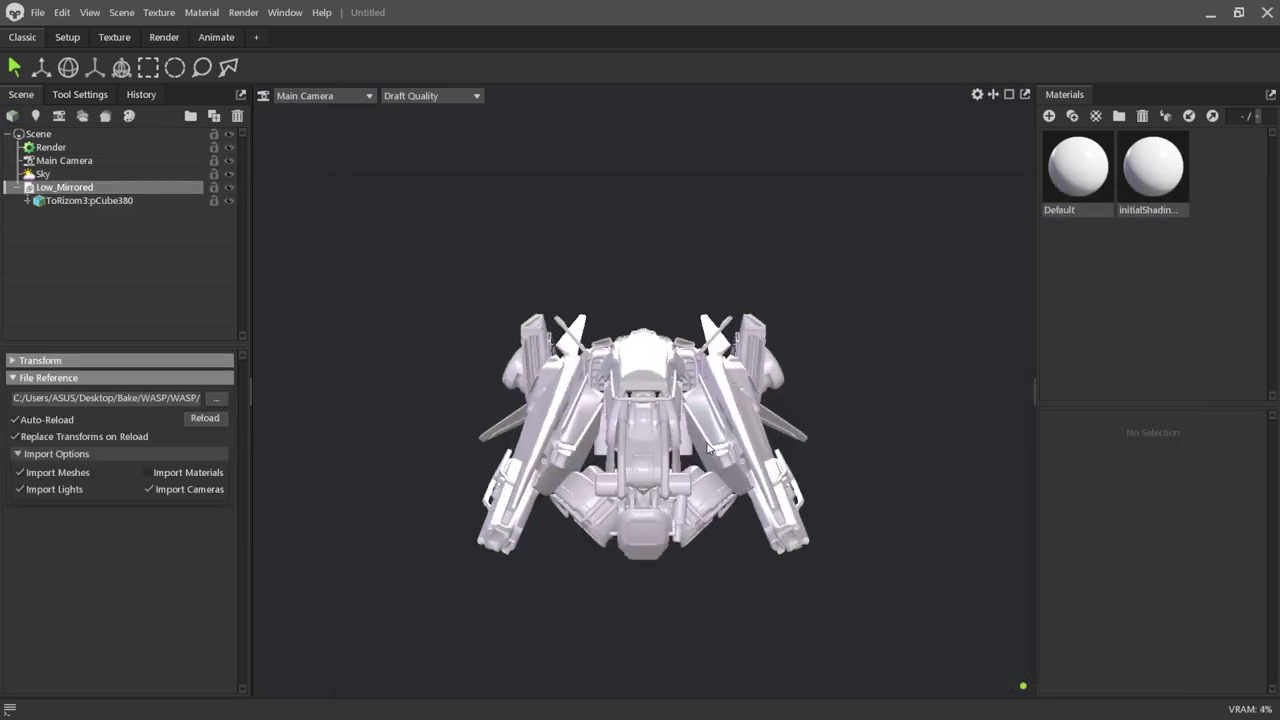
pyautogui.scroll(3, 720, 450)
pyautogui.moveTo(874, 465)
pyautogui.mouseDown()
pyautogui.moveTo(697, 537)
pyautogui.moveTo(689, 603)
pyautogui.moveTo(680, 517)
pyautogui.moveTo(750, 574)
pyautogui.moveTo(785, 420)
pyautogui.moveTo(902, 377)
pyautogui.moveTo(903, 528)
pyautogui.moveTo(681, 550)
pyautogui.mouseUp()
pyautogui.scroll(-2, 683, 511)
pyautogui.scroll(-2, 660, 510)
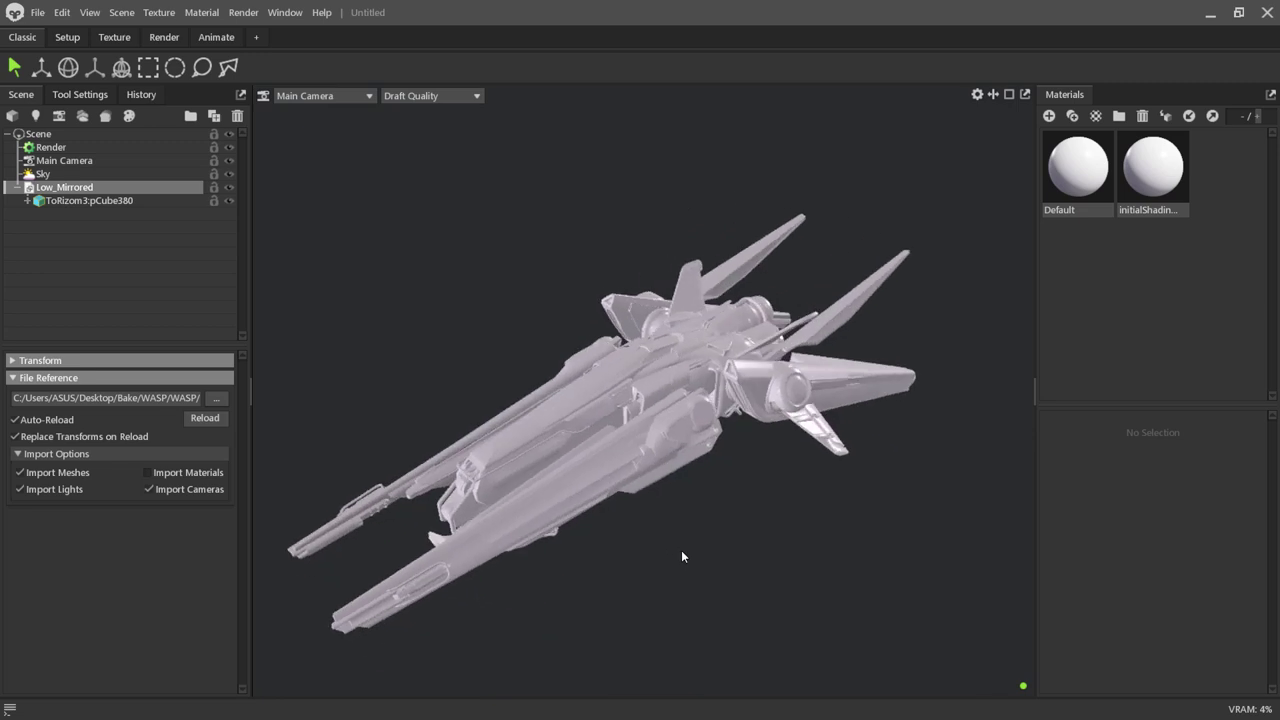
# Enable Wireframe in Viewport Settings and orbit the low-poly ship, including its rear underside.
pyautogui.click(977, 95)
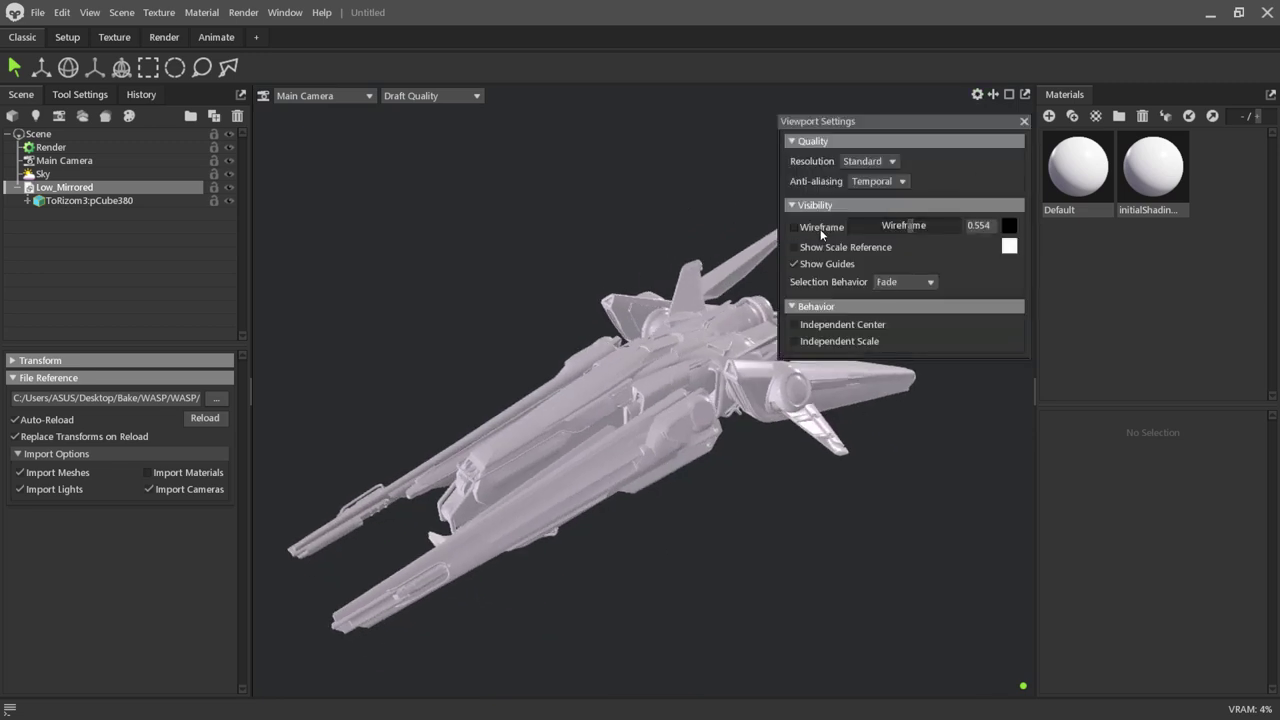
pyautogui.click(795, 227)
pyautogui.click(1023, 121)
pyautogui.scroll(2, 616, 462)
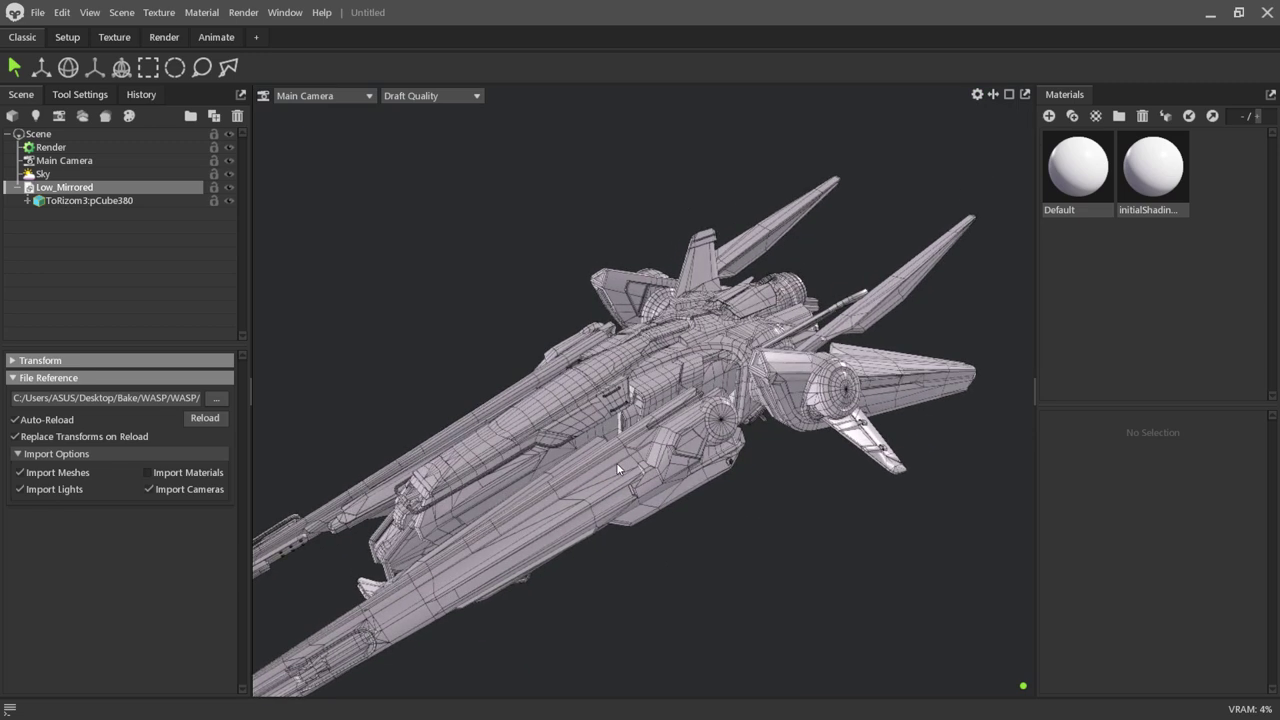
pyautogui.scroll(3, 616, 462)
pyautogui.scroll(3, 625, 475)
pyautogui.moveTo(625, 475)
pyautogui.mouseDown()
pyautogui.moveTo(897, 464)
pyautogui.moveTo(942, 382)
pyautogui.moveTo(620, 435)
pyautogui.moveTo(564, 378)
pyautogui.moveTo(654, 438)
pyautogui.mouseUp()
pyautogui.scroll(3, 655, 440)
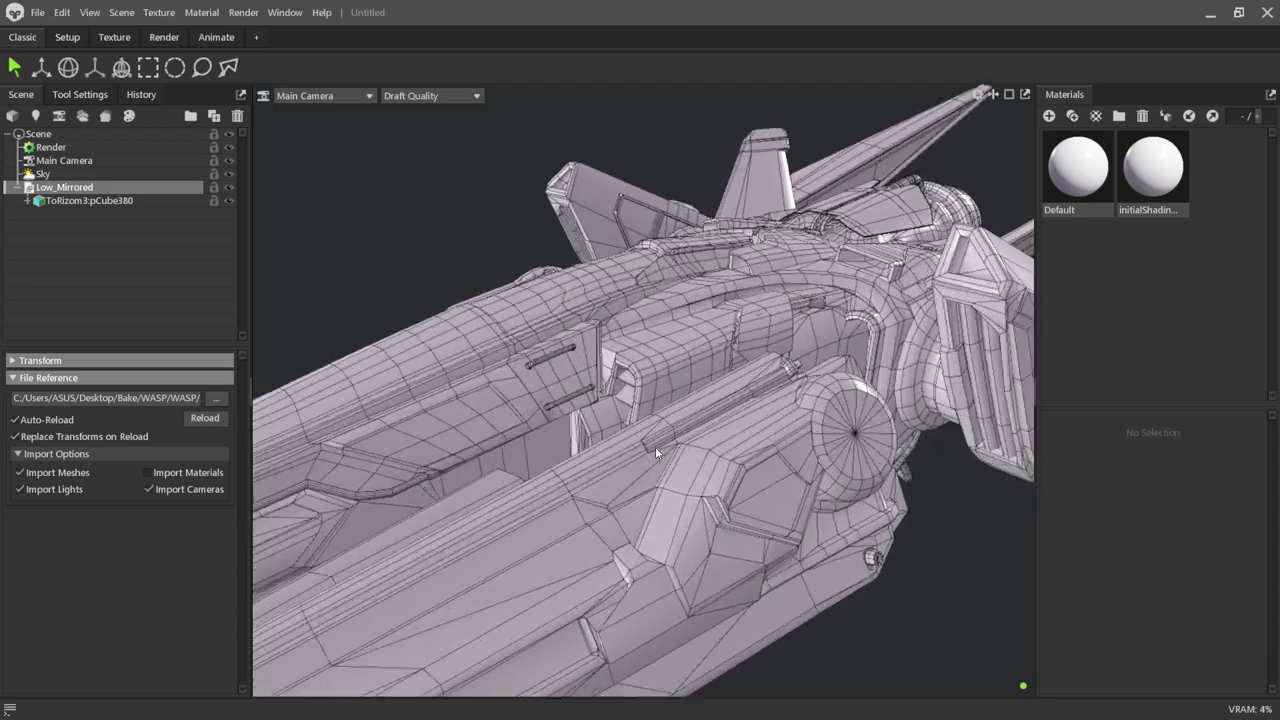
pyautogui.scroll(-3, 655, 447)
pyautogui.moveTo(794, 547)
pyautogui.mouseDown()
pyautogui.moveTo(746, 563)
pyautogui.moveTo(629, 534)
pyautogui.moveTo(917, 564)
pyautogui.moveTo(967, 497)
pyautogui.moveTo(957, 483)
pyautogui.moveTo(714, 564)
pyautogui.moveTo(797, 628)
pyautogui.moveTo(932, 504)
pyautogui.moveTo(953, 545)
pyautogui.moveTo(908, 582)
pyautogui.moveTo(921, 588)
pyautogui.moveTo(817, 473)
pyautogui.moveTo(824, 499)
pyautogui.moveTo(836, 446)
pyautogui.moveTo(912, 385)
pyautogui.moveTo(770, 506)
pyautogui.moveTo(849, 386)
pyautogui.moveTo(934, 446)
pyautogui.moveTo(867, 382)
pyautogui.mouseUp()
pyautogui.moveTo(828, 475)
pyautogui.mouseDown()
pyautogui.moveTo(757, 531)
pyautogui.moveTo(697, 434)
pyautogui.moveTo(733, 507)
pyautogui.moveTo(867, 510)
pyautogui.moveTo(713, 503)
pyautogui.moveTo(830, 472)
pyautogui.mouseUp()
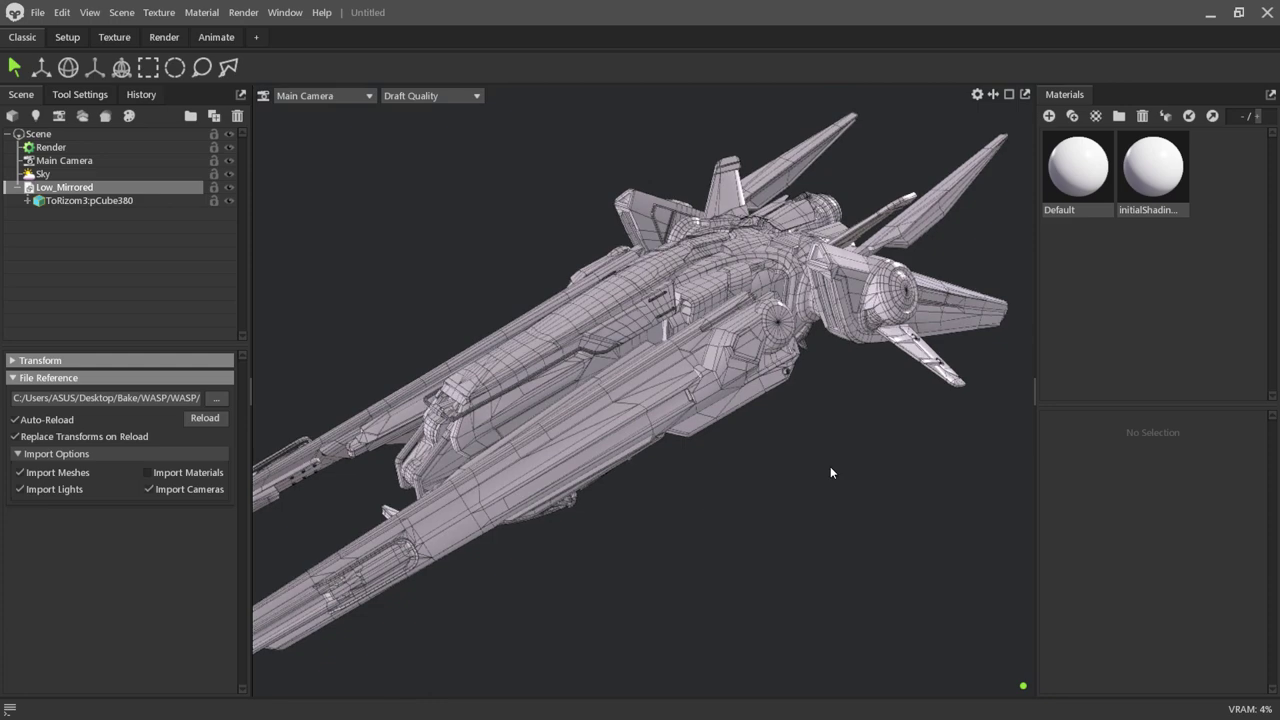
# Load the Wasp Rev2 Normal texture into initialShading's Normal Map slot.
pyautogui.click(1144, 186)
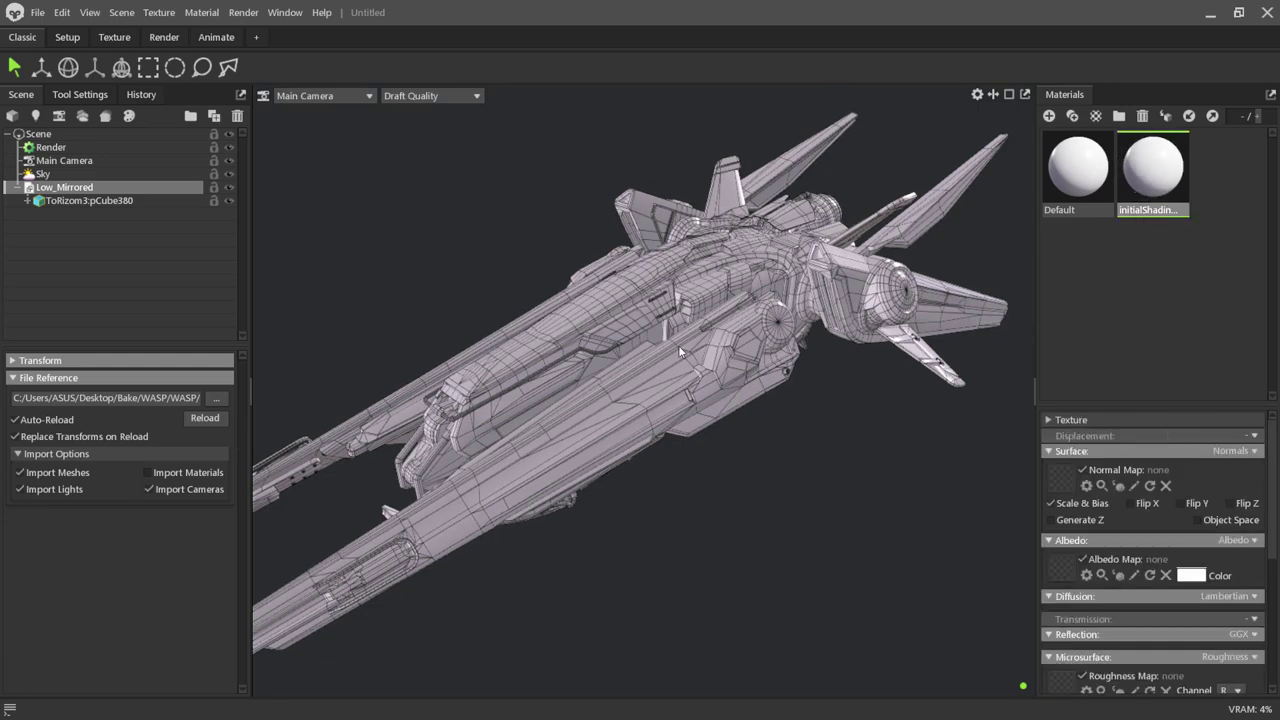
pyautogui.scroll(2, 675, 352)
pyautogui.scroll(2, 670, 358)
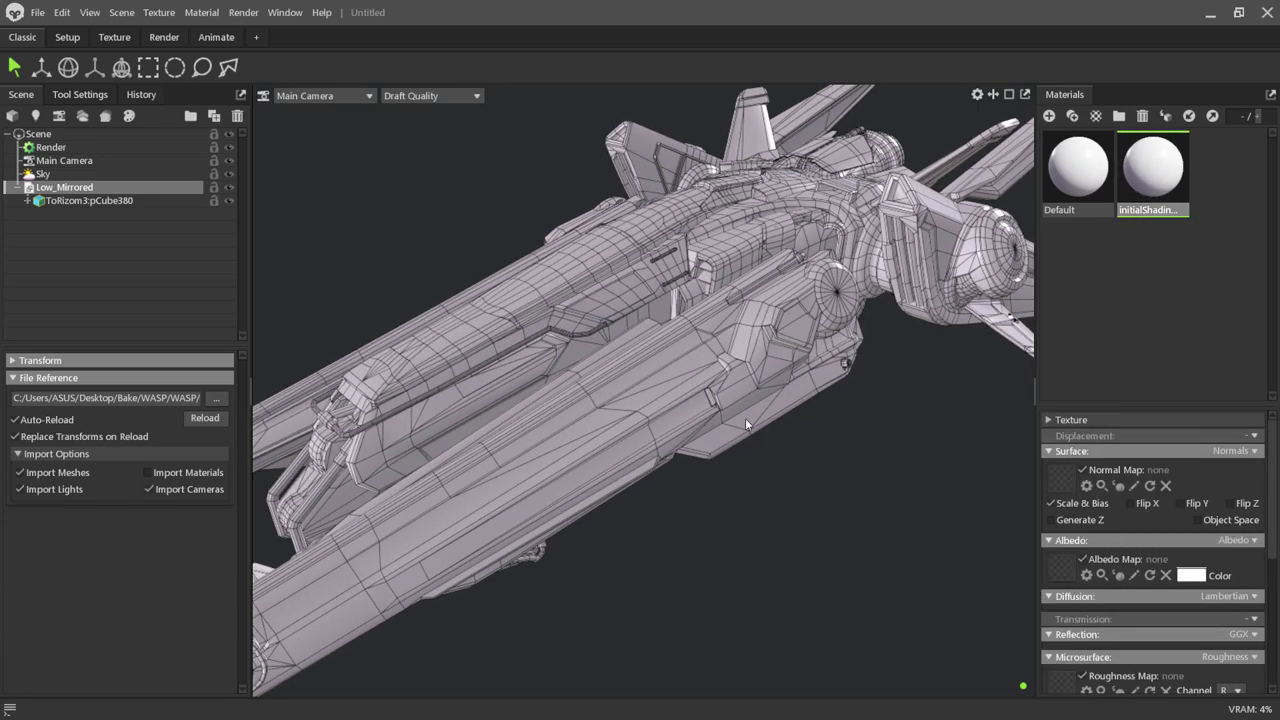
pyautogui.click(1058, 480)
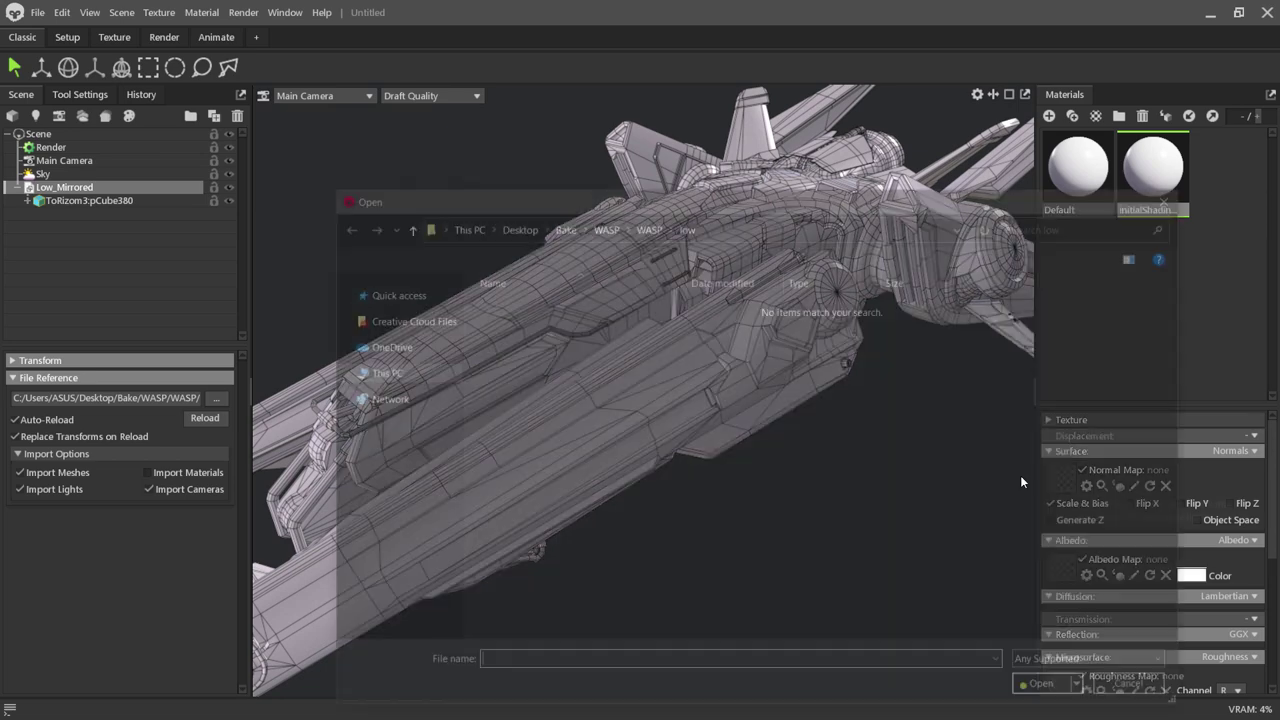
pyautogui.click(642, 228)
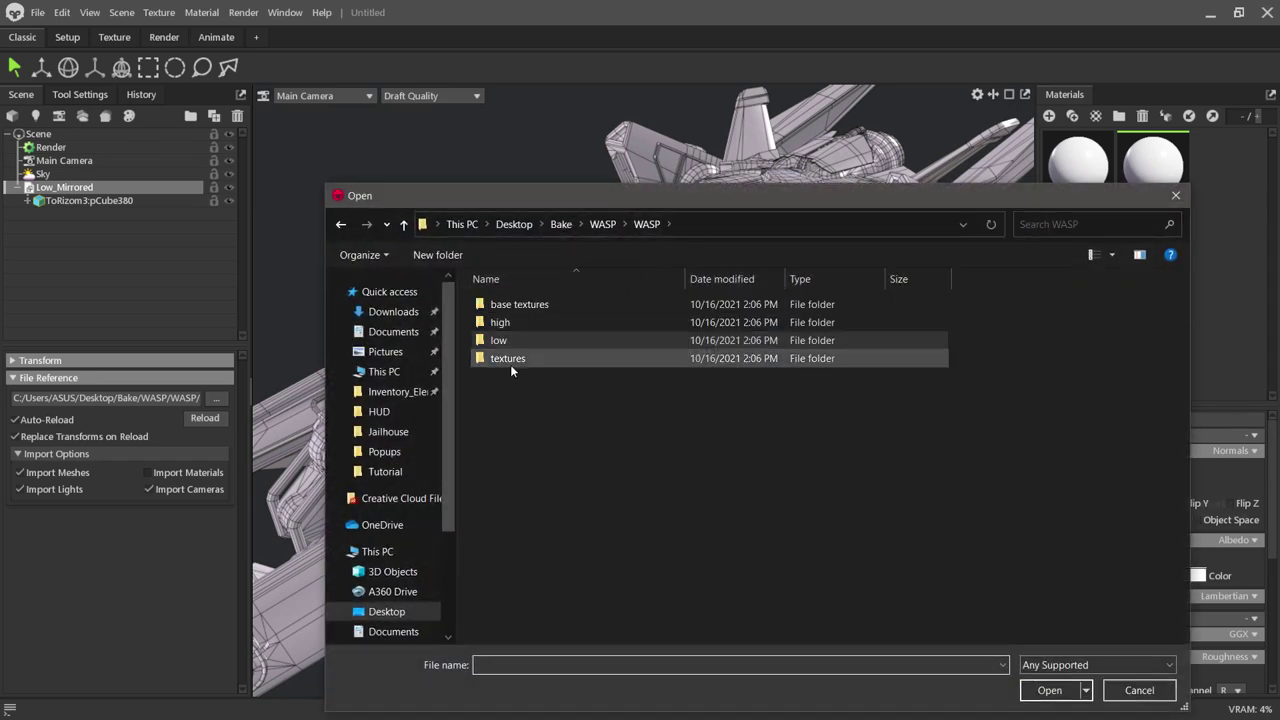
pyautogui.doubleClick(510, 364)
pyautogui.doubleClick(624, 352)
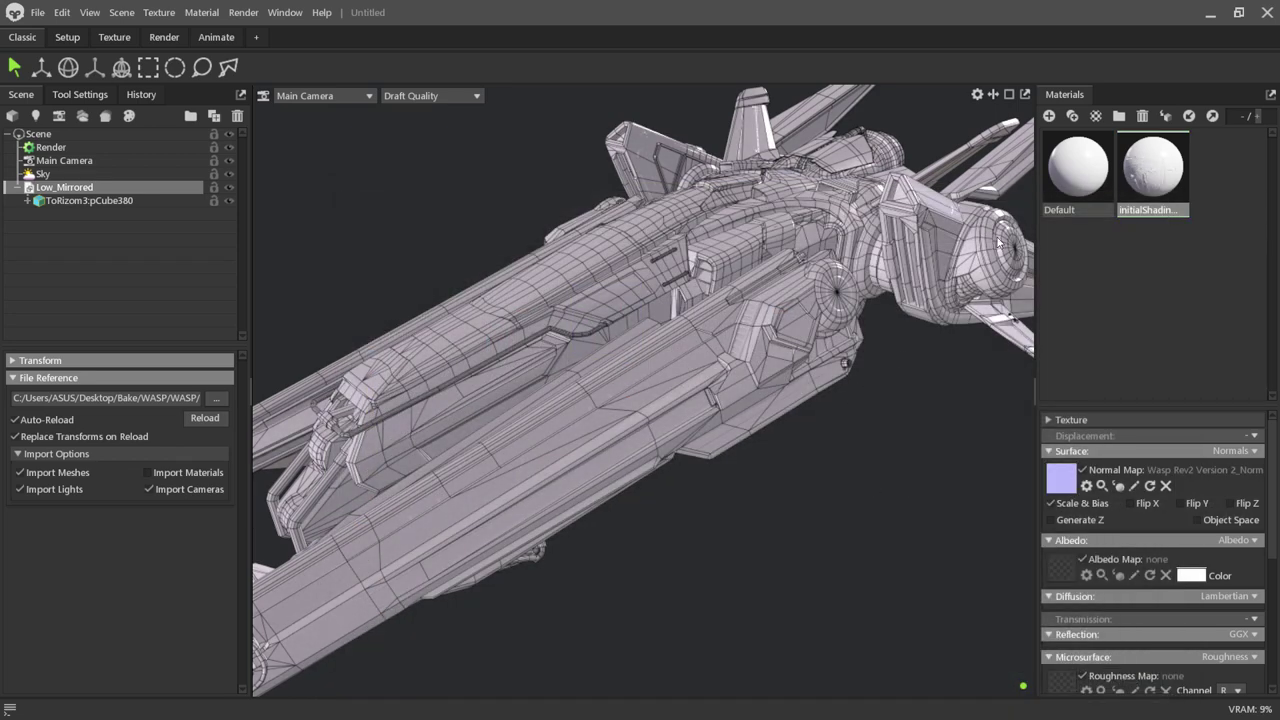
pyautogui.click(977, 94)
# Turn off the Wireframe overlay and move in close on the hull vents.
pyautogui.click(794, 228)
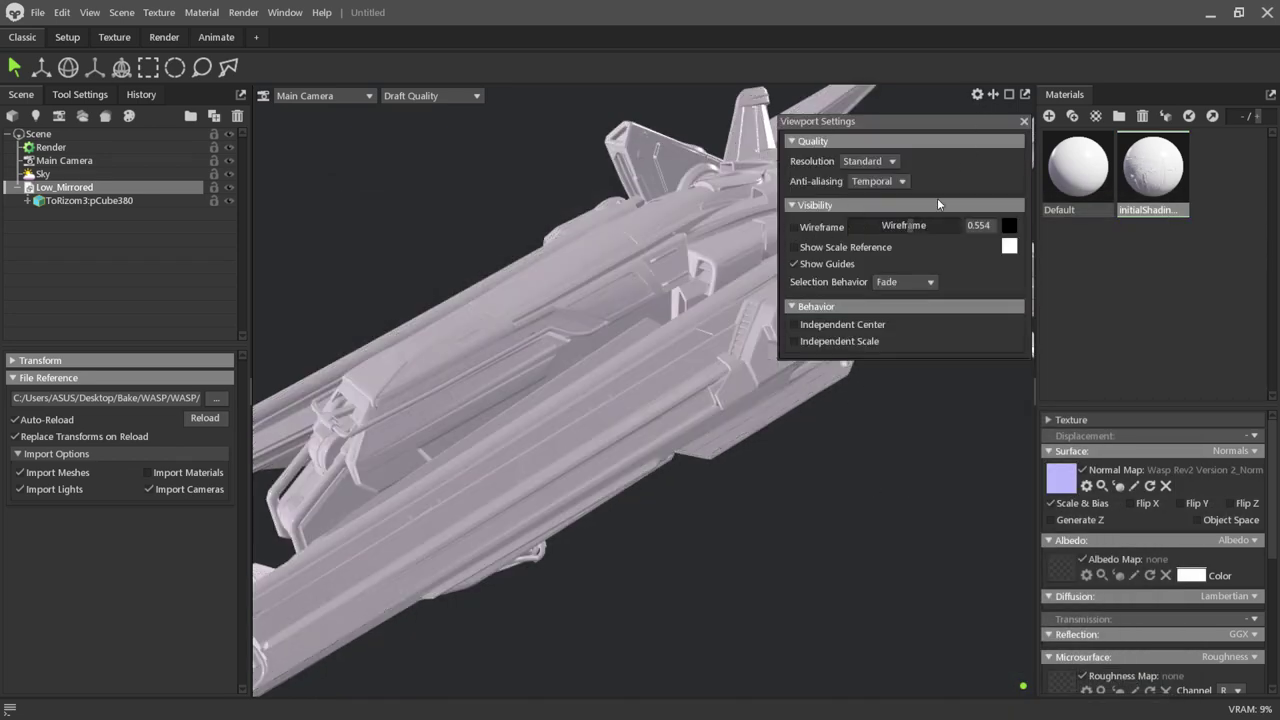
pyautogui.click(1023, 121)
pyautogui.moveTo(758, 344)
pyautogui.mouseDown()
pyautogui.moveTo(723, 403)
pyautogui.moveTo(755, 440)
pyautogui.mouseUp()
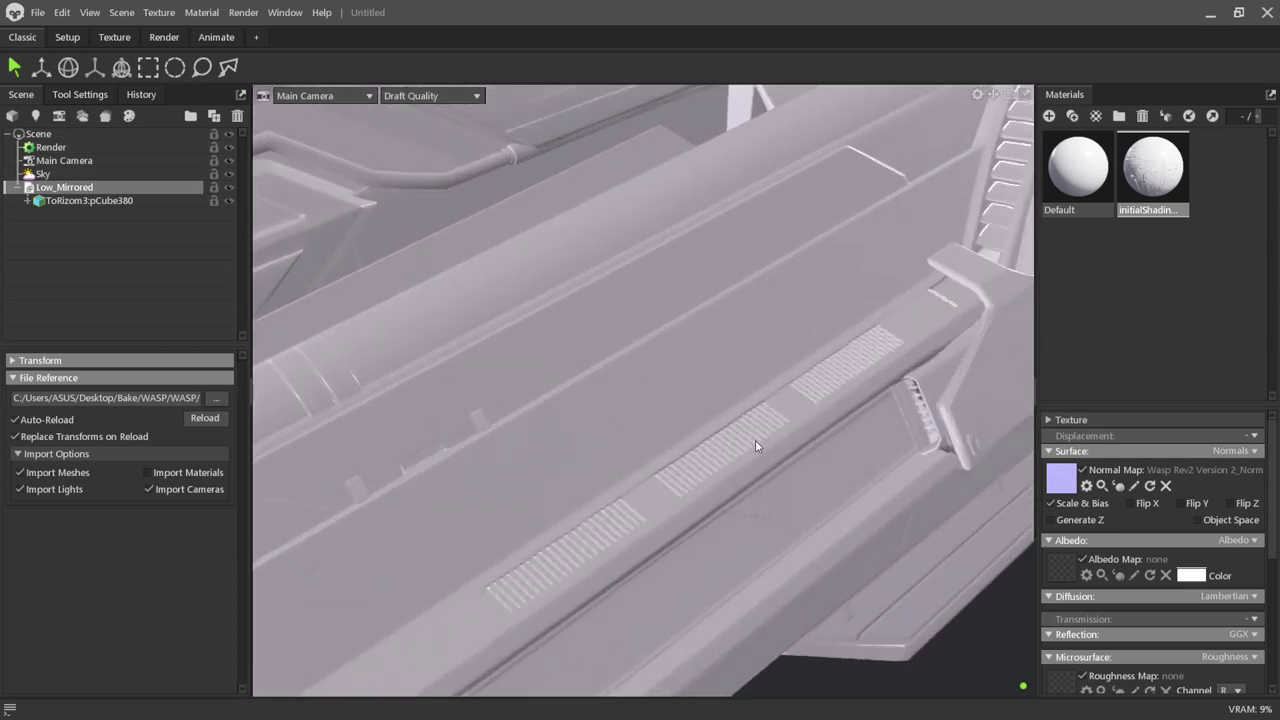
# Toggle the Normal Map off and on to compare hull detail, leaving it enabled.
pyautogui.click(1083, 471)
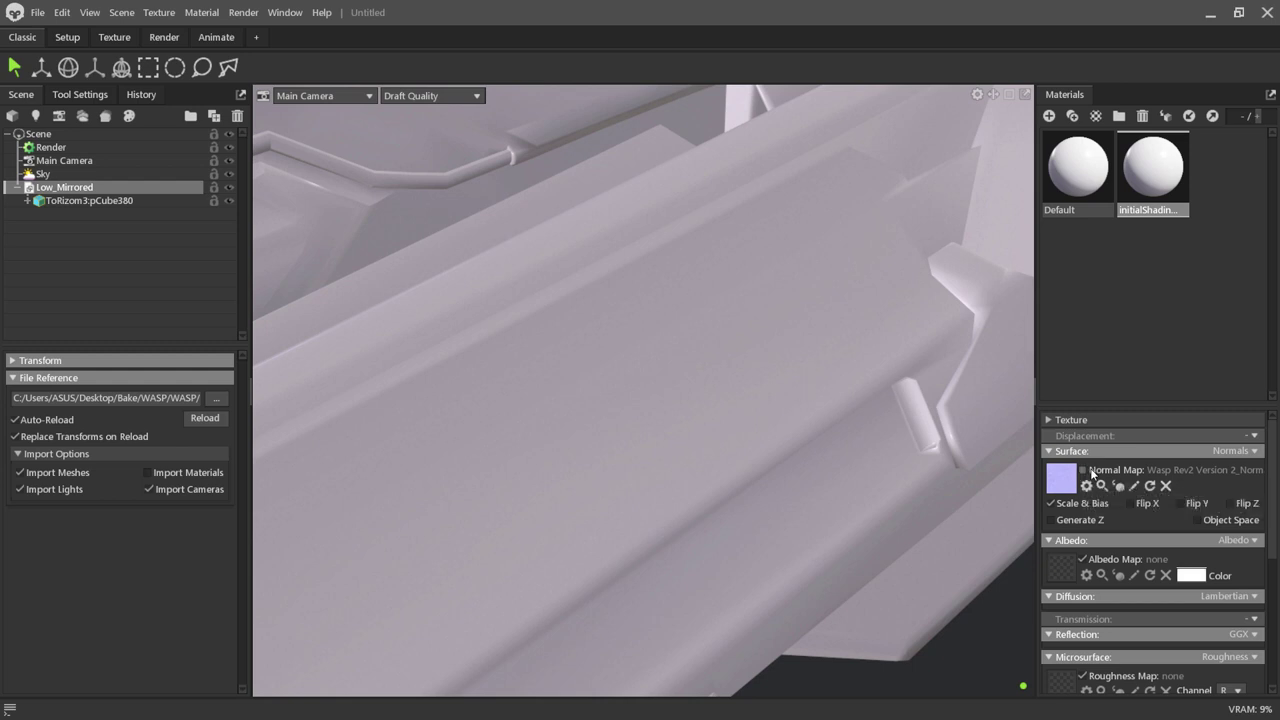
pyautogui.click(1083, 471)
pyautogui.scroll(-3, 771, 380)
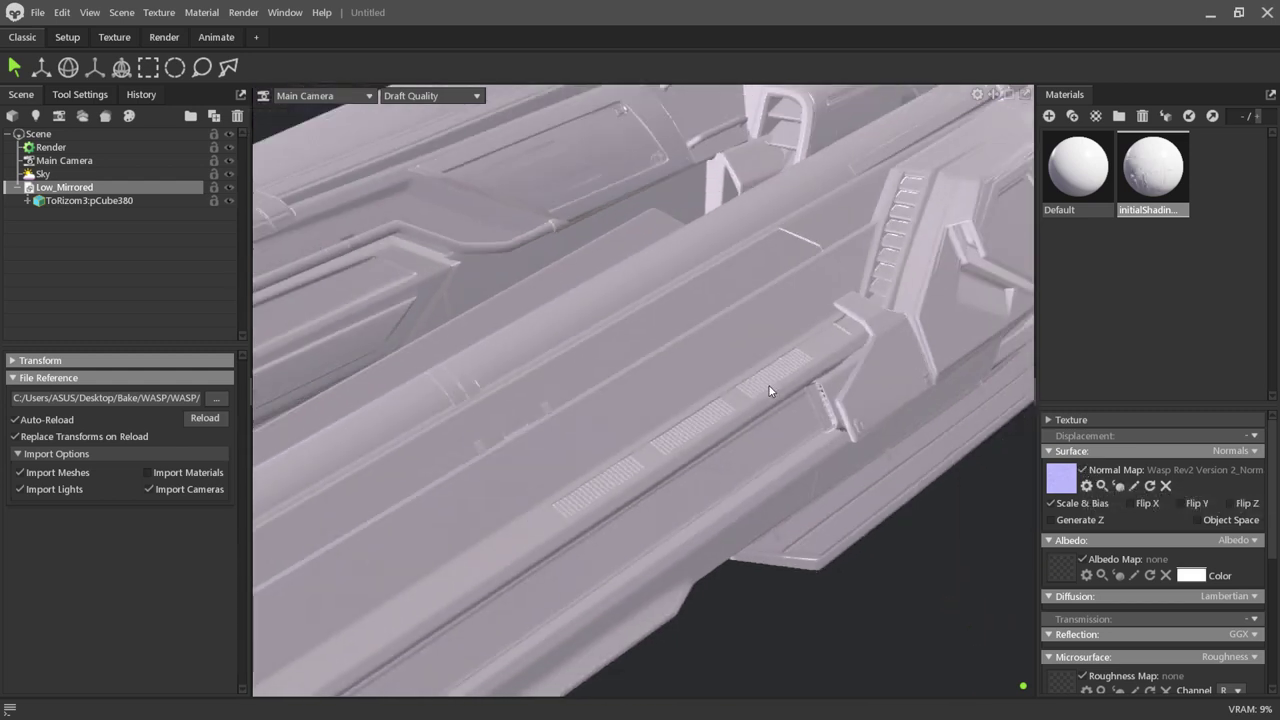
pyautogui.scroll(-2, 769, 391)
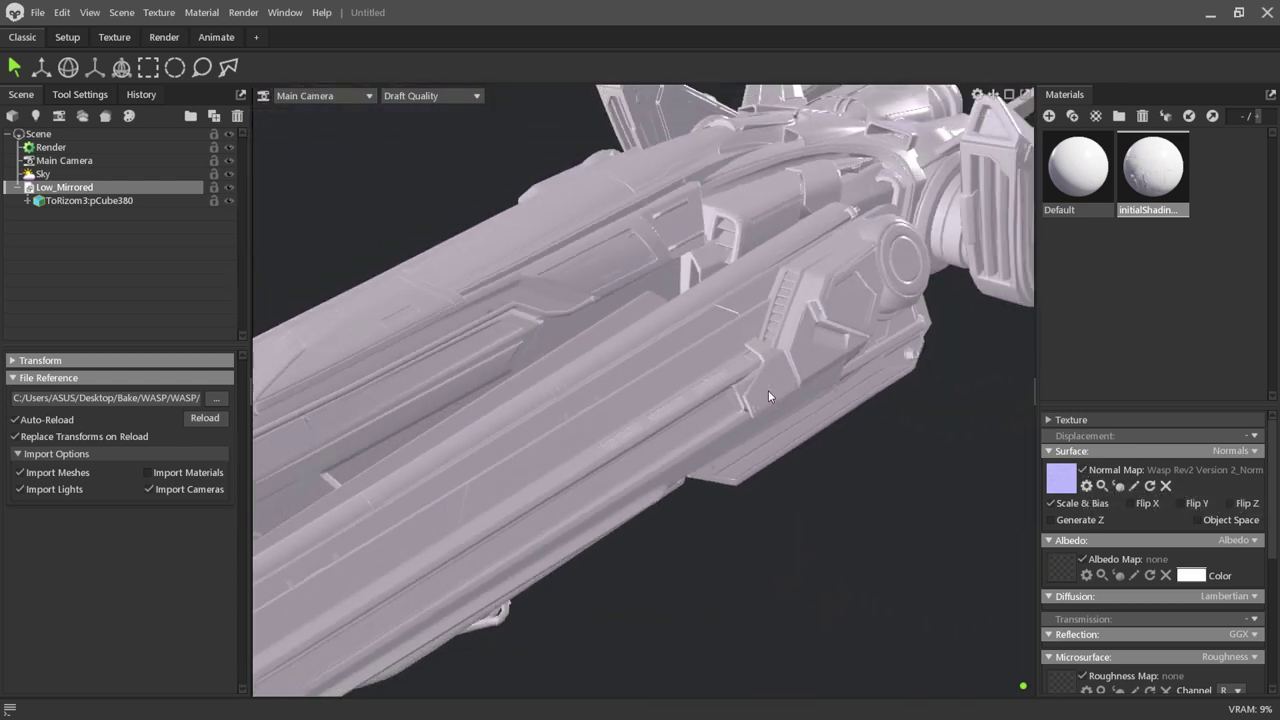
pyautogui.scroll(-2, 766, 395)
pyautogui.scroll(-2, 764, 400)
pyautogui.scroll(-2, 725, 478)
pyautogui.moveTo(722, 488); pyautogui.dragTo(760, 395)
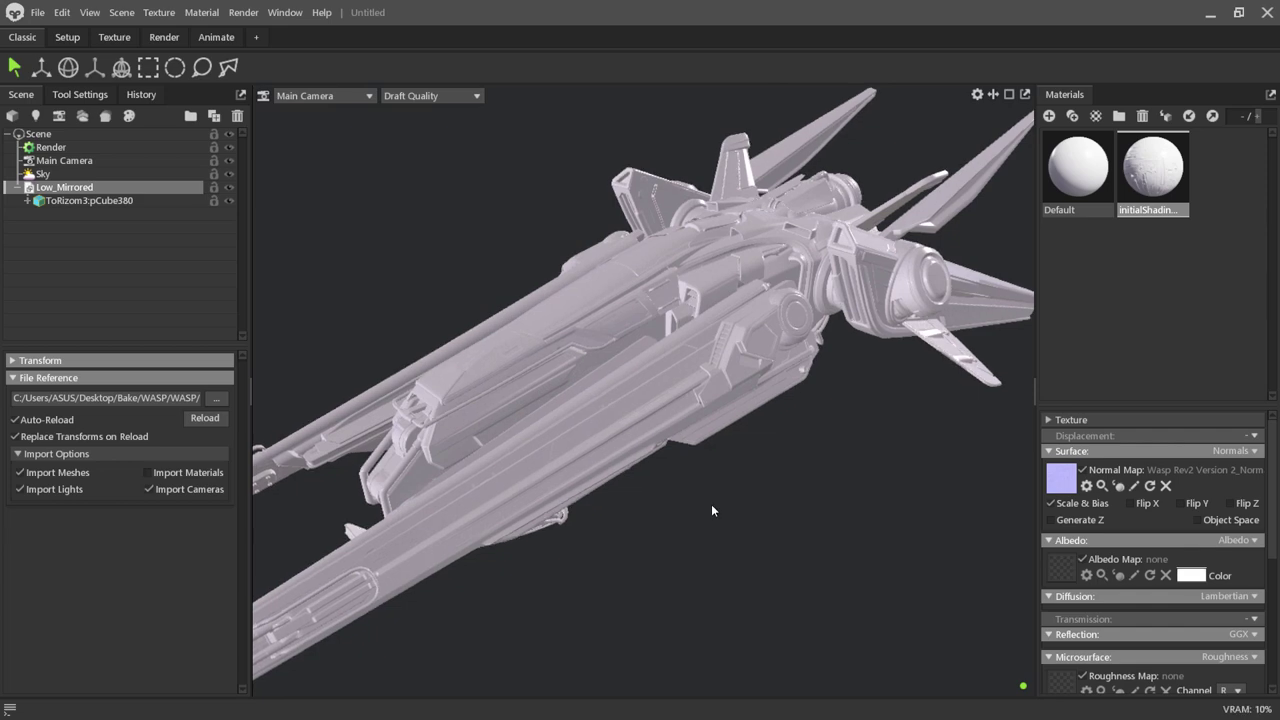
pyautogui.click(1083, 471)
pyautogui.click(1083, 471)
pyautogui.click(1083, 471)
pyautogui.click(1083, 471)
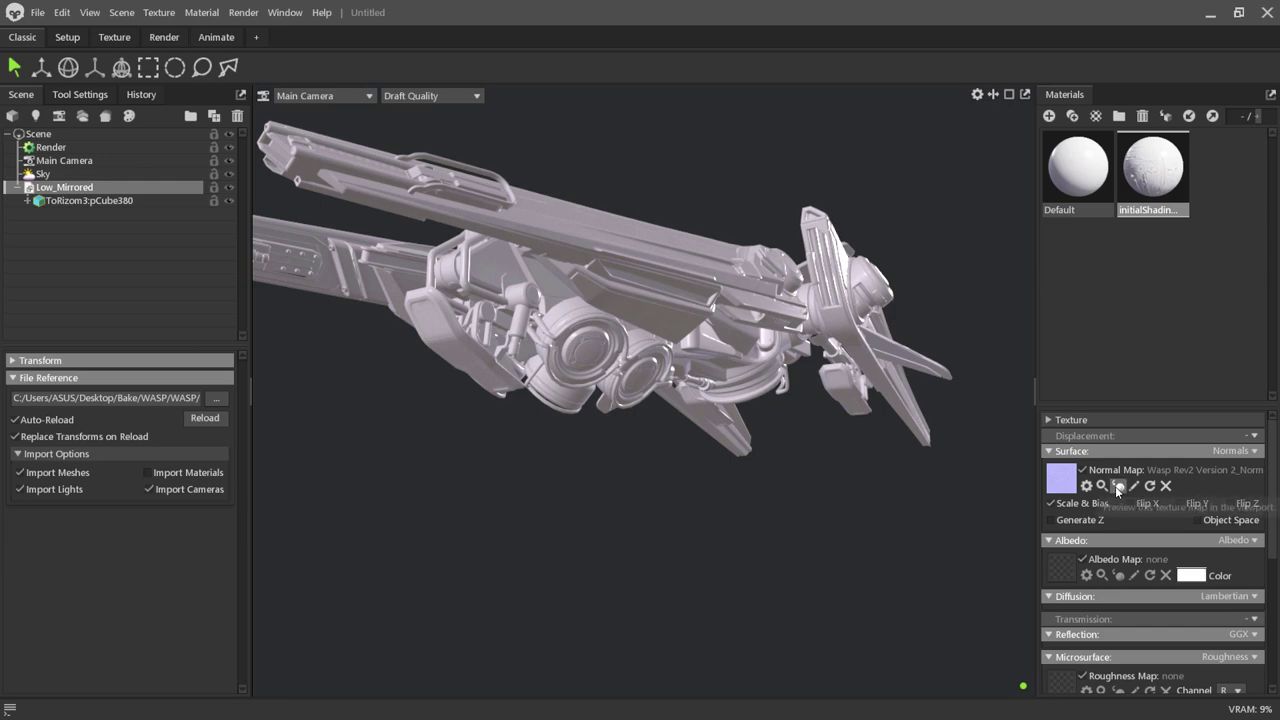
# Preview the normal map colours on the ship, then return to regular shading.
pyautogui.click(1119, 487)
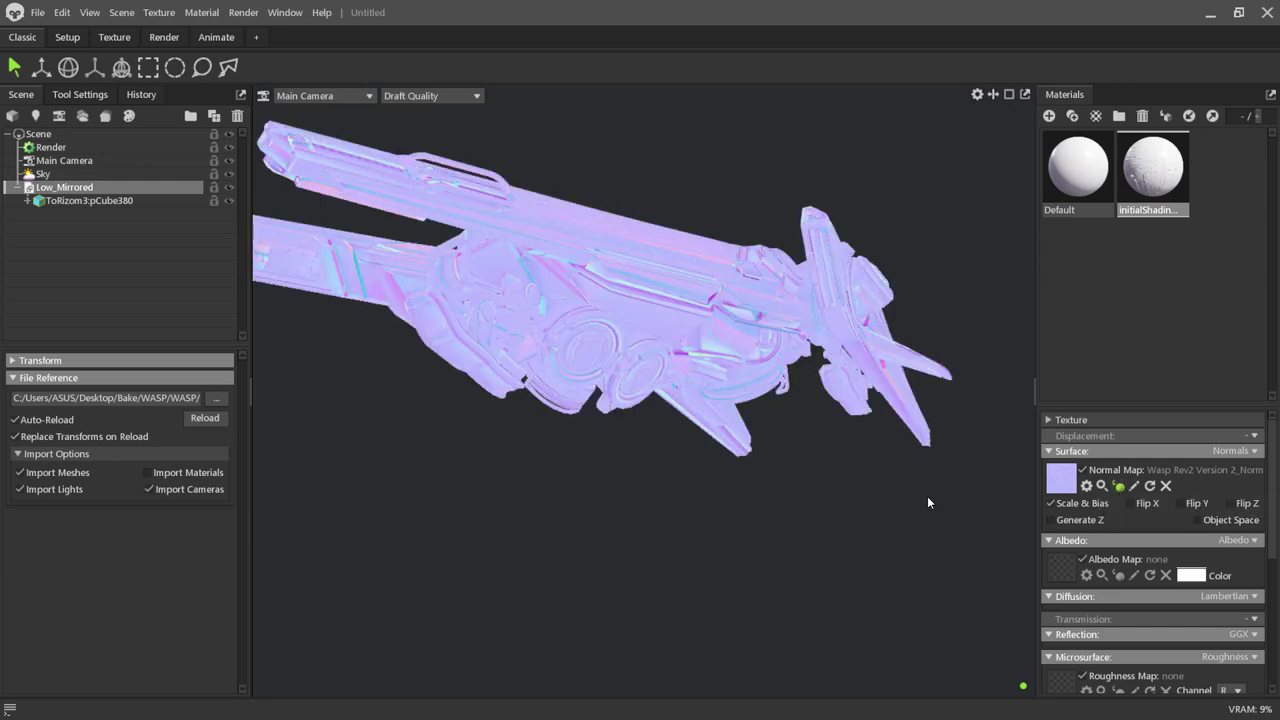
pyautogui.moveTo(927, 496)
pyautogui.mouseDown()
pyautogui.moveTo(854, 555)
pyautogui.moveTo(991, 584)
pyautogui.moveTo(866, 590)
pyautogui.mouseUp()
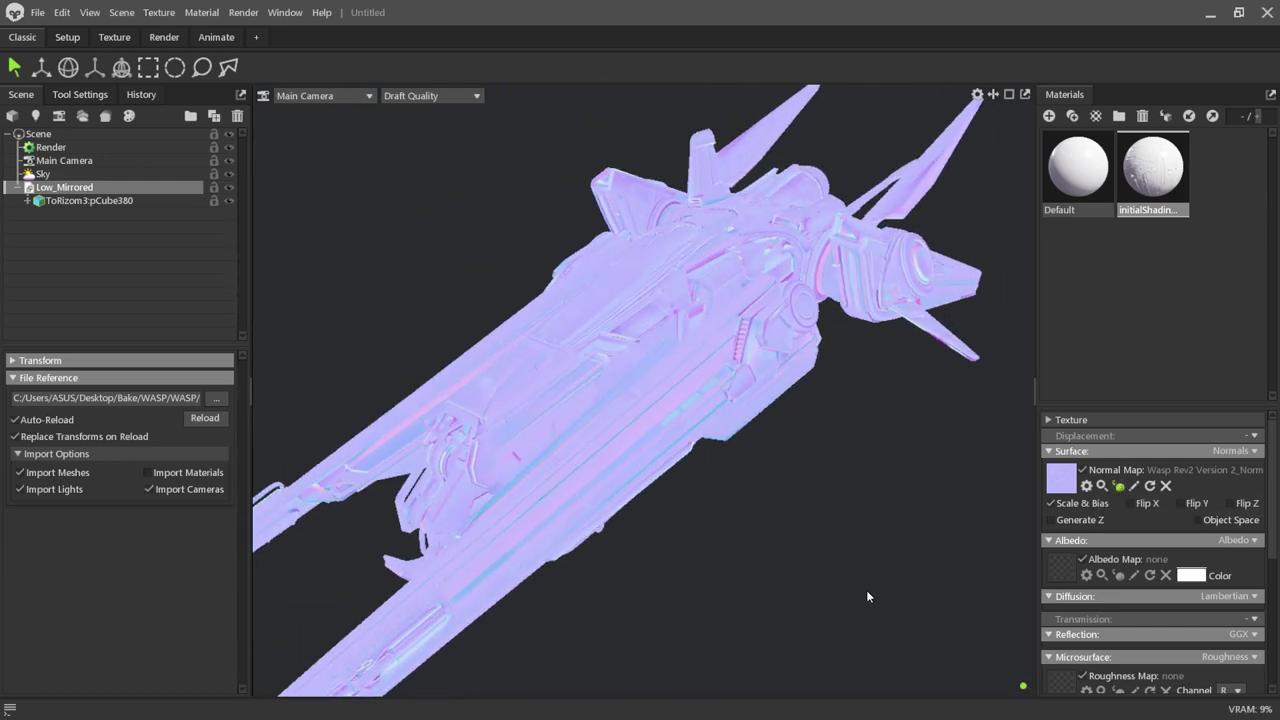
pyautogui.click(1121, 487)
# Load Wasp Rev2 Version 2_Diffuse into the Albedo Map and orbit to inspect the paint.
pyautogui.moveTo(870, 490)
pyautogui.mouseDown()
pyautogui.moveTo(849, 502)
pyautogui.moveTo(857, 454)
pyautogui.mouseUp()
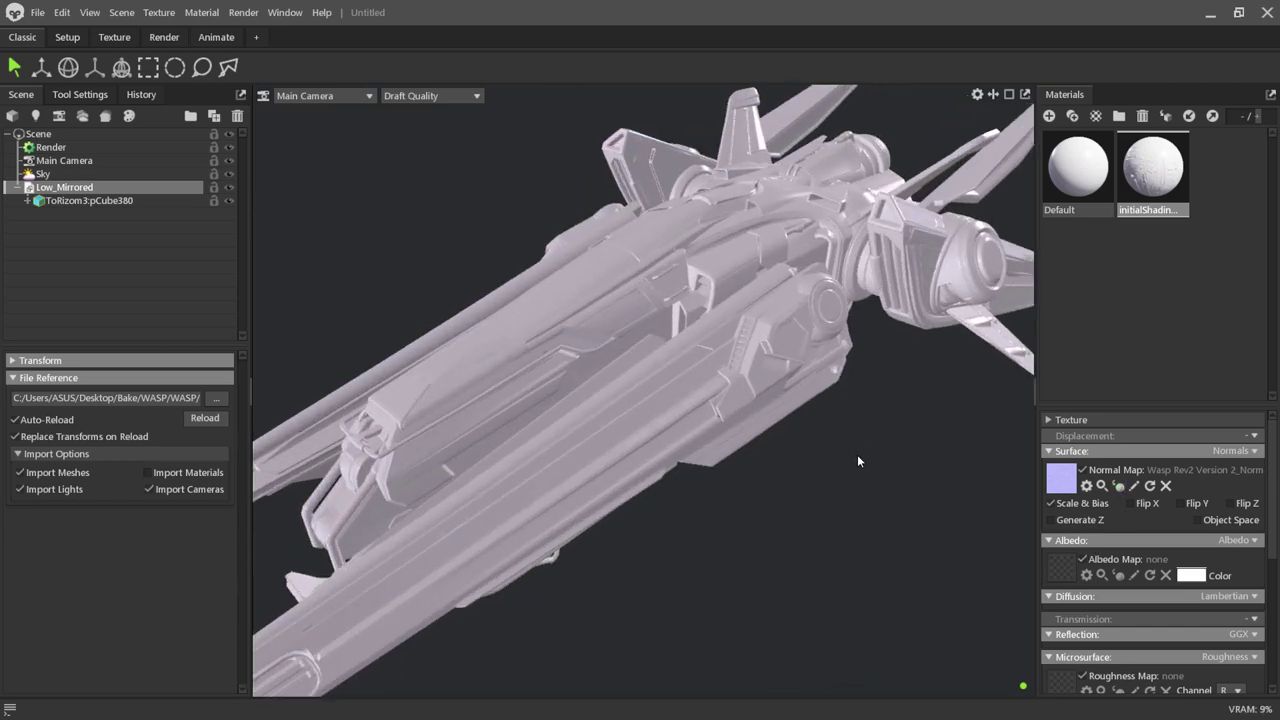
pyautogui.click(1058, 568)
pyautogui.moveTo(512, 316)
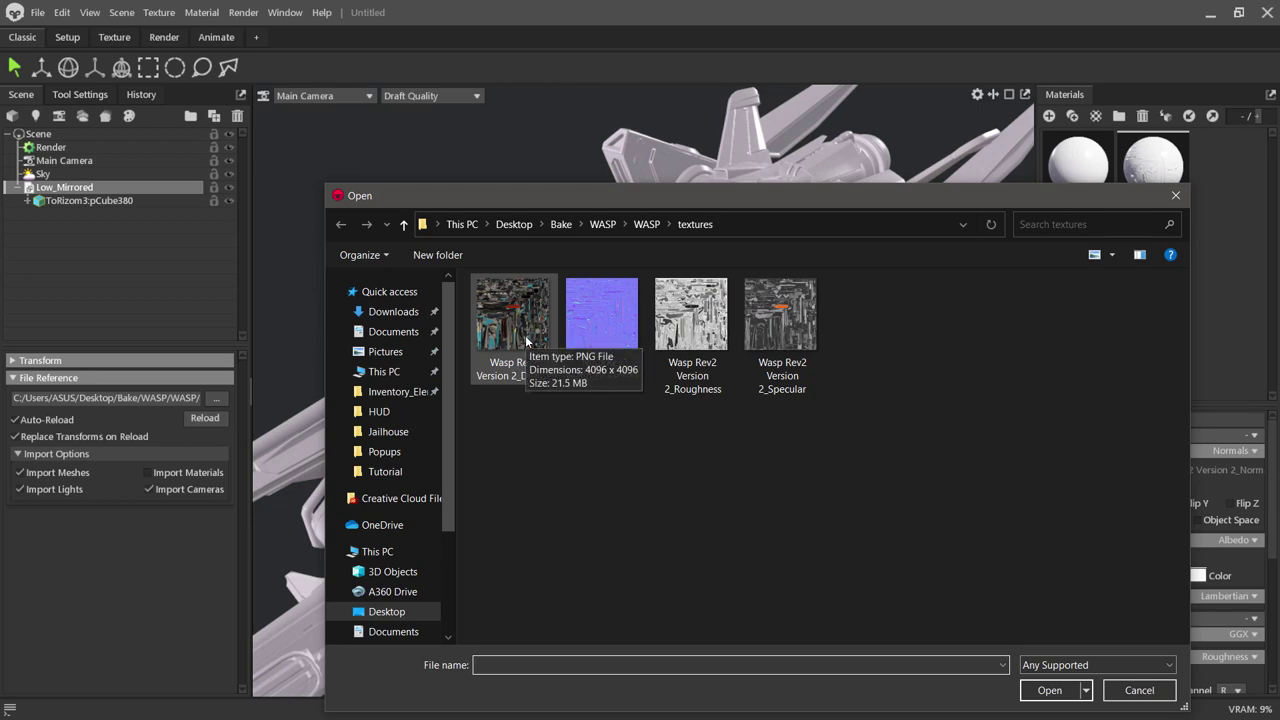
pyautogui.doubleClick(526, 342)
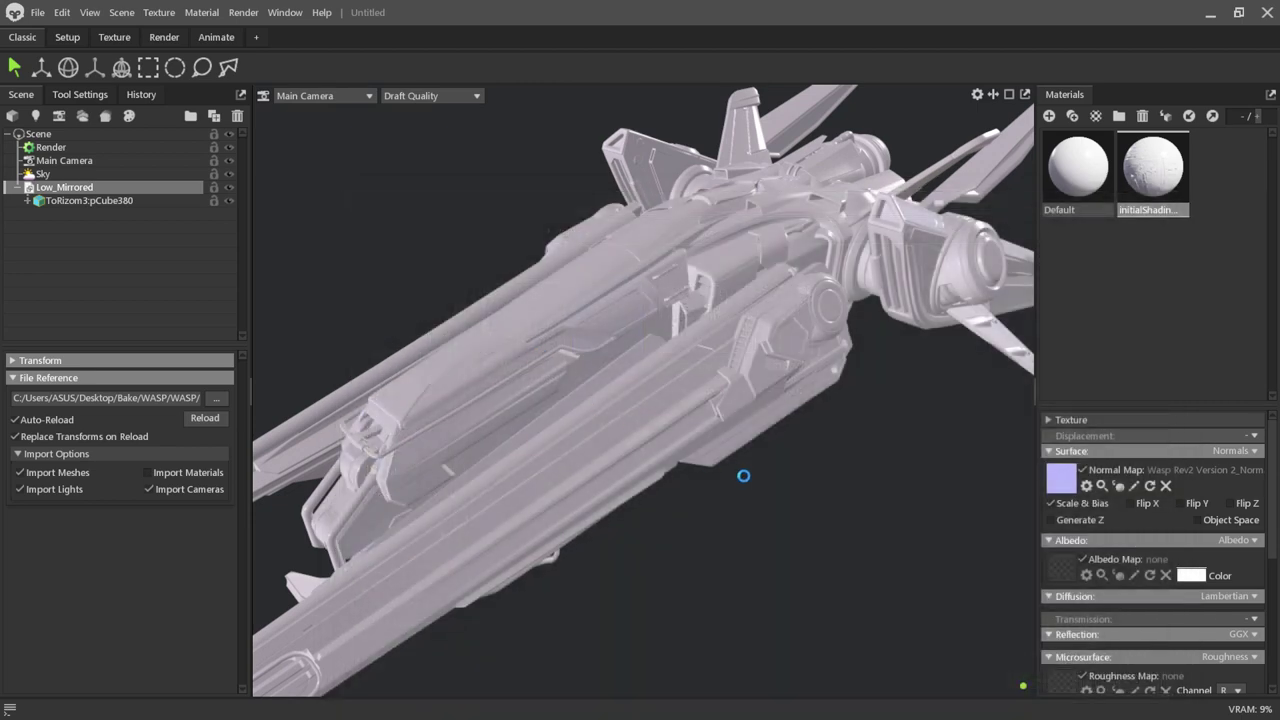
pyautogui.scroll(-3, 754, 493)
pyautogui.scroll(3, 754, 493)
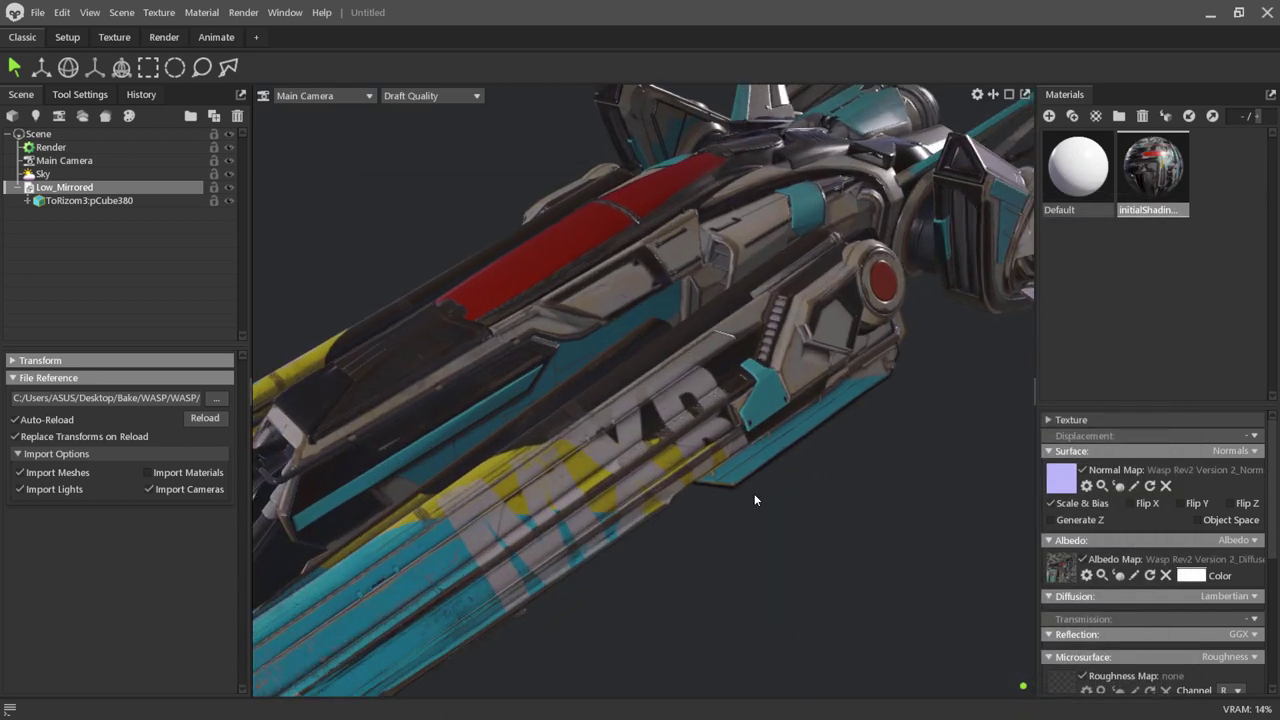
pyautogui.scroll(-3, 754, 493)
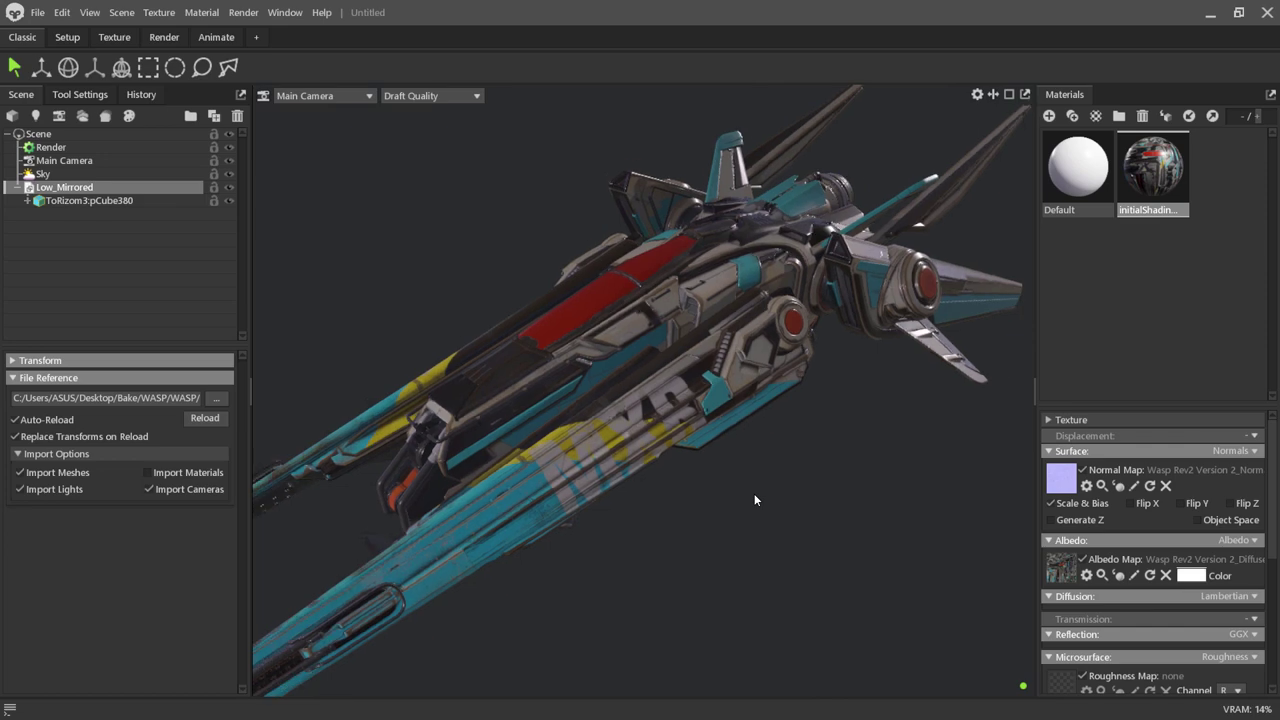
pyautogui.moveTo(754, 493)
pyautogui.mouseDown()
pyautogui.moveTo(726, 514)
pyautogui.moveTo(946, 517)
pyautogui.moveTo(700, 518)
pyautogui.moveTo(705, 560)
pyautogui.moveTo(746, 512)
pyautogui.moveTo(782, 522)
pyautogui.mouseUp()
pyautogui.scroll(2, 707, 502)
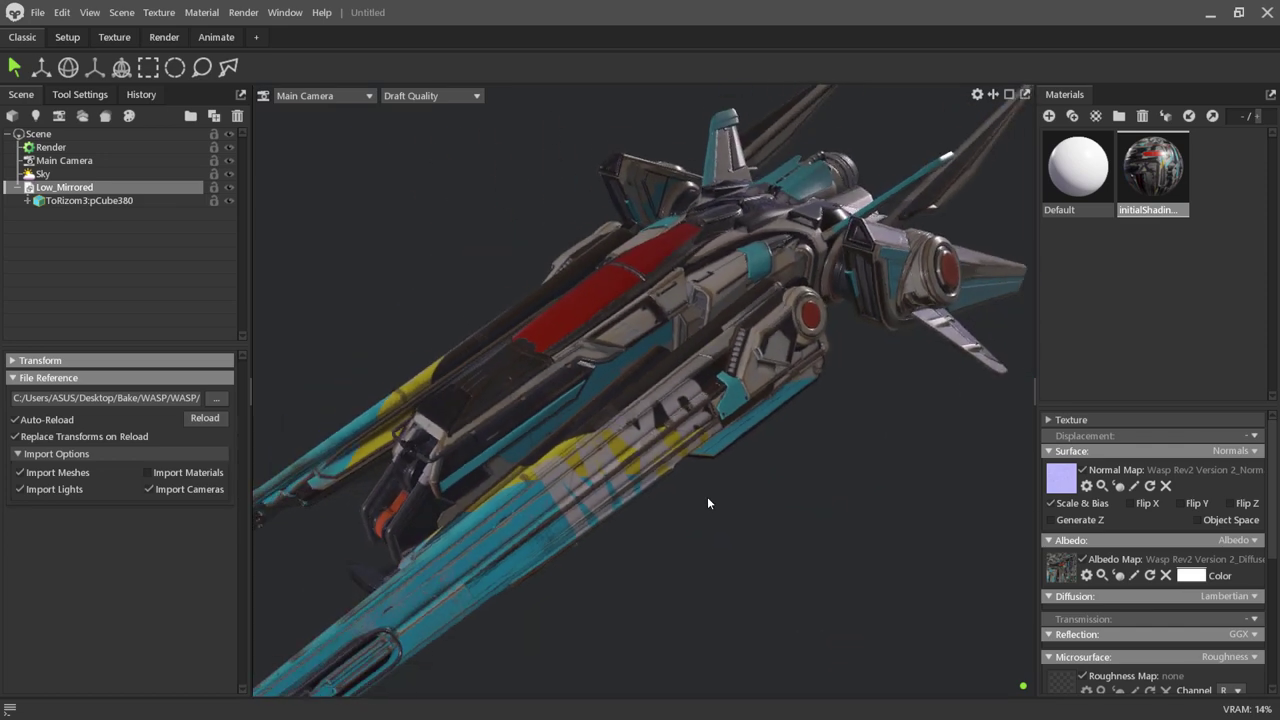
pyautogui.moveTo(709, 503)
pyautogui.mouseDown()
pyautogui.moveTo(737, 503)
pyautogui.moveTo(663, 515)
pyautogui.moveTo(512, 499)
pyautogui.moveTo(799, 508)
pyautogui.mouseUp()
pyautogui.scroll(-2, 1179, 560)
# Load Wasp Rev2 Version 2_Roughness into the Microsurface roughness map slot.
pyautogui.scroll(-1, 1179, 560)
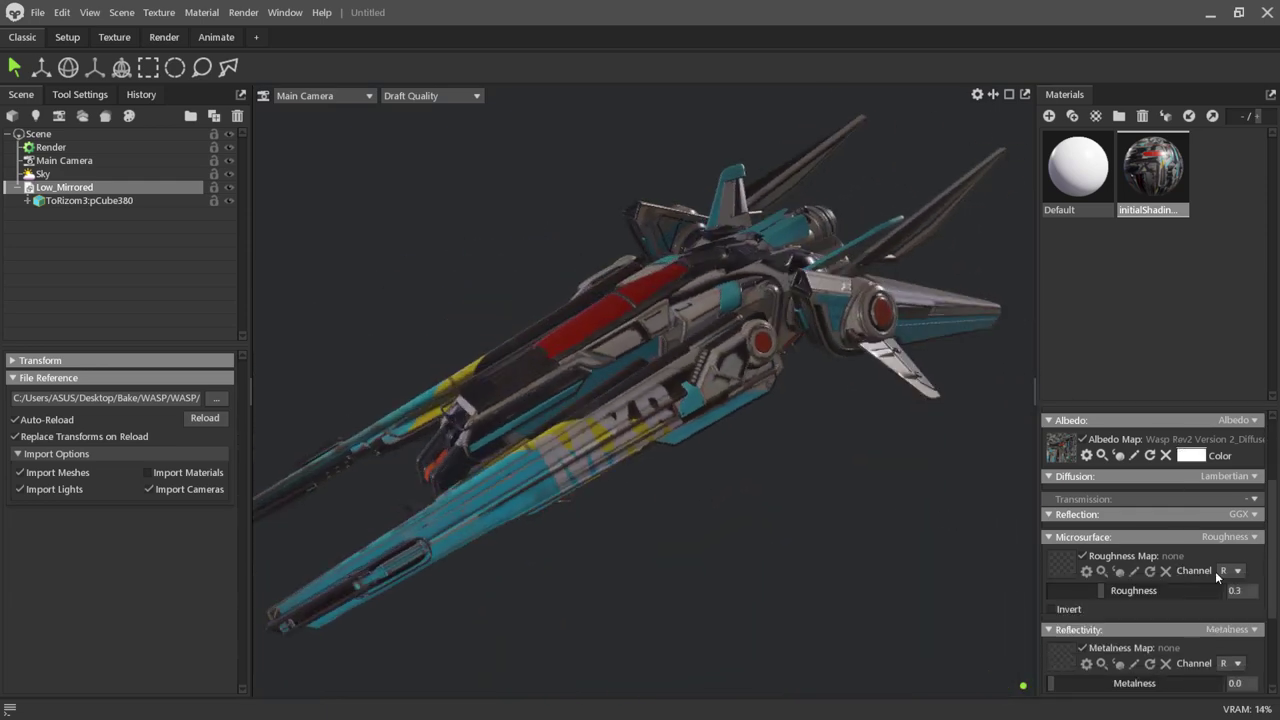
pyautogui.click(1258, 538)
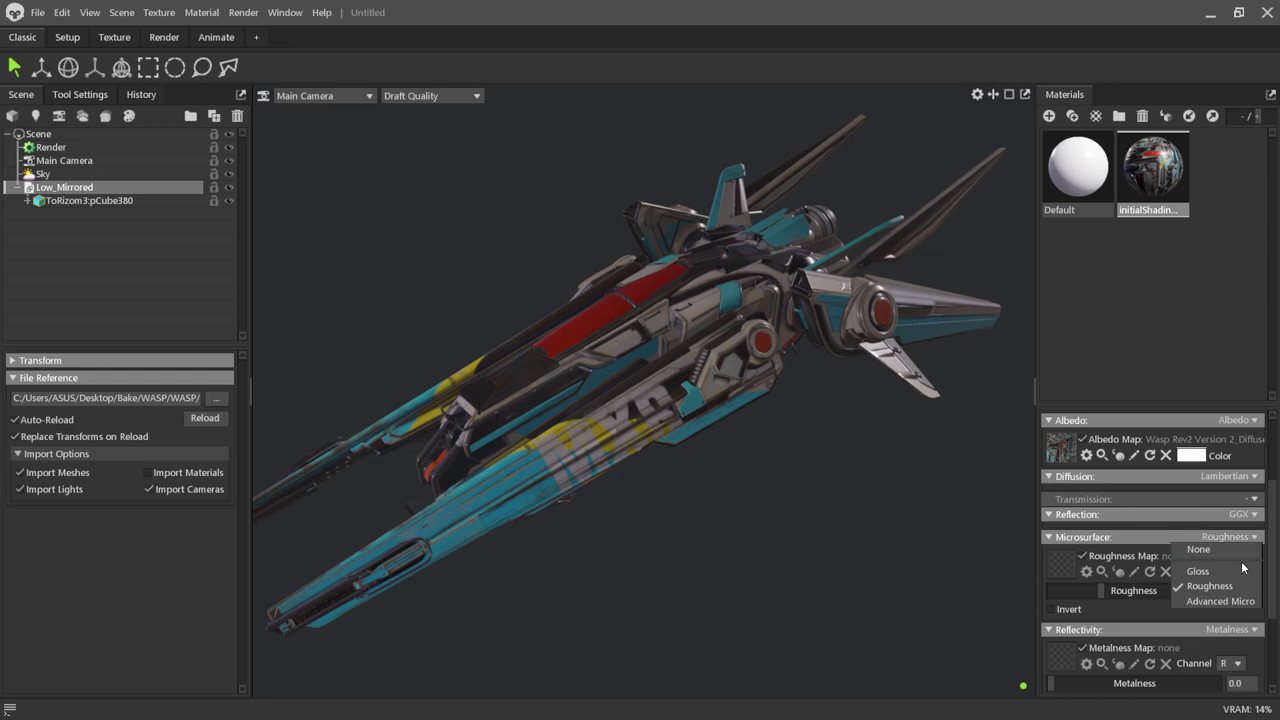
pyautogui.click(1058, 562)
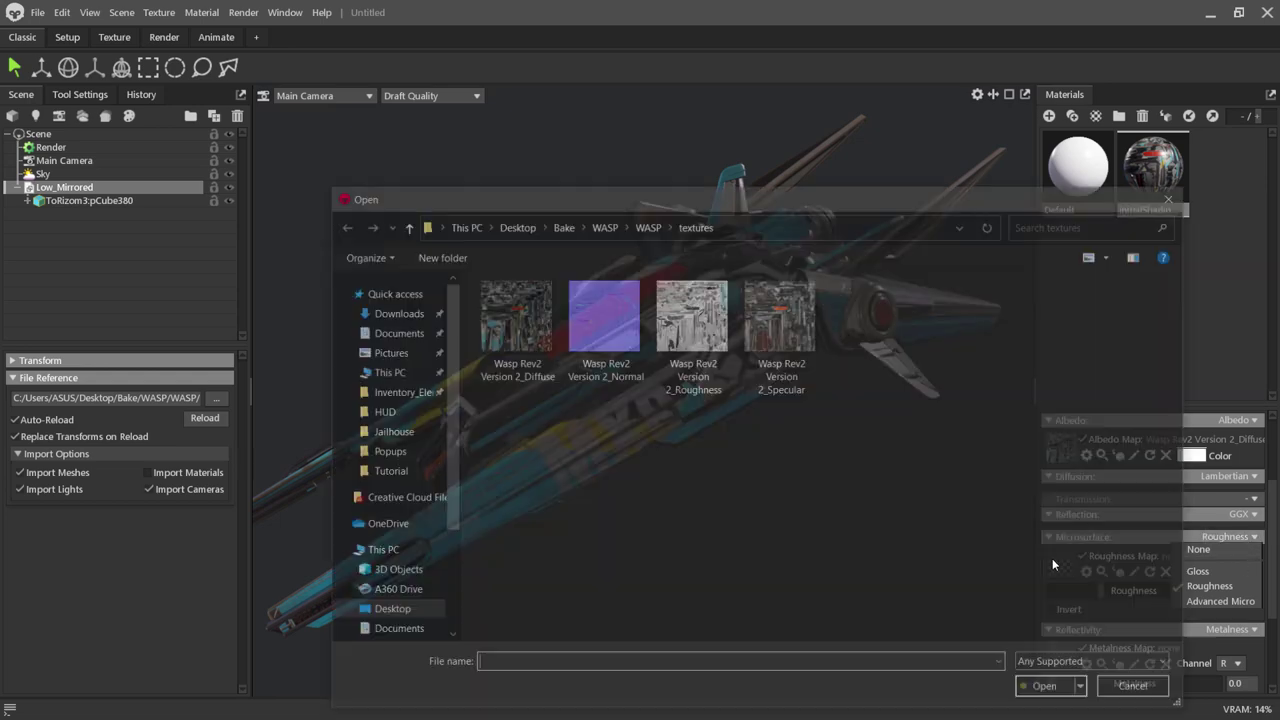
pyautogui.click(692, 368)
pyautogui.doubleClick(692, 368)
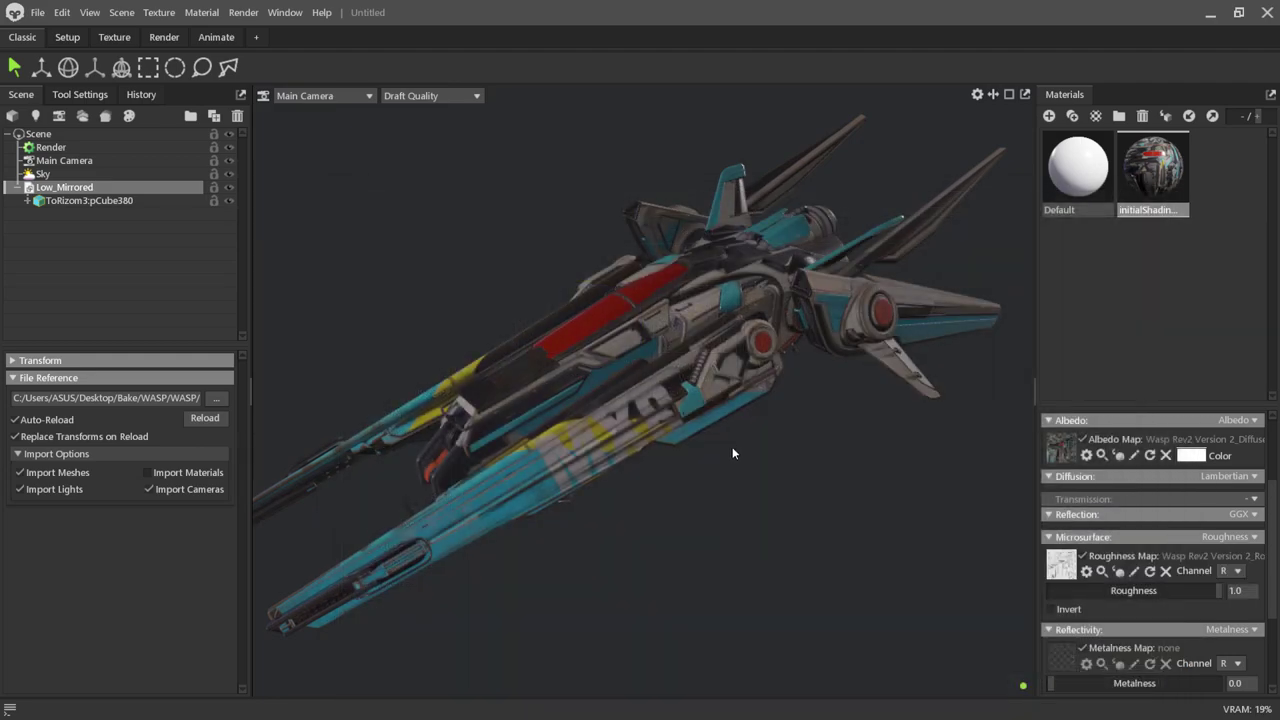
pyautogui.scroll(5, 733, 448)
pyautogui.moveTo(784, 535)
pyautogui.mouseDown()
pyautogui.moveTo(852, 498)
pyautogui.moveTo(1075, 508)
pyautogui.moveTo(817, 494)
pyautogui.moveTo(814, 513)
pyautogui.mouseUp()
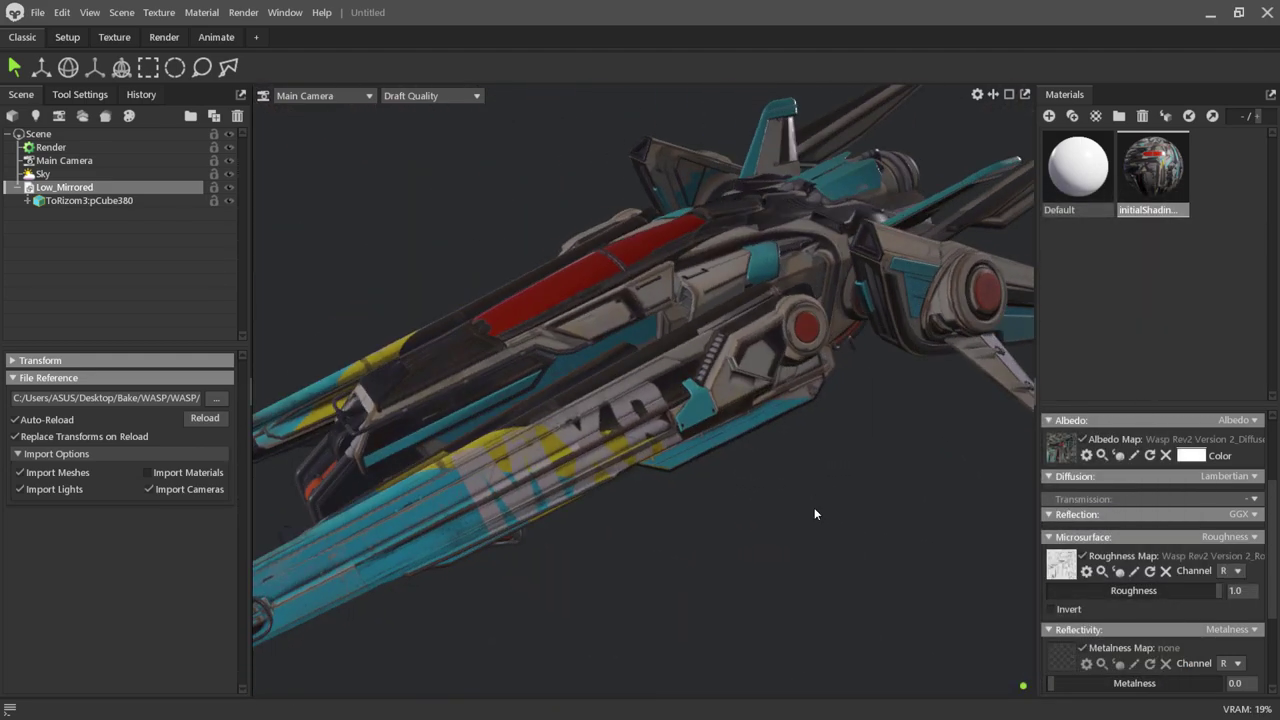
pyautogui.click(42, 174)
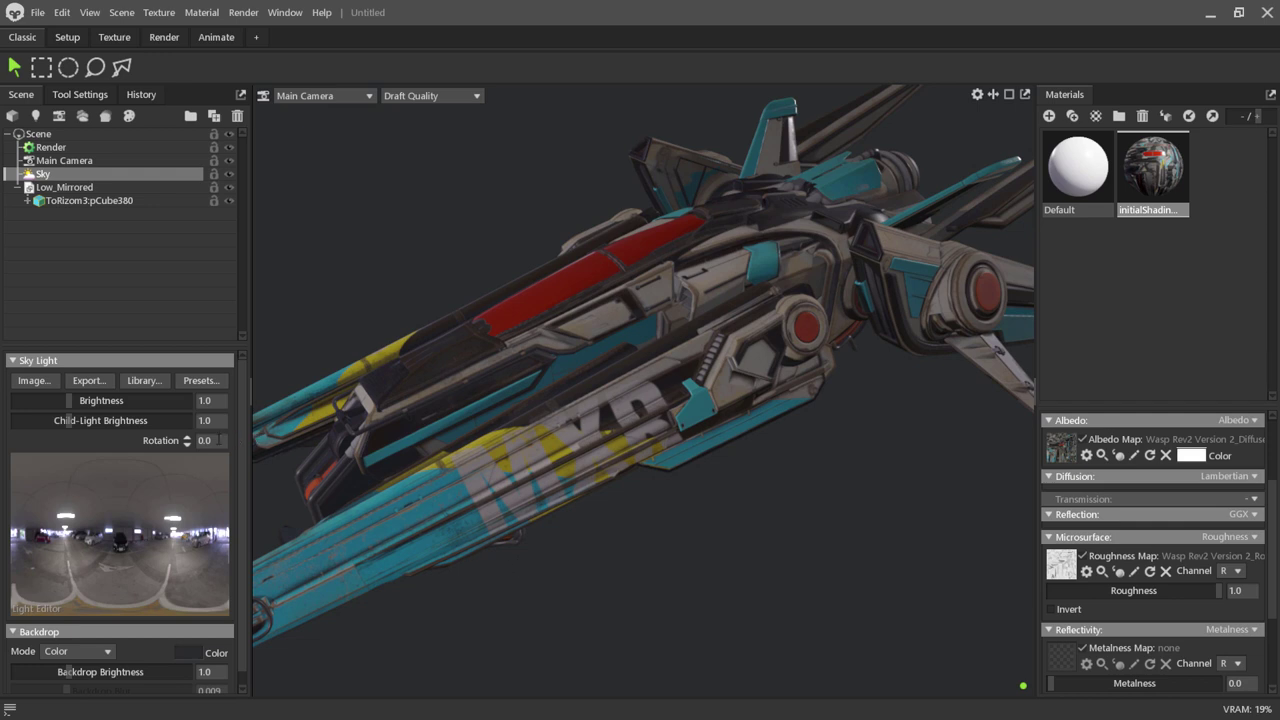
# Switch the sky light to the Alley Narrow sky from the sky library.
pyautogui.click(200, 380)
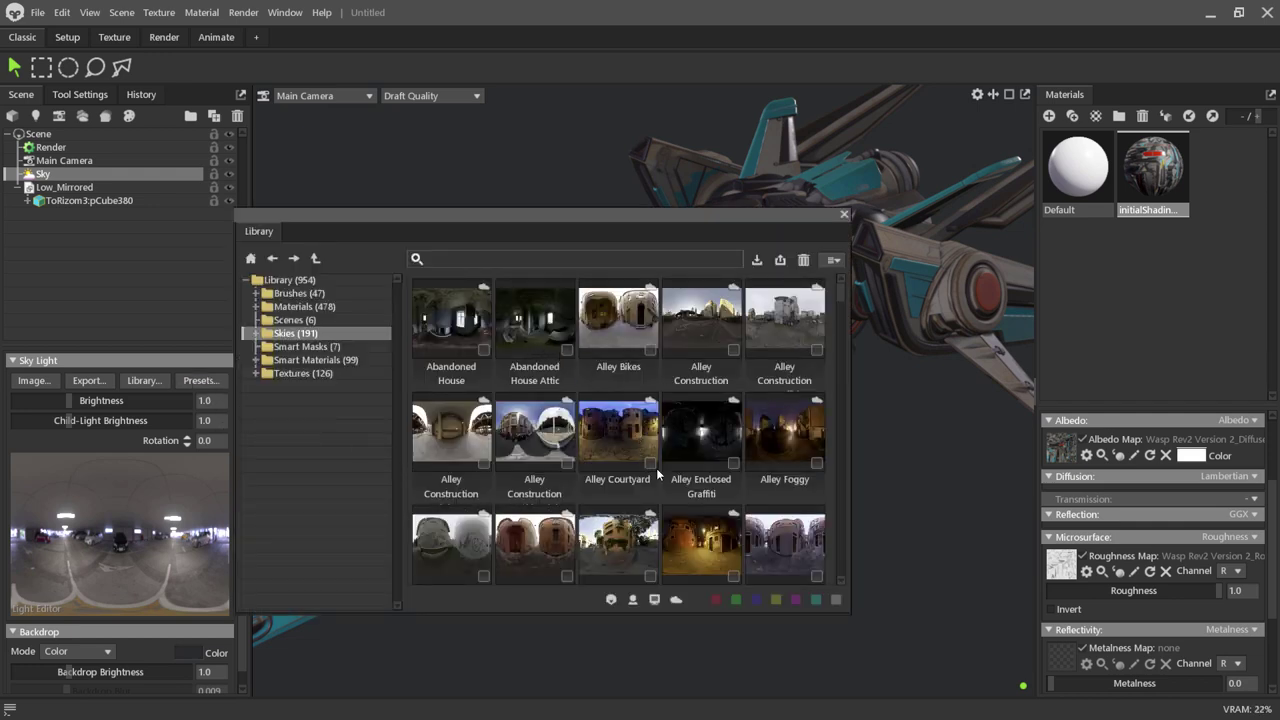
pyautogui.scroll(-1, 697, 484)
pyautogui.click(780, 486)
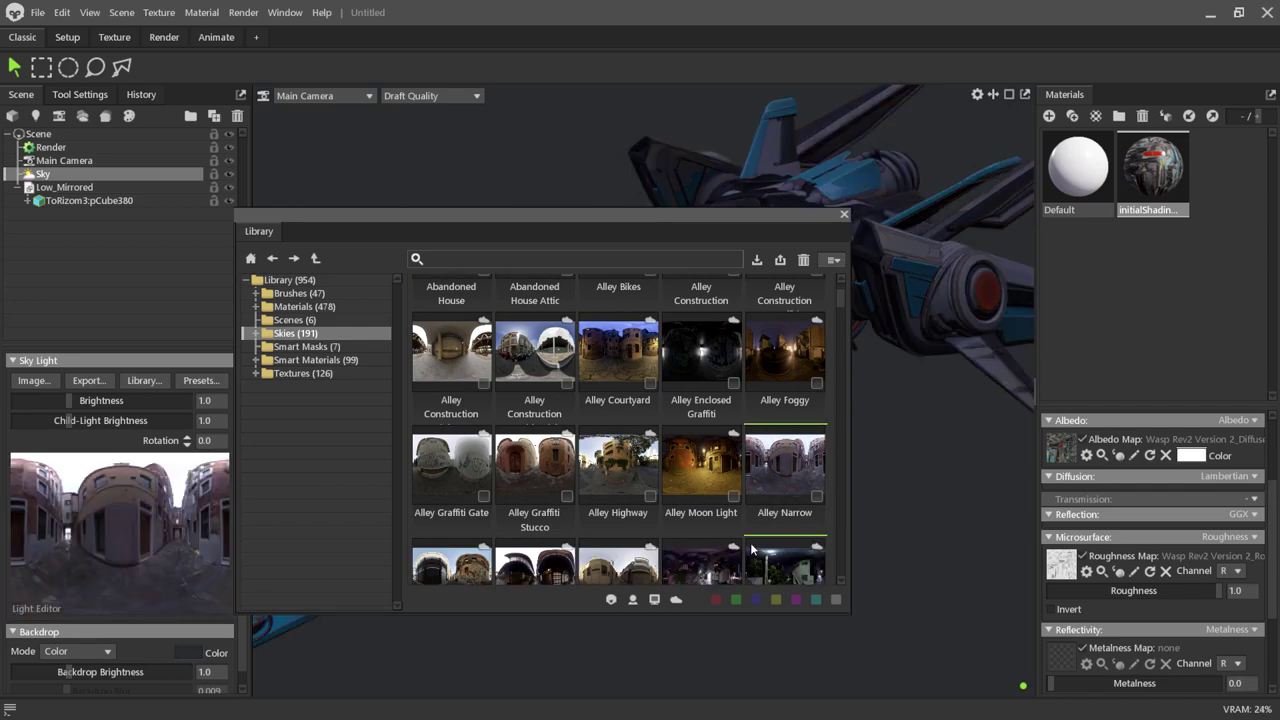
pyautogui.click(843, 214)
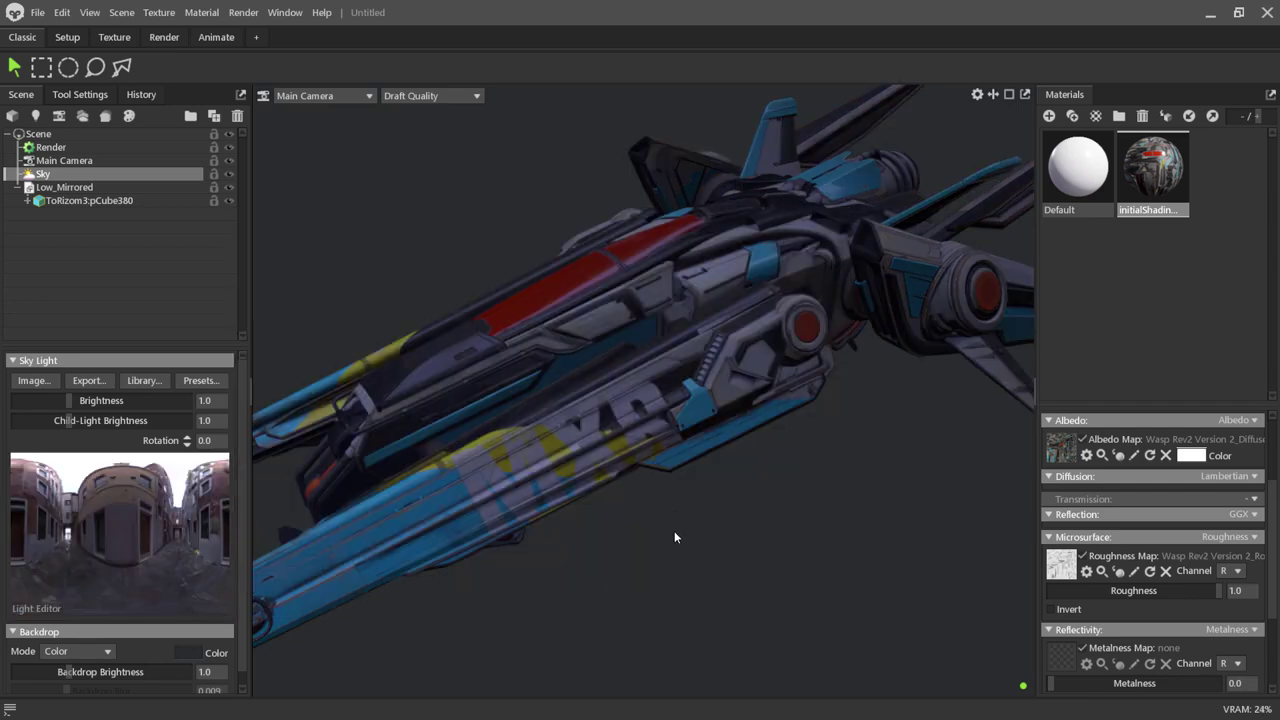
# Rotate the sky to 87 and raise its brightness to about 2.4, leaving nothing selected.
pyautogui.moveTo(674, 537)
pyautogui.keyDown('shift'); pyautogui.mouseDown(button='right')
pyautogui.moveTo(867, 558)
pyautogui.moveTo(808, 568)
pyautogui.mouseUp(button='right'); pyautogui.keyUp('shift')
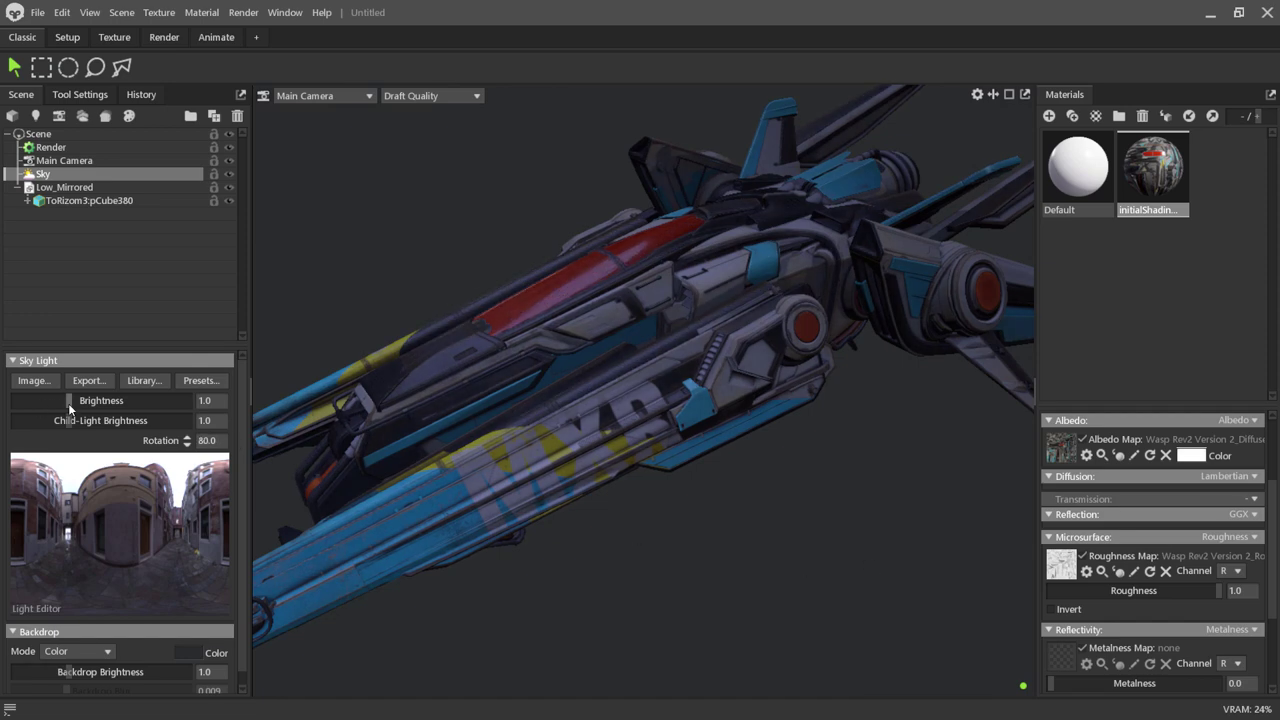
pyautogui.moveTo(68, 403); pyautogui.dragTo(81, 398)
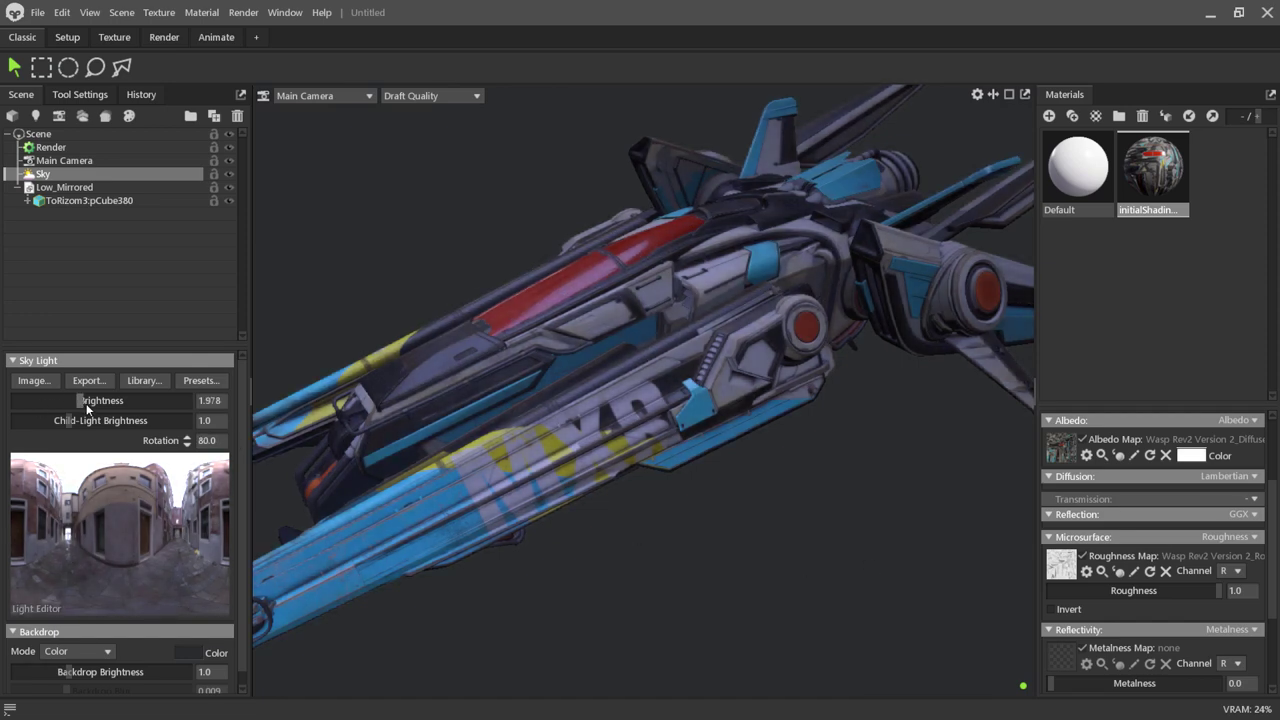
pyautogui.moveTo(530, 546)
pyautogui.keyDown('shift'); pyautogui.mouseDown(button='right')
pyautogui.moveTo(724, 578)
pyautogui.moveTo(575, 582)
pyautogui.mouseUp(button='right'); pyautogui.keyUp('shift')
pyautogui.moveTo(575, 582)
pyautogui.mouseDown()
pyautogui.moveTo(710, 595)
pyautogui.moveTo(484, 508)
pyautogui.mouseUp()
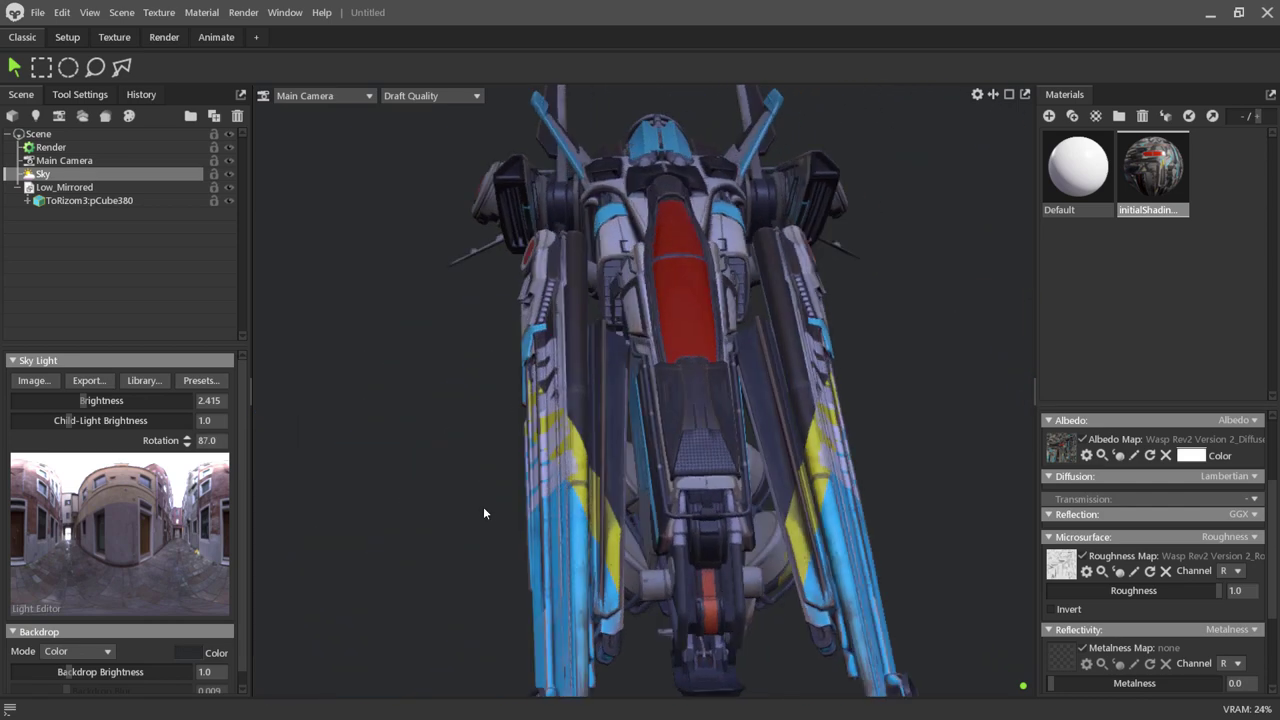
pyautogui.rightClick(428, 516)
pyautogui.click(419, 522)
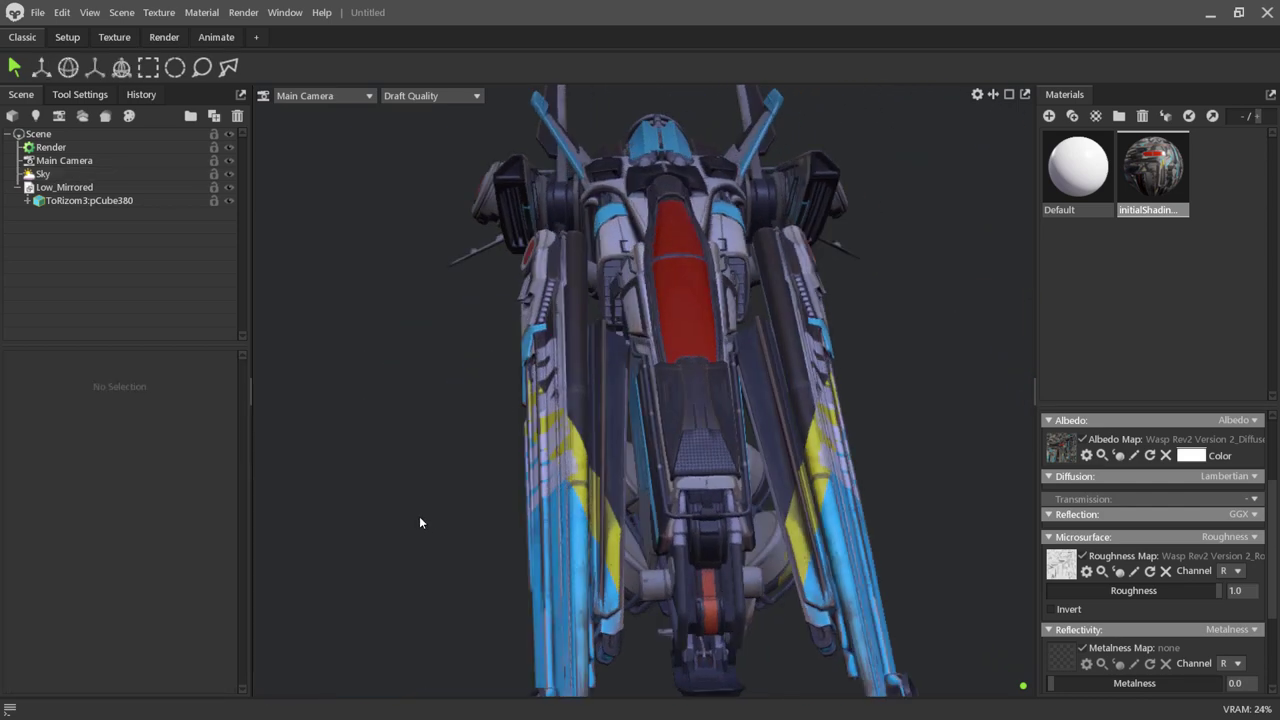
pyautogui.moveTo(810, 534)
pyautogui.mouseDown()
pyautogui.moveTo(815, 560)
pyautogui.moveTo(563, 560)
pyautogui.moveTo(903, 568)
pyautogui.moveTo(683, 580)
pyautogui.moveTo(914, 577)
pyautogui.moveTo(776, 593)
pyautogui.moveTo(843, 587)
pyautogui.mouseUp()
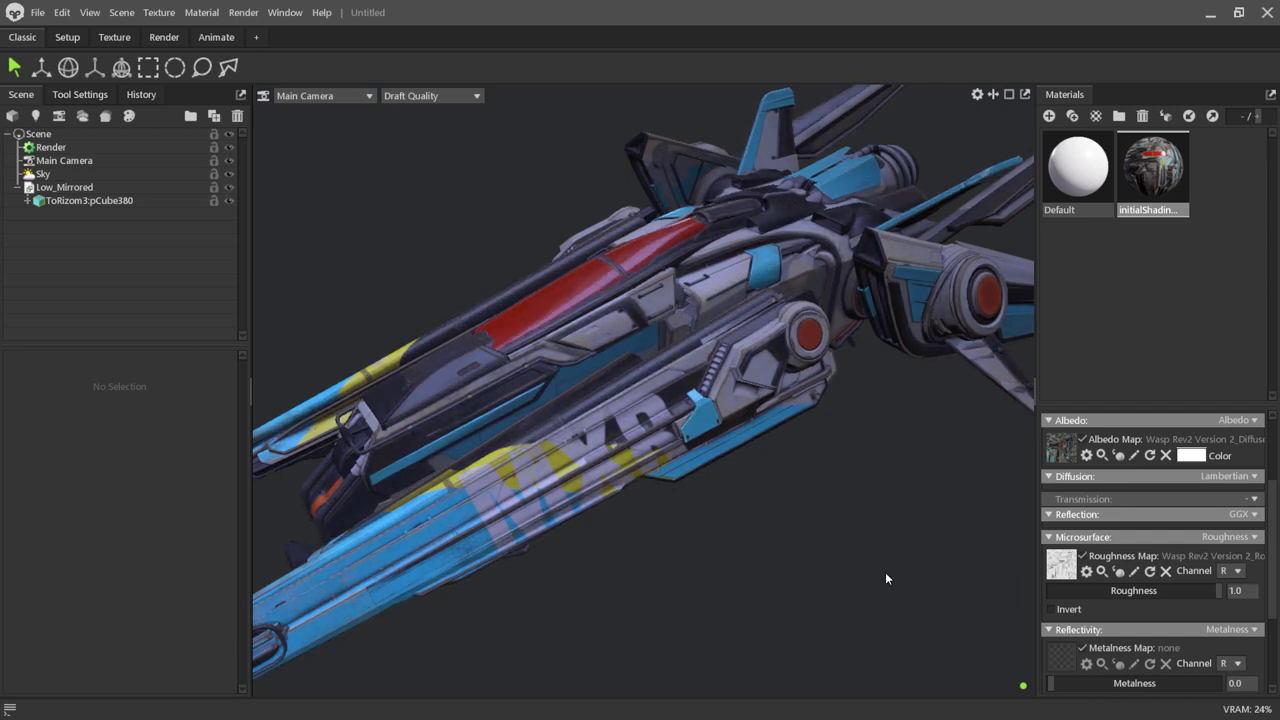
# Set the material's reflectivity to Specular and load the Wasp specular texture as its map.
pyautogui.scroll(-2, 1160, 510)
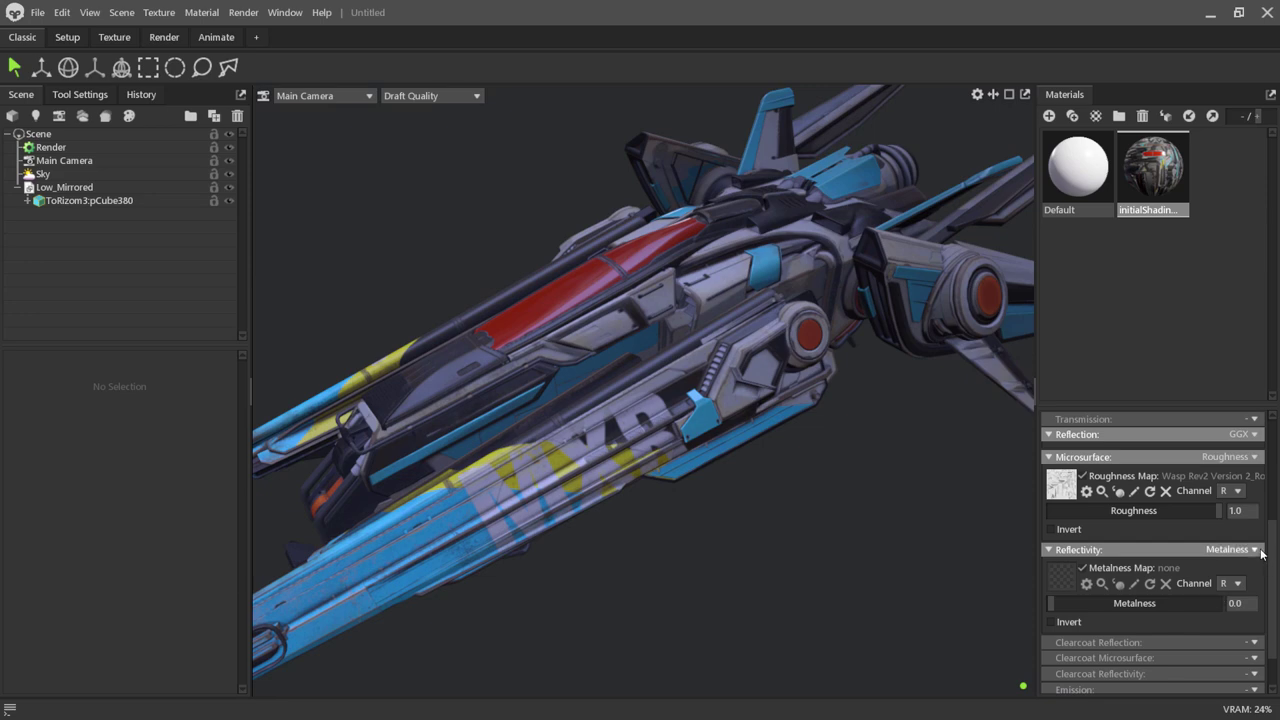
pyautogui.click(1255, 549)
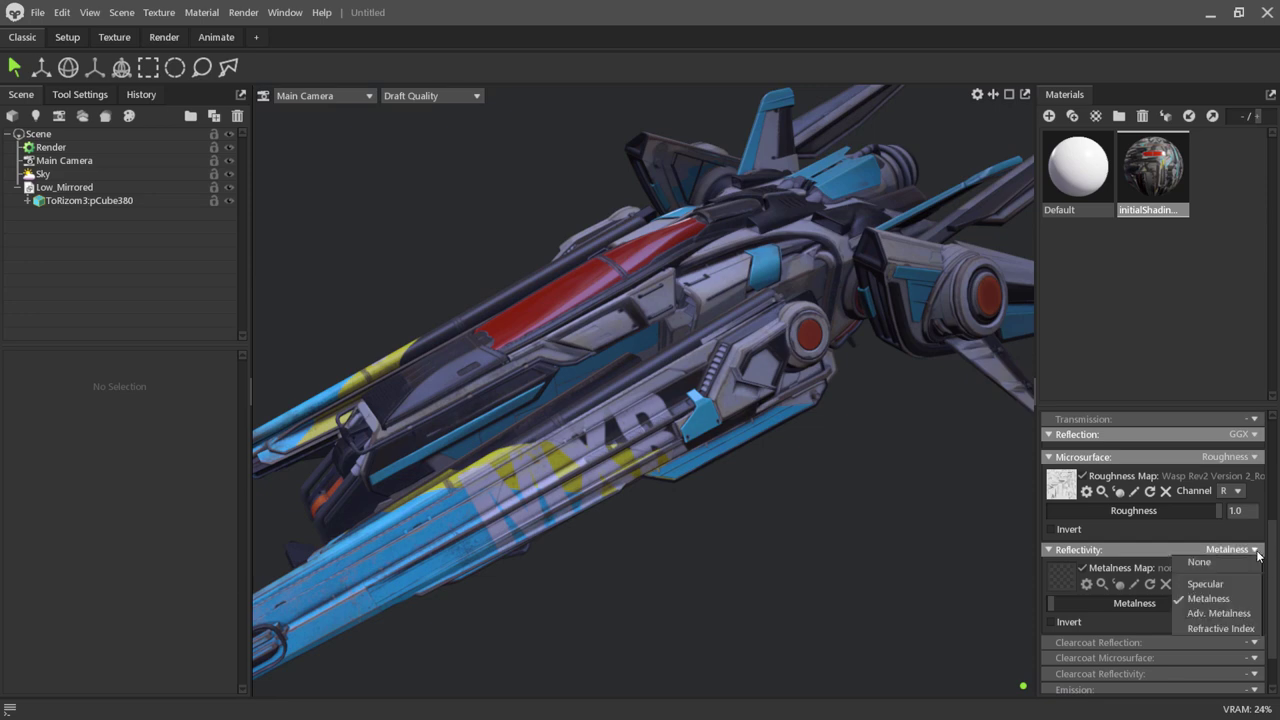
pyautogui.click(1205, 584)
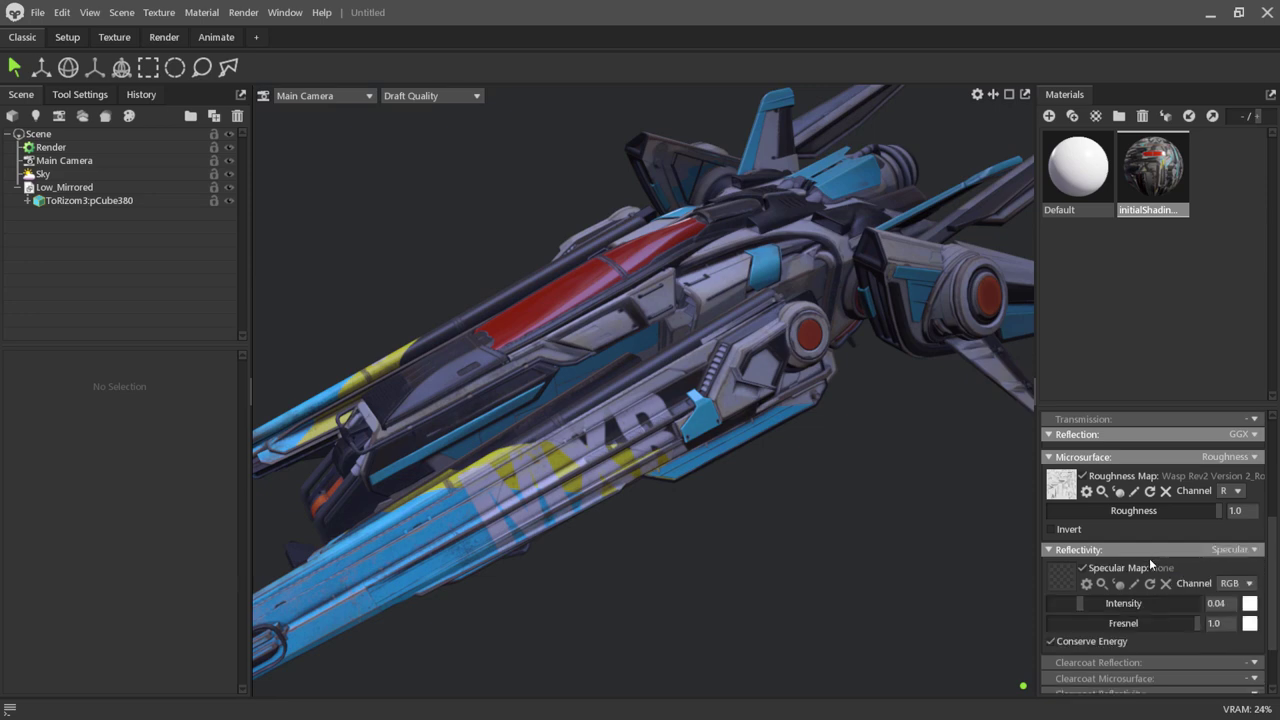
pyautogui.click(1062, 583)
pyautogui.doubleClick(765, 345)
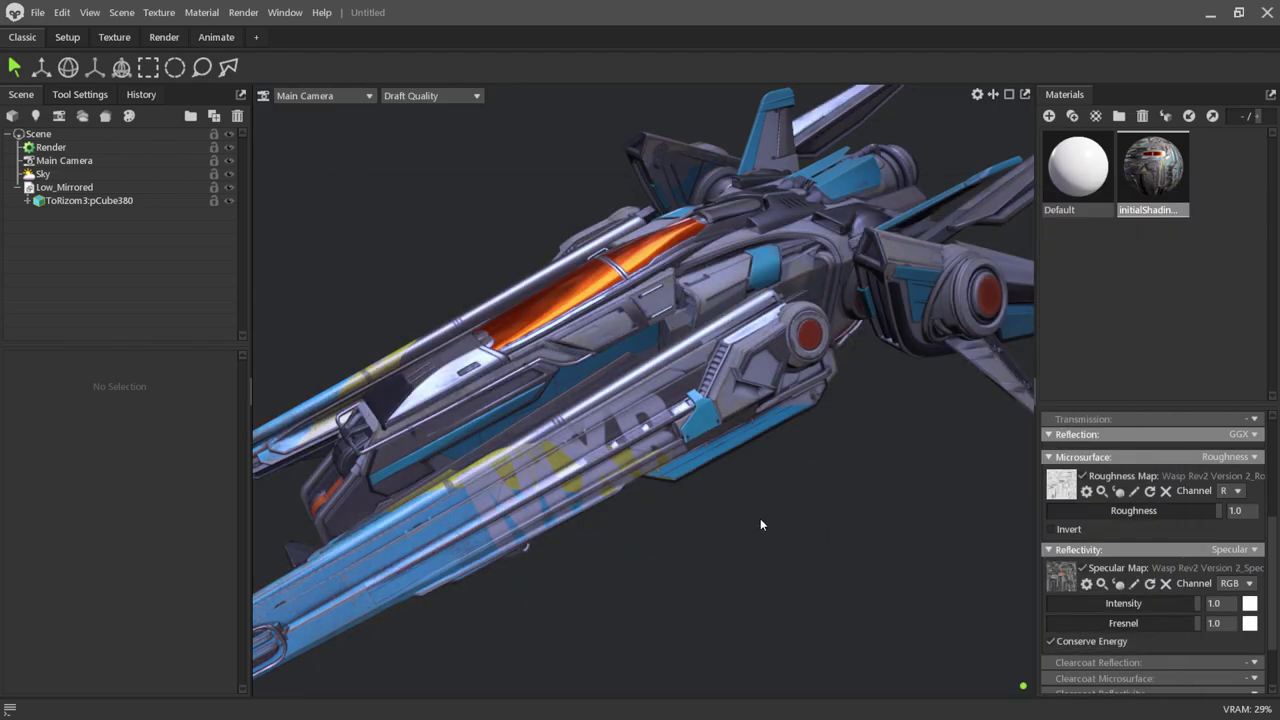
# Orbit and zoom around the ship to check the new specular look.
pyautogui.moveTo(760, 524)
pyautogui.mouseDown()
pyautogui.moveTo(904, 519)
pyautogui.moveTo(831, 610)
pyautogui.moveTo(816, 531)
pyautogui.moveTo(642, 482)
pyautogui.moveTo(902, 474)
pyautogui.moveTo(1025, 488)
pyautogui.moveTo(809, 620)
pyautogui.moveTo(726, 506)
pyautogui.moveTo(623, 446)
pyautogui.moveTo(674, 383)
pyautogui.moveTo(846, 369)
pyautogui.moveTo(917, 394)
pyautogui.moveTo(729, 617)
pyautogui.moveTo(691, 554)
pyautogui.moveTo(572, 552)
pyautogui.moveTo(516, 521)
pyautogui.moveTo(697, 490)
pyautogui.moveTo(649, 523)
pyautogui.moveTo(952, 451)
pyautogui.moveTo(734, 491)
pyautogui.moveTo(750, 549)
pyautogui.mouseUp()
pyautogui.scroll(-3, 697, 490)
pyautogui.scroll(2, 716, 479)
pyautogui.scroll(2, 720, 505)
pyautogui.scroll(-2, 723, 505)
pyautogui.scroll(2, 750, 549)
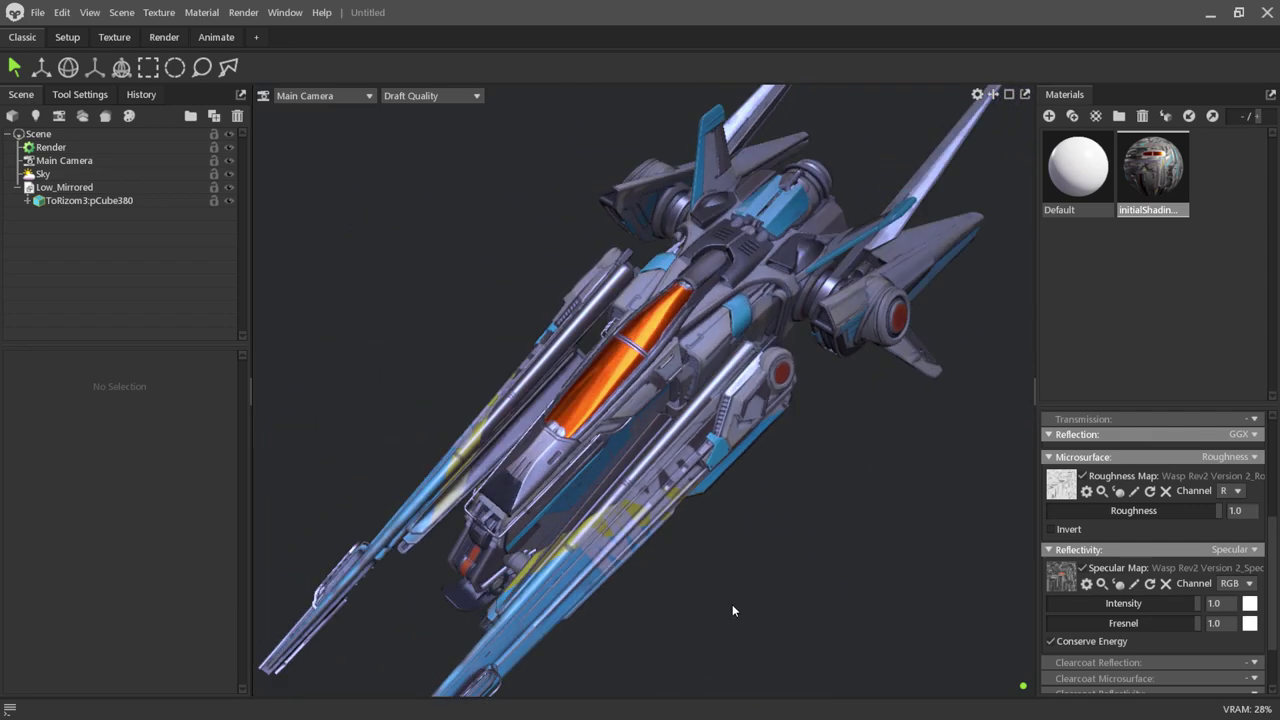
pyautogui.scroll(-2, 732, 610)
pyautogui.moveTo(732, 610)
pyautogui.mouseDown()
pyautogui.moveTo(729, 506)
pyautogui.moveTo(760, 511)
pyautogui.mouseUp()
pyautogui.scroll(2, 737, 494)
pyautogui.scroll(2, 738, 507)
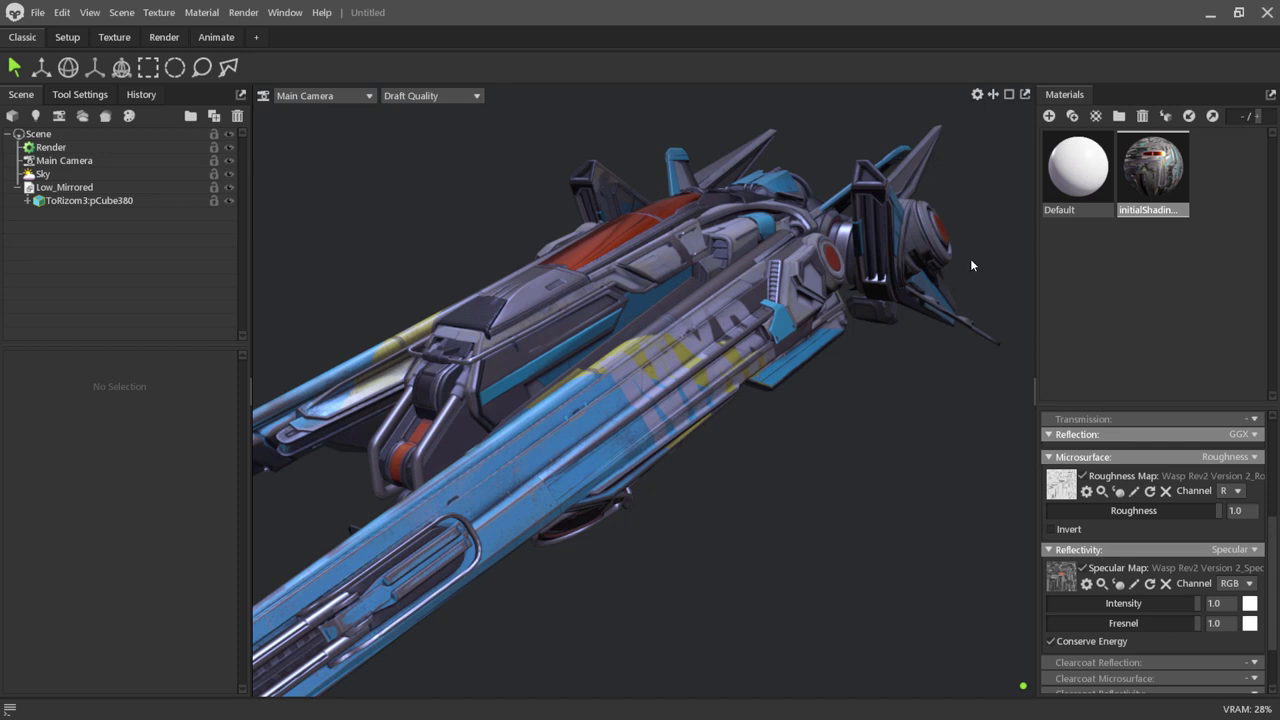
# Delete the Low_Mirrored model from the scene.
pyautogui.click(62, 188)
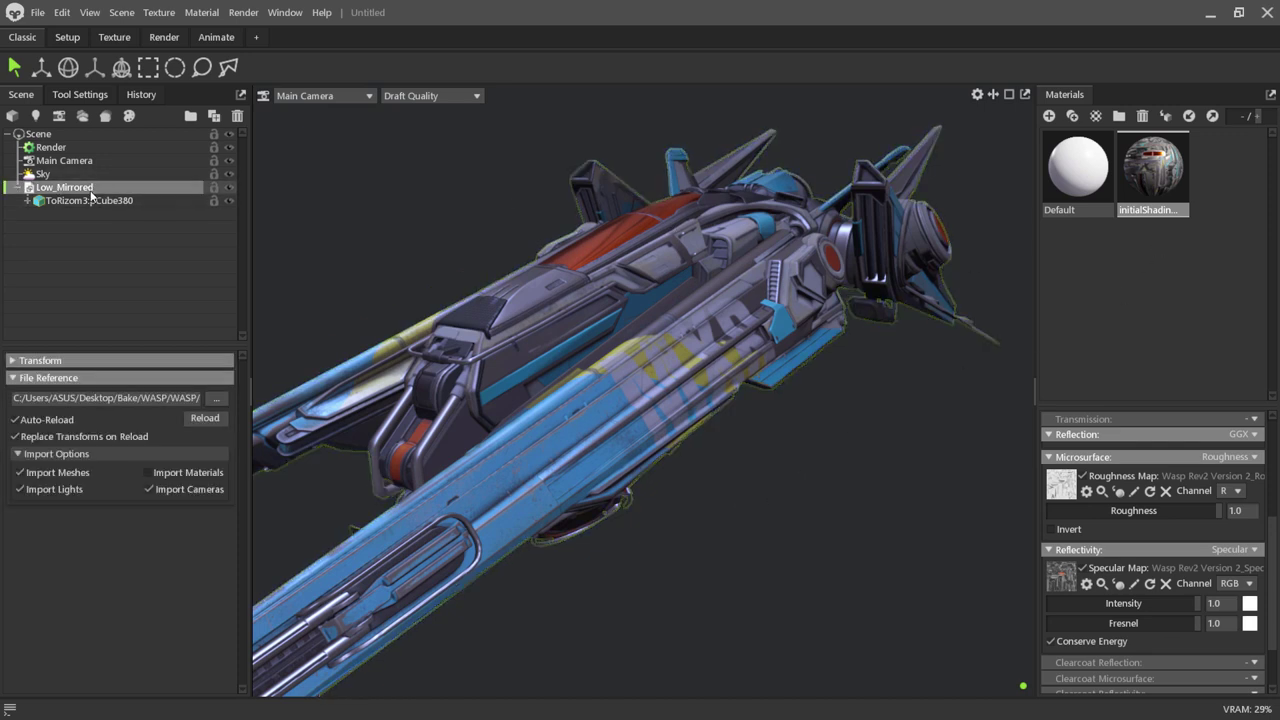
pyautogui.rightClick(84, 190)
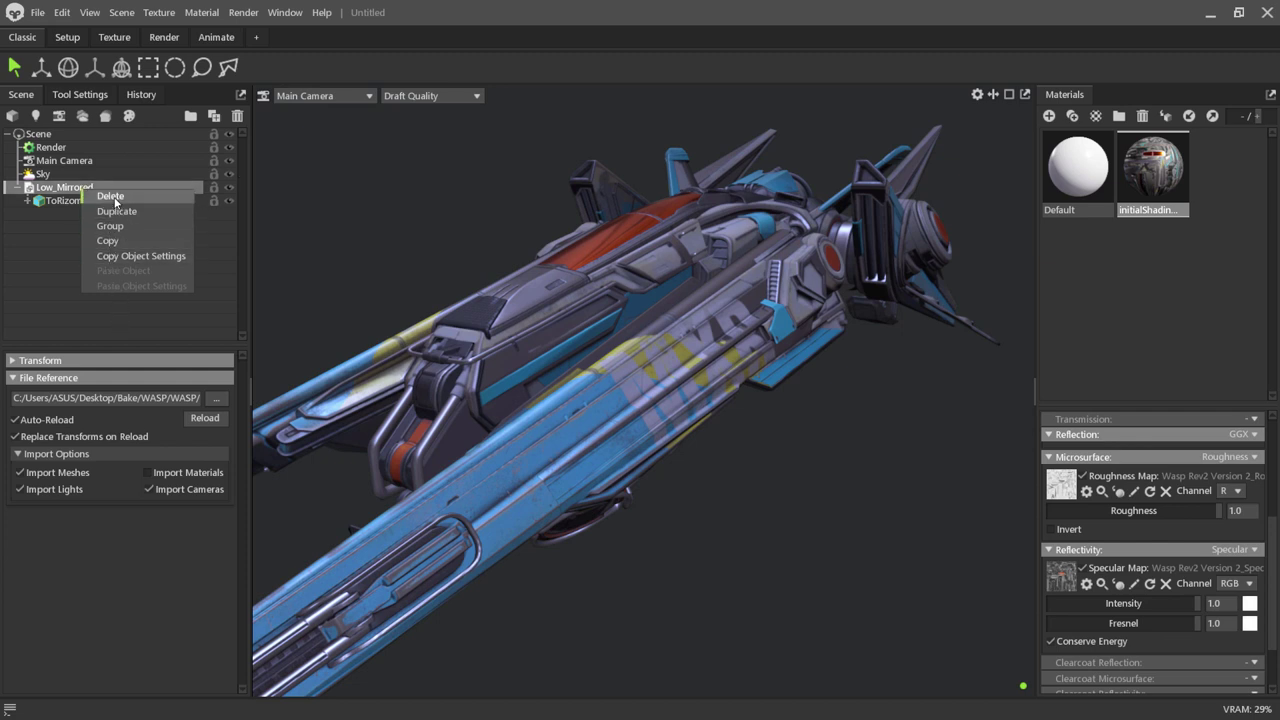
pyautogui.click(163, 165)
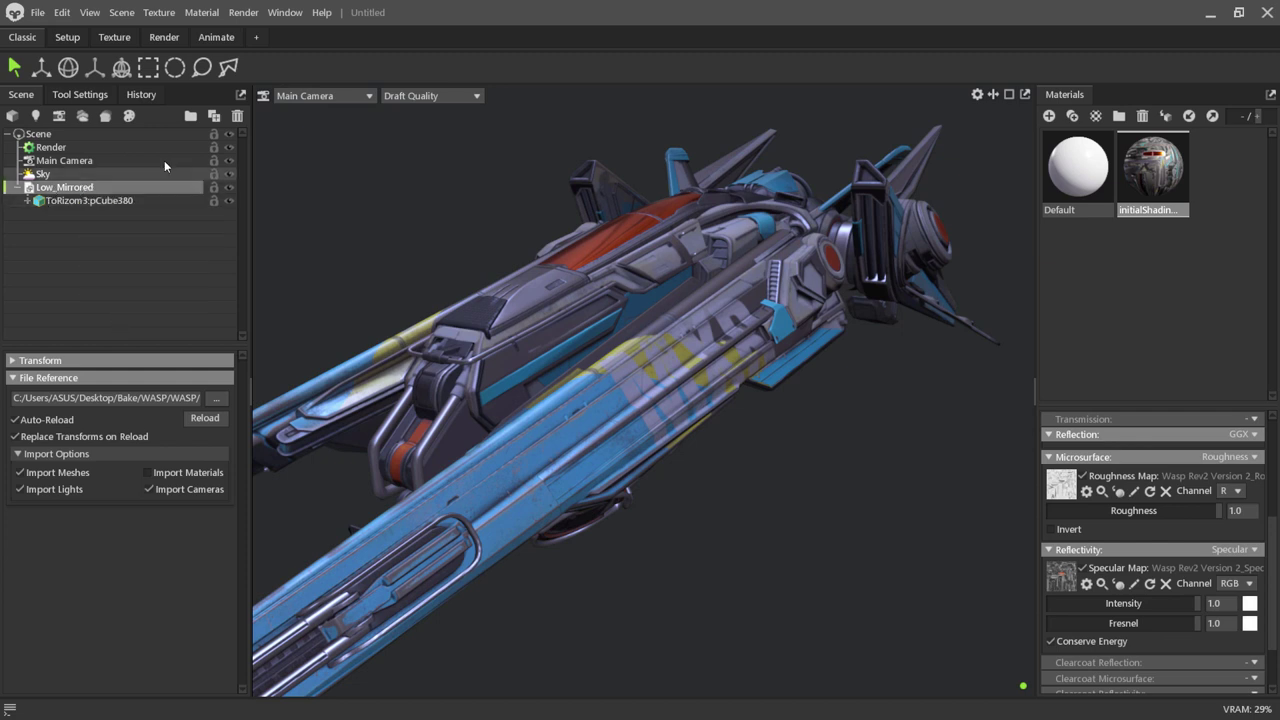
pyautogui.click(238, 118)
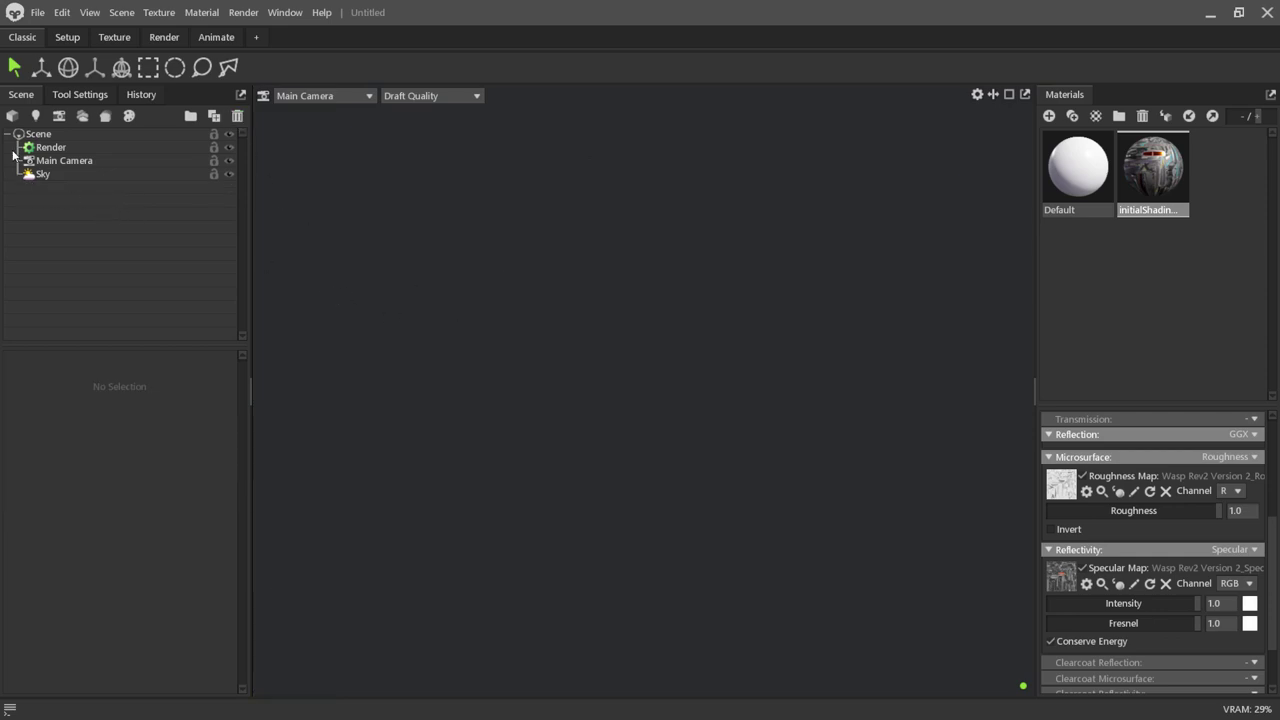
# Import High.obj and High_Details.obj from the WASP high folder.
pyautogui.click(12, 118)
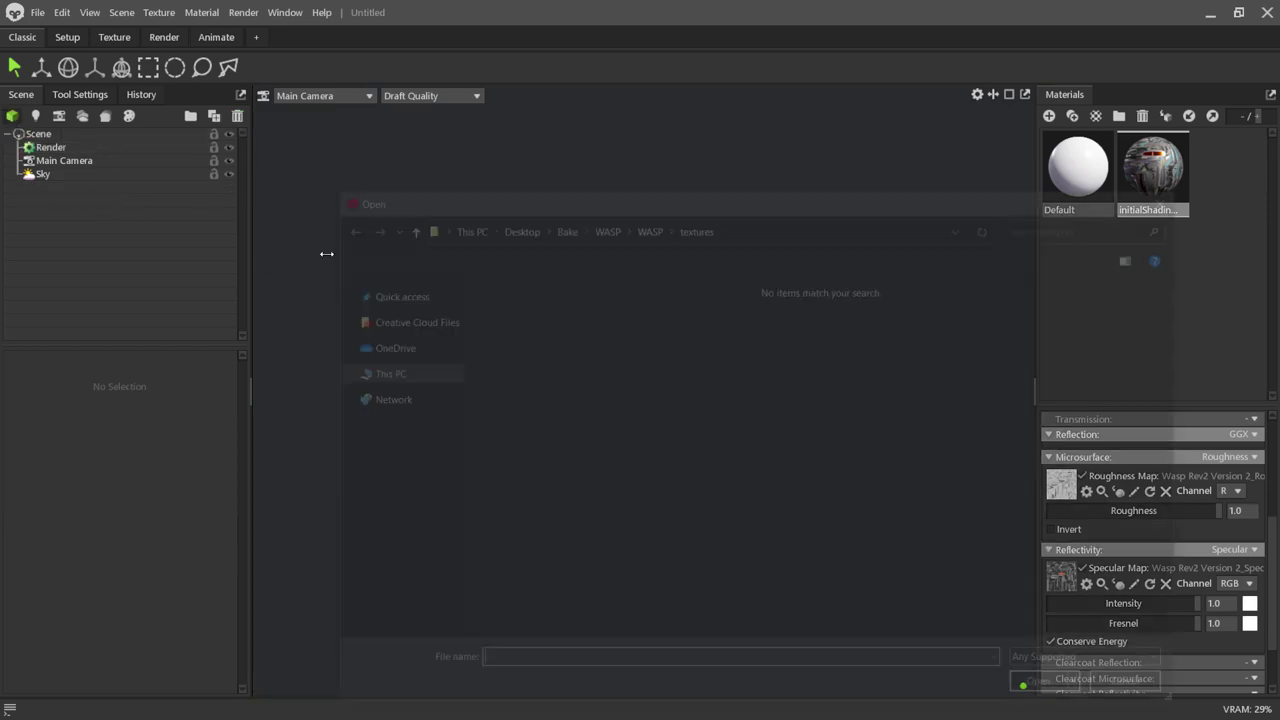
pyautogui.click(647, 224)
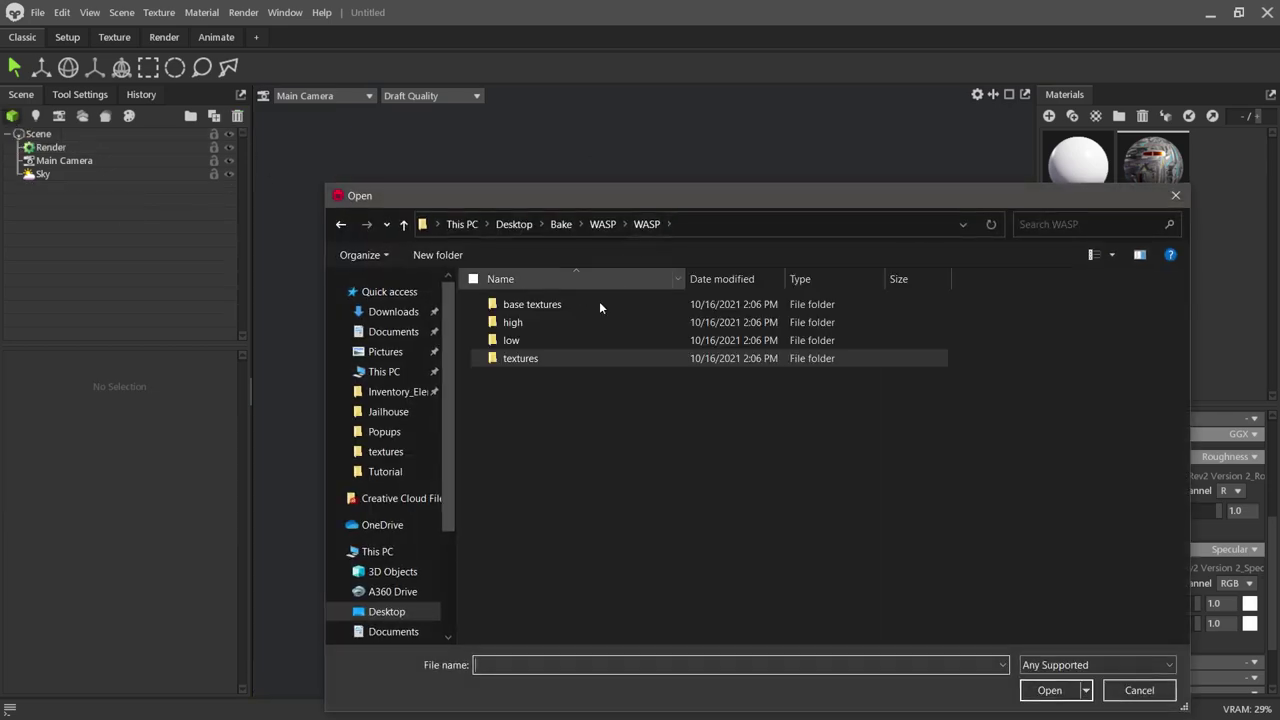
pyautogui.doubleClick(531, 322)
pyautogui.moveTo(577, 397); pyautogui.dragTo(515, 307)
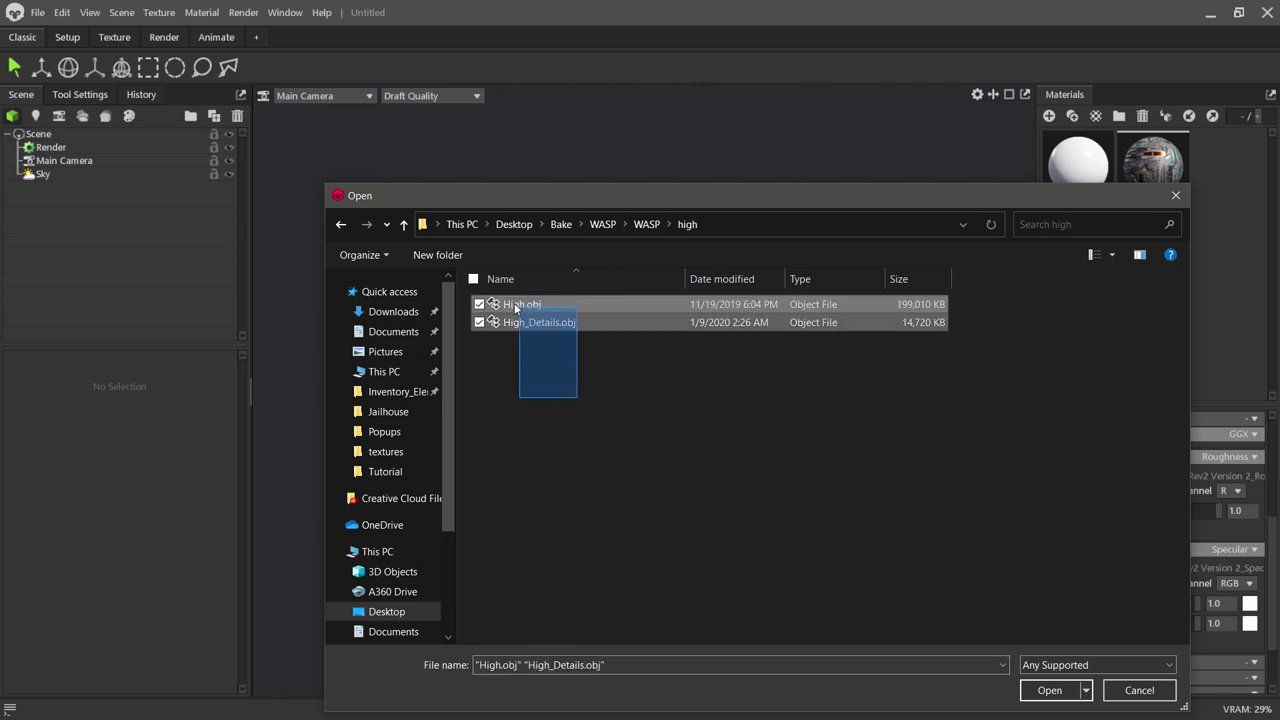
pyautogui.click(1049, 690)
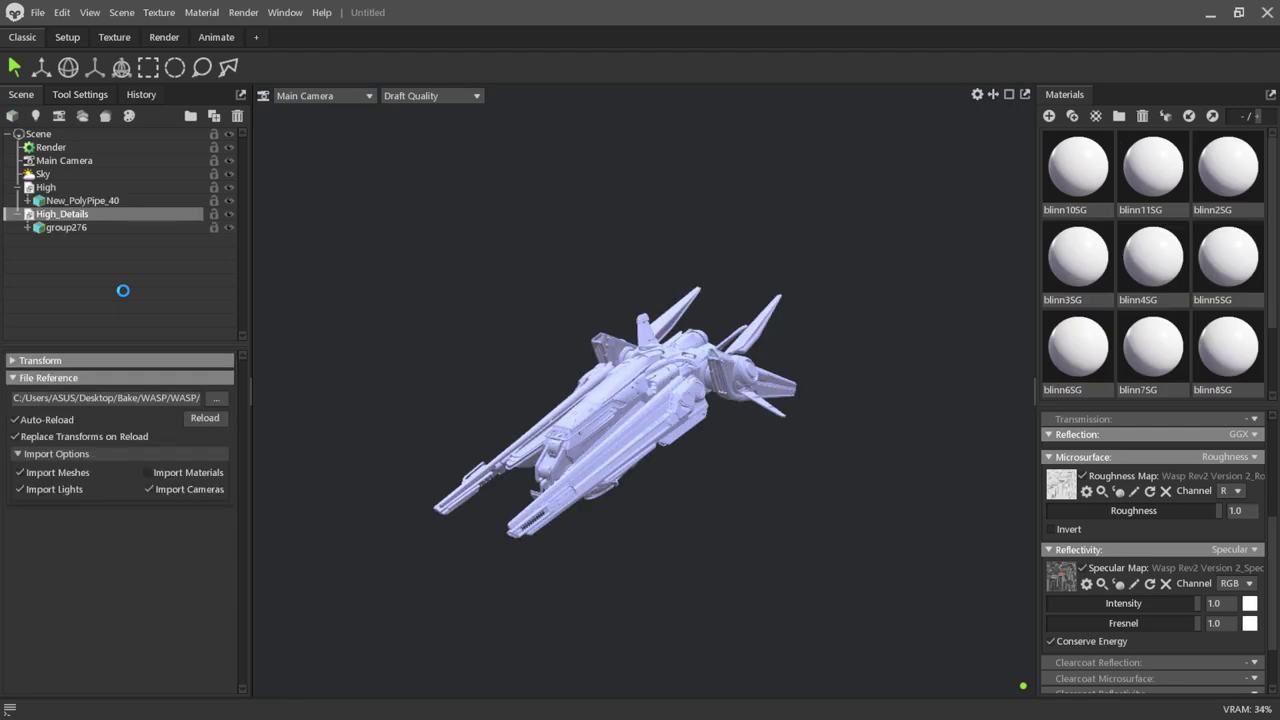
pyautogui.scroll(3, 572, 484)
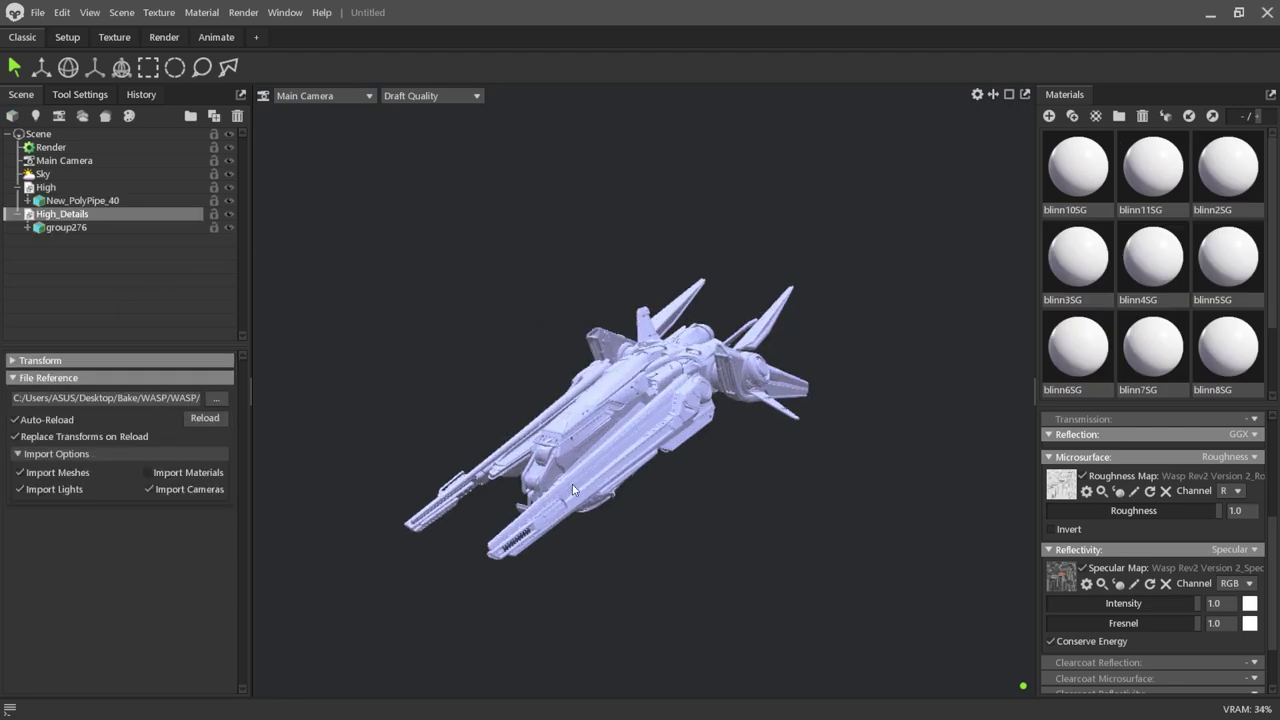
pyautogui.scroll(3, 571, 485)
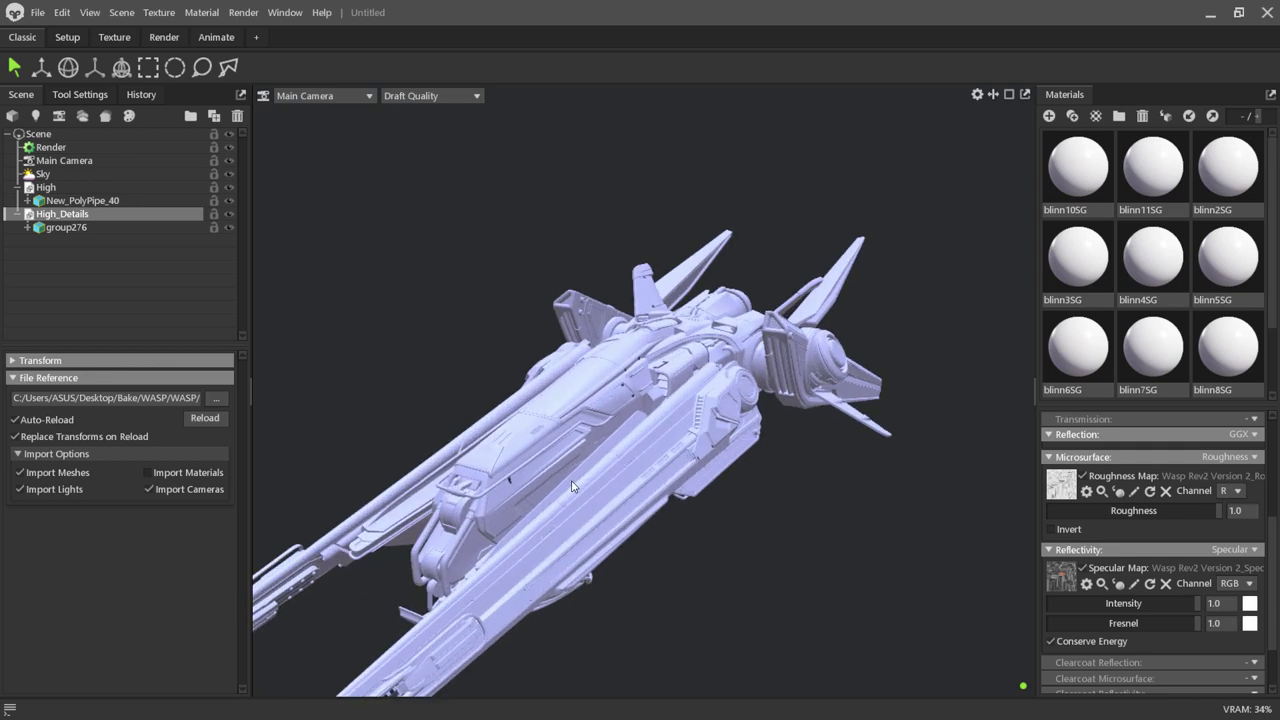
pyautogui.scroll(2, 571, 485)
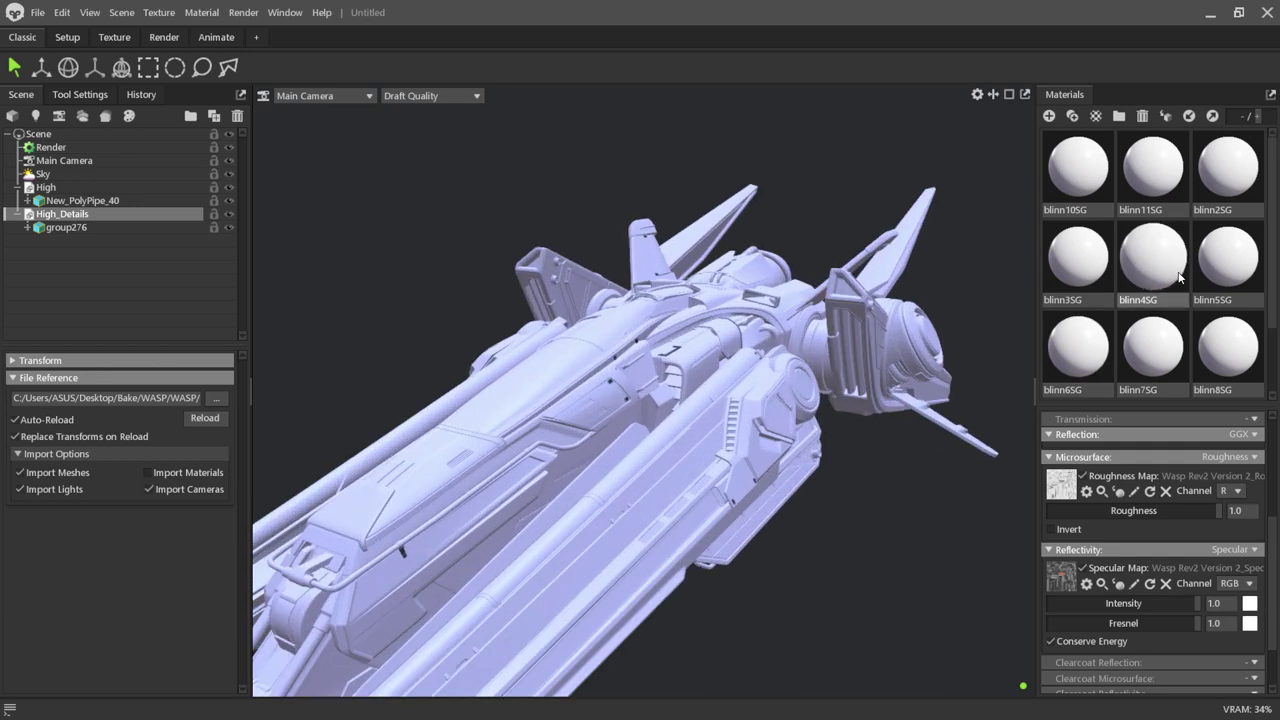
pyautogui.scroll(-1, 1183, 294)
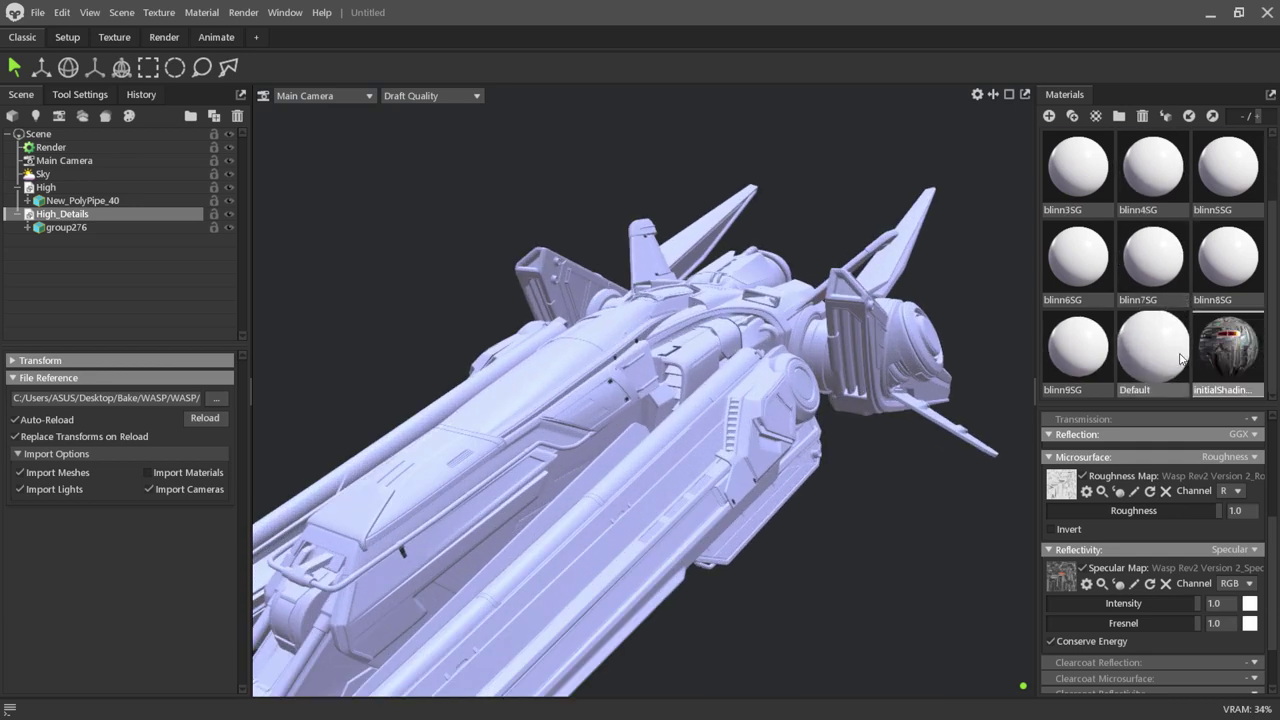
pyautogui.scroll(-1, 888, 540)
pyautogui.scroll(-1, 886, 538)
pyautogui.scroll(-1, 874, 540)
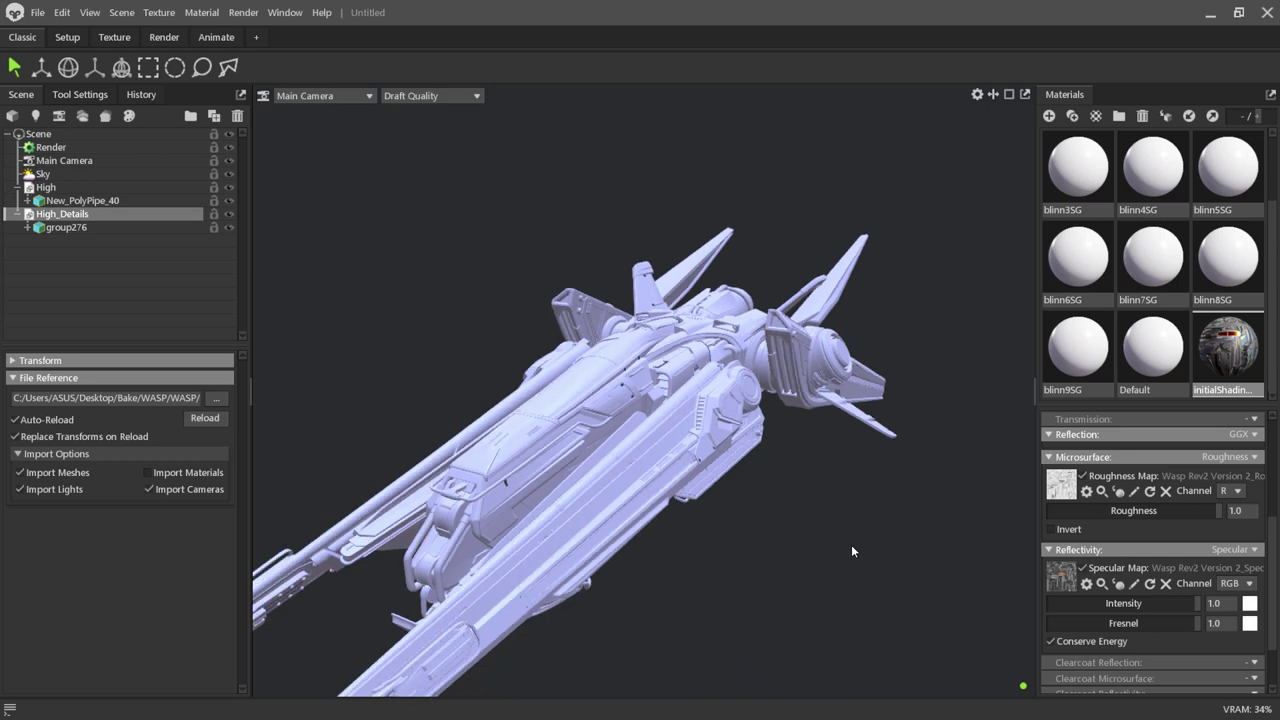
pyautogui.scroll(-1, 851, 544)
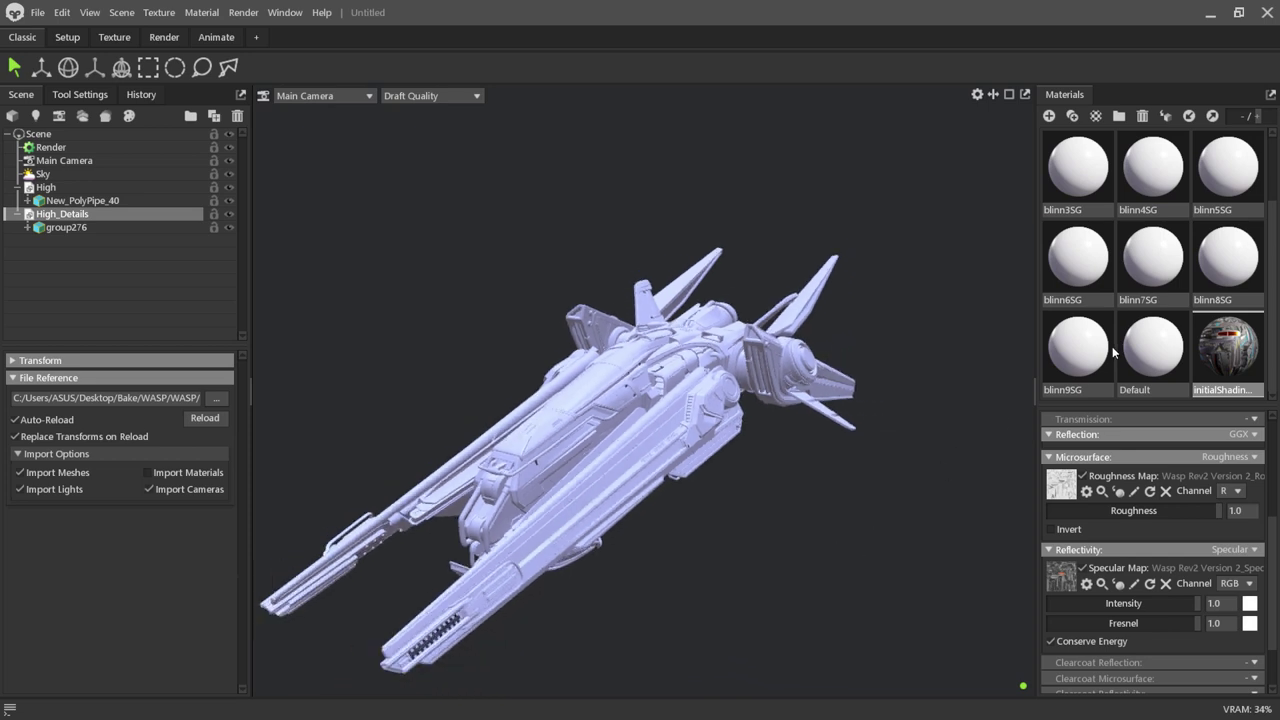
pyautogui.scroll(1, 1207, 331)
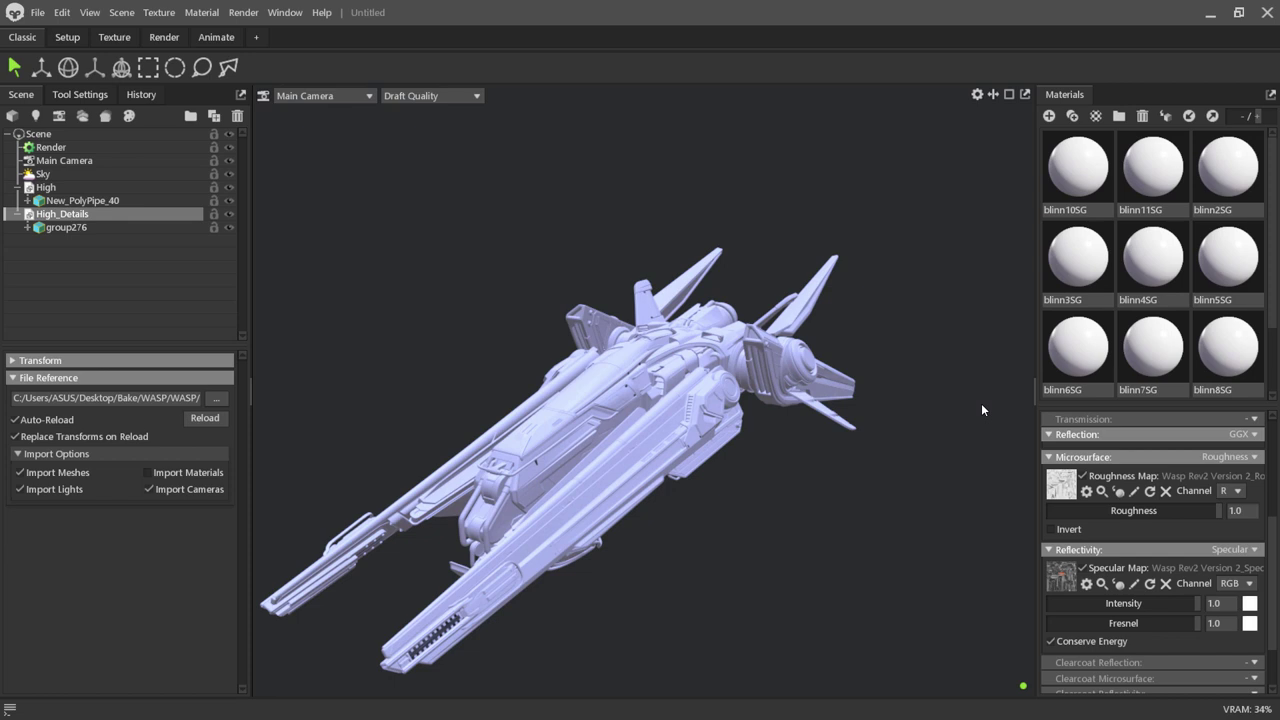
pyautogui.scroll(2, 914, 439)
pyautogui.scroll(2, 738, 478)
pyautogui.scroll(1, 735, 493)
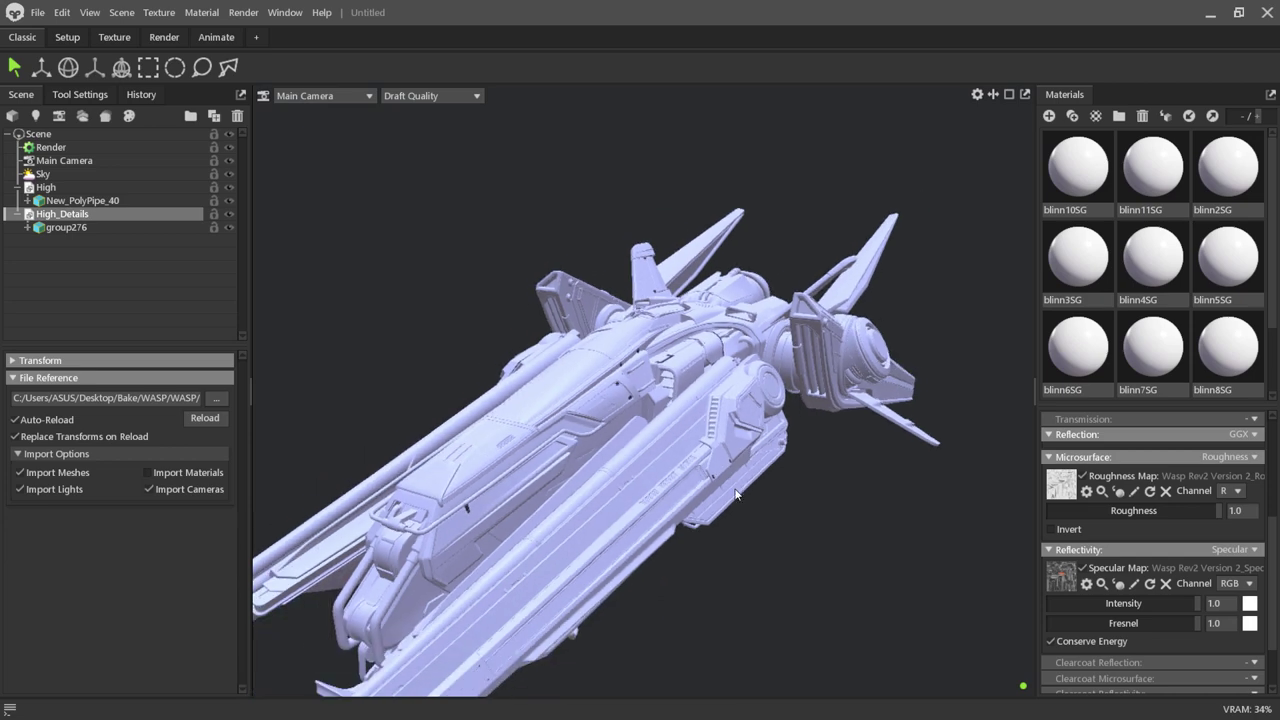
pyautogui.moveTo(762, 536)
pyautogui.mouseDown()
pyautogui.moveTo(872, 511)
pyautogui.moveTo(683, 561)
pyautogui.mouseUp()
pyautogui.scroll(2, 690, 545)
pyautogui.scroll(2, 699, 530)
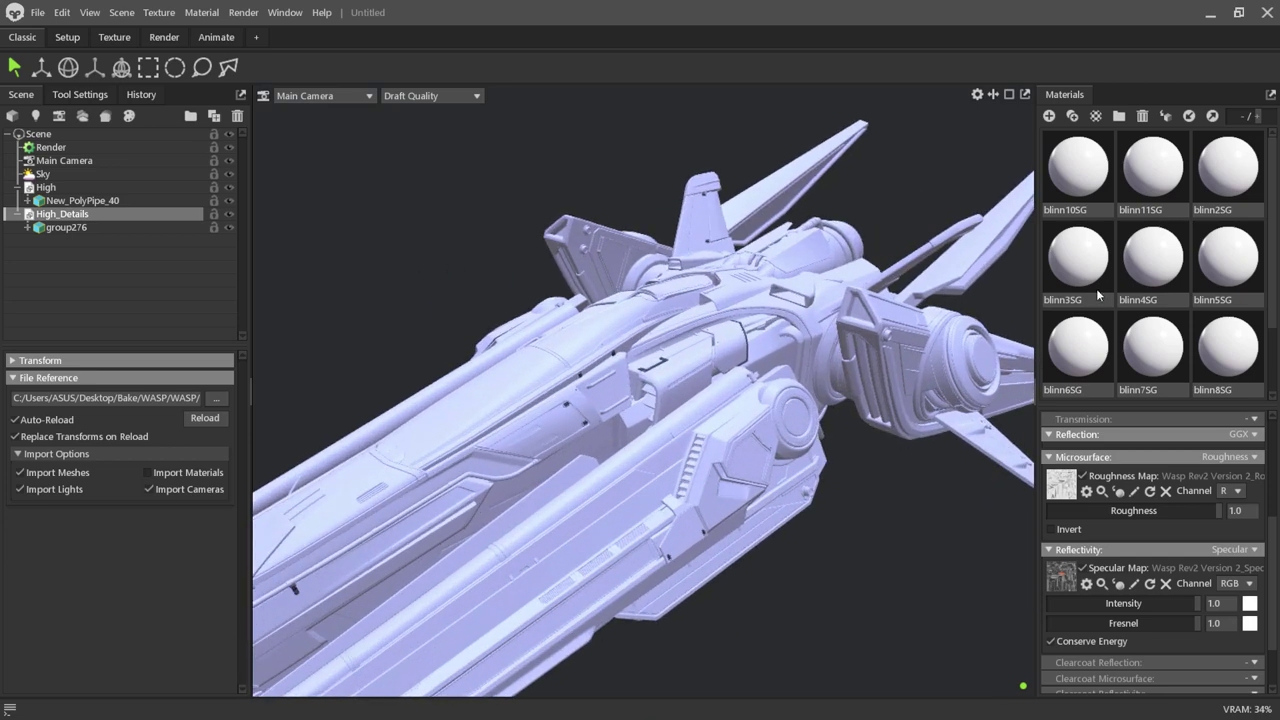
pyautogui.scroll(-1, 1275, 368)
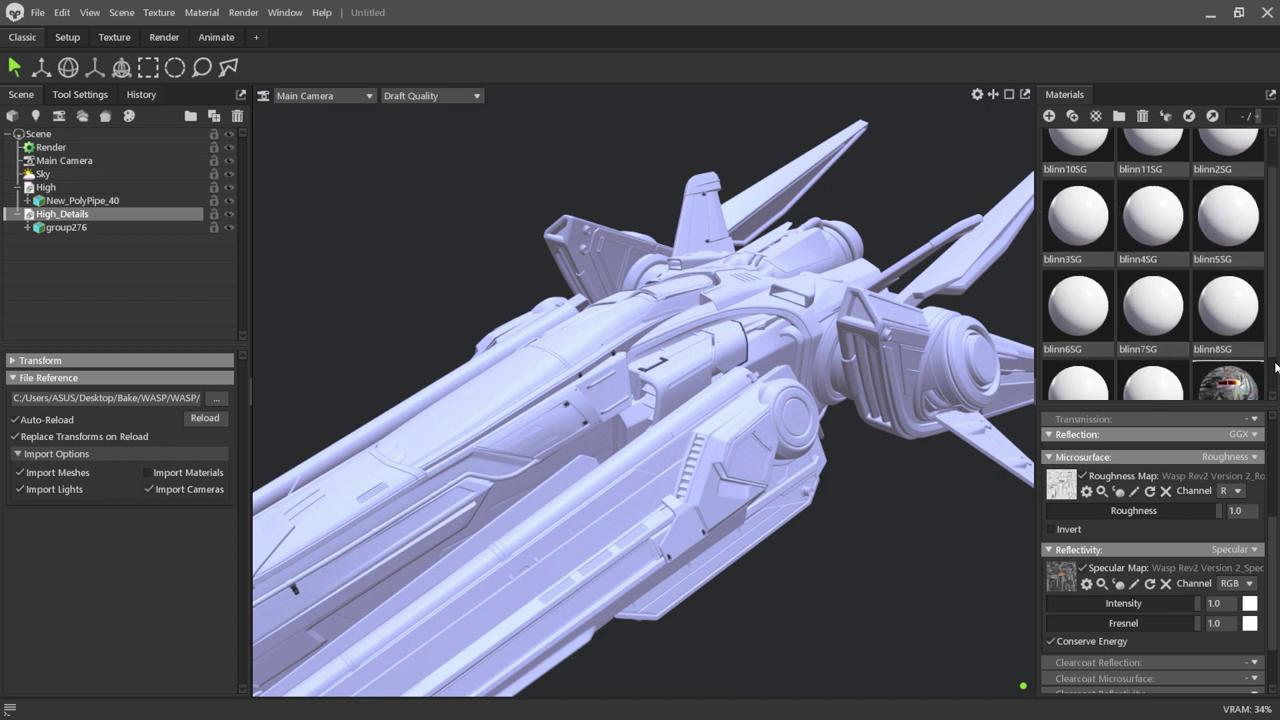
pyautogui.scroll(1, 1272, 330)
pyautogui.scroll(-1, 1267, 262)
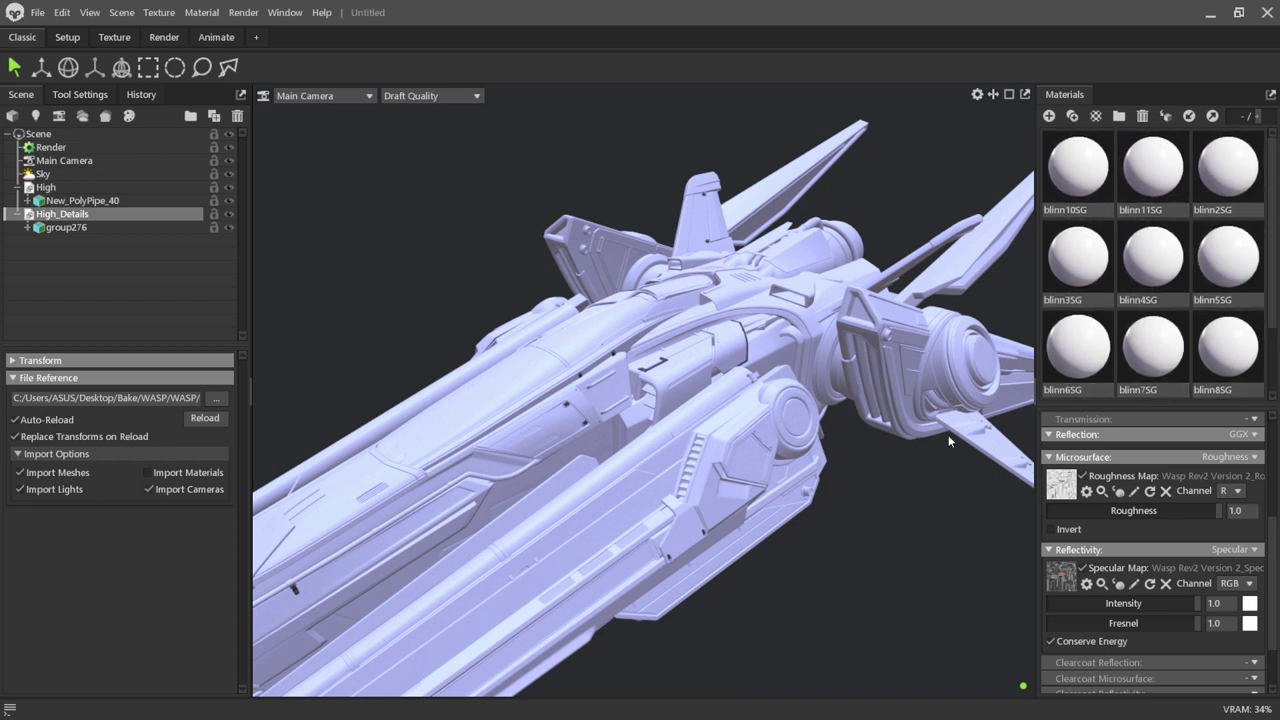
pyautogui.moveTo(948, 435); pyautogui.dragTo(866, 438)
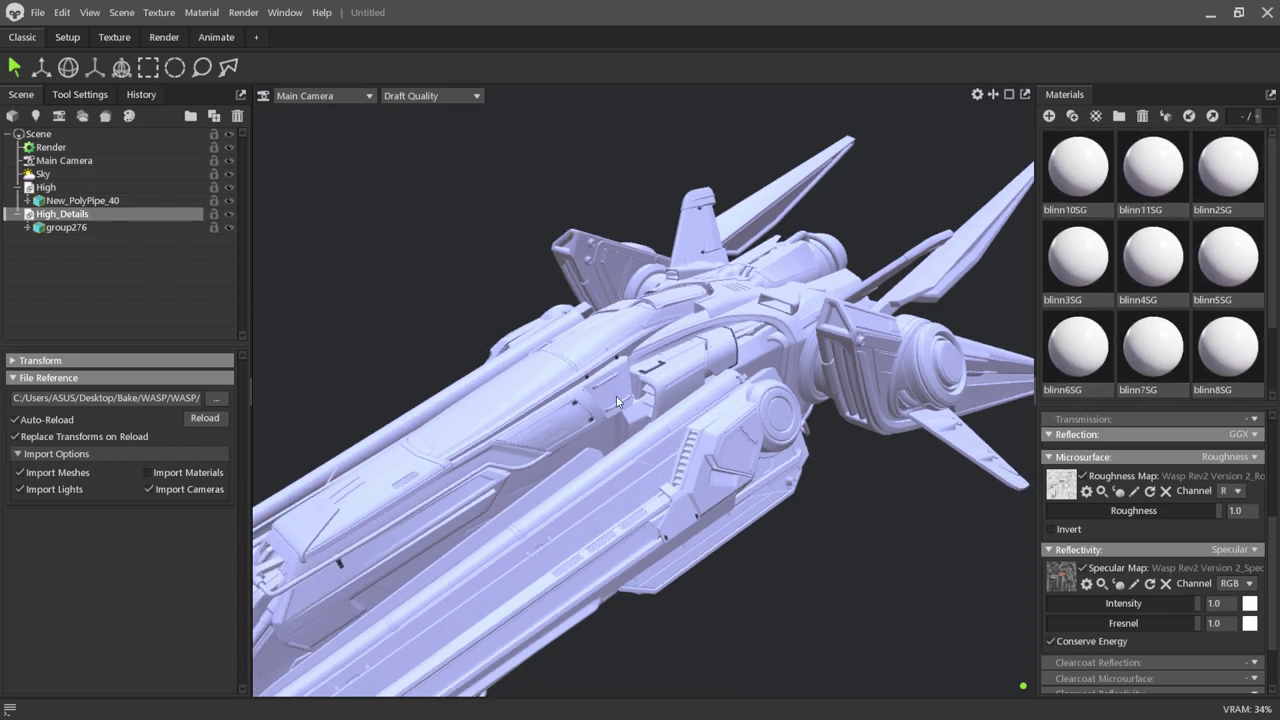
pyautogui.scroll(3, 616, 396)
pyautogui.scroll(3, 742, 490)
pyautogui.moveTo(742, 490); pyautogui.dragTo(585, 420)
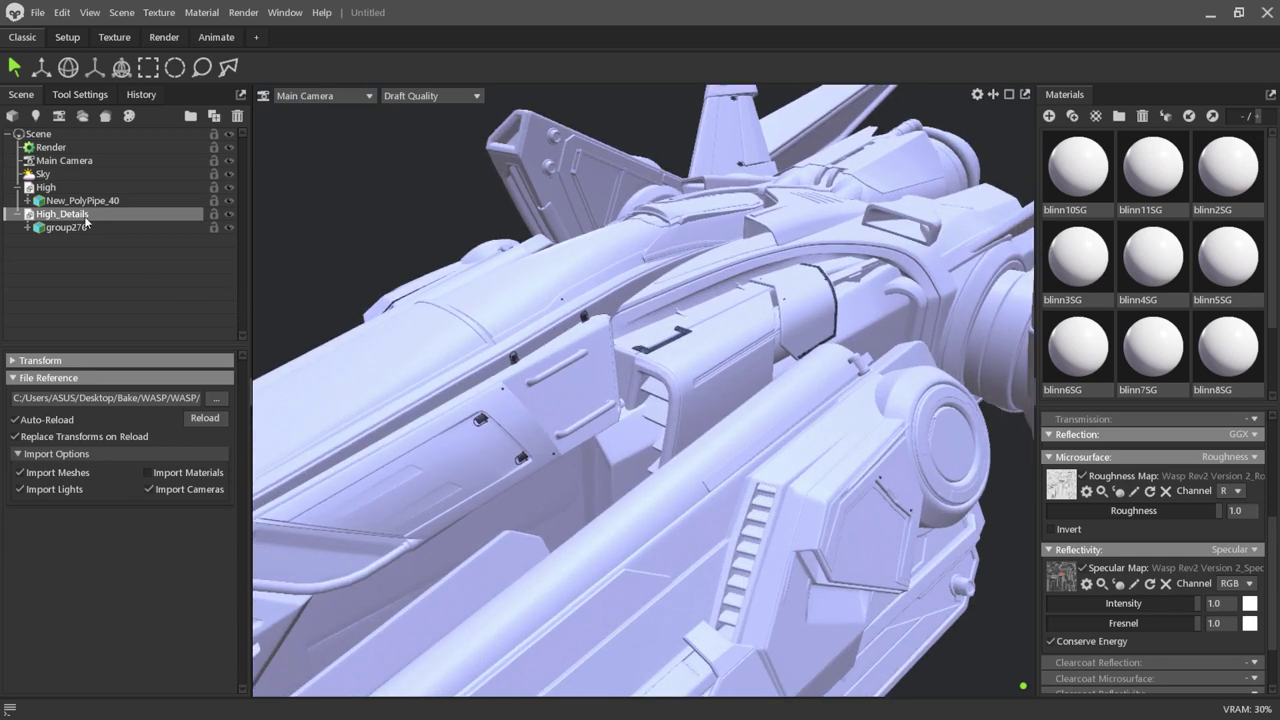
pyautogui.click(229, 187)
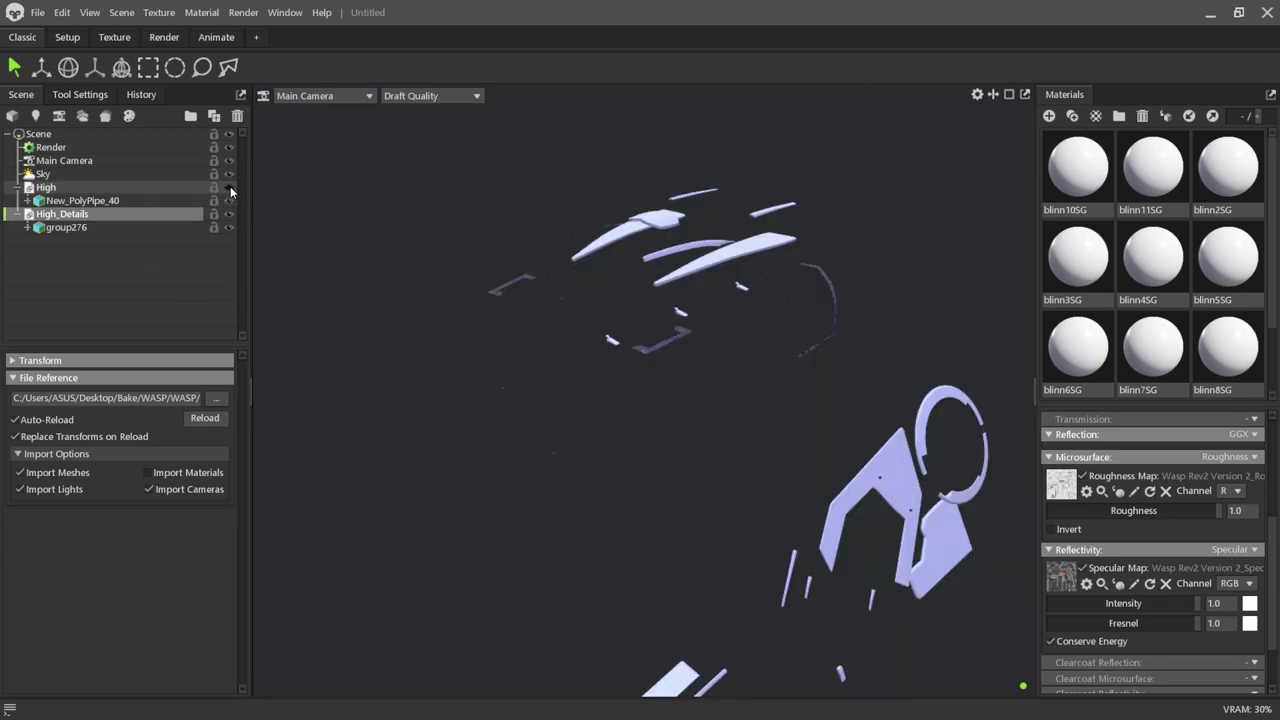
pyautogui.scroll(-3, 700, 370)
pyautogui.scroll(-3, 690, 366)
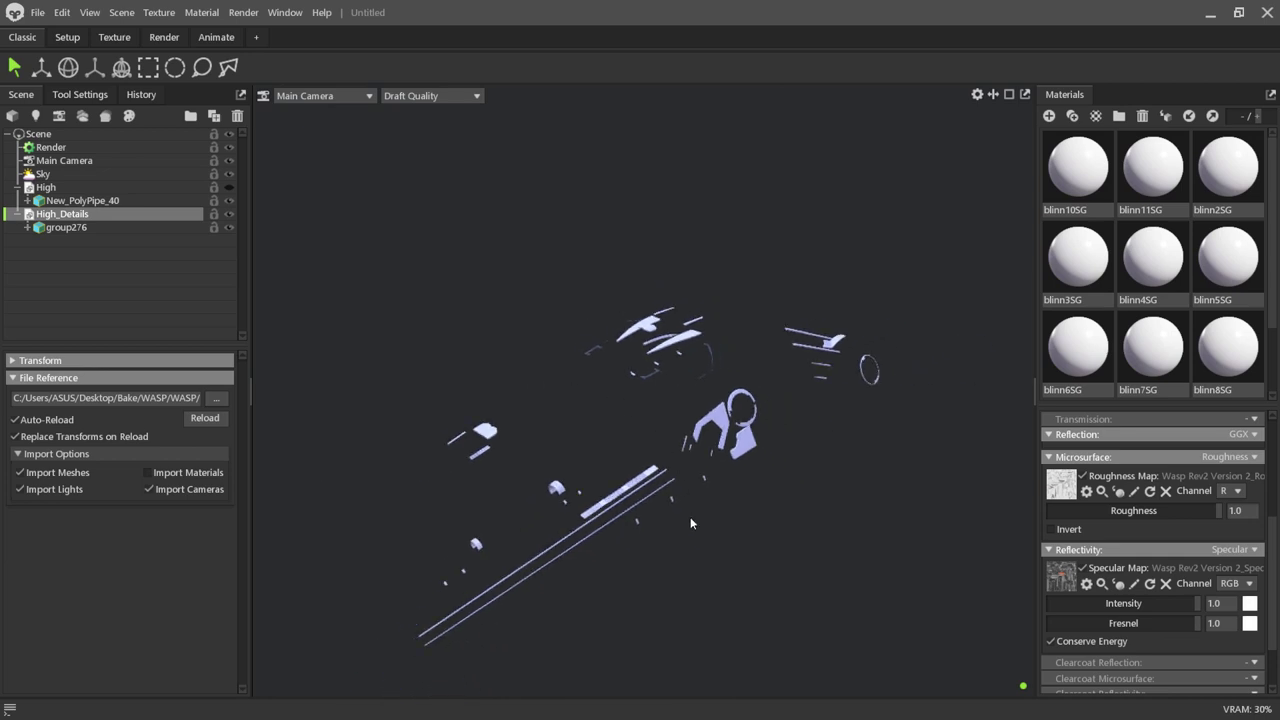
pyautogui.moveTo(690, 522)
pyautogui.mouseDown()
pyautogui.moveTo(757, 449)
pyautogui.moveTo(741, 528)
pyautogui.moveTo(694, 502)
pyautogui.moveTo(558, 470)
pyautogui.mouseUp()
pyautogui.scroll(3, 742, 553)
pyautogui.scroll(3, 694, 502)
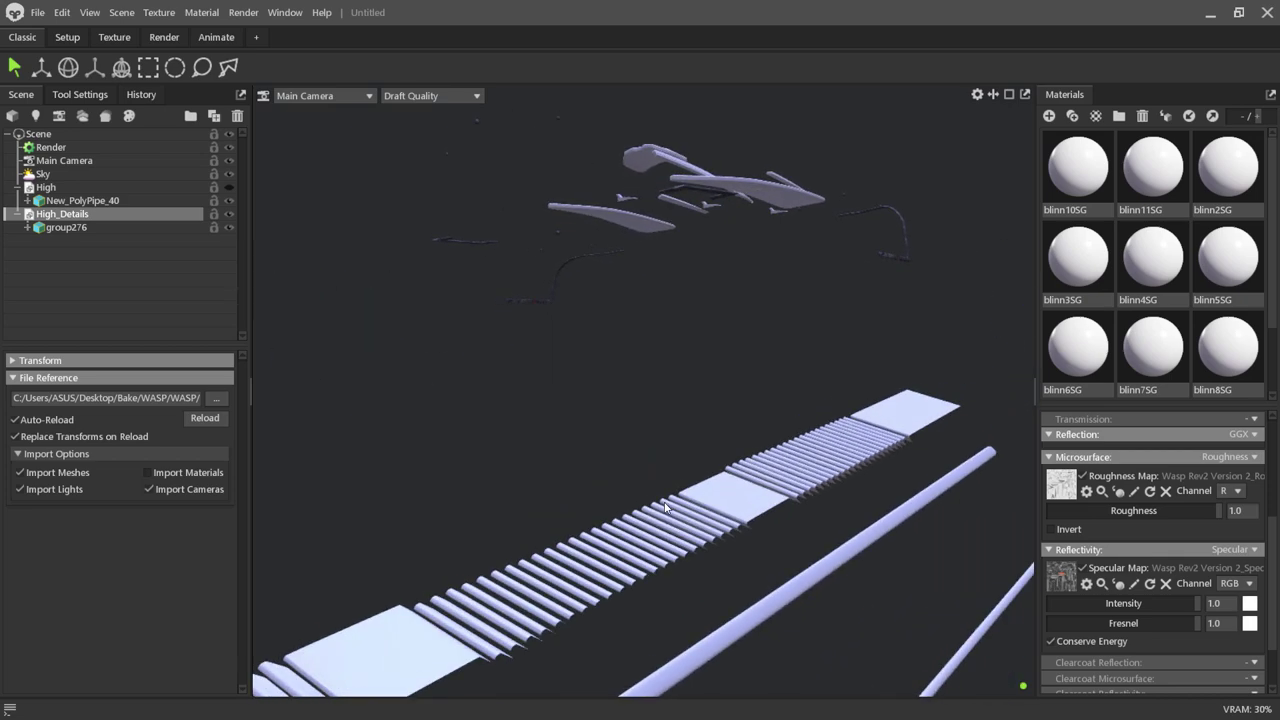
pyautogui.scroll(-5, 664, 506)
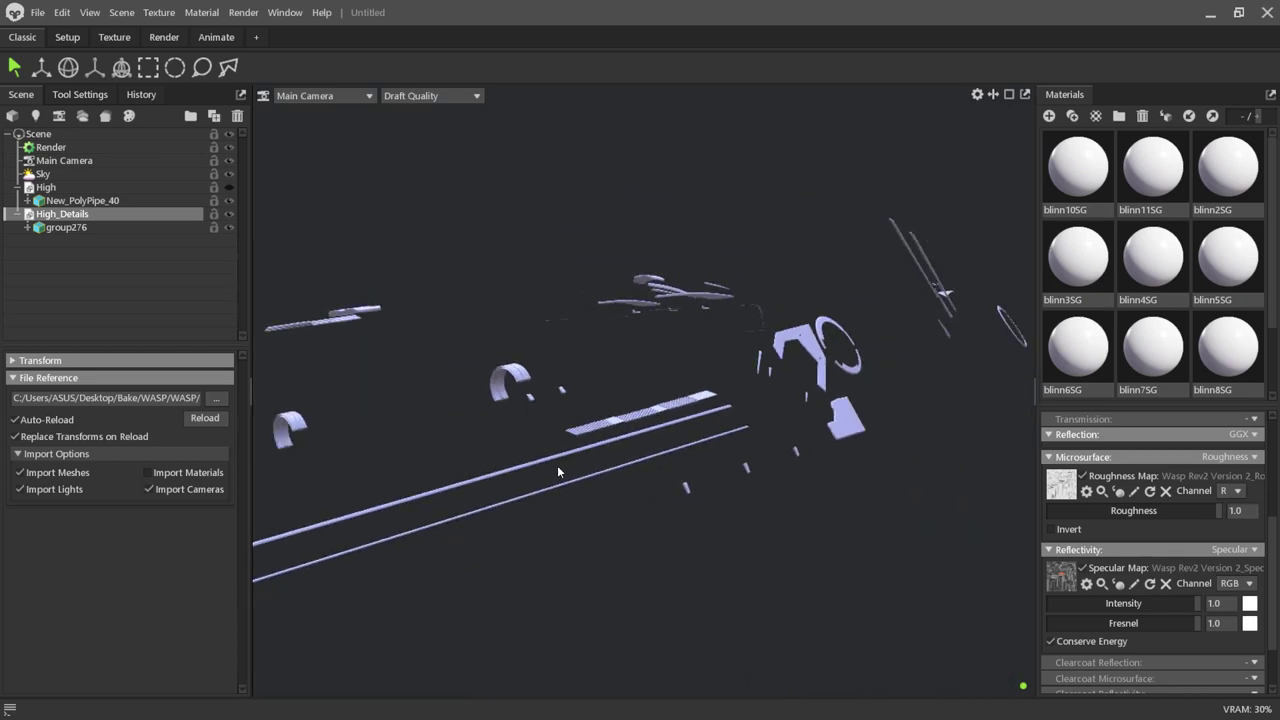
pyautogui.click(229, 187)
pyautogui.moveTo(754, 557)
pyautogui.mouseDown()
pyautogui.moveTo(781, 624)
pyautogui.moveTo(581, 633)
pyautogui.moveTo(936, 636)
pyautogui.moveTo(758, 624)
pyautogui.moveTo(779, 658)
pyautogui.moveTo(783, 616)
pyautogui.moveTo(989, 316)
pyautogui.mouseUp()
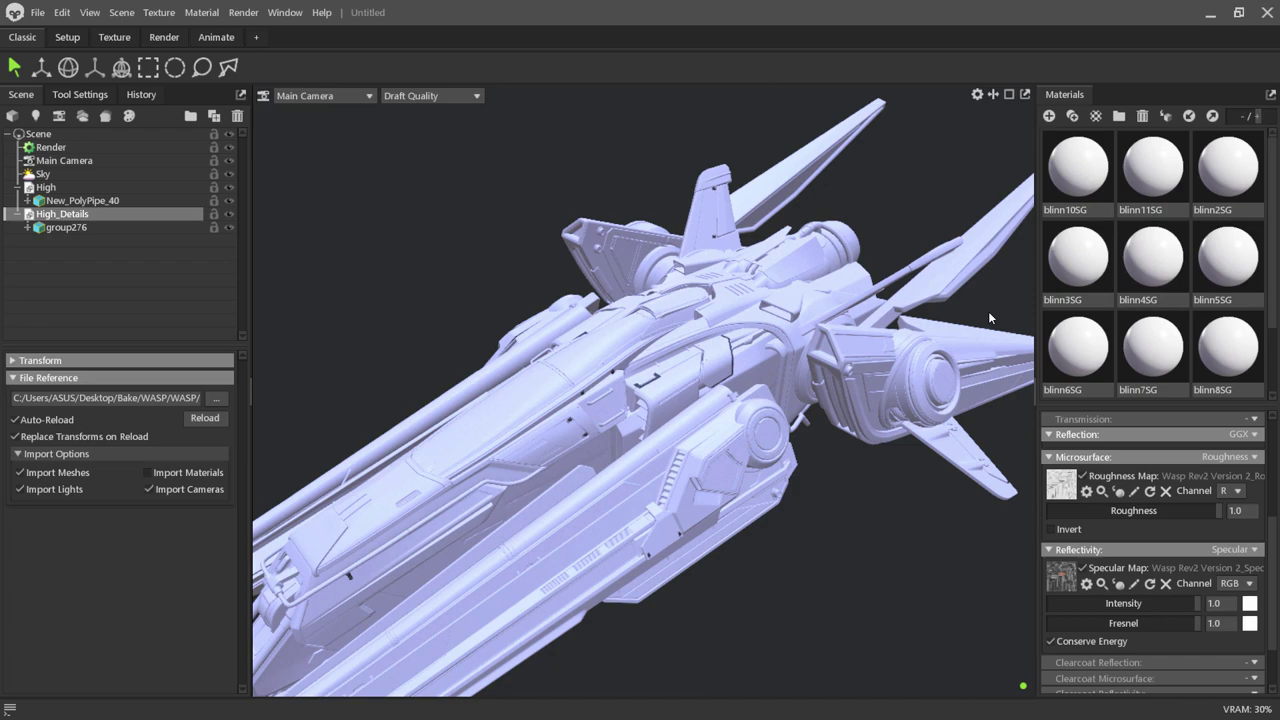
pyautogui.click(977, 94)
pyautogui.click(816, 229)
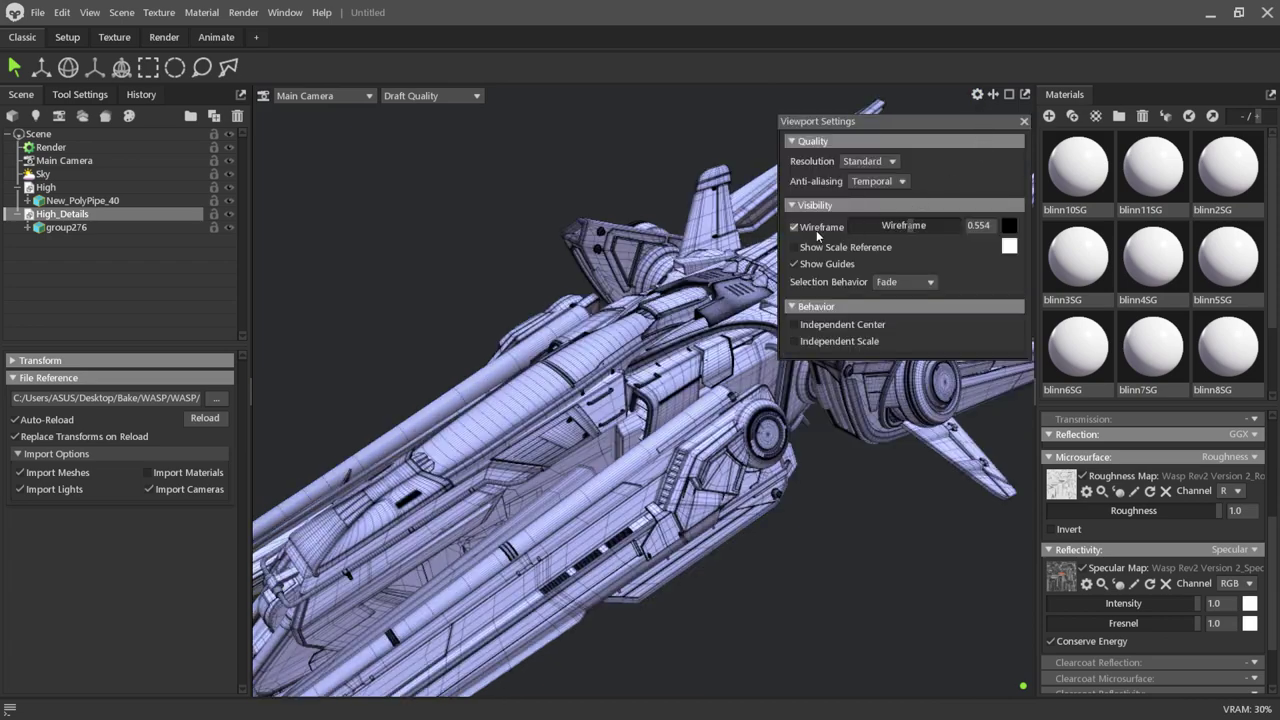
pyautogui.scroll(3, 560, 448)
pyautogui.scroll(3, 487, 370)
pyautogui.scroll(2, 487, 370)
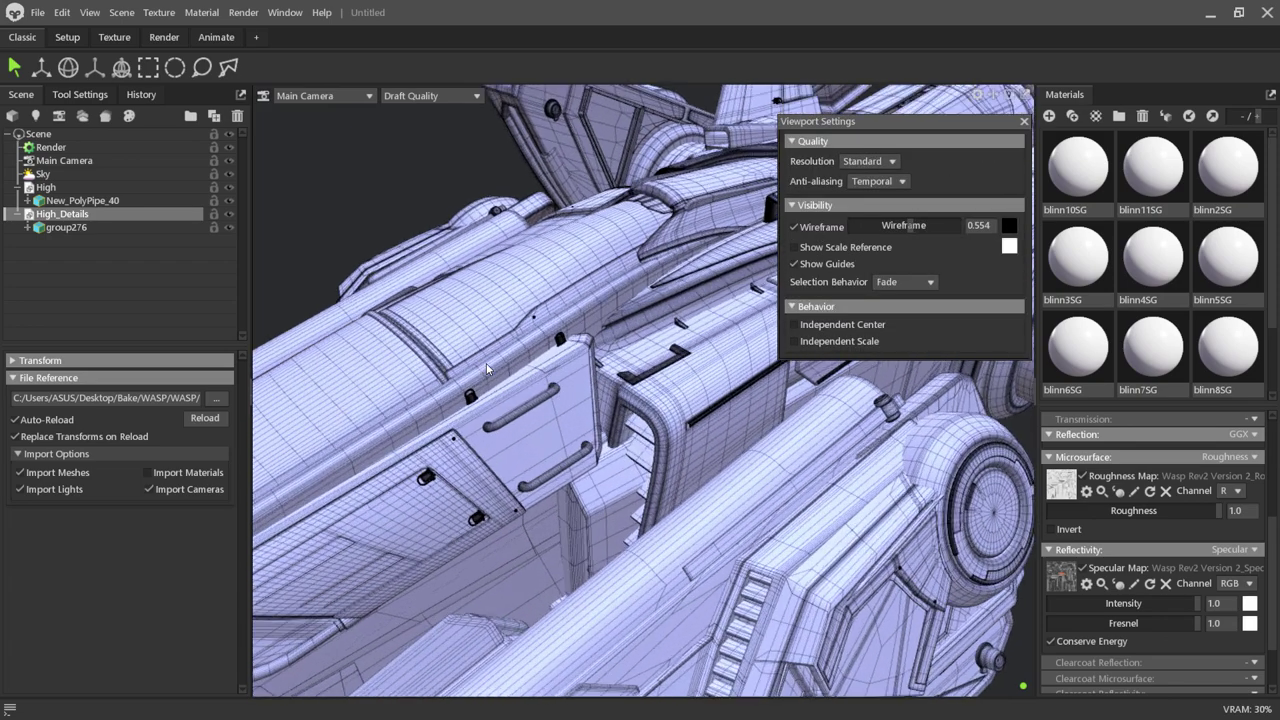
pyautogui.scroll(-3, 505, 352)
pyautogui.scroll(-3, 515, 362)
pyautogui.scroll(-3, 528, 375)
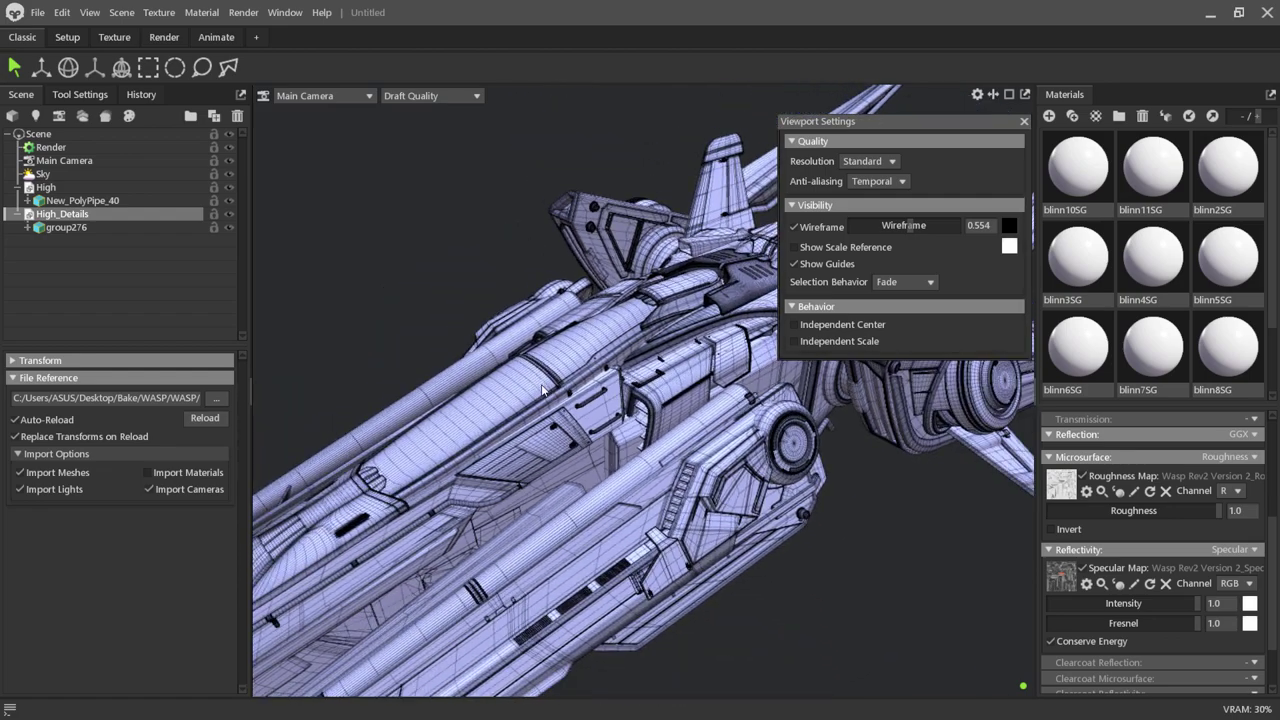
pyautogui.scroll(-2, 540, 387)
pyautogui.scroll(-2, 543, 390)
pyautogui.scroll(-2, 545, 420)
pyautogui.scroll(2, 547, 454)
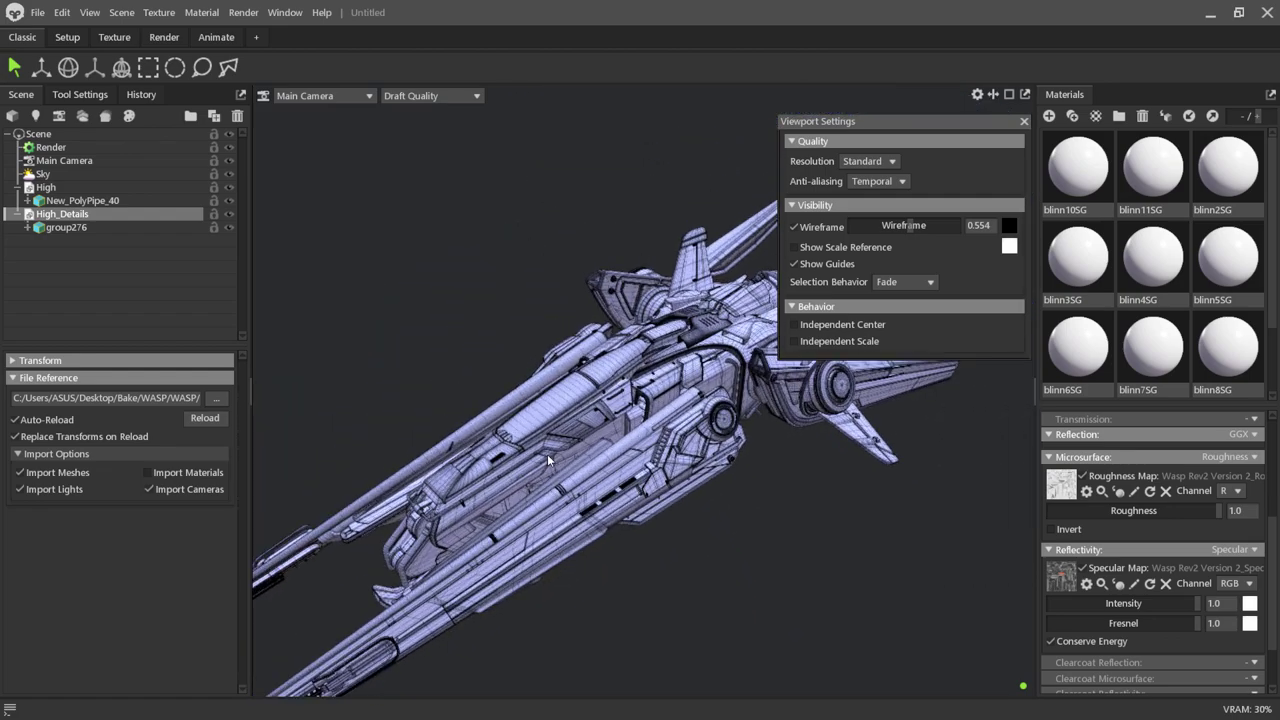
pyautogui.scroll(3, 548, 470)
pyautogui.moveTo(553, 539)
pyautogui.mouseDown()
pyautogui.moveTo(716, 536)
pyautogui.moveTo(688, 558)
pyautogui.moveTo(878, 555)
pyautogui.moveTo(668, 578)
pyautogui.mouseUp()
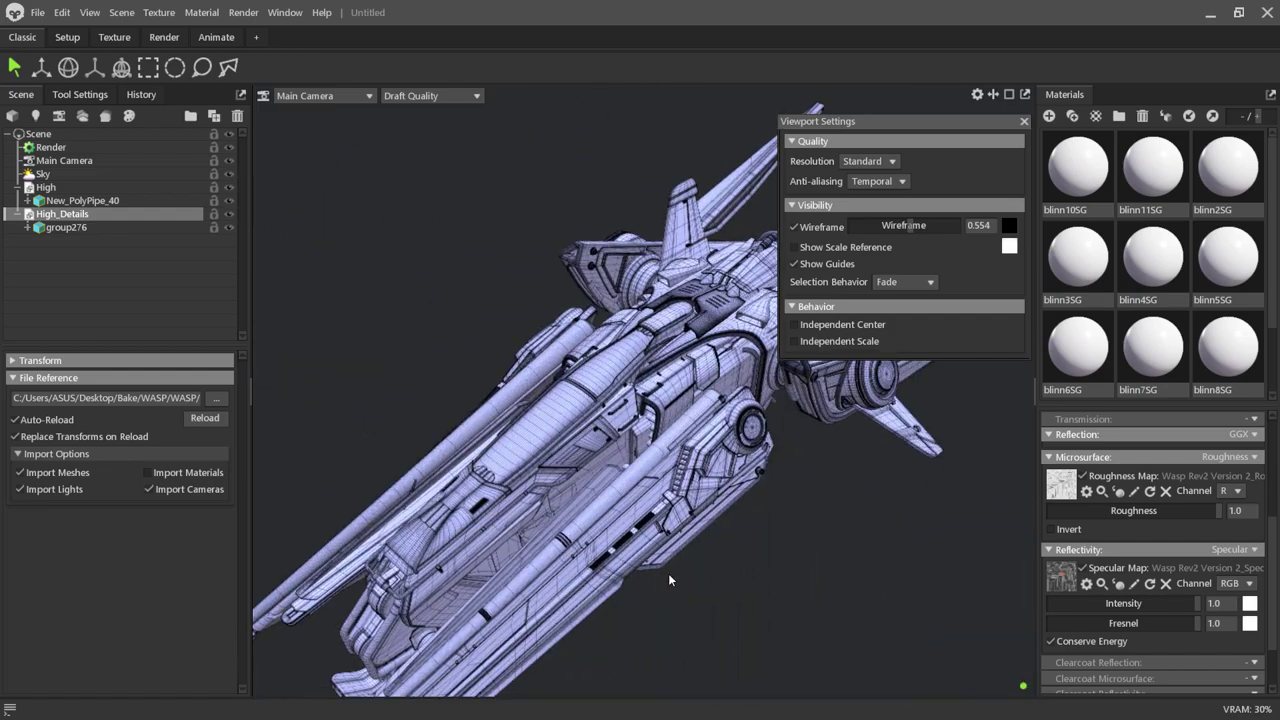
pyautogui.click(796, 227)
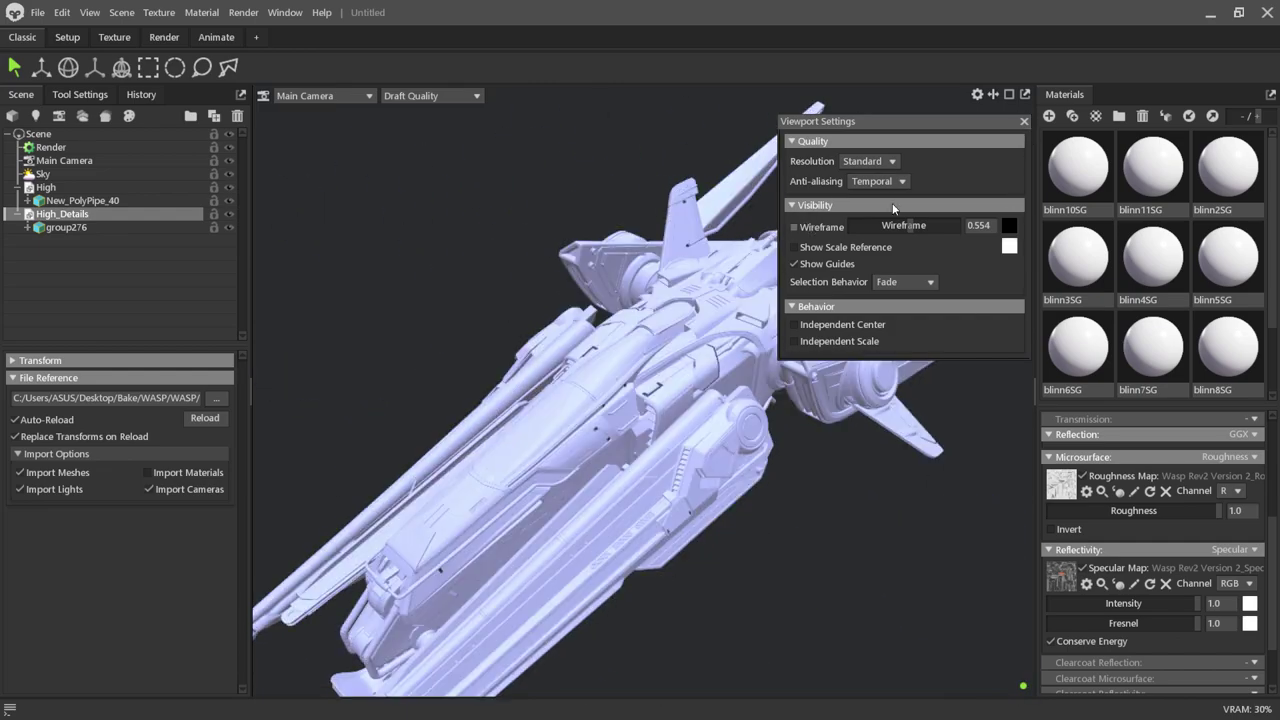
pyautogui.click(1023, 122)
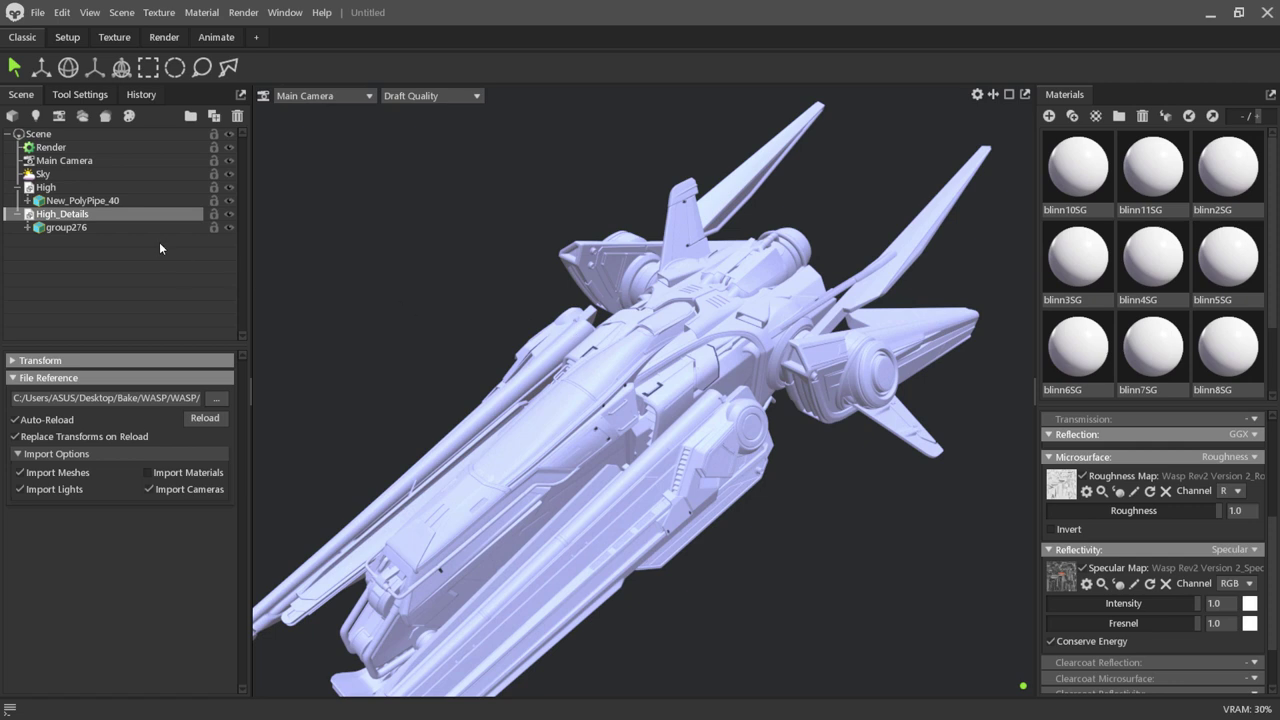
# Collapse and hide the High and High_Details meshes in the scene tree.
pyautogui.click(16, 188)
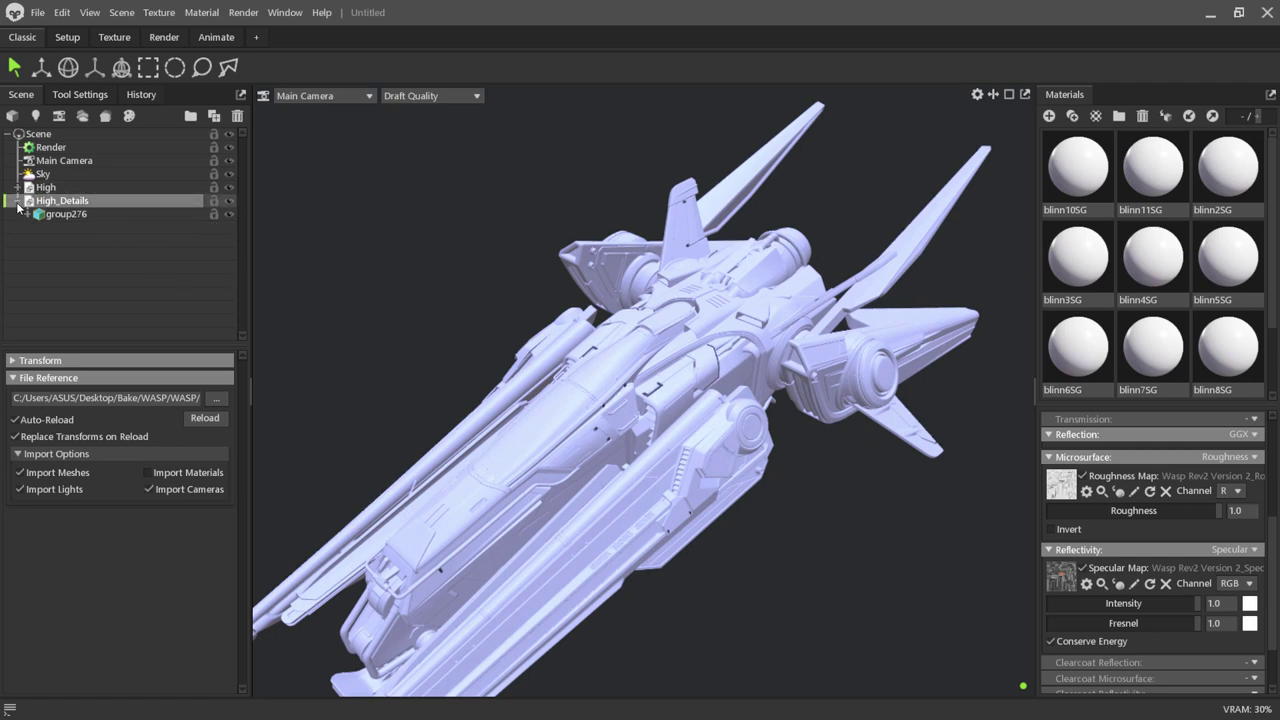
pyautogui.click(16, 200)
pyautogui.click(108, 261)
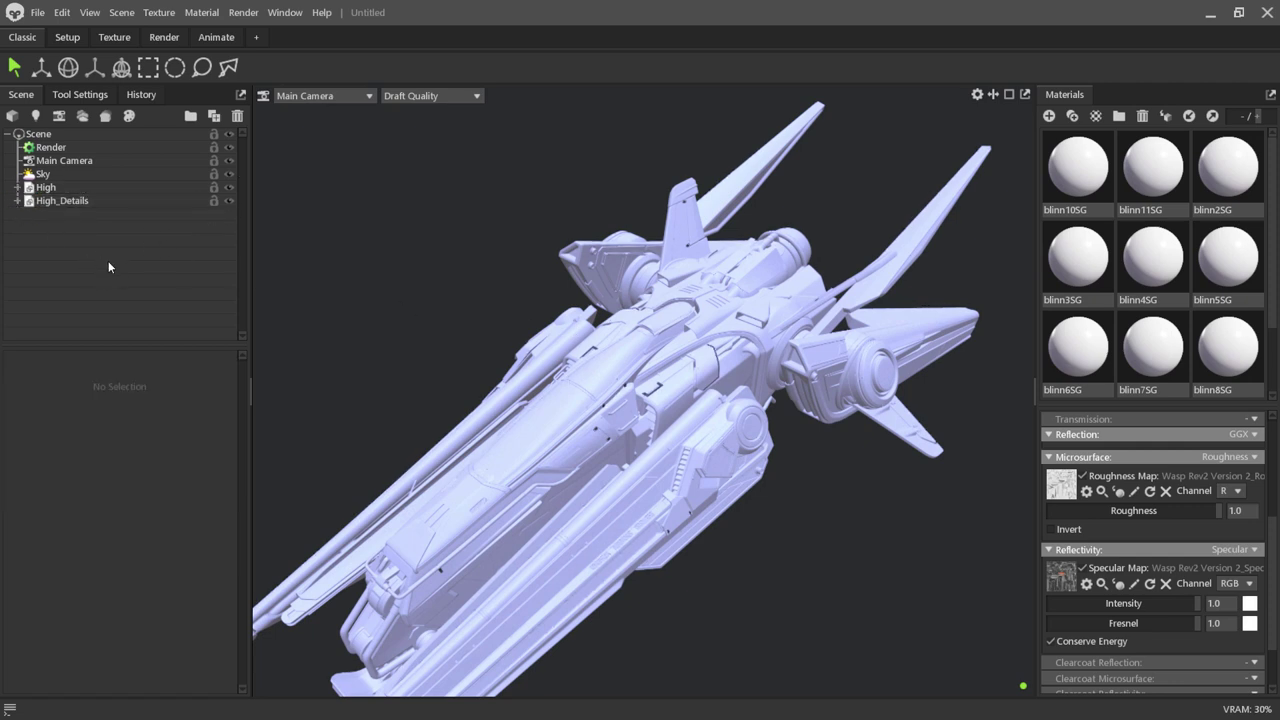
pyautogui.click(230, 189)
pyautogui.click(230, 200)
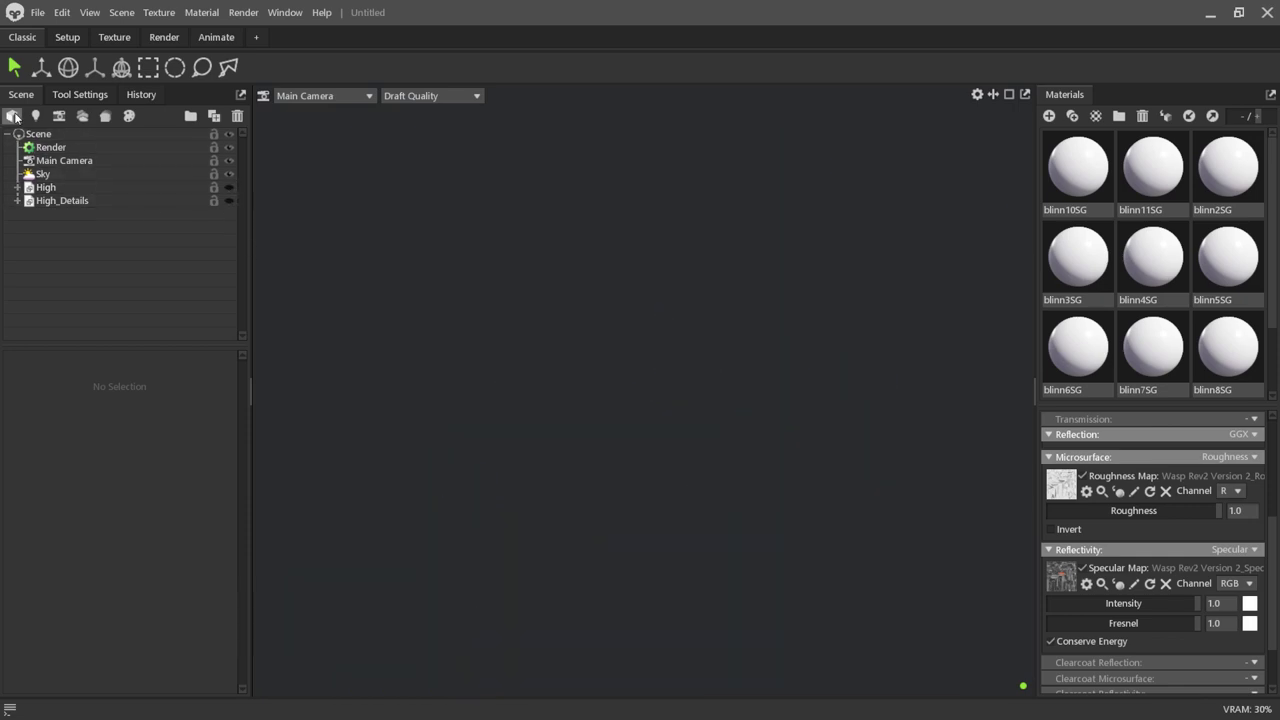
# Import Low_Mirrored.obj from the low folder.
pyautogui.click(646, 224)
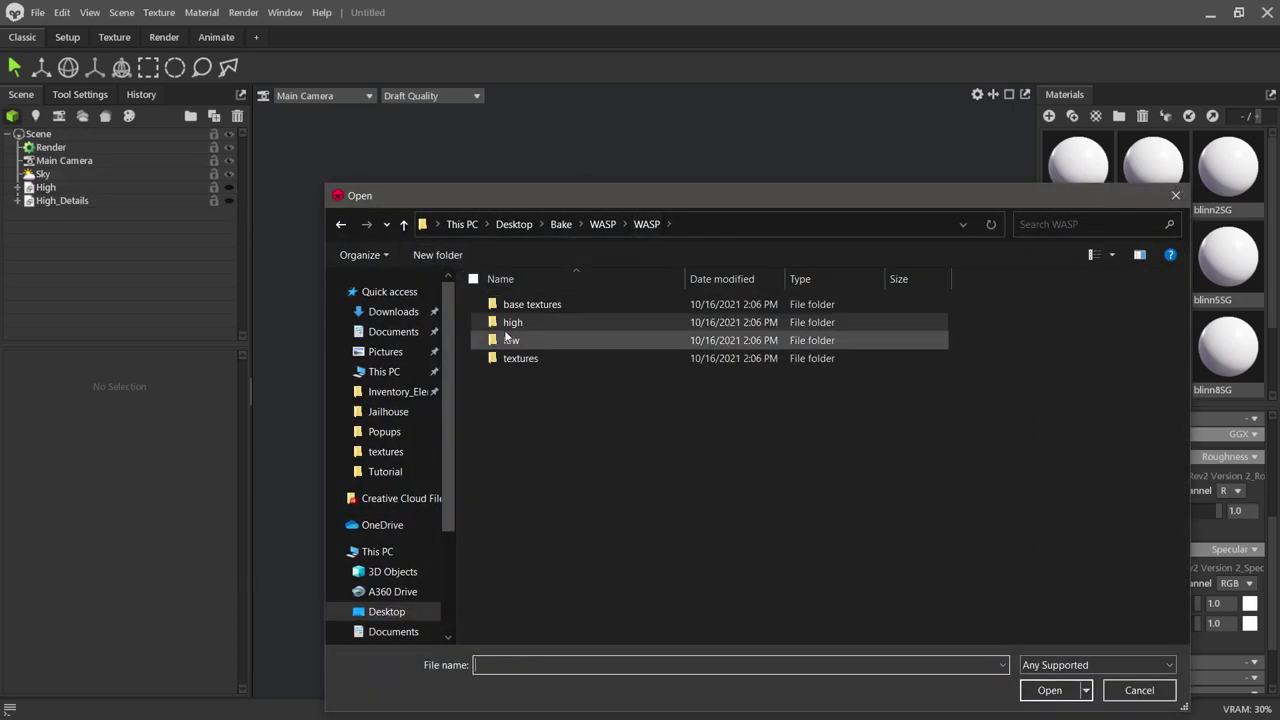
pyautogui.doubleClick(510, 334)
pyautogui.doubleClick(534, 304)
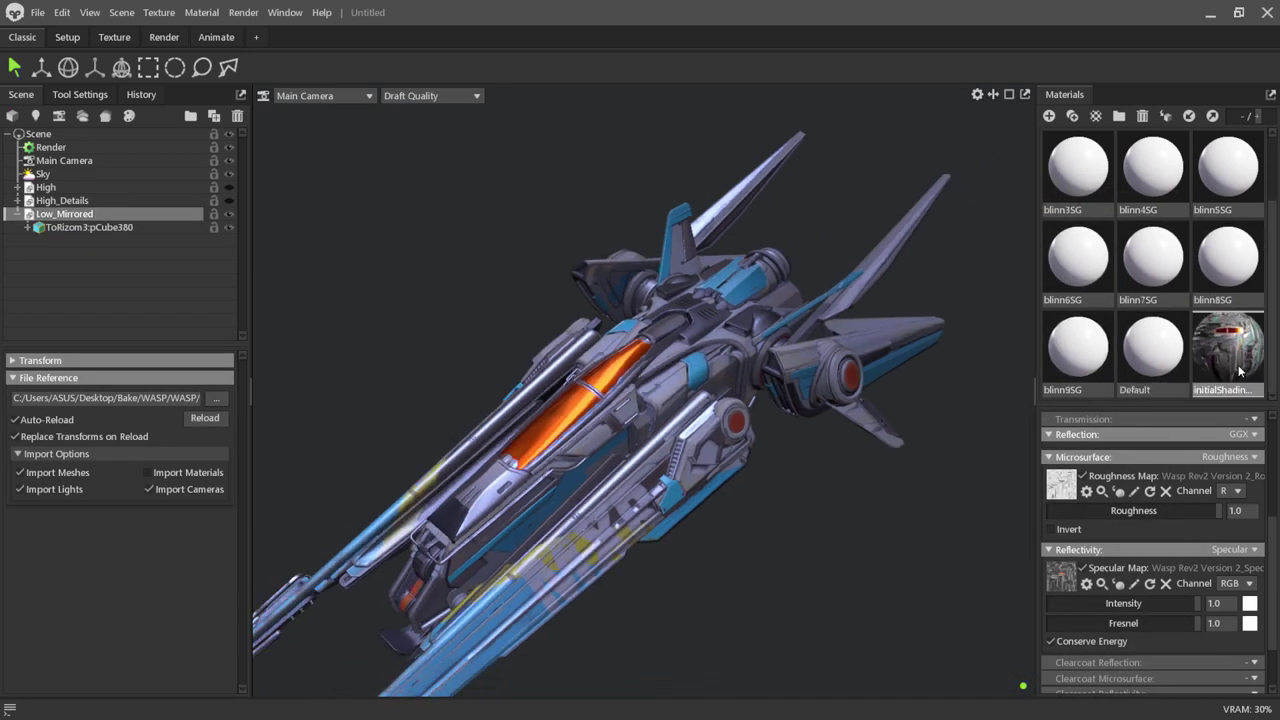
# Remove the roughness, specular, albedo and normal maps from the ship's material.
pyautogui.click(1166, 492)
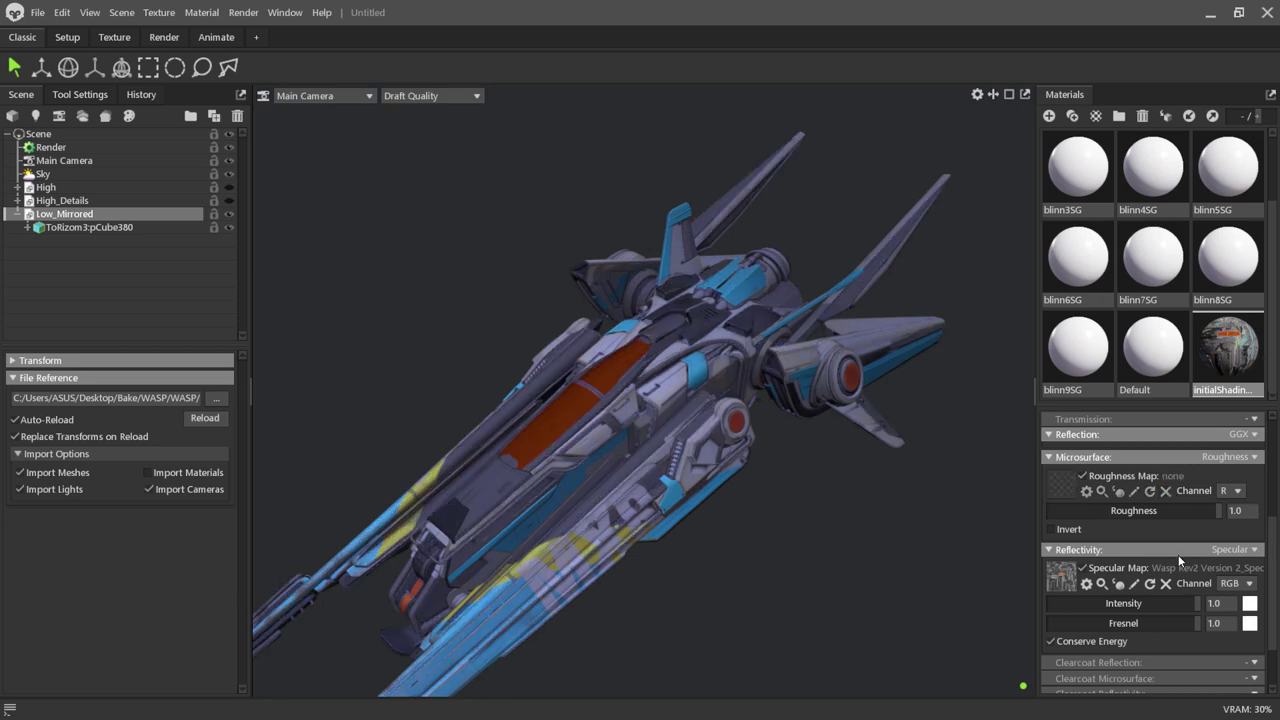
pyautogui.click(1166, 544)
pyautogui.scroll(2, 1184, 529)
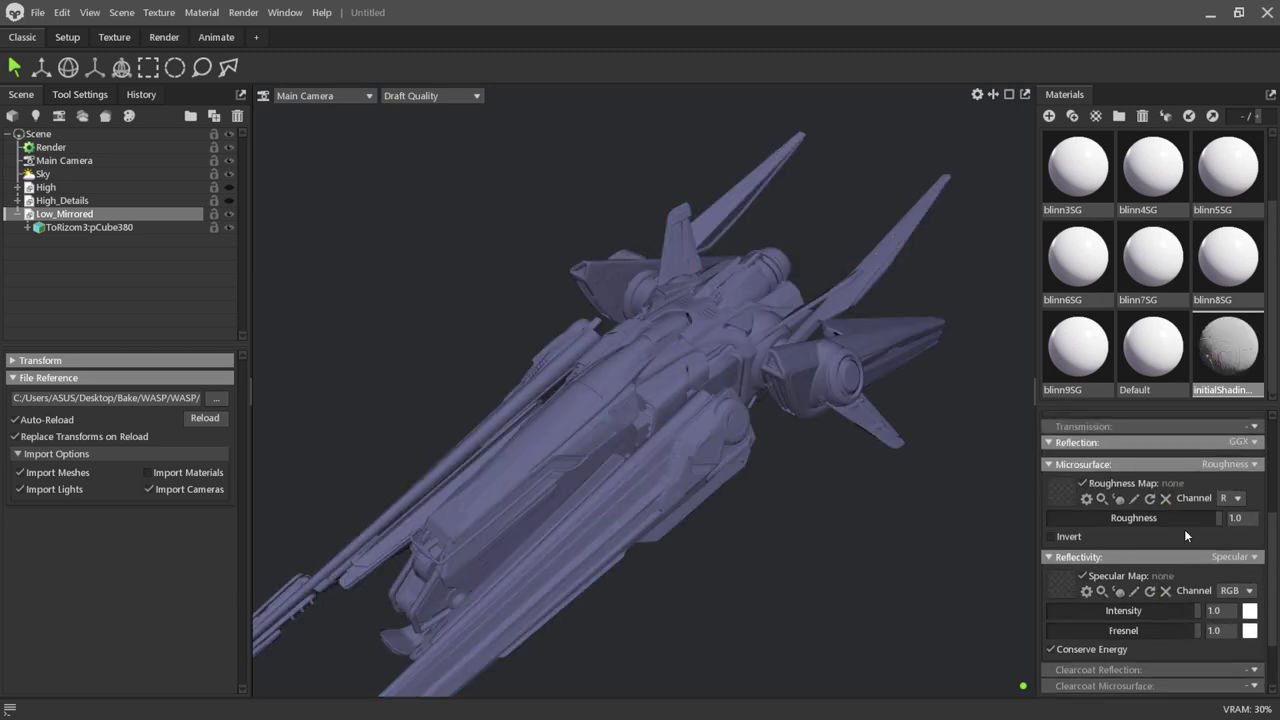
pyautogui.scroll(2, 1184, 529)
pyautogui.click(1166, 462)
pyautogui.scroll(2, 1178, 487)
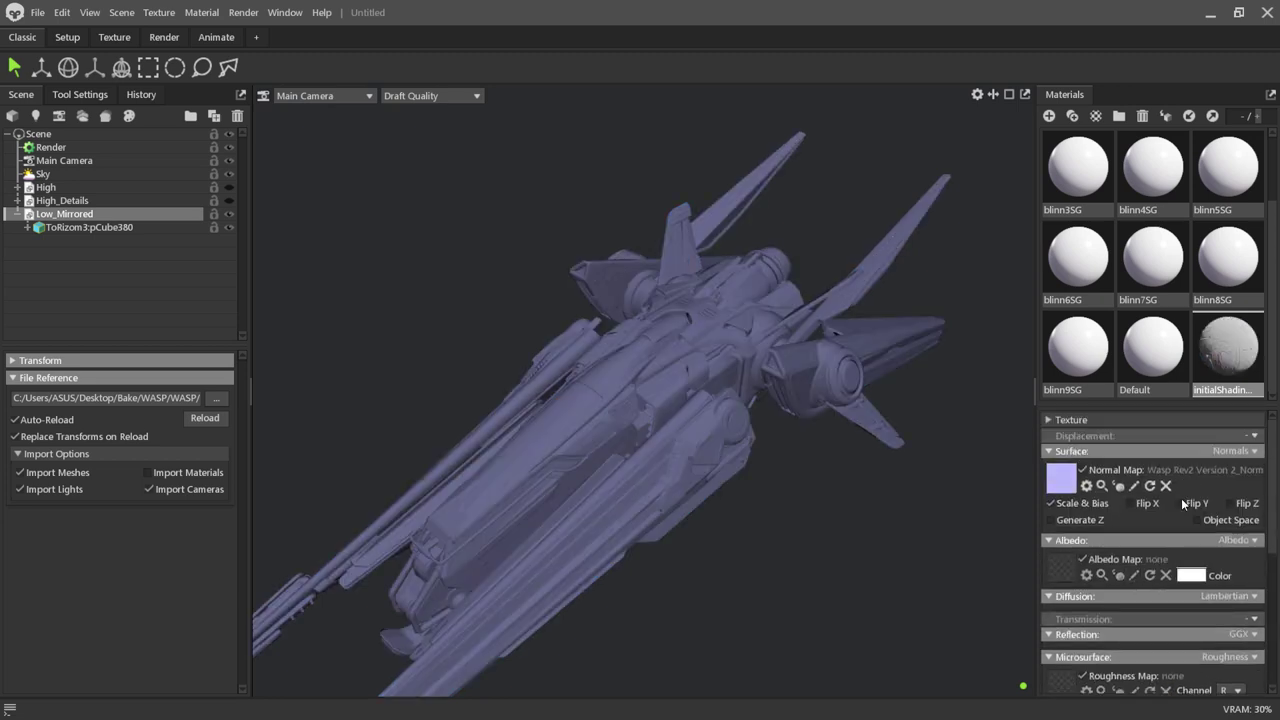
pyautogui.click(1166, 486)
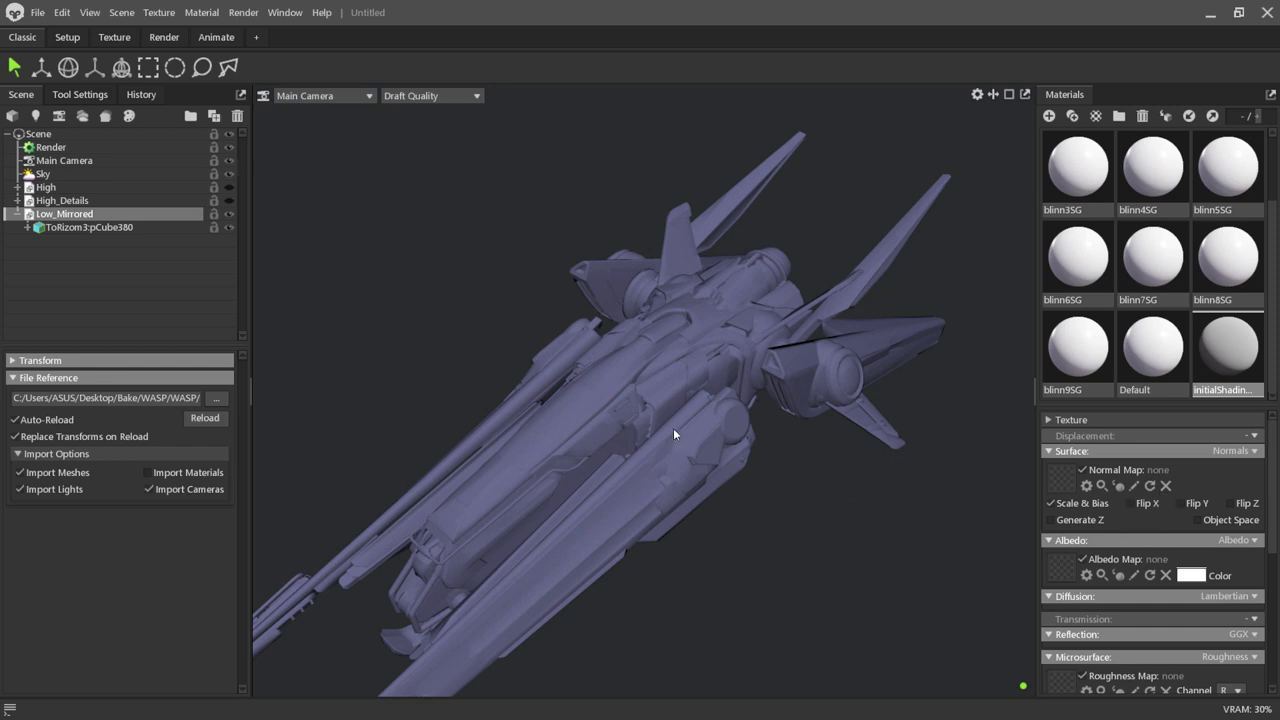
pyautogui.scroll(2, 672, 428)
pyautogui.scroll(2, 668, 435)
pyautogui.scroll(2, 665, 447)
pyautogui.scroll(-2, 665, 450)
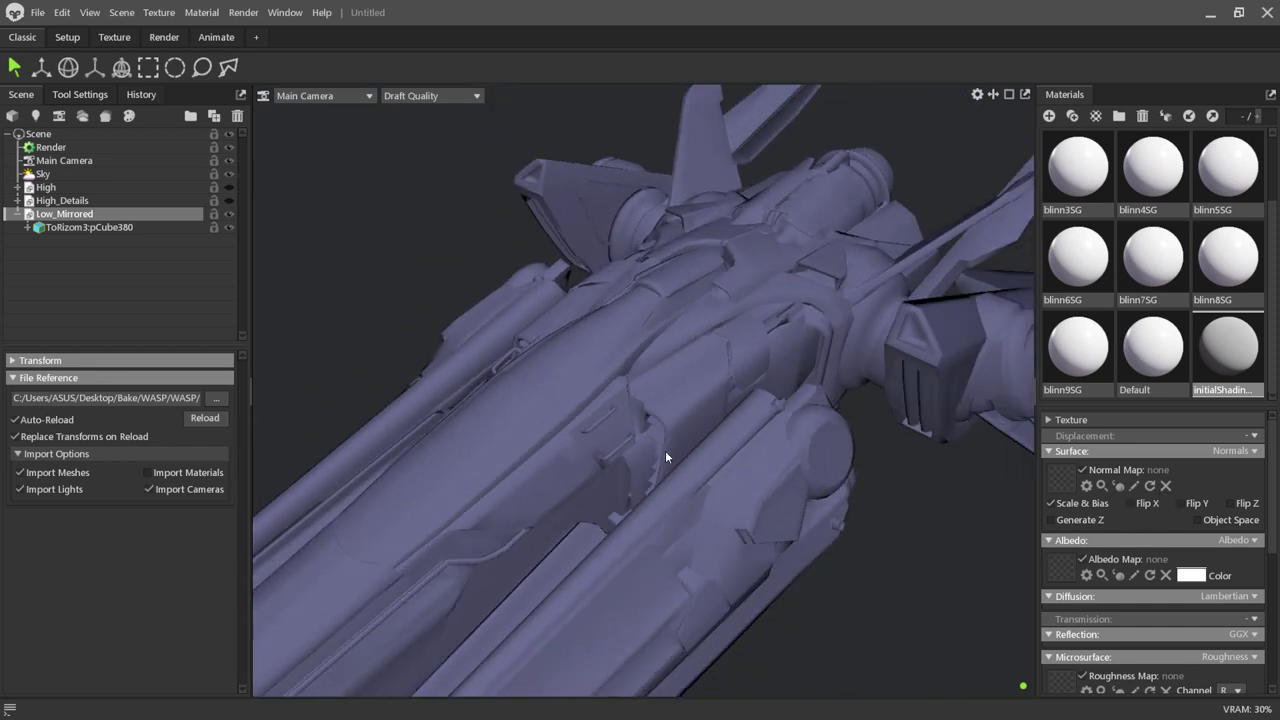
# Orbit around the untextured low-poly ship, then collapse Low_Mirrored and clear the selection.
pyautogui.moveTo(665, 450)
pyautogui.mouseDown()
pyautogui.moveTo(765, 492)
pyautogui.moveTo(843, 491)
pyautogui.moveTo(847, 445)
pyautogui.mouseUp()
pyautogui.scroll(2, 772, 497)
pyautogui.scroll(-2, 772, 497)
pyautogui.scroll(-2, 776, 508)
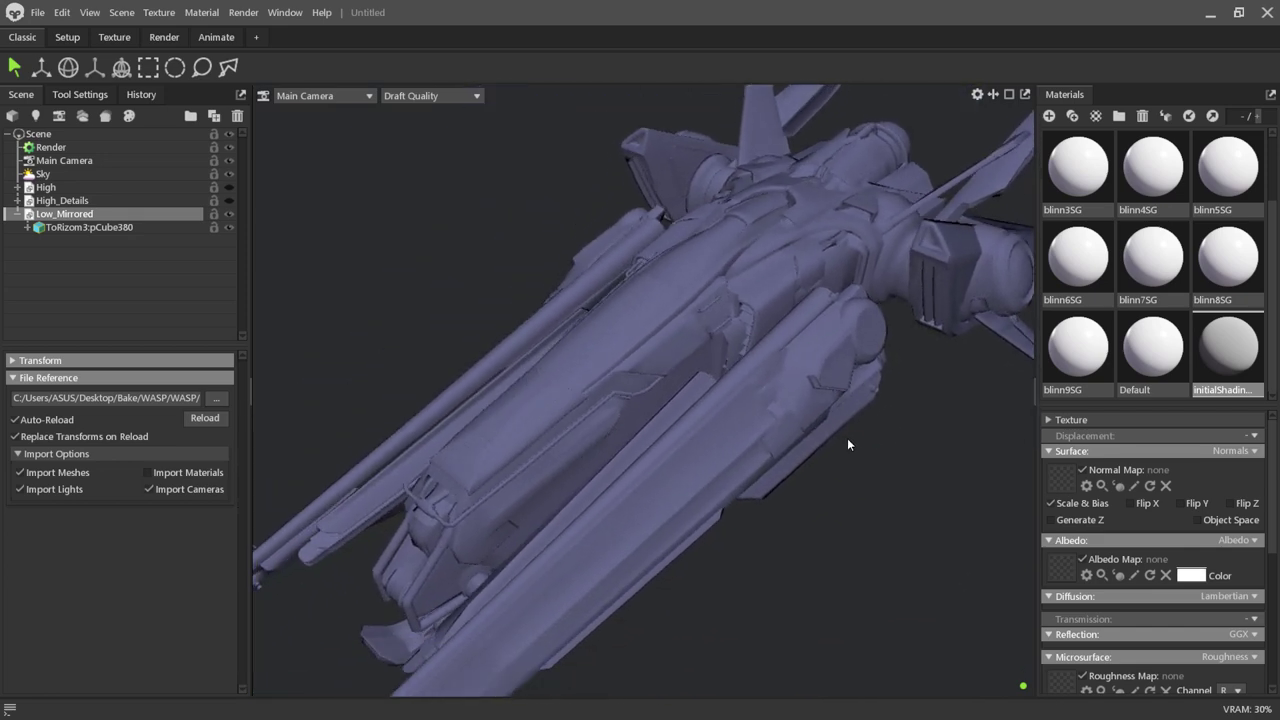
pyautogui.scroll(-3, 845, 448)
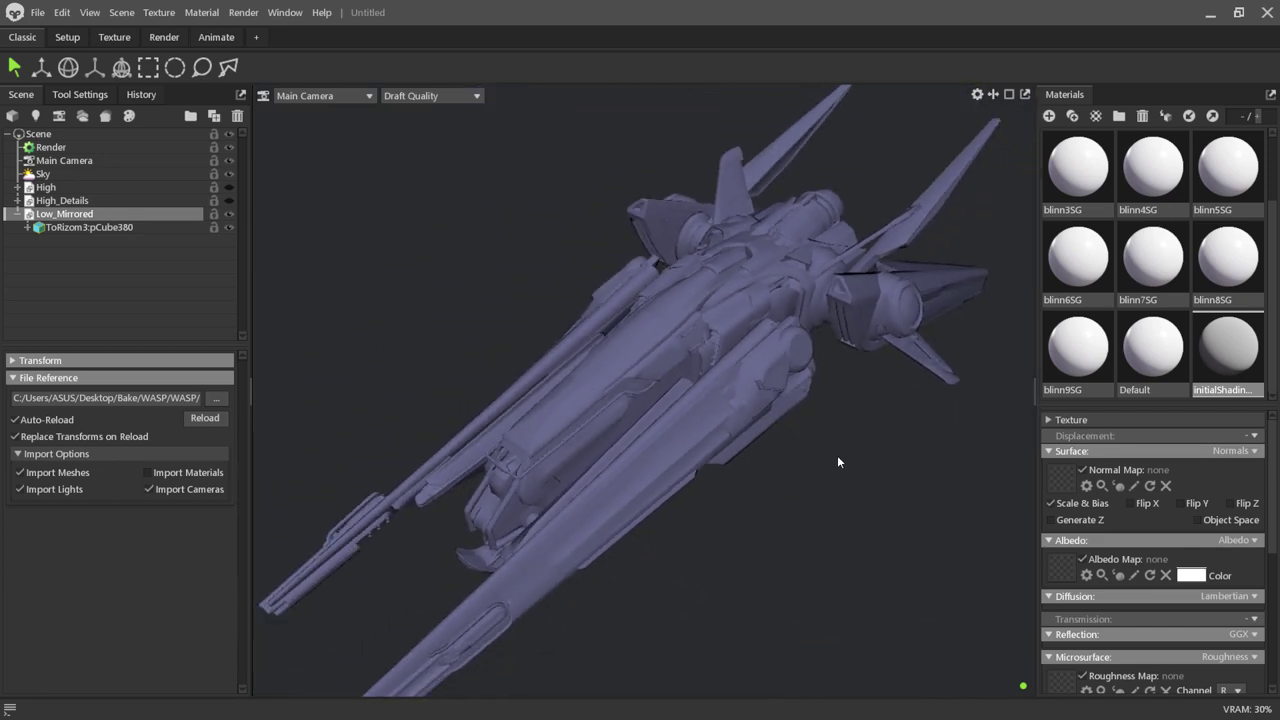
pyautogui.scroll(-1, 820, 465)
pyautogui.click(17, 214)
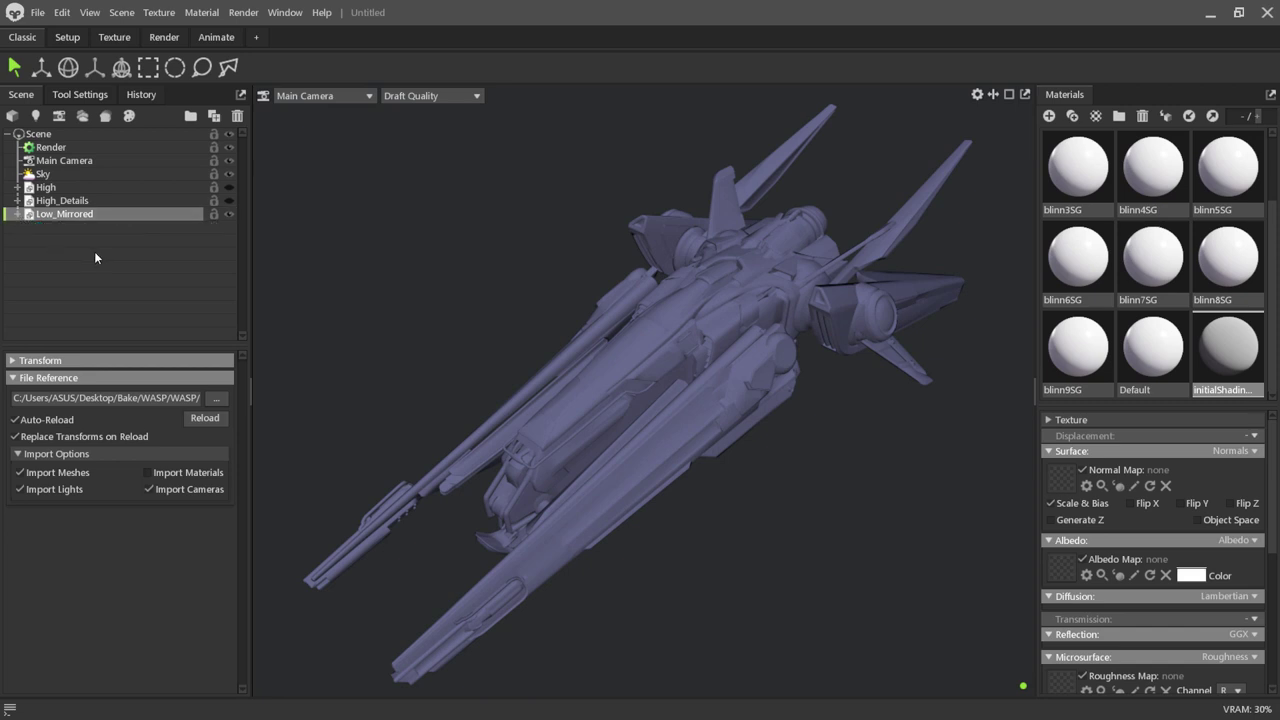
pyautogui.click(92, 257)
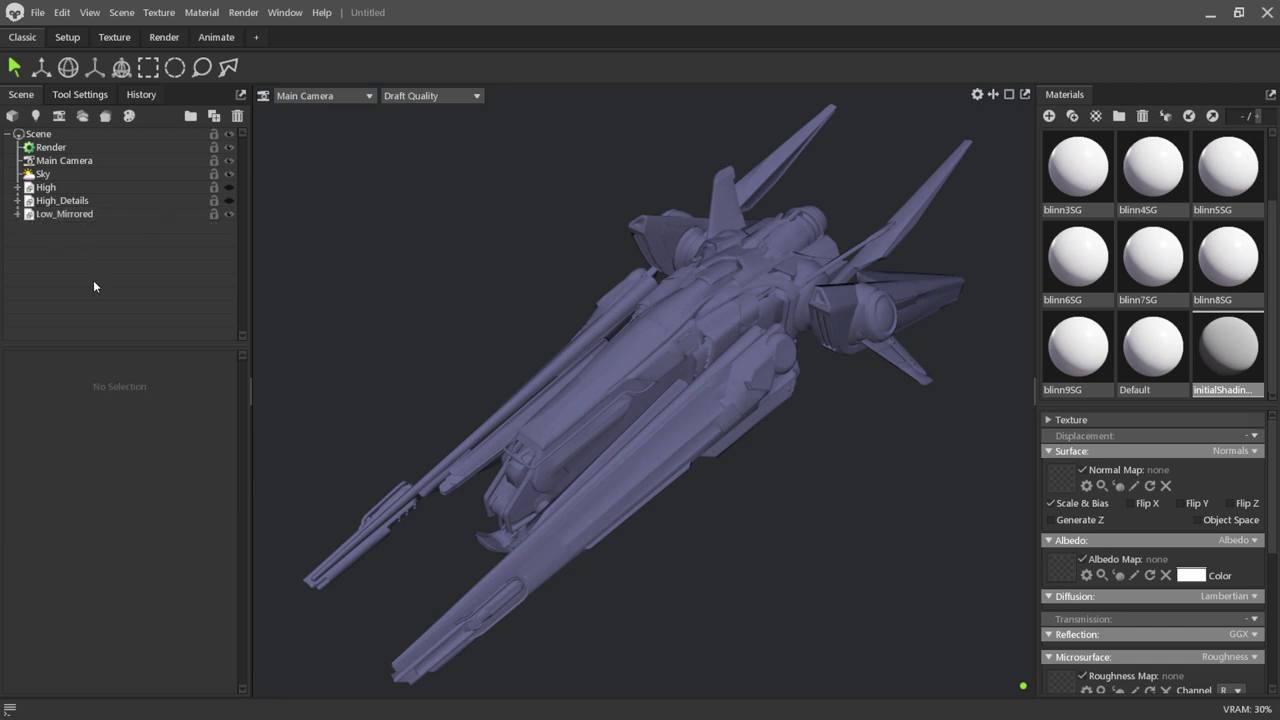
# Create a new bake project and move Low_Mirrored into its Low group, hiding Low.
pyautogui.click(105, 117)
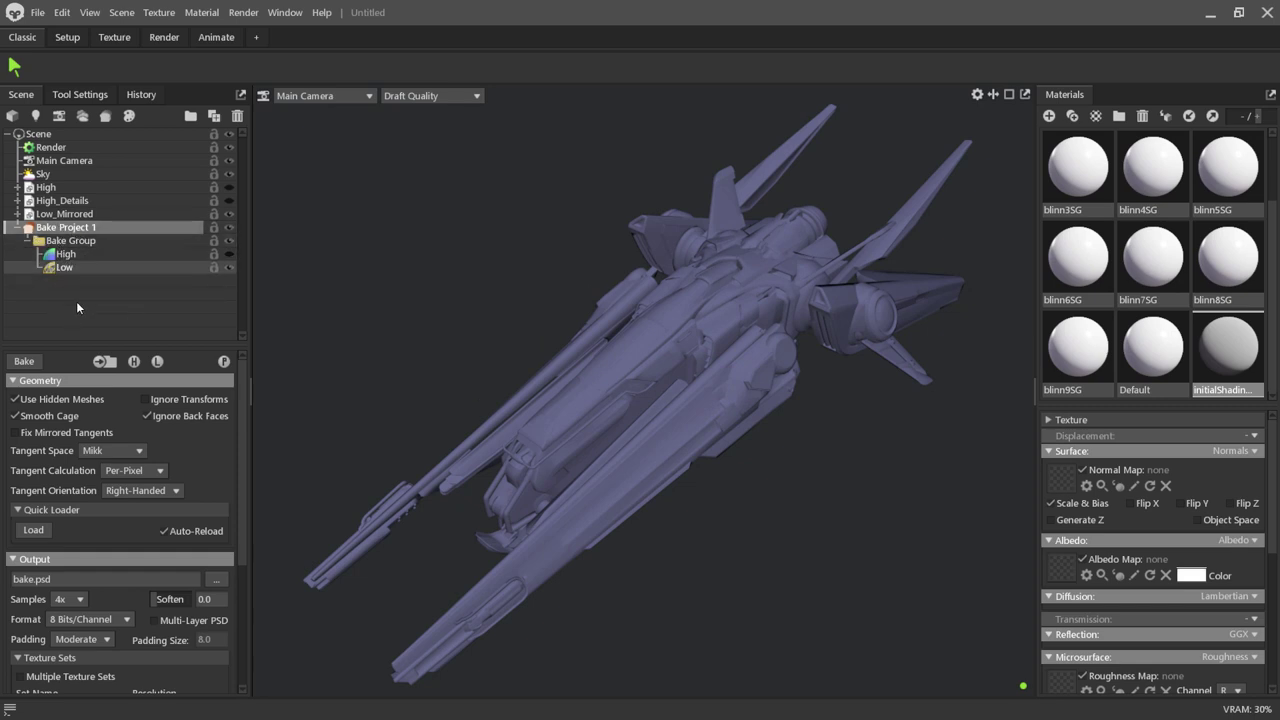
pyautogui.click(60, 216)
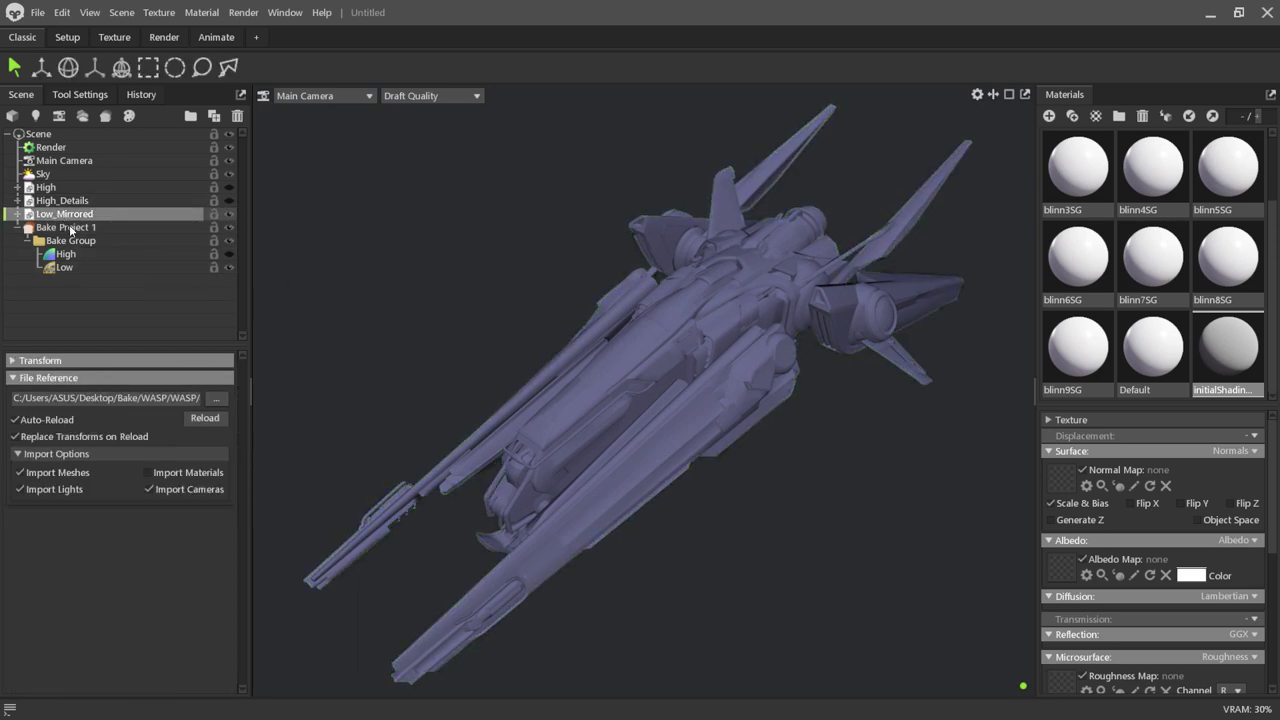
pyautogui.moveTo(68, 269); pyautogui.dragTo(68, 268)
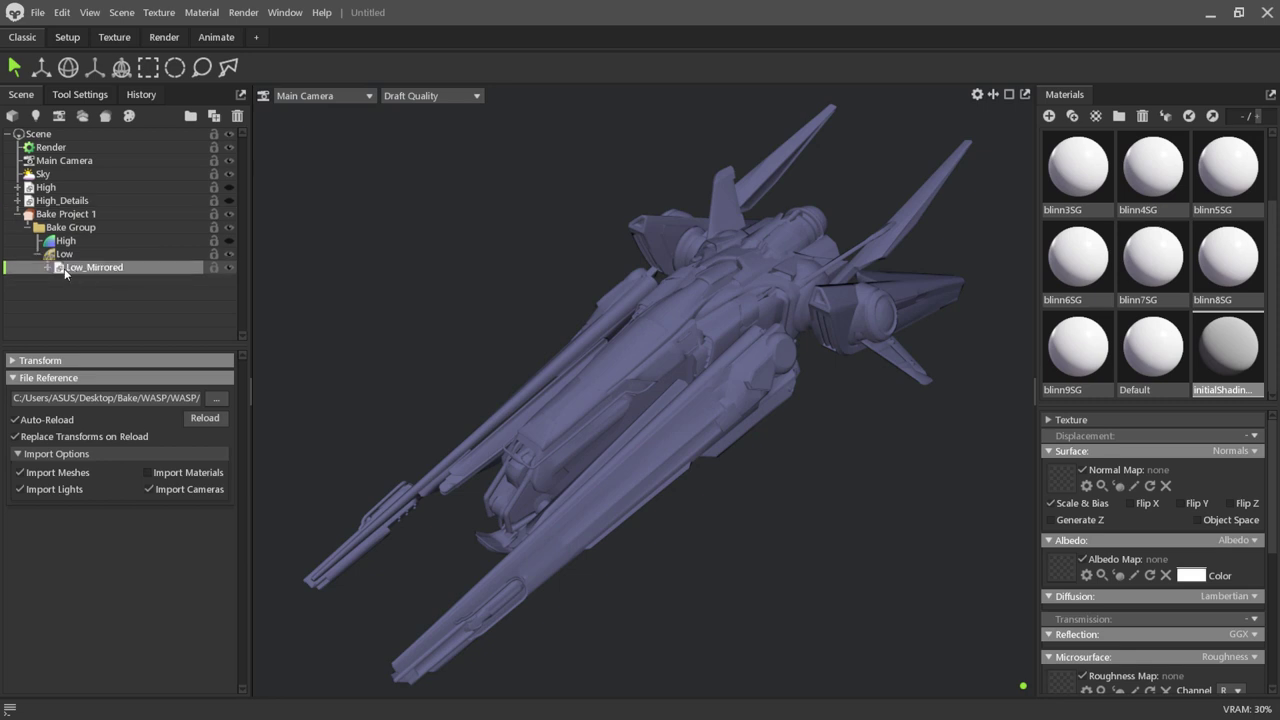
pyautogui.click(228, 254)
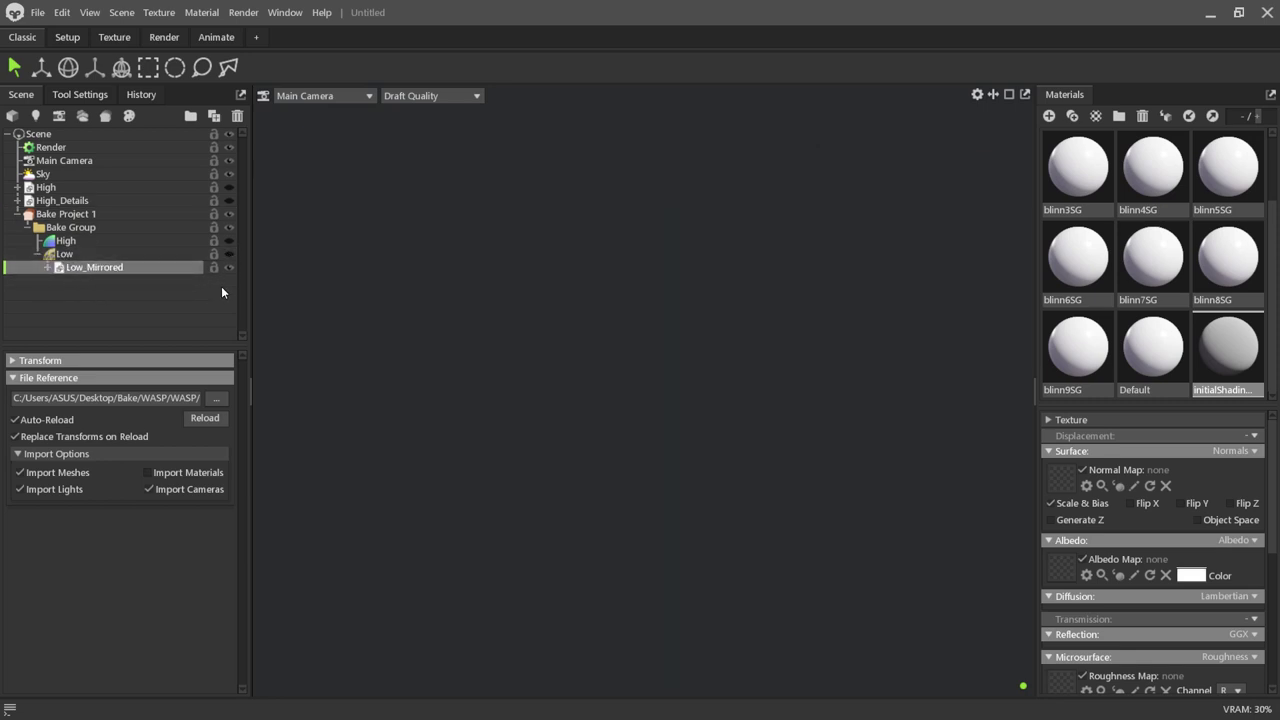
# Move High and High_Details together into the bake's High group.
pyautogui.click(48, 189)
pyautogui.keyDown('ctrl'); pyautogui.click(50, 203); pyautogui.keyUp('ctrl')
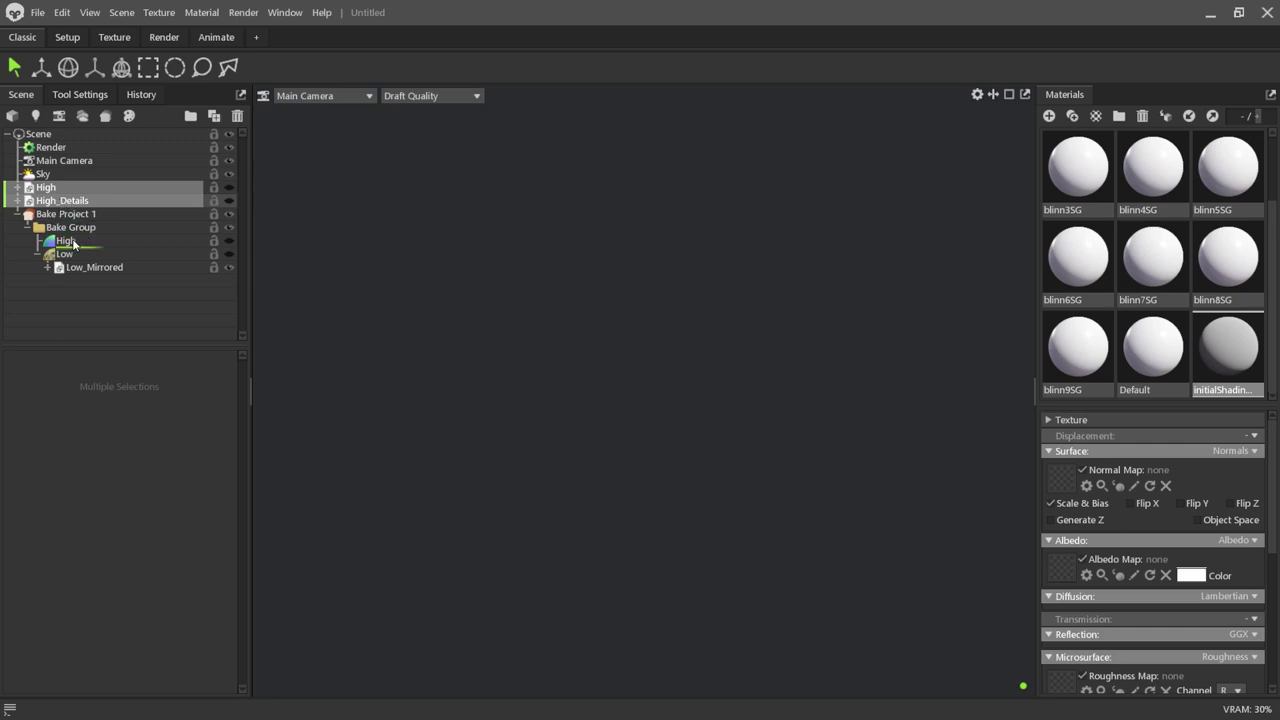
pyautogui.moveTo(72, 244); pyautogui.dragTo(72, 244)
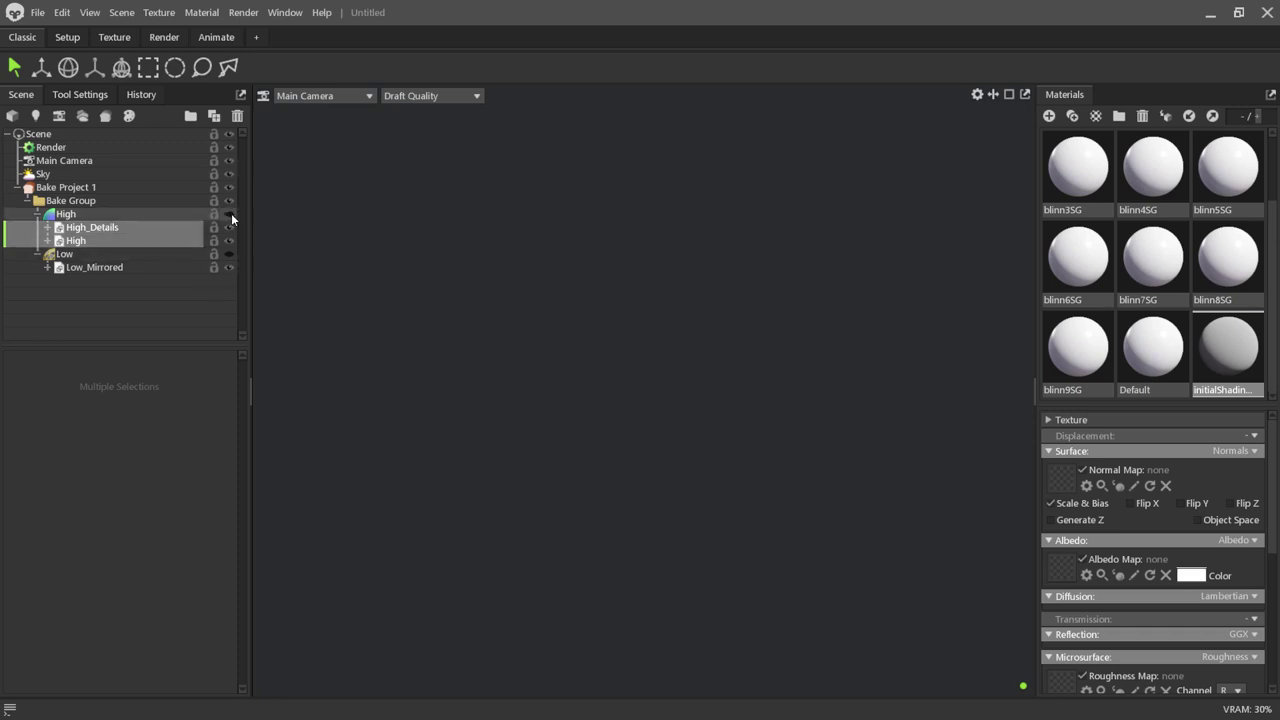
# Show the bake's High group to inspect it, then hide it and show the Low group instead.
pyautogui.click(231, 218)
pyautogui.scroll(3, 482, 294)
pyautogui.scroll(3, 797, 393)
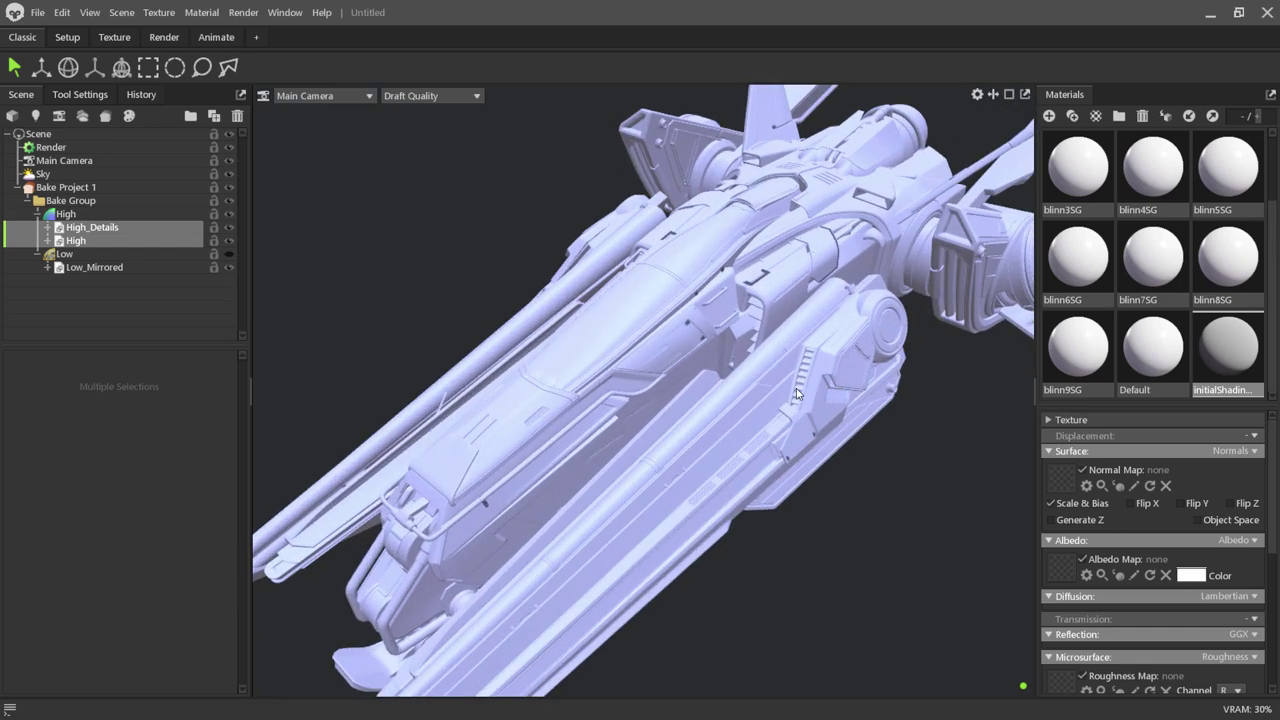
pyautogui.scroll(-3, 797, 393)
pyautogui.scroll(4, 797, 393)
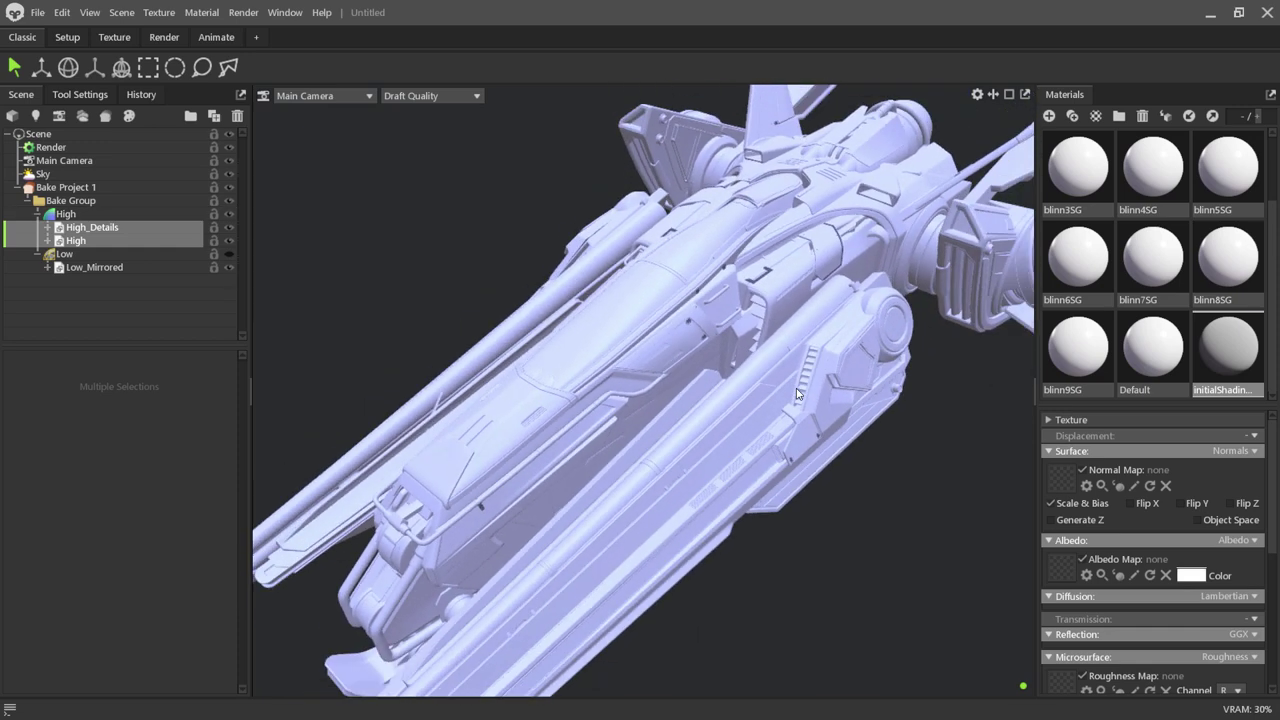
pyautogui.click(229, 214)
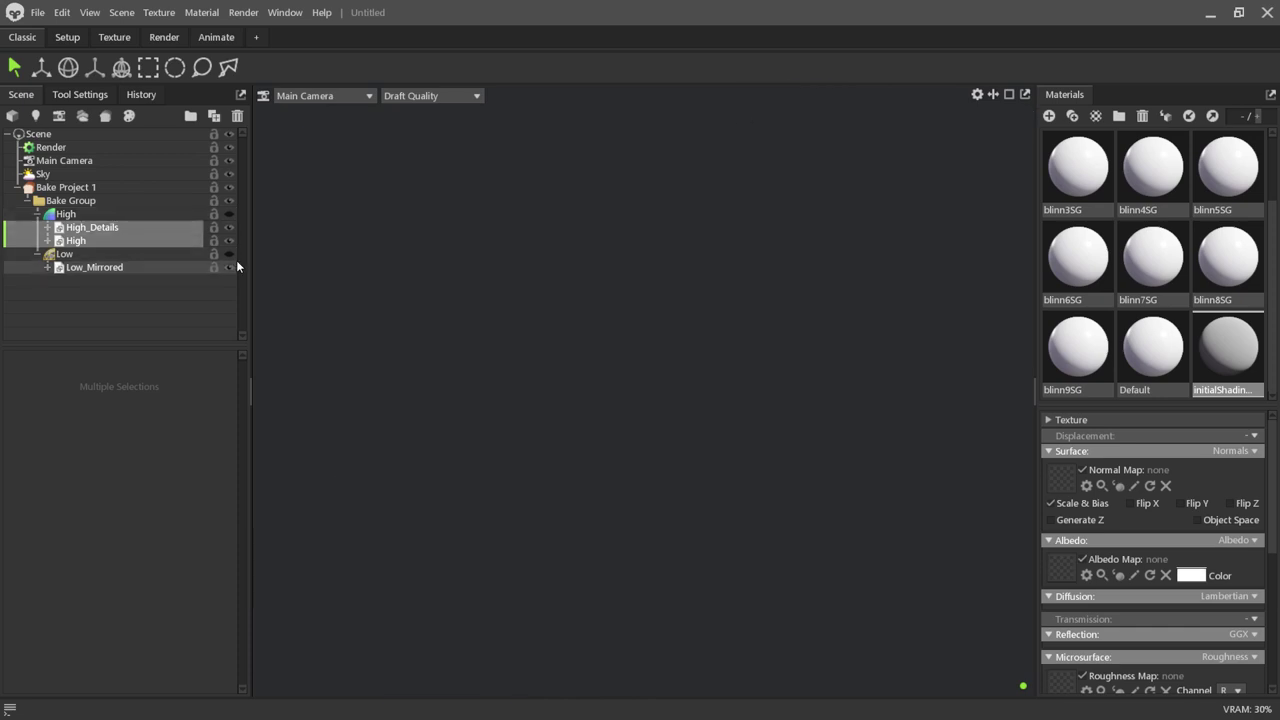
pyautogui.click(229, 254)
pyautogui.moveTo(478, 314); pyautogui.dragTo(502, 337)
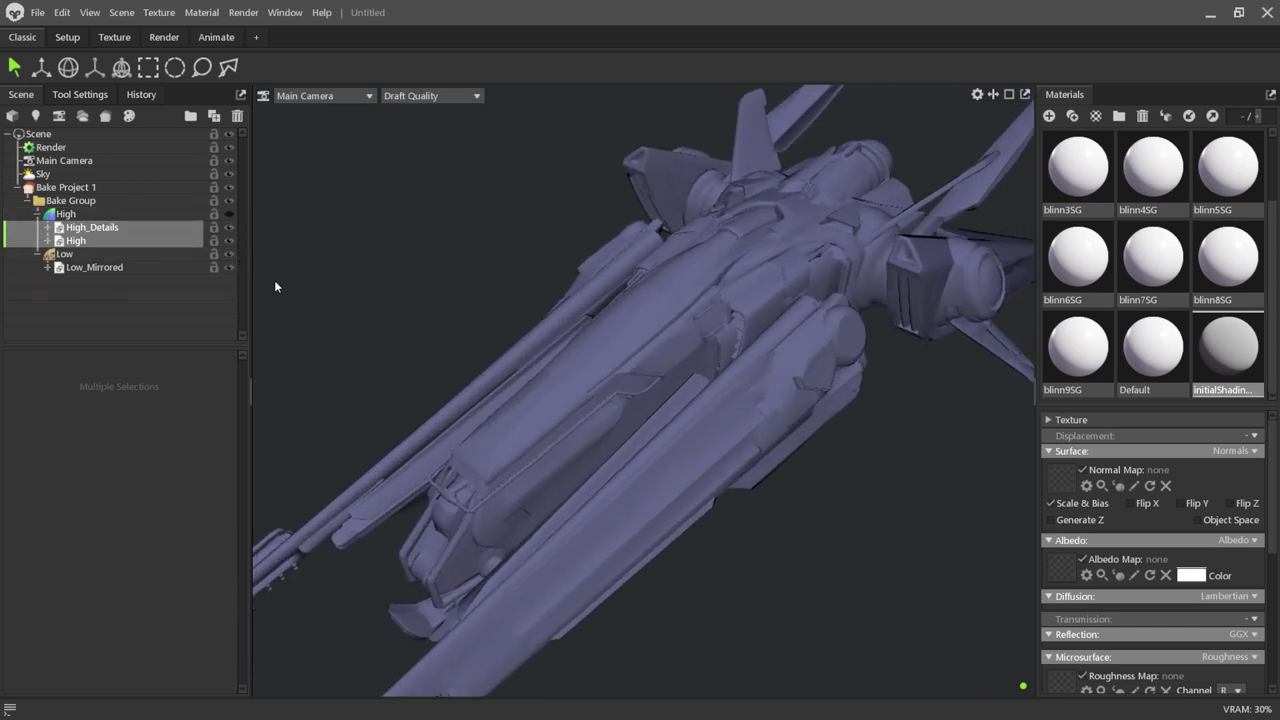
pyautogui.click(69, 311)
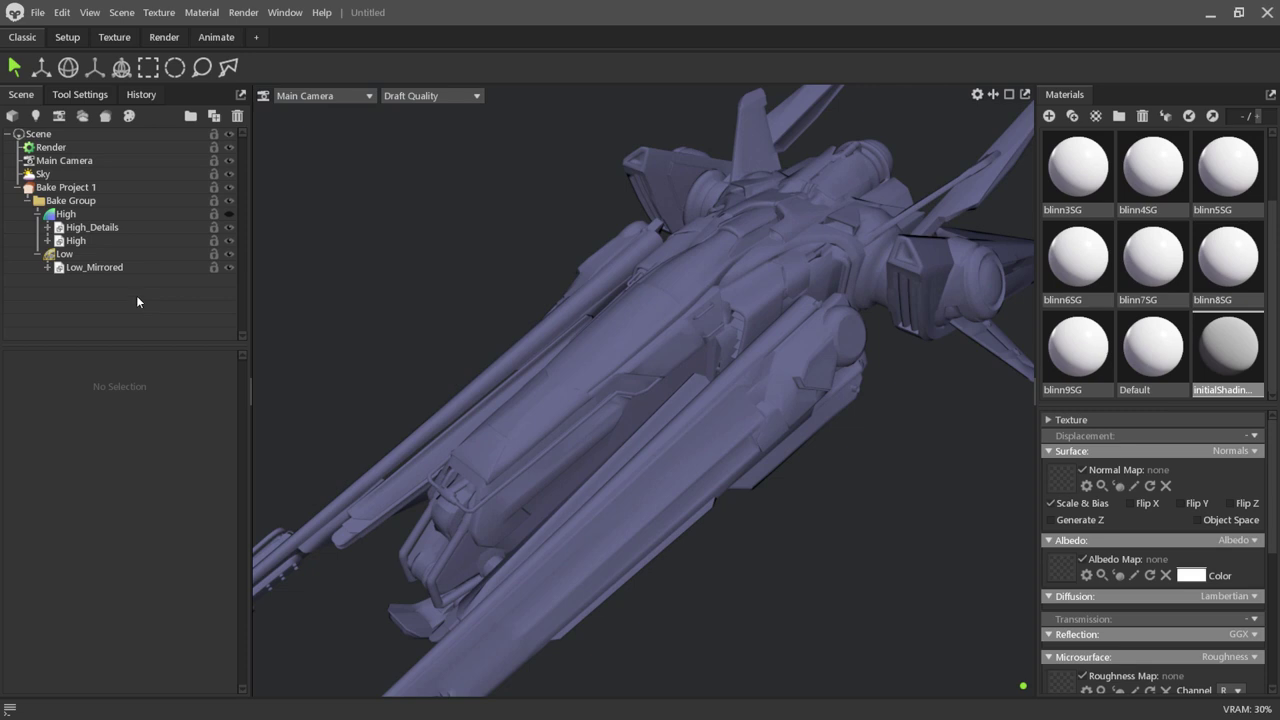
pyautogui.click(43, 14)
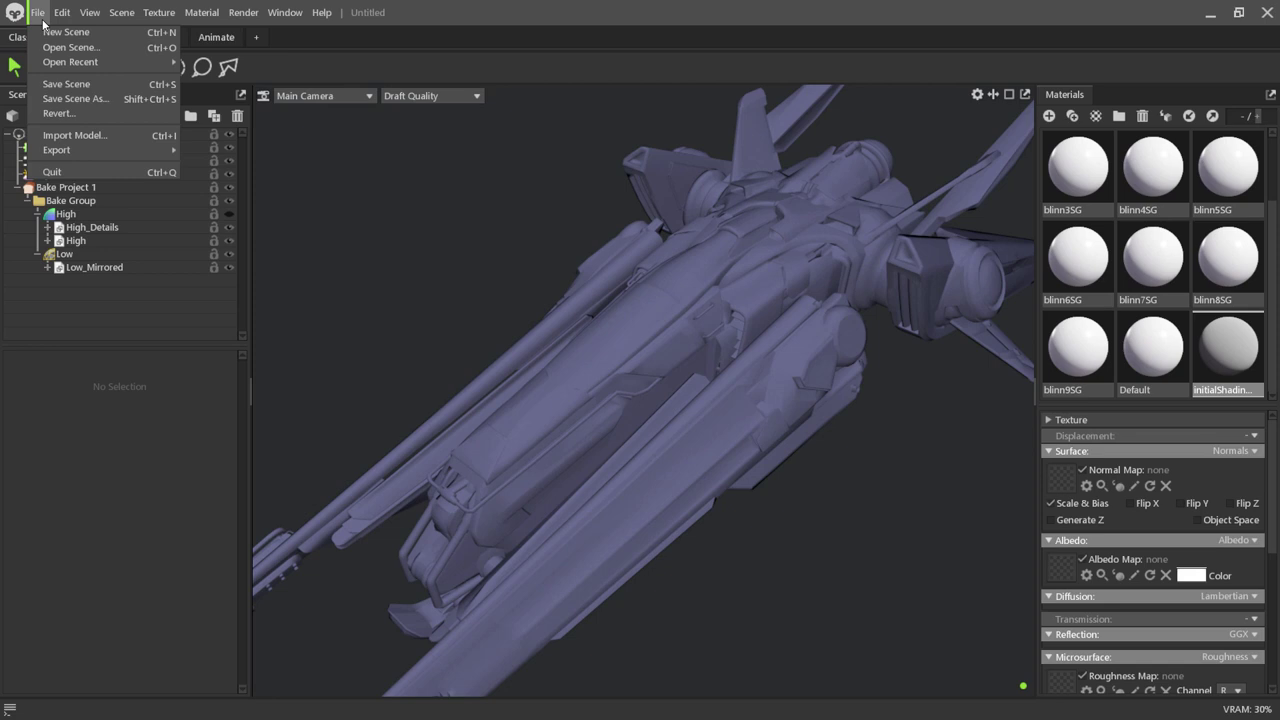
# Save the scene as Bake_WASP.tbscene in the Desktop Bake folder.
pyautogui.click(52, 88)
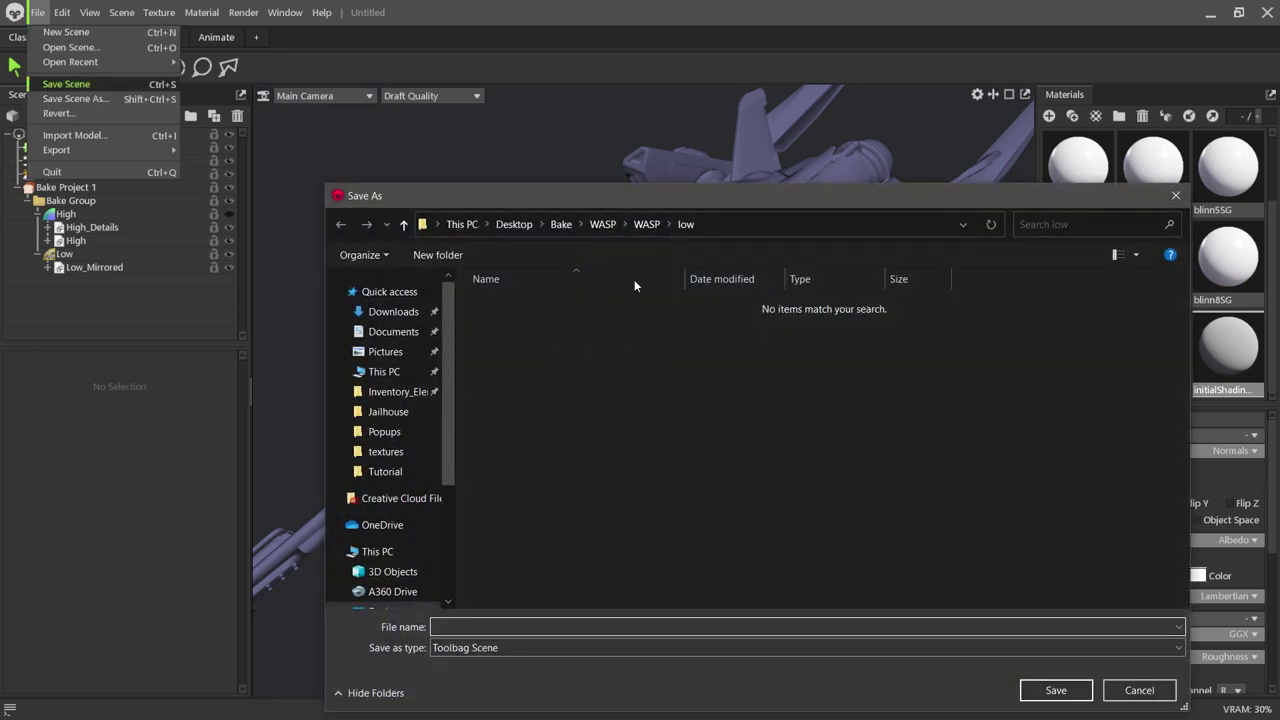
pyautogui.click(608, 225)
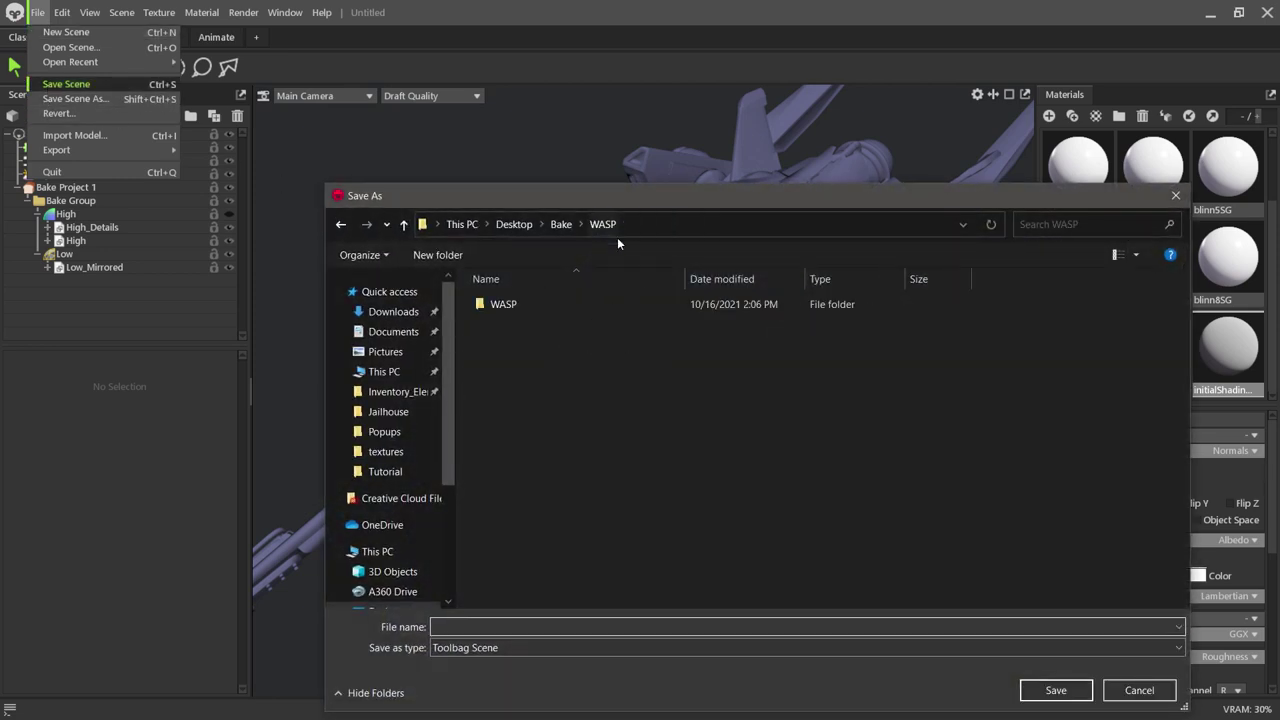
pyautogui.click(560, 224)
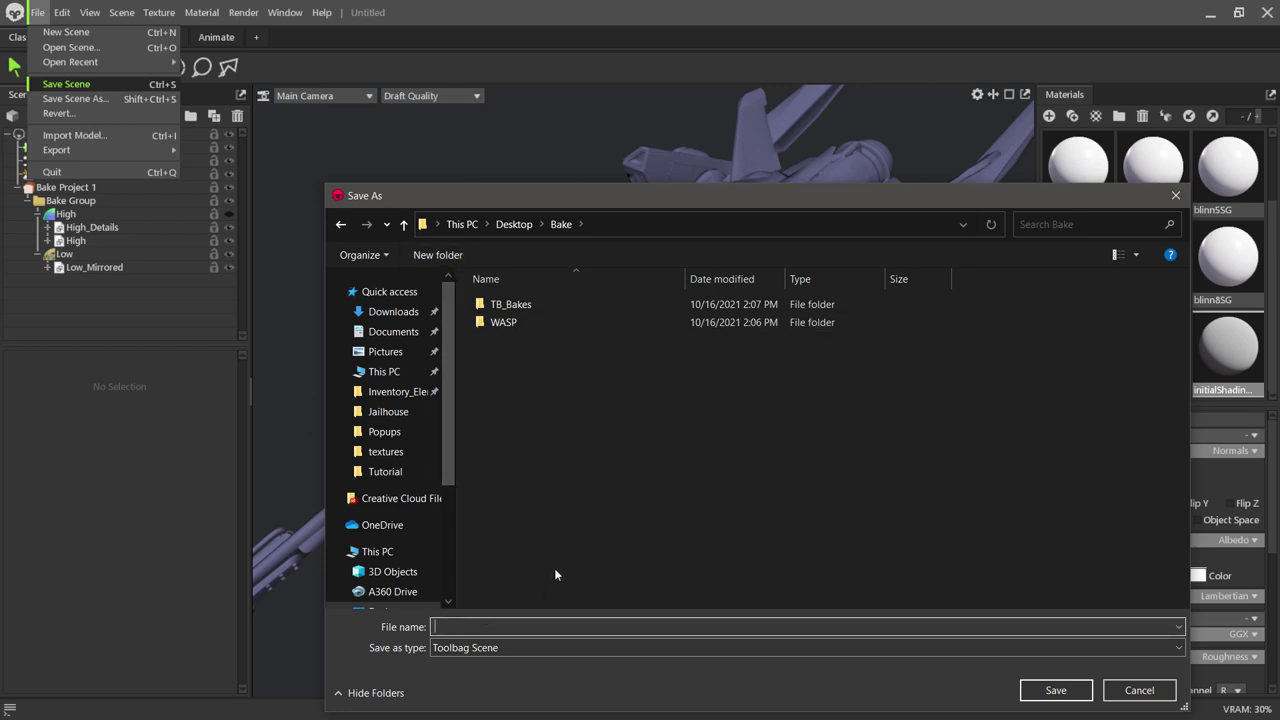
pyautogui.write('Bake')
pyautogui.write('_WA')
pyautogui.write('SP')
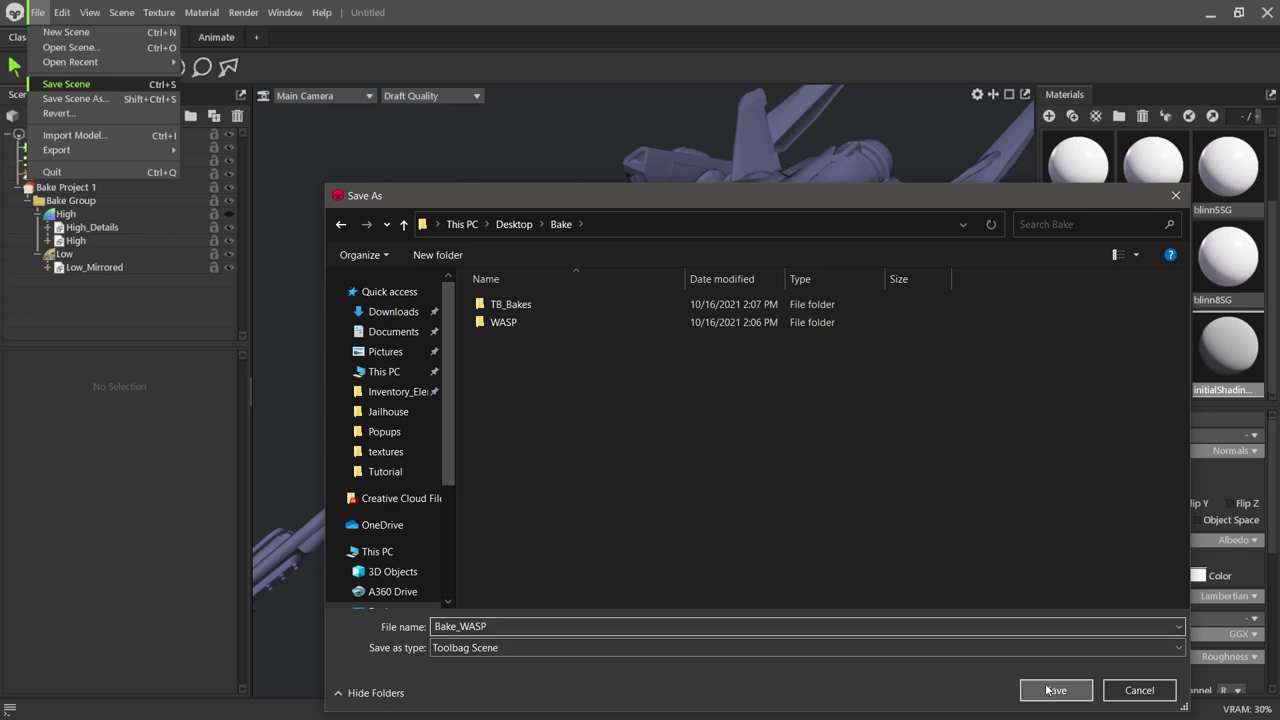
pyautogui.click(1055, 690)
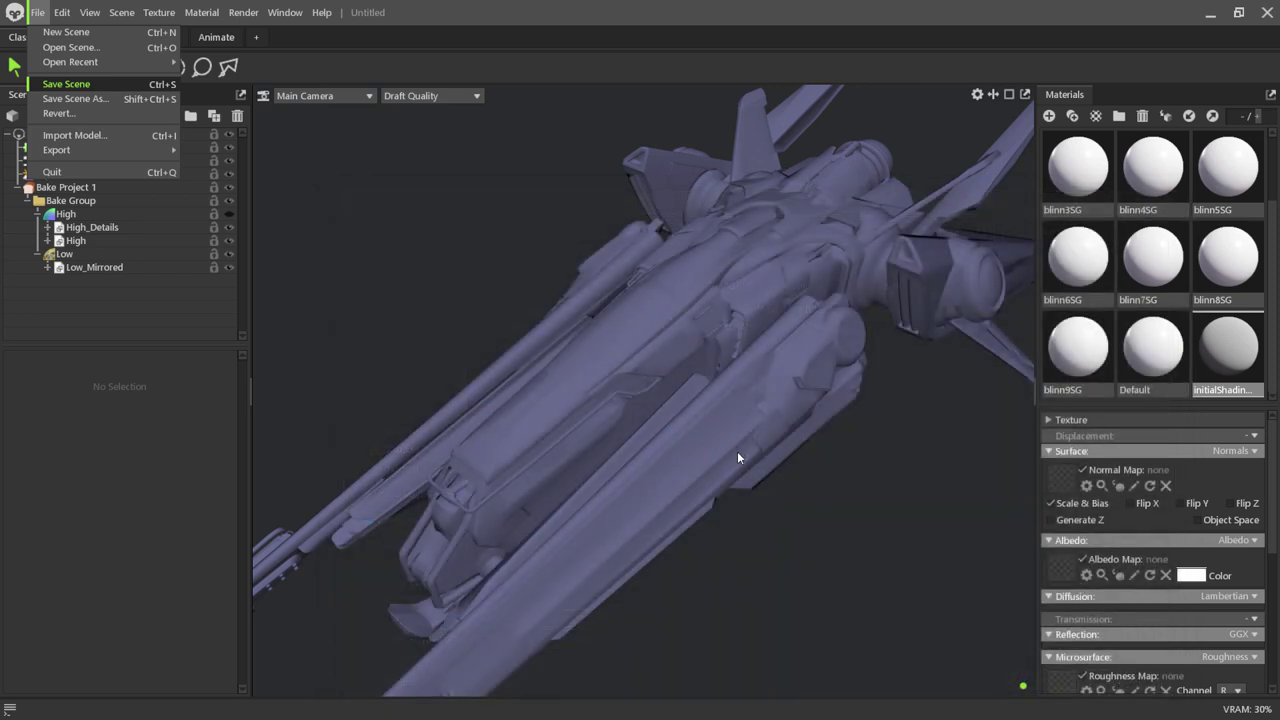
pyautogui.moveTo(713, 477)
pyautogui.mouseDown()
pyautogui.moveTo(708, 429)
pyautogui.moveTo(717, 456)
pyautogui.mouseUp()
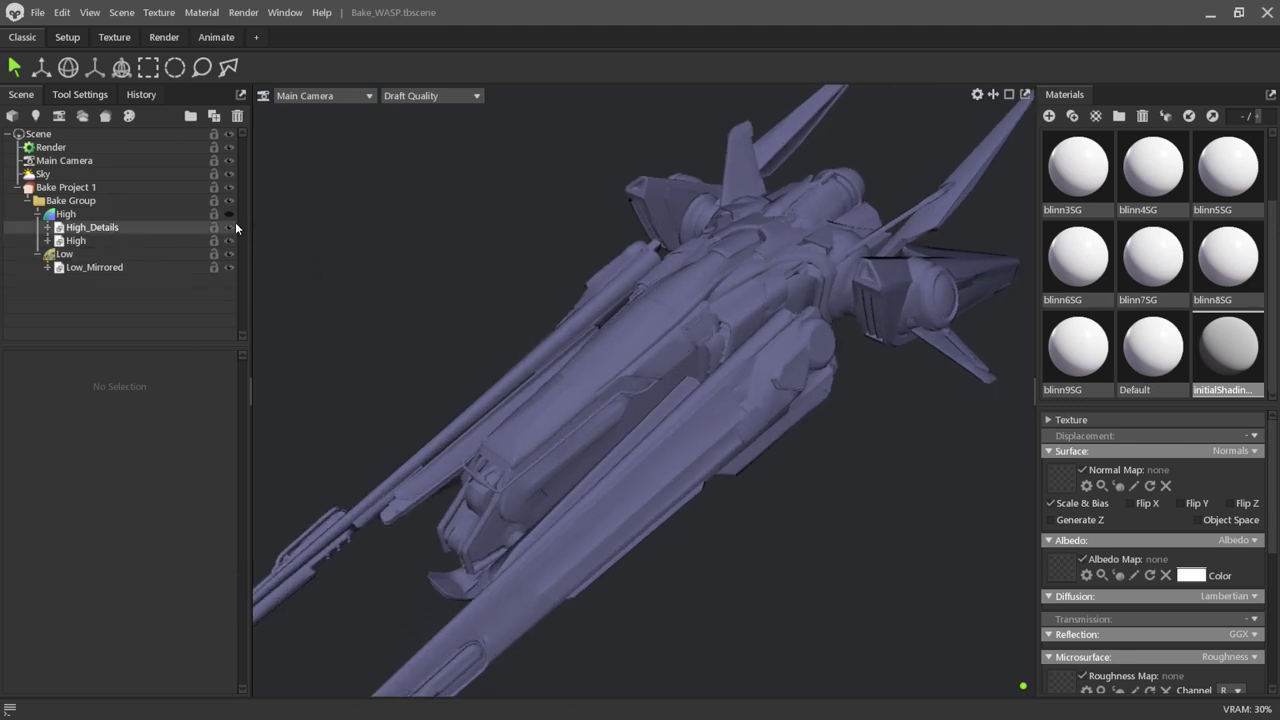
# Select the Low group to show its bake cage, toggling the selection to compare with and without it.
pyautogui.click(65, 255)
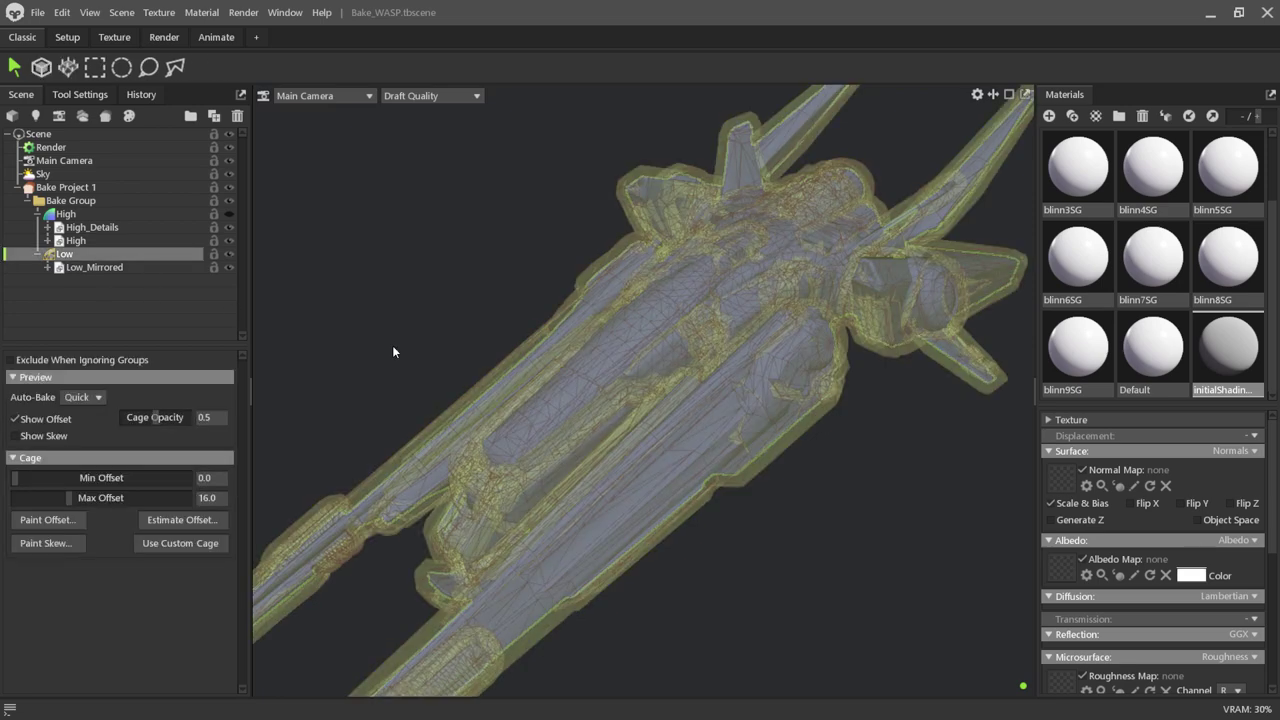
pyautogui.scroll(3, 822, 521)
pyautogui.scroll(3, 666, 486)
pyautogui.scroll(-4, 666, 486)
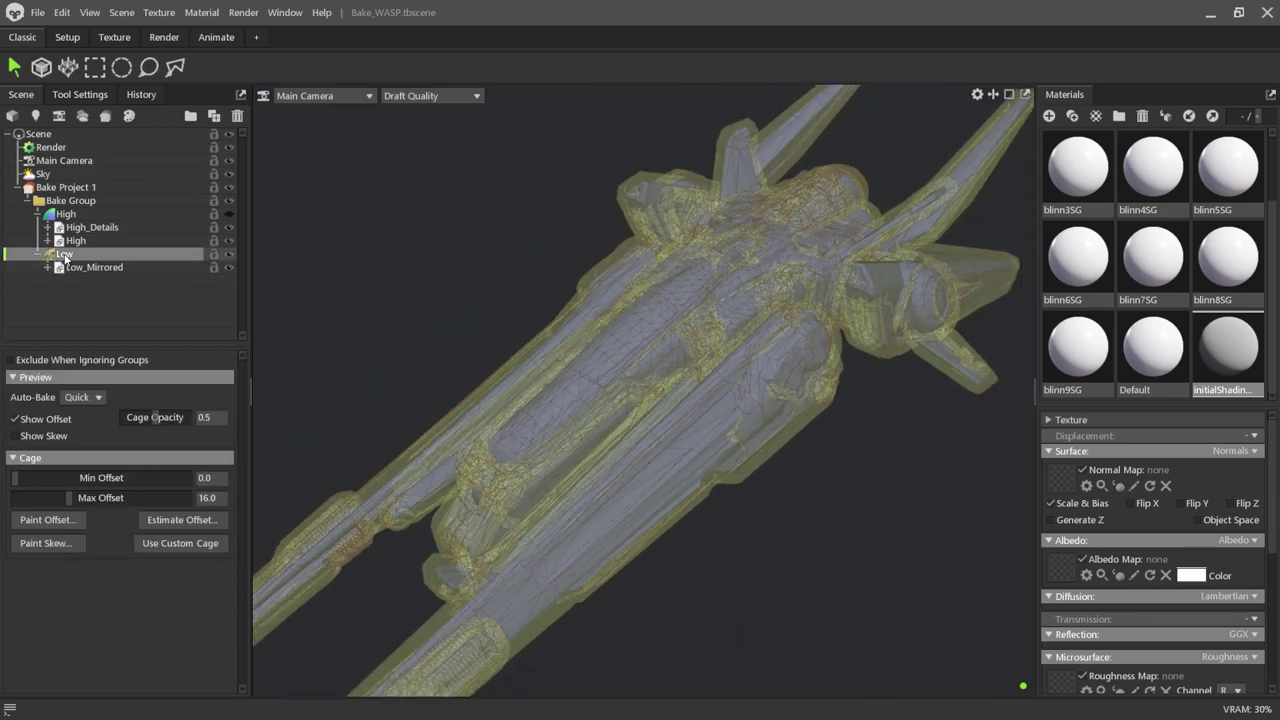
pyautogui.scroll(2, 799, 465)
pyautogui.scroll(2, 812, 500)
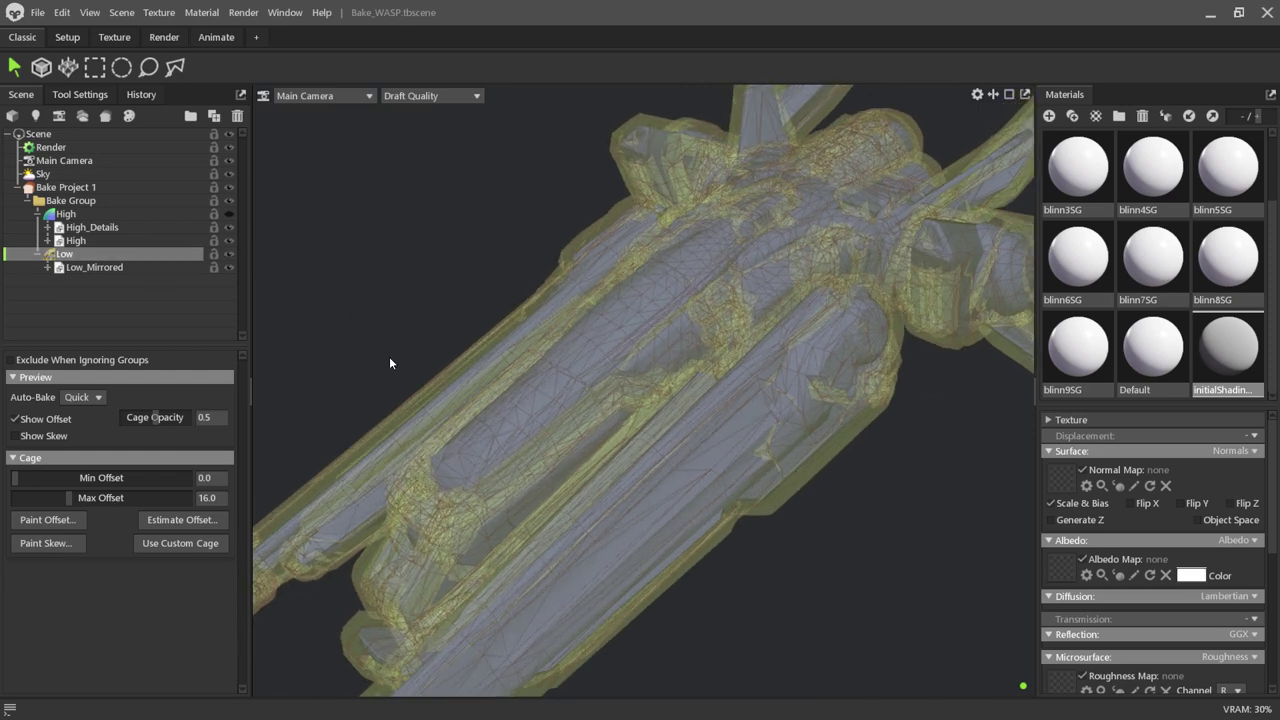
pyautogui.scroll(-2, 700, 455)
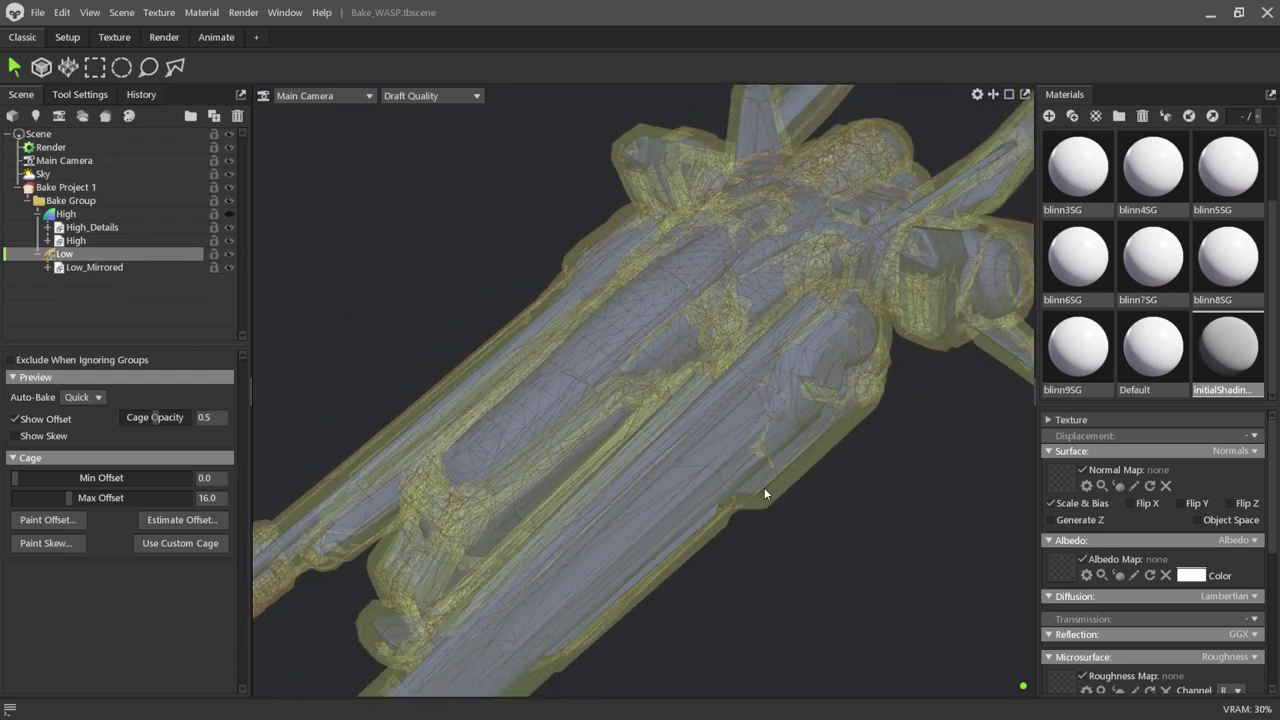
pyautogui.click(816, 559)
pyautogui.click(64, 254)
pyautogui.scroll(2, 800, 560)
pyautogui.click(756, 568)
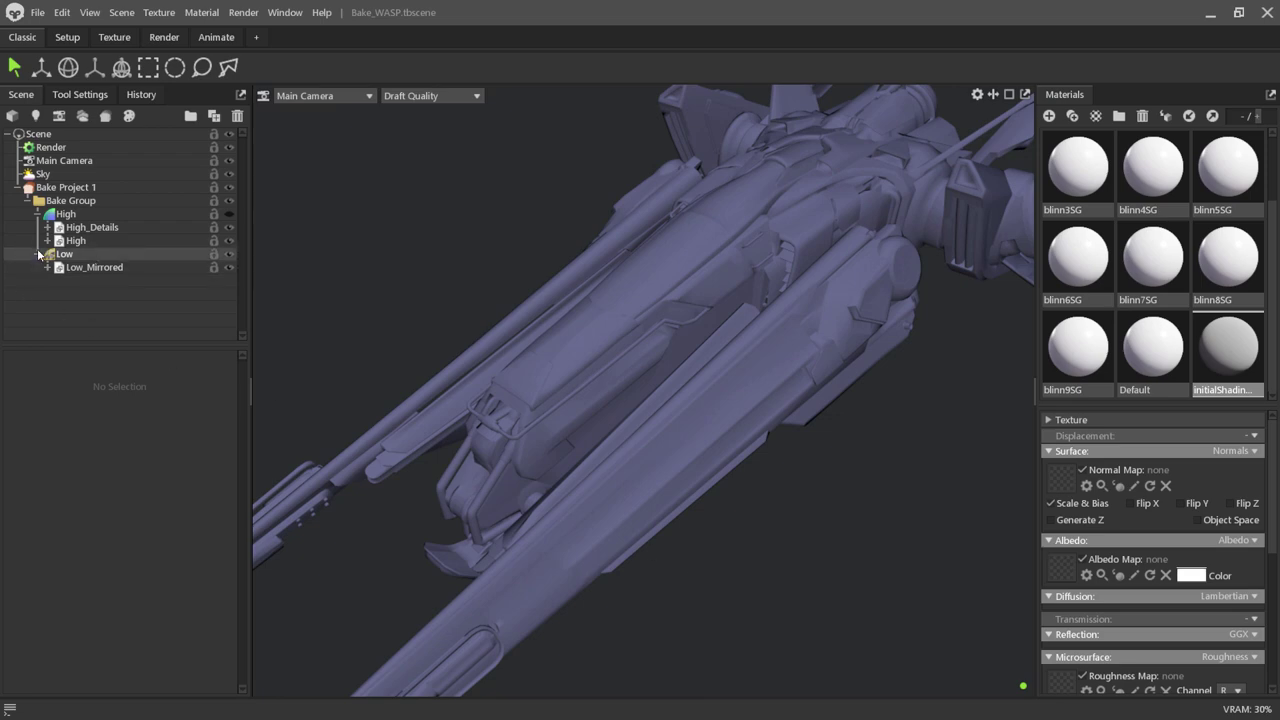
pyautogui.click(70, 256)
# Orbit and zoom around the hull to see how far the 16.0-offset cage extends.
pyautogui.moveTo(742, 535)
pyautogui.mouseDown()
pyautogui.moveTo(712, 561)
pyautogui.moveTo(714, 543)
pyautogui.moveTo(729, 577)
pyautogui.moveTo(851, 537)
pyautogui.moveTo(888, 476)
pyautogui.moveTo(863, 457)
pyautogui.moveTo(794, 485)
pyautogui.moveTo(600, 503)
pyautogui.moveTo(736, 551)
pyautogui.moveTo(674, 571)
pyautogui.moveTo(660, 503)
pyautogui.moveTo(672, 531)
pyautogui.moveTo(849, 570)
pyautogui.moveTo(886, 557)
pyautogui.moveTo(951, 499)
pyautogui.mouseUp()
pyautogui.scroll(-3, 898, 471)
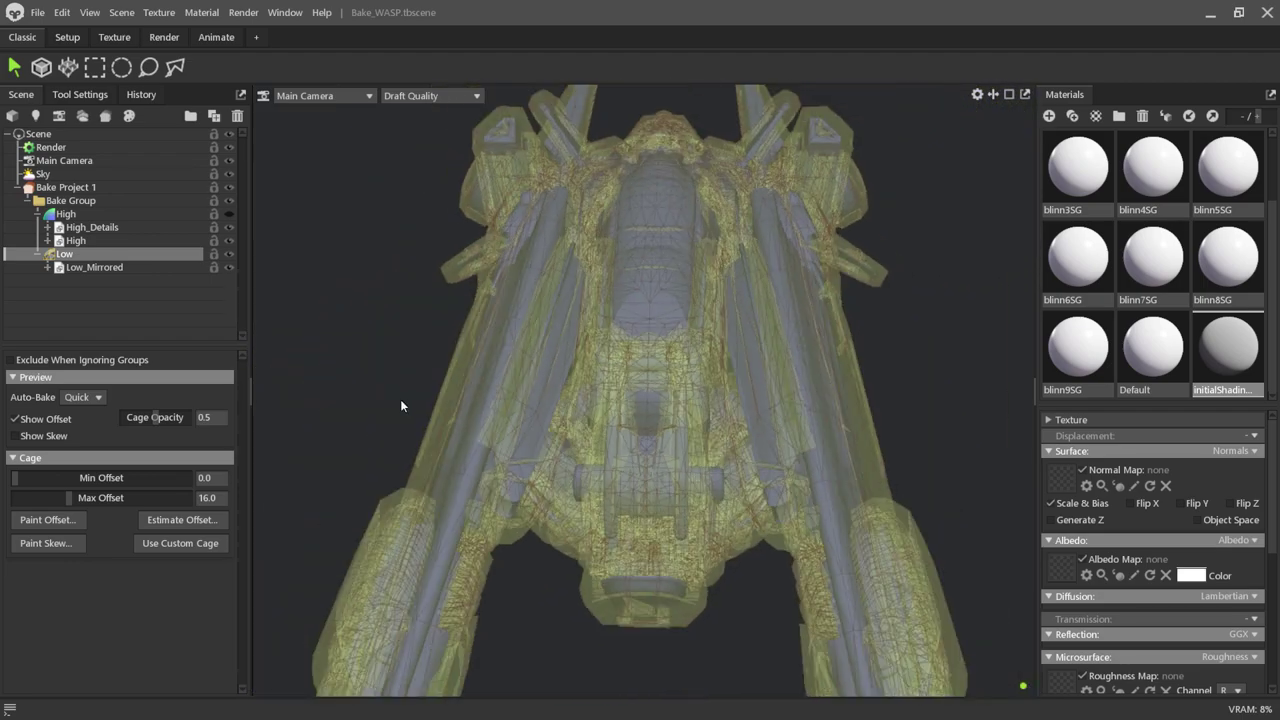
pyautogui.moveTo(843, 540)
pyautogui.mouseDown()
pyautogui.moveTo(920, 520)
pyautogui.moveTo(831, 620)
pyautogui.moveTo(870, 590)
pyautogui.moveTo(696, 511)
pyautogui.mouseUp()
pyautogui.scroll(3, 589, 489)
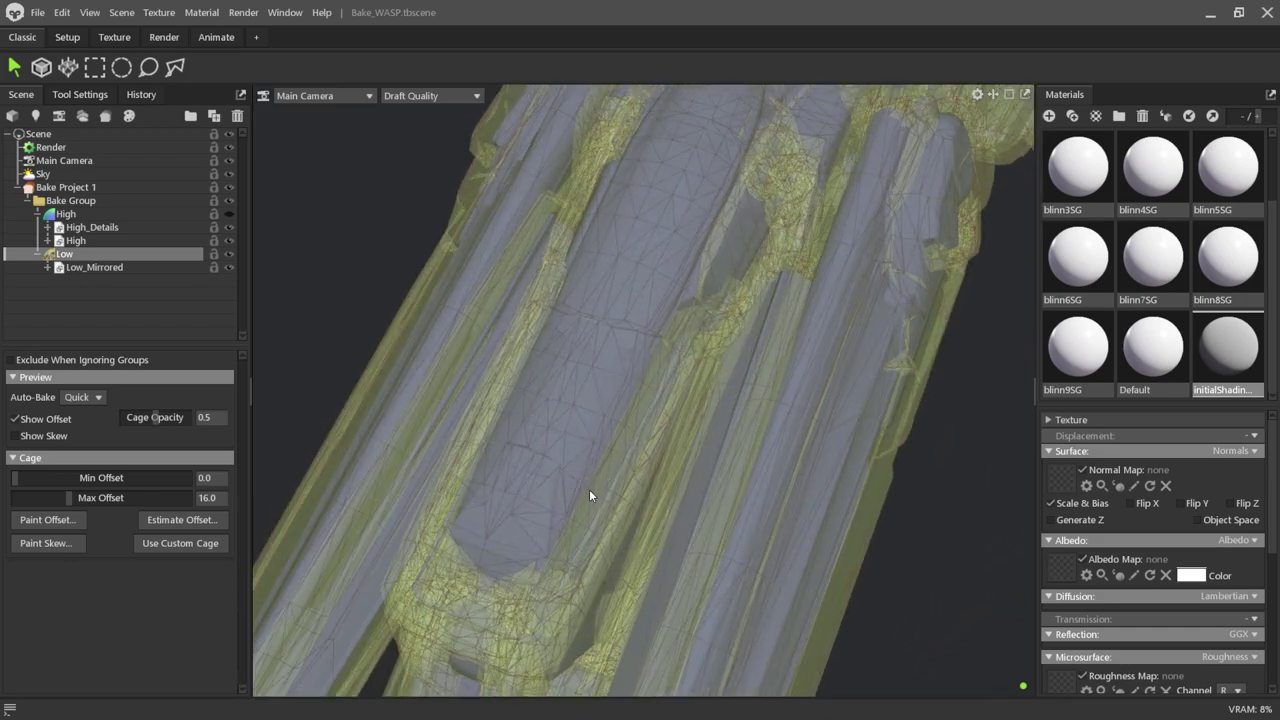
pyautogui.scroll(-3, 589, 489)
pyautogui.moveTo(594, 500)
pyautogui.mouseDown()
pyautogui.moveTo(748, 563)
pyautogui.moveTo(706, 480)
pyautogui.moveTo(626, 502)
pyautogui.moveTo(586, 576)
pyautogui.moveTo(788, 285)
pyautogui.moveTo(788, 240)
pyautogui.moveTo(599, 538)
pyautogui.mouseUp()
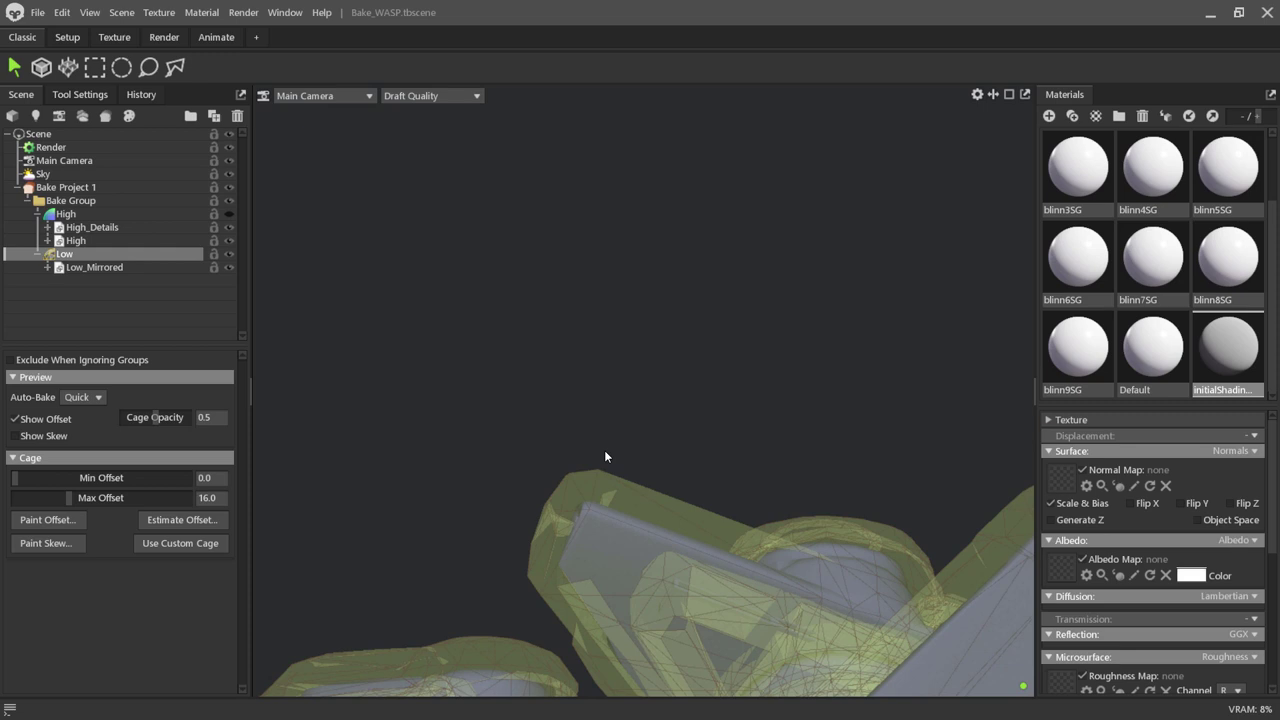
# Lower the Low cage's Max Offset from 16.0 through 8.0 down to 0.0, checking the fit.
pyautogui.moveTo(602, 447); pyautogui.dragTo(614, 429)
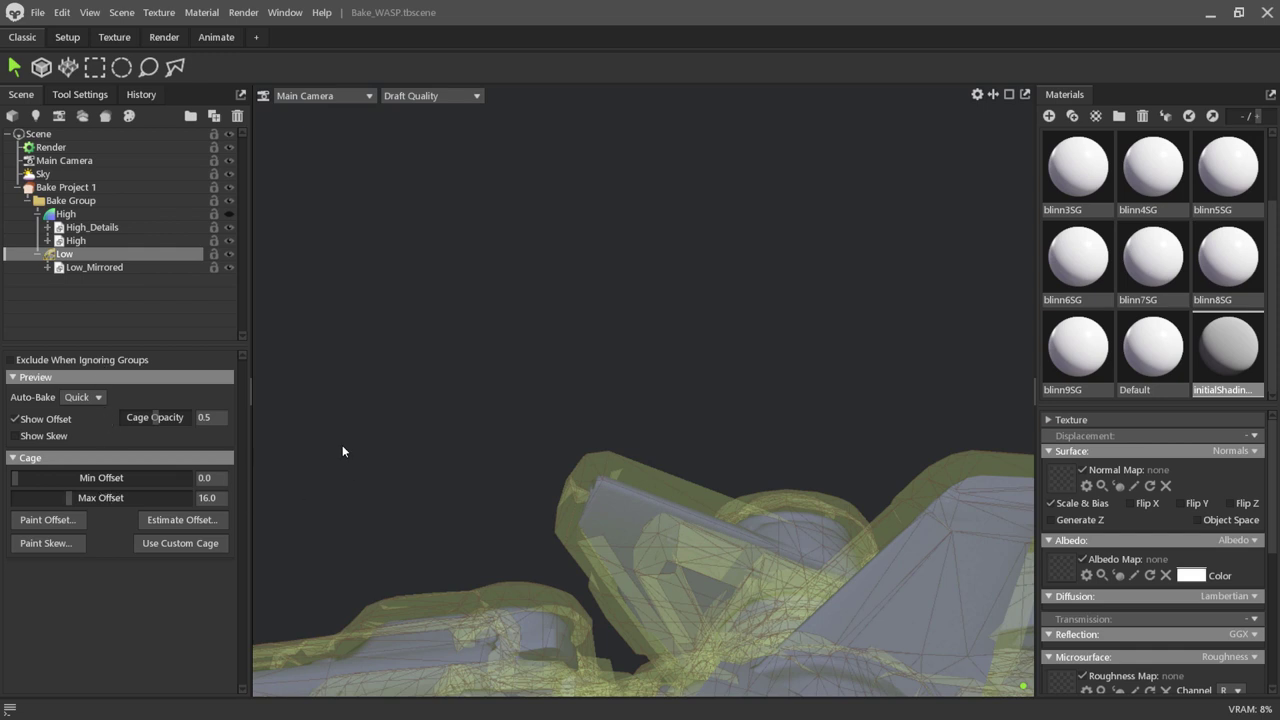
pyautogui.moveTo(68, 498)
pyautogui.mouseDown()
pyautogui.moveTo(45, 498)
pyautogui.moveTo(65, 497)
pyautogui.mouseUp()
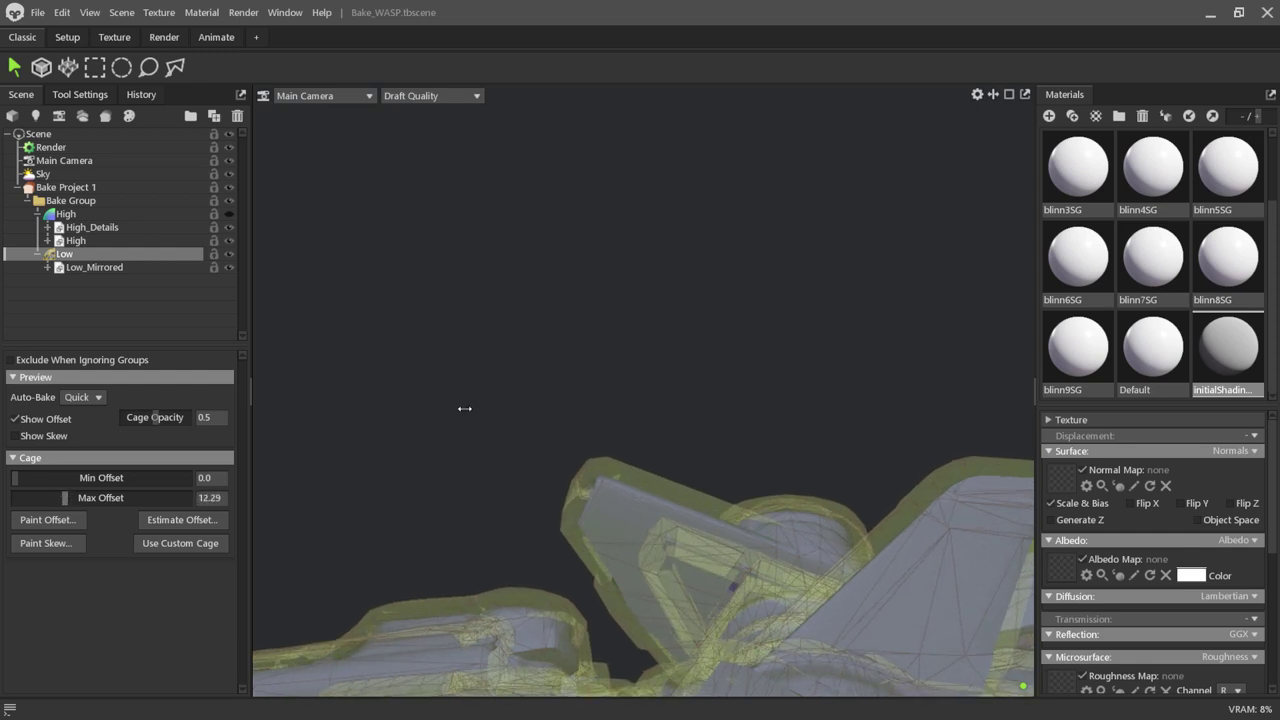
pyautogui.click(500, 528)
pyautogui.moveTo(500, 528)
pyautogui.mouseDown()
pyautogui.moveTo(662, 622)
pyautogui.moveTo(742, 622)
pyautogui.moveTo(736, 337)
pyautogui.moveTo(770, 519)
pyautogui.moveTo(797, 471)
pyautogui.moveTo(696, 458)
pyautogui.moveTo(766, 465)
pyautogui.moveTo(760, 446)
pyautogui.moveTo(414, 437)
pyautogui.mouseUp()
pyautogui.click(62, 256)
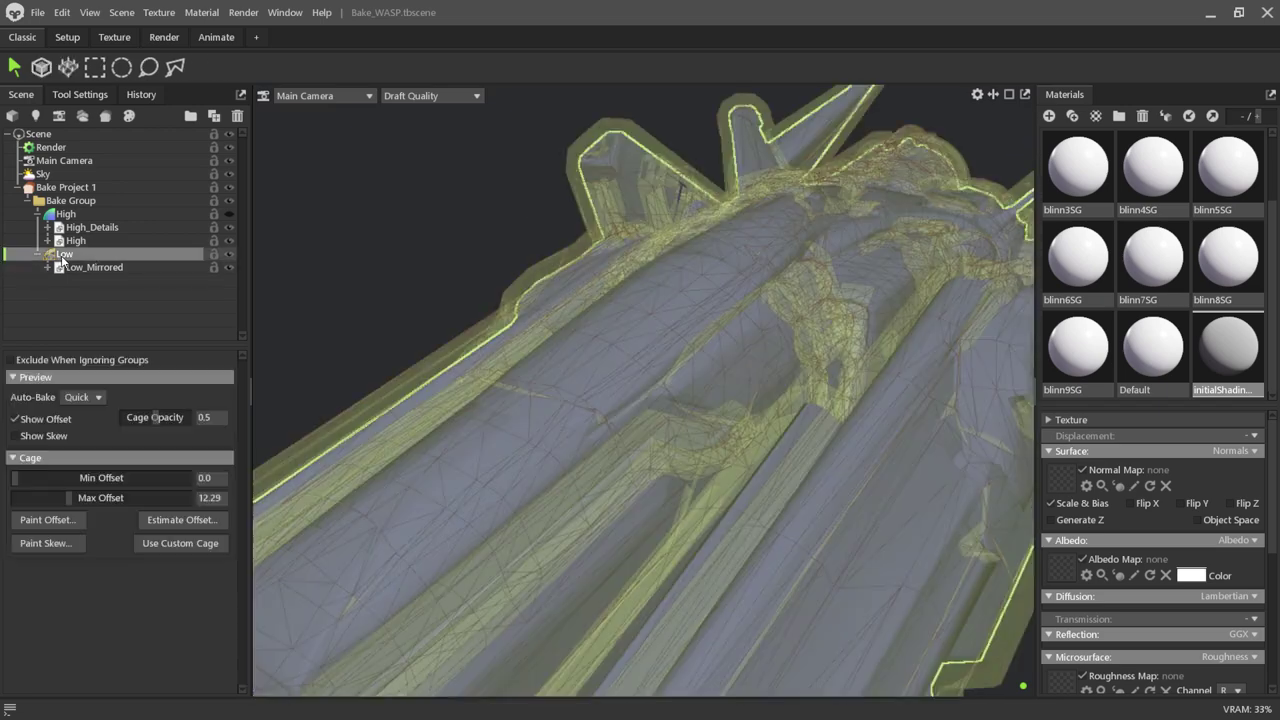
pyautogui.moveTo(68, 499); pyautogui.dragTo(3, 516)
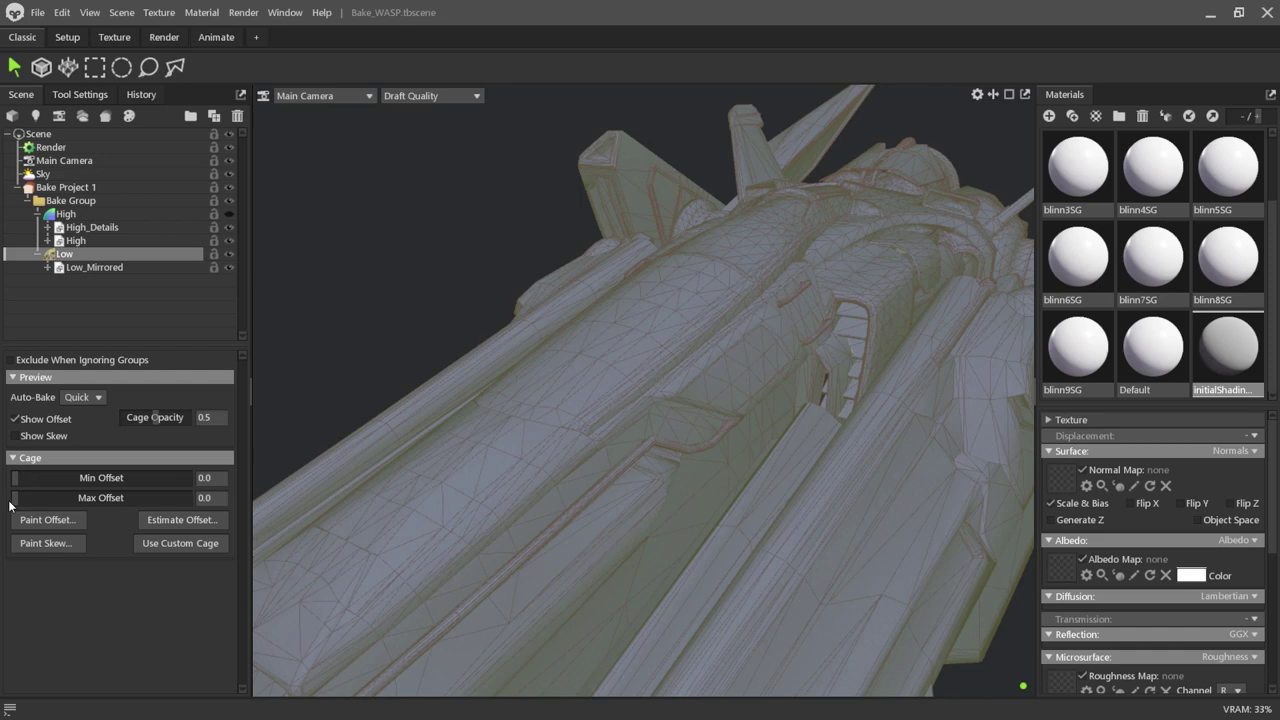
# Nudge the cage Max Offset just above zero and show the high-poly ship over the low mesh.
pyautogui.moveTo(17, 497)
pyautogui.mouseDown()
pyautogui.moveTo(61, 497)
pyautogui.moveTo(0, 525)
pyautogui.mouseUp()
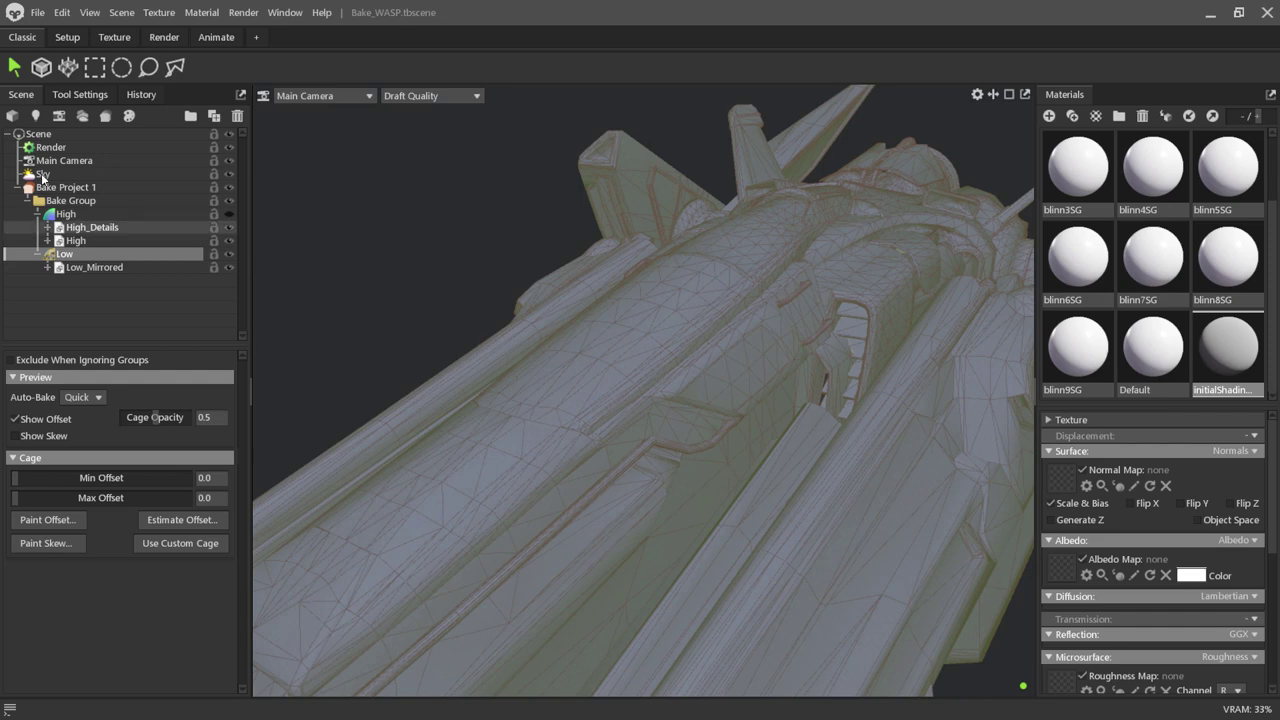
pyautogui.click(228, 214)
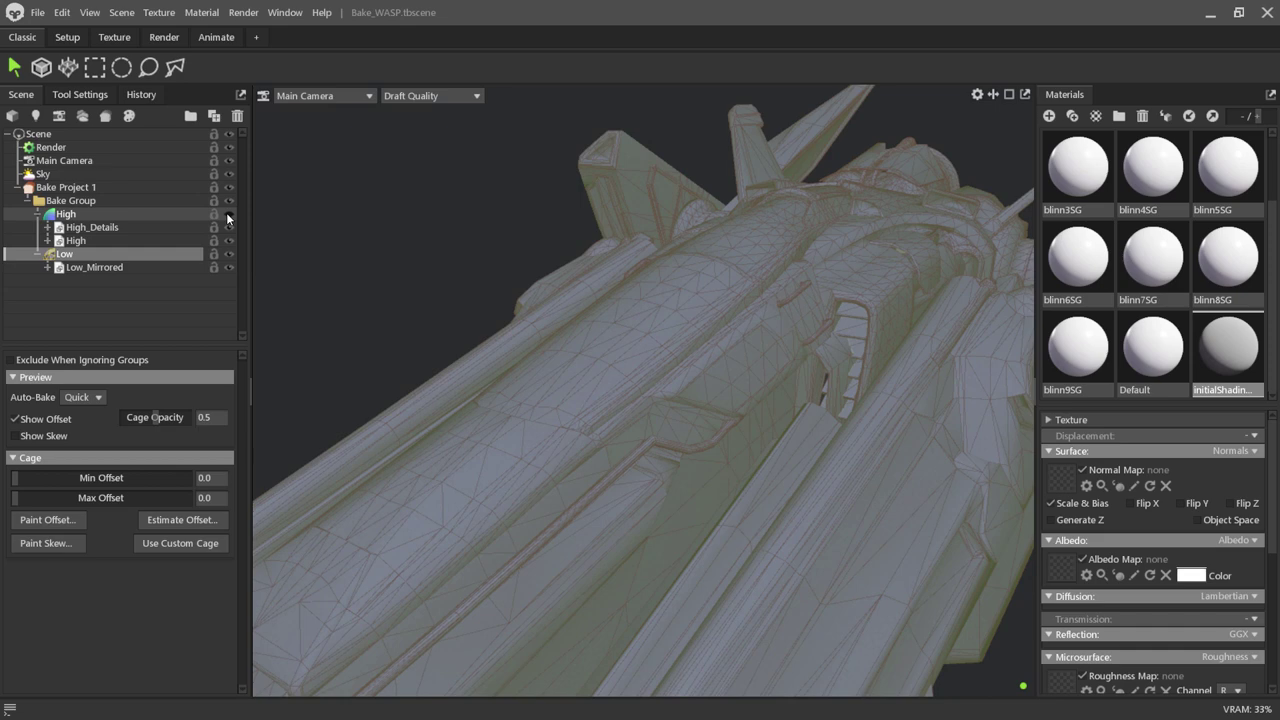
pyautogui.click(90, 291)
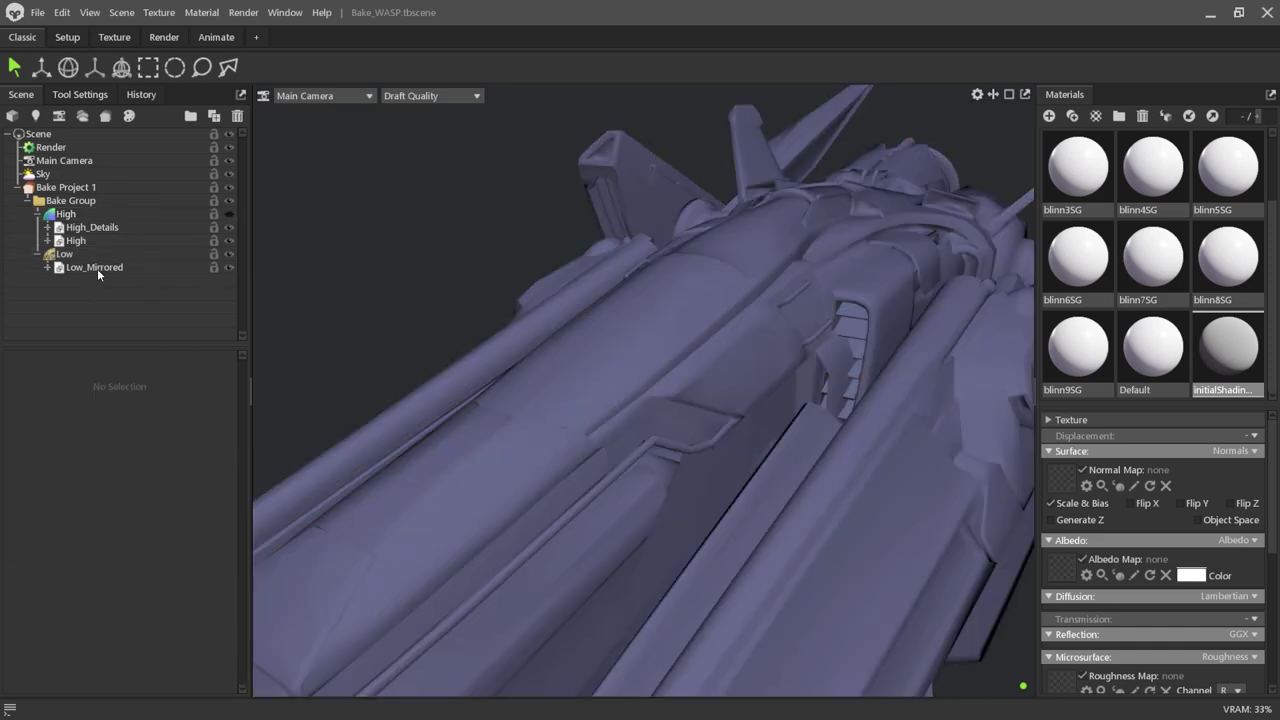
pyautogui.click(228, 215)
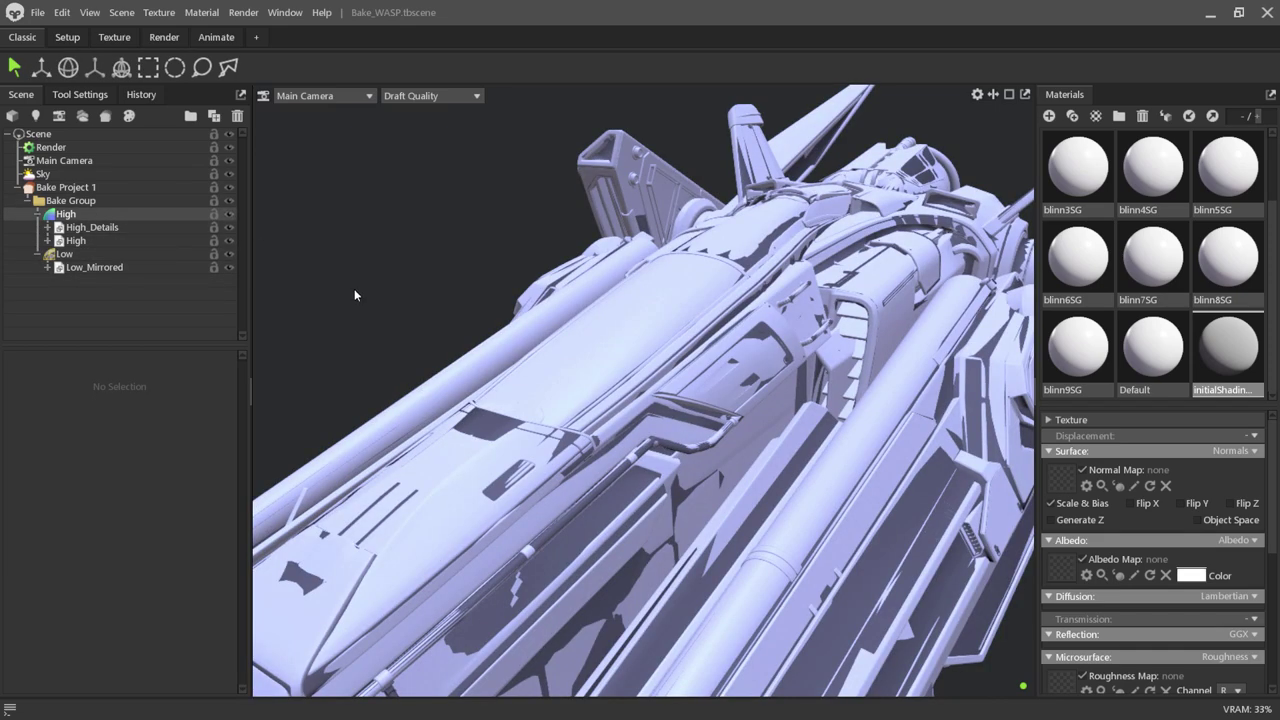
pyautogui.moveTo(350, 291); pyautogui.dragTo(458, 354)
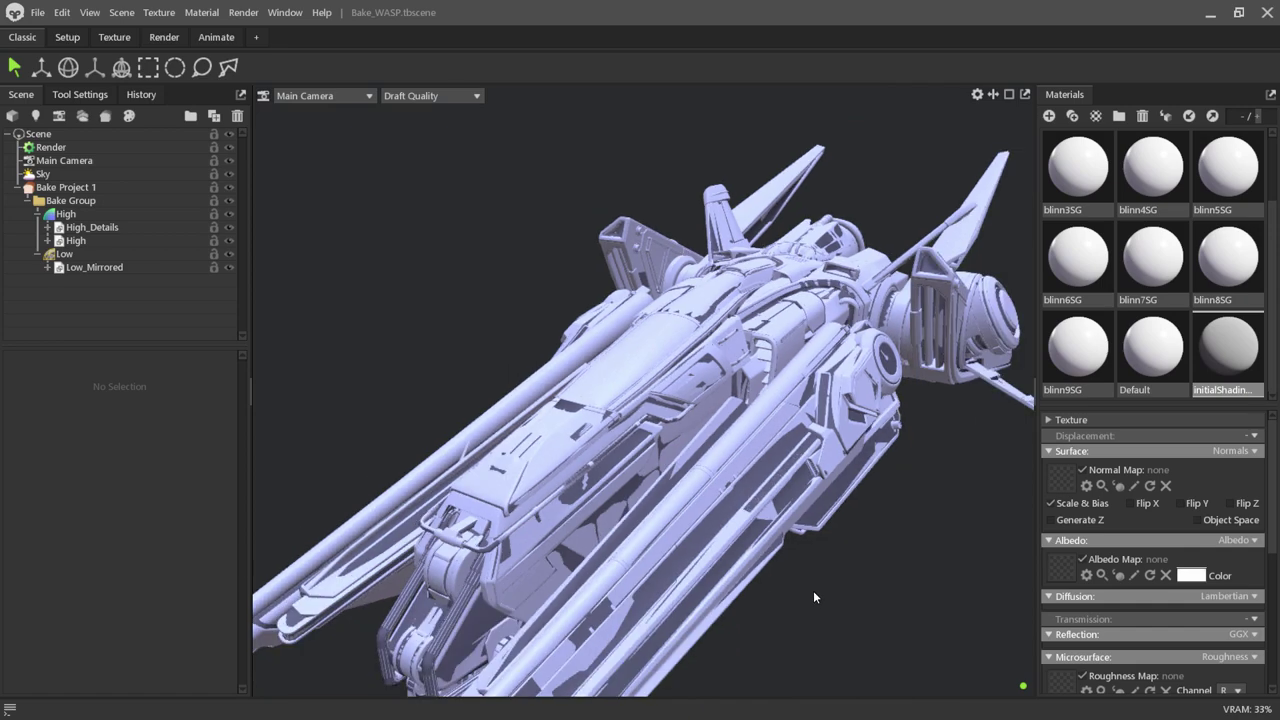
pyautogui.moveTo(820, 604)
pyautogui.mouseDown()
pyautogui.moveTo(441, 386)
pyautogui.moveTo(750, 457)
pyautogui.moveTo(520, 400)
pyautogui.mouseUp()
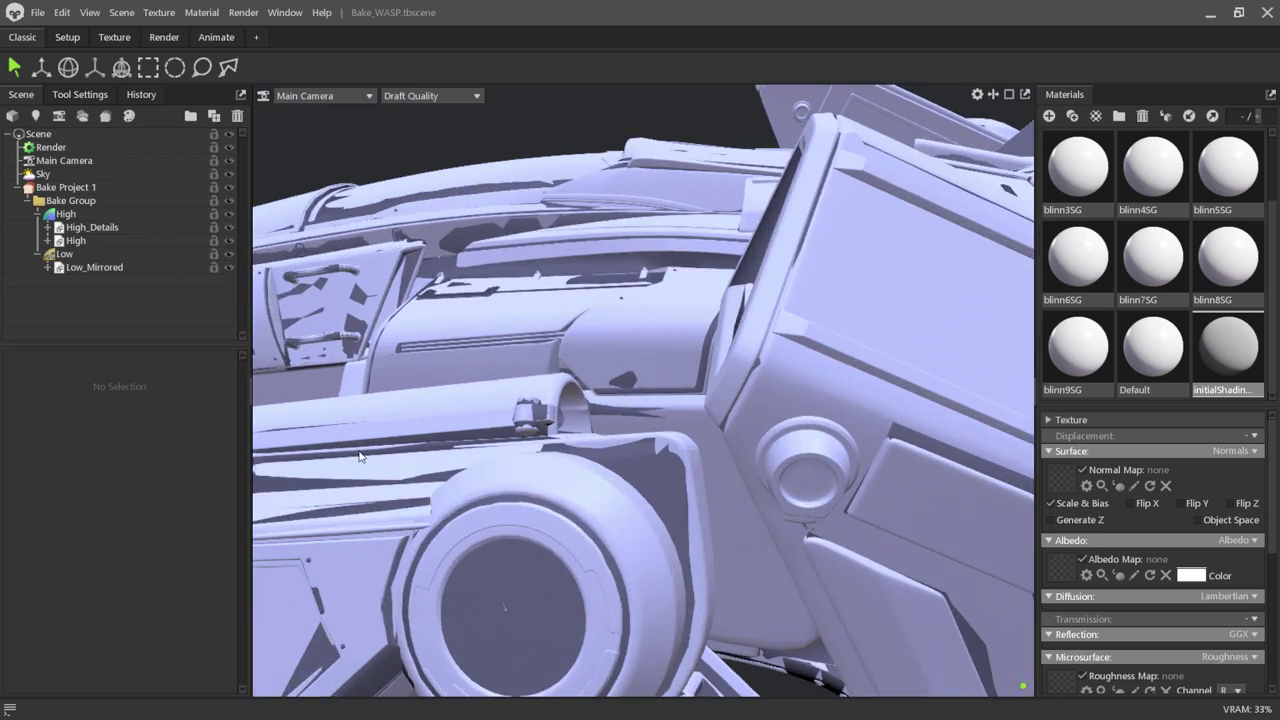
# Toggle the high-poly ship off and on to compare it with the low mesh, leaving it visible.
pyautogui.click(229, 214)
pyautogui.moveTo(640, 390)
pyautogui.mouseDown()
pyautogui.moveTo(715, 410)
pyautogui.moveTo(624, 451)
pyautogui.moveTo(580, 432)
pyautogui.moveTo(636, 426)
pyautogui.moveTo(544, 441)
pyautogui.moveTo(475, 418)
pyautogui.moveTo(620, 421)
pyautogui.moveTo(600, 311)
pyautogui.moveTo(518, 254)
pyautogui.moveTo(611, 314)
pyautogui.moveTo(605, 350)
pyautogui.mouseUp()
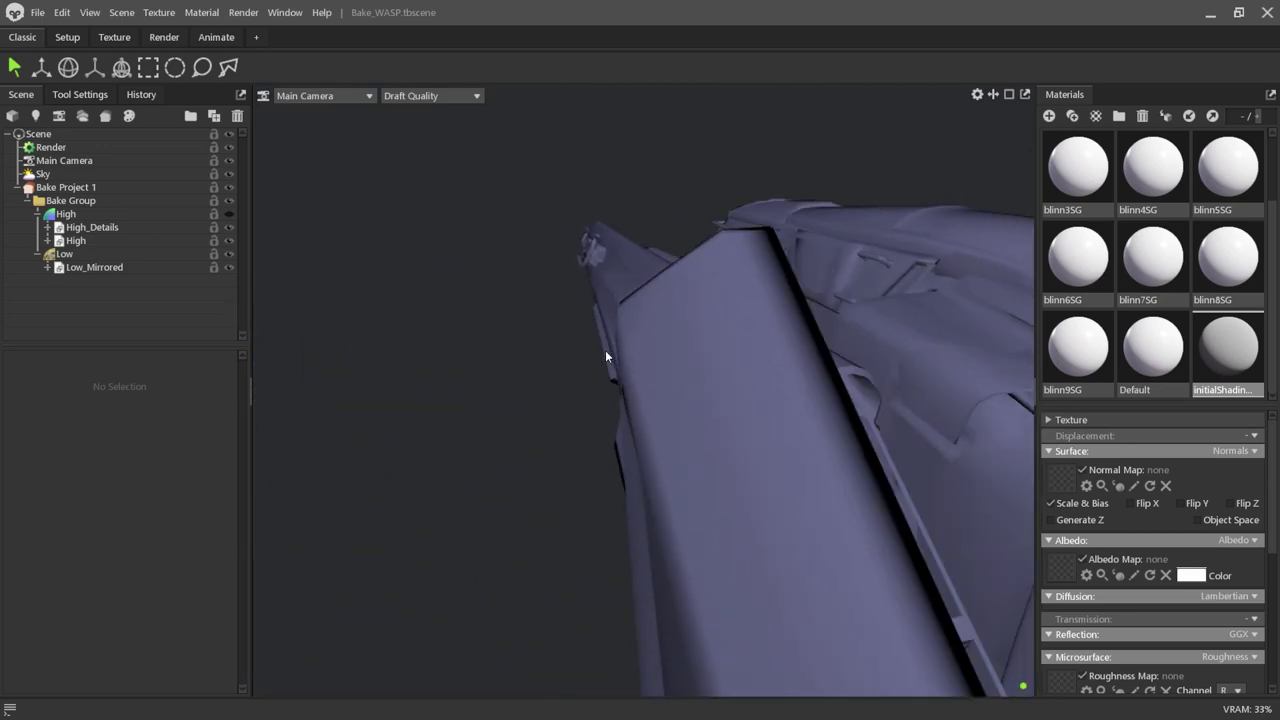
pyautogui.click(229, 214)
pyautogui.click(228, 214)
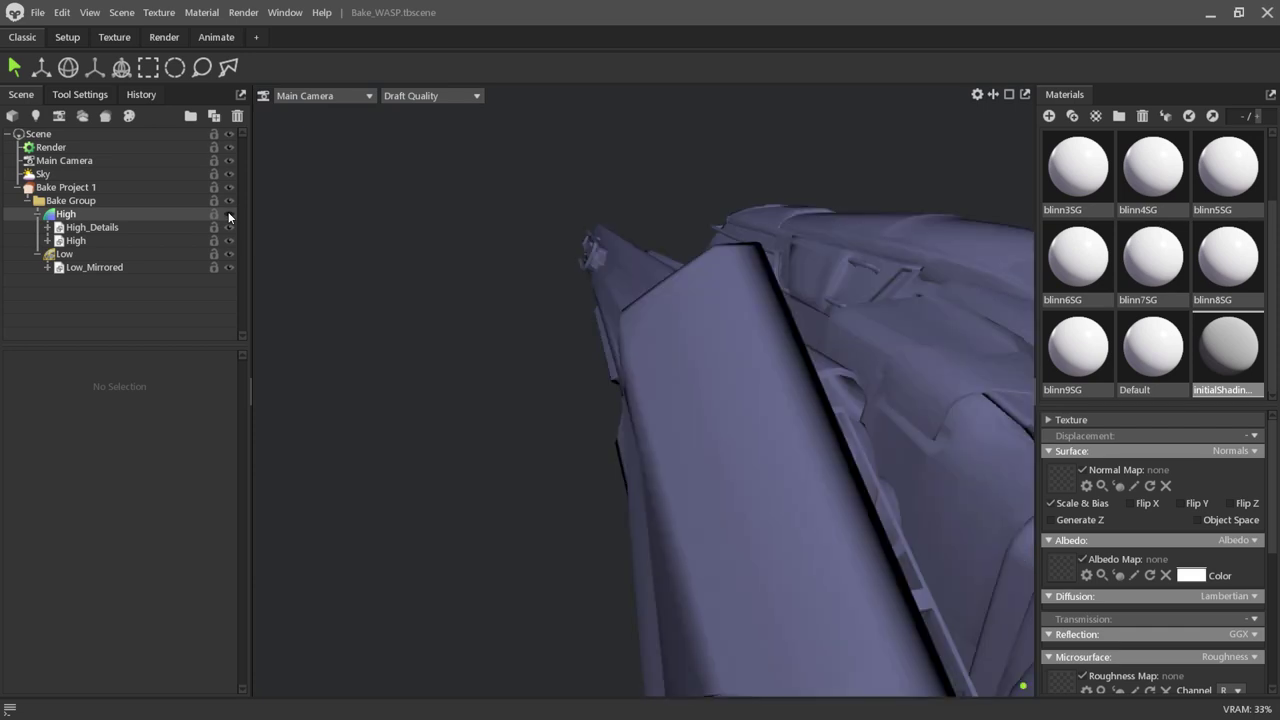
pyautogui.click(228, 214)
pyautogui.moveTo(592, 354); pyautogui.dragTo(535, 298)
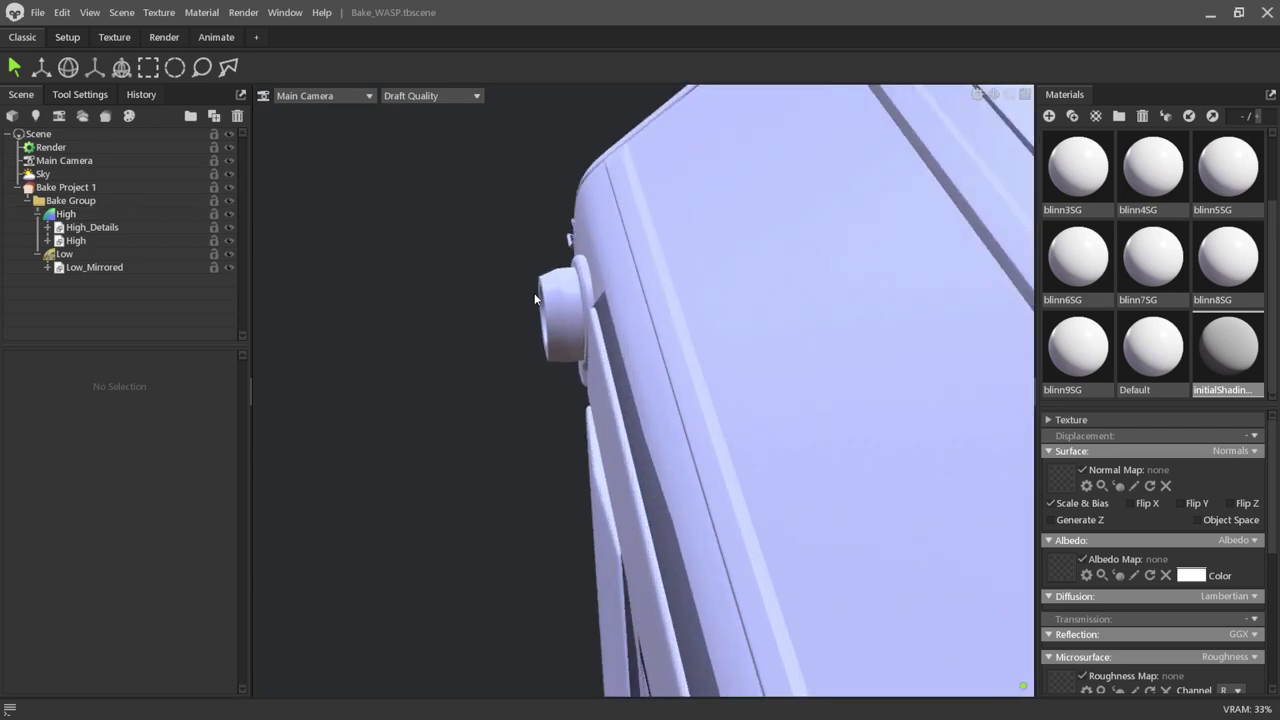
# Inspect the PolyPipe_40 part, hide and re-show the High group, then select Low to show its cage settings.
pyautogui.click(550, 299)
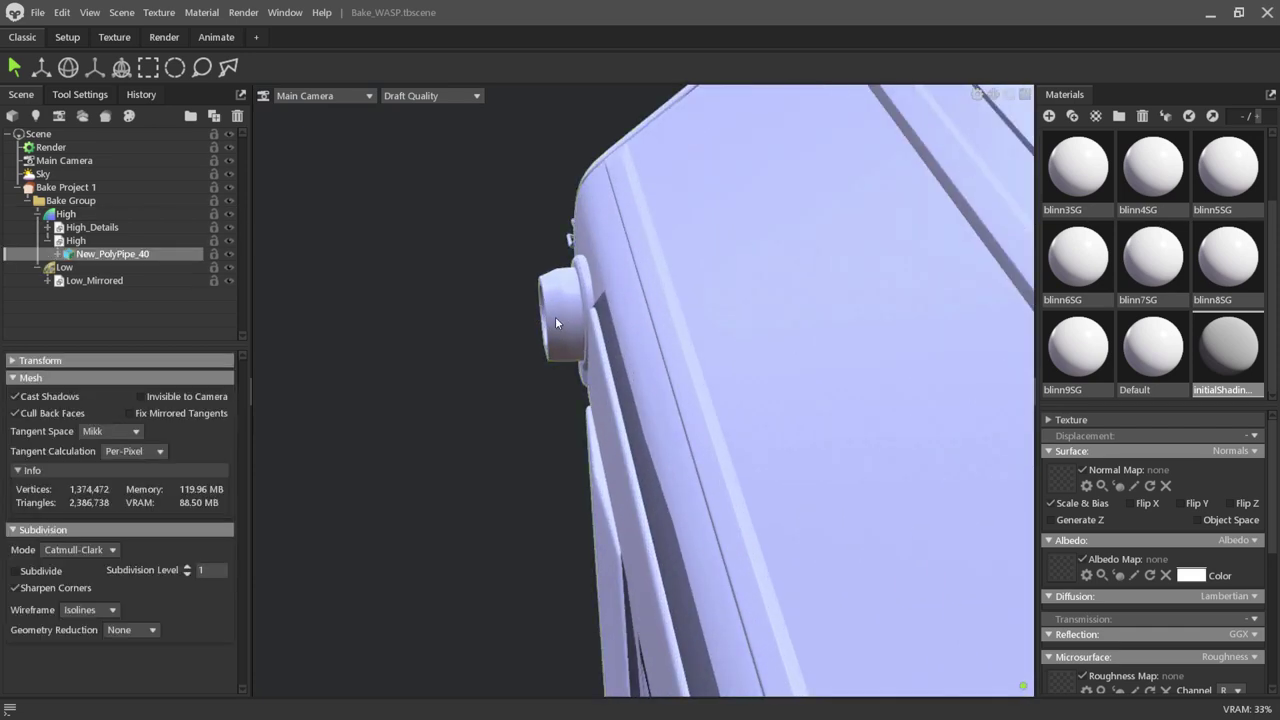
pyautogui.moveTo(569, 311)
pyautogui.mouseDown()
pyautogui.moveTo(555, 303)
pyautogui.moveTo(583, 312)
pyautogui.mouseUp()
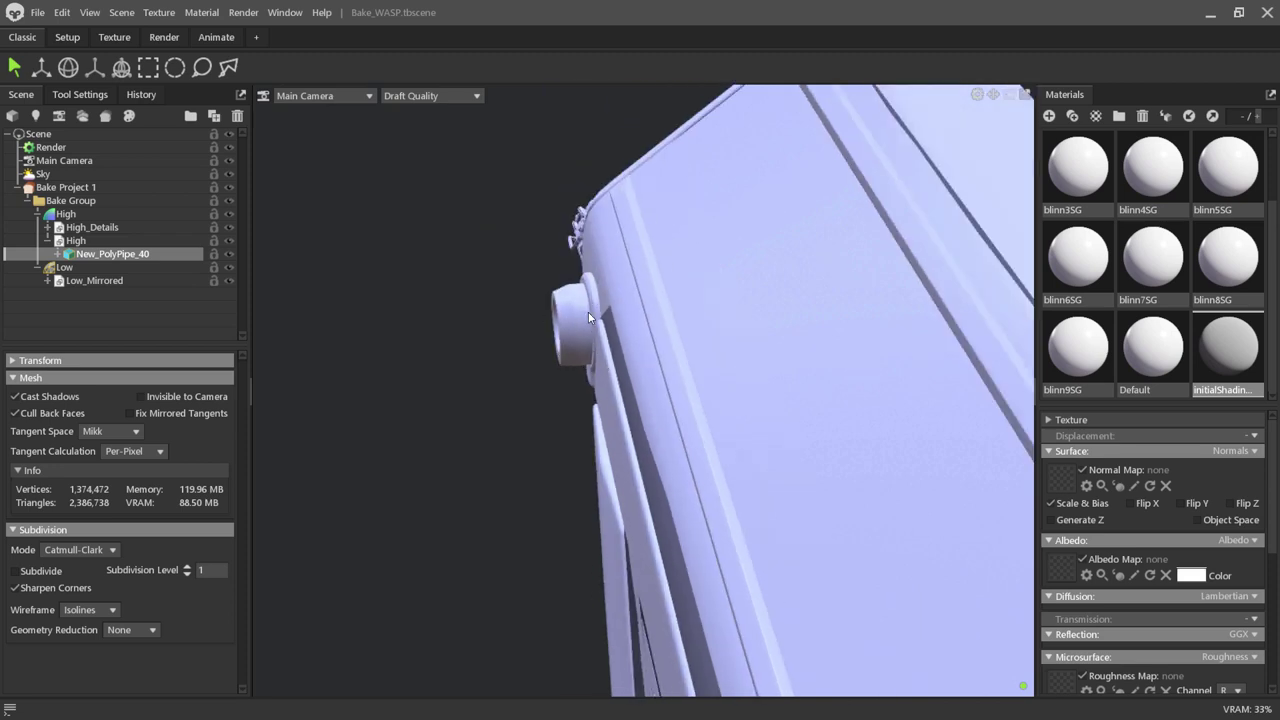
pyautogui.click(229, 216)
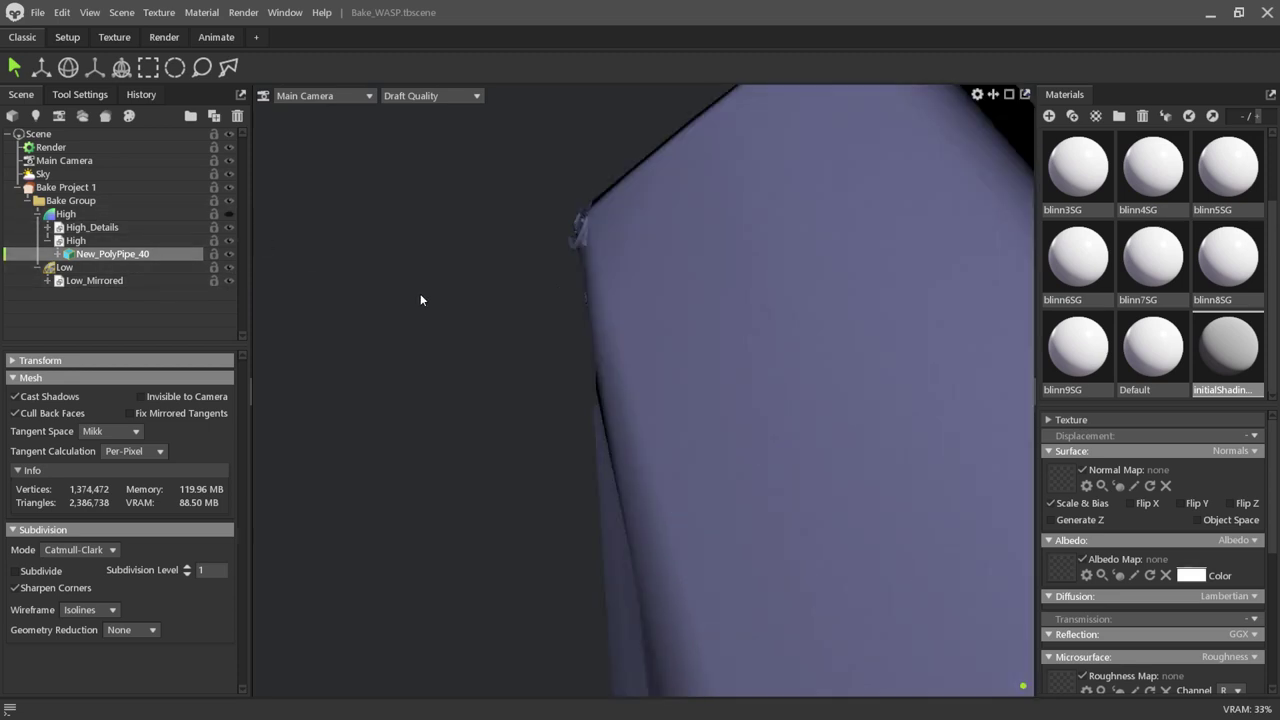
pyautogui.moveTo(633, 341)
pyautogui.mouseDown()
pyautogui.moveTo(653, 310)
pyautogui.moveTo(611, 338)
pyautogui.moveTo(573, 321)
pyautogui.mouseUp()
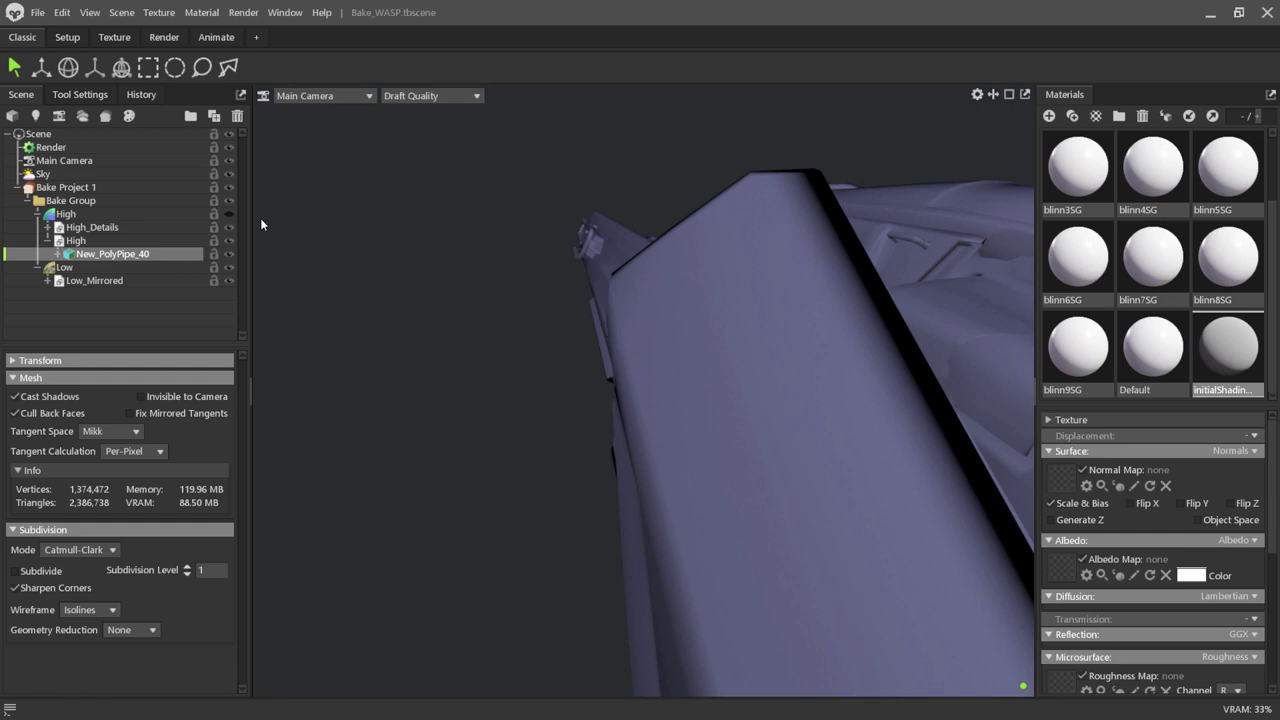
pyautogui.click(229, 214)
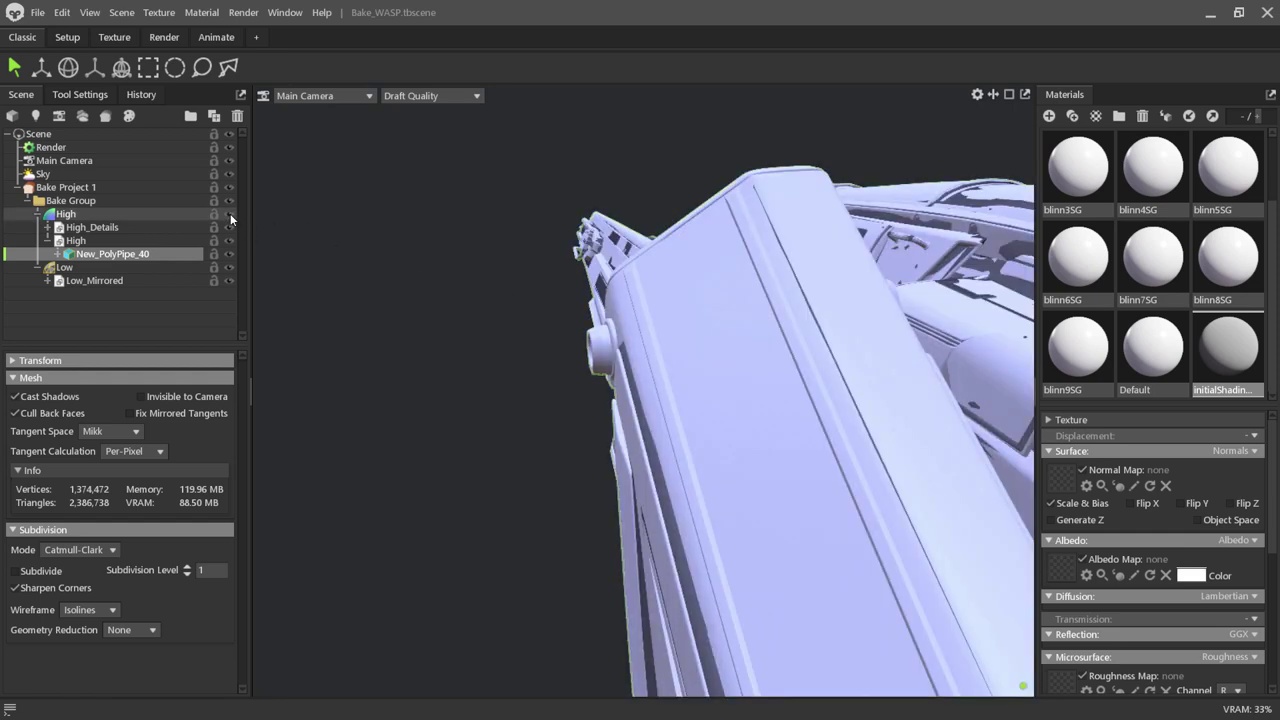
pyautogui.click(66, 268)
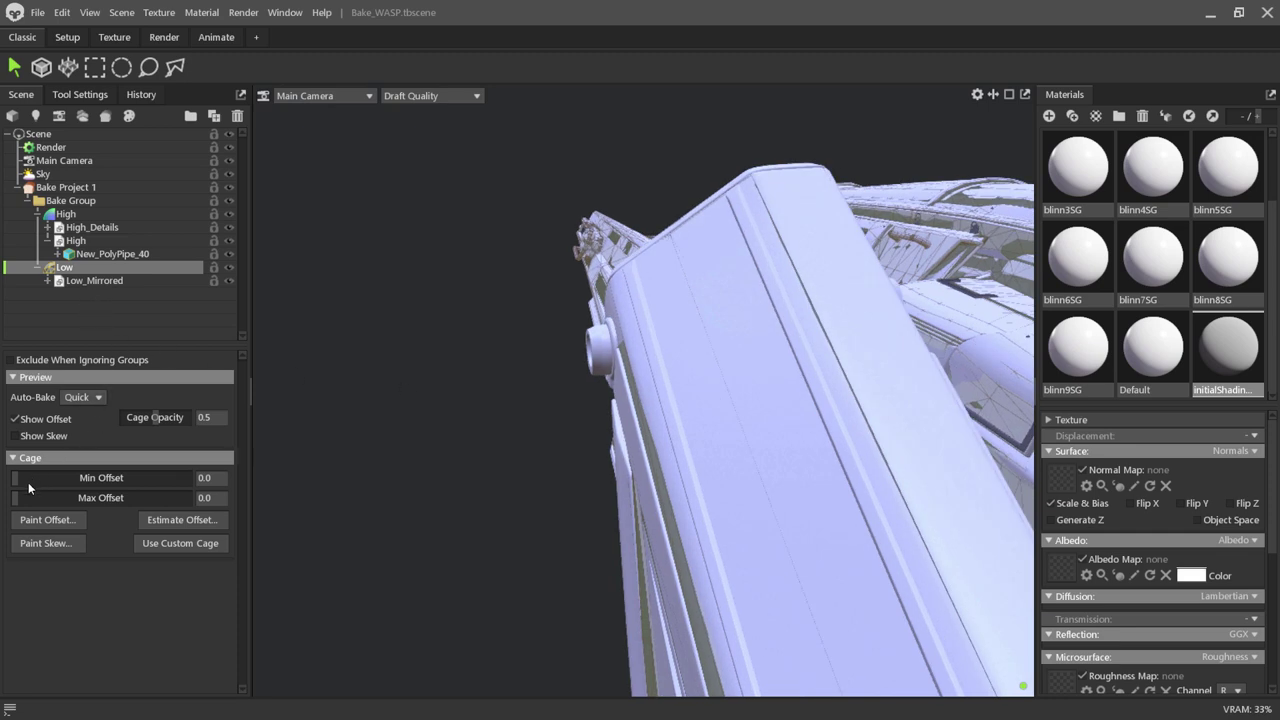
# Raise the Low cage's Max Offset to 1.849 and inspect the cage around the hull ring.
pyautogui.moveTo(18, 498)
pyautogui.mouseDown()
pyautogui.moveTo(63, 498)
pyautogui.moveTo(59, 516)
pyautogui.mouseUp()
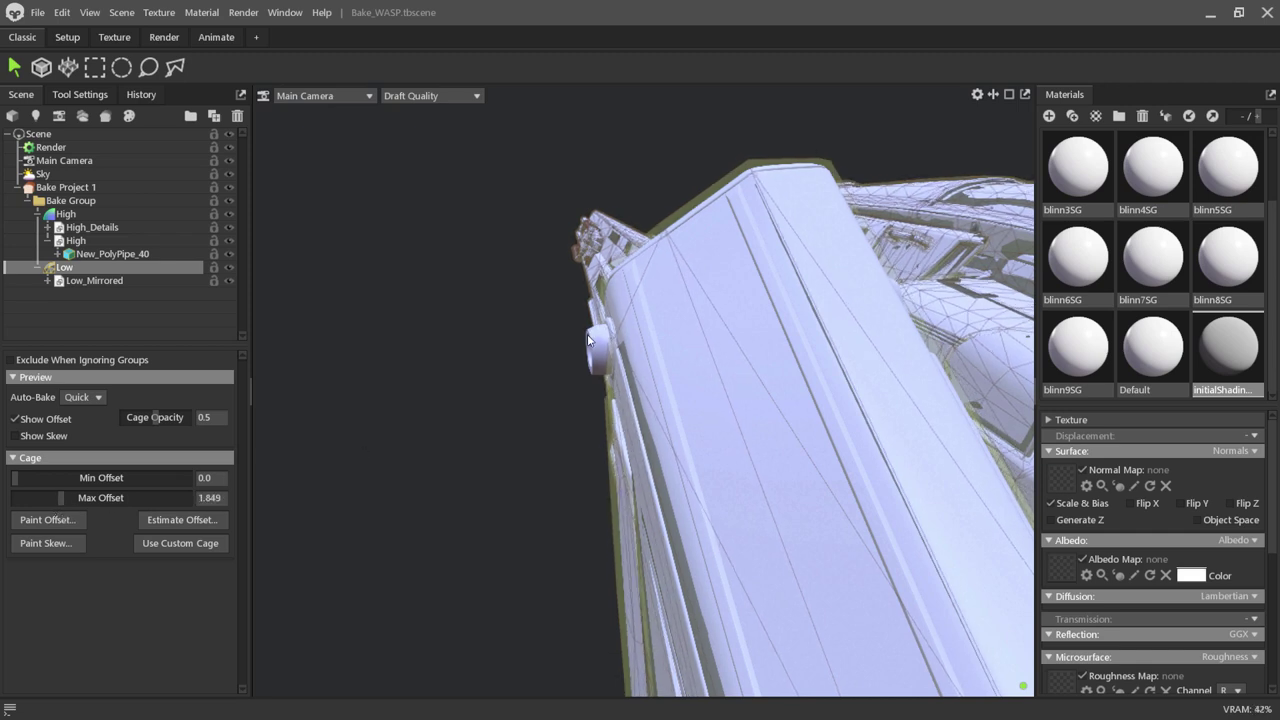
pyautogui.scroll(1, 587, 334)
pyautogui.scroll(1, 572, 309)
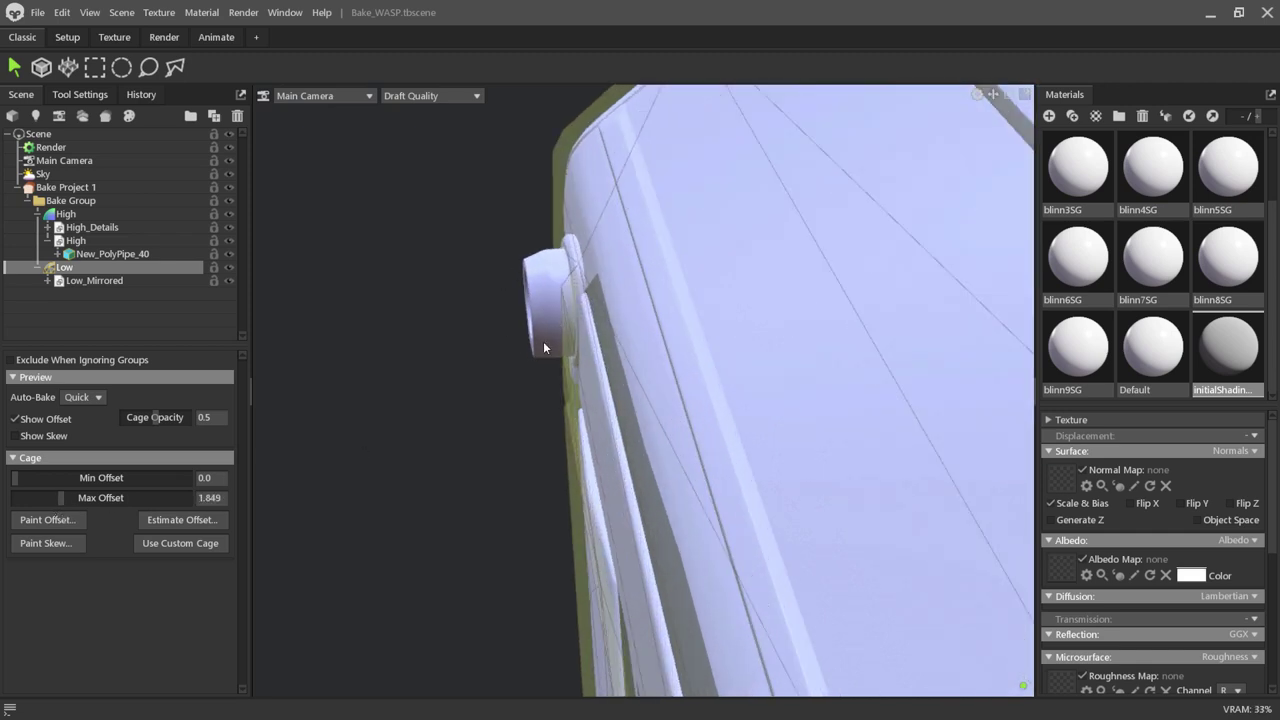
pyautogui.moveTo(501, 364); pyautogui.dragTo(493, 382)
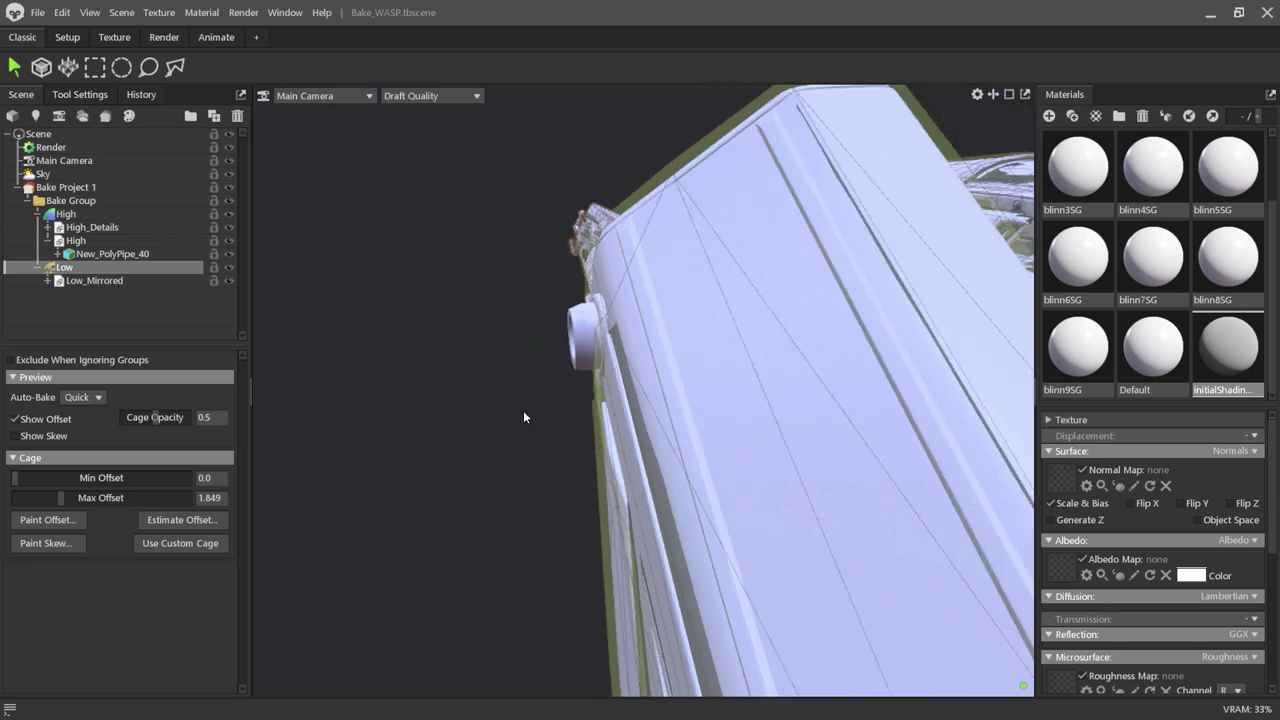
pyautogui.scroll(-2, 530, 411)
pyautogui.scroll(-2, 530, 411)
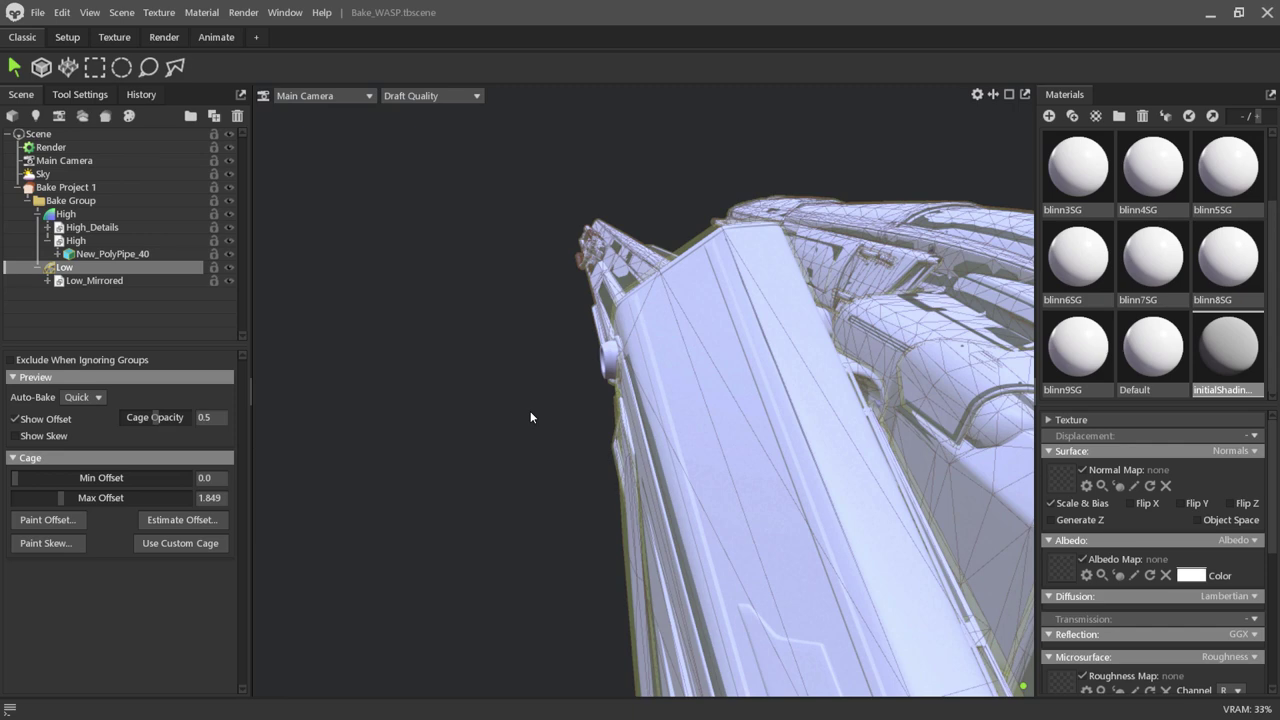
pyautogui.moveTo(493, 382)
pyautogui.mouseDown()
pyautogui.moveTo(634, 522)
pyautogui.moveTo(825, 495)
pyautogui.mouseUp()
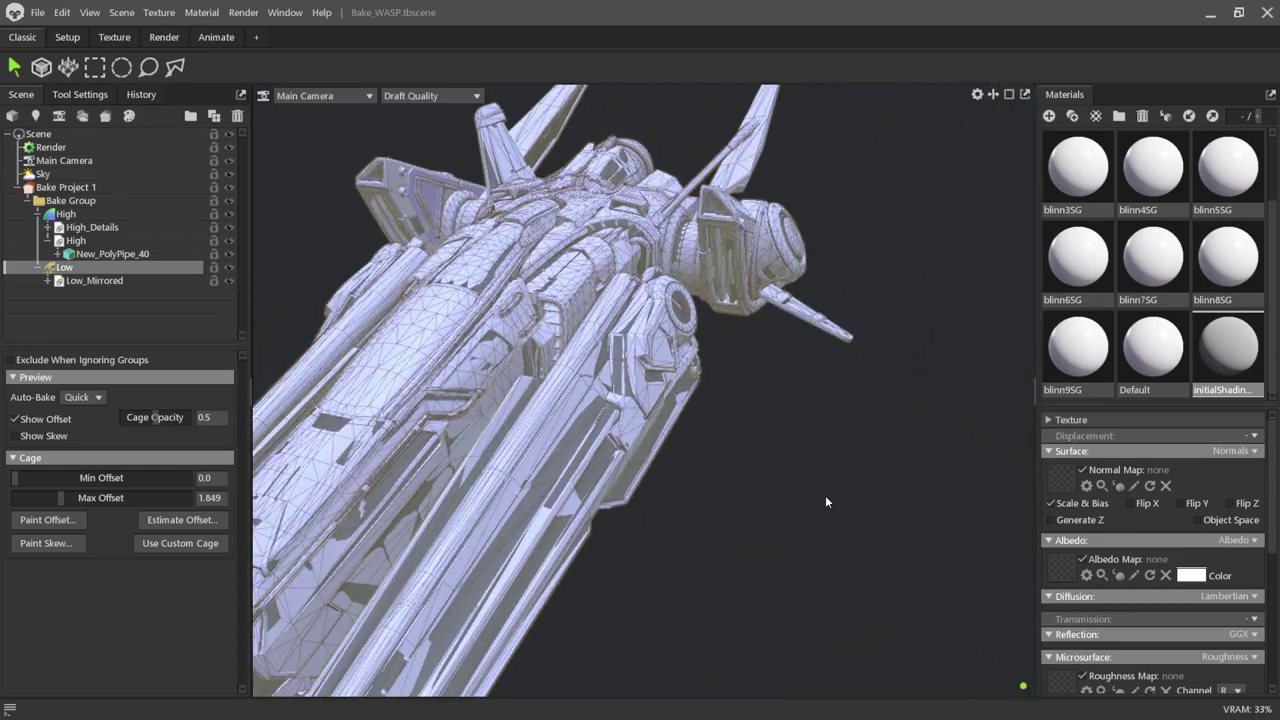
pyautogui.moveTo(695, 280)
pyautogui.mouseDown(button='right')
pyautogui.moveTo(840, 420)
pyautogui.moveTo(787, 453)
pyautogui.mouseUp(button='right')
pyautogui.moveTo(787, 453)
pyautogui.mouseDown()
pyautogui.moveTo(927, 324)
pyautogui.moveTo(721, 536)
pyautogui.moveTo(537, 518)
pyautogui.moveTo(490, 572)
pyautogui.moveTo(583, 536)
pyautogui.moveTo(712, 405)
pyautogui.moveTo(653, 450)
pyautogui.moveTo(607, 428)
pyautogui.moveTo(598, 467)
pyautogui.mouseUp()
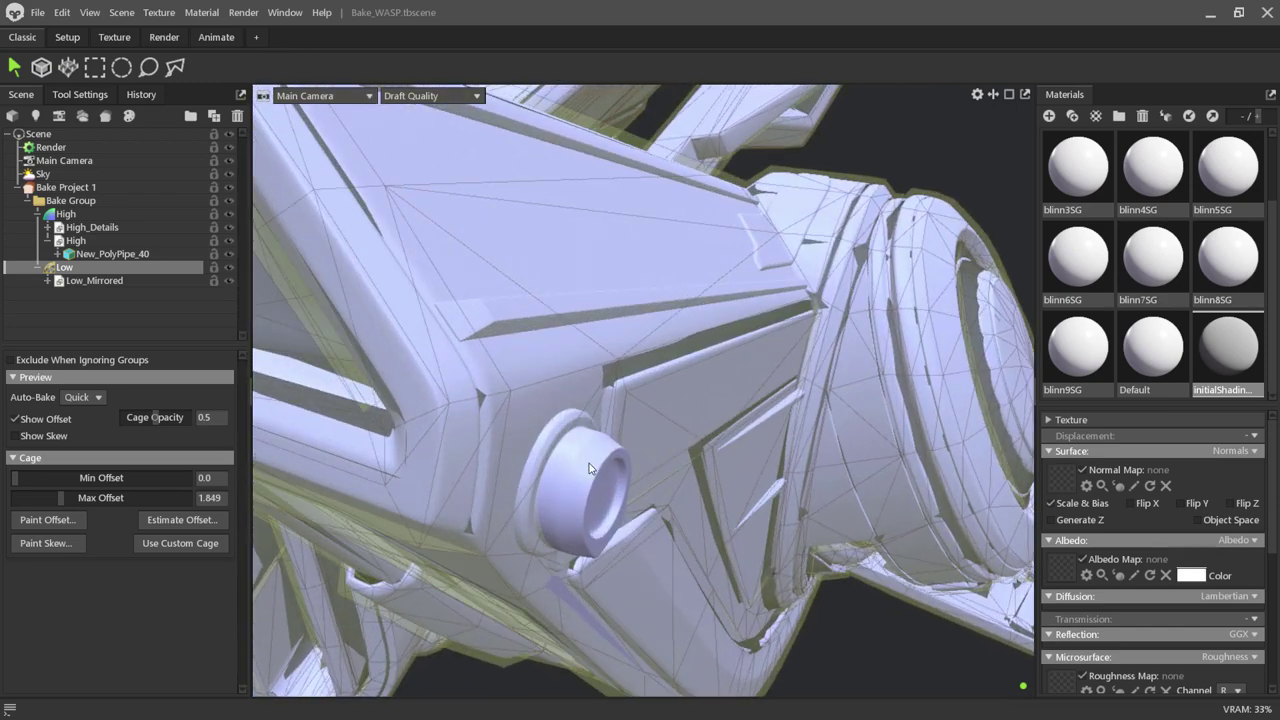
# Set Cage Opacity to 1.0 and view the ship from below and behind.
pyautogui.moveTo(157, 418); pyautogui.dragTo(229, 430)
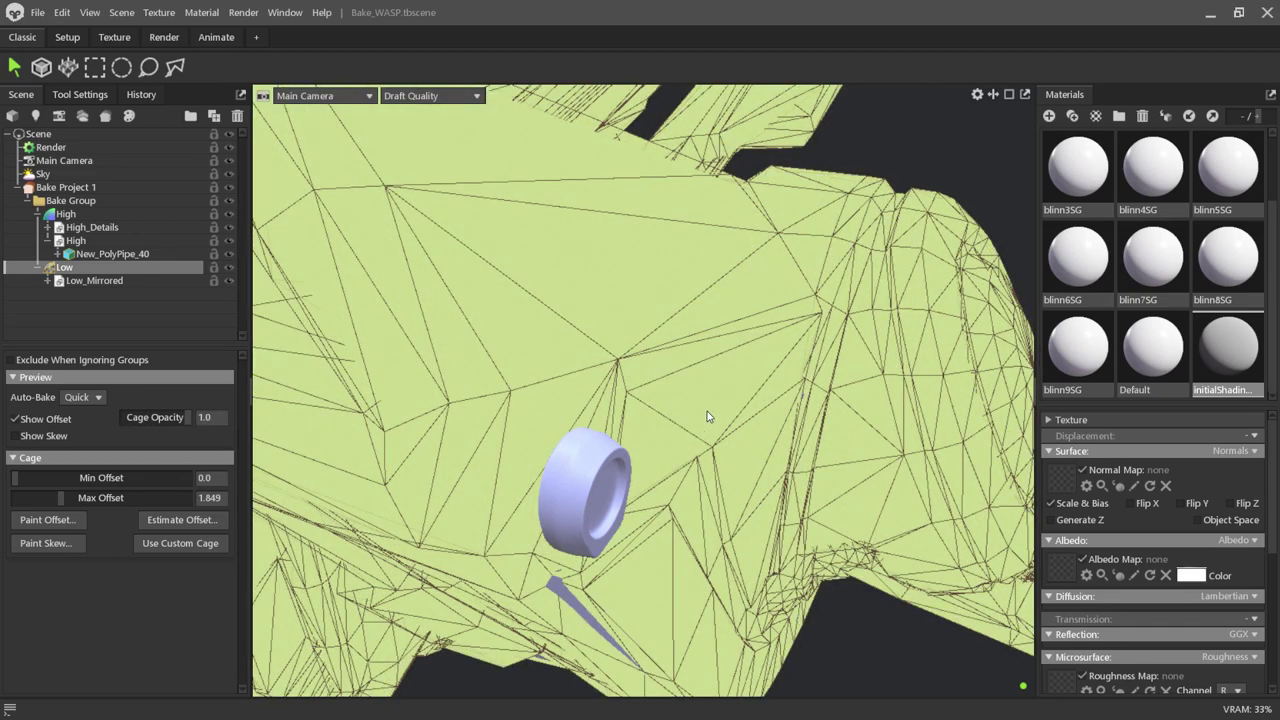
pyautogui.scroll(-3, 707, 411)
pyautogui.scroll(-3, 707, 411)
pyautogui.scroll(-3, 707, 411)
pyautogui.scroll(-1, 707, 413)
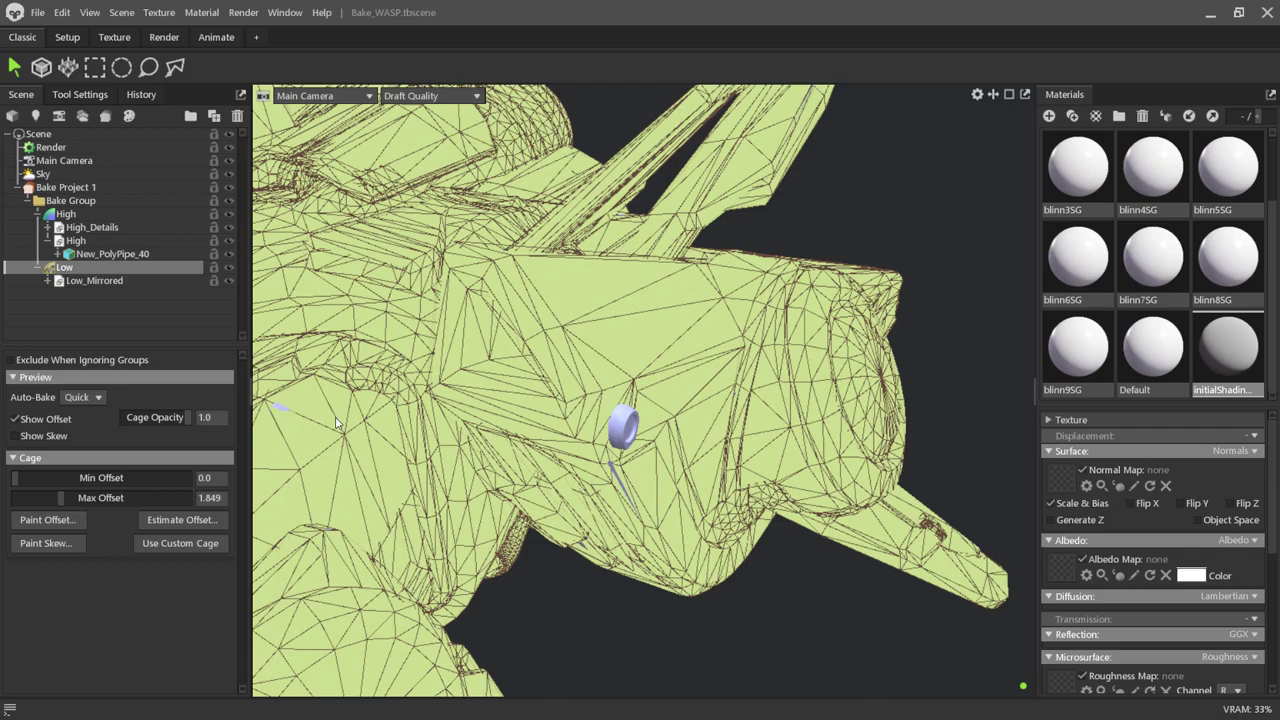
pyautogui.moveTo(714, 473); pyautogui.dragTo(712, 484)
pyautogui.moveTo(607, 531); pyautogui.dragTo(796, 538)
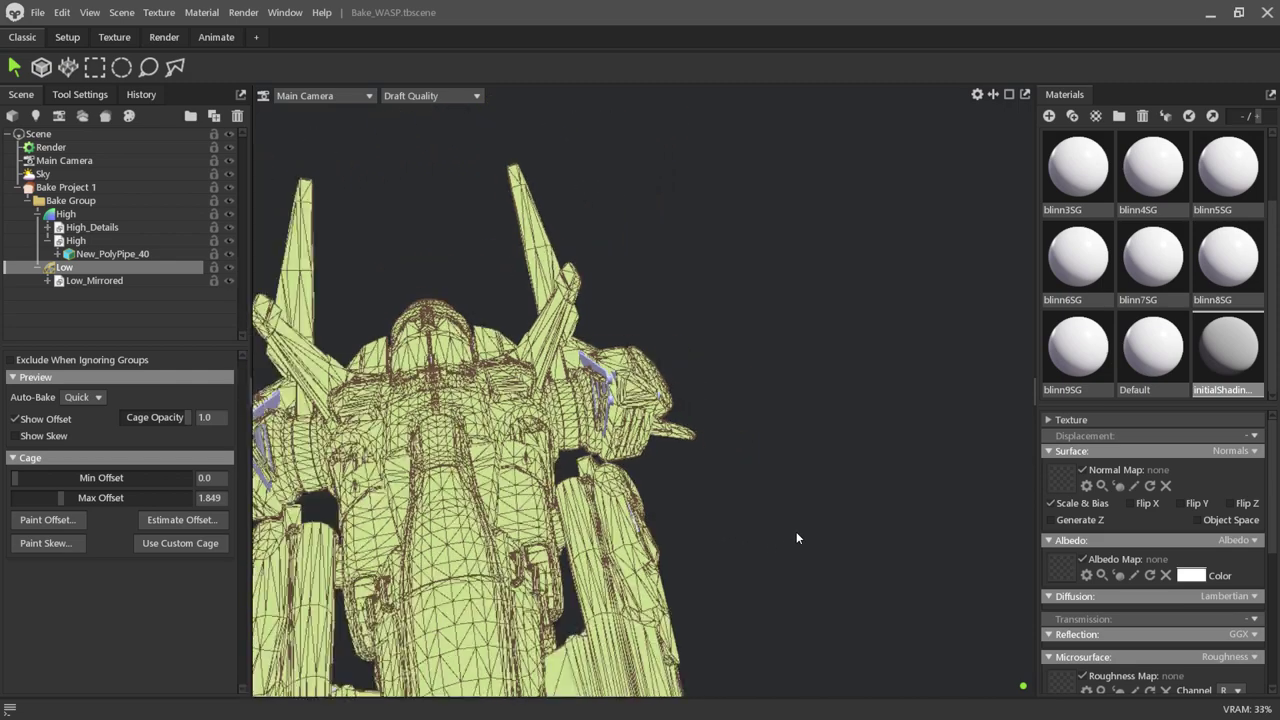
# Reselect the low-poly object and check the opaque cage from a side view.
pyautogui.click(826, 521)
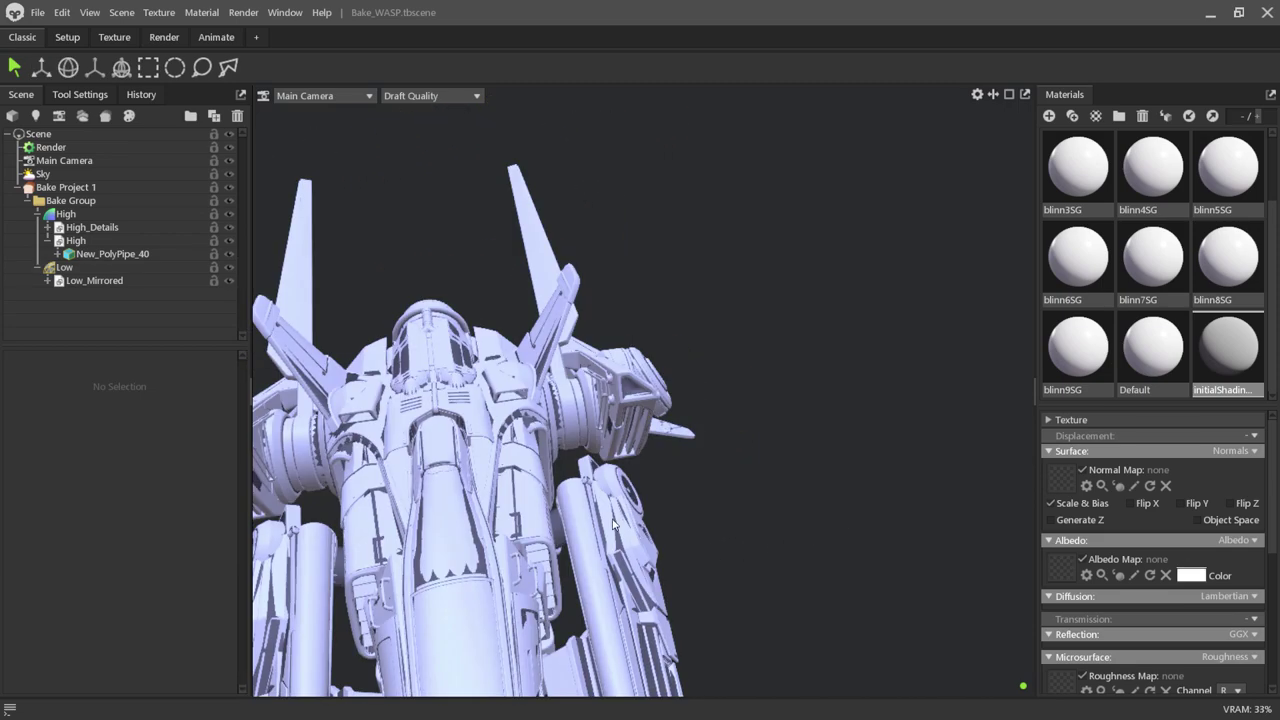
pyautogui.click(58, 268)
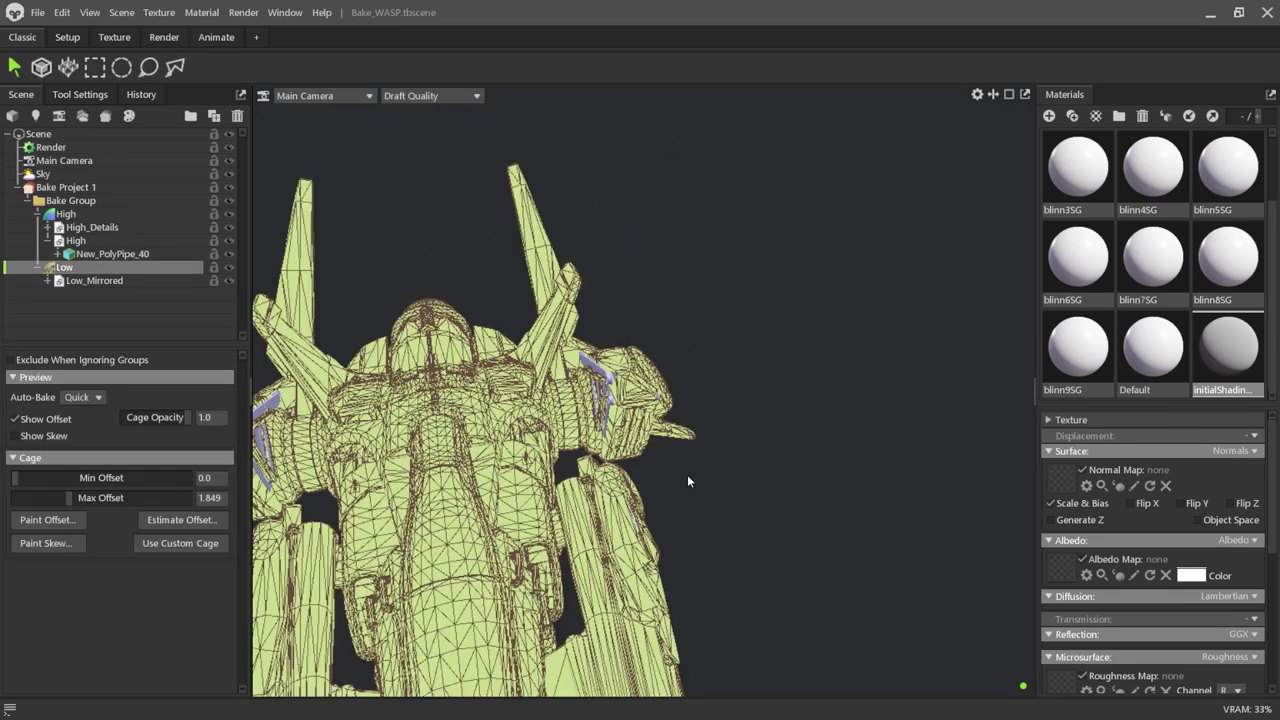
pyautogui.moveTo(737, 511); pyautogui.dragTo(911, 460)
pyautogui.moveTo(347, 524)
pyautogui.mouseDown()
pyautogui.moveTo(414, 518)
pyautogui.moveTo(514, 463)
pyautogui.moveTo(507, 477)
pyautogui.moveTo(287, 518)
pyautogui.moveTo(228, 506)
pyautogui.moveTo(697, 472)
pyautogui.mouseUp()
pyautogui.scroll(-3, 697, 475)
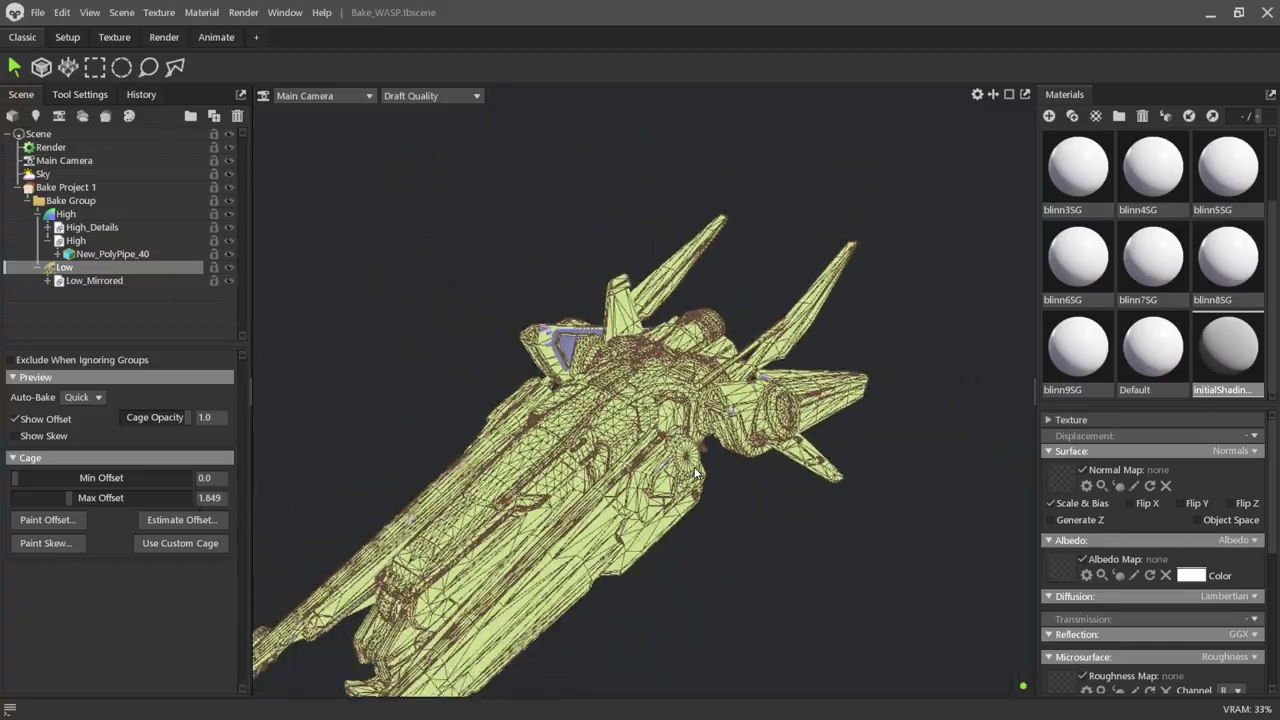
pyautogui.scroll(3, 697, 487)
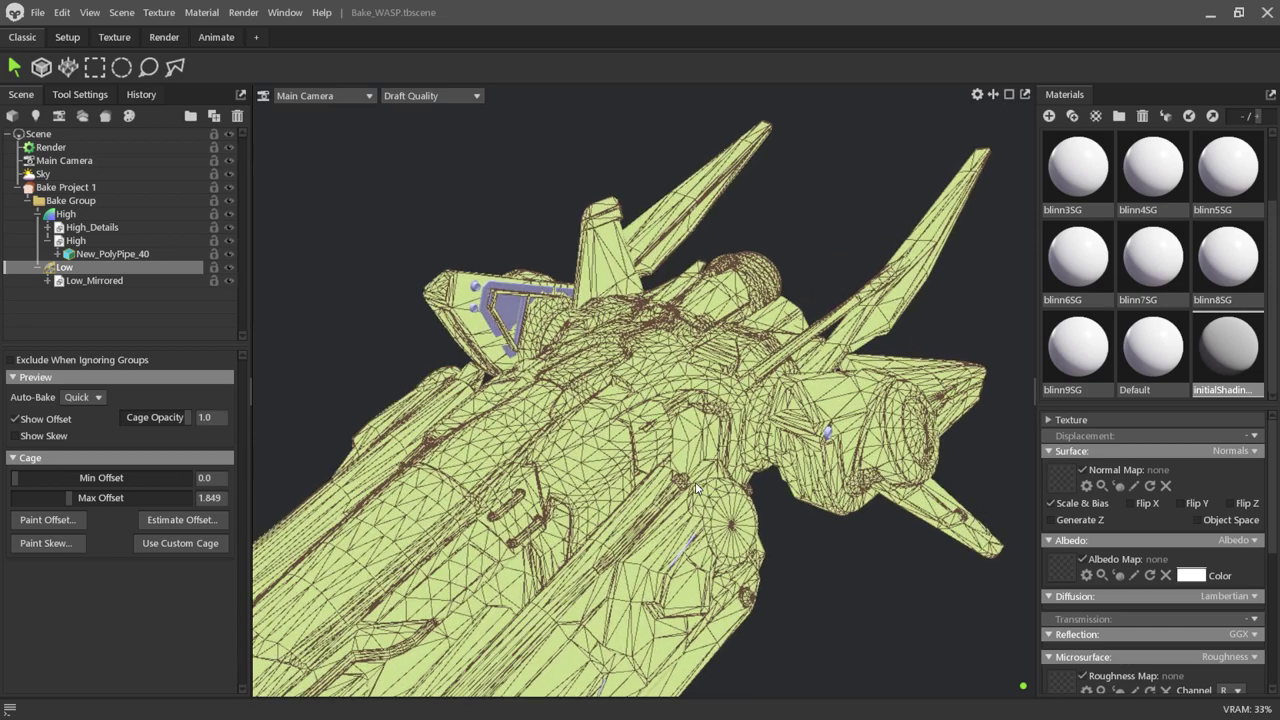
pyautogui.scroll(2, 452, 290)
pyautogui.scroll(2, 452, 290)
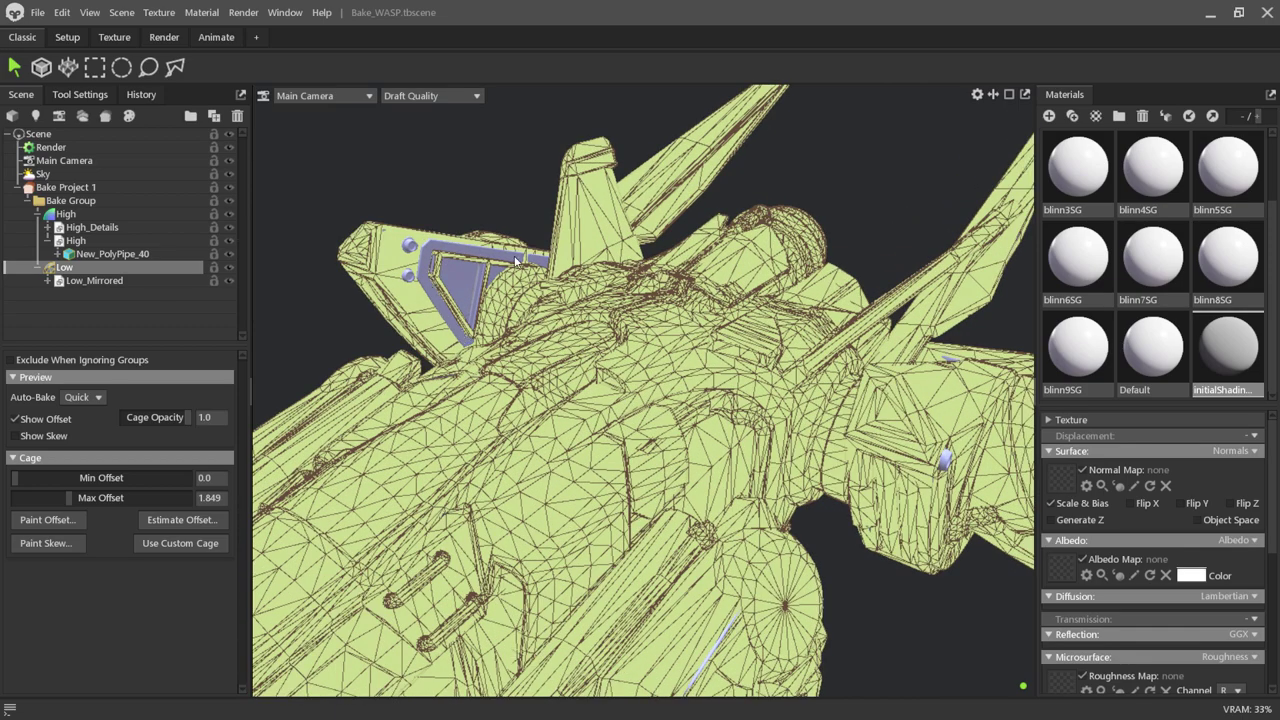
pyautogui.scroll(-3, 585, 355)
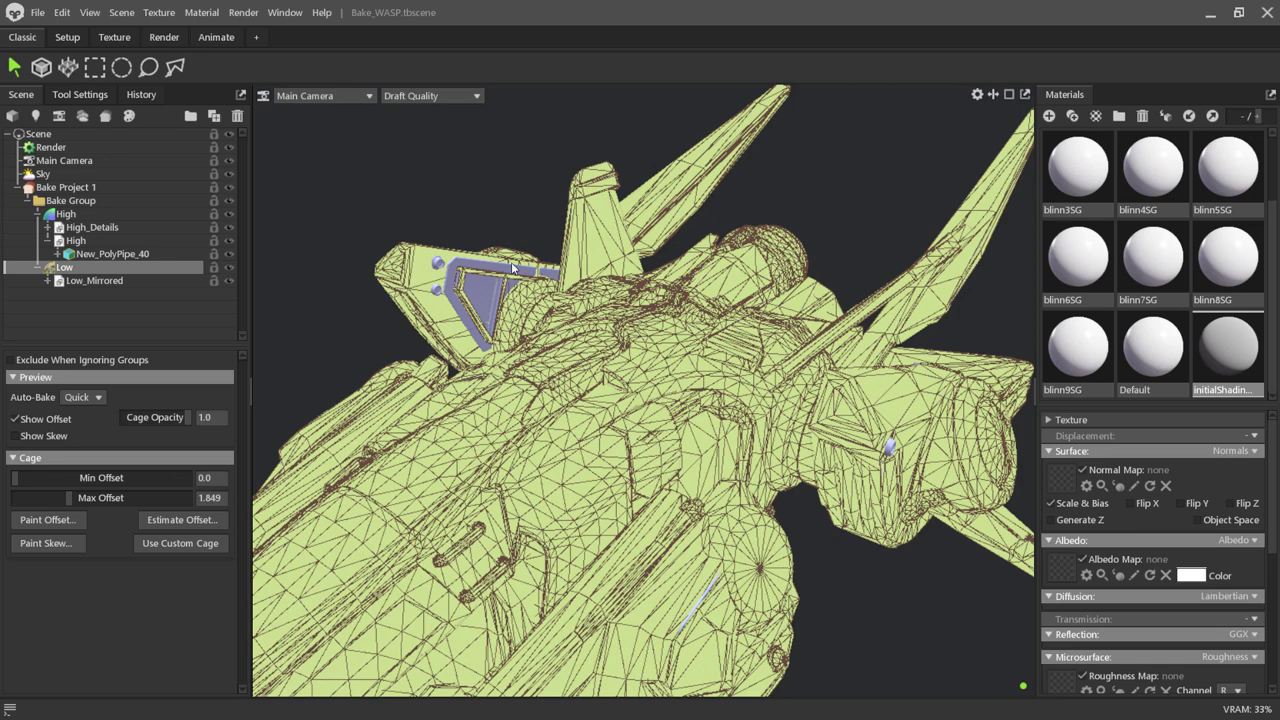
# Hide the High group and reselect Low to show only the low-poly ship in its cage.
pyautogui.click(456, 234)
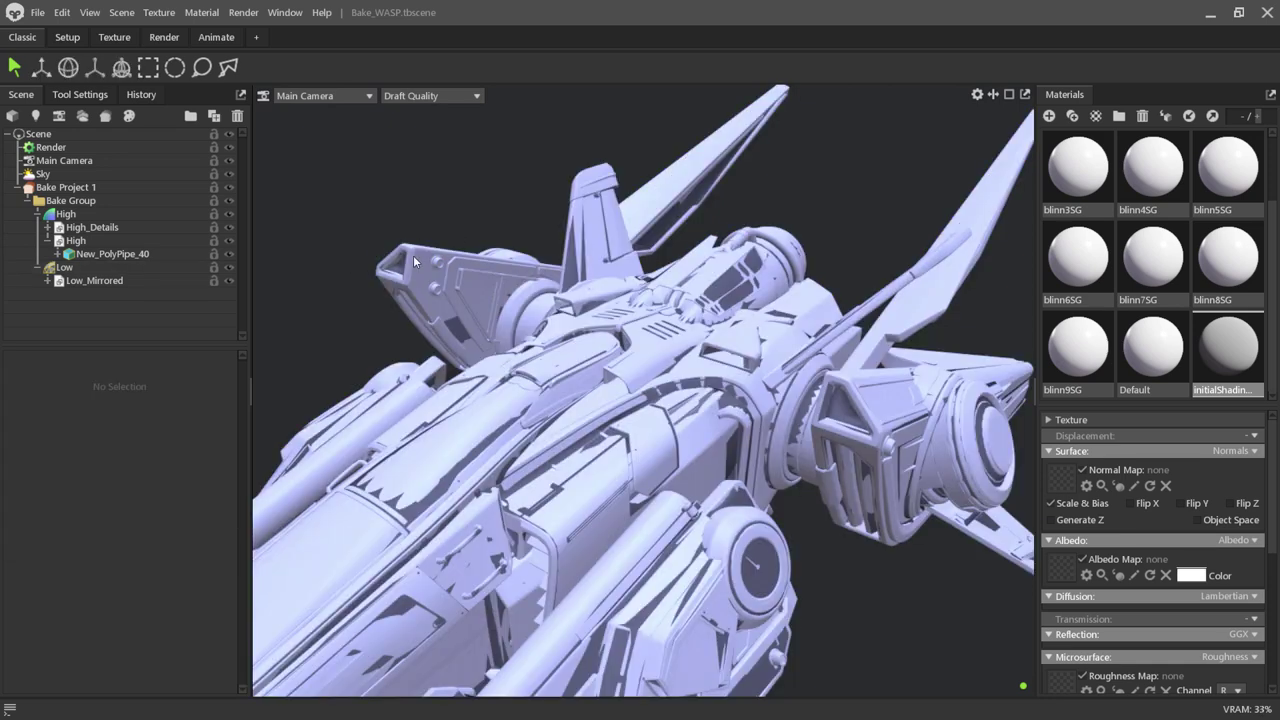
pyautogui.scroll(-2, 506, 246)
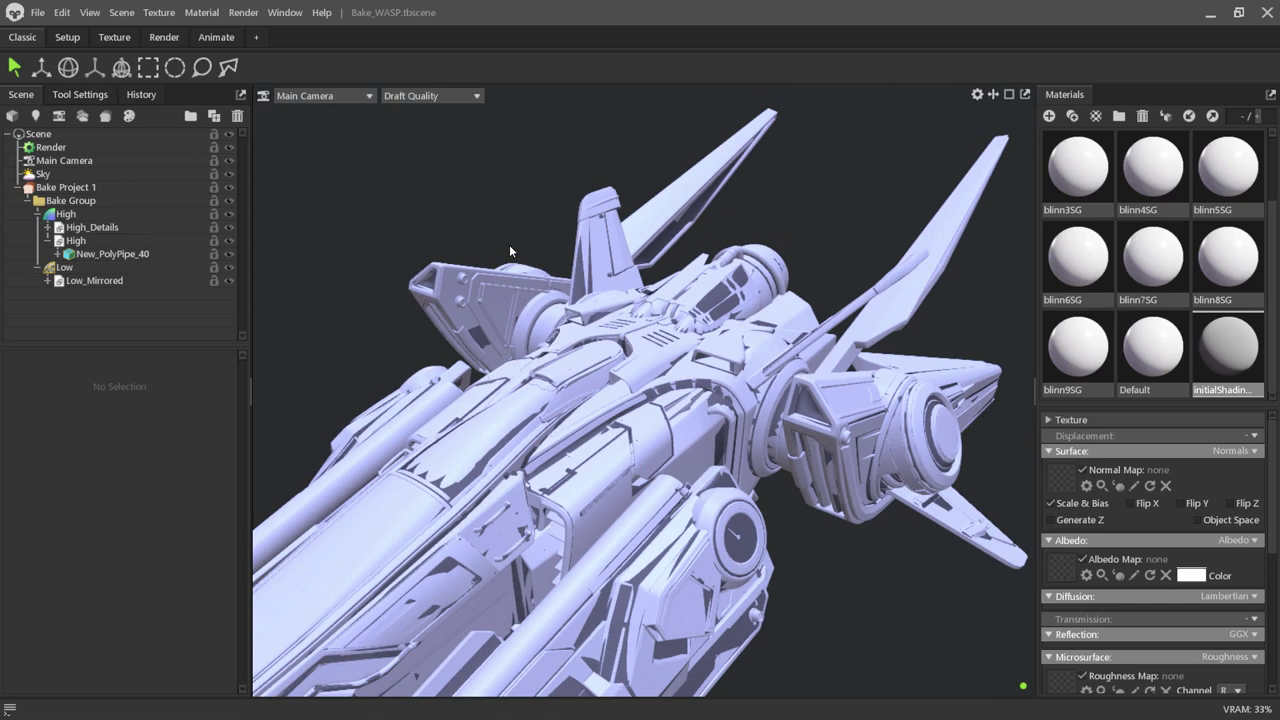
pyautogui.click(229, 214)
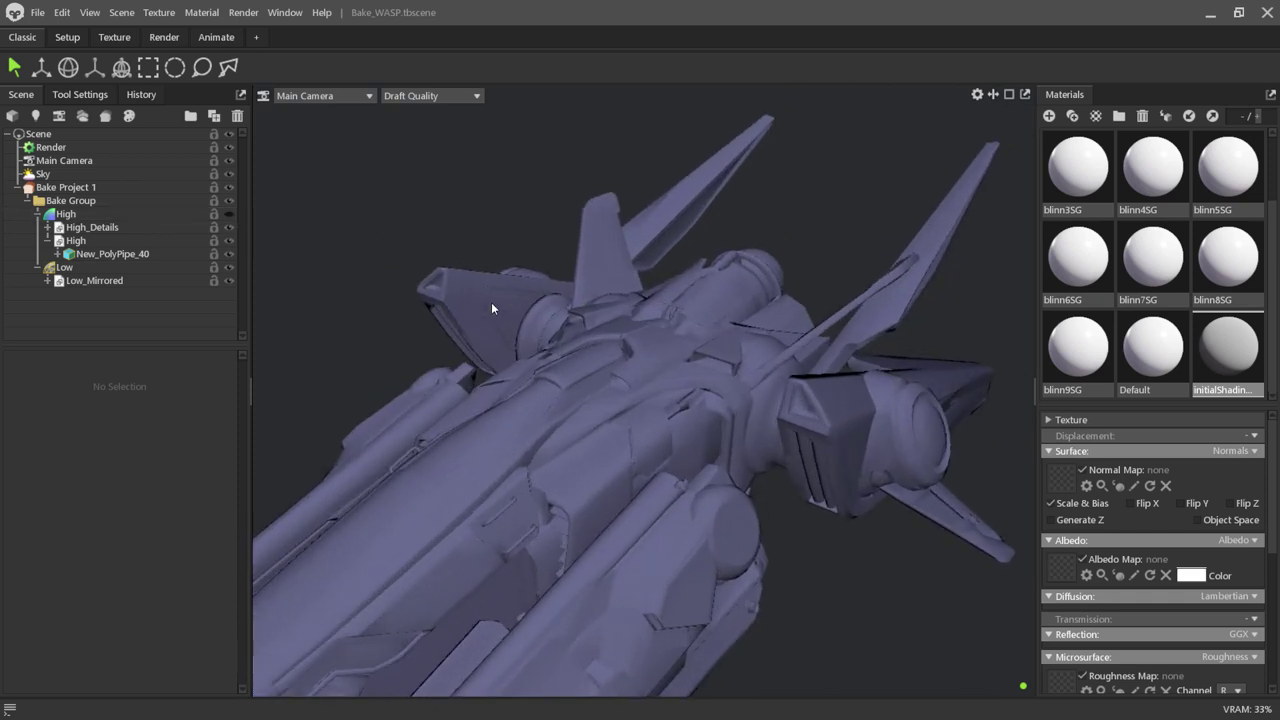
pyautogui.click(95, 267)
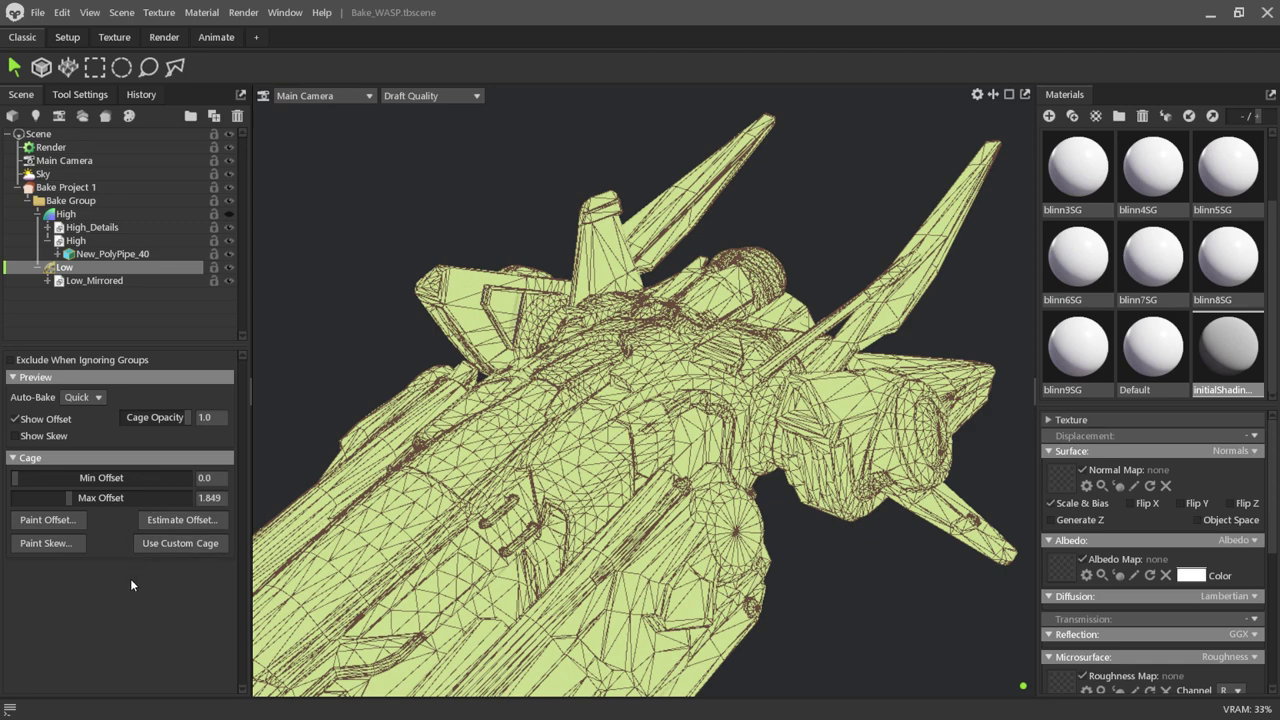
# Collapse the High and Low groups and select Bake Project 1.
pyautogui.click(47, 240)
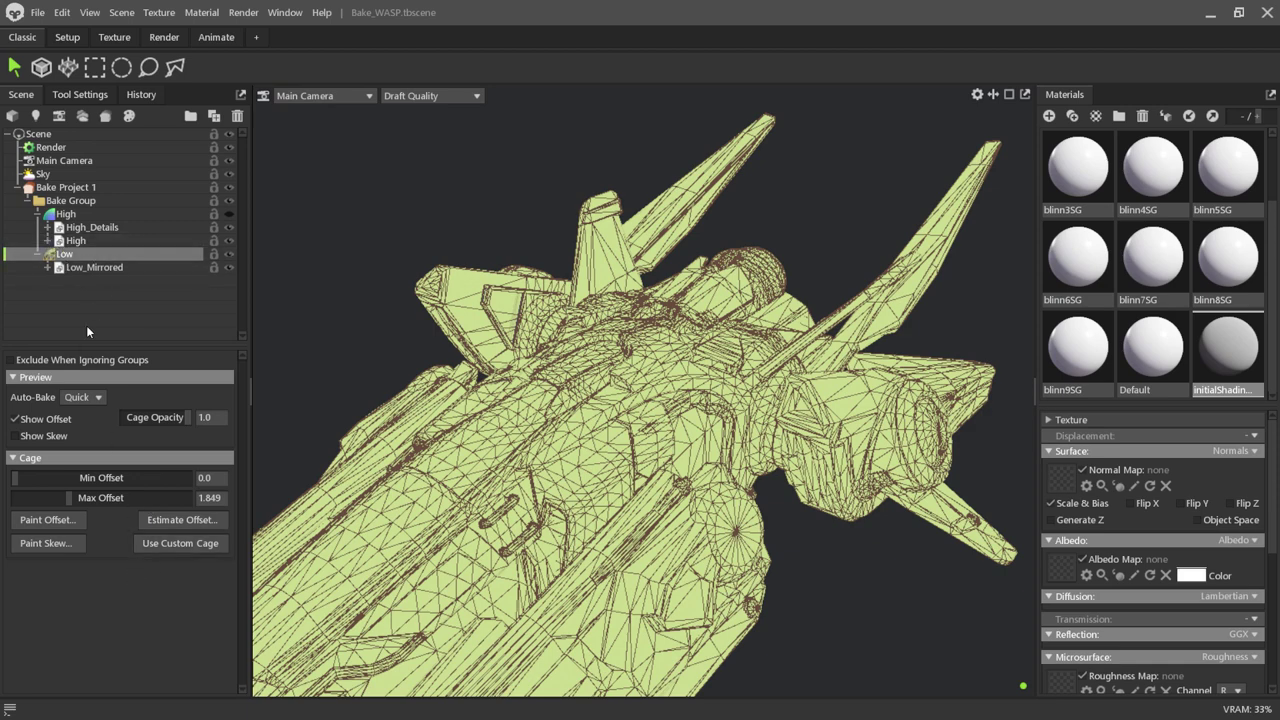
pyautogui.click(86, 325)
pyautogui.click(37, 214)
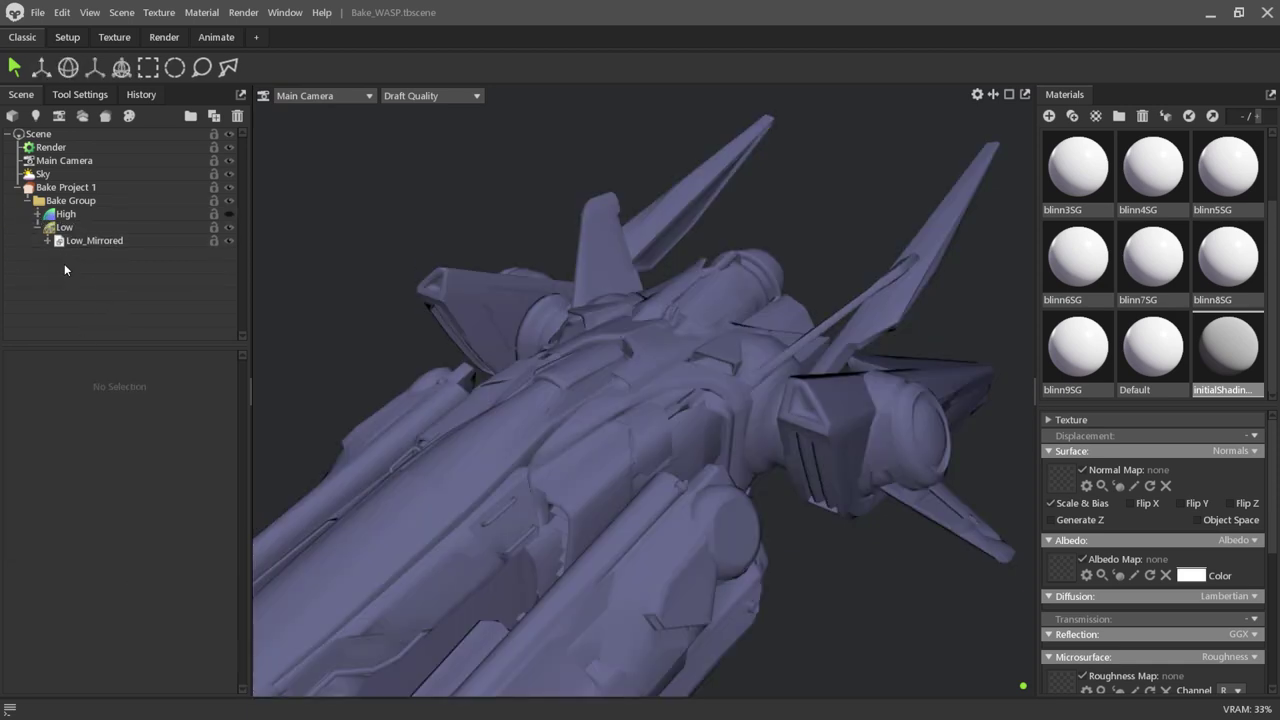
pyautogui.click(37, 227)
pyautogui.click(58, 203)
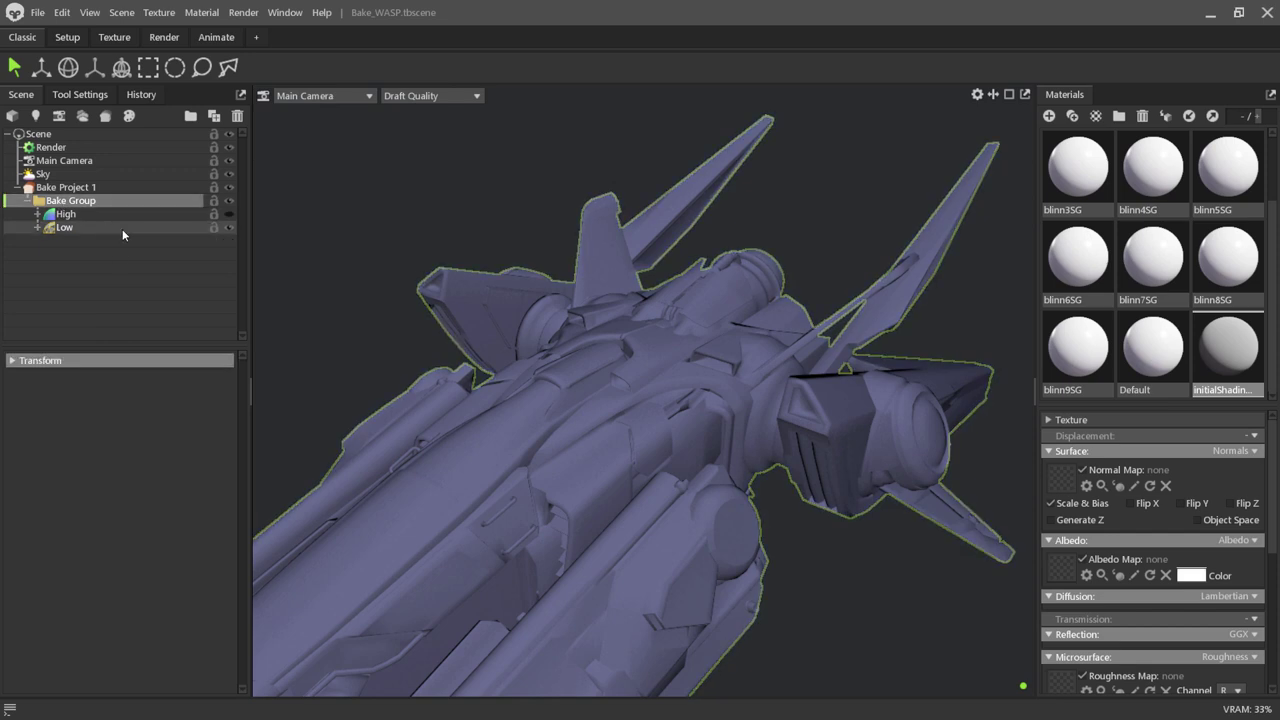
pyautogui.click(57, 188)
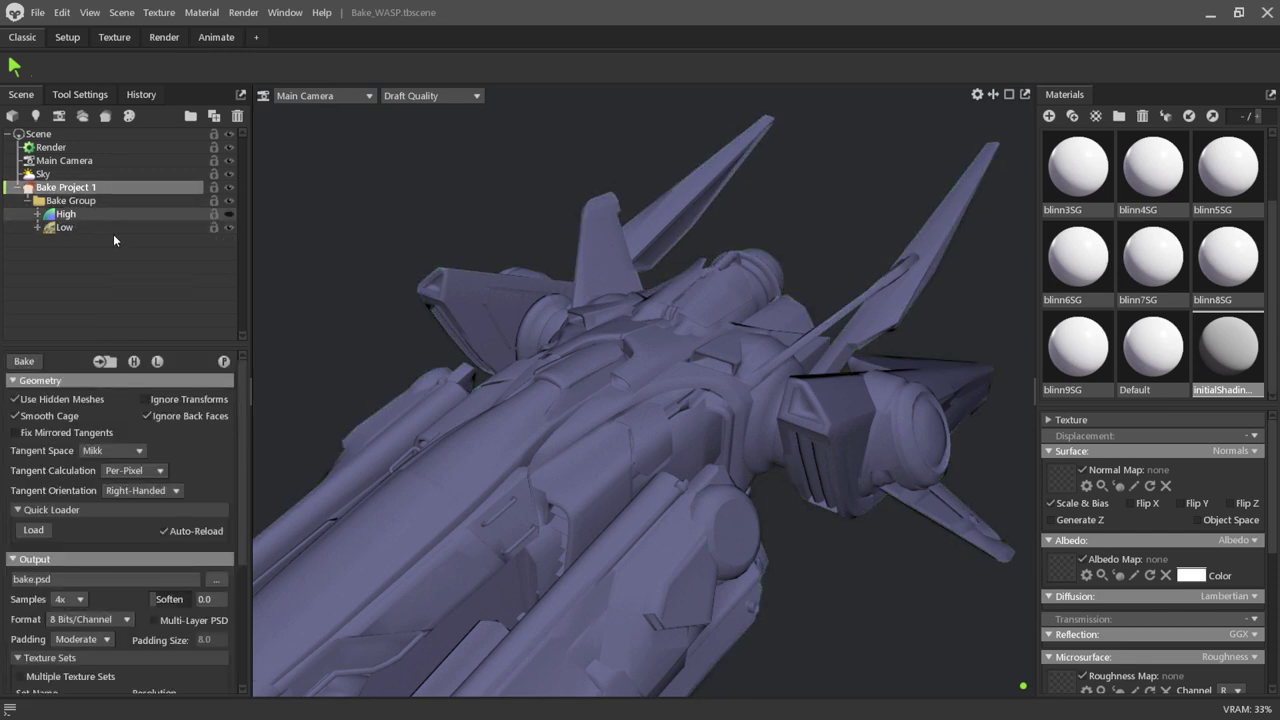
# Scroll down Bake Project 1's settings to the Output section.
pyautogui.scroll(-2, 598, 330)
pyautogui.scroll(-2, 598, 340)
pyautogui.scroll(2, 654, 475)
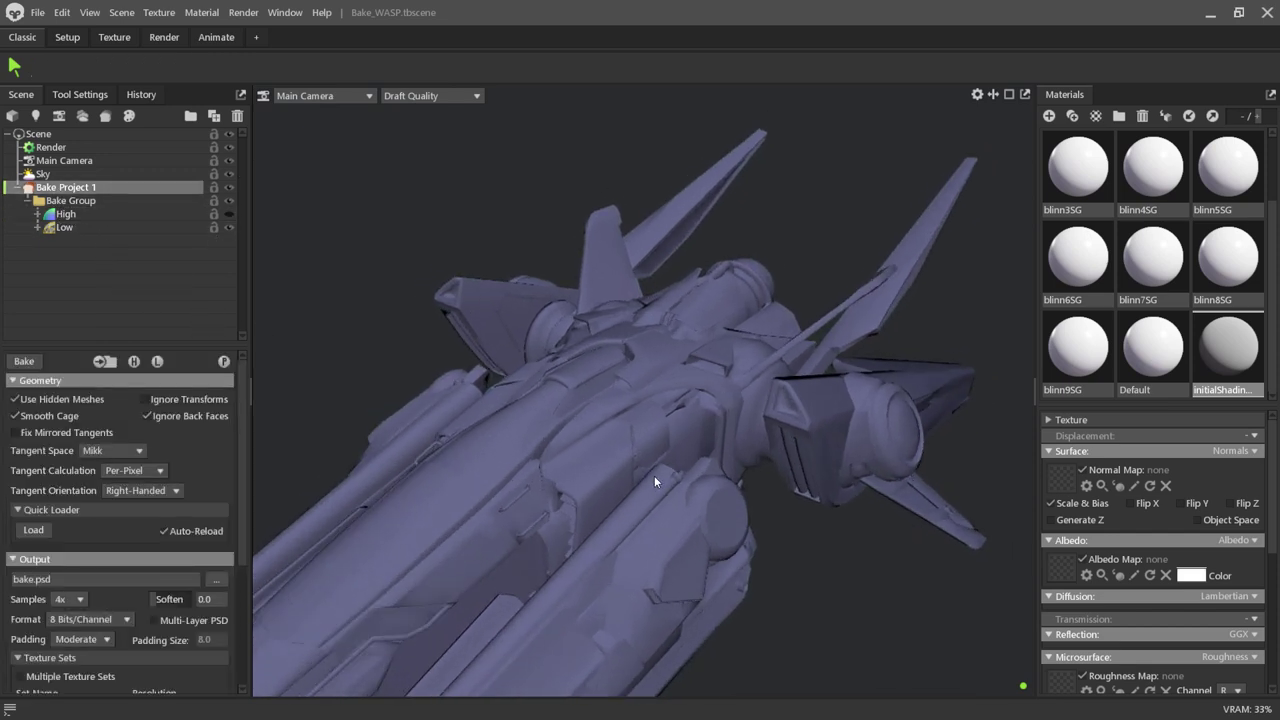
pyautogui.scroll(2, 652, 476)
pyautogui.scroll(2, 651, 478)
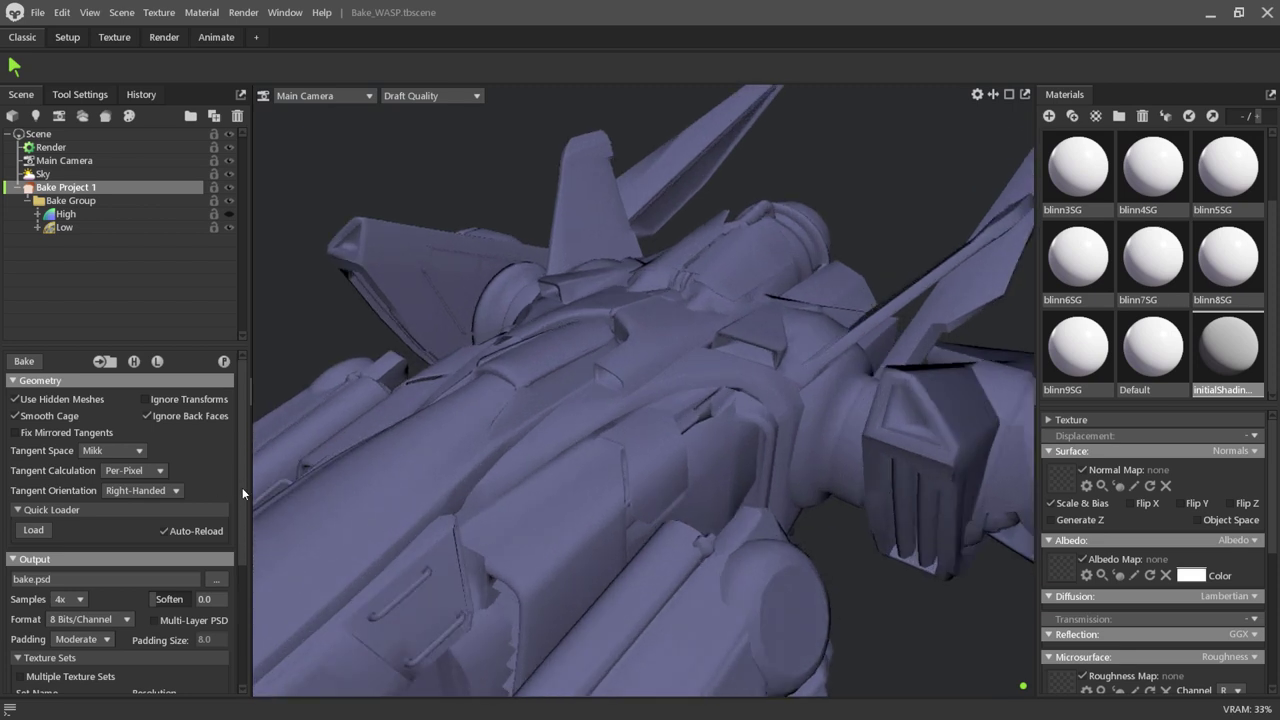
pyautogui.scroll(-1, 242, 490)
pyautogui.scroll(-1, 244, 490)
pyautogui.scroll(-1, 246, 475)
pyautogui.scroll(-1, 248, 460)
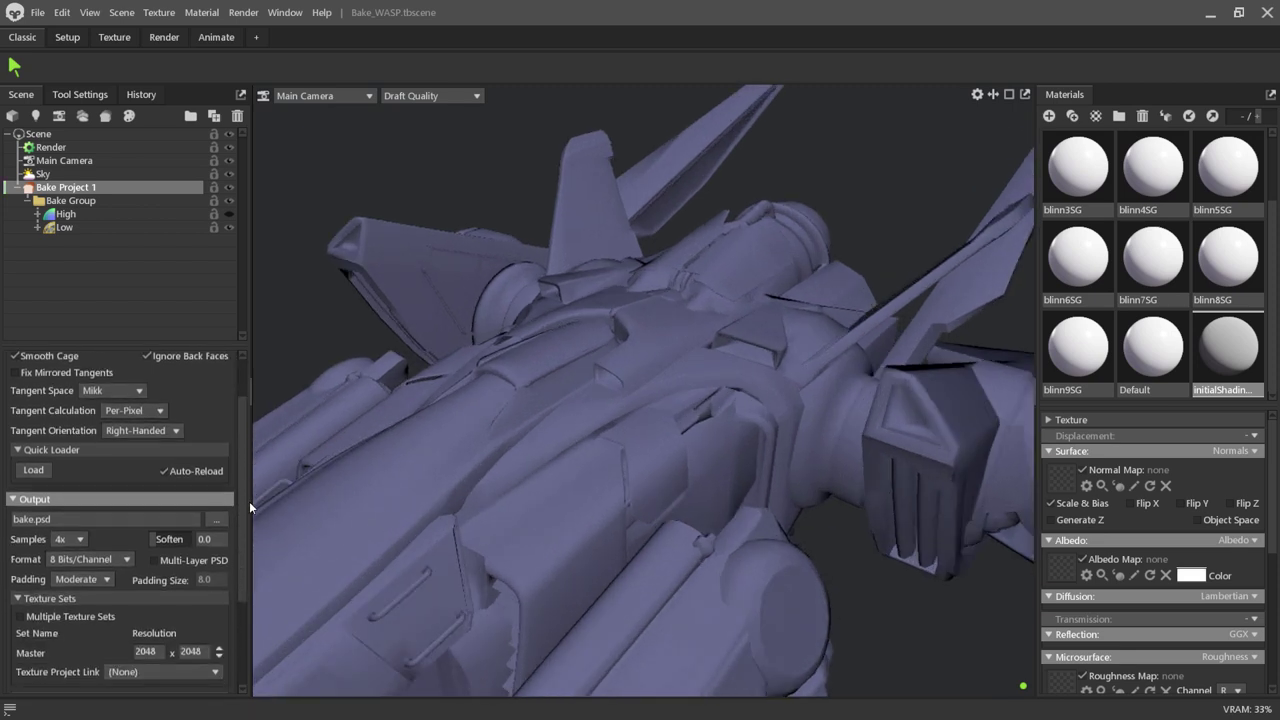
pyautogui.scroll(-2, 250, 520)
pyautogui.scroll(-2, 254, 555)
pyautogui.scroll(-2, 256, 585)
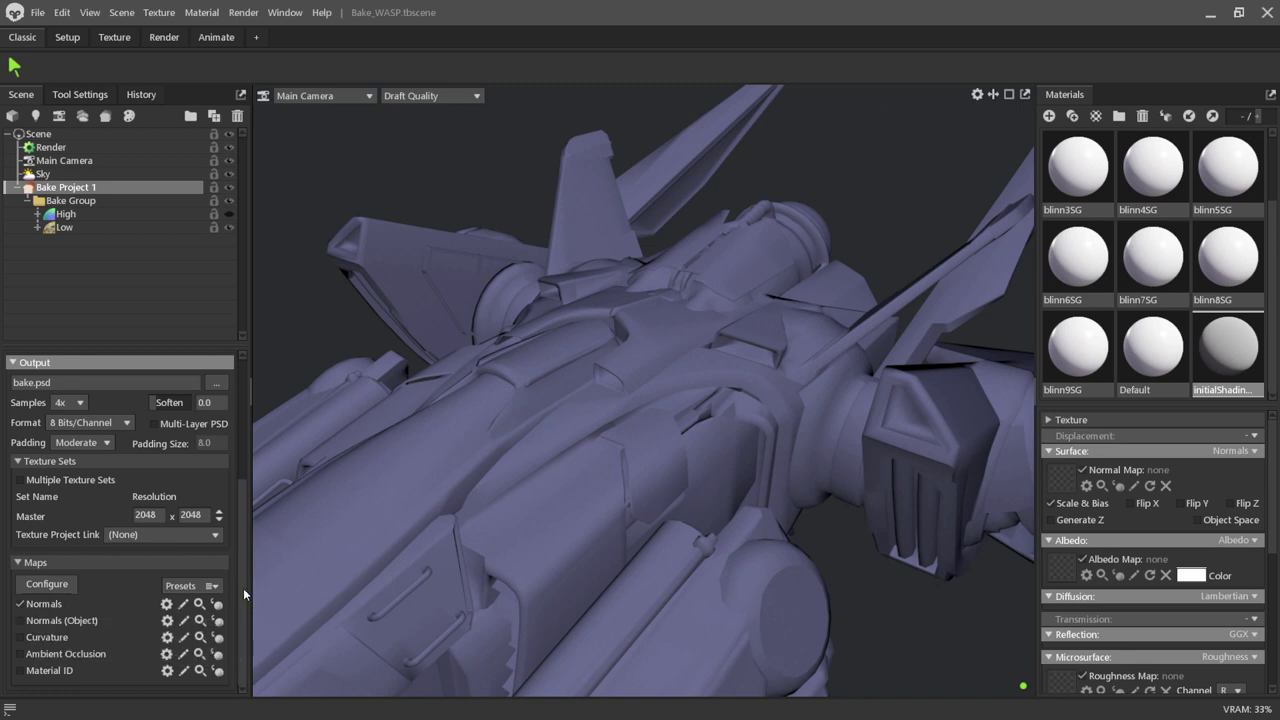
pyautogui.moveTo(242, 592); pyautogui.dragTo(247, 578)
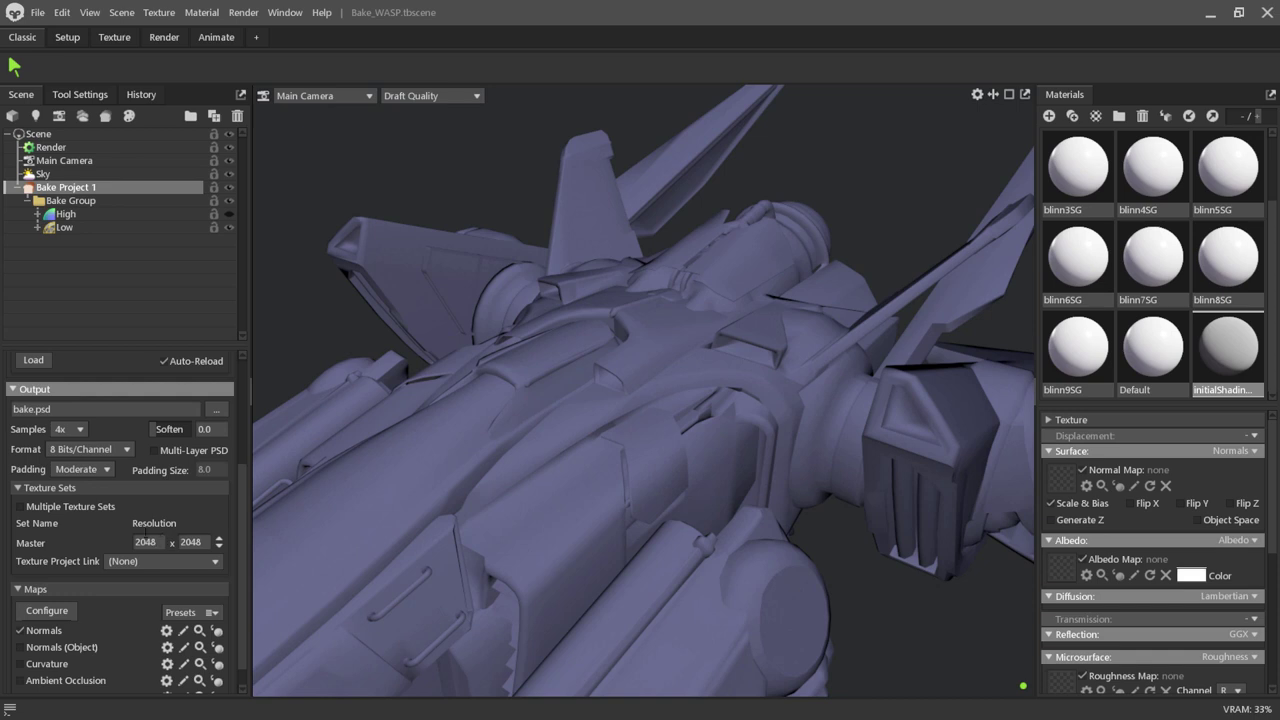
# Try 4096 x 4096 for the Master resolution, then keep it at 2048 x 2048.
pyautogui.moveTo(158, 541); pyautogui.dragTo(122, 541)
pyautogui.press('Return')
pyautogui.click(219, 539)
pyautogui.click(219, 546)
pyautogui.click(150, 541)
pyautogui.press('Return')
# For the output file location, create a new Test_1 folder inside TB_Bakes and open it.
pyautogui.click(215, 410)
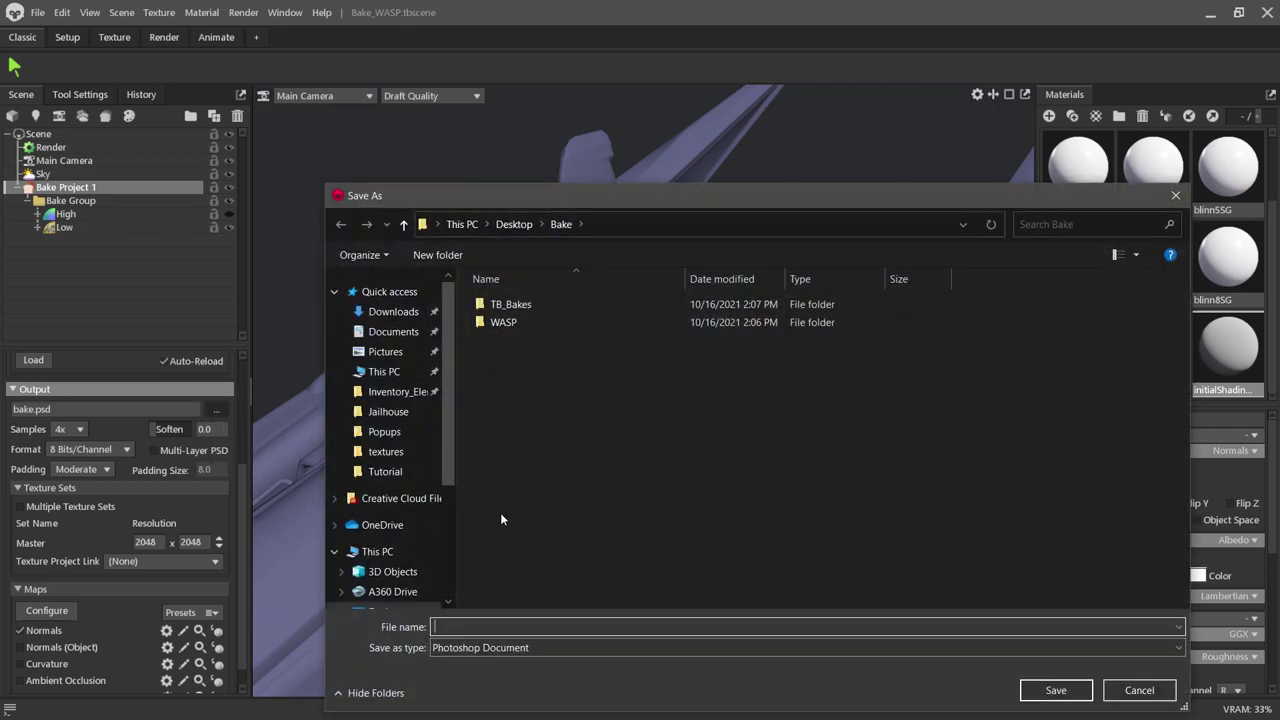
pyautogui.doubleClick(512, 304)
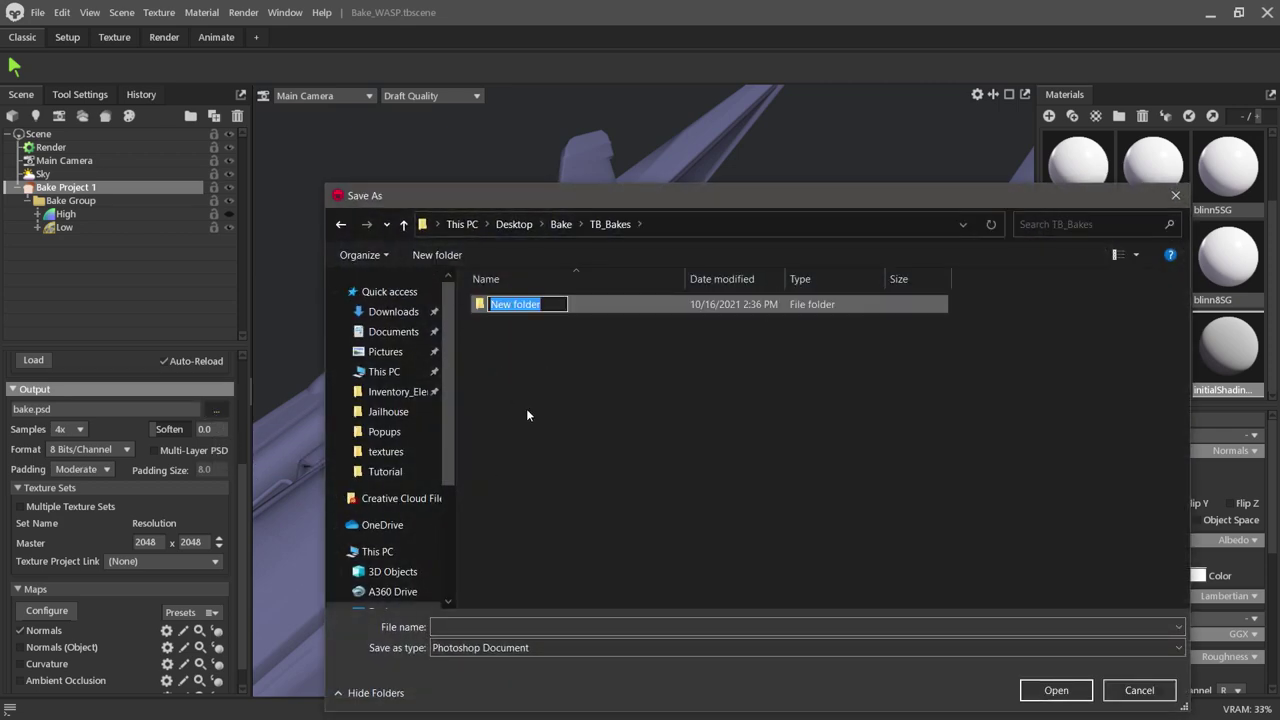
pyautogui.write('Test_1')
pyautogui.press('Return')
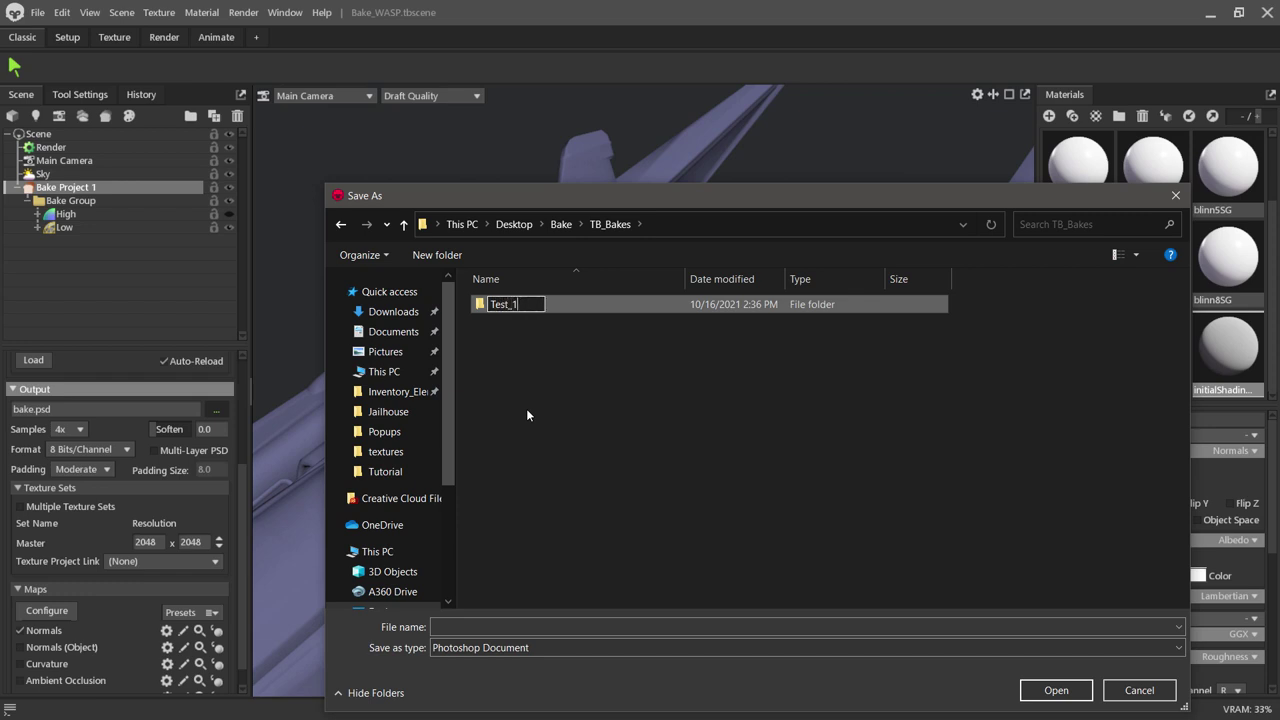
pyautogui.press('Return')
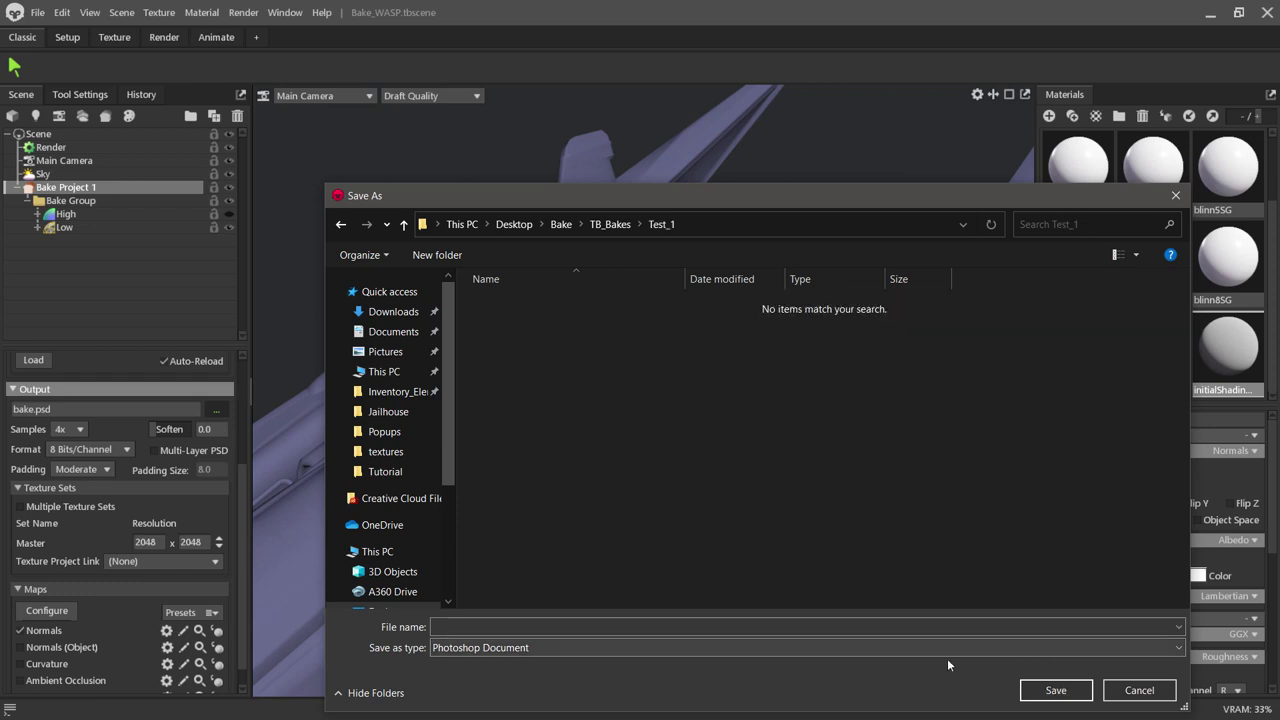
# Enter Test1 as the output file name.
pyautogui.click(468, 622)
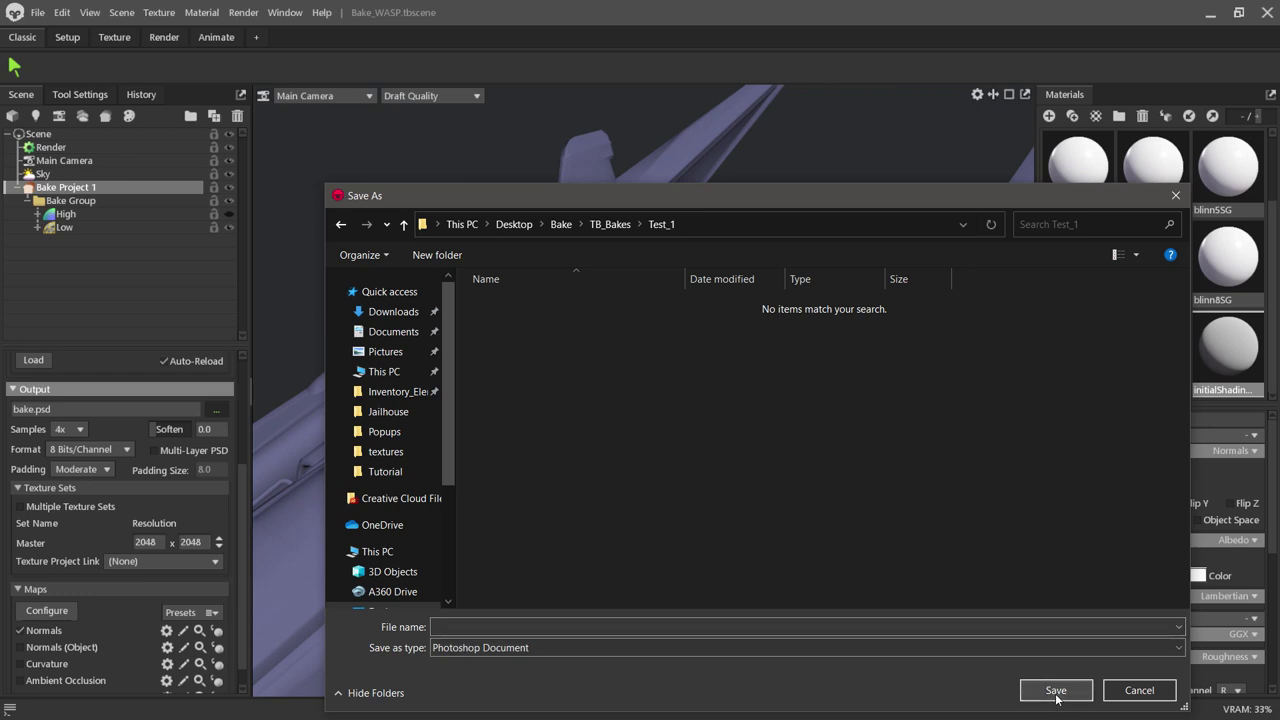
pyautogui.click(491, 621)
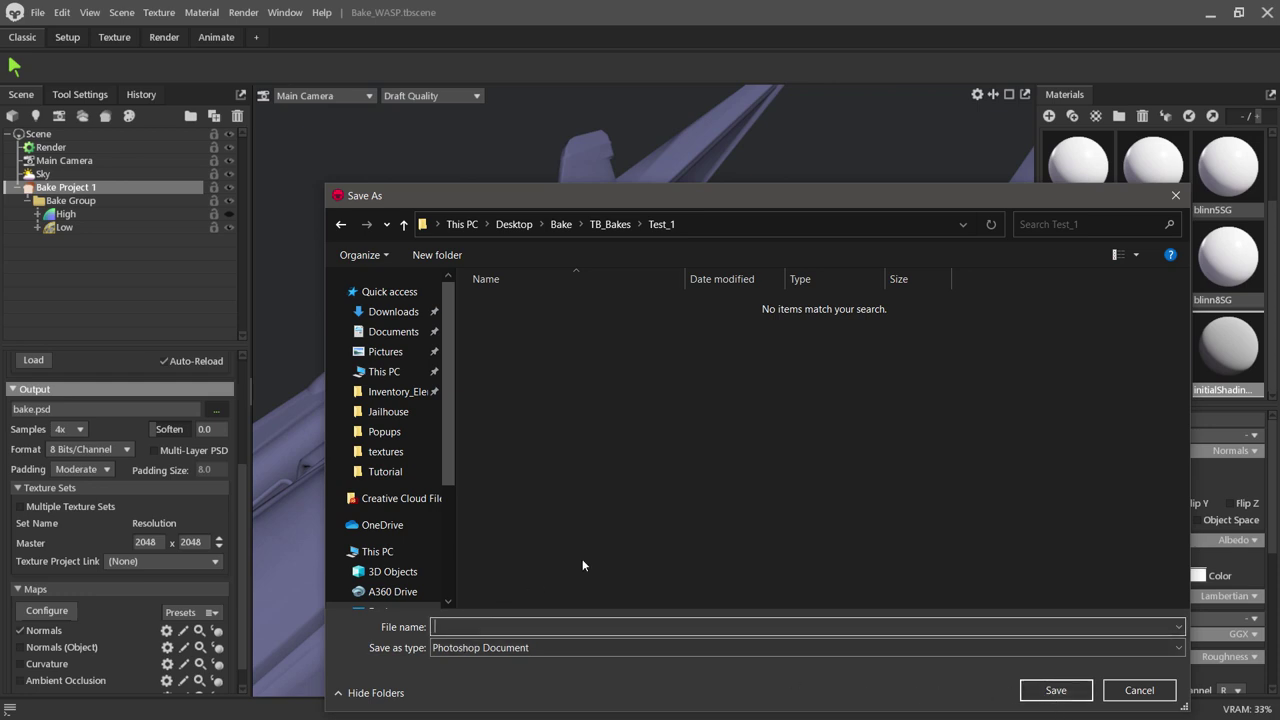
pyautogui.write('Test')
pyautogui.write('1')
# Save the output as Test1.psd in Test_1 and bake the maps.
pyautogui.click(1052, 692)
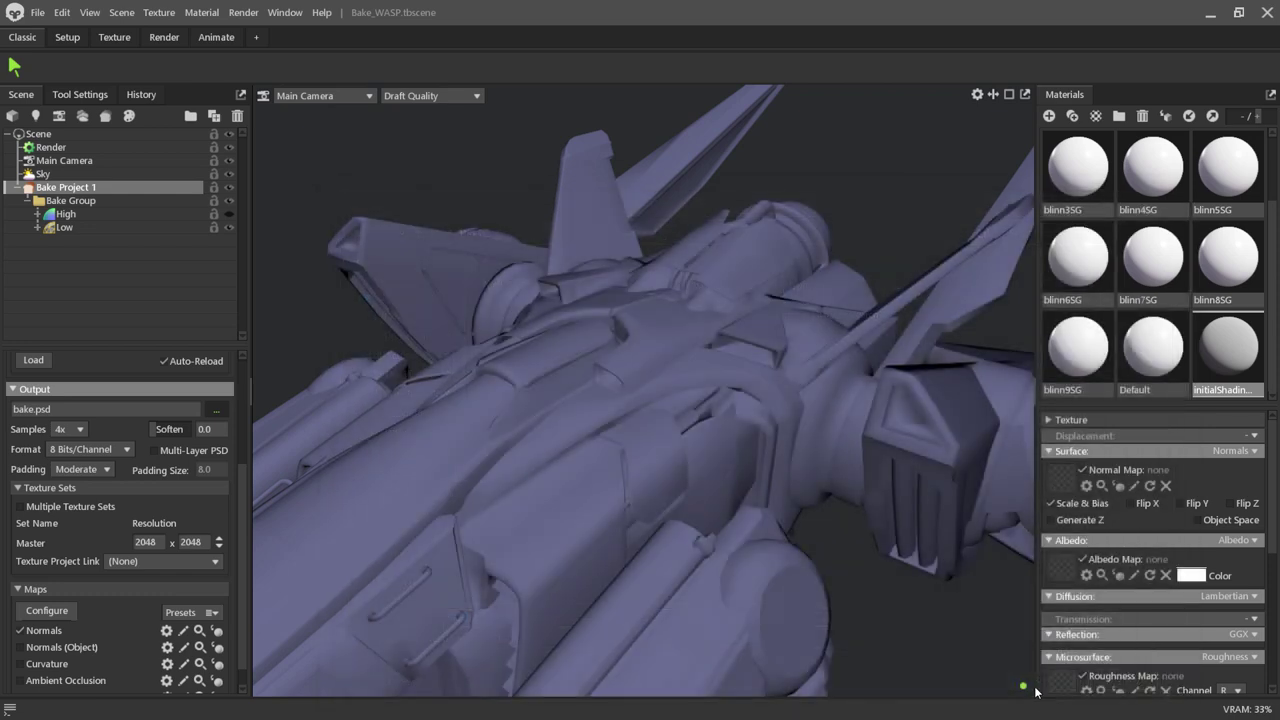
pyautogui.moveTo(708, 436); pyautogui.dragTo(304, 453)
pyautogui.scroll(3, 125, 452)
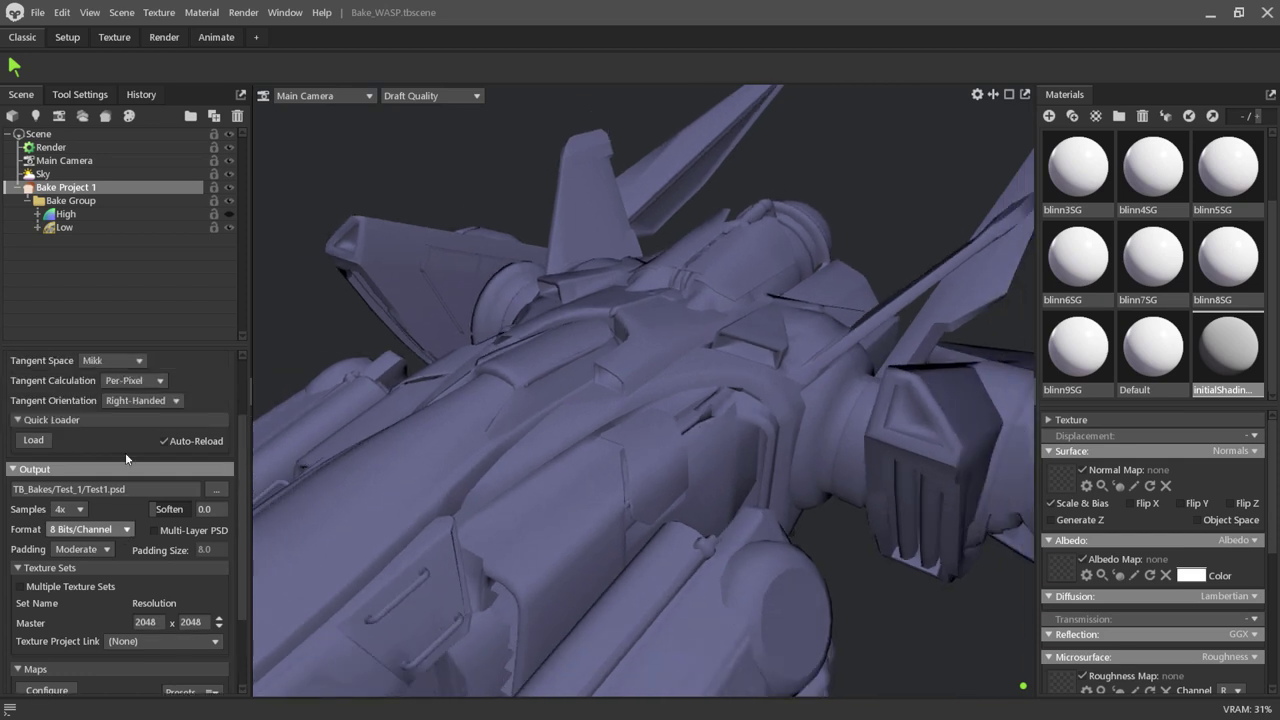
pyautogui.scroll(2, 128, 456)
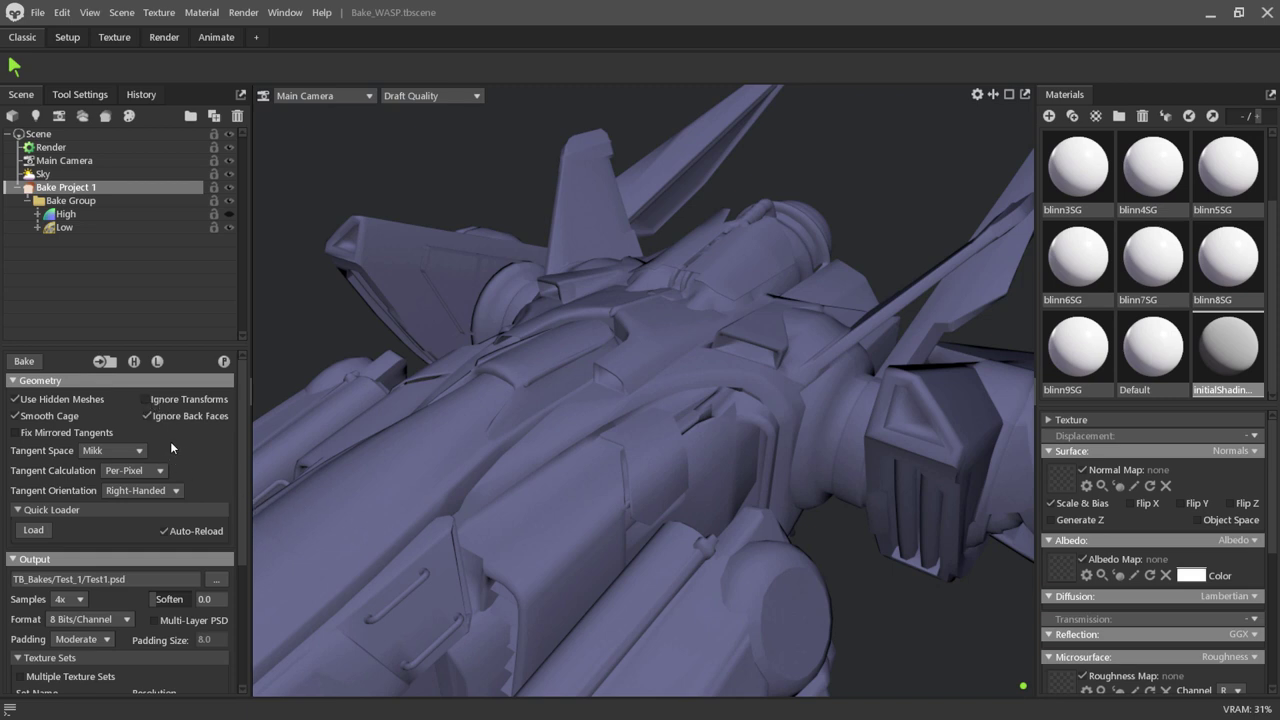
pyautogui.click(24, 364)
pyautogui.moveTo(531, 406); pyautogui.dragTo(690, 413)
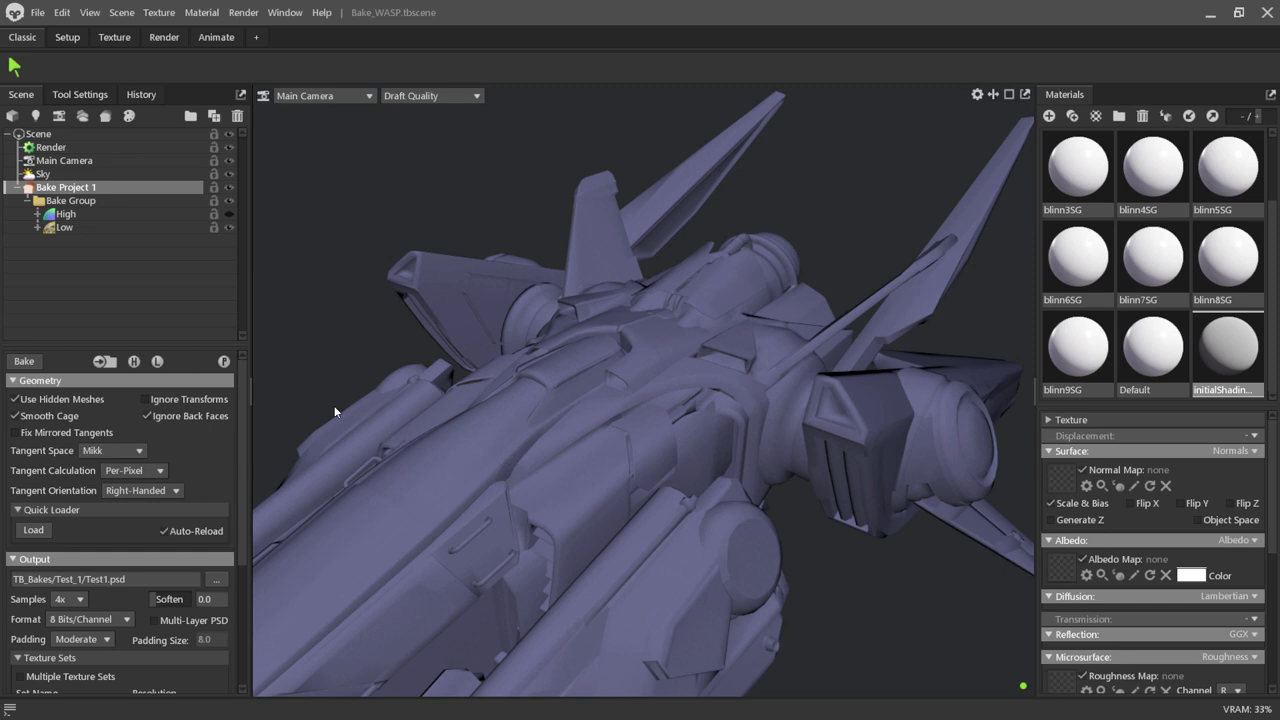
# Preview the baked maps on the low-poly ship, close in on the fin, and unhide High to compare.
pyautogui.click(224, 362)
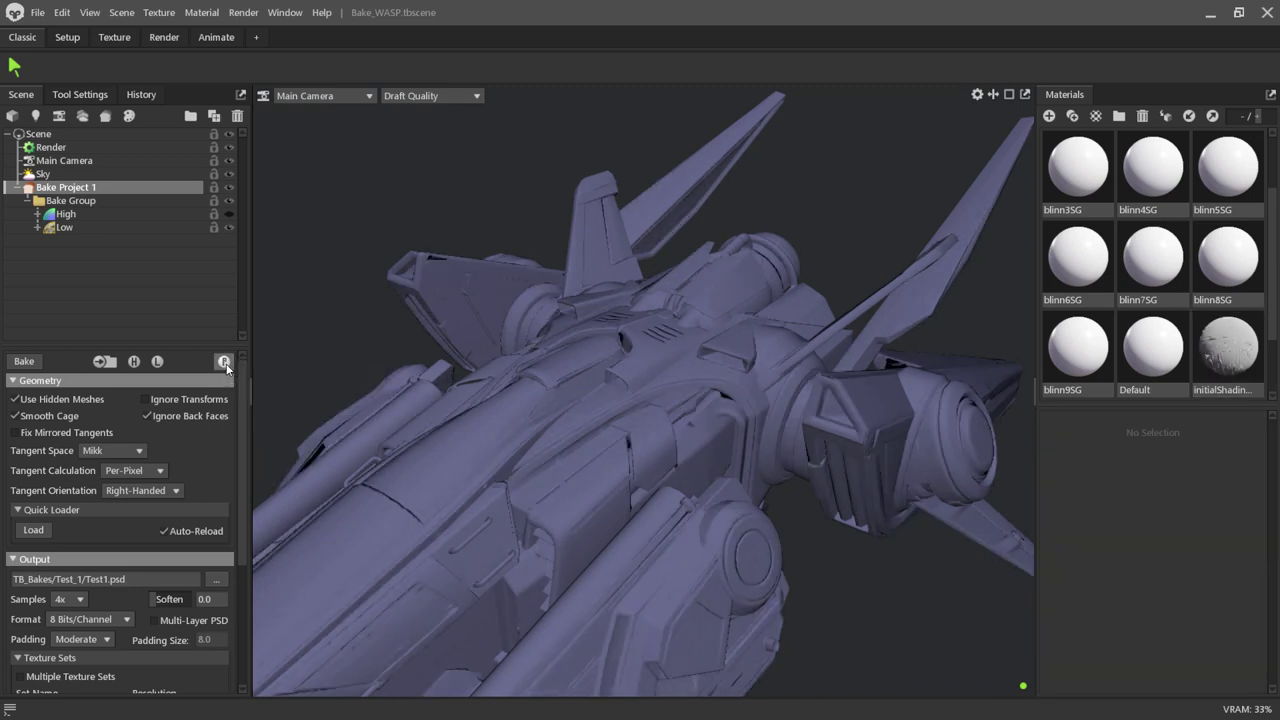
pyautogui.moveTo(487, 437); pyautogui.dragTo(453, 328)
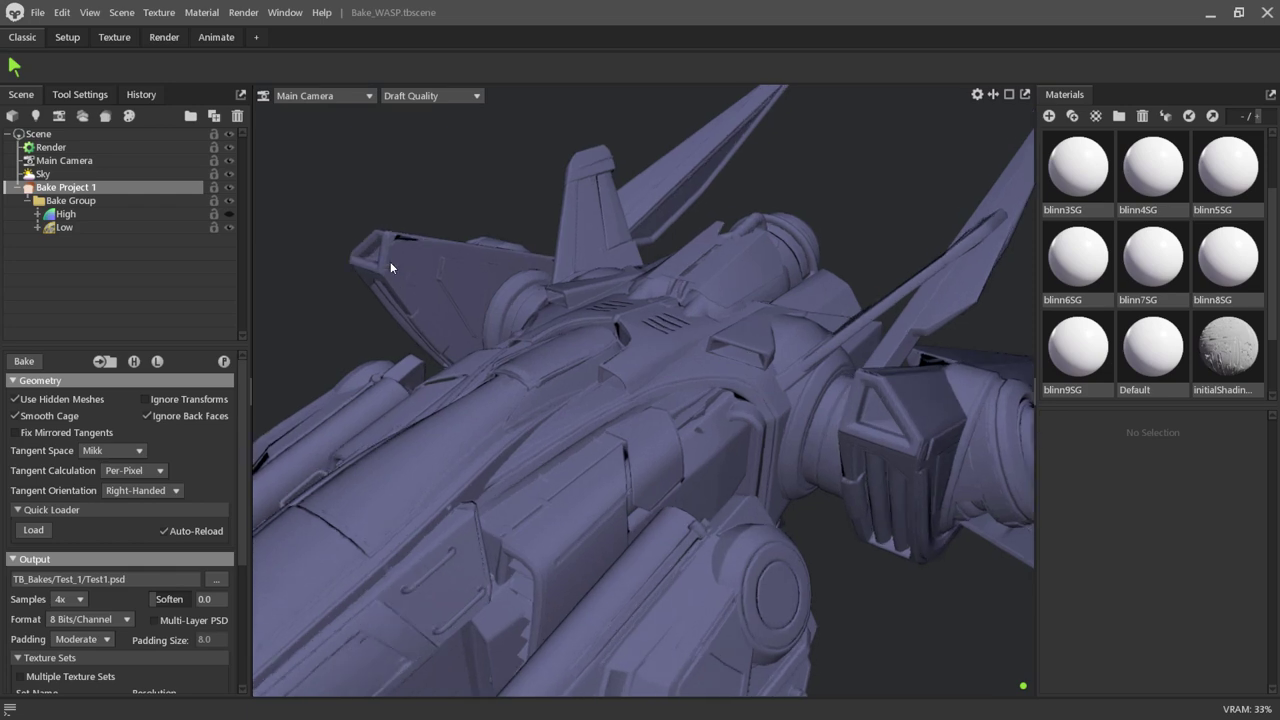
pyautogui.moveTo(390, 261)
pyautogui.mouseDown()
pyautogui.moveTo(299, 377)
pyautogui.moveTo(297, 400)
pyautogui.moveTo(363, 366)
pyautogui.moveTo(460, 491)
pyautogui.moveTo(587, 358)
pyautogui.moveTo(519, 428)
pyautogui.moveTo(558, 555)
pyautogui.moveTo(572, 489)
pyautogui.moveTo(491, 460)
pyautogui.moveTo(606, 446)
pyautogui.moveTo(531, 623)
pyautogui.moveTo(560, 630)
pyautogui.moveTo(379, 436)
pyautogui.mouseUp()
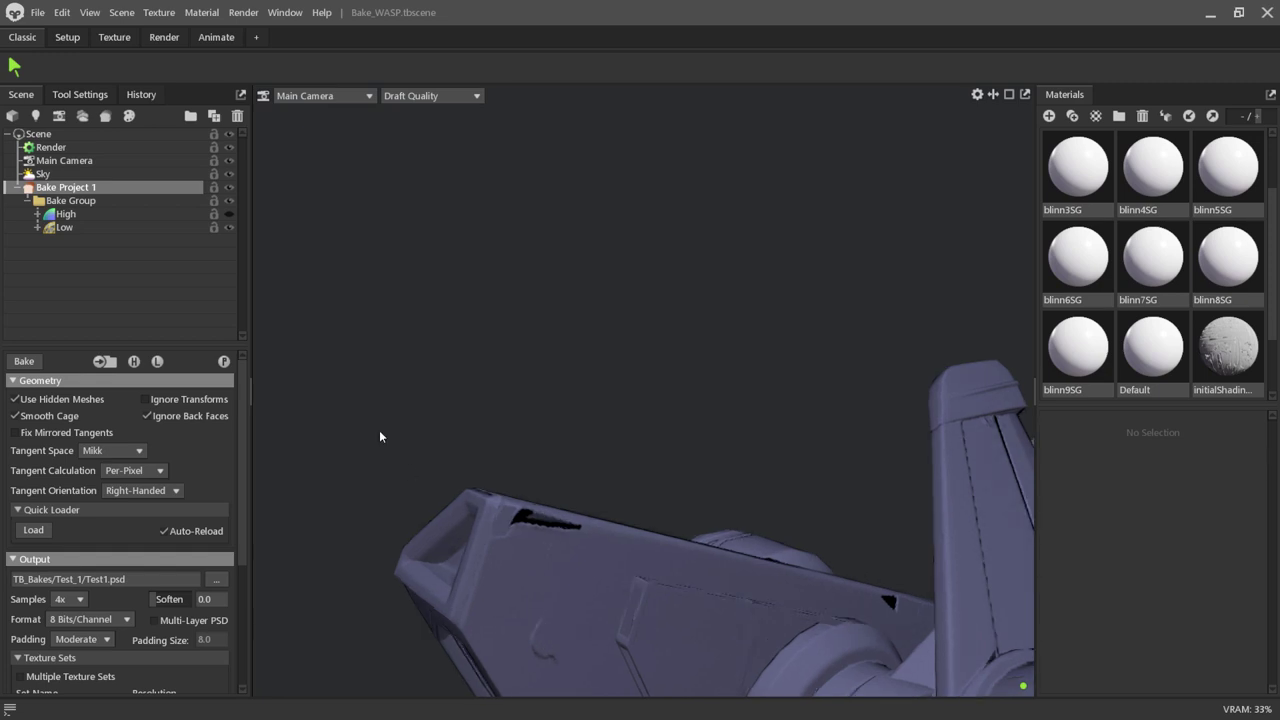
pyautogui.click(229, 216)
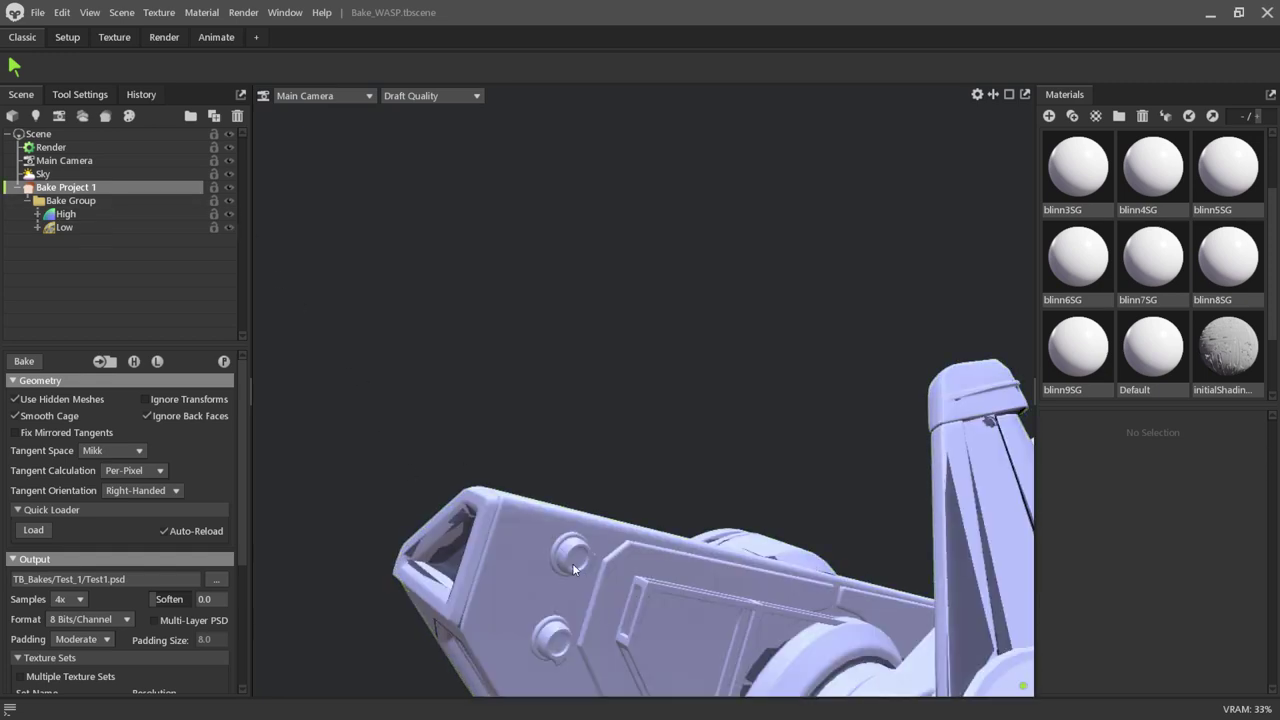
# Hide High and review the initialShading material's albedo (left white) and roughness.
pyautogui.click(230, 213)
pyautogui.click(1228, 350)
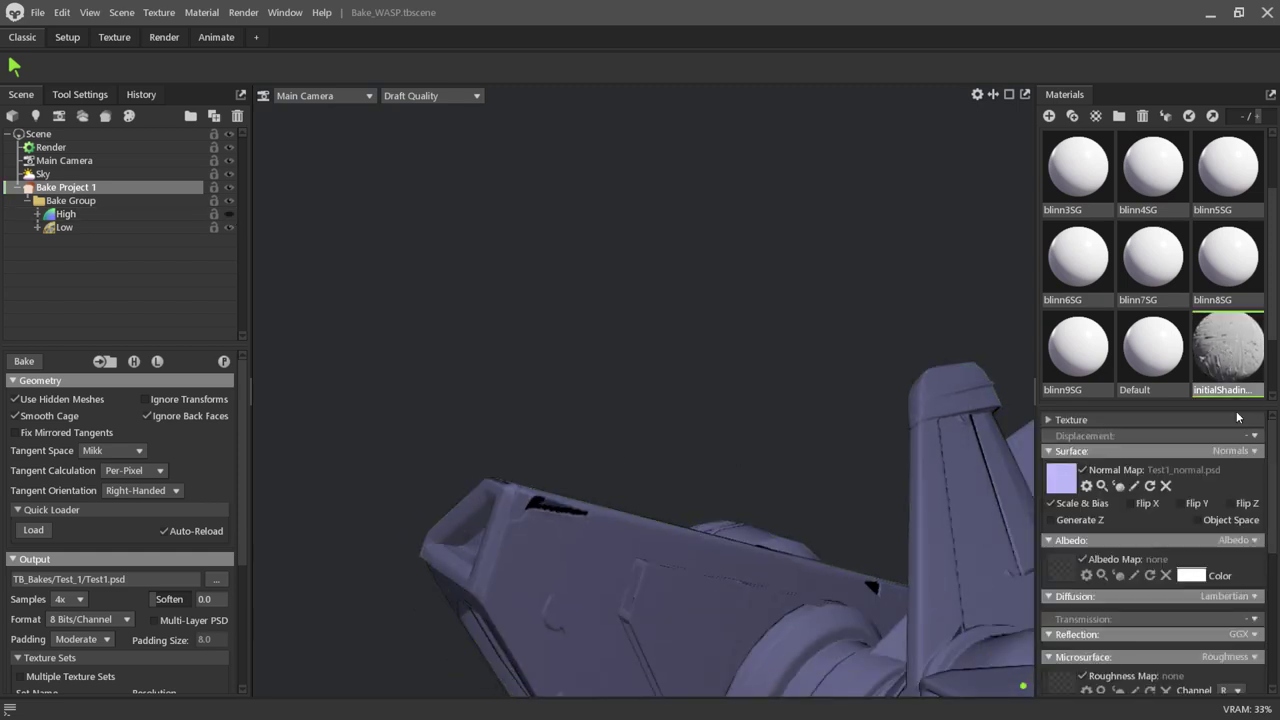
pyautogui.scroll(-2, 1184, 521)
pyautogui.click(1190, 496)
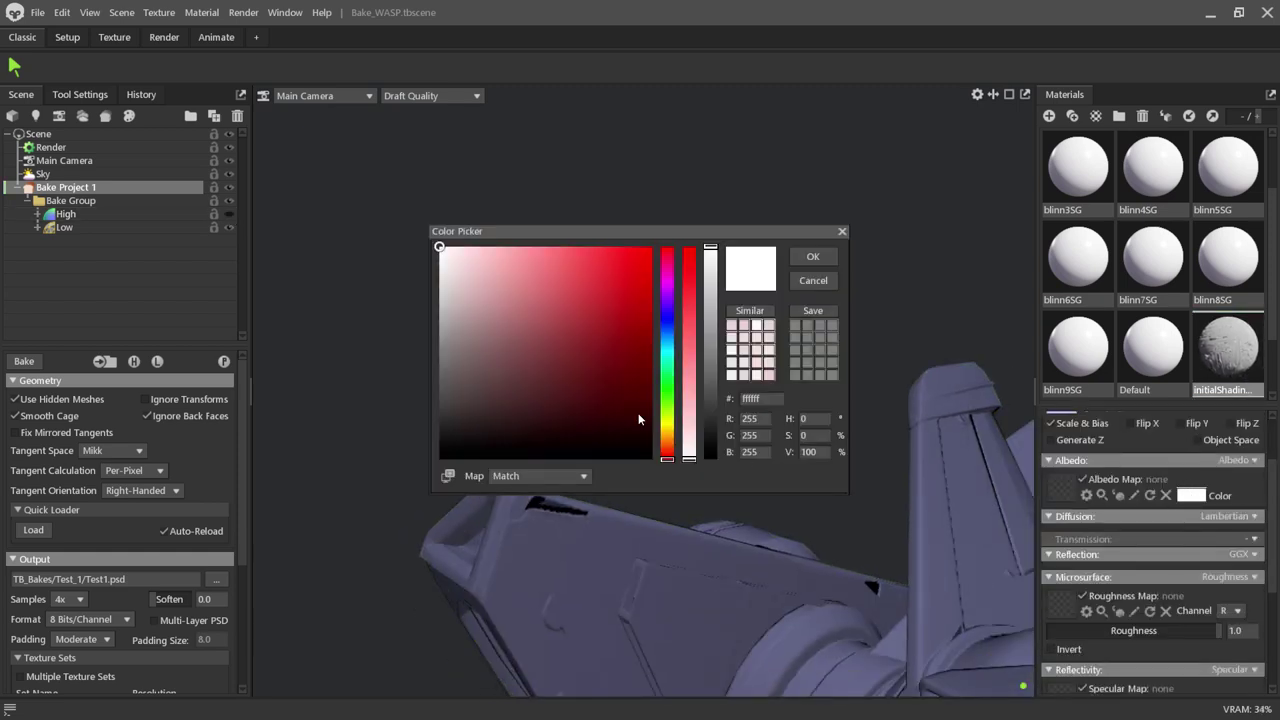
pyautogui.click(813, 257)
pyautogui.scroll(-3, 1128, 587)
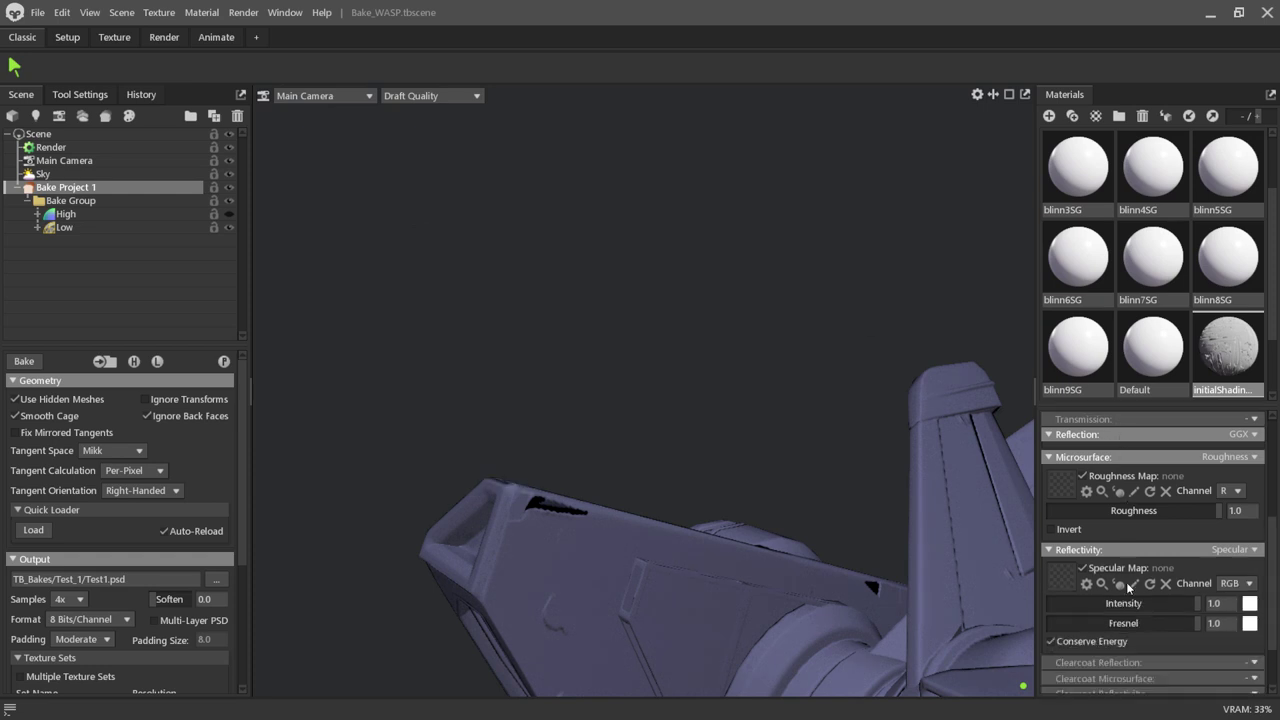
pyautogui.moveTo(1138, 512); pyautogui.dragTo(1248, 497)
# Switch initialShading's Reflectivity to Metalness and inspect the fin.
pyautogui.click(1252, 551)
pyautogui.click(1205, 598)
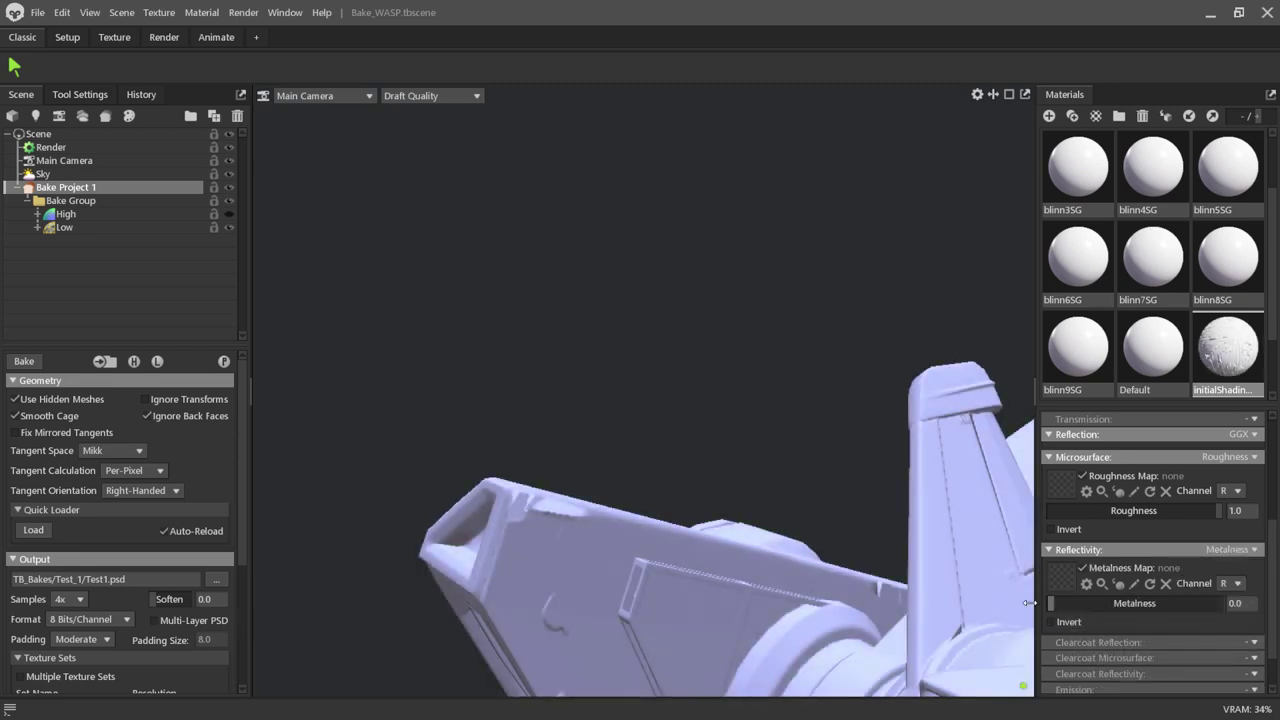
pyautogui.moveTo(960, 615)
pyautogui.mouseDown()
pyautogui.moveTo(663, 522)
pyautogui.moveTo(538, 568)
pyautogui.mouseUp()
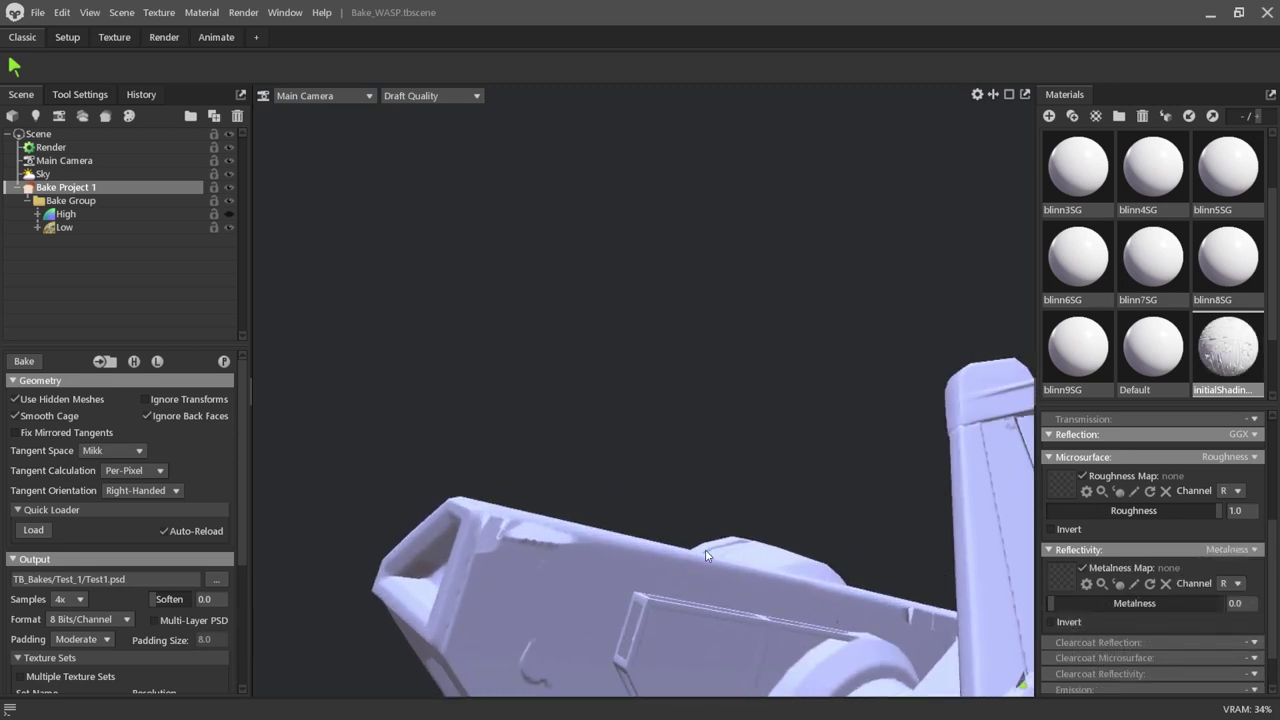
pyautogui.moveTo(761, 467)
pyautogui.mouseDown()
pyautogui.moveTo(786, 401)
pyautogui.moveTo(685, 437)
pyautogui.mouseUp()
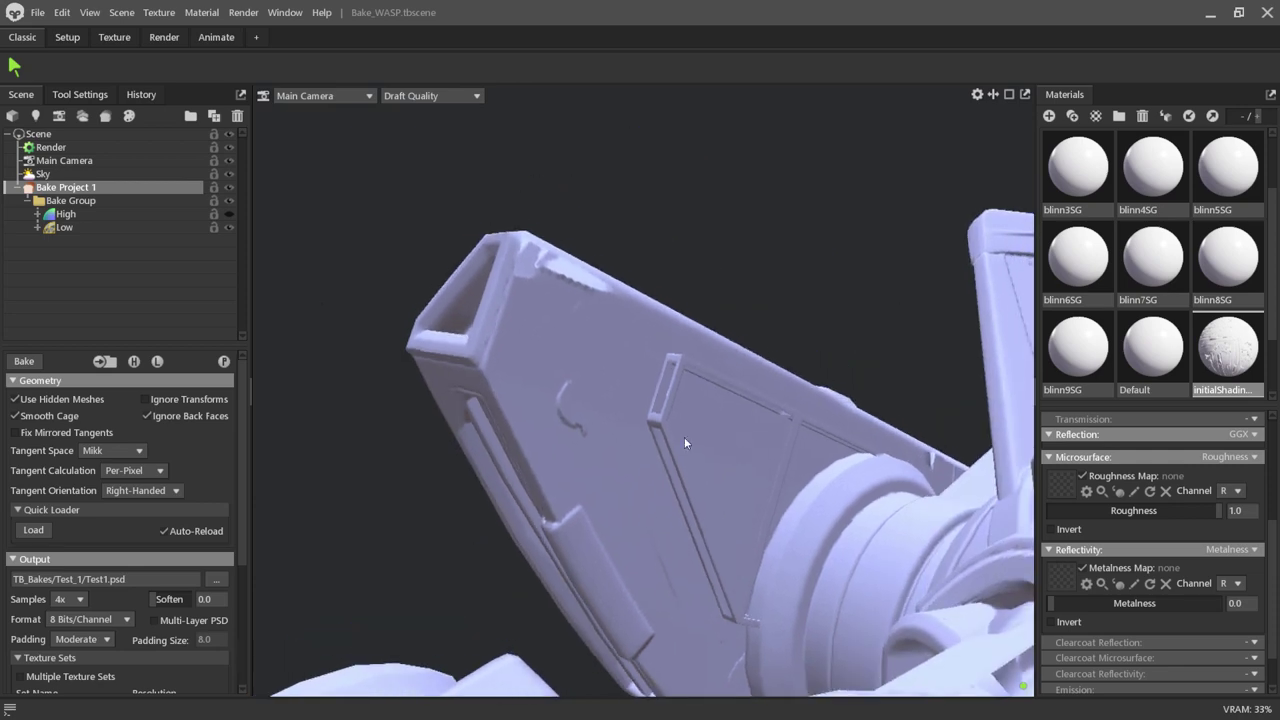
pyautogui.click(227, 211)
pyautogui.click(227, 211)
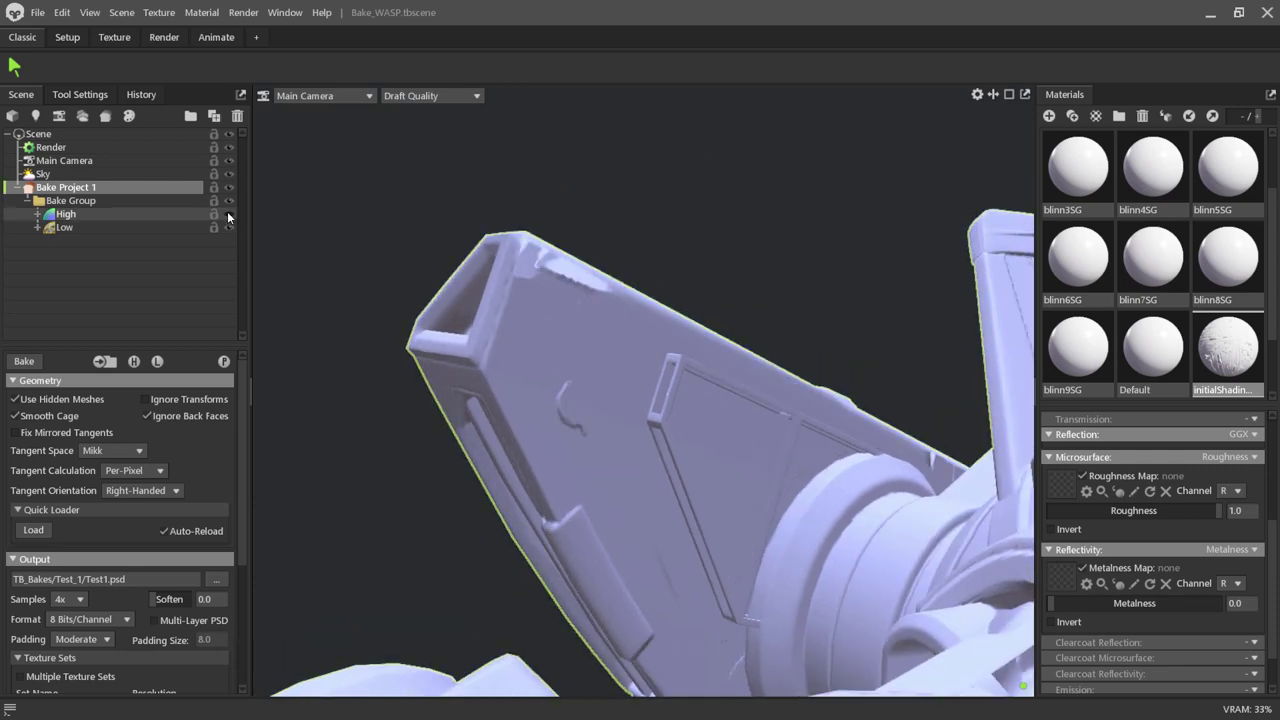
pyautogui.click(227, 211)
pyautogui.click(227, 211)
pyautogui.click(227, 211)
pyautogui.click(227, 211)
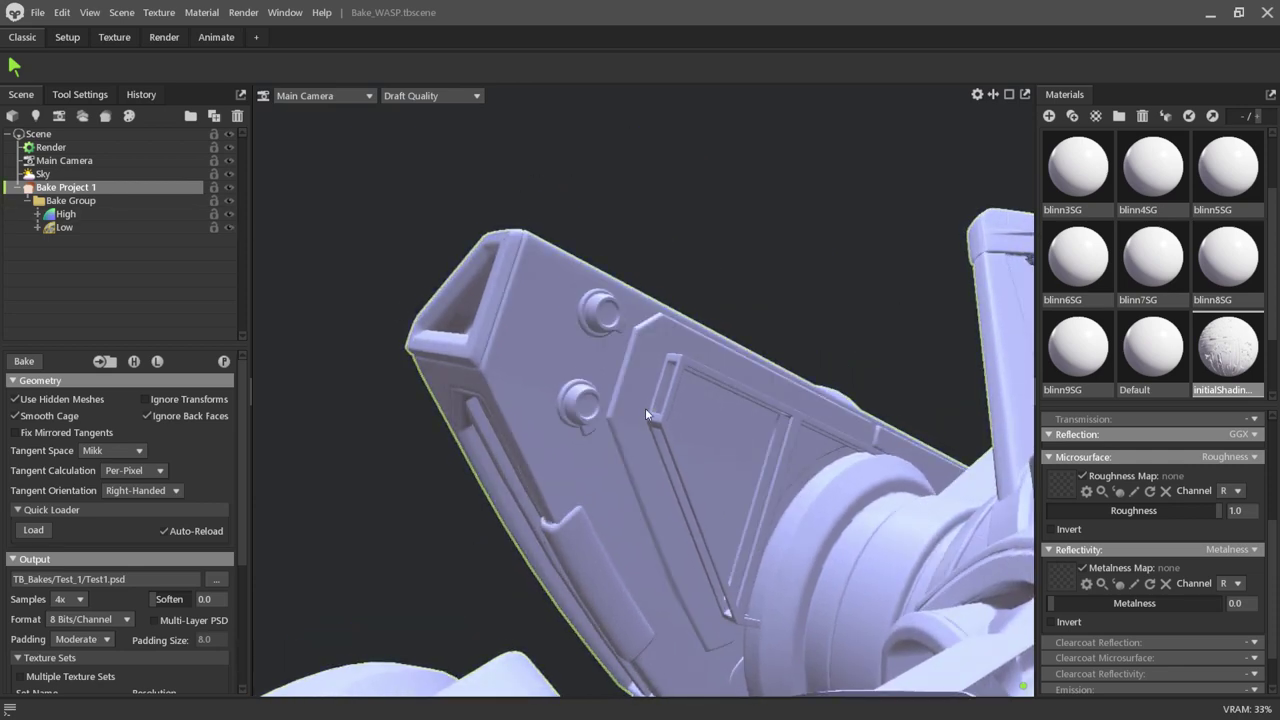
pyautogui.click(229, 214)
pyautogui.moveTo(518, 315)
pyautogui.mouseDown()
pyautogui.moveTo(572, 303)
pyautogui.moveTo(556, 322)
pyautogui.moveTo(558, 355)
pyautogui.moveTo(746, 531)
pyautogui.moveTo(828, 584)
pyautogui.mouseUp()
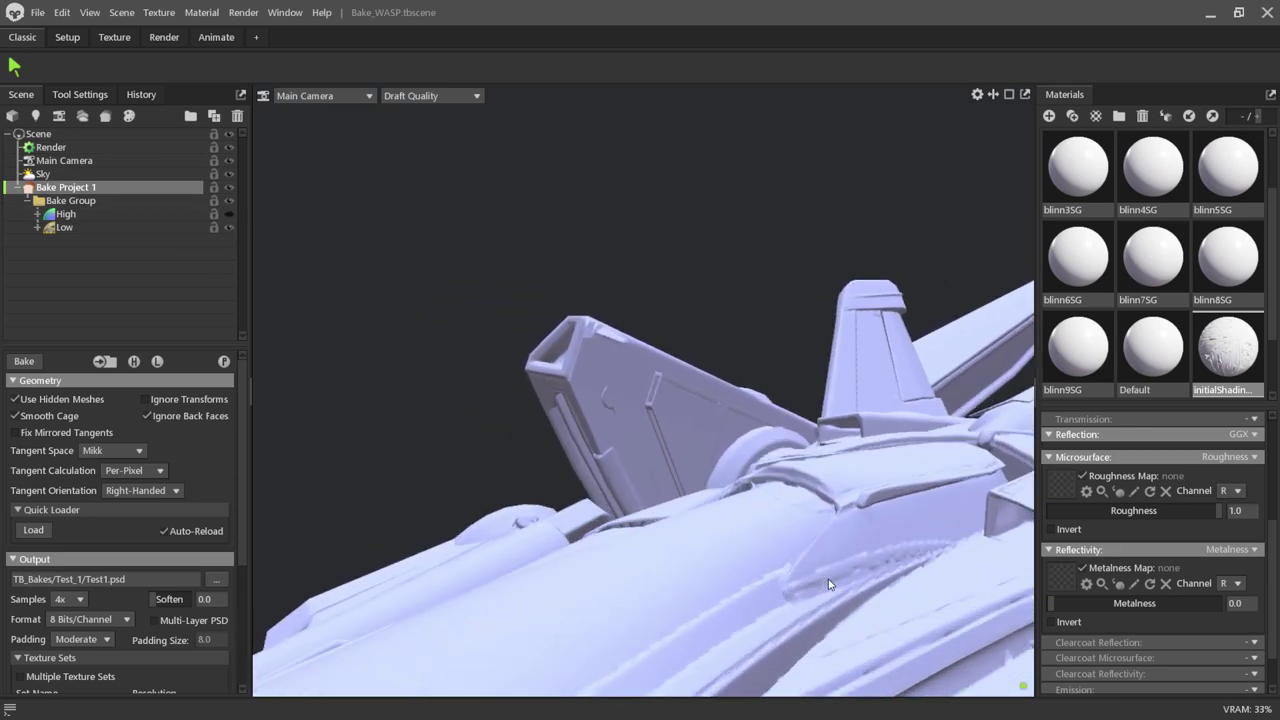
pyautogui.click(229, 214)
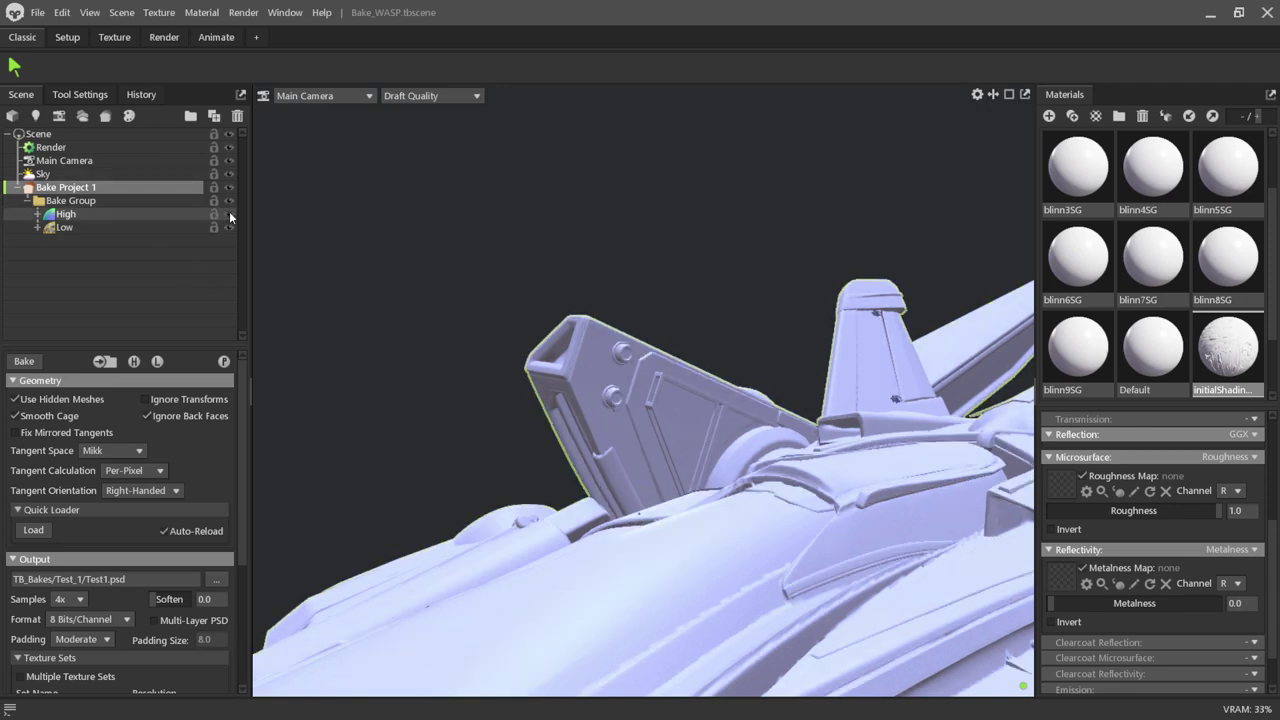
pyautogui.click(229, 214)
pyautogui.click(229, 214)
pyautogui.moveTo(628, 396)
pyautogui.mouseDown()
pyautogui.moveTo(650, 466)
pyautogui.moveTo(641, 485)
pyautogui.moveTo(547, 454)
pyautogui.mouseUp()
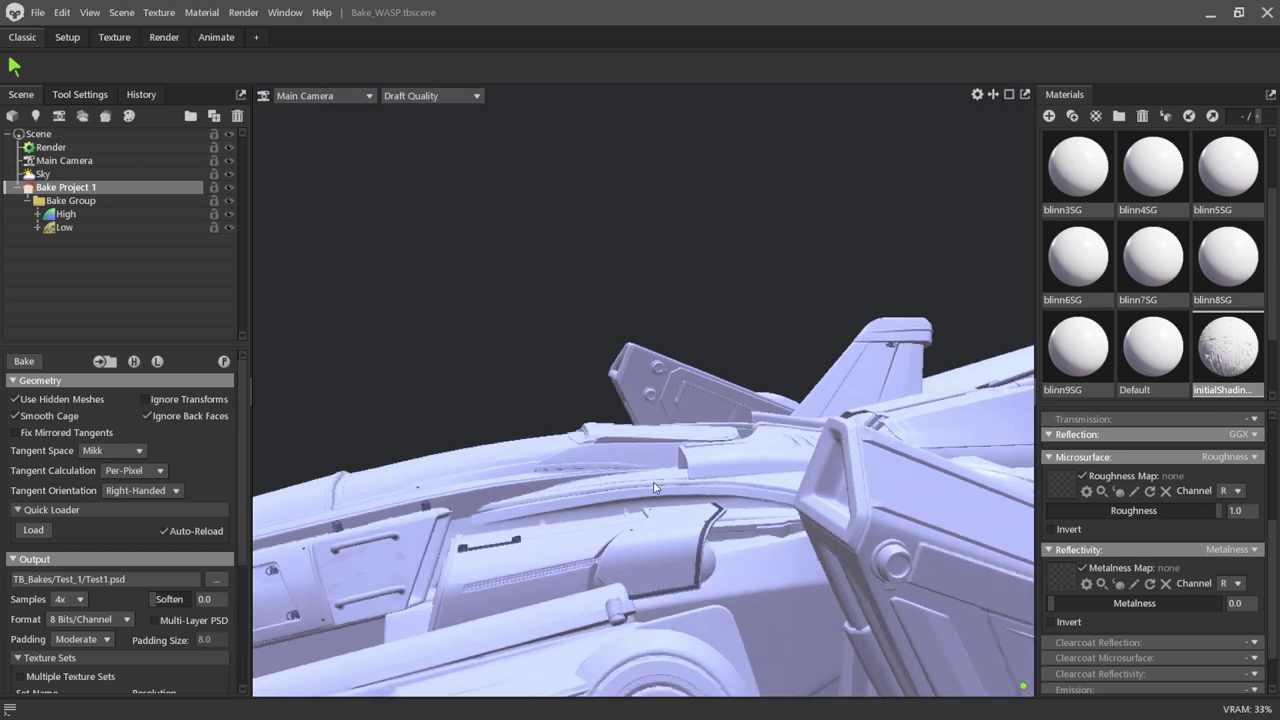
pyautogui.click(229, 214)
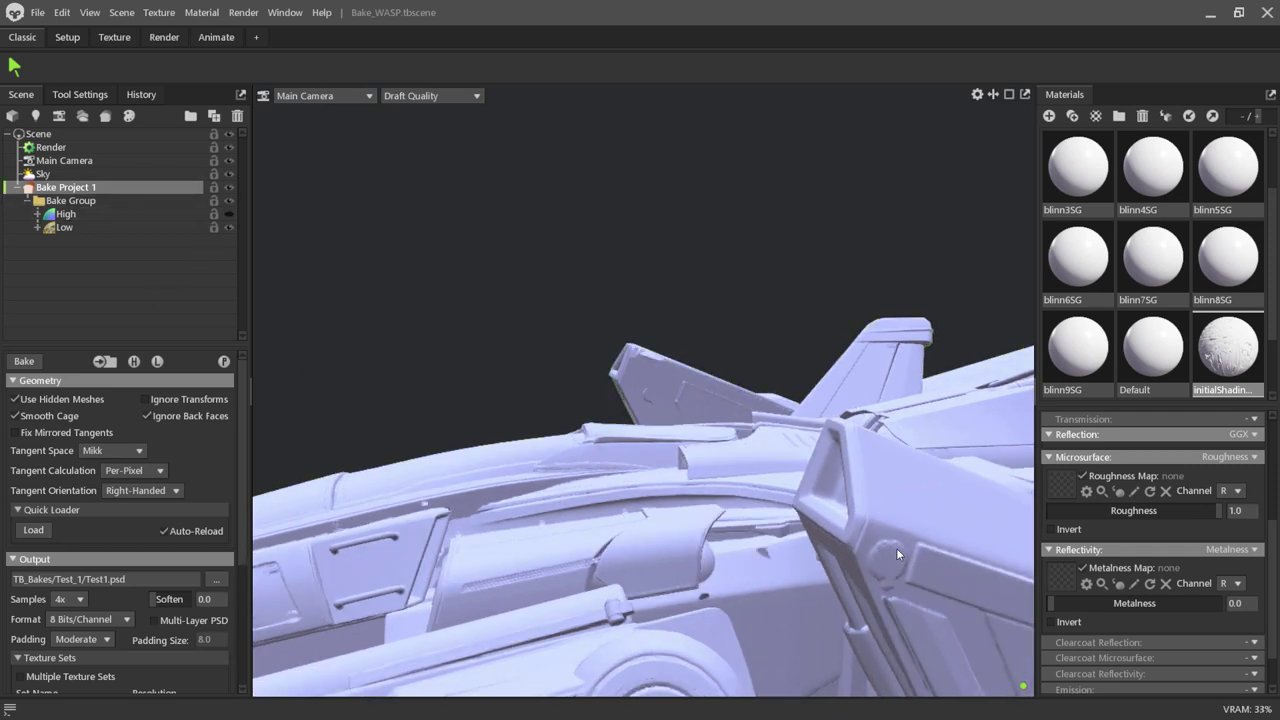
pyautogui.moveTo(779, 459)
pyautogui.mouseDown()
pyautogui.moveTo(679, 526)
pyautogui.moveTo(682, 463)
pyautogui.mouseUp()
pyautogui.scroll(2, 683, 456)
pyautogui.scroll(2, 683, 456)
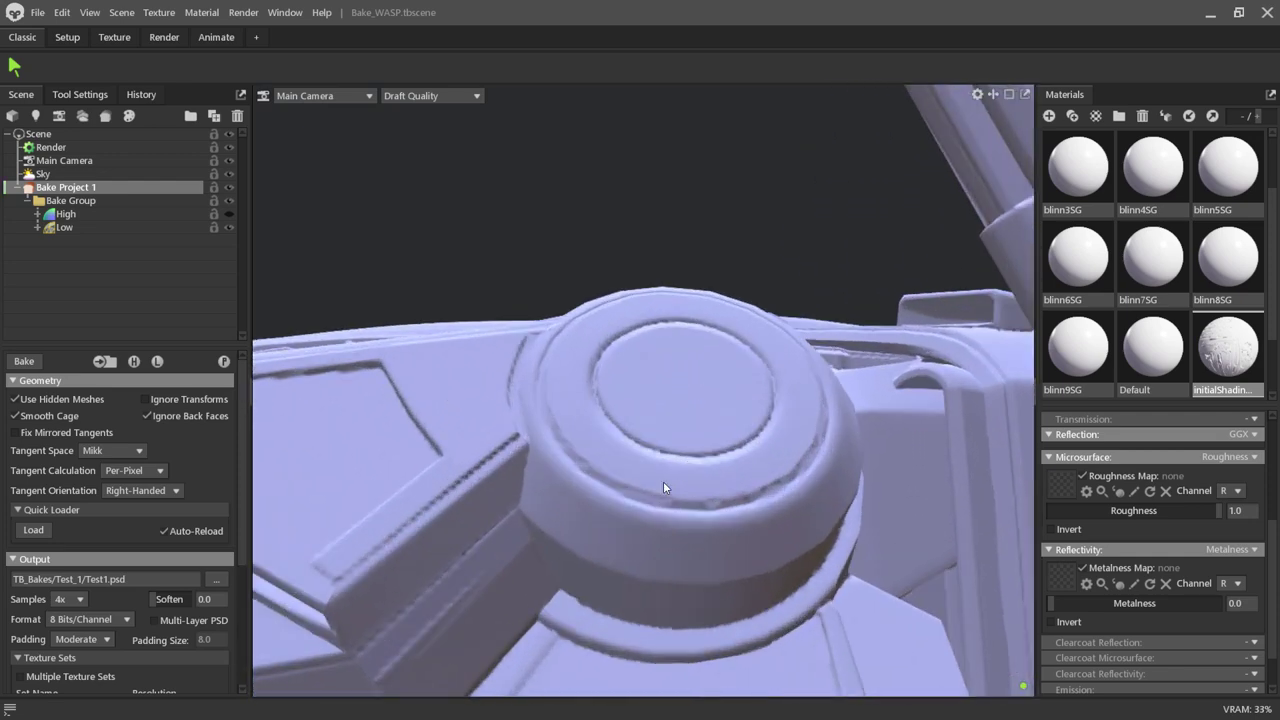
pyautogui.scroll(-2, 700, 427)
pyautogui.scroll(-2, 697, 436)
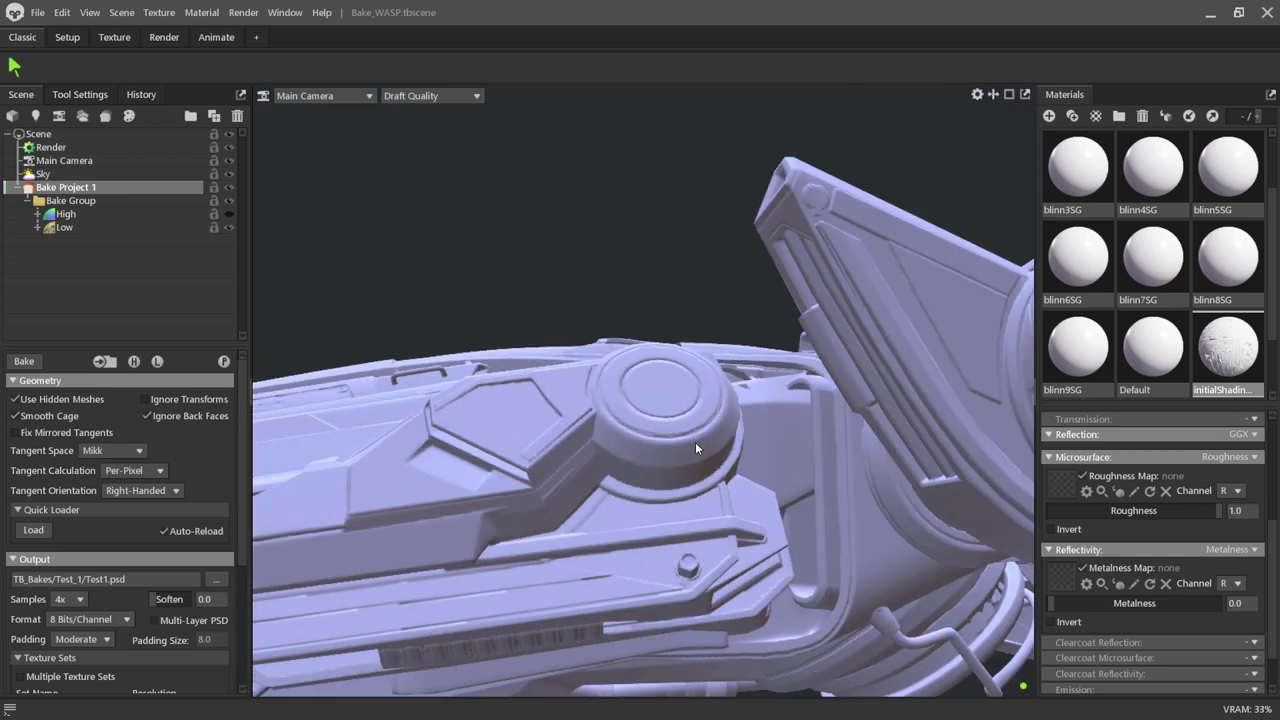
pyautogui.scroll(-2, 695, 442)
pyautogui.scroll(-1, 685, 460)
pyautogui.moveTo(679, 473)
pyautogui.mouseDown()
pyautogui.moveTo(704, 418)
pyautogui.moveTo(686, 438)
pyautogui.moveTo(744, 573)
pyautogui.moveTo(650, 388)
pyautogui.moveTo(599, 440)
pyautogui.mouseUp()
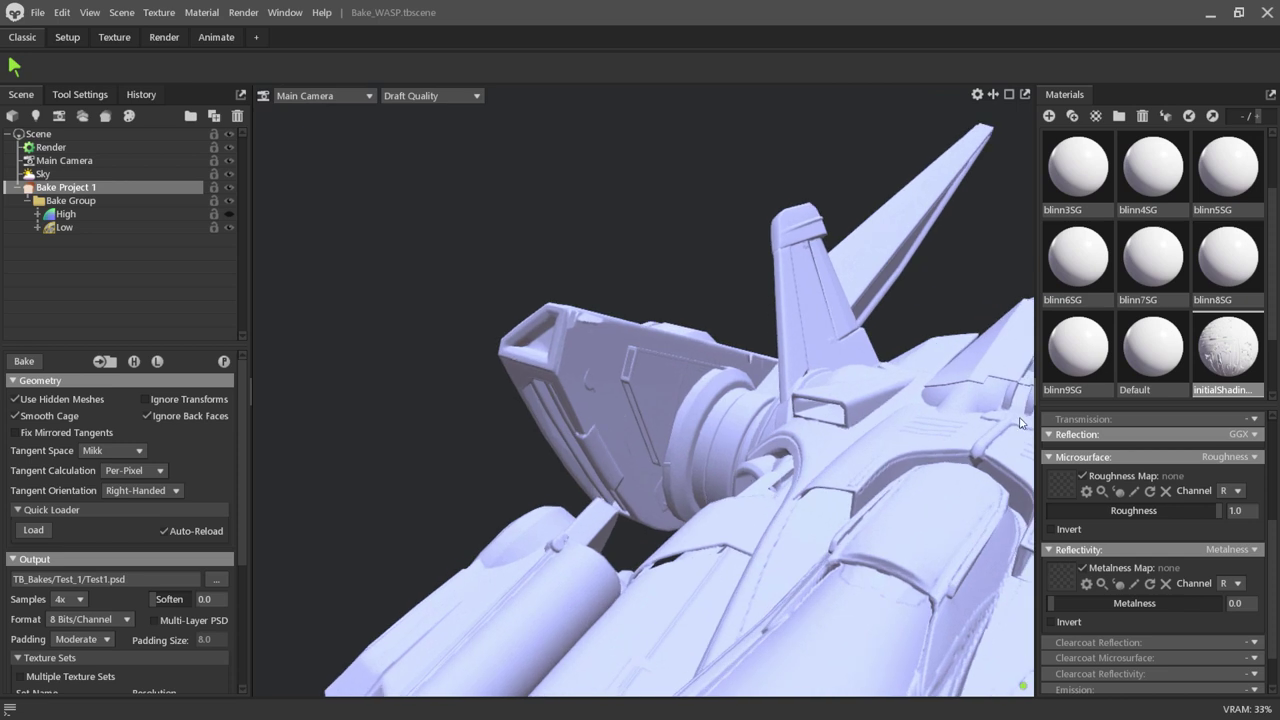
pyautogui.scroll(5, 1150, 495)
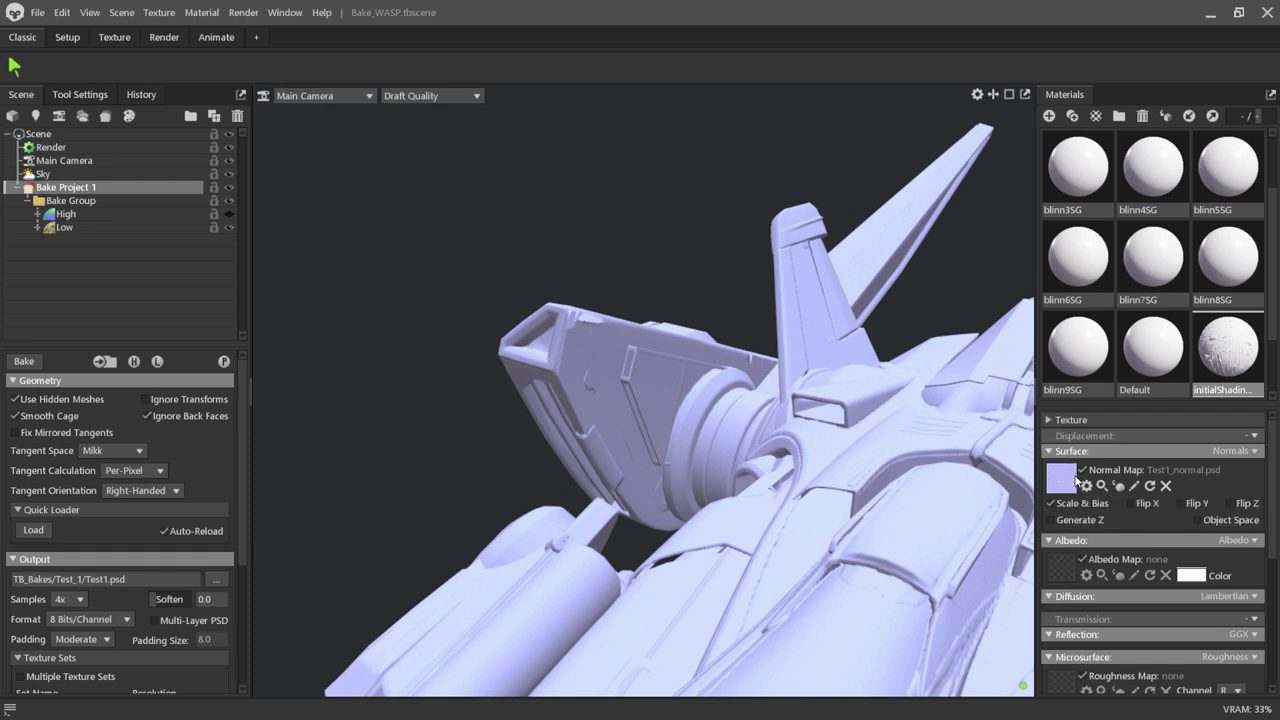
# Remove the material's normal map and drop the Low mesh's cage Max Offset to 0.0.
pyautogui.click(1165, 486)
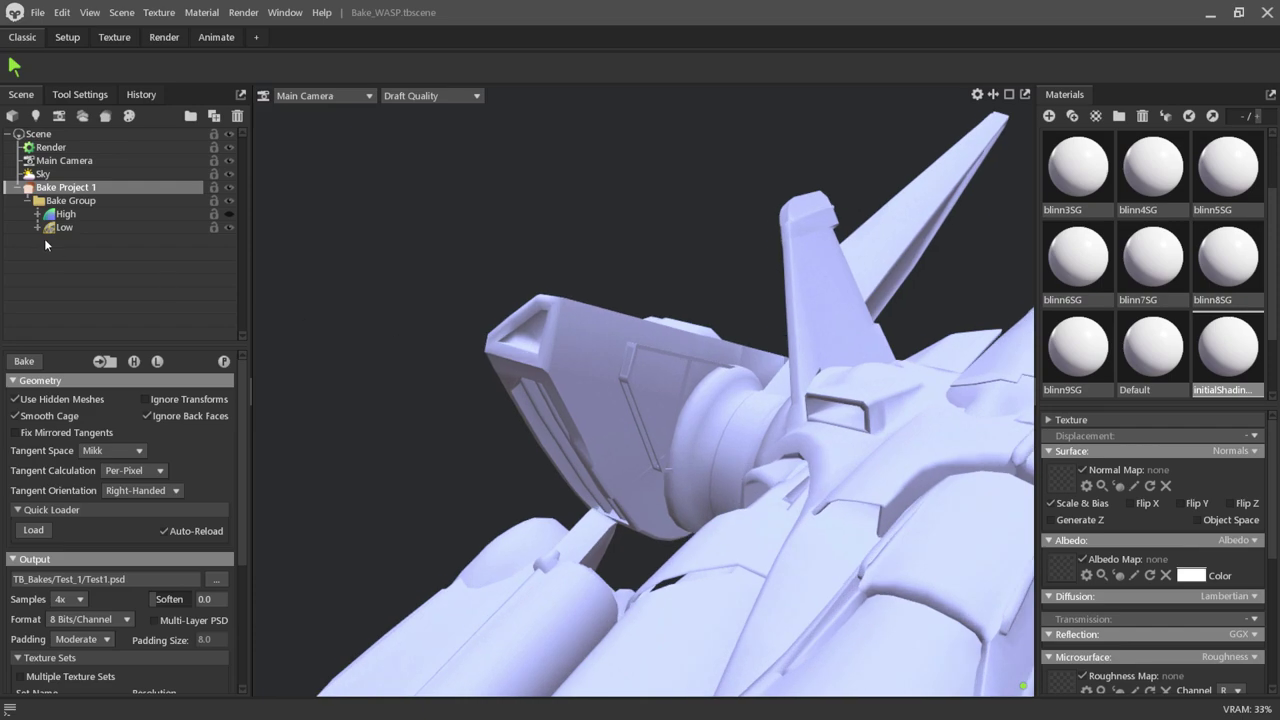
pyautogui.click(64, 228)
pyautogui.moveTo(638, 398); pyautogui.dragTo(664, 418)
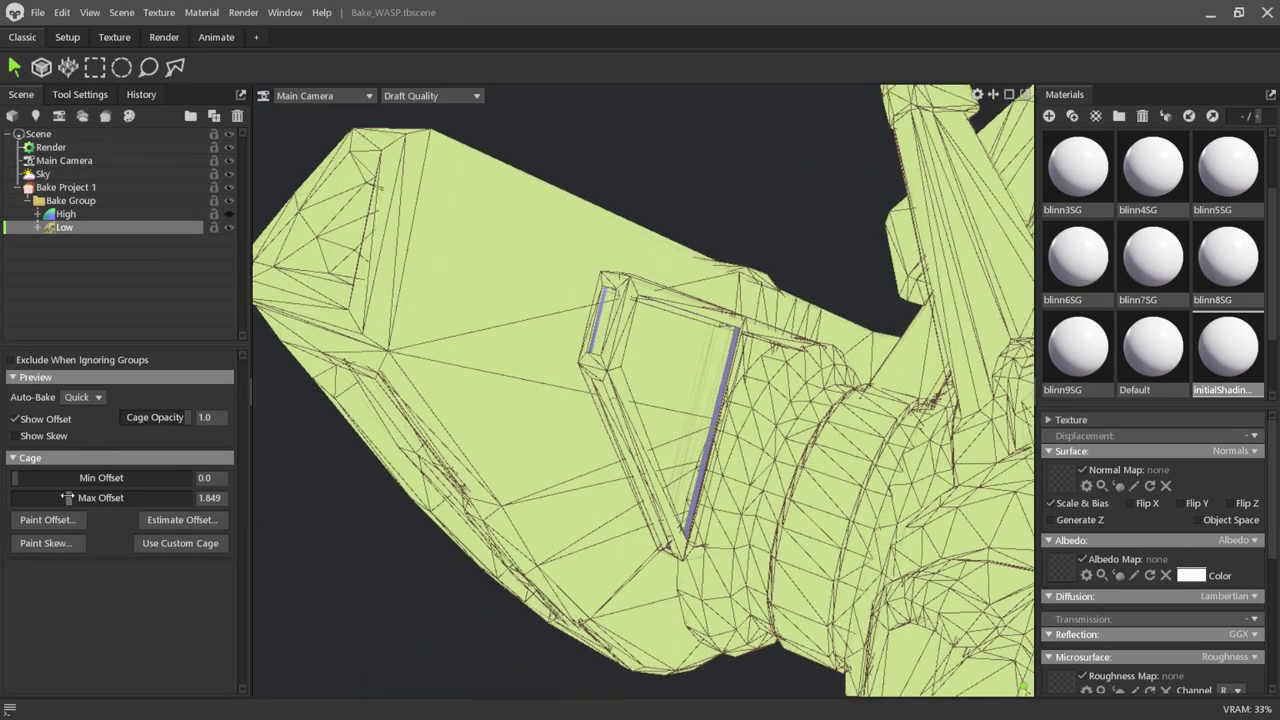
pyautogui.moveTo(67, 497); pyautogui.dragTo(6, 497)
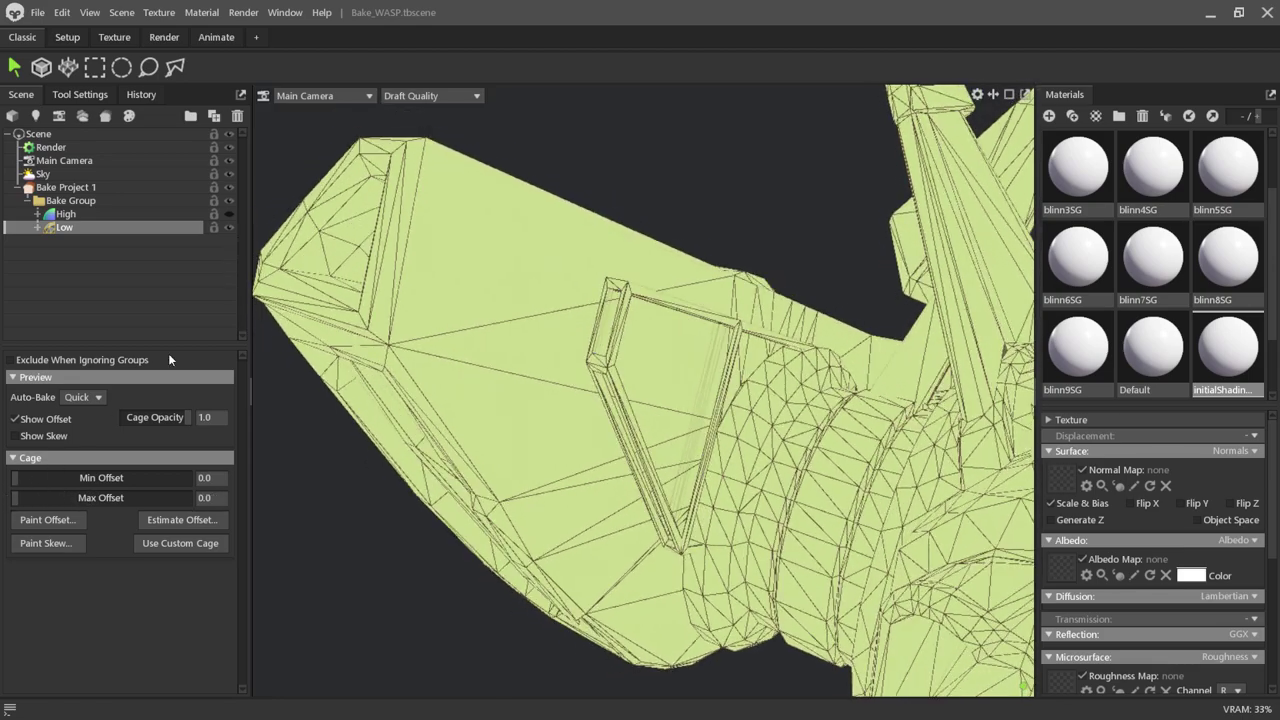
# Hide the Low mesh and show the High mesh over the cage preview.
pyautogui.click(228, 228)
pyautogui.click(228, 228)
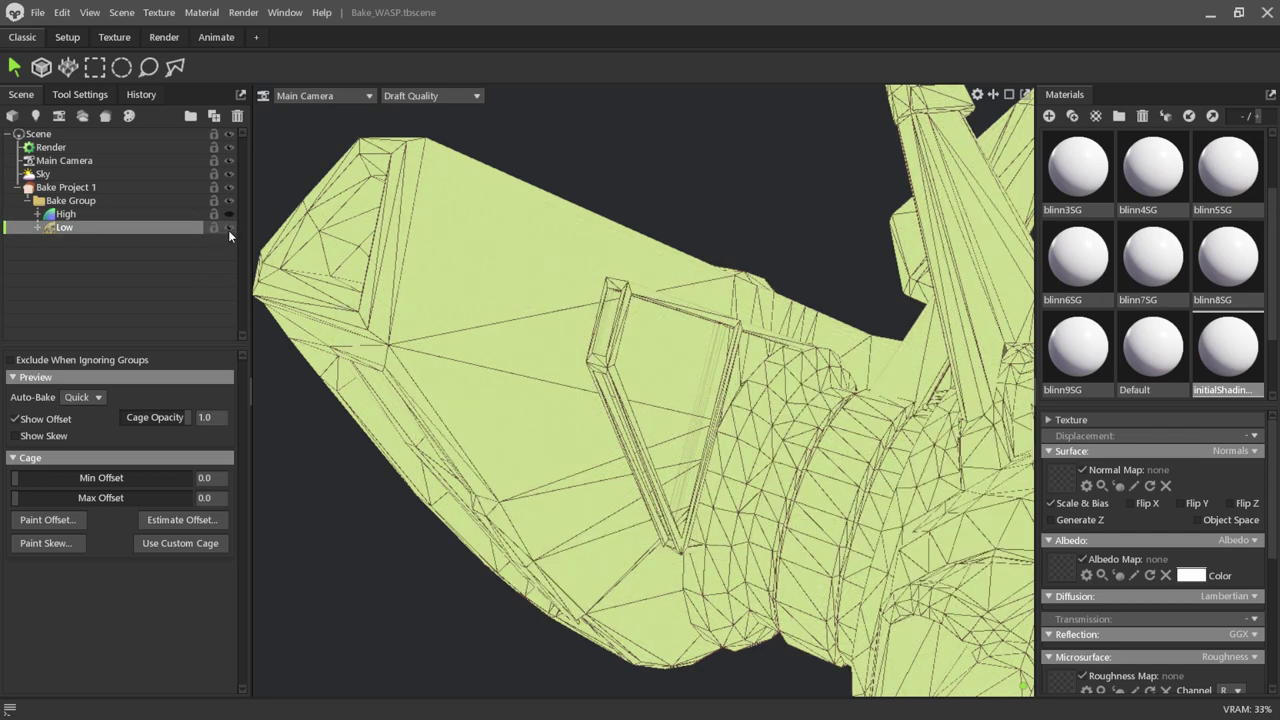
pyautogui.click(229, 228)
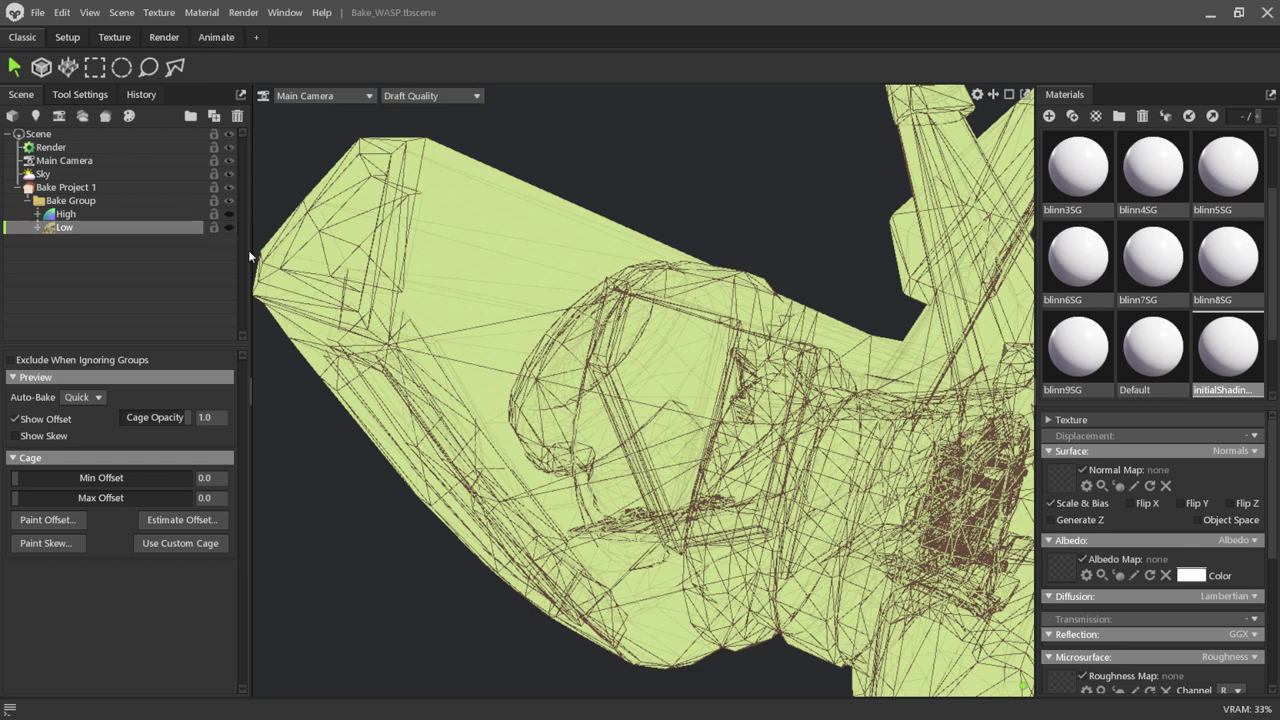
pyautogui.click(230, 215)
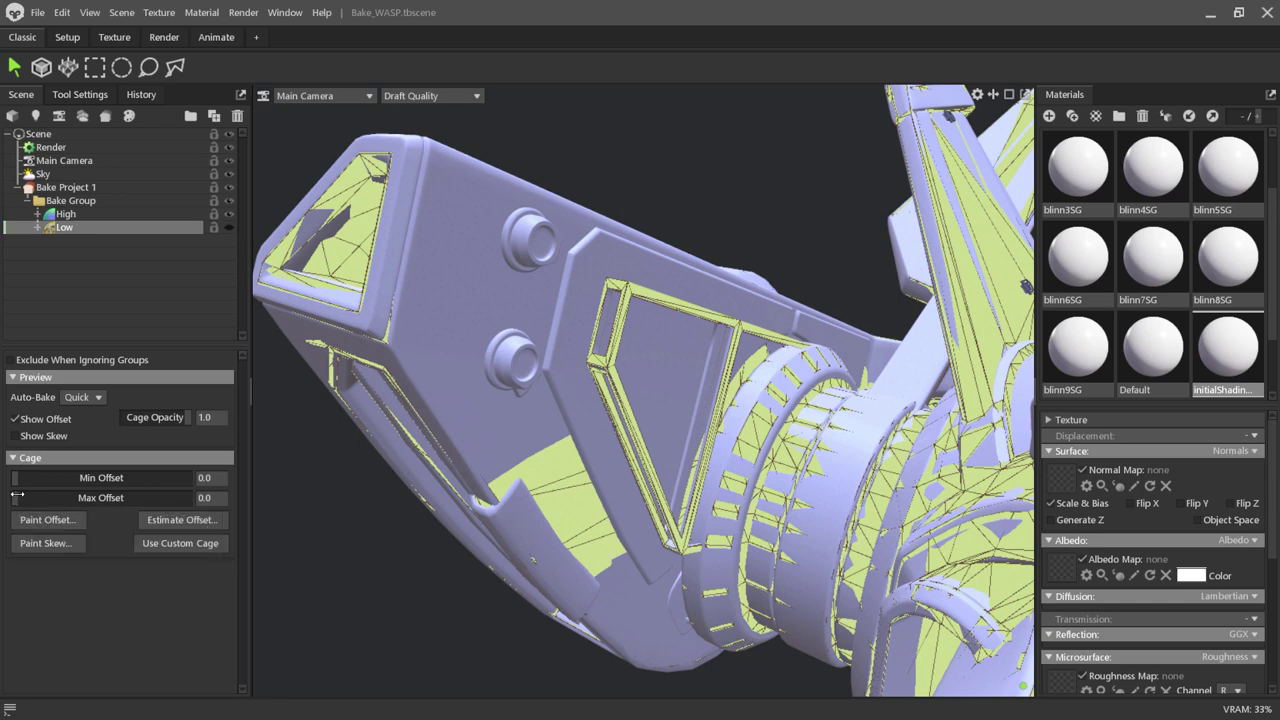
# Raise the Low mesh's cage Max Offset and orbit the ship to check its coverage.
pyautogui.moveTo(32, 497); pyautogui.dragTo(130, 498)
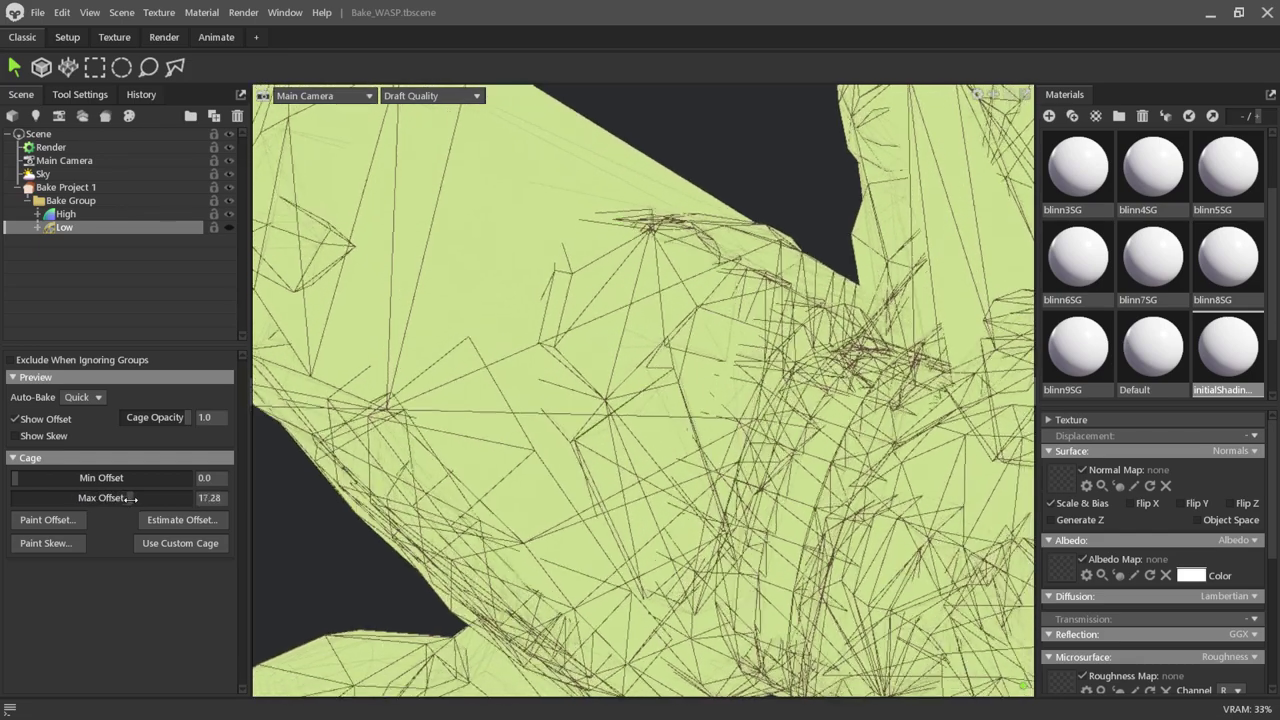
pyautogui.scroll(-2, 600, 460)
pyautogui.scroll(-2, 590, 465)
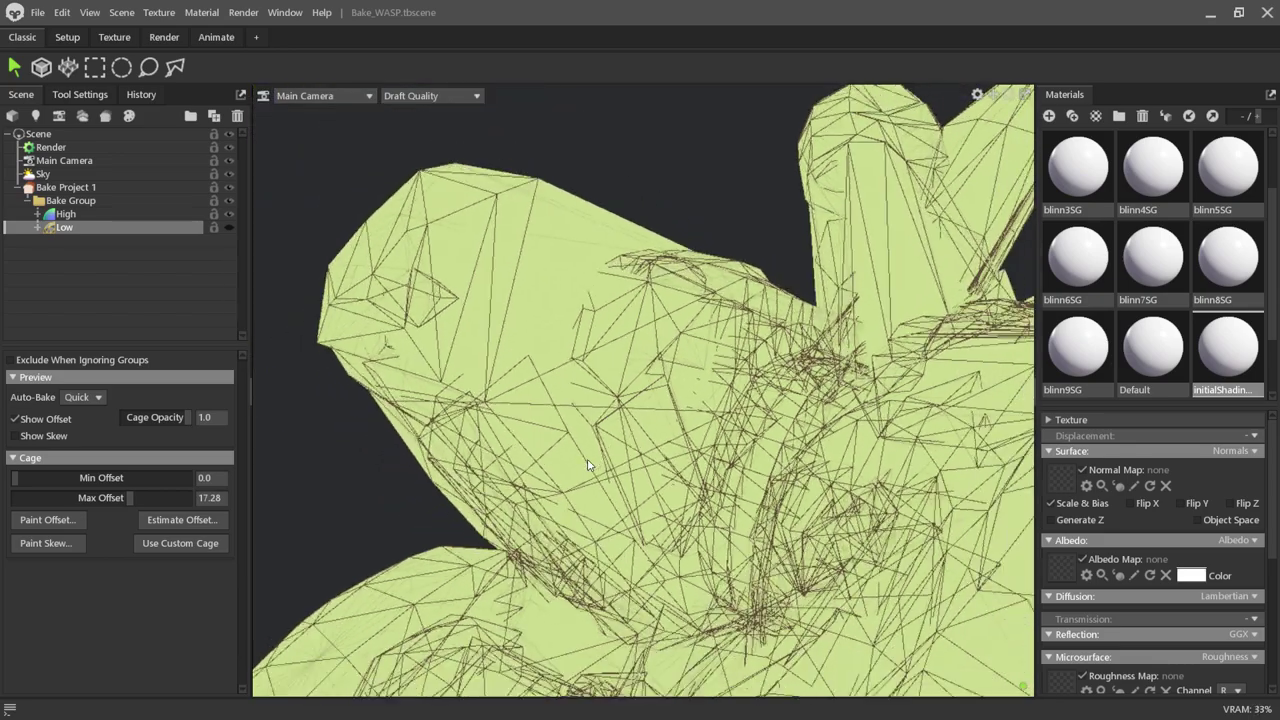
pyautogui.scroll(-2, 580, 470)
pyautogui.scroll(-2, 565, 478)
pyautogui.scroll(-2, 560, 482)
pyautogui.scroll(-2, 555, 484)
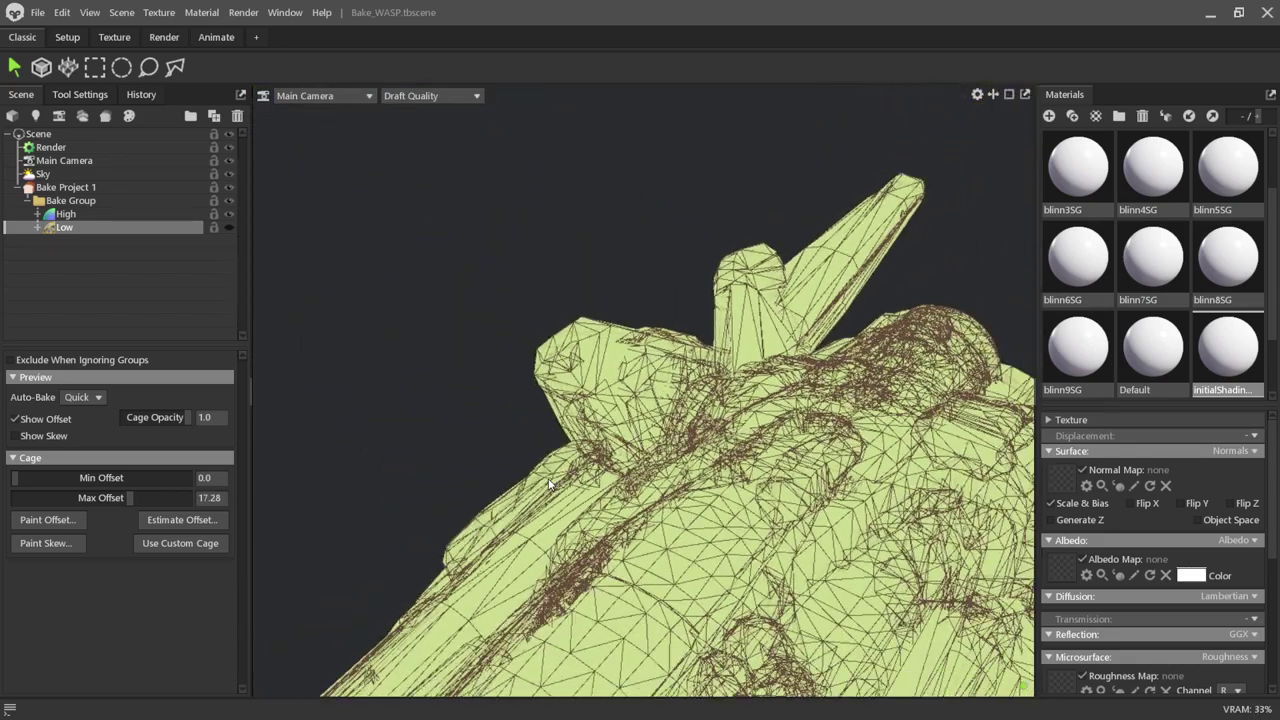
pyautogui.scroll(-2, 550, 486)
pyautogui.scroll(-2, 545, 488)
pyautogui.scroll(-2, 544, 489)
pyautogui.scroll(-2, 542, 490)
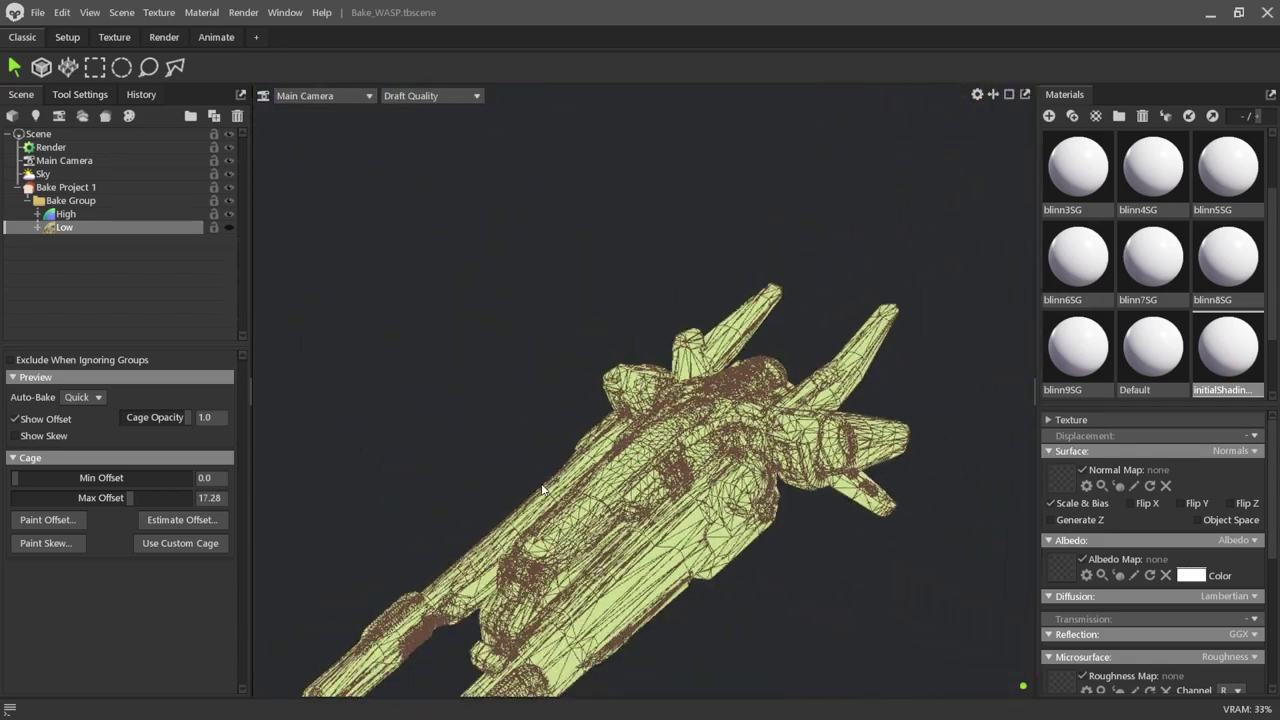
pyautogui.moveTo(548, 452)
pyautogui.mouseDown()
pyautogui.moveTo(530, 419)
pyautogui.moveTo(560, 438)
pyautogui.moveTo(732, 378)
pyautogui.moveTo(753, 318)
pyautogui.moveTo(748, 258)
pyautogui.moveTo(815, 477)
pyautogui.mouseUp()
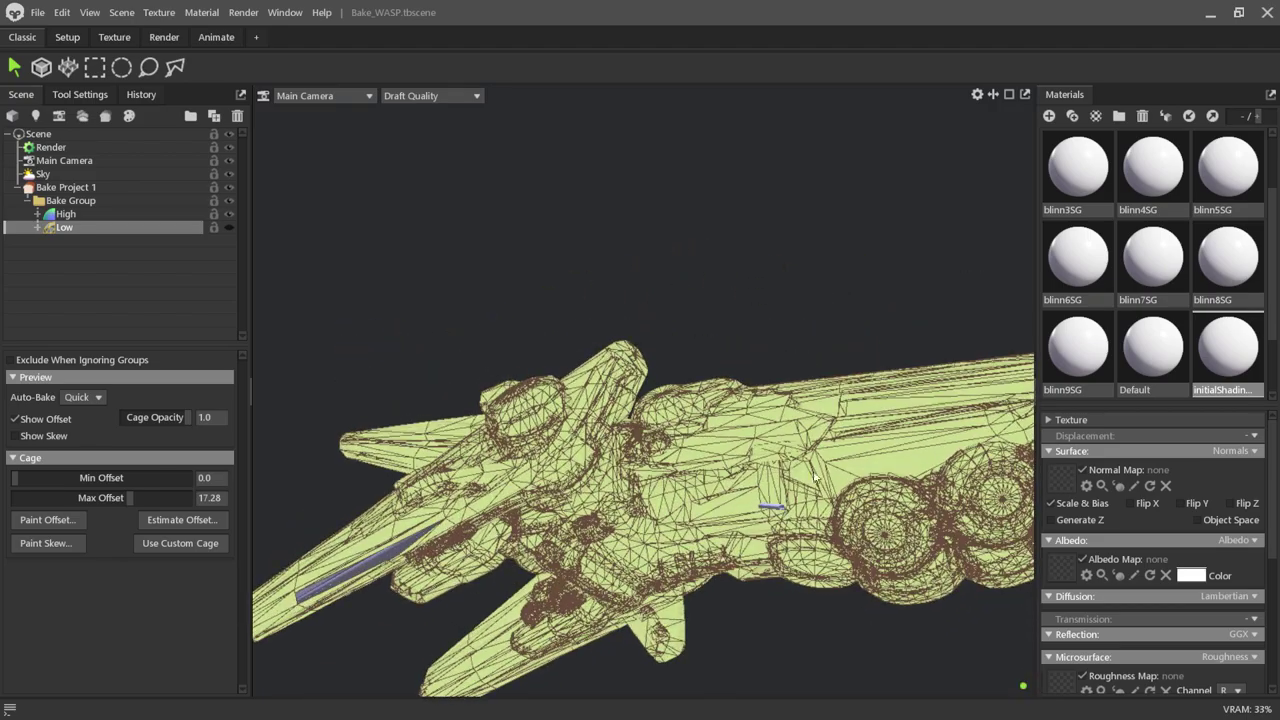
pyautogui.moveTo(470, 577); pyautogui.dragTo(390, 597)
pyautogui.moveTo(452, 635)
pyautogui.mouseDown()
pyautogui.moveTo(447, 519)
pyautogui.moveTo(334, 484)
pyautogui.mouseUp()
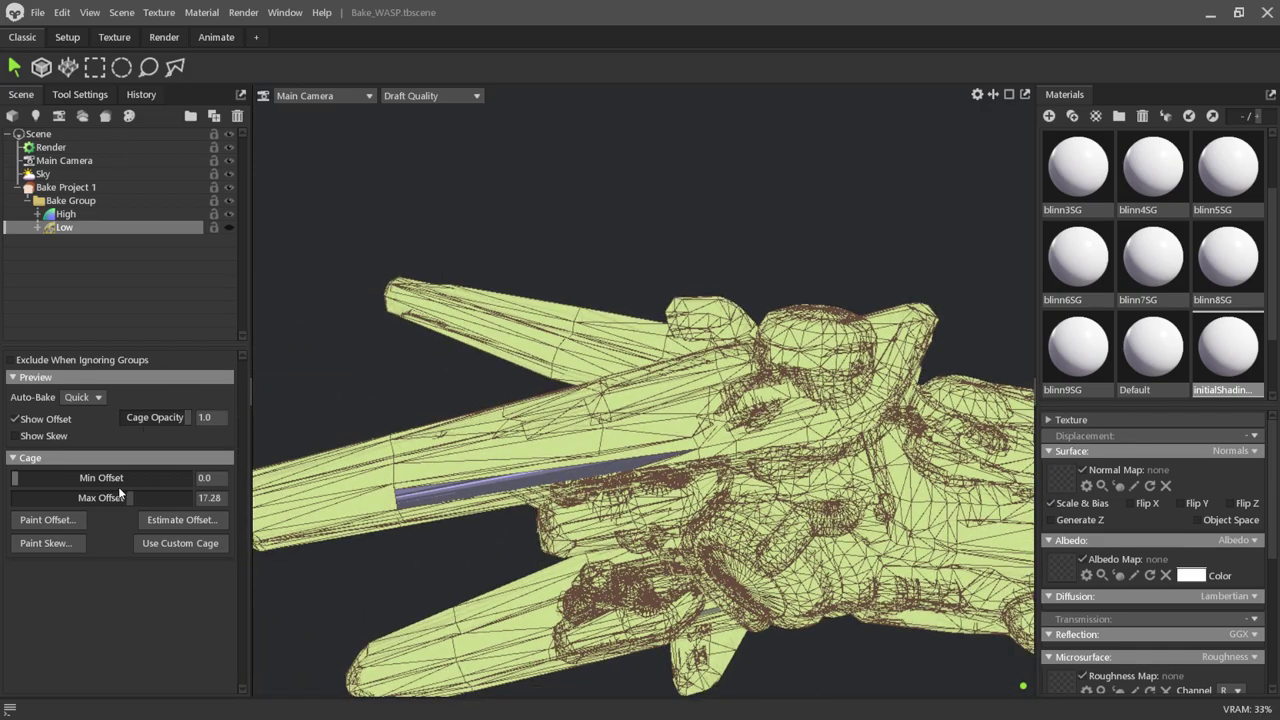
# Settle the cage Max Offset at about 11.35, orbiting to confirm it envelops the ship.
pyautogui.moveTo(136, 497)
pyautogui.mouseDown()
pyautogui.moveTo(120, 506)
pyautogui.moveTo(176, 498)
pyautogui.moveTo(115, 525)
pyautogui.mouseUp()
pyautogui.moveTo(400, 510); pyautogui.dragTo(474, 503)
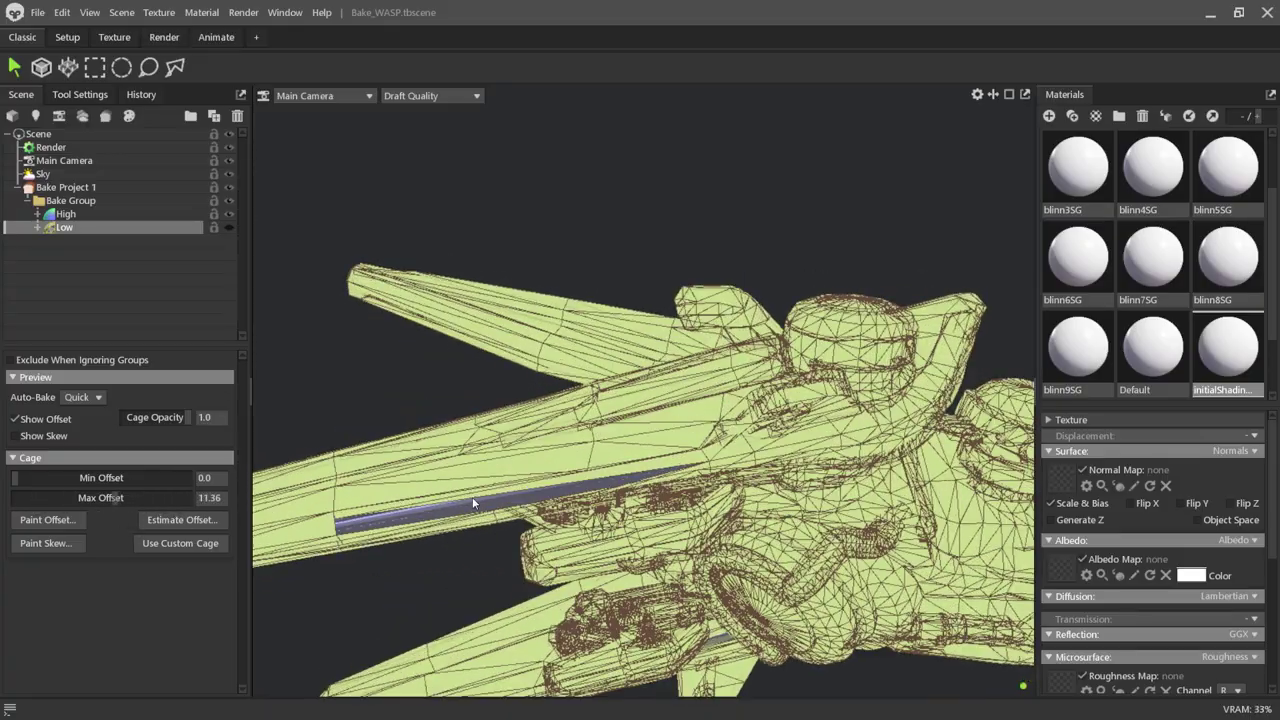
pyautogui.moveTo(600, 483)
pyautogui.mouseDown()
pyautogui.moveTo(635, 634)
pyautogui.moveTo(459, 691)
pyautogui.moveTo(474, 660)
pyautogui.mouseUp()
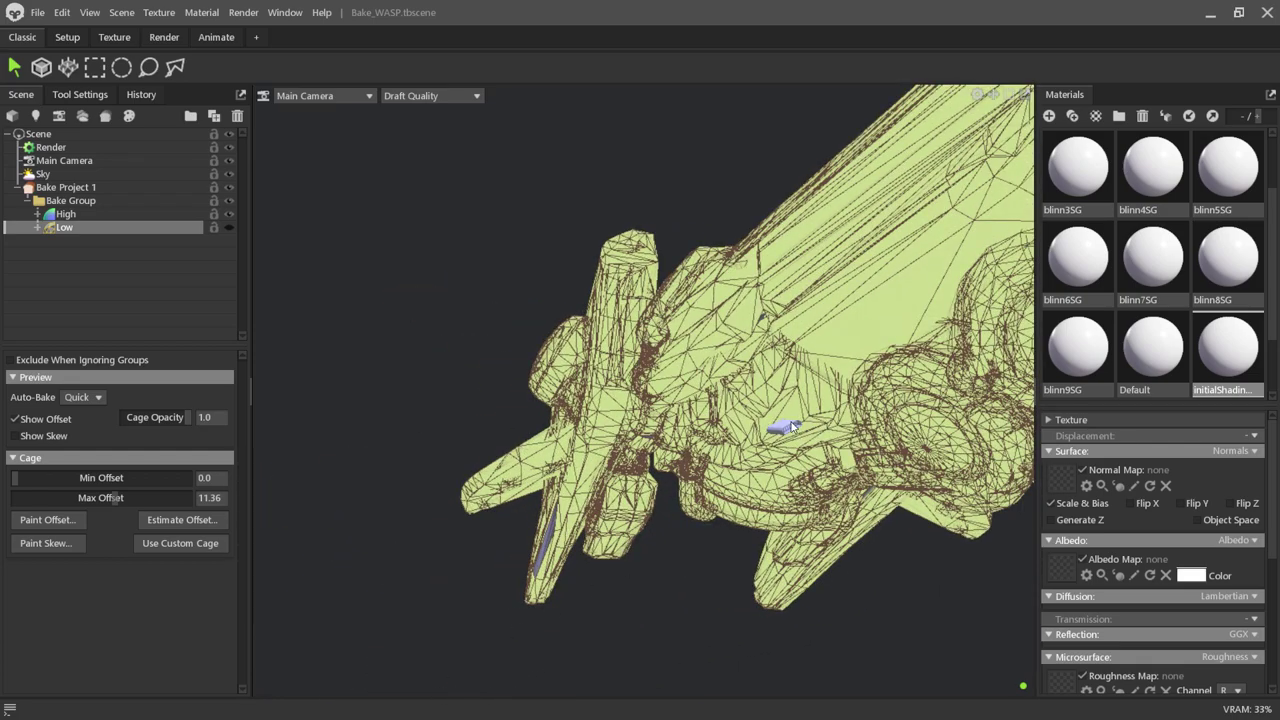
pyautogui.moveTo(661, 613)
pyautogui.mouseDown()
pyautogui.moveTo(487, 640)
pyautogui.moveTo(496, 618)
pyautogui.moveTo(647, 590)
pyautogui.moveTo(537, 539)
pyautogui.mouseUp()
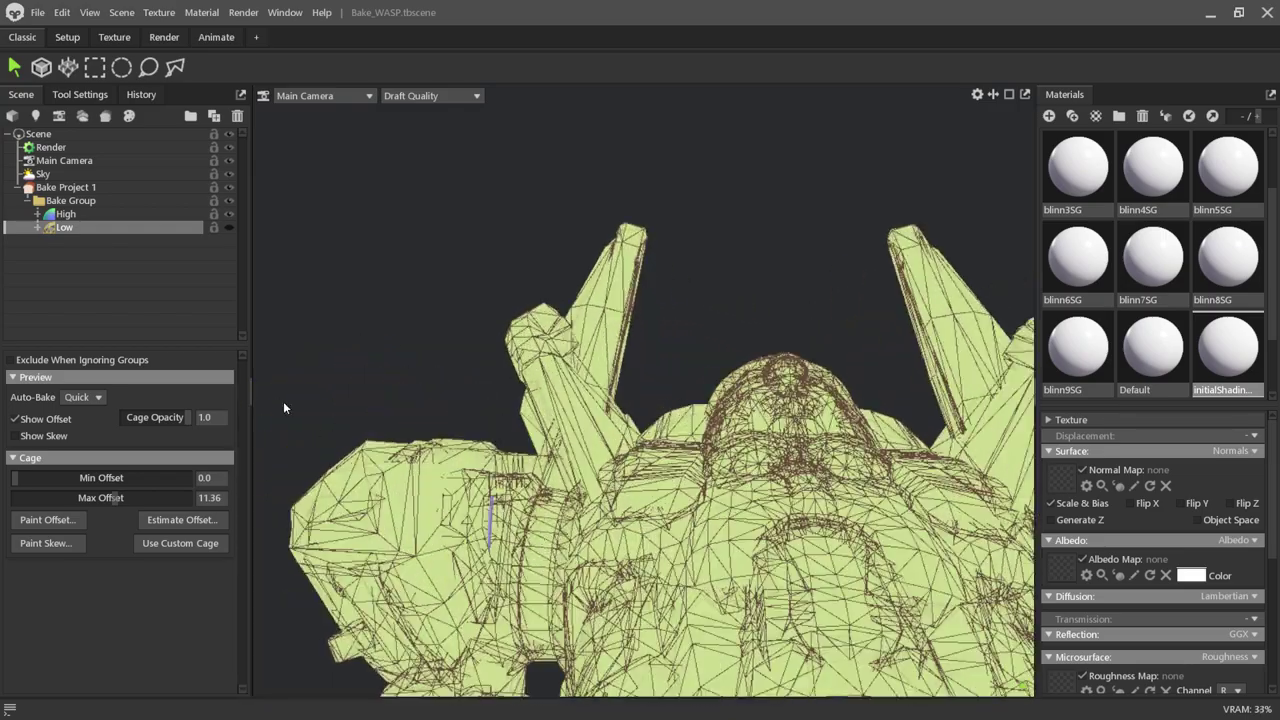
pyautogui.moveTo(300, 450)
pyautogui.mouseDown()
pyautogui.moveTo(860, 355)
pyautogui.moveTo(868, 384)
pyautogui.mouseUp()
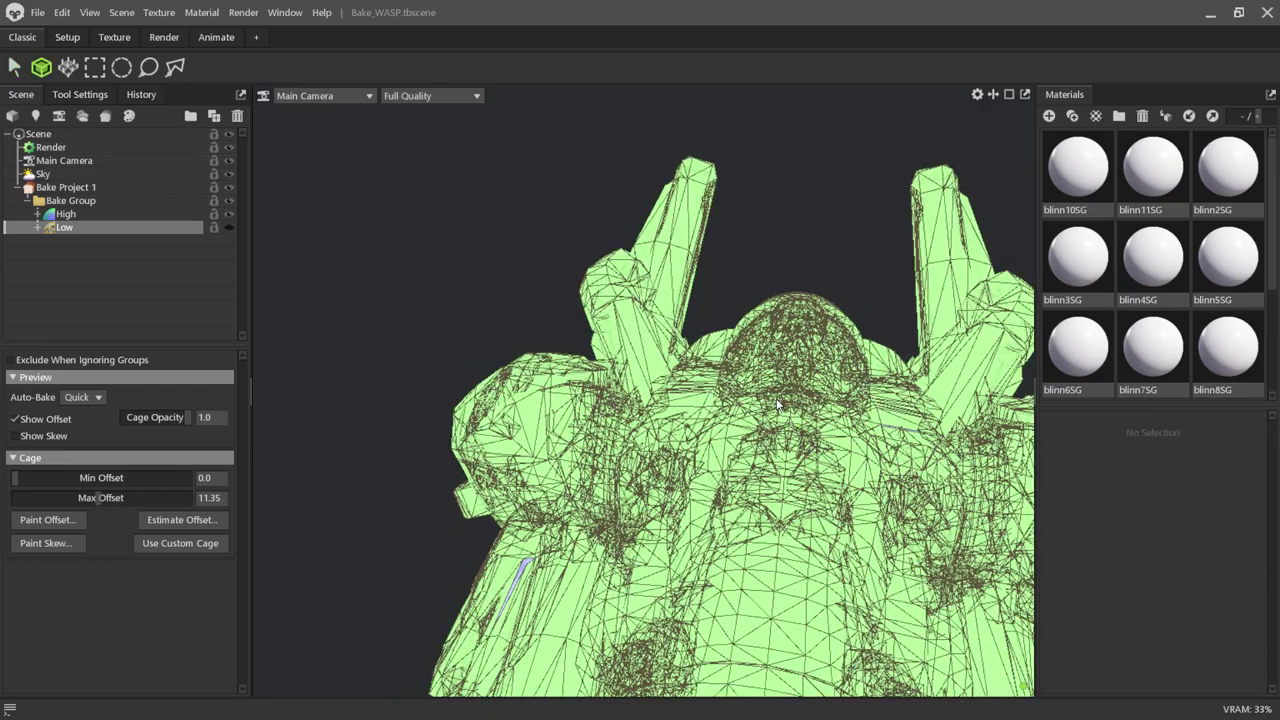
# Show the Low mesh again, expand Low to reveal Low_Mirrored, and select Bake Project 1.
pyautogui.moveTo(777, 403); pyautogui.dragTo(694, 426)
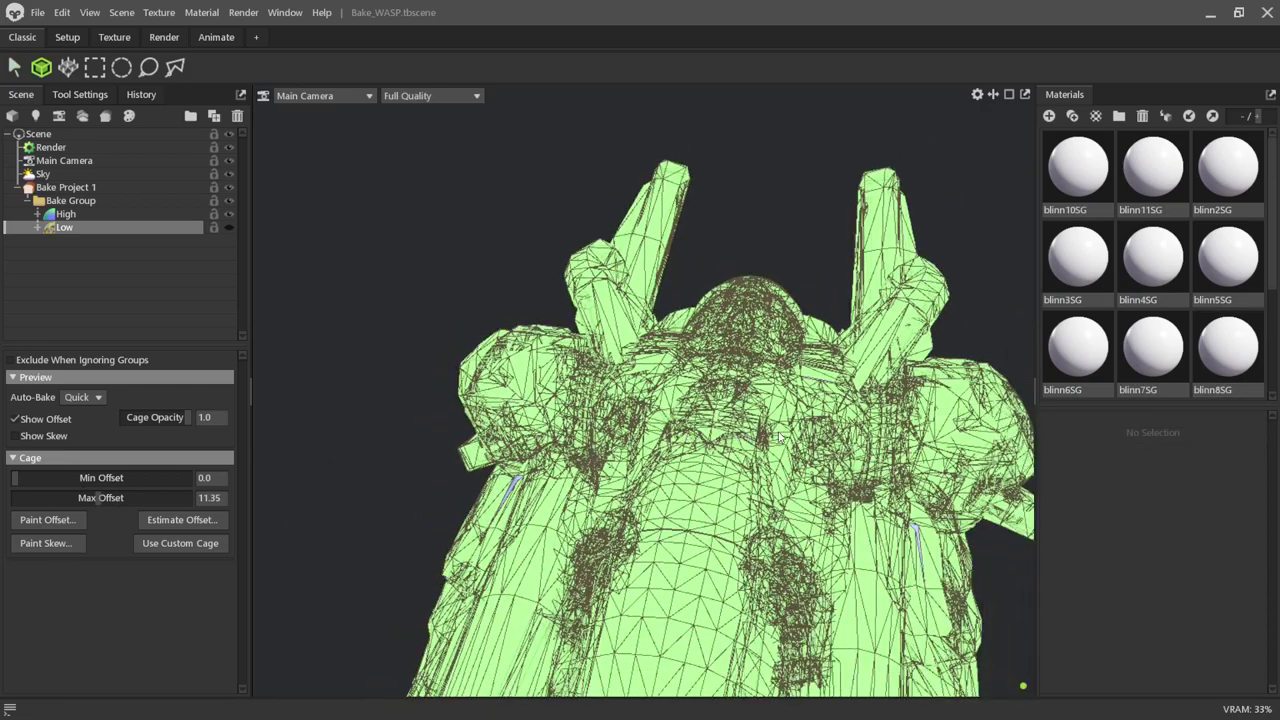
pyautogui.moveTo(779, 437); pyautogui.dragTo(625, 445)
pyautogui.click(230, 226)
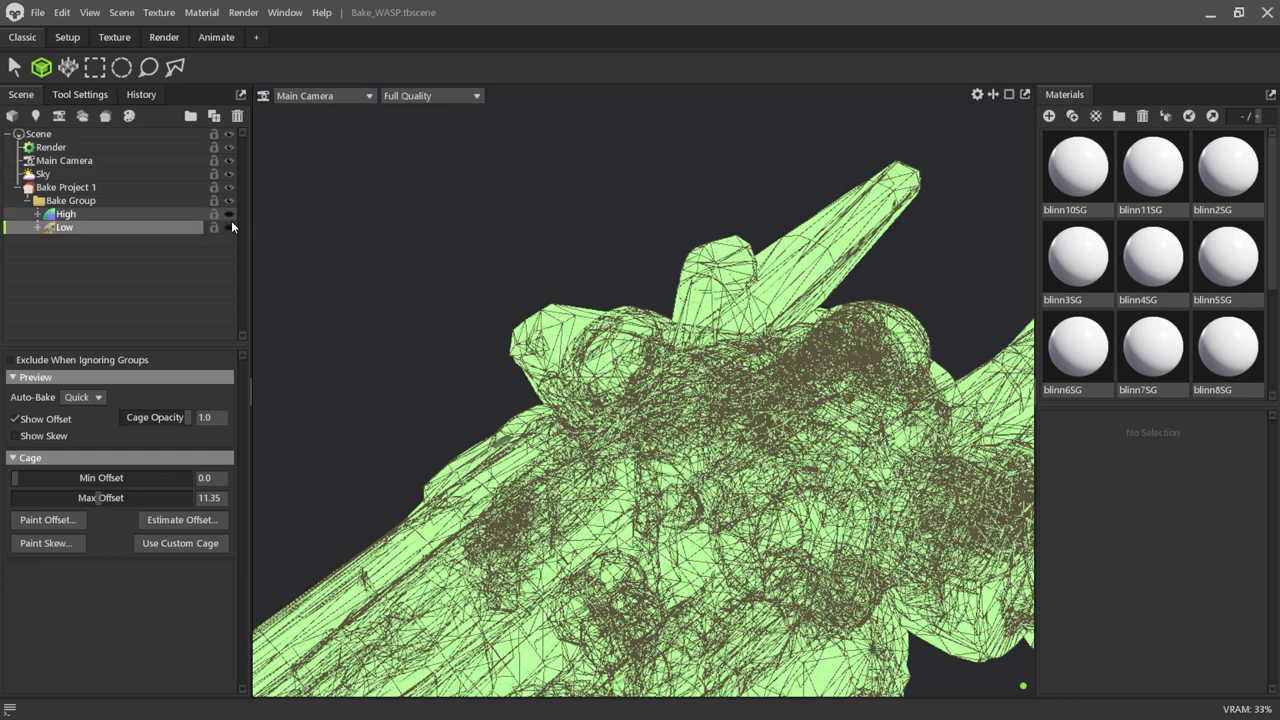
pyautogui.click(230, 228)
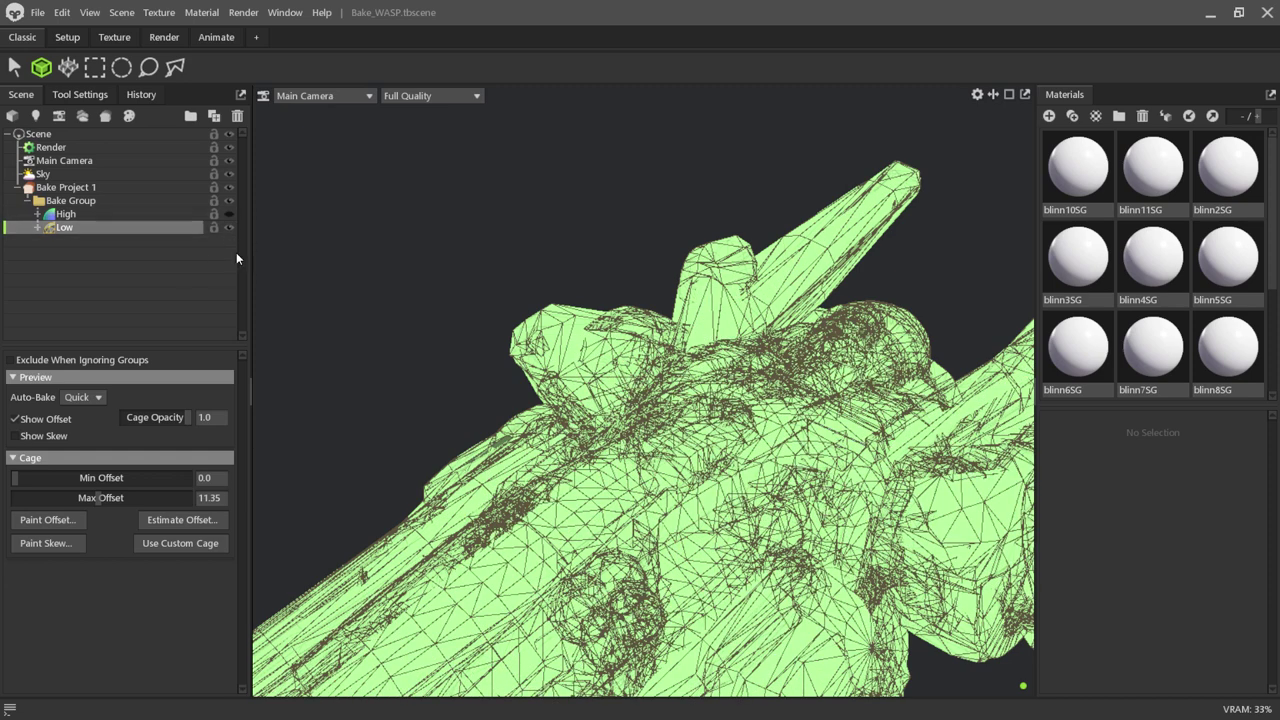
pyautogui.click(38, 228)
pyautogui.click(62, 188)
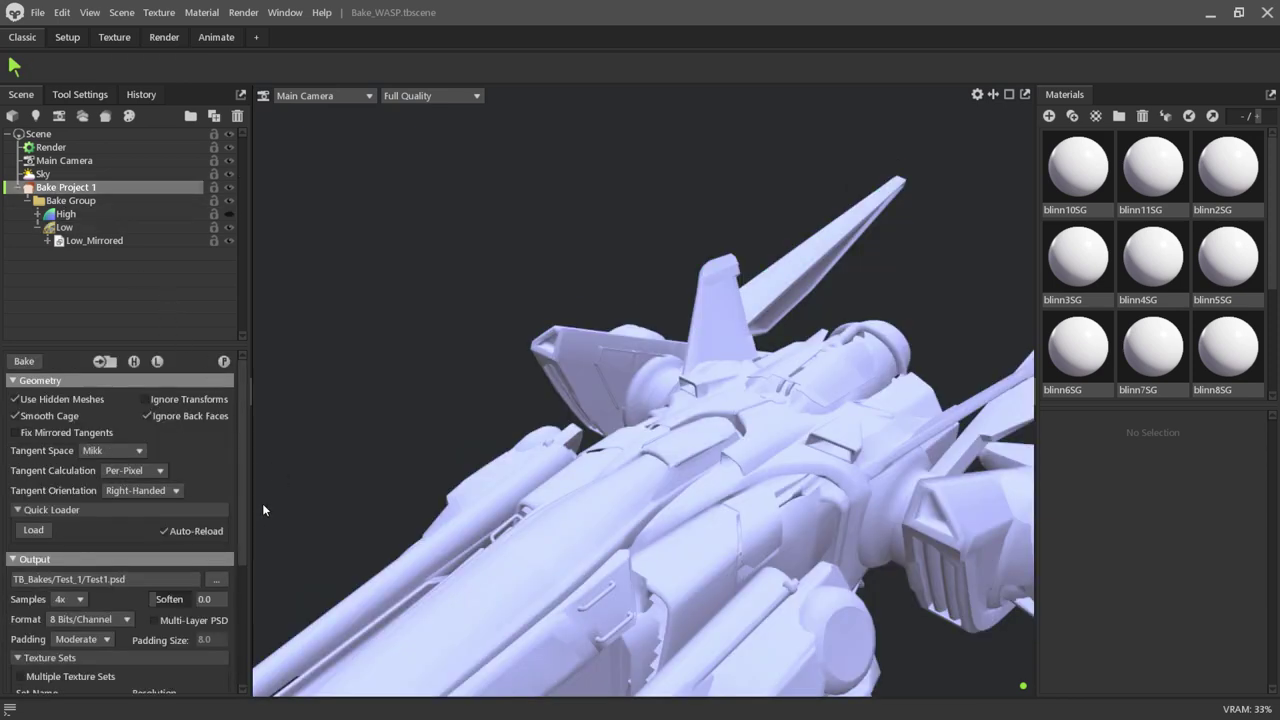
# Bake to TB_Bakes/Test_1/Test1.psd and inspect the baked detail around the tail fin.
pyautogui.click(27, 364)
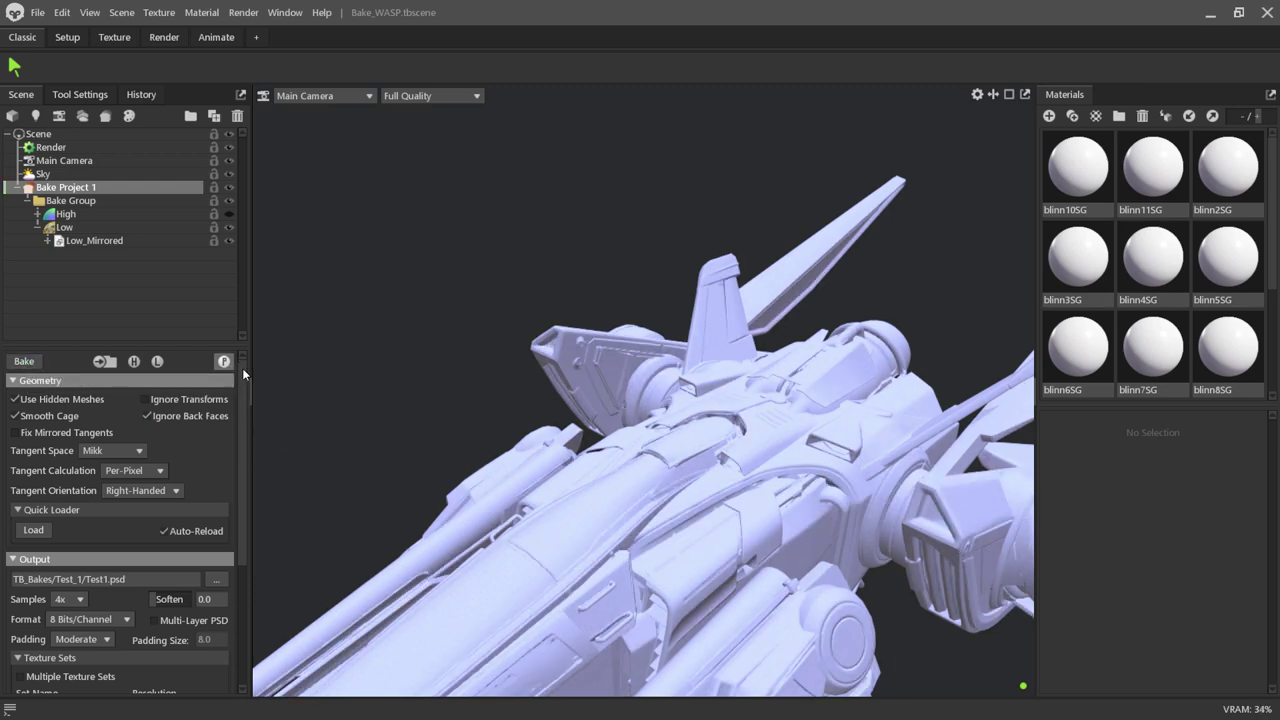
pyautogui.moveTo(500, 378)
pyautogui.mouseDown()
pyautogui.moveTo(595, 384)
pyautogui.moveTo(476, 332)
pyautogui.moveTo(455, 383)
pyautogui.mouseUp()
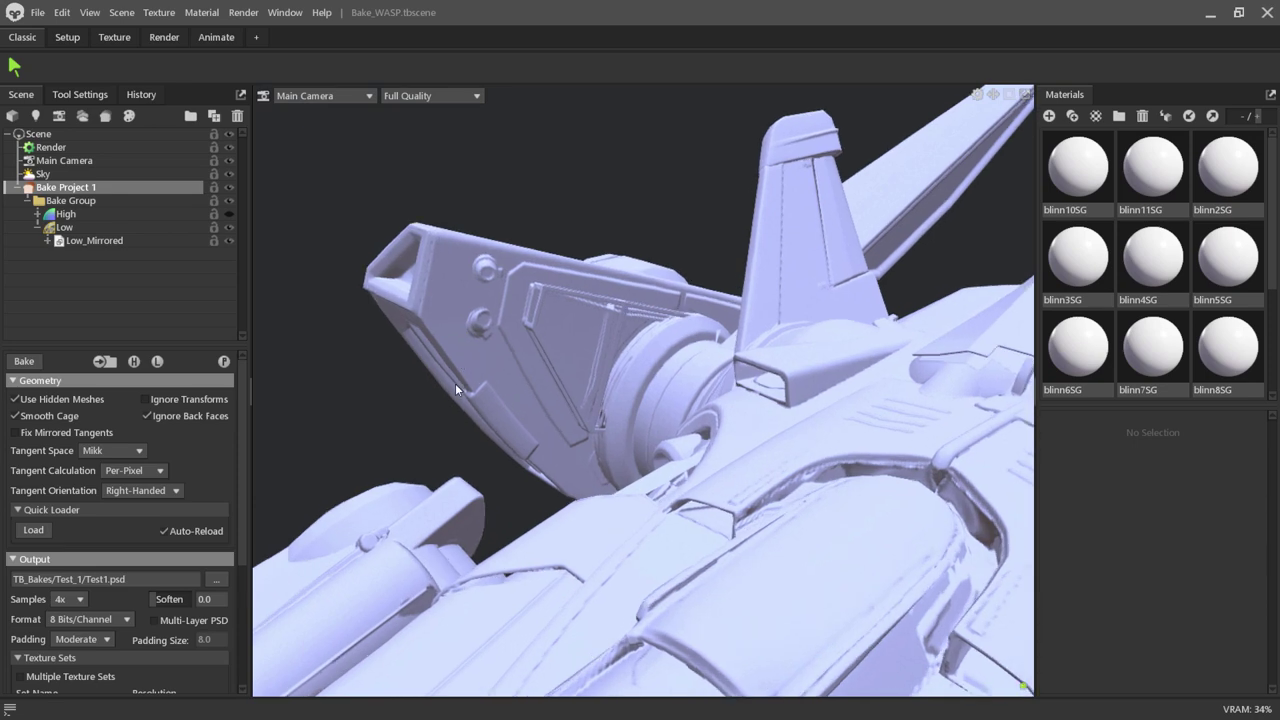
pyautogui.moveTo(392, 435)
pyautogui.mouseDown()
pyautogui.moveTo(306, 443)
pyautogui.moveTo(474, 419)
pyautogui.moveTo(487, 496)
pyautogui.moveTo(567, 471)
pyautogui.moveTo(570, 435)
pyautogui.moveTo(687, 402)
pyautogui.moveTo(663, 453)
pyautogui.moveTo(587, 538)
pyautogui.moveTo(758, 370)
pyautogui.moveTo(771, 426)
pyautogui.moveTo(823, 447)
pyautogui.moveTo(797, 492)
pyautogui.moveTo(625, 537)
pyautogui.moveTo(406, 565)
pyautogui.moveTo(655, 621)
pyautogui.moveTo(751, 611)
pyautogui.moveTo(755, 595)
pyautogui.moveTo(760, 626)
pyautogui.moveTo(685, 520)
pyautogui.moveTo(685, 543)
pyautogui.moveTo(757, 575)
pyautogui.moveTo(728, 467)
pyautogui.mouseUp()
pyautogui.scroll(-3, 566, 465)
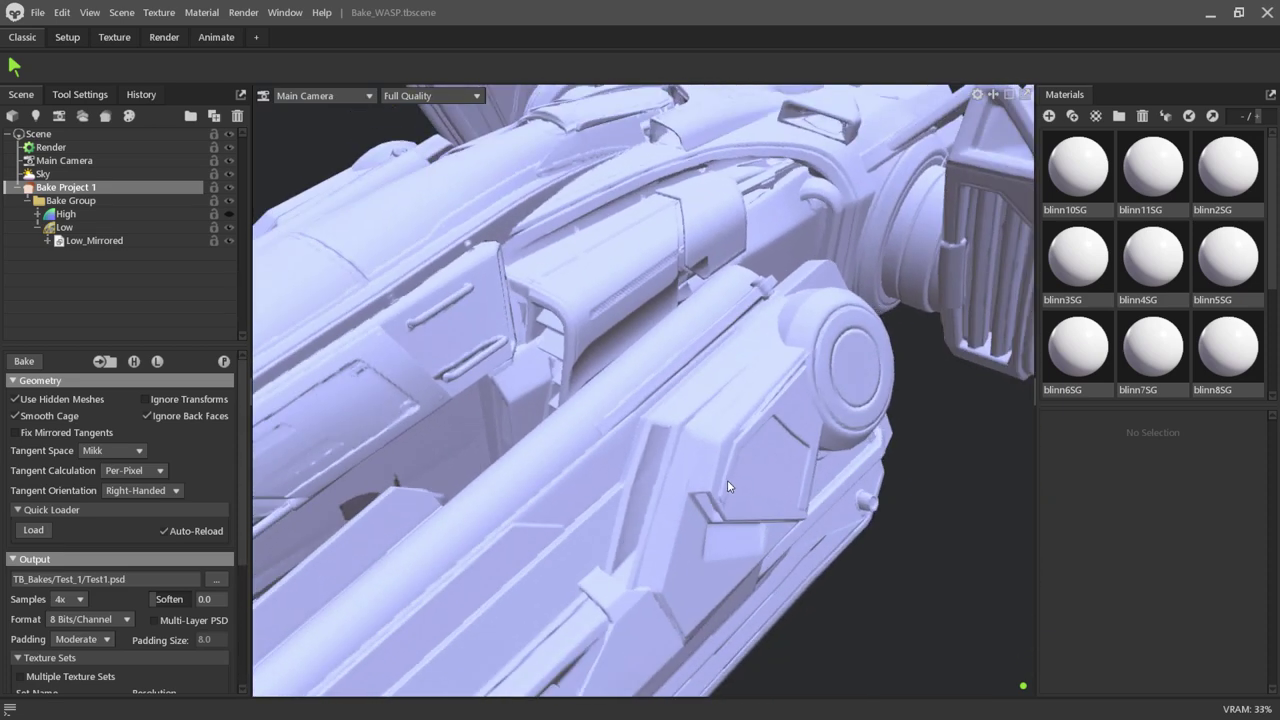
pyautogui.moveTo(727, 480)
pyautogui.mouseDown()
pyautogui.moveTo(792, 557)
pyautogui.moveTo(754, 575)
pyautogui.moveTo(767, 519)
pyautogui.moveTo(818, 532)
pyautogui.moveTo(779, 544)
pyautogui.moveTo(972, 554)
pyautogui.moveTo(1030, 474)
pyautogui.moveTo(874, 540)
pyautogui.moveTo(885, 494)
pyautogui.moveTo(437, 529)
pyautogui.mouseUp()
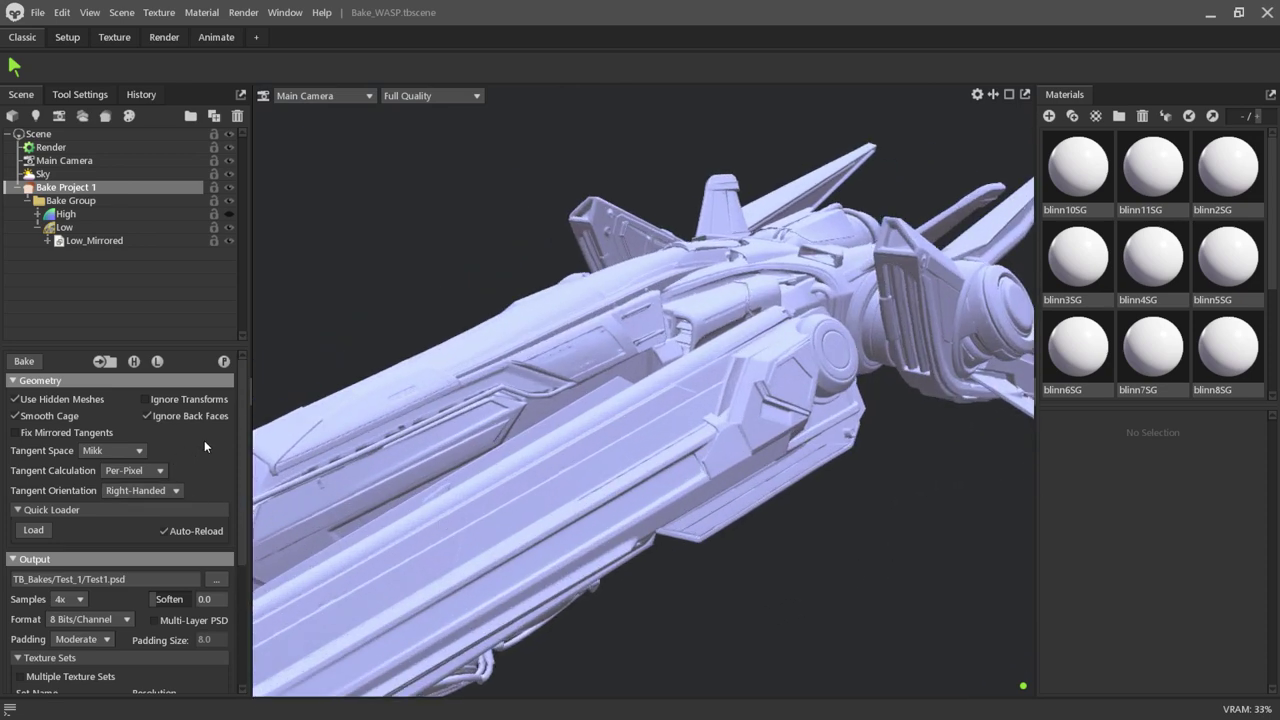
pyautogui.moveTo(244, 464)
pyautogui.mouseDown()
pyautogui.moveTo(244, 551)
pyautogui.moveTo(256, 468)
pyautogui.moveTo(256, 610)
pyautogui.mouseUp()
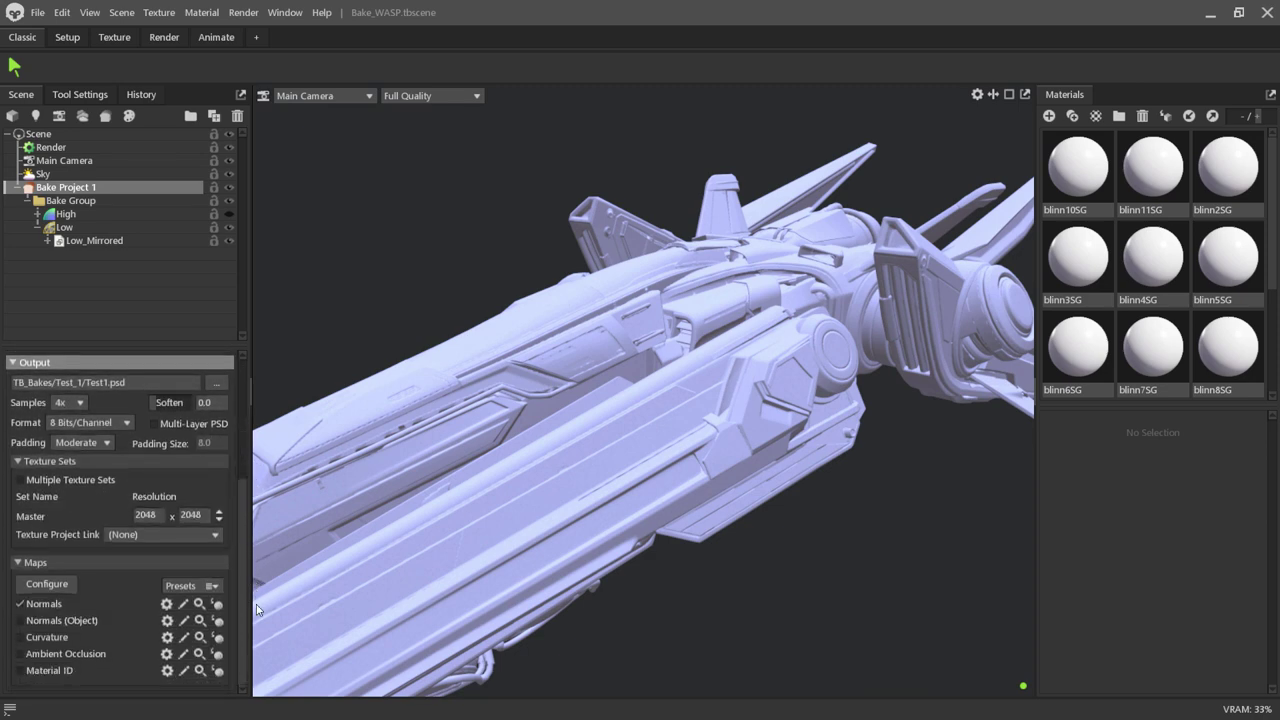
pyautogui.moveTo(614, 511)
pyautogui.mouseDown()
pyautogui.moveTo(809, 495)
pyautogui.moveTo(802, 621)
pyautogui.moveTo(670, 658)
pyautogui.moveTo(674, 565)
pyautogui.moveTo(619, 580)
pyautogui.moveTo(553, 645)
pyautogui.moveTo(575, 662)
pyautogui.moveTo(645, 662)
pyautogui.mouseUp()
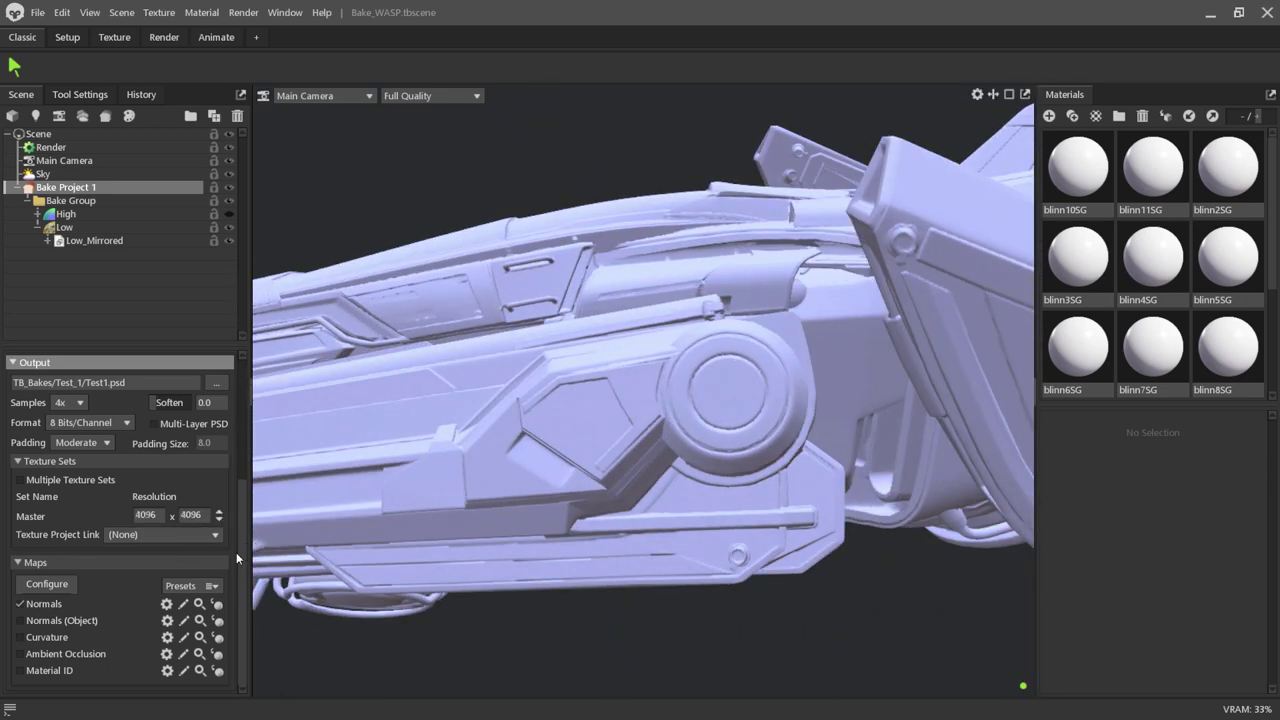
pyautogui.scroll(1, 245, 544)
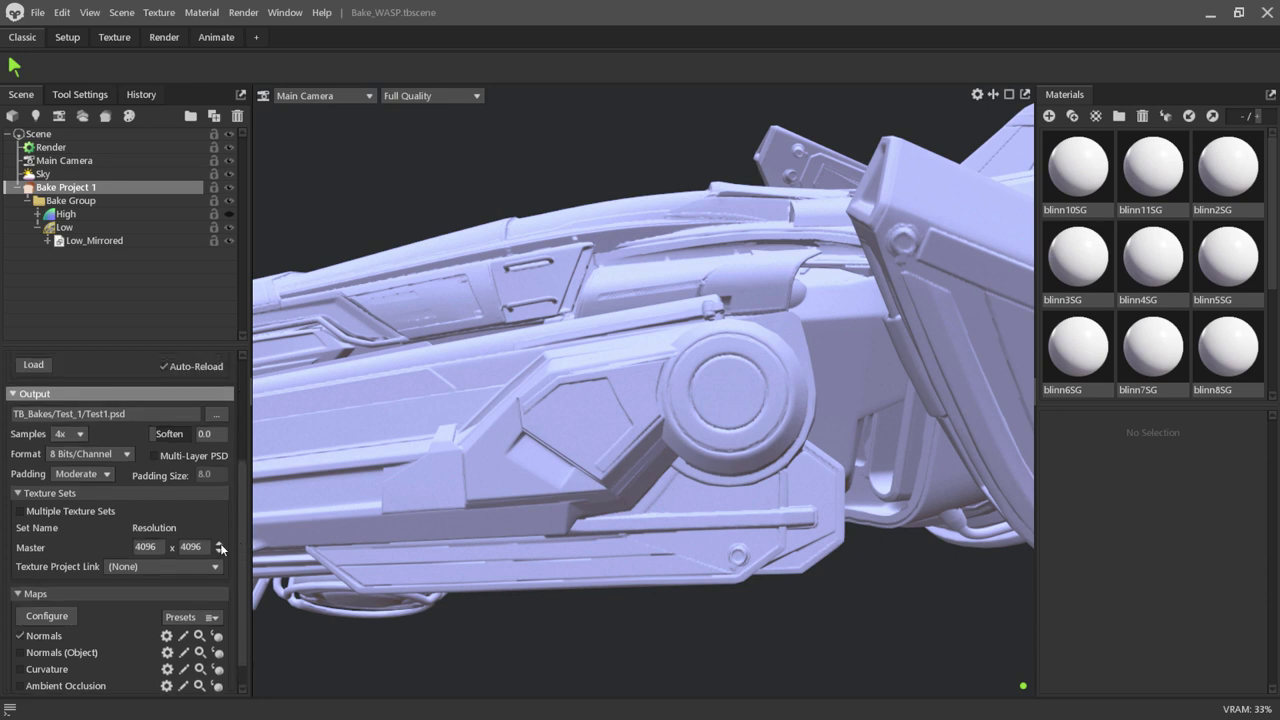
pyautogui.click(218, 543)
pyautogui.moveTo(240, 567); pyautogui.dragTo(254, 433)
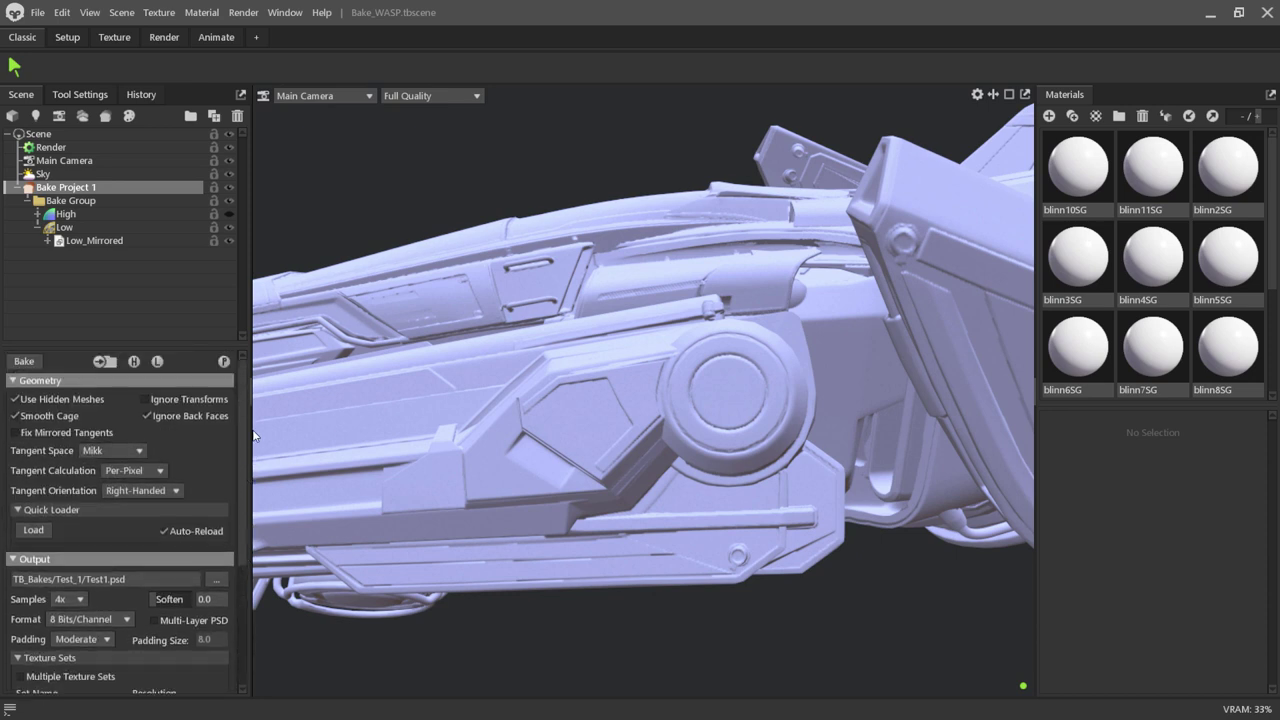
pyautogui.click(23, 365)
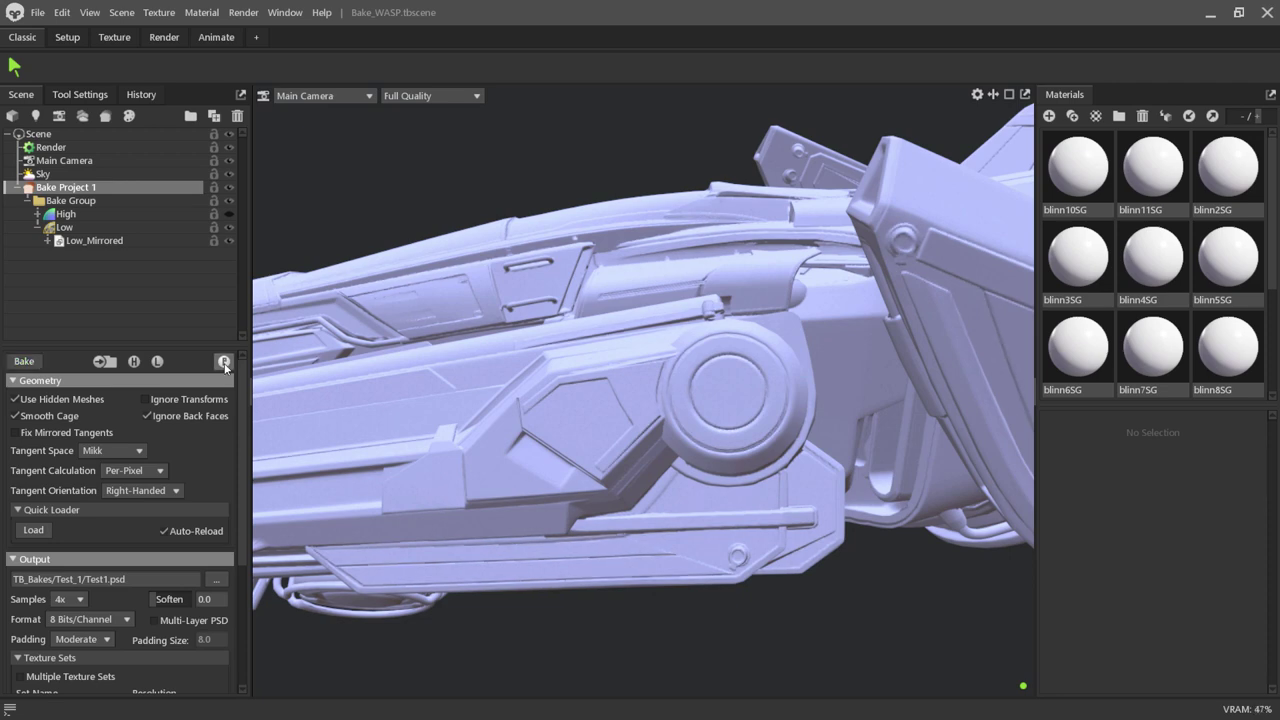
pyautogui.moveTo(789, 512)
pyautogui.mouseDown()
pyautogui.moveTo(772, 604)
pyautogui.moveTo(832, 560)
pyautogui.moveTo(657, 646)
pyautogui.moveTo(756, 572)
pyautogui.moveTo(803, 651)
pyautogui.moveTo(887, 577)
pyautogui.moveTo(562, 418)
pyautogui.moveTo(563, 470)
pyautogui.moveTo(536, 397)
pyautogui.mouseUp()
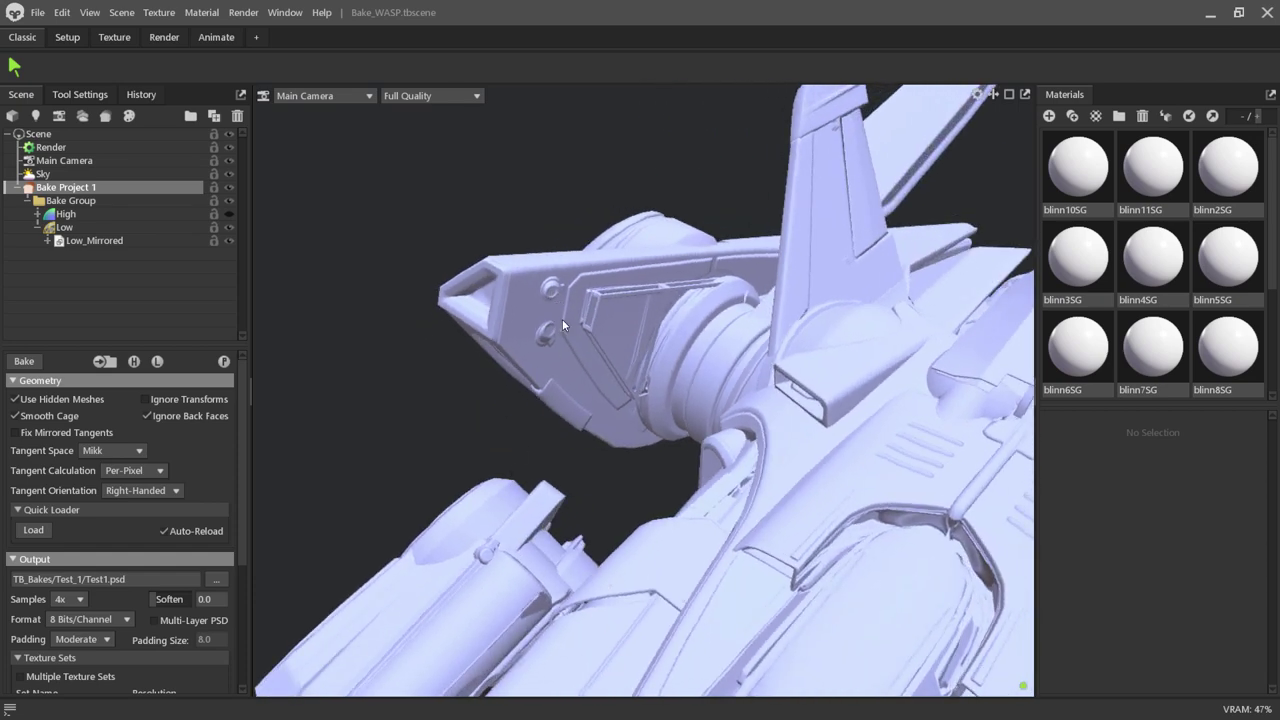
pyautogui.scroll(2, 544, 310)
pyautogui.moveTo(544, 310); pyautogui.dragTo(550, 431)
pyautogui.moveTo(500, 488)
pyautogui.mouseDown()
pyautogui.moveTo(524, 525)
pyautogui.moveTo(461, 490)
pyautogui.mouseUp()
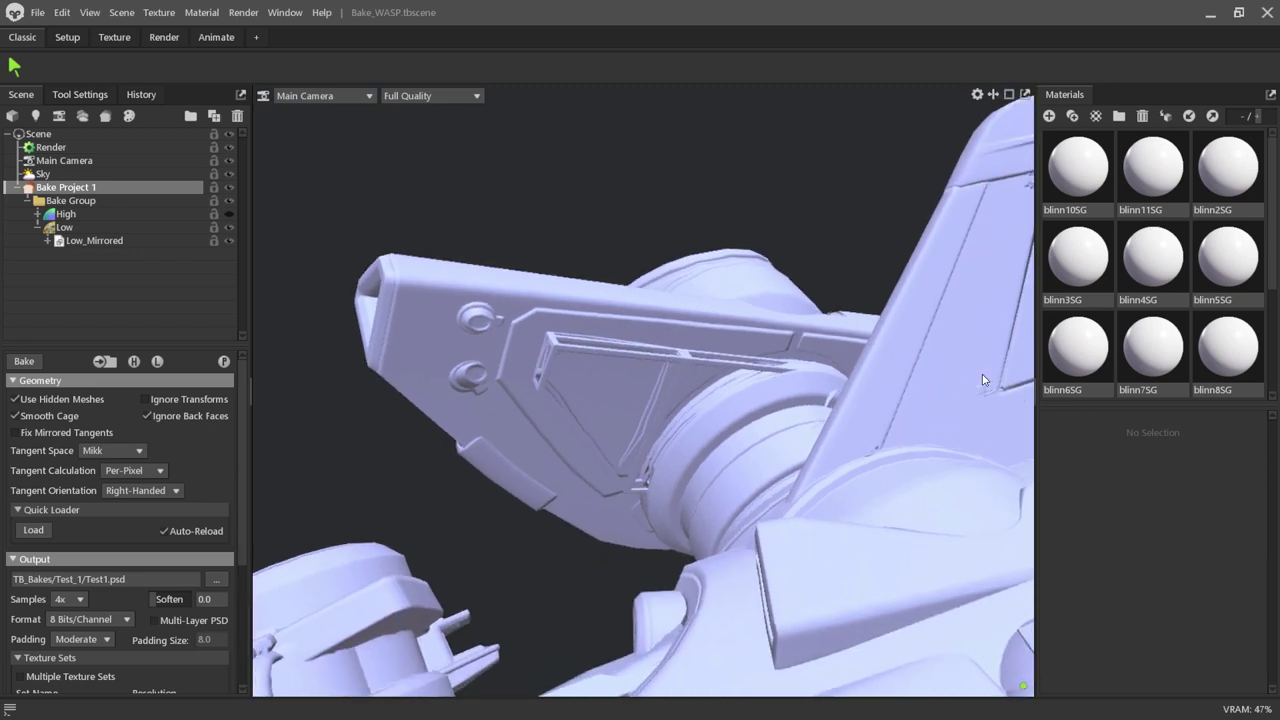
pyautogui.scroll(-1, 1150, 300)
pyautogui.scroll(-2, 1169, 283)
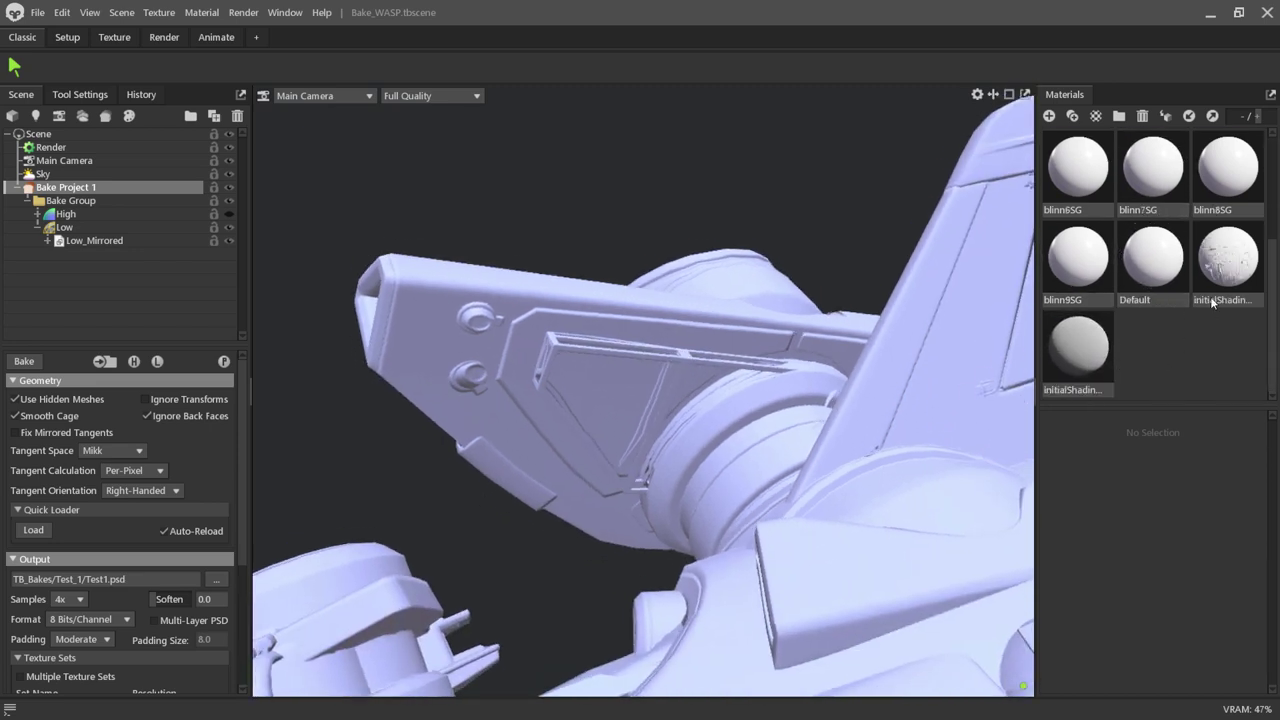
# Load Bake/WASP/WASP/base textures/Wasp_normal as the lower initialShading material's normal map.
pyautogui.click(1092, 354)
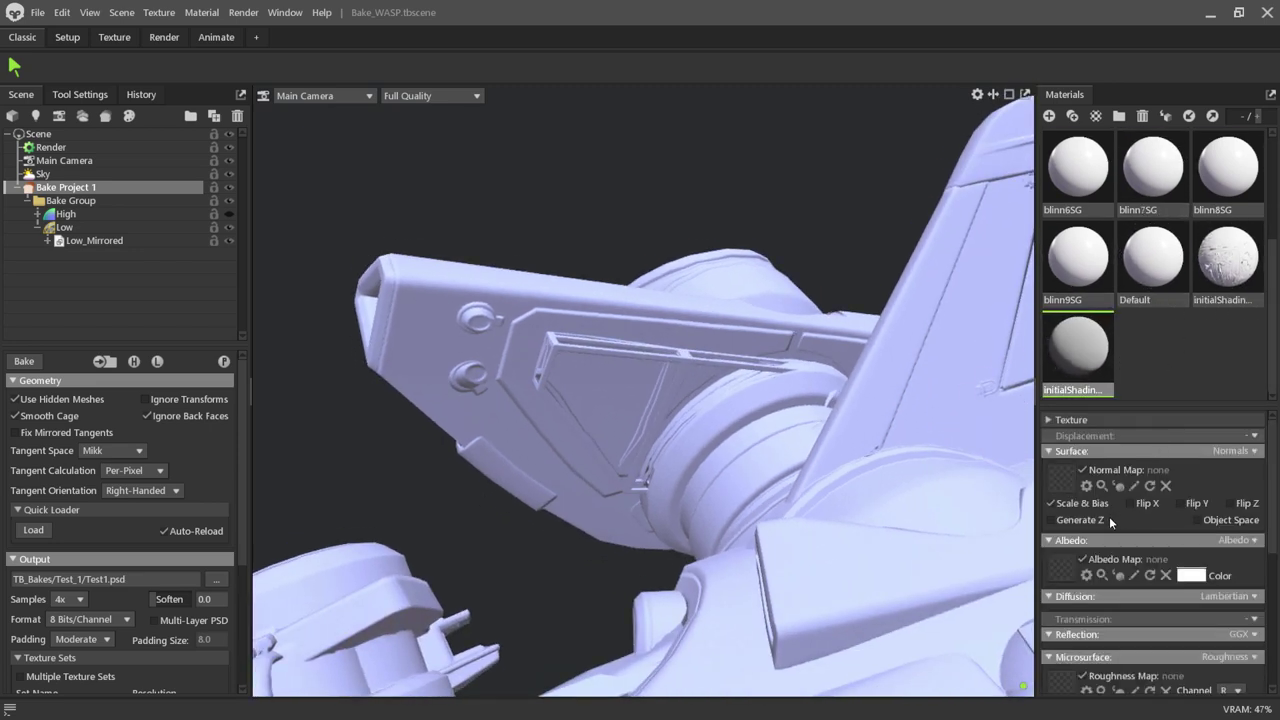
pyautogui.click(1062, 481)
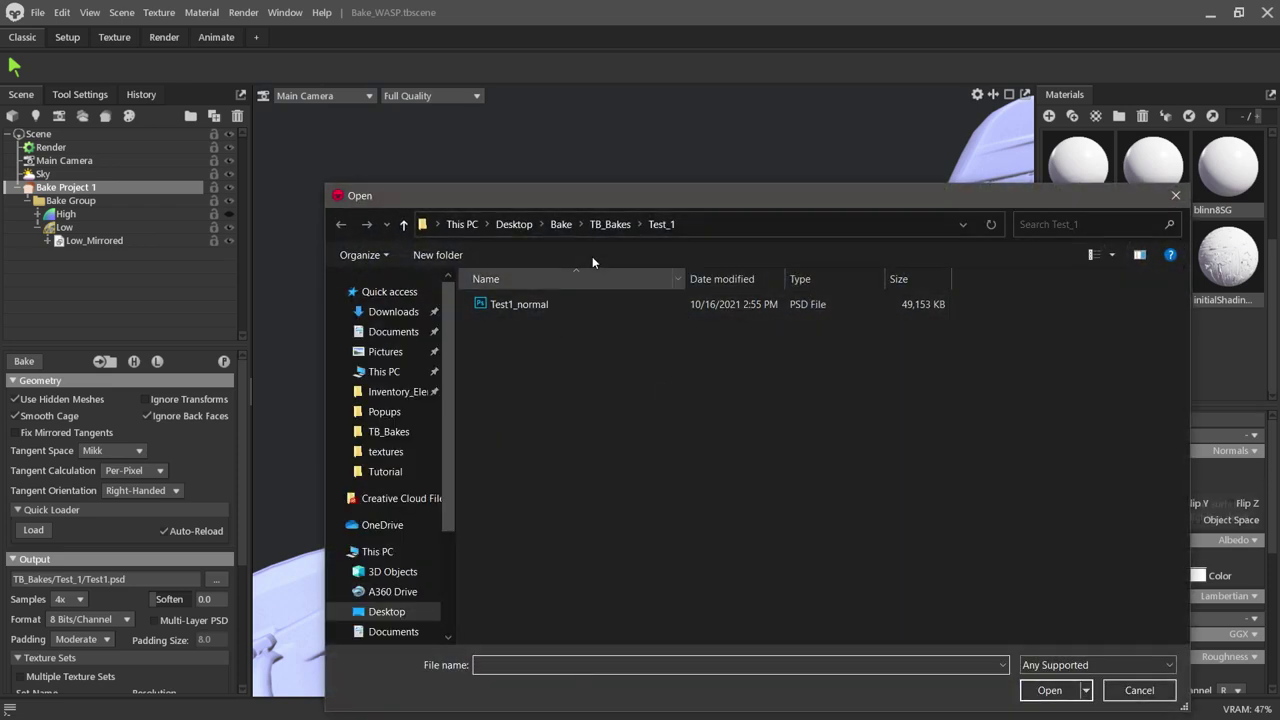
pyautogui.click(610, 226)
pyautogui.click(558, 224)
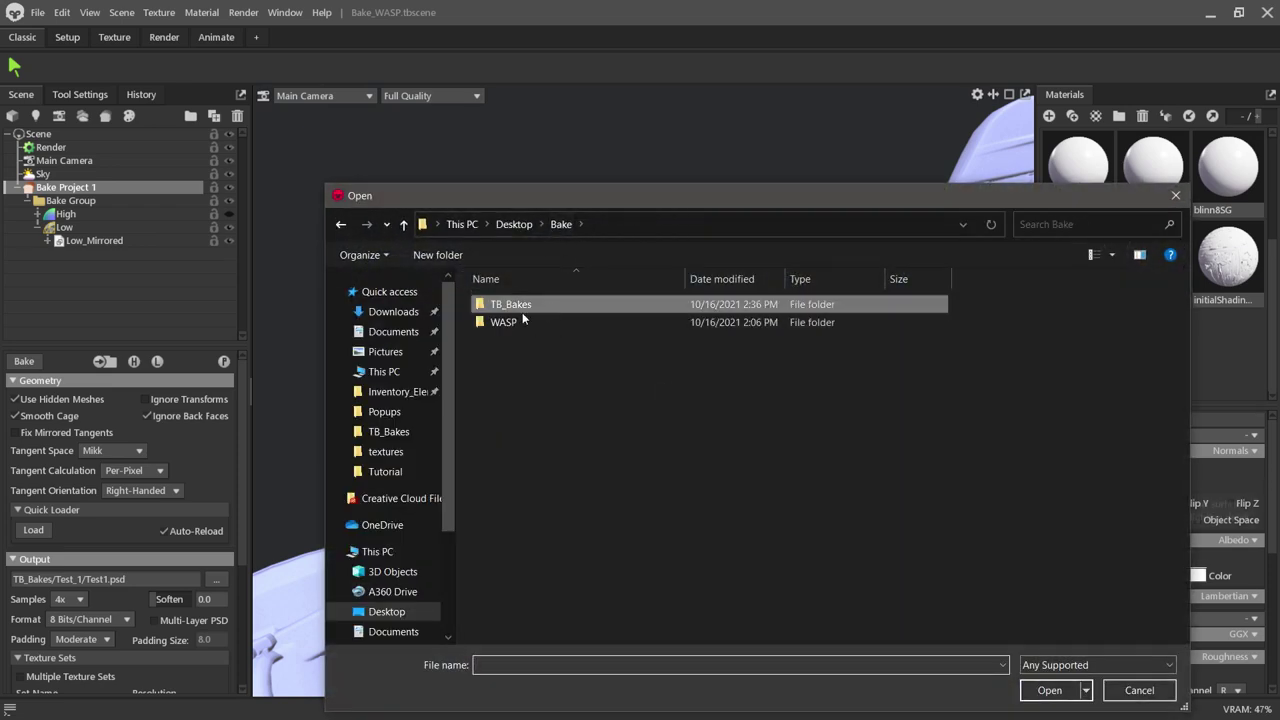
pyautogui.doubleClick(524, 318)
pyautogui.doubleClick(532, 305)
pyautogui.doubleClick(517, 306)
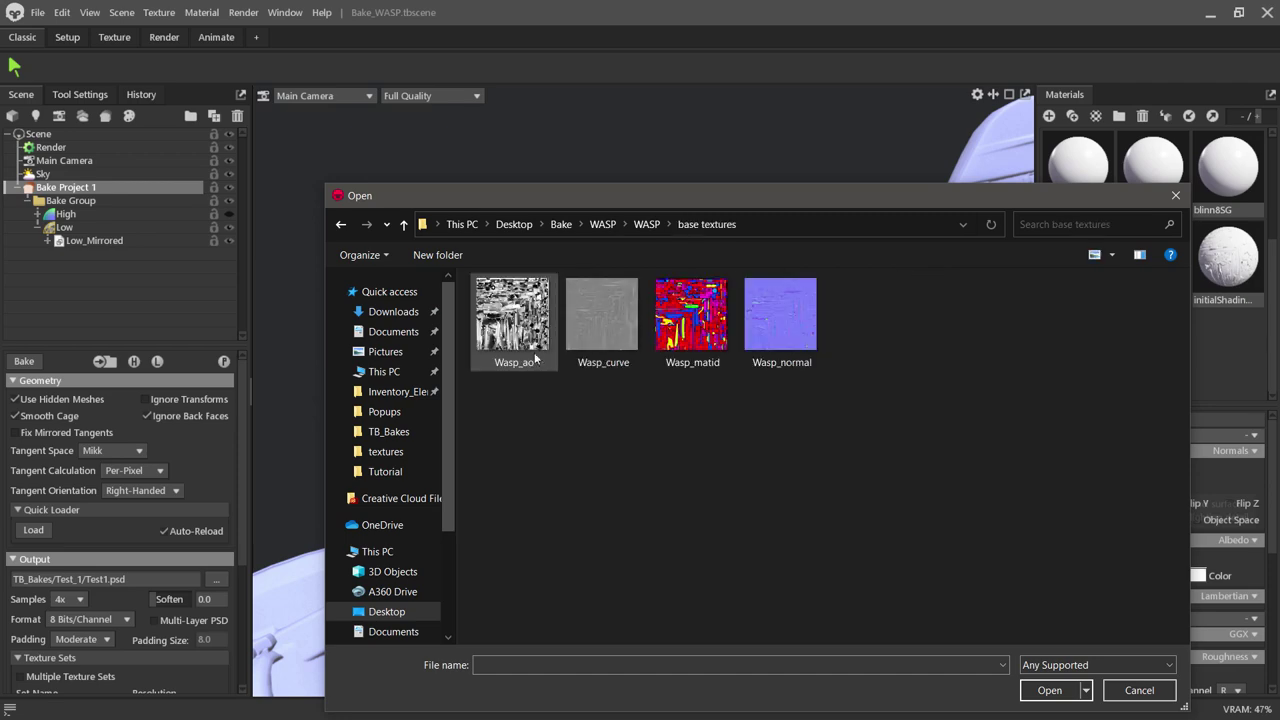
pyautogui.doubleClick(780, 314)
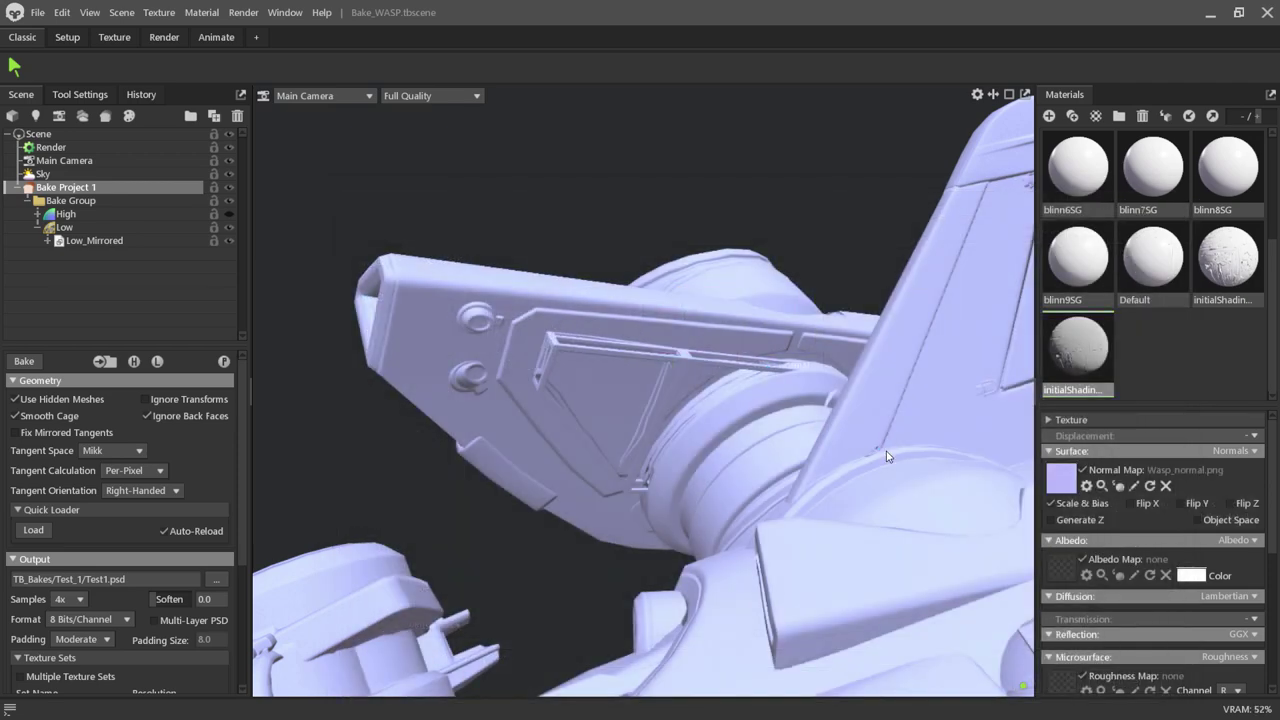
# Apply the Wasp_normal material to the ship and zoom in to preview it.
pyautogui.moveTo(1089, 348)
pyautogui.mouseDown()
pyautogui.moveTo(891, 432)
pyautogui.moveTo(619, 420)
pyautogui.mouseUp()
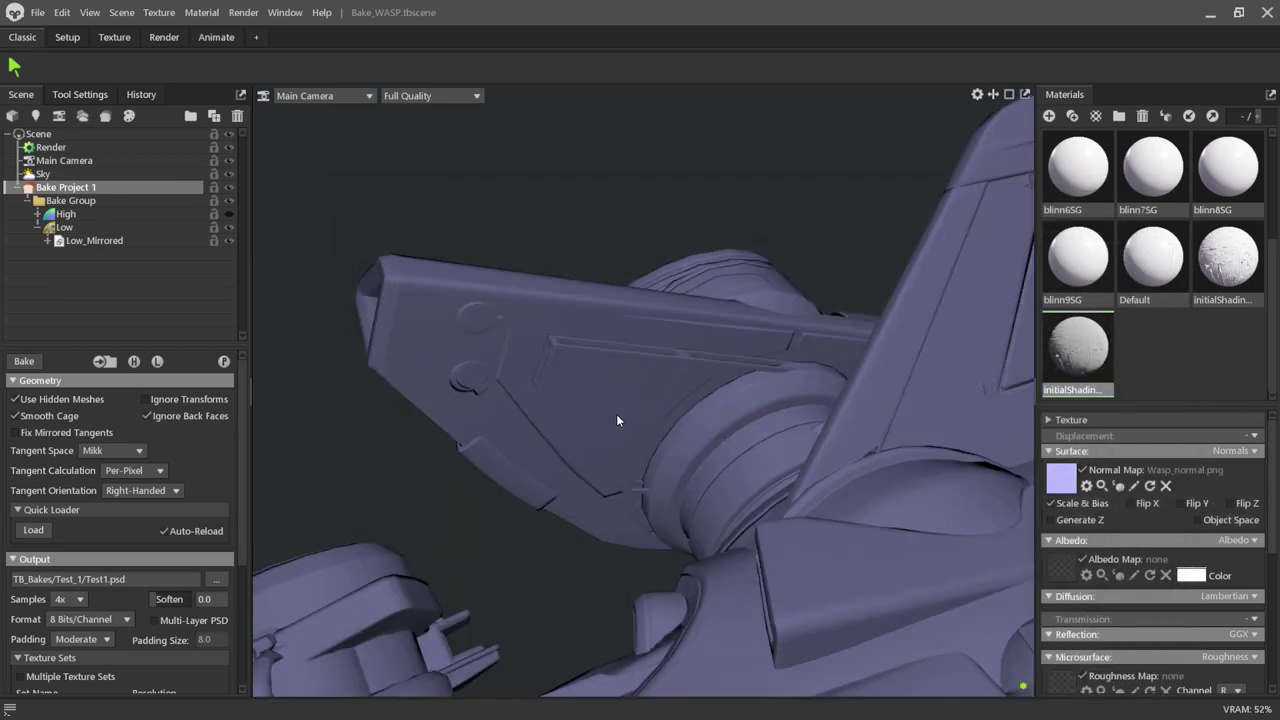
pyautogui.scroll(-3, 618, 411)
pyautogui.scroll(-2, 618, 411)
pyautogui.scroll(-2, 618, 409)
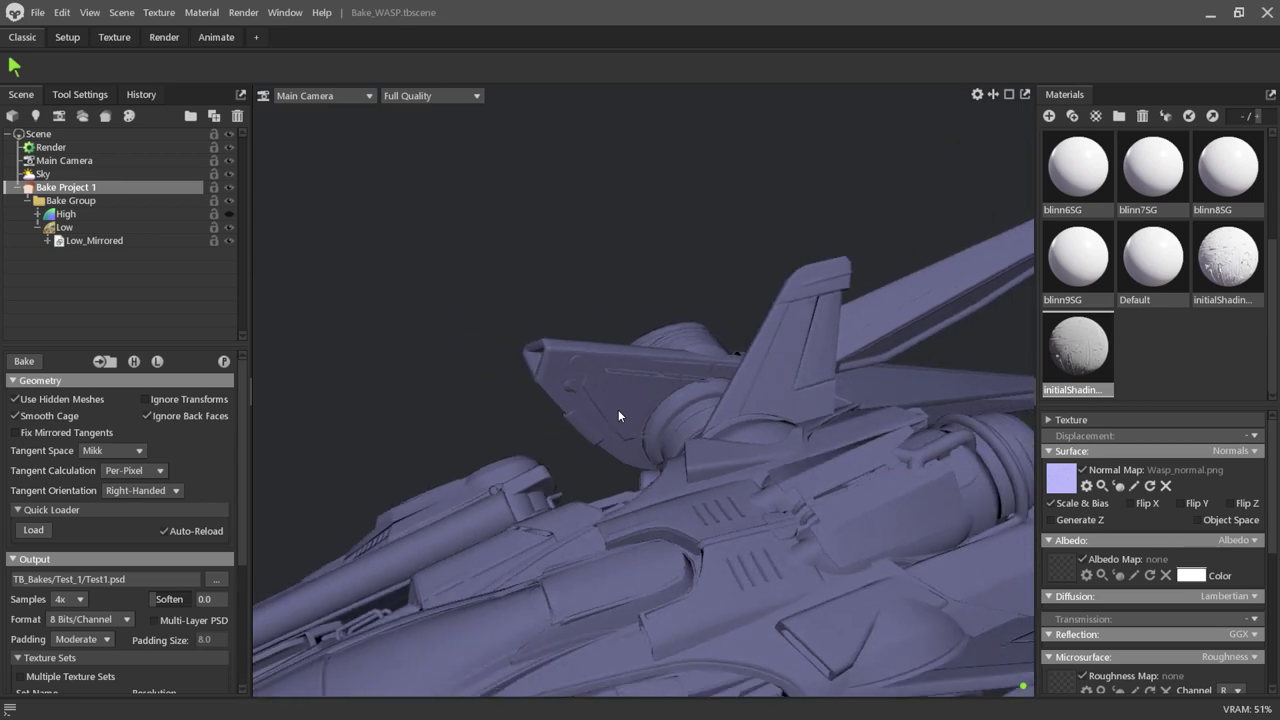
pyautogui.scroll(2, 600, 408)
pyautogui.scroll(2, 548, 390)
pyautogui.scroll(2, 500, 381)
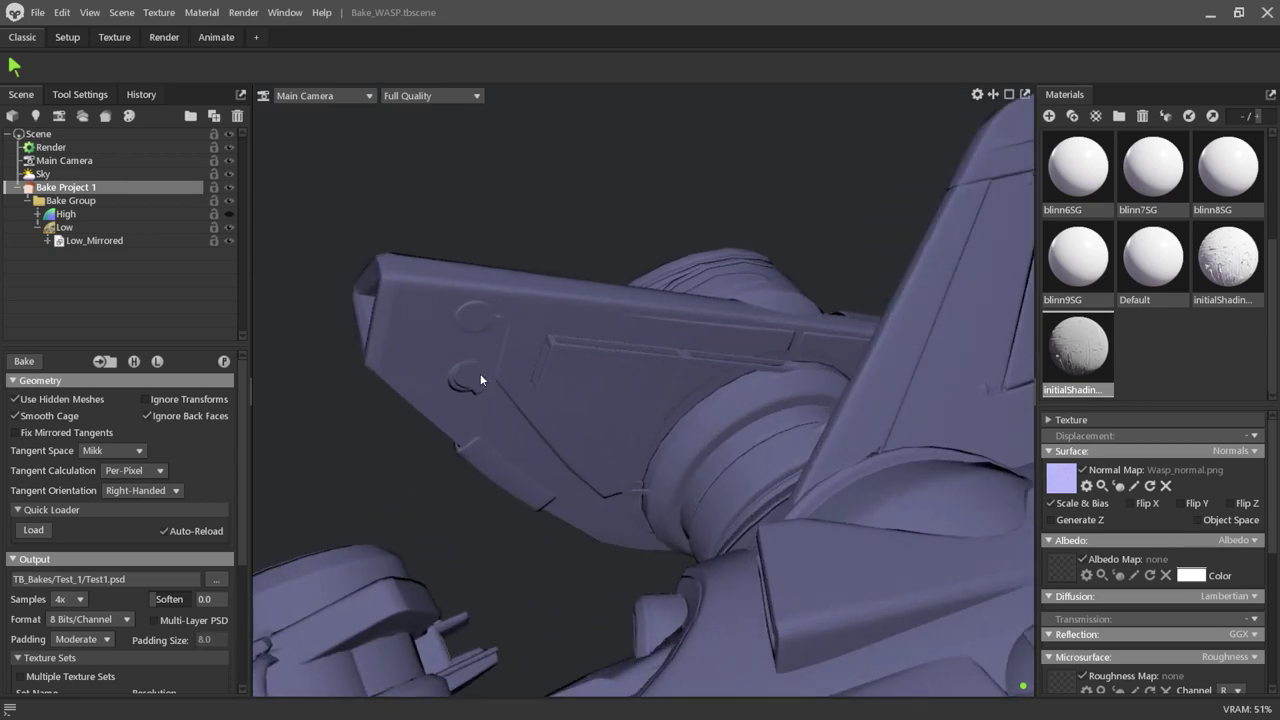
# Reapply the baked Test1_normal material to the ship.
pyautogui.scroll(-2, 555, 320)
pyautogui.scroll(-2, 553, 330)
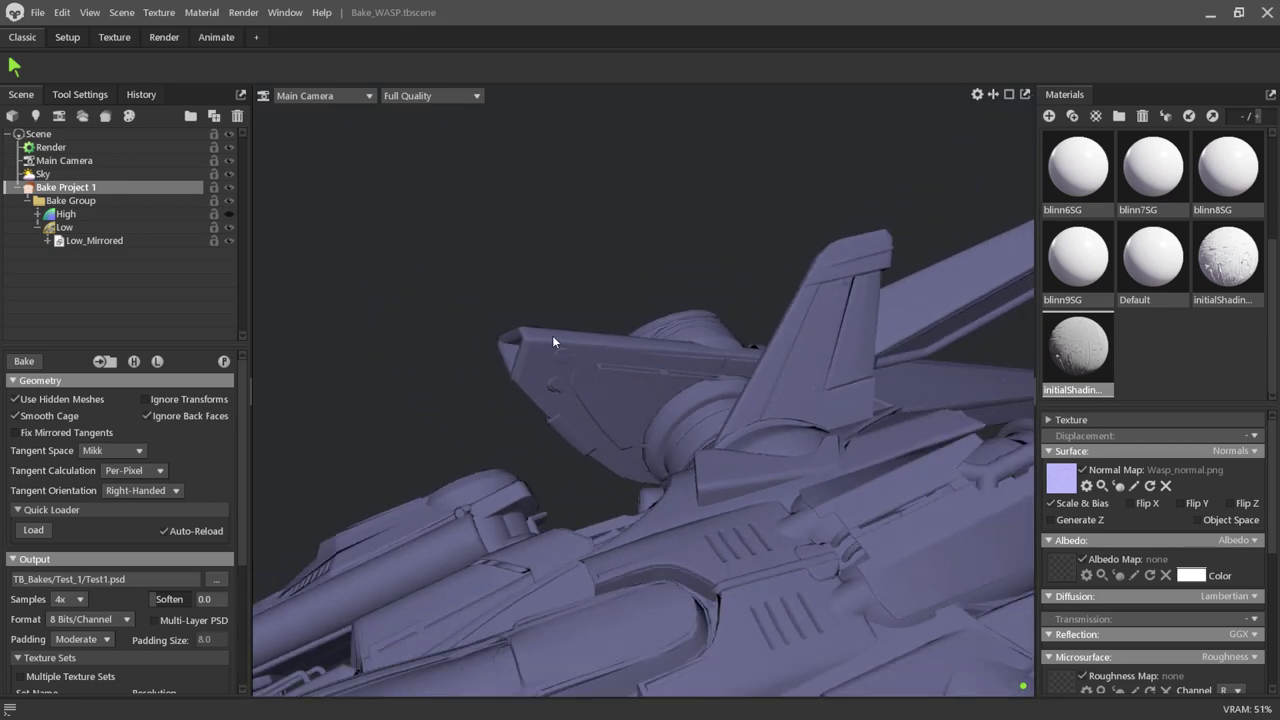
pyautogui.scroll(-2, 550, 340)
pyautogui.scroll(-2, 545, 350)
pyautogui.scroll(2, 542, 363)
pyautogui.scroll(1, 540, 385)
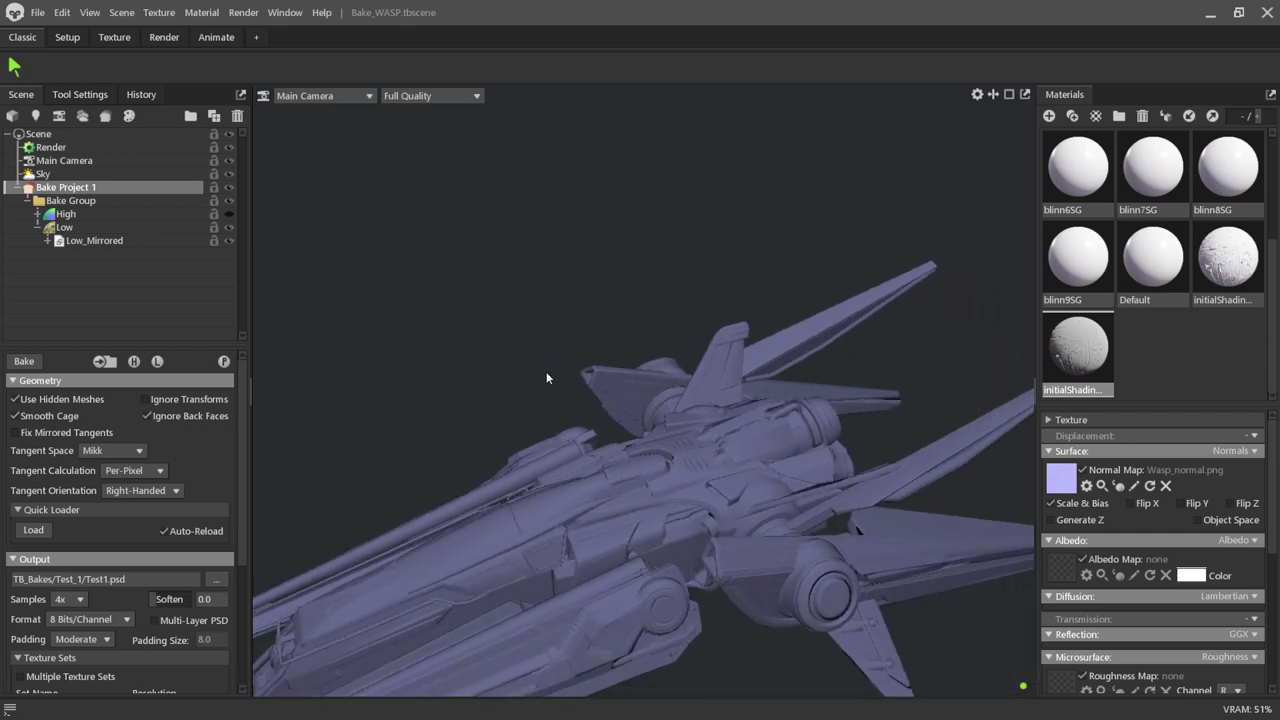
pyautogui.scroll(2, 560, 368)
pyautogui.scroll(2, 570, 368)
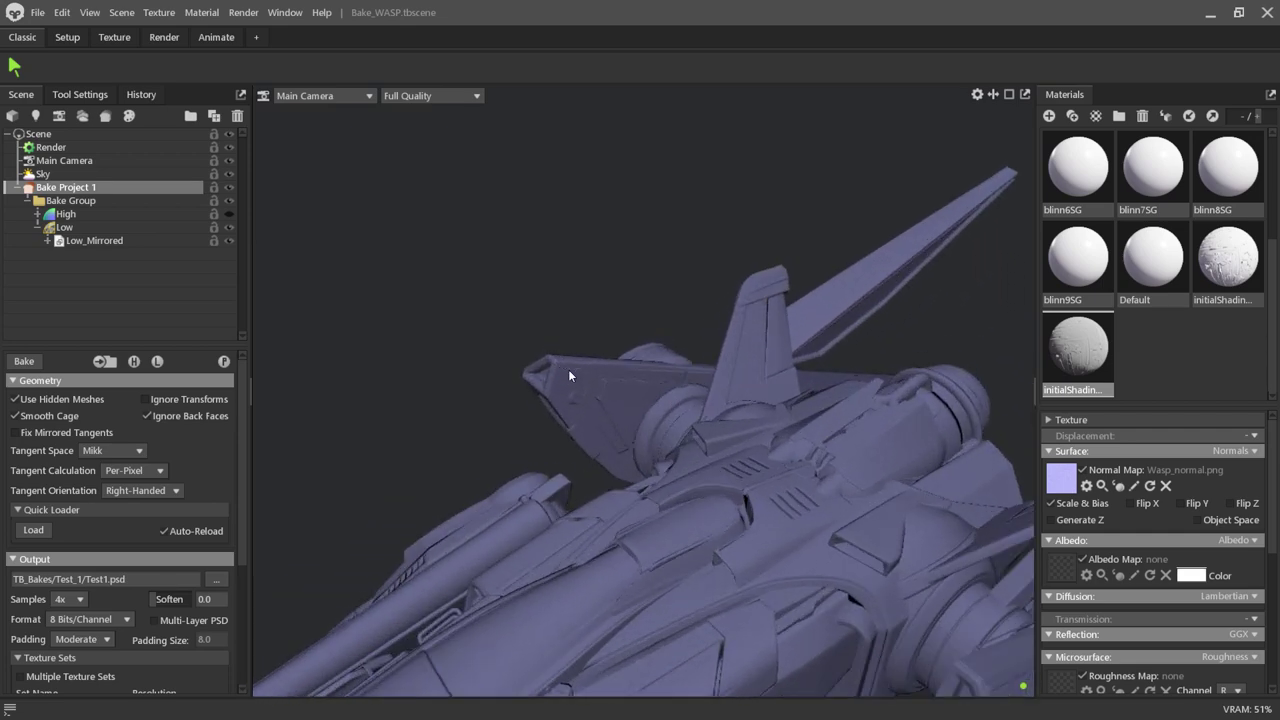
pyautogui.scroll(2, 566, 378)
pyautogui.scroll(2, 558, 386)
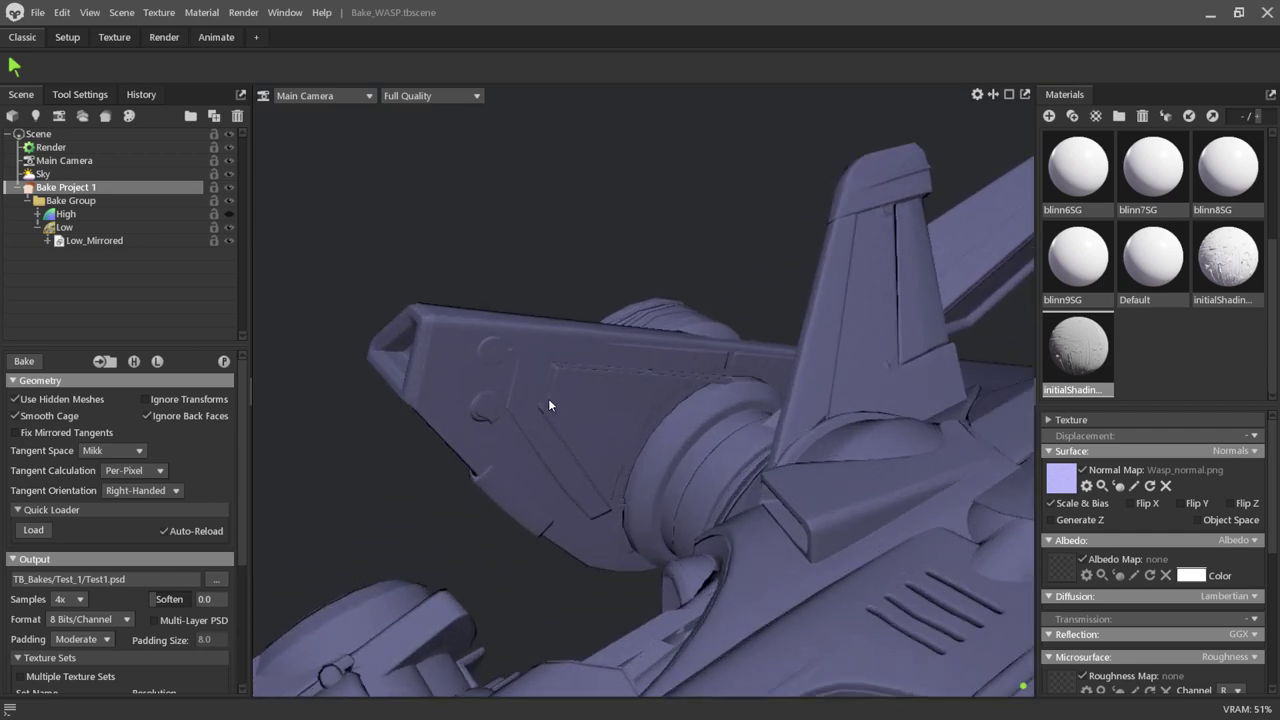
pyautogui.scroll(2, 548, 398)
pyautogui.moveTo(1228, 258)
pyautogui.mouseDown()
pyautogui.moveTo(490, 416)
pyautogui.moveTo(650, 385)
pyautogui.moveTo(483, 390)
pyautogui.moveTo(643, 371)
pyautogui.moveTo(580, 407)
pyautogui.mouseUp()
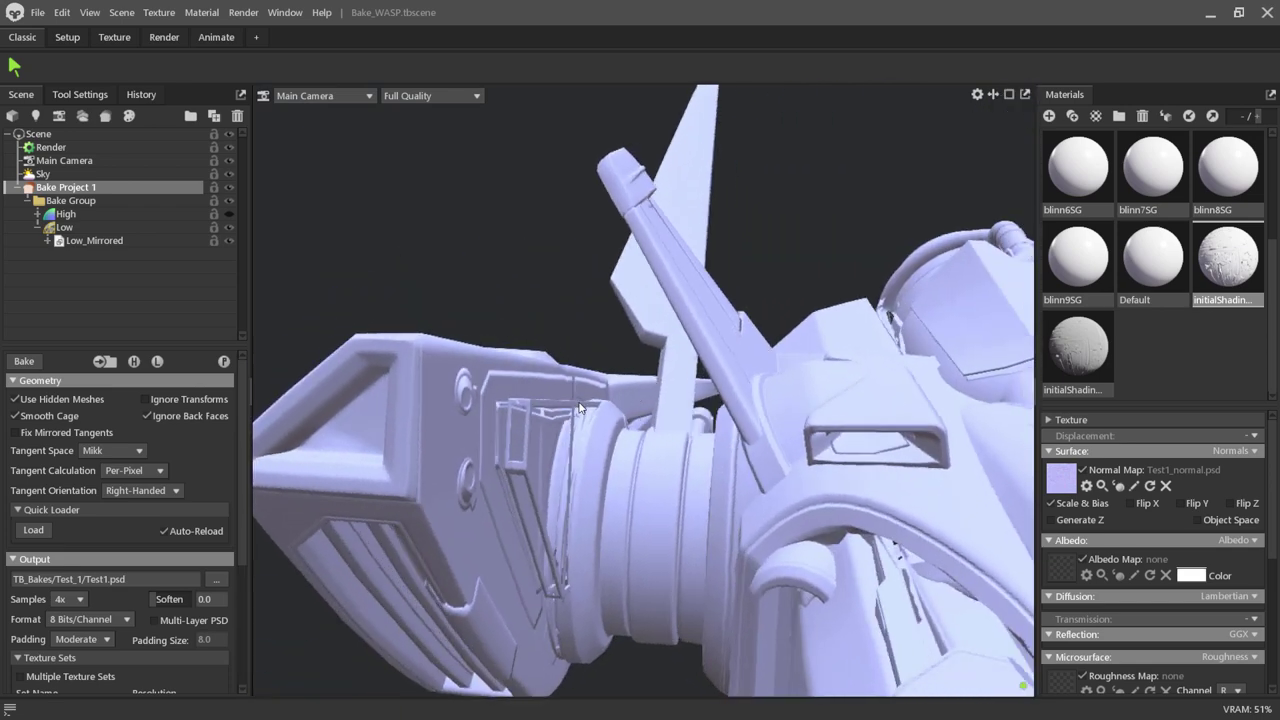
# Expand the High group and toggle visibility to inspect the 1.37-million-vertex High mesh.
pyautogui.click(517, 406)
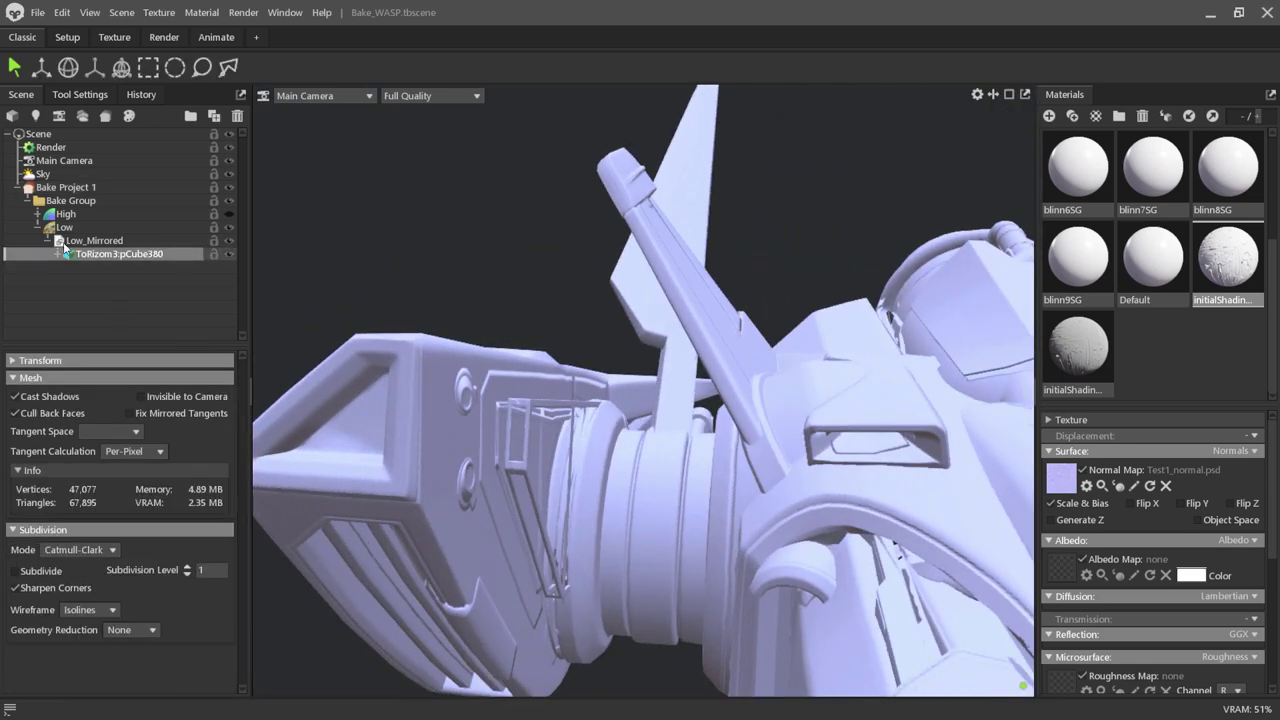
pyautogui.click(37, 227)
pyautogui.click(37, 213)
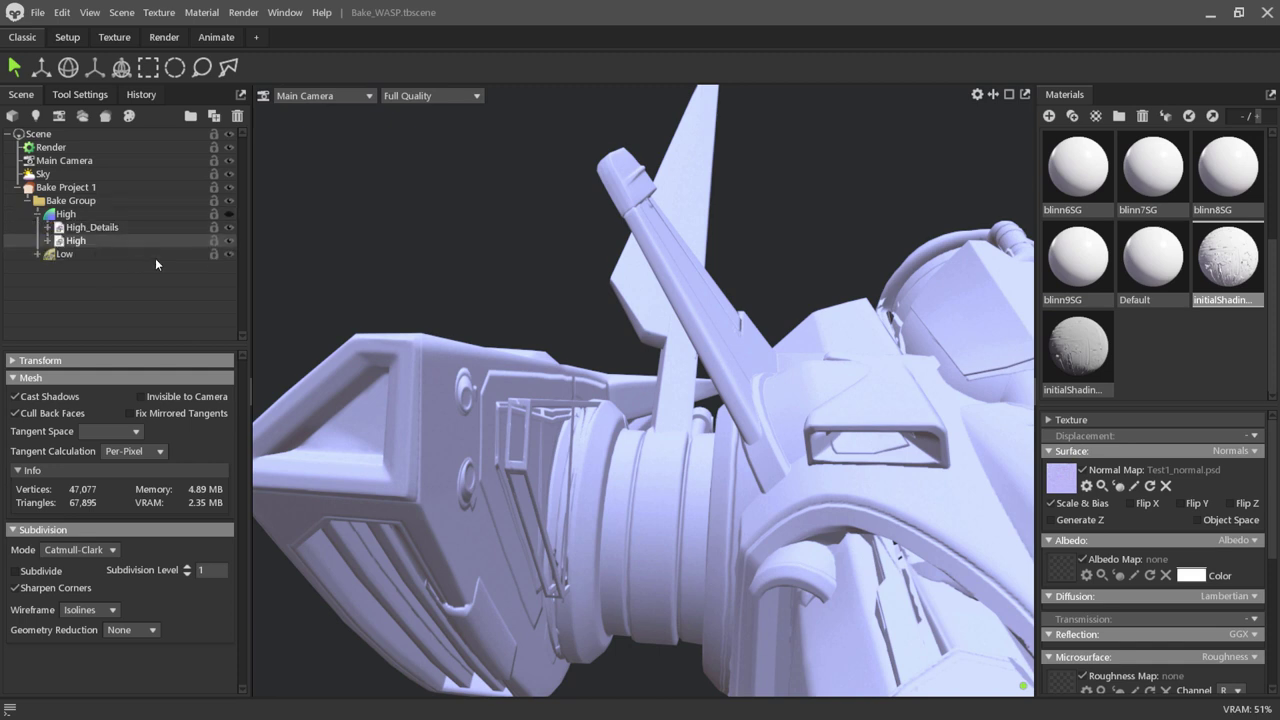
pyautogui.click(226, 232)
pyautogui.click(228, 254)
pyautogui.click(229, 241)
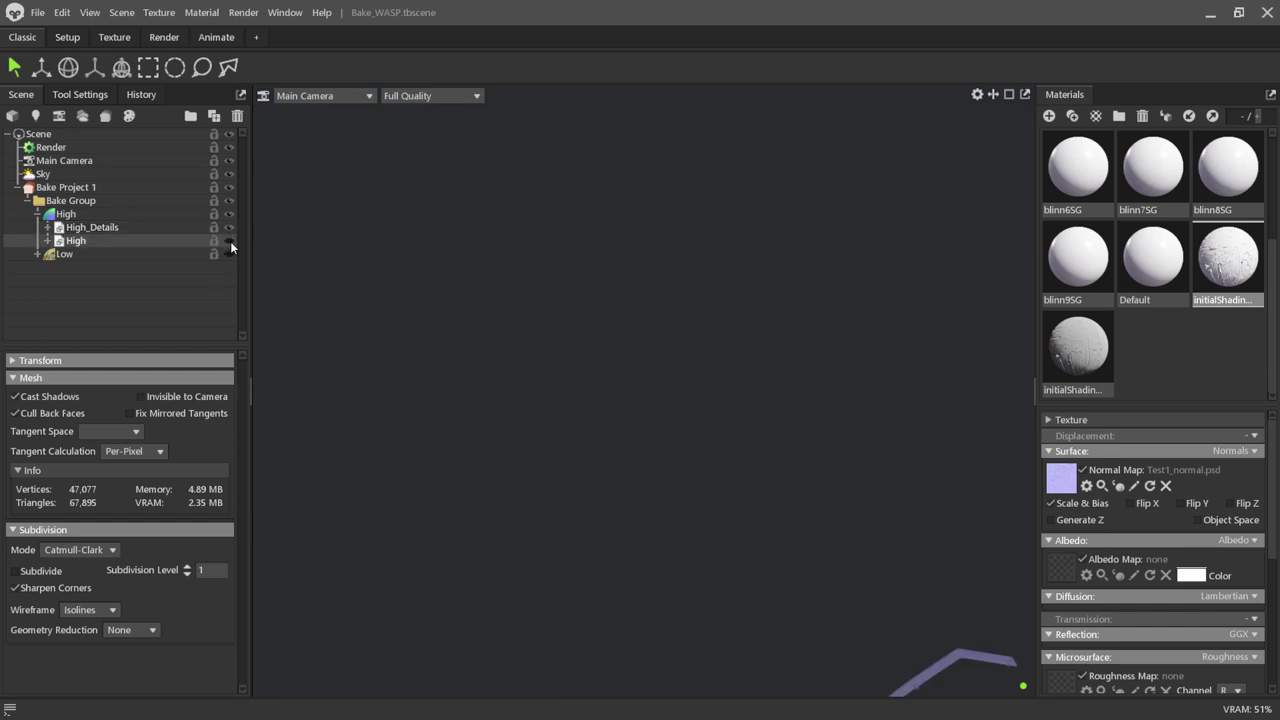
pyautogui.click(230, 241)
pyautogui.click(230, 241)
pyautogui.moveTo(307, 301)
pyautogui.mouseDown()
pyautogui.moveTo(600, 472)
pyautogui.moveTo(598, 495)
pyautogui.mouseUp()
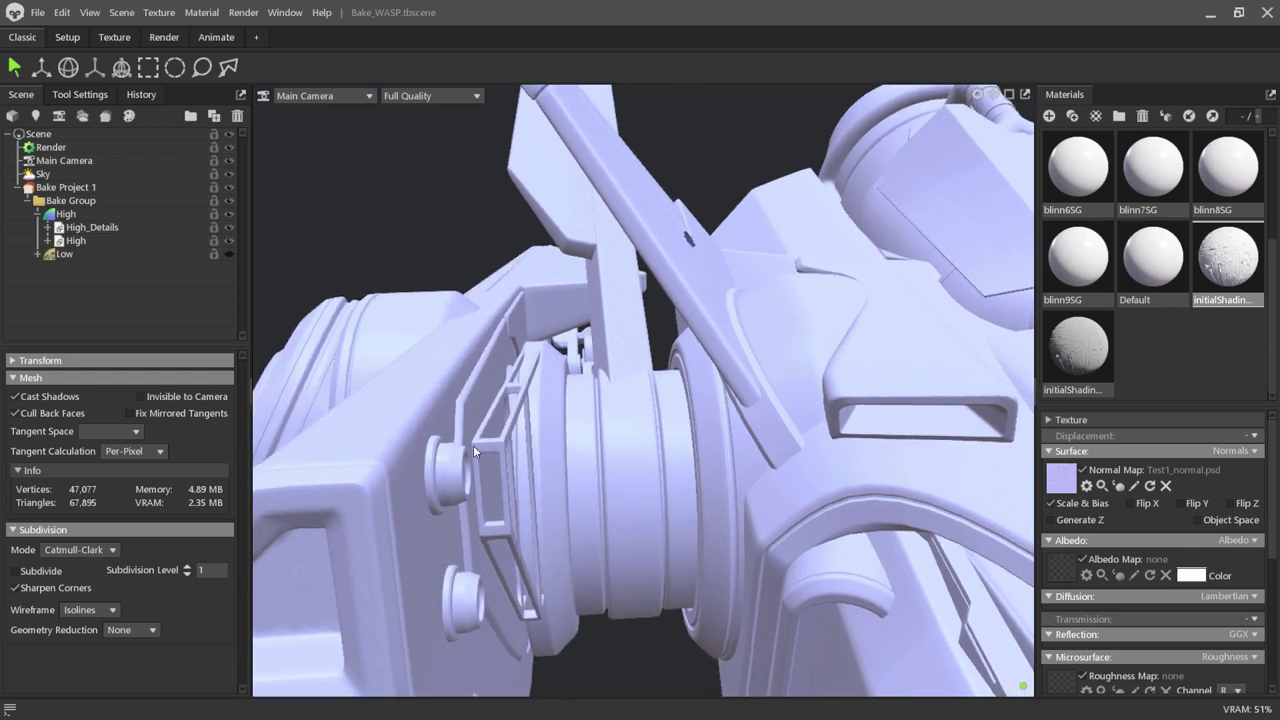
pyautogui.moveTo(537, 450)
pyautogui.mouseDown()
pyautogui.moveTo(567, 438)
pyautogui.moveTo(548, 368)
pyautogui.moveTo(554, 206)
pyautogui.moveTo(468, 260)
pyautogui.moveTo(388, 366)
pyautogui.moveTo(419, 441)
pyautogui.moveTo(510, 463)
pyautogui.moveTo(485, 465)
pyautogui.mouseUp()
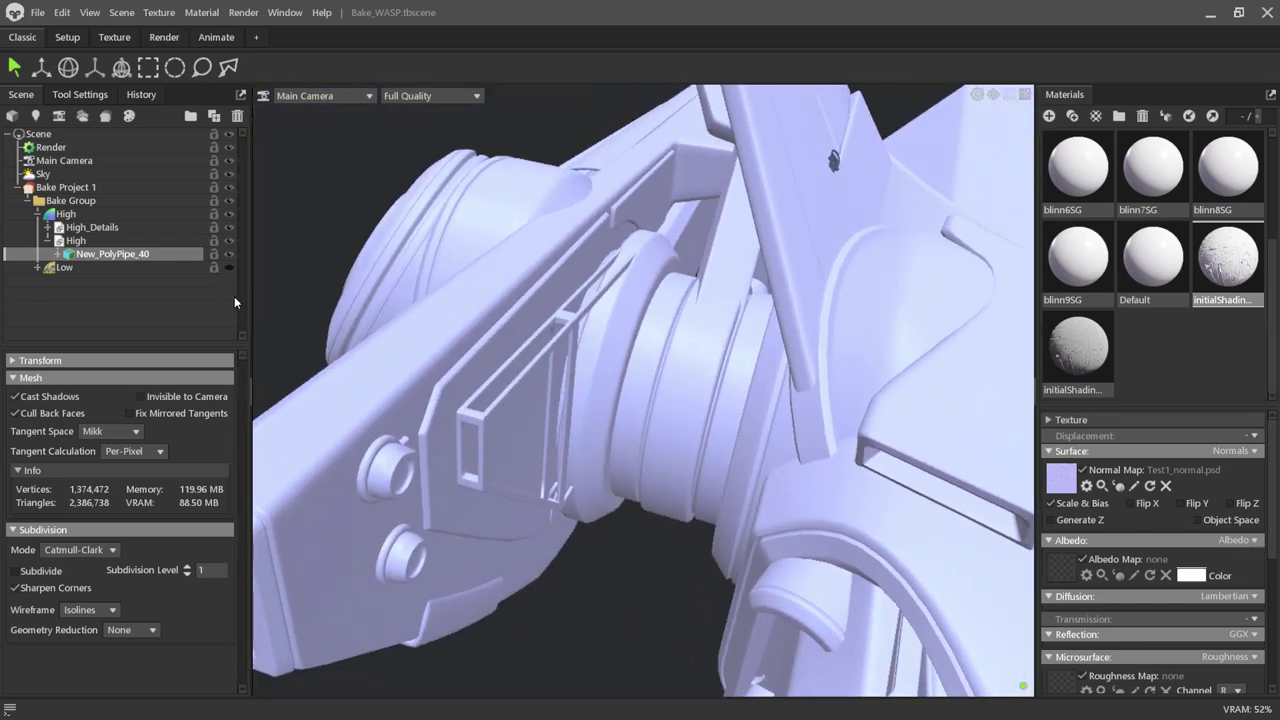
# Compare against the 47,077-vertex low mesh, finishing with the High mesh hidden.
pyautogui.click(229, 214)
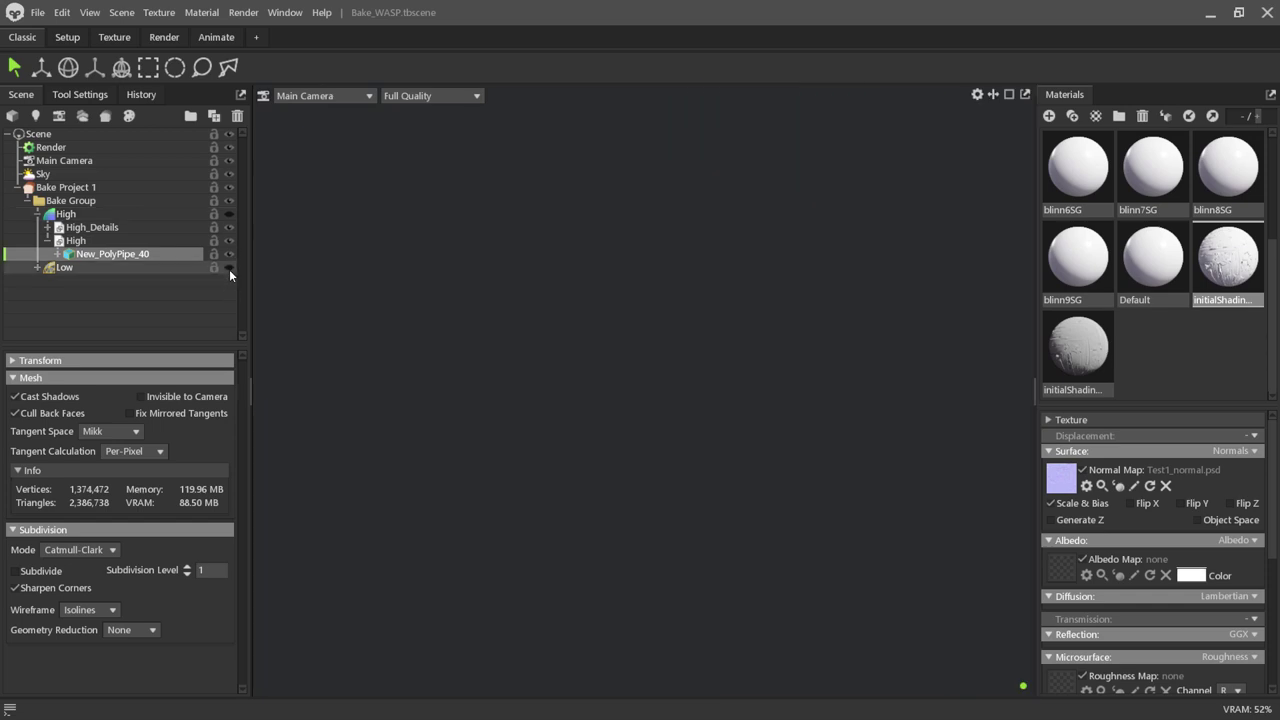
pyautogui.click(229, 268)
pyautogui.moveTo(510, 389)
pyautogui.mouseDown()
pyautogui.moveTo(543, 396)
pyautogui.moveTo(601, 357)
pyautogui.moveTo(642, 274)
pyautogui.mouseUp()
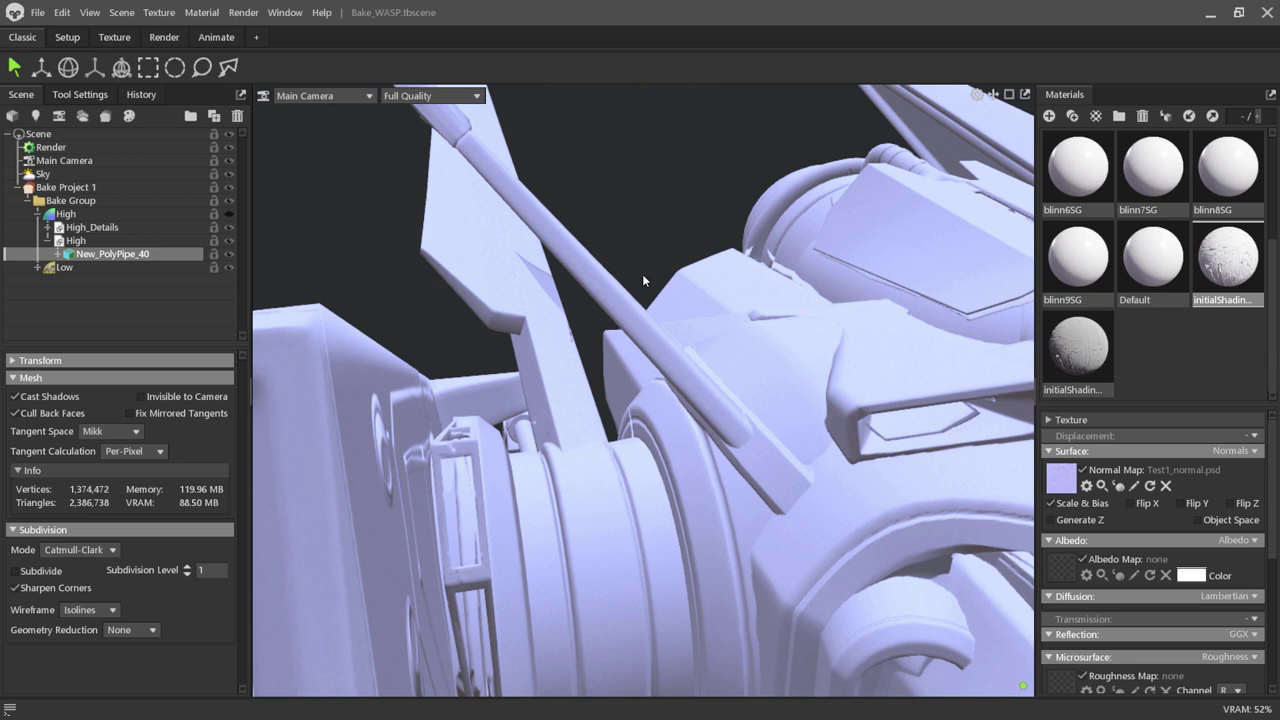
pyautogui.click(228, 240)
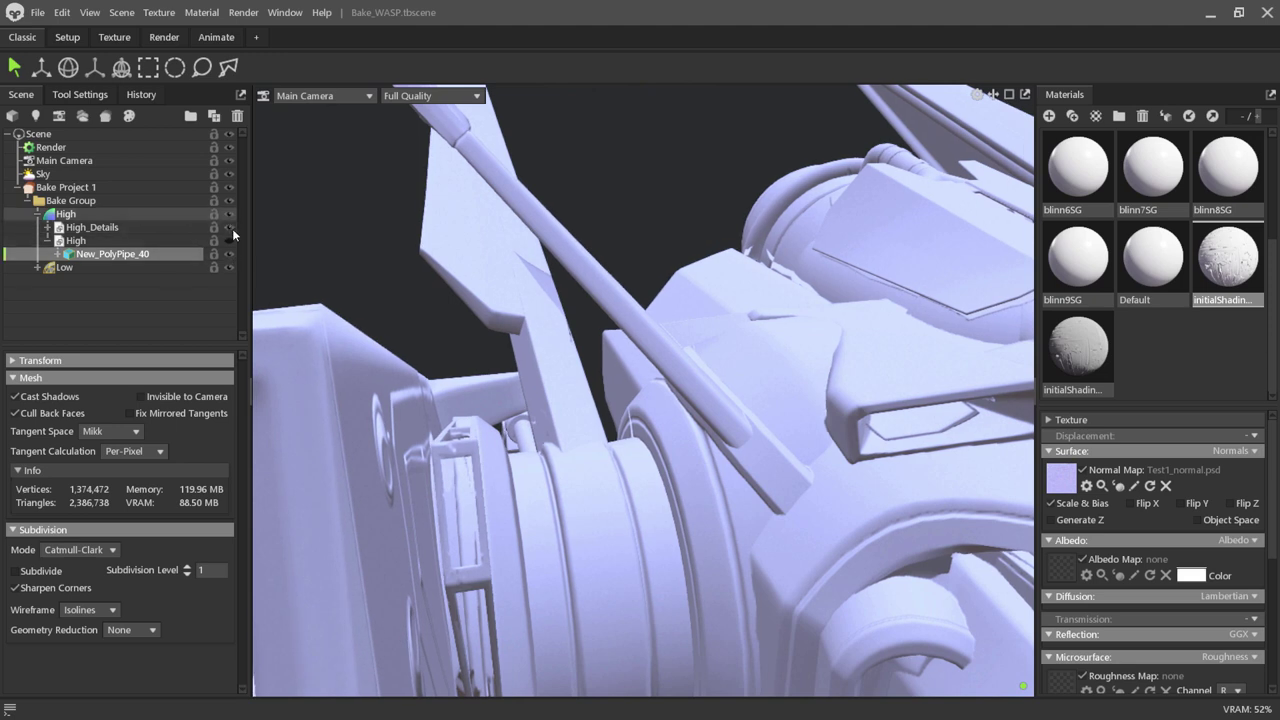
pyautogui.click(230, 240)
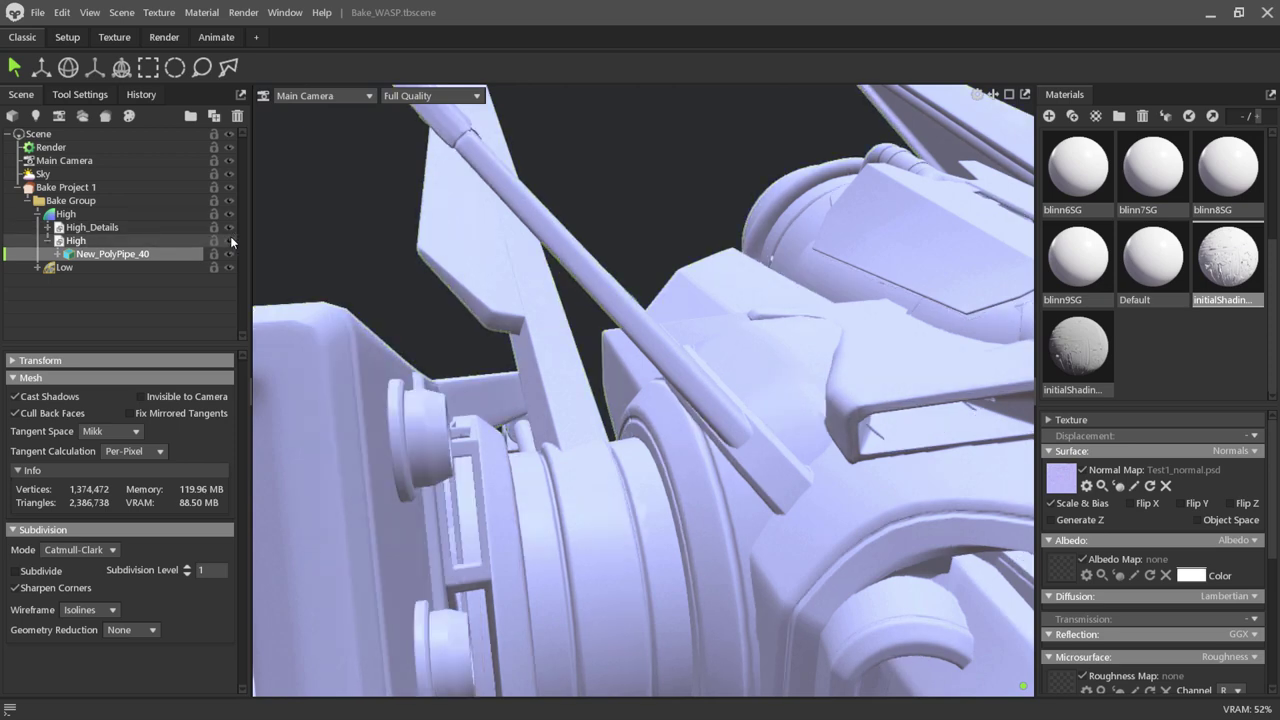
pyautogui.click(230, 240)
pyautogui.click(230, 240)
pyautogui.moveTo(430, 415); pyautogui.dragTo(396, 409)
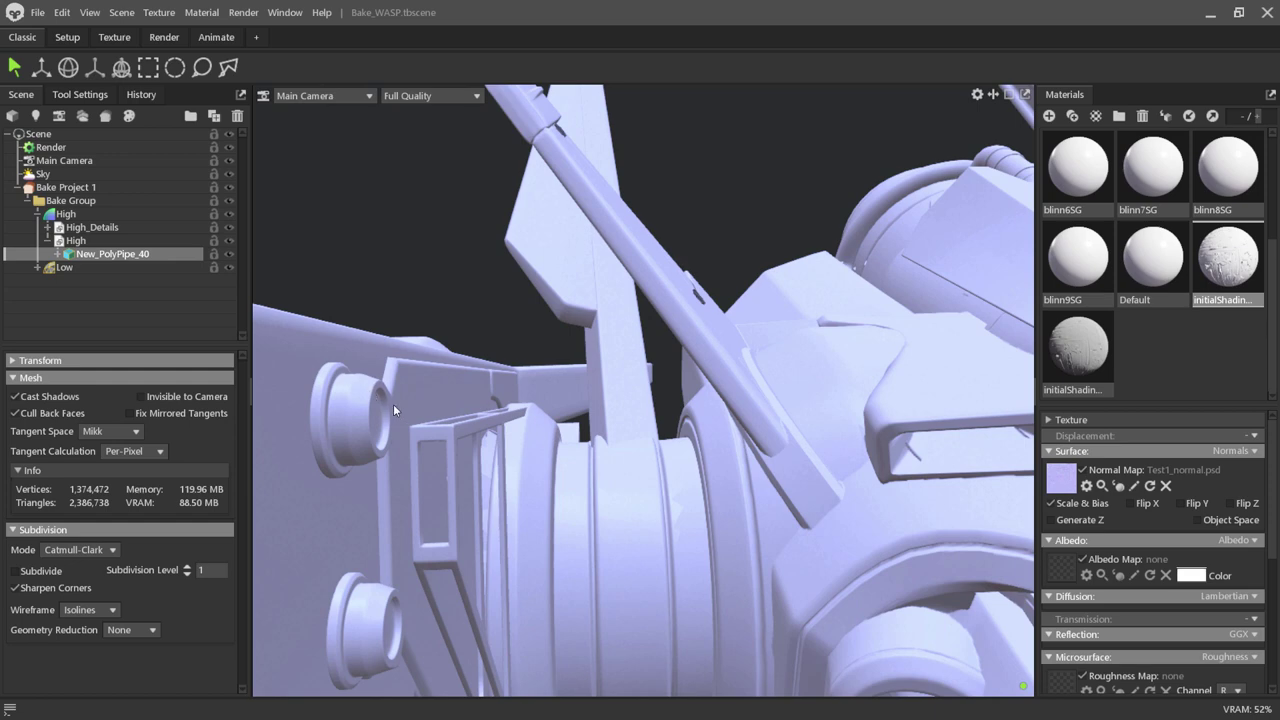
pyautogui.moveTo(398, 406)
pyautogui.mouseDown()
pyautogui.moveTo(412, 441)
pyautogui.moveTo(393, 444)
pyautogui.mouseUp()
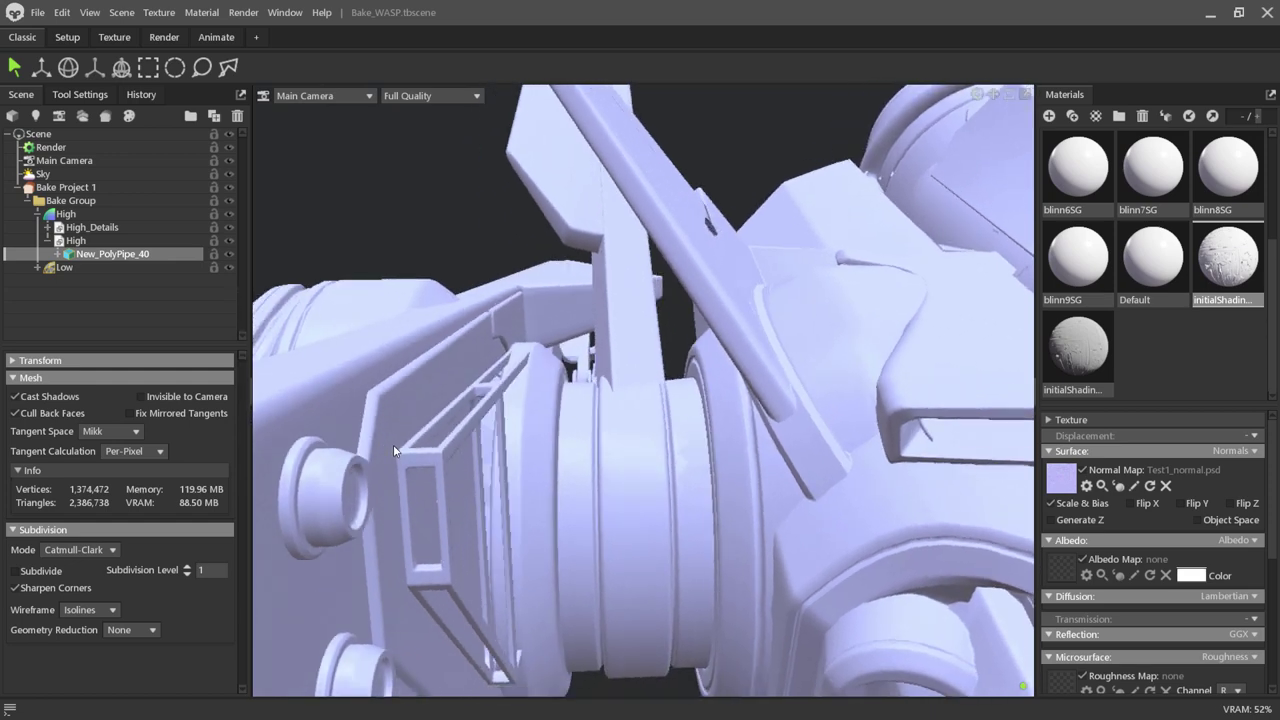
pyautogui.click(228, 213)
pyautogui.click(376, 383)
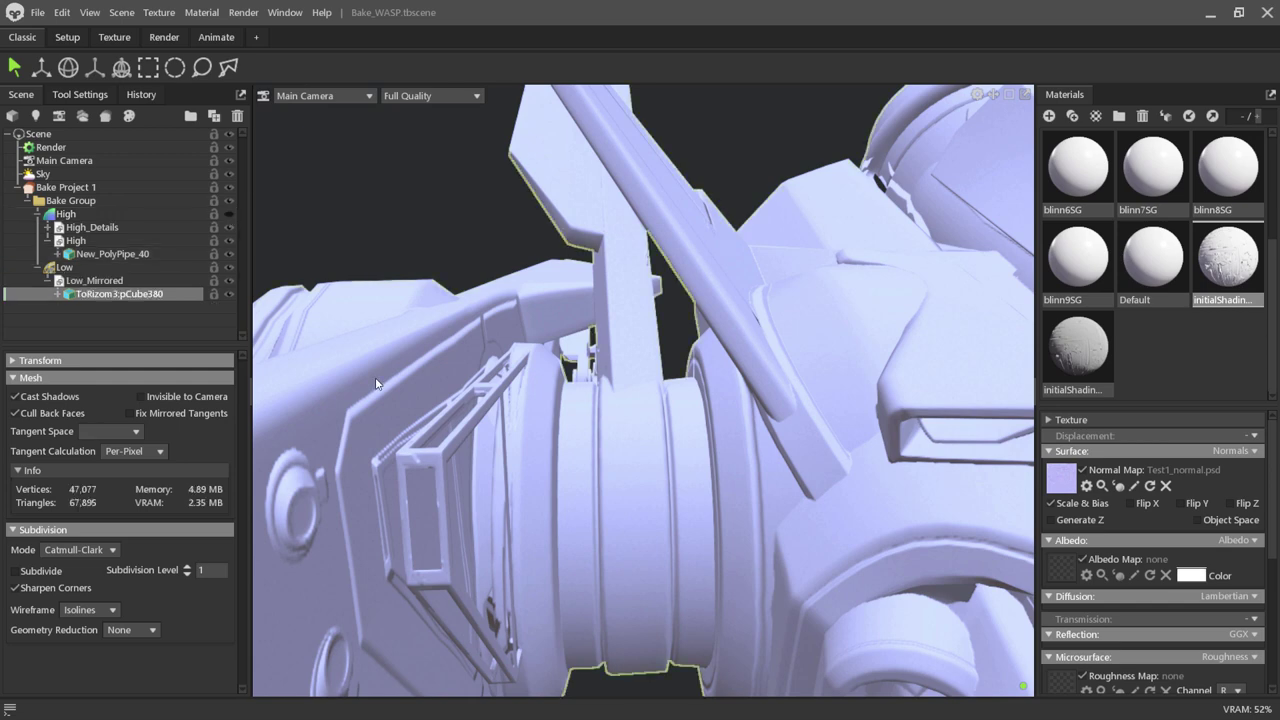
pyautogui.moveTo(385, 375)
pyautogui.mouseDown()
pyautogui.moveTo(509, 442)
pyautogui.moveTo(507, 418)
pyautogui.moveTo(492, 458)
pyautogui.moveTo(492, 404)
pyautogui.moveTo(536, 379)
pyautogui.moveTo(520, 423)
pyautogui.moveTo(550, 405)
pyautogui.mouseUp()
pyautogui.scroll(3, 586, 398)
pyautogui.scroll(3, 570, 395)
pyautogui.scroll(3, 550, 398)
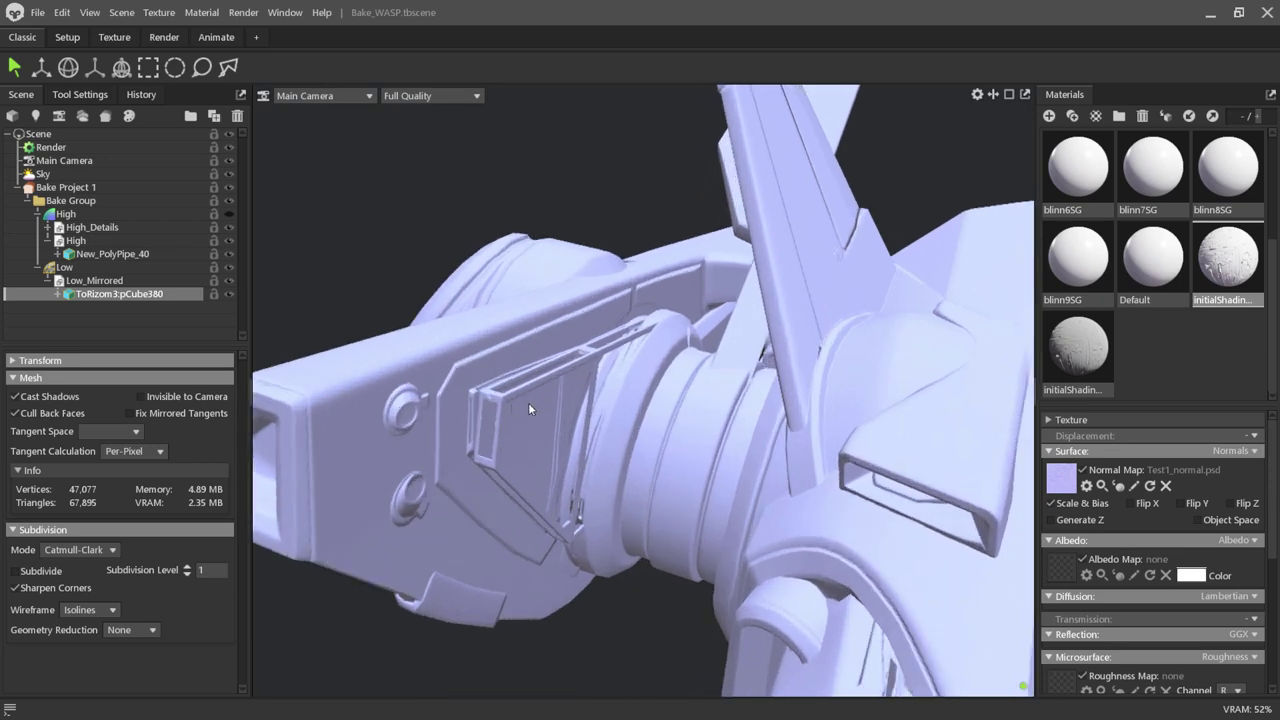
pyautogui.scroll(2, 484, 404)
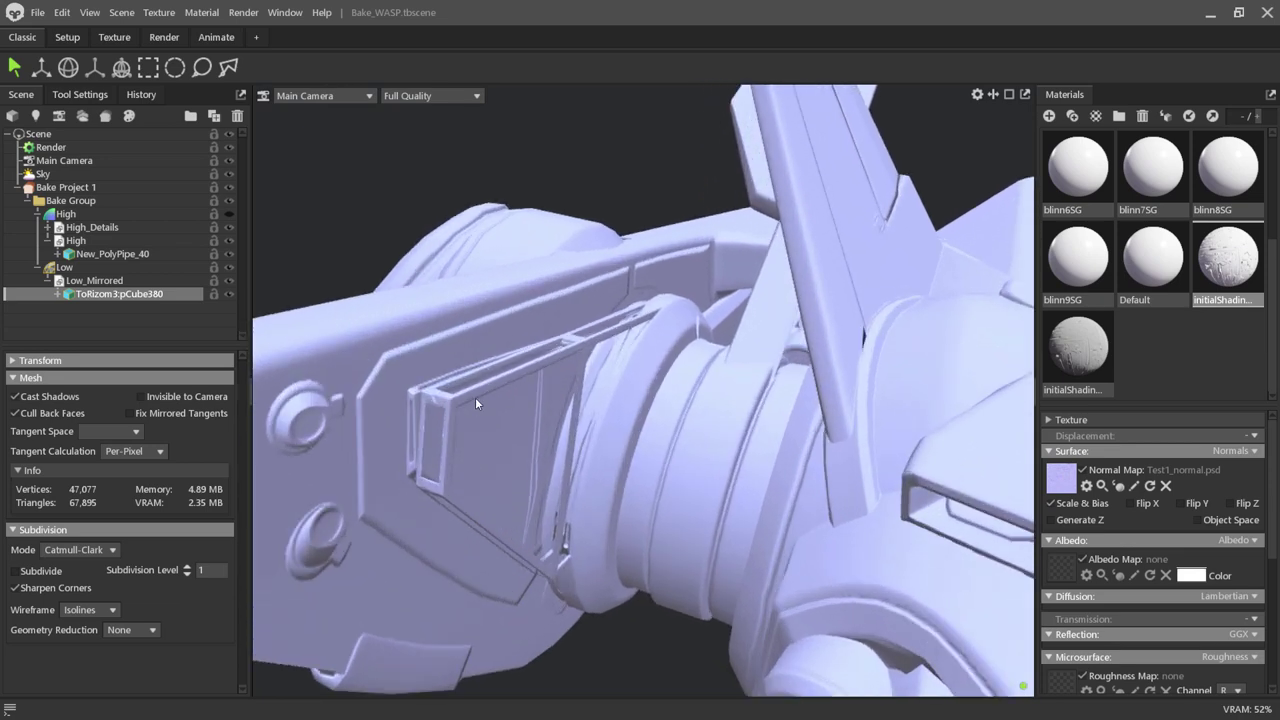
pyautogui.scroll(-2, 568, 456)
pyautogui.scroll(-2, 566, 463)
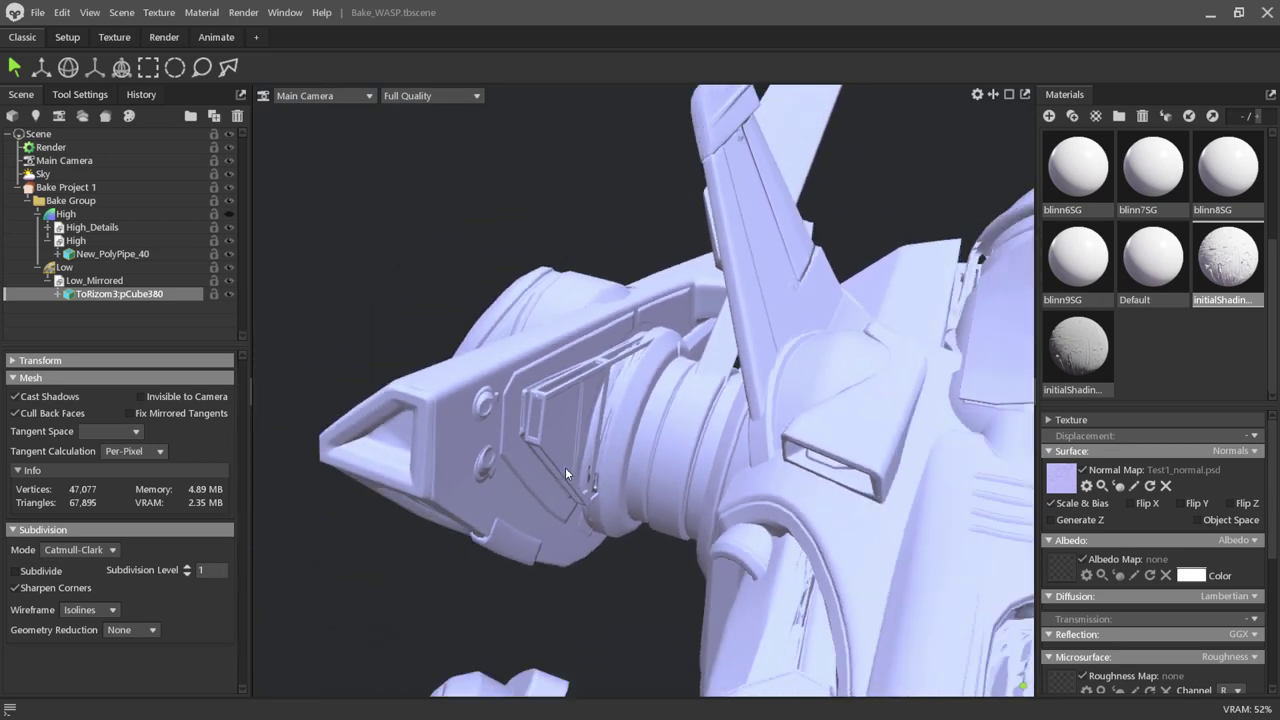
pyautogui.scroll(-2, 564, 469)
pyautogui.scroll(-2, 562, 473)
pyautogui.moveTo(561, 477)
pyautogui.mouseDown()
pyautogui.moveTo(458, 492)
pyautogui.moveTo(400, 420)
pyautogui.moveTo(647, 447)
pyautogui.moveTo(631, 474)
pyautogui.mouseUp()
pyautogui.scroll(2, 625, 470)
pyautogui.scroll(2, 616, 472)
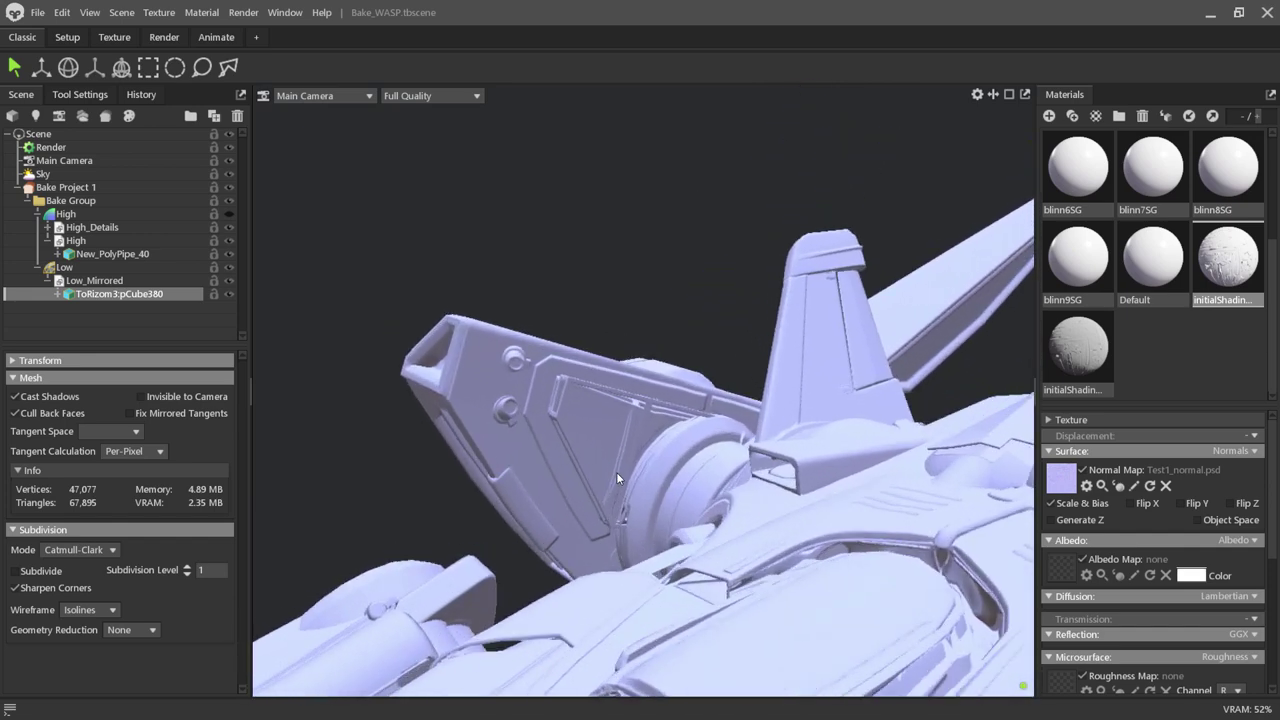
pyautogui.scroll(2, 615, 472)
pyautogui.moveTo(652, 492)
pyautogui.mouseDown()
pyautogui.moveTo(786, 490)
pyautogui.moveTo(850, 390)
pyautogui.moveTo(887, 458)
pyautogui.moveTo(870, 548)
pyautogui.moveTo(773, 560)
pyautogui.moveTo(785, 538)
pyautogui.moveTo(760, 517)
pyautogui.moveTo(484, 450)
pyautogui.moveTo(491, 383)
pyautogui.mouseUp()
# Select the Low mesh and lower its cage Max Offset from 11.35, checking the cage.
pyautogui.click(62, 229)
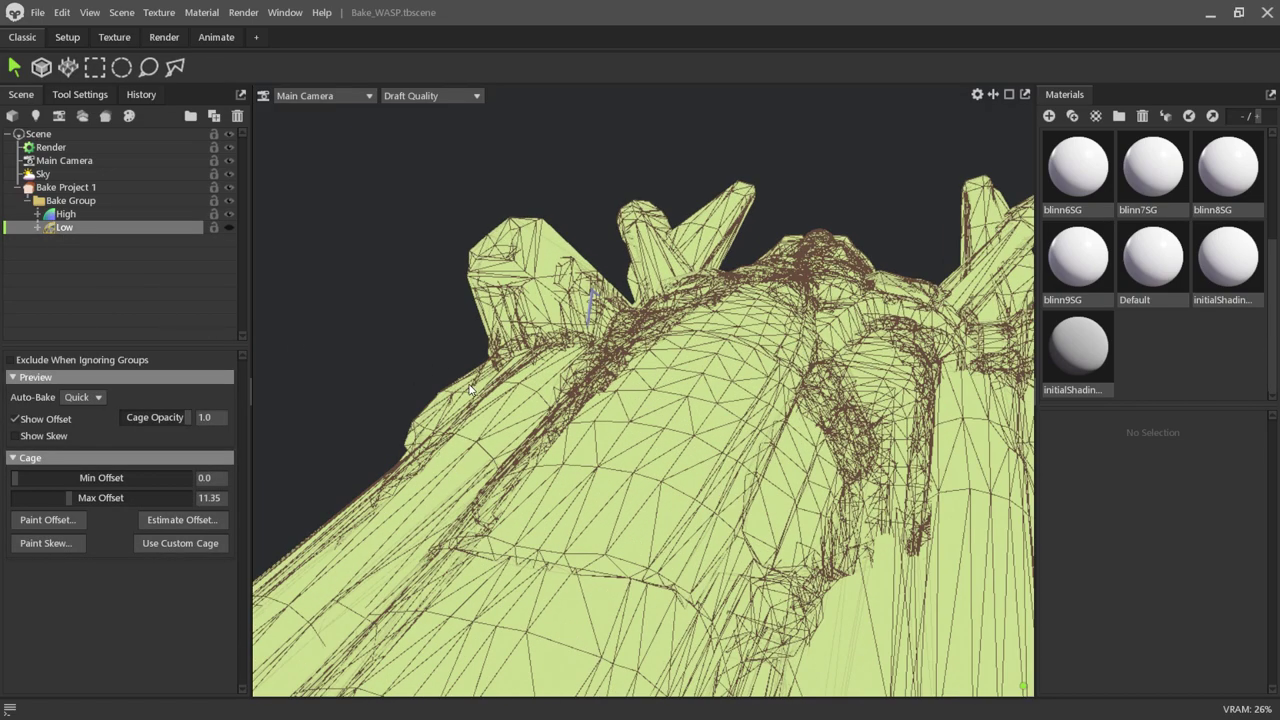
pyautogui.moveTo(480, 350)
pyautogui.mouseDown()
pyautogui.moveTo(367, 416)
pyautogui.moveTo(552, 531)
pyautogui.moveTo(519, 498)
pyautogui.moveTo(480, 508)
pyautogui.moveTo(443, 486)
pyautogui.moveTo(659, 510)
pyautogui.moveTo(730, 501)
pyautogui.moveTo(819, 384)
pyautogui.mouseUp()
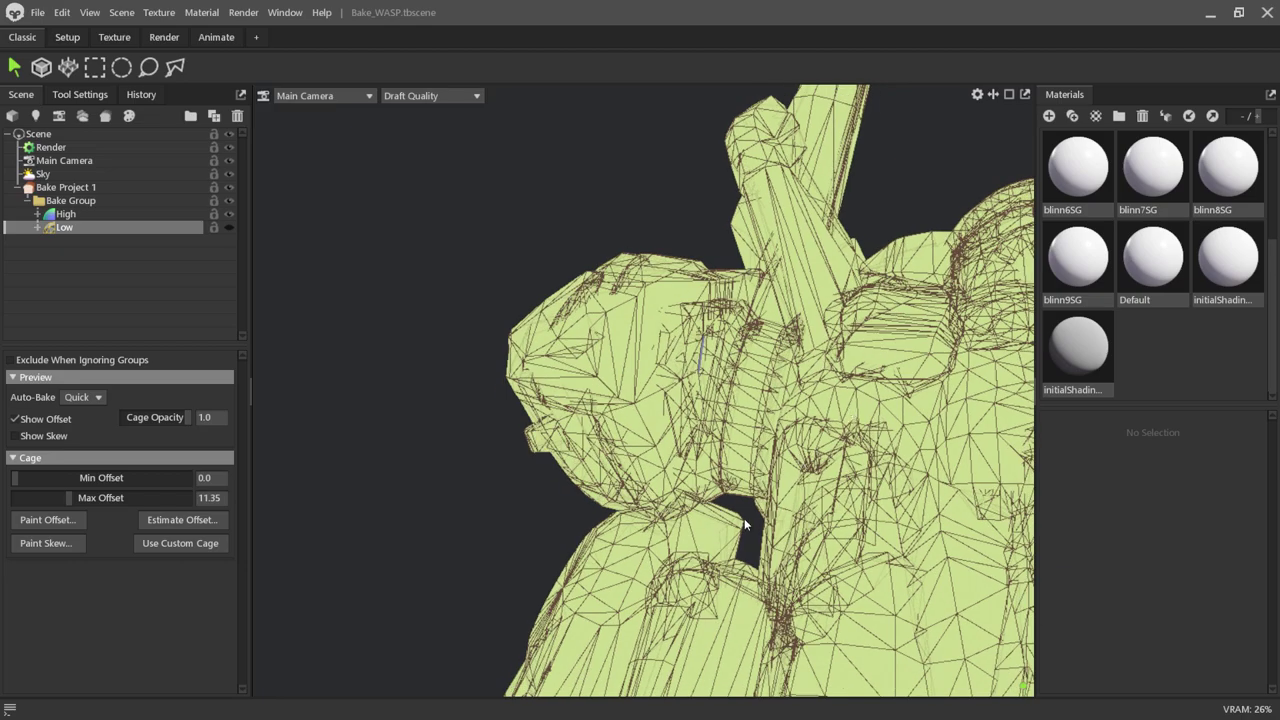
pyautogui.moveTo(744, 524)
pyautogui.mouseDown()
pyautogui.moveTo(718, 550)
pyautogui.moveTo(248, 518)
pyautogui.mouseUp()
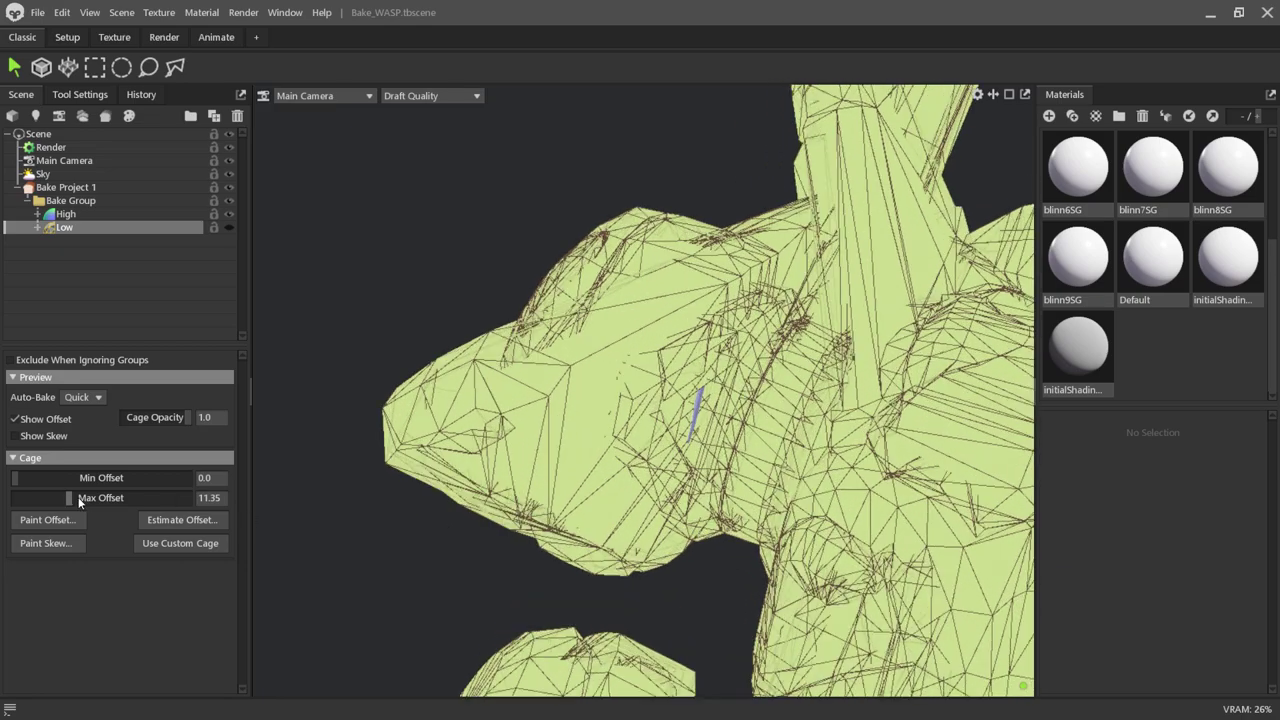
pyautogui.moveTo(79, 503); pyautogui.dragTo(51, 507)
pyautogui.scroll(-5, 300, 436)
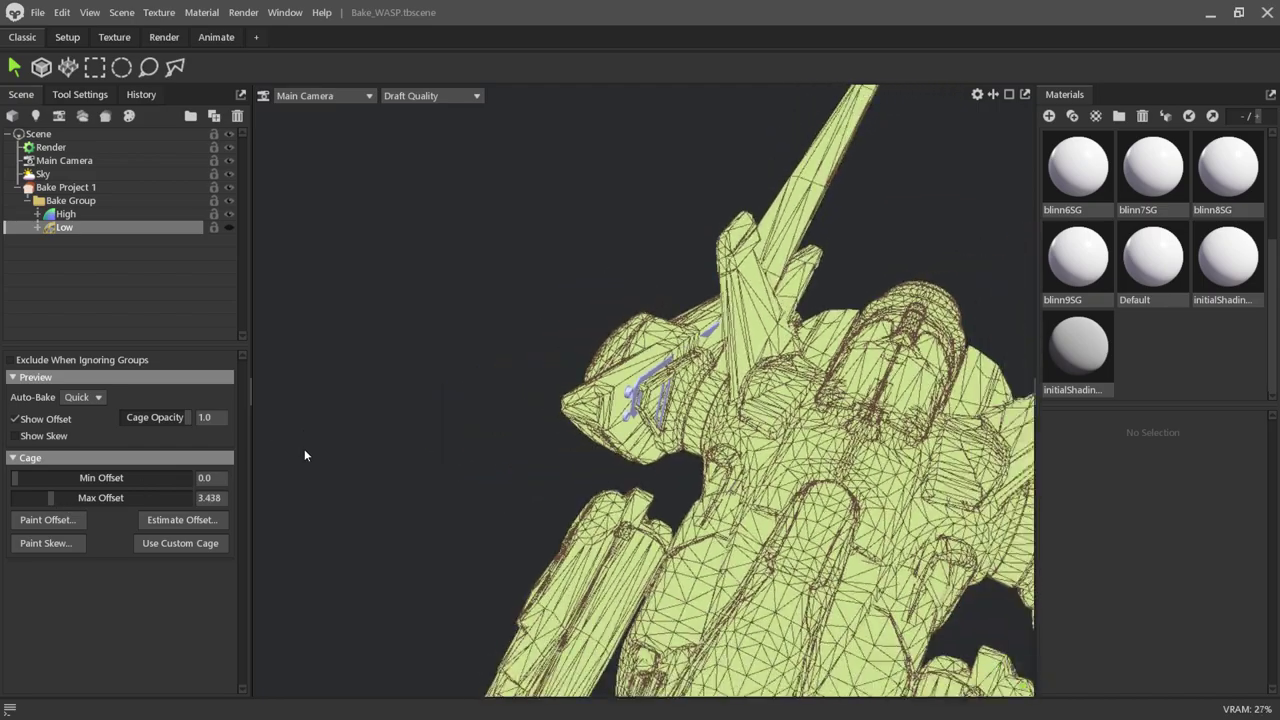
pyautogui.moveTo(332, 516)
pyautogui.mouseDown()
pyautogui.moveTo(400, 452)
pyautogui.moveTo(672, 395)
pyautogui.moveTo(640, 303)
pyautogui.moveTo(517, 271)
pyautogui.moveTo(394, 280)
pyautogui.moveTo(352, 360)
pyautogui.moveTo(343, 305)
pyautogui.moveTo(297, 364)
pyautogui.moveTo(348, 461)
pyautogui.mouseUp()
# Reduce the cage Max Offset further to 1.586 so High mesh parts poke through.
pyautogui.scroll(2, 534, 443)
pyautogui.scroll(3, 534, 443)
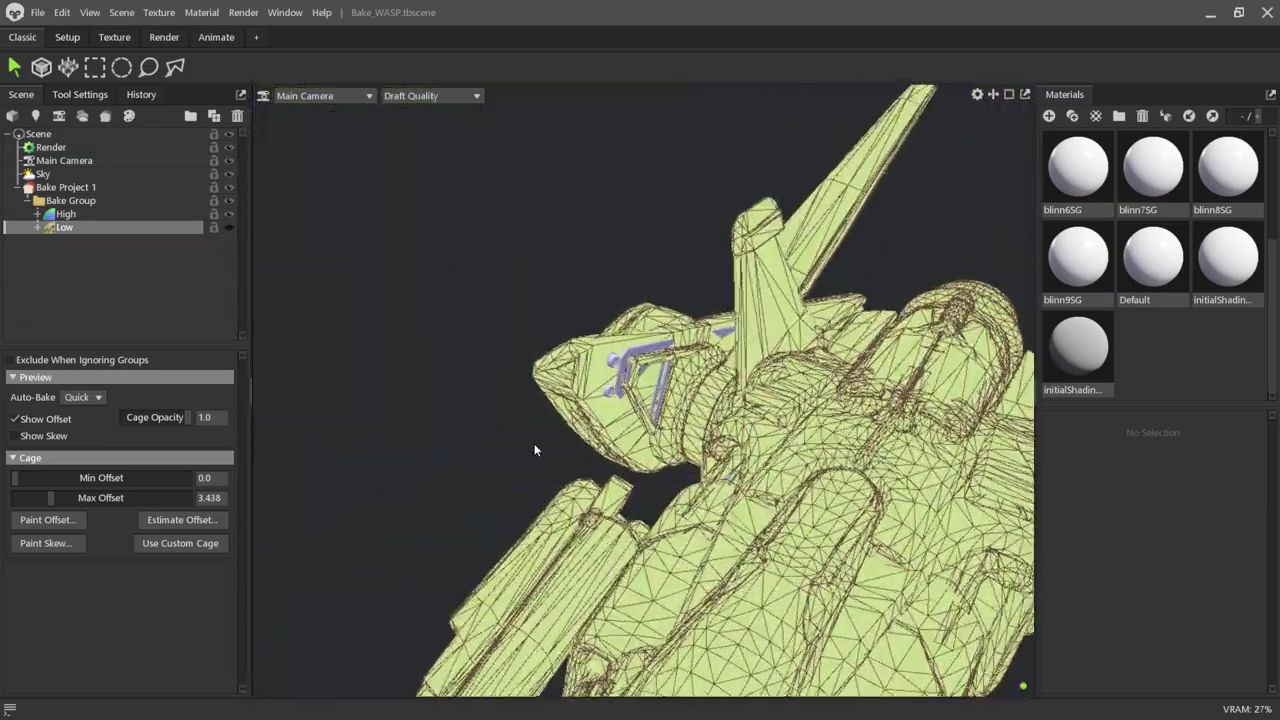
pyautogui.scroll(3, 533, 456)
pyautogui.scroll(3, 527, 472)
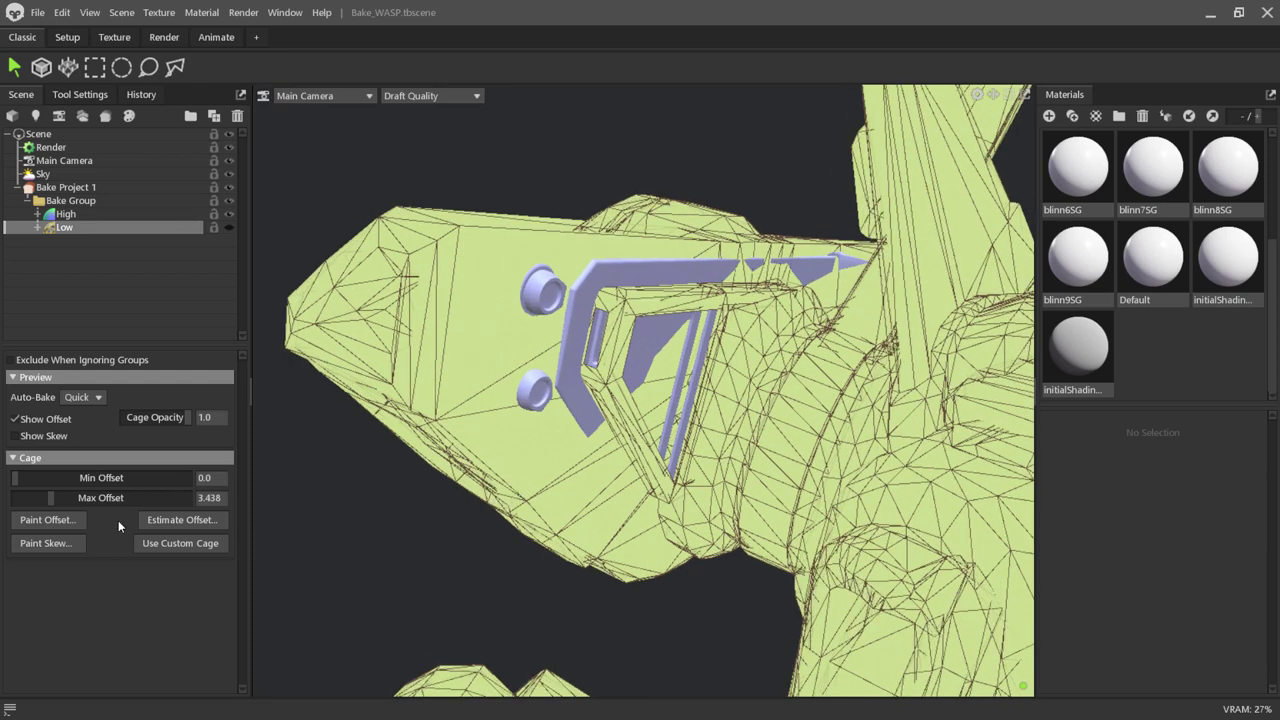
pyautogui.moveTo(50, 496); pyautogui.dragTo(43, 498)
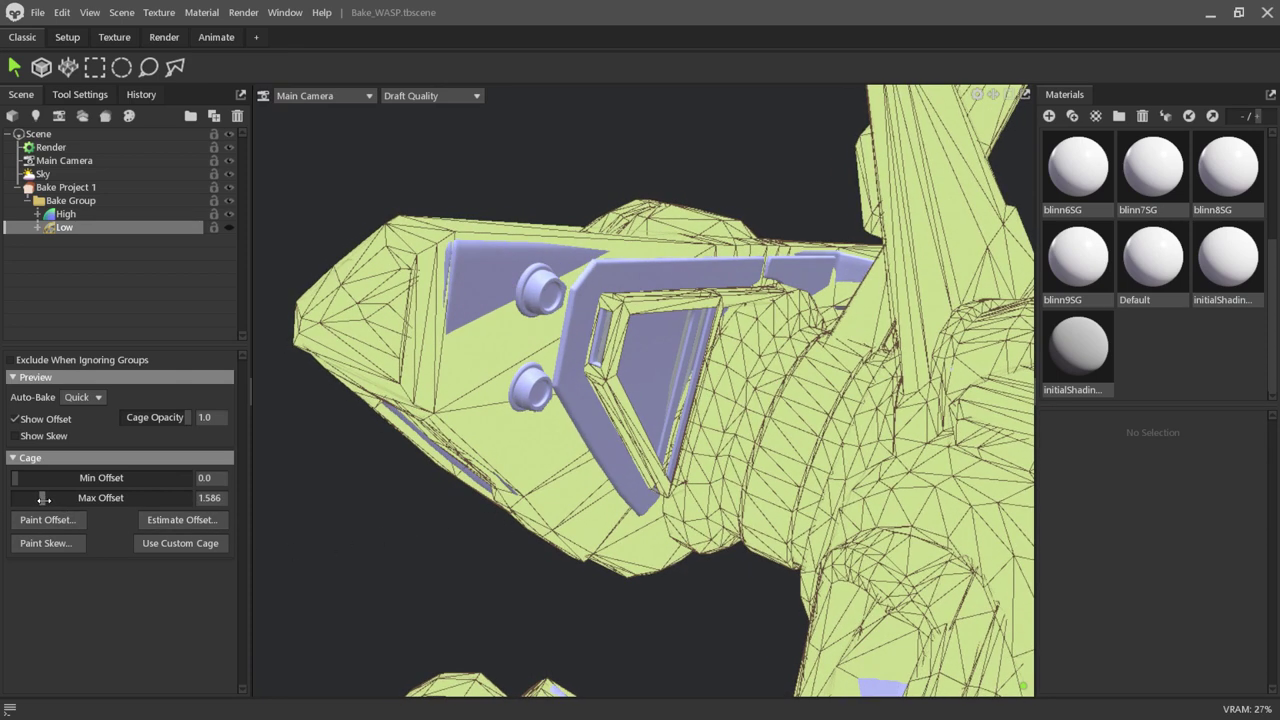
pyautogui.moveTo(392, 462)
pyautogui.mouseDown()
pyautogui.moveTo(358, 492)
pyautogui.moveTo(397, 448)
pyautogui.moveTo(454, 433)
pyautogui.moveTo(393, 471)
pyautogui.moveTo(394, 486)
pyautogui.mouseUp()
pyautogui.moveTo(445, 520); pyautogui.dragTo(450, 531)
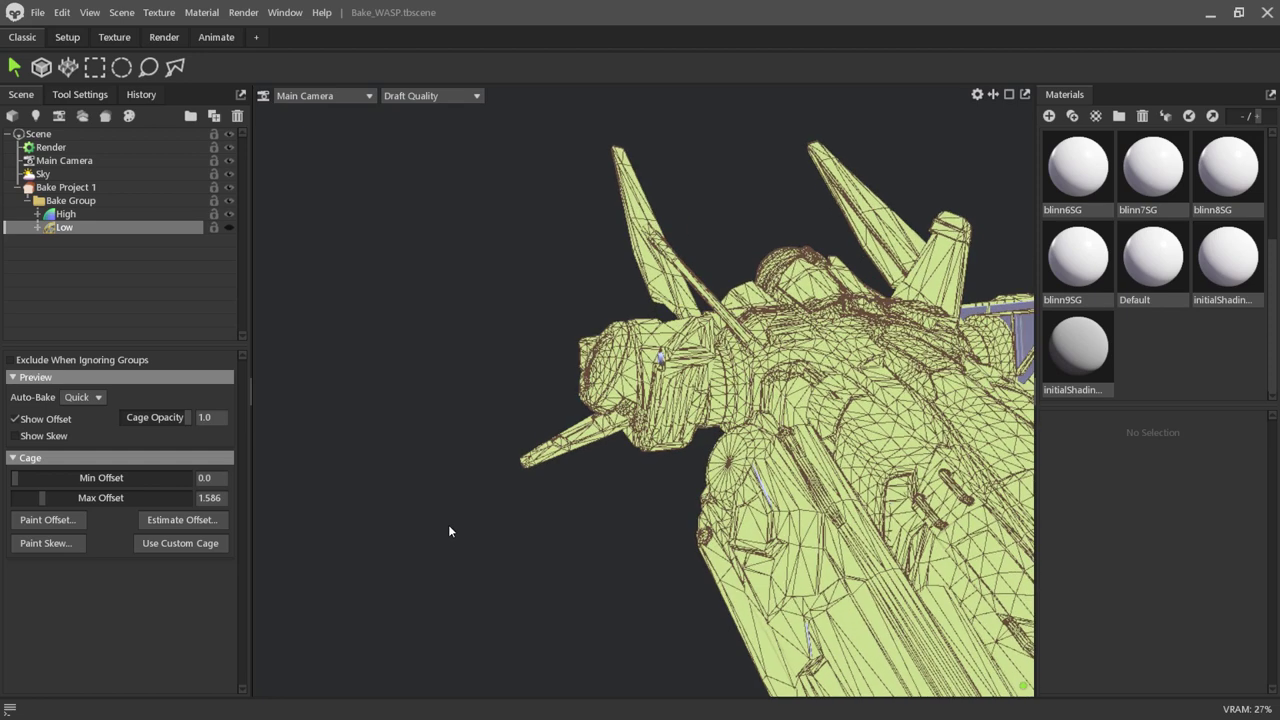
# Bring up the Bake Offset paint window beside the viewport and lower the brush Size.
pyautogui.click(45, 521)
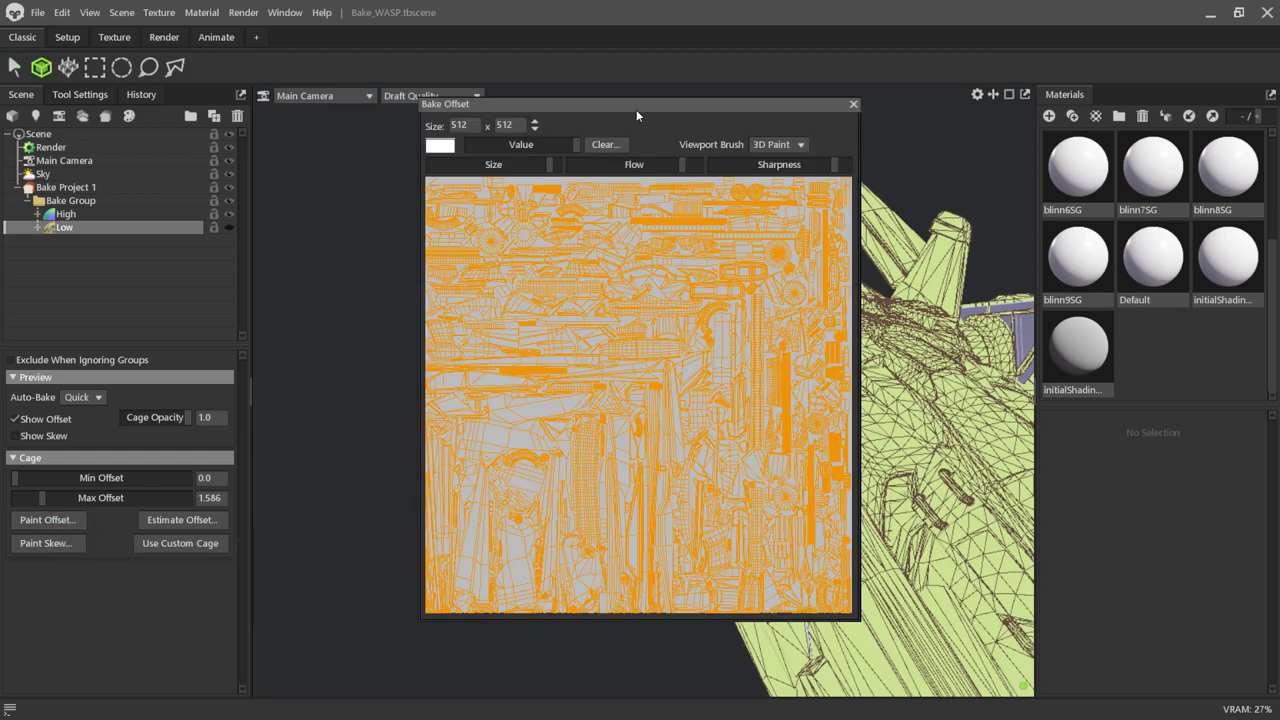
pyautogui.moveTo(636, 109); pyautogui.dragTo(988, 160)
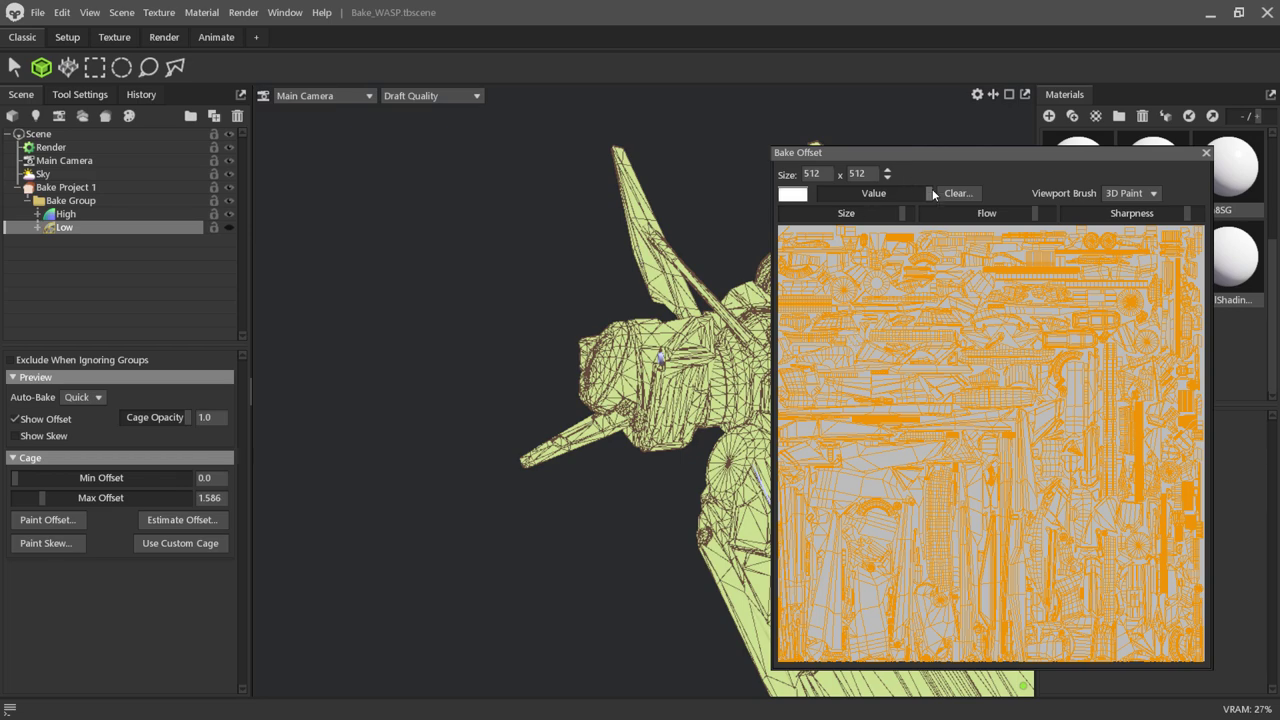
pyautogui.moveTo(932, 193); pyautogui.dragTo(929, 193)
pyautogui.scroll(3, 668, 374)
pyautogui.moveTo(903, 213)
pyautogui.mouseDown()
pyautogui.moveTo(876, 213)
pyautogui.moveTo(872, 228)
pyautogui.mouseUp()
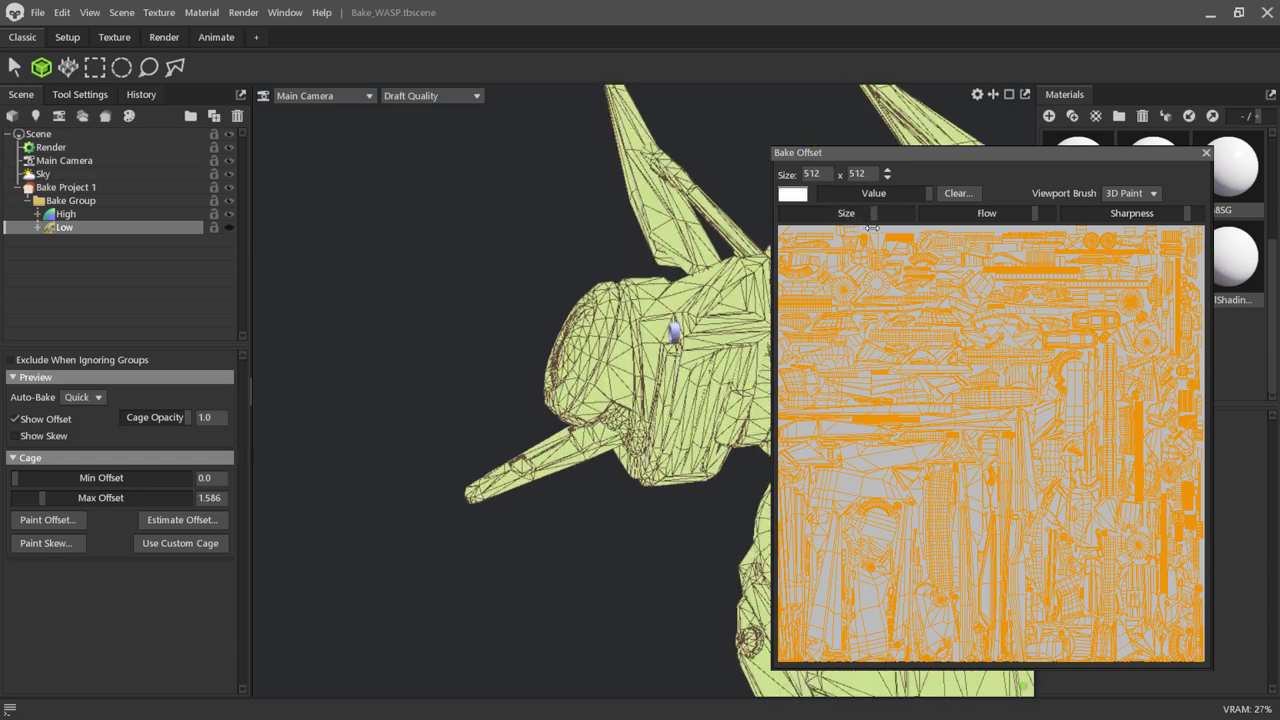
pyautogui.moveTo(474, 392); pyautogui.dragTo(469, 439)
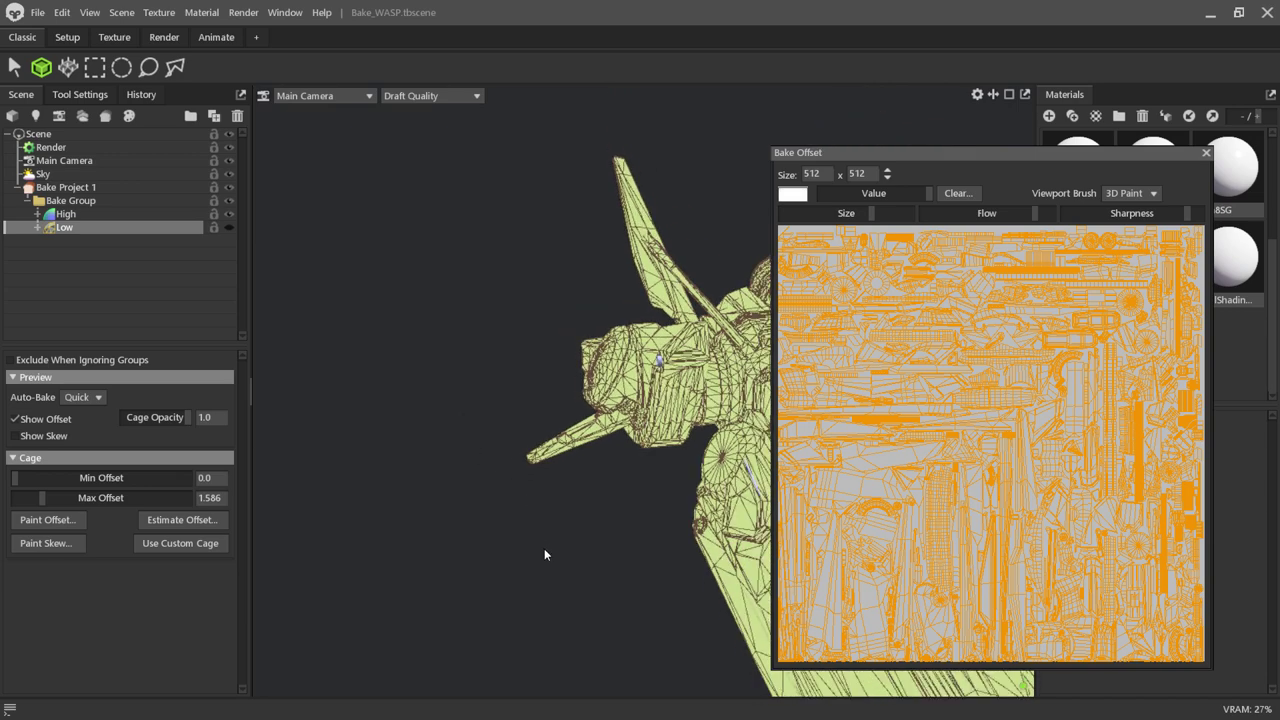
# Raise the offset map to 1024 x 1024, keeping the Viewport Brush on 3D Paint.
pyautogui.click(889, 170)
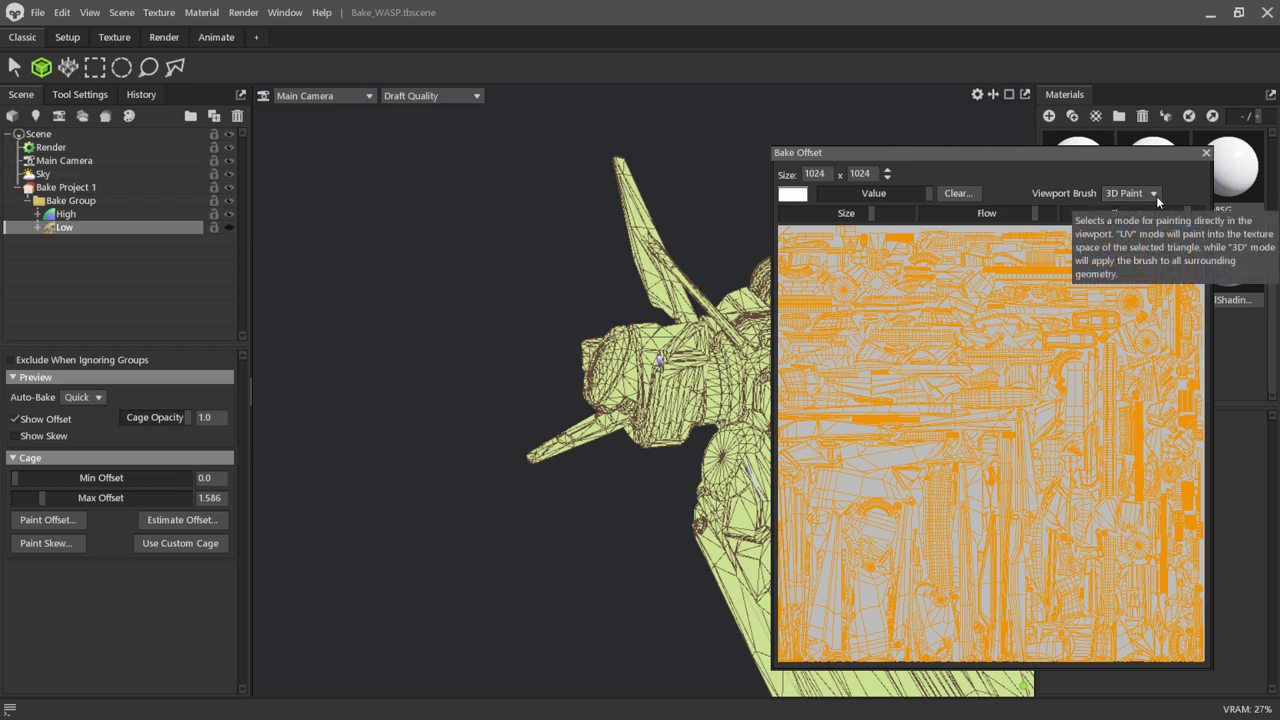
pyautogui.click(1155, 196)
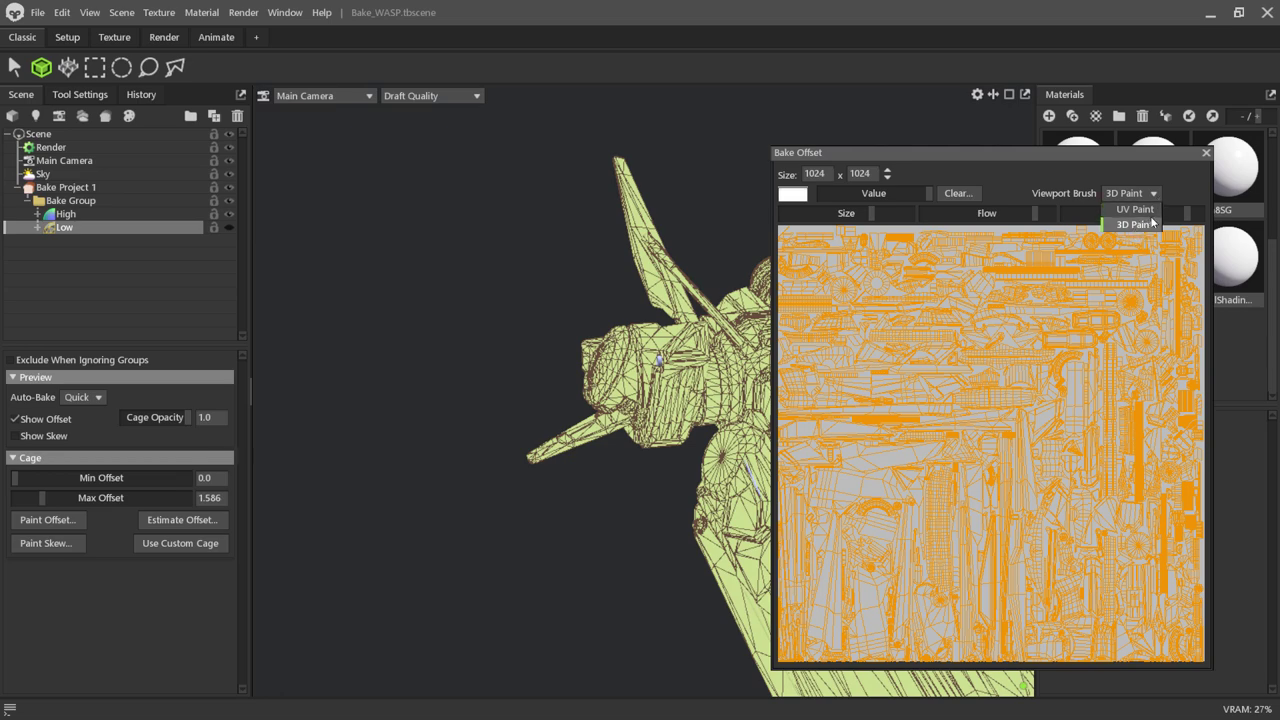
pyautogui.click(1150, 224)
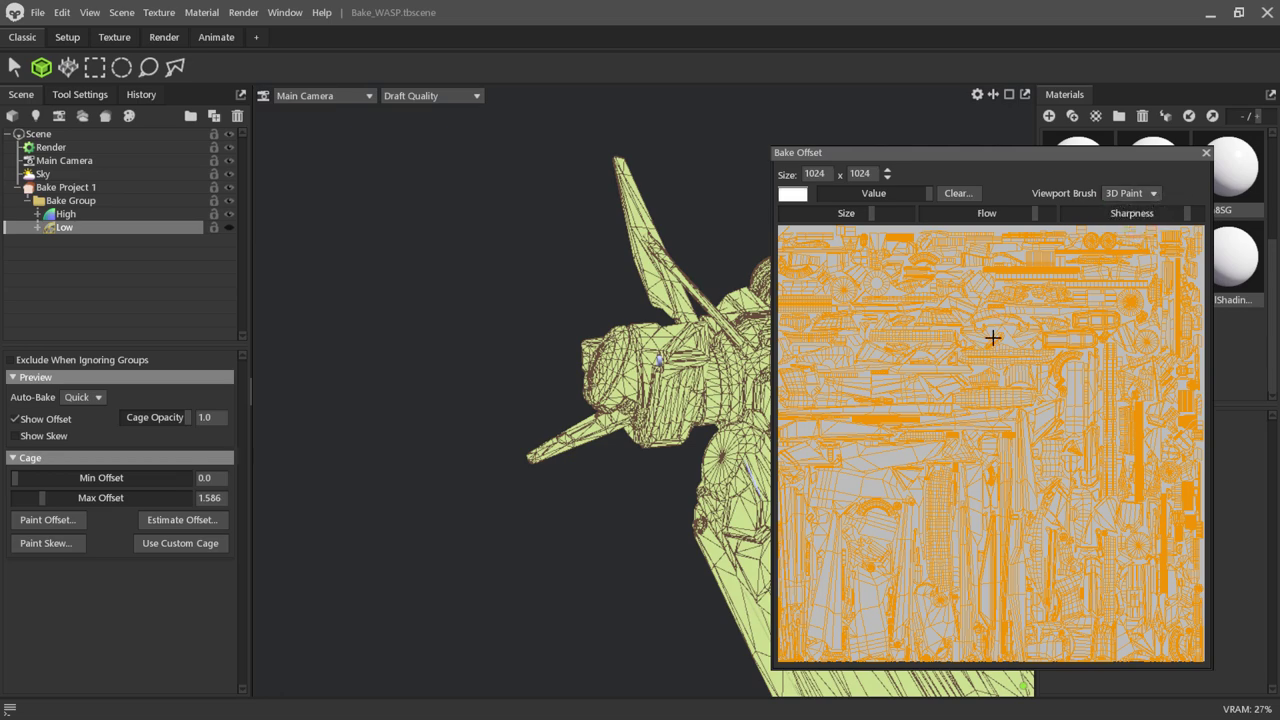
# Enlarge the brush slightly and paint extra cage offset over the blue panels and strip.
pyautogui.moveTo(958, 158); pyautogui.dragTo(1011, 173)
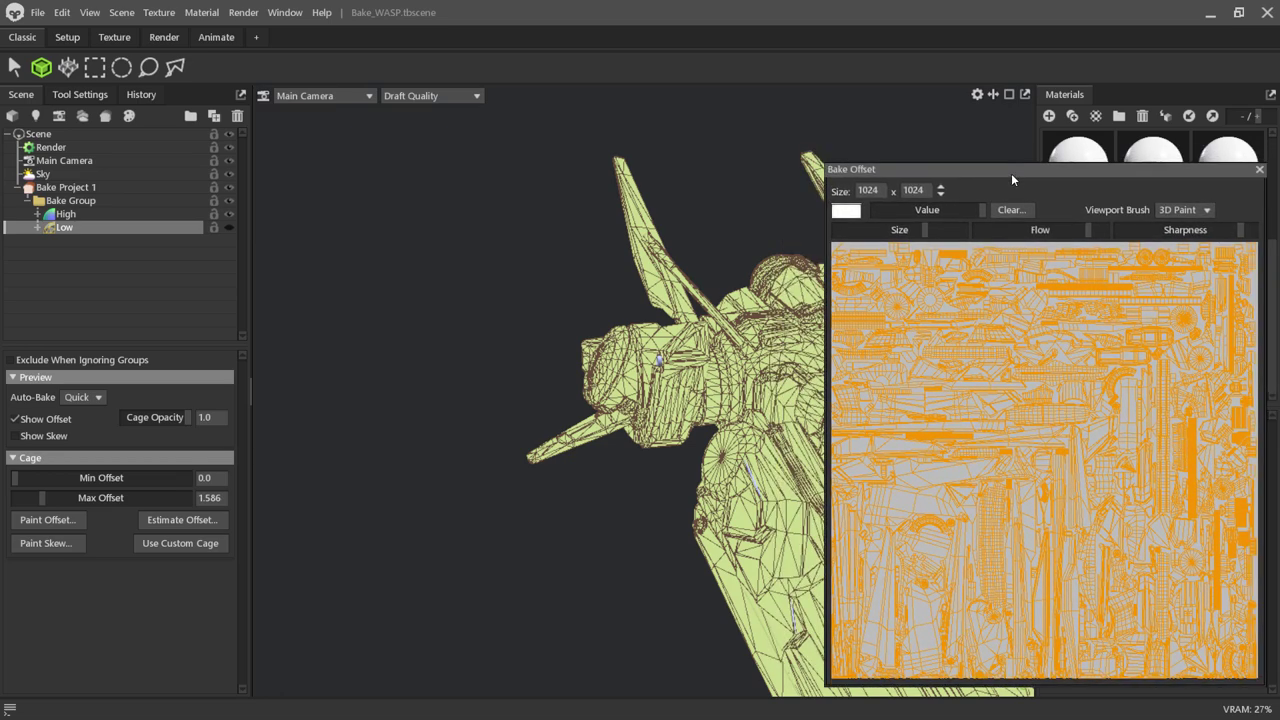
pyautogui.scroll(2, 733, 349)
pyautogui.scroll(2, 733, 349)
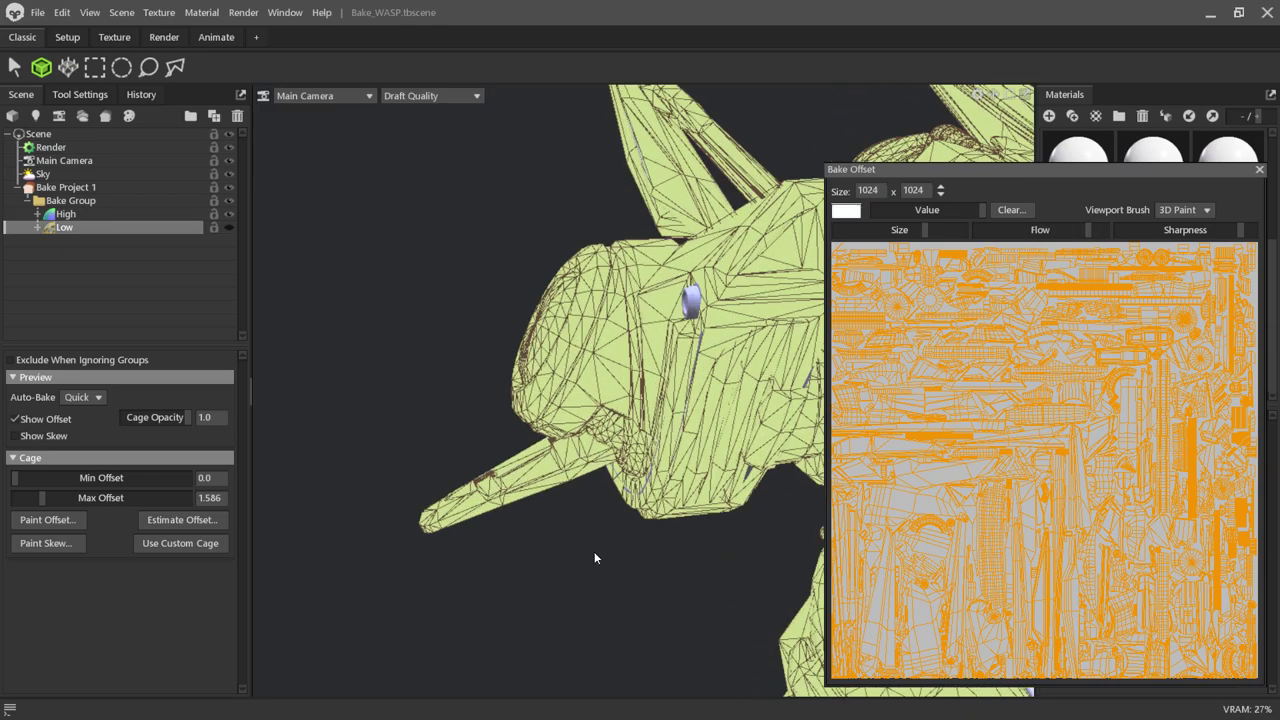
pyautogui.moveTo(572, 581)
pyautogui.mouseDown()
pyautogui.moveTo(505, 614)
pyautogui.moveTo(532, 583)
pyautogui.mouseUp()
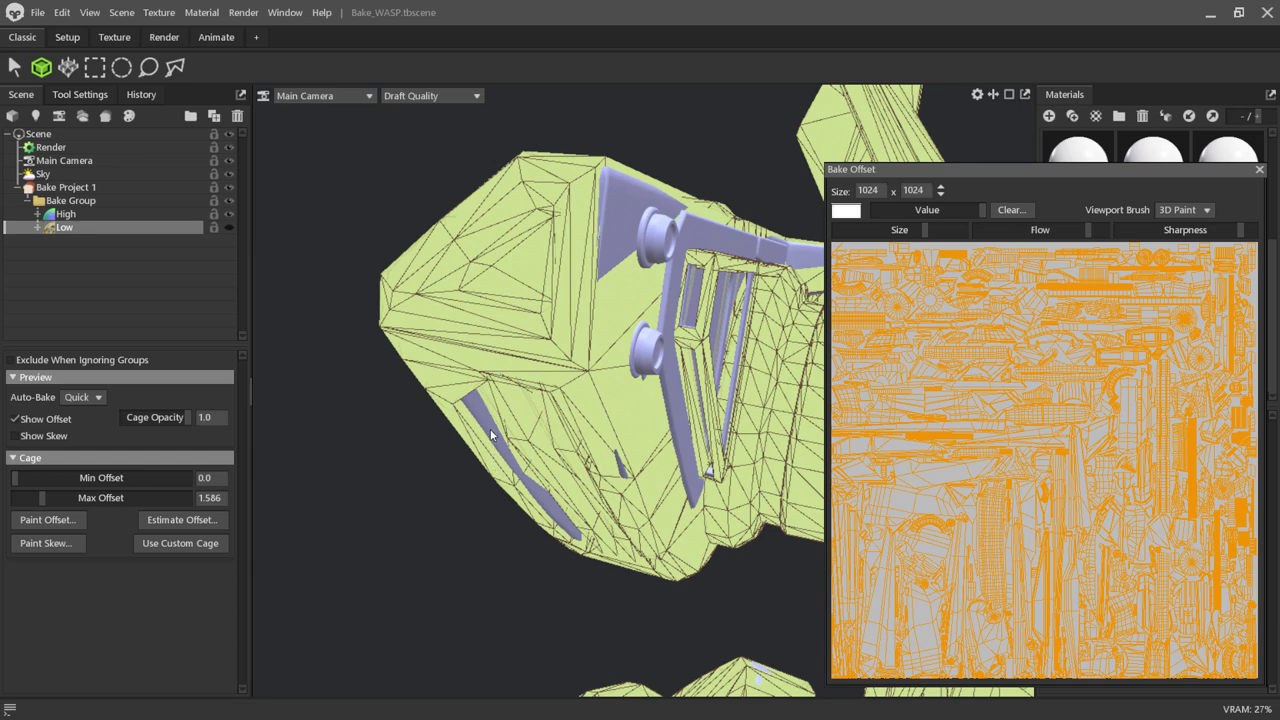
pyautogui.moveTo(926, 231); pyautogui.dragTo(931, 231)
pyautogui.moveTo(490, 418)
pyautogui.mouseDown()
pyautogui.moveTo(552, 563)
pyautogui.moveTo(596, 597)
pyautogui.moveTo(549, 587)
pyautogui.moveTo(617, 411)
pyautogui.mouseUp()
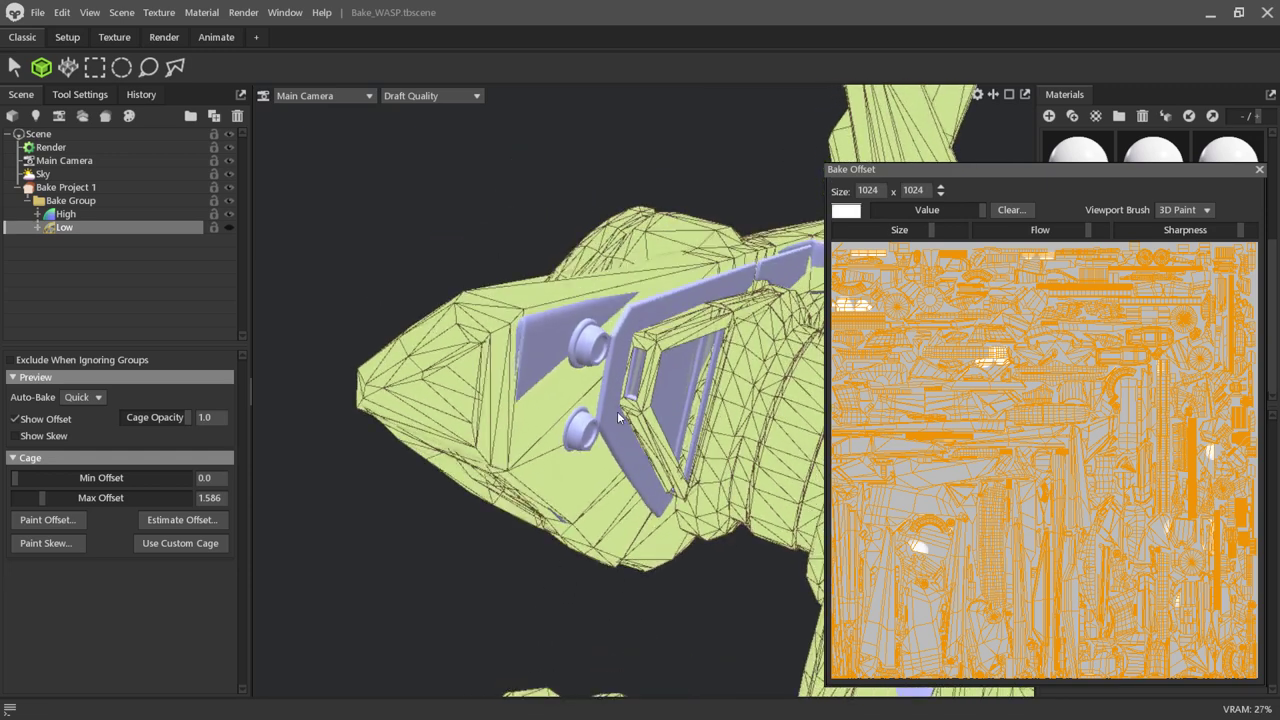
pyautogui.keyDown('alt'); pyautogui.moveTo(581, 354); pyautogui.dragTo(613, 355); pyautogui.keyUp('alt')
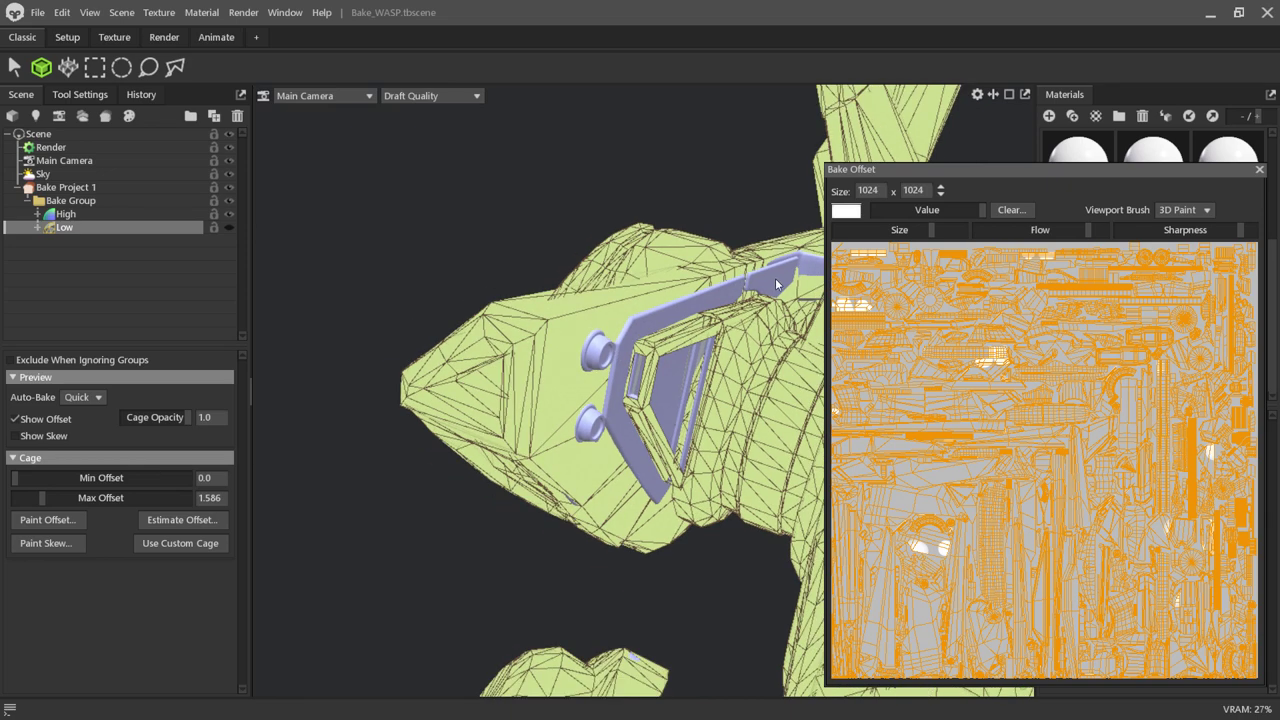
pyautogui.moveTo(776, 284); pyautogui.dragTo(733, 293)
pyautogui.keyDown('alt'); pyautogui.moveTo(690, 356); pyautogui.dragTo(680, 384); pyautogui.keyUp('alt')
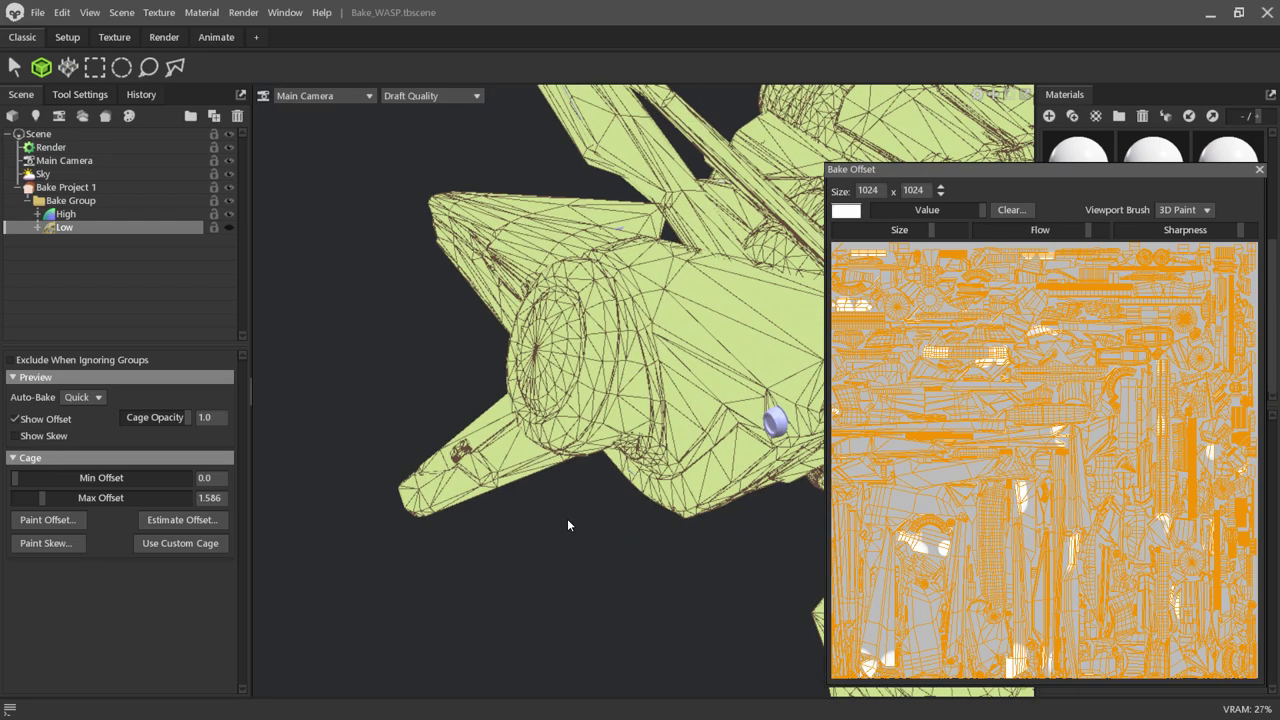
# Orbit around the ship and push the cage out over the hull's blue intersection.
pyautogui.keyDown('alt'); pyautogui.moveTo(416, 514); pyautogui.dragTo(570, 520); pyautogui.keyUp('alt')
pyautogui.scroll(5, 465, 505)
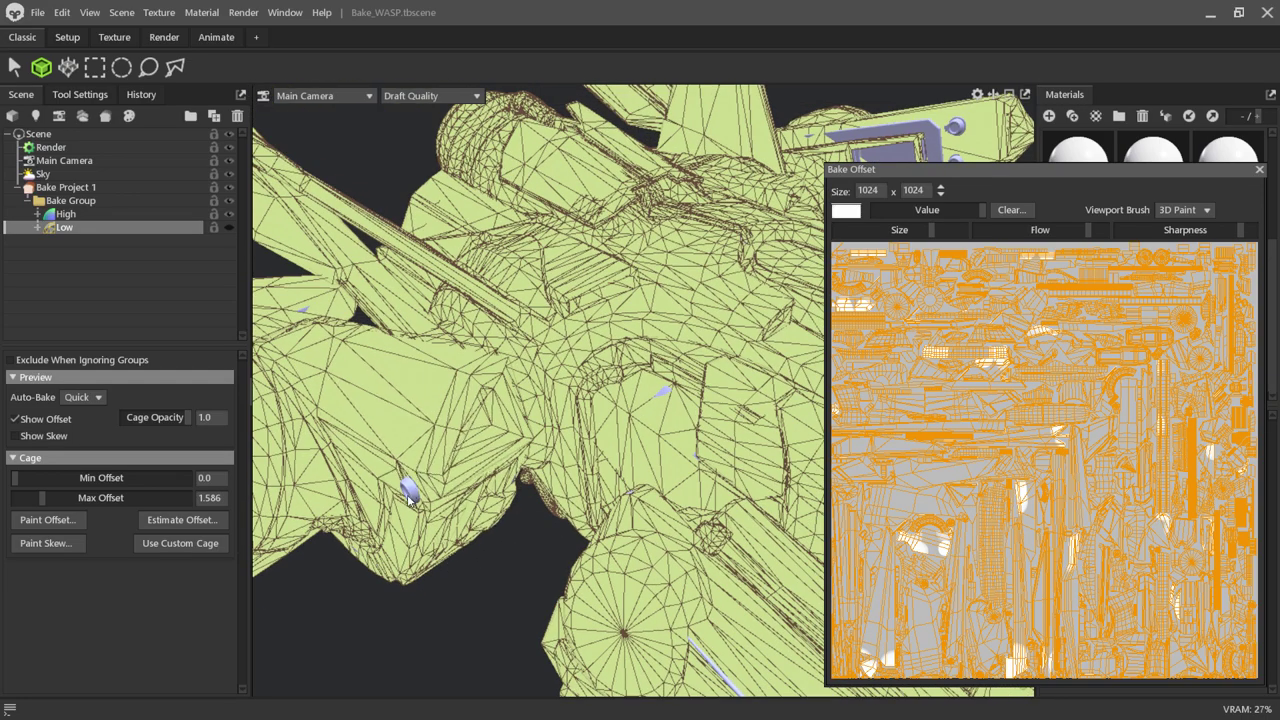
pyautogui.moveTo(410, 495)
pyautogui.keyDown('alt'); pyautogui.mouseDown()
pyautogui.moveTo(533, 545)
pyautogui.moveTo(572, 506)
pyautogui.mouseUp(); pyautogui.keyUp('alt')
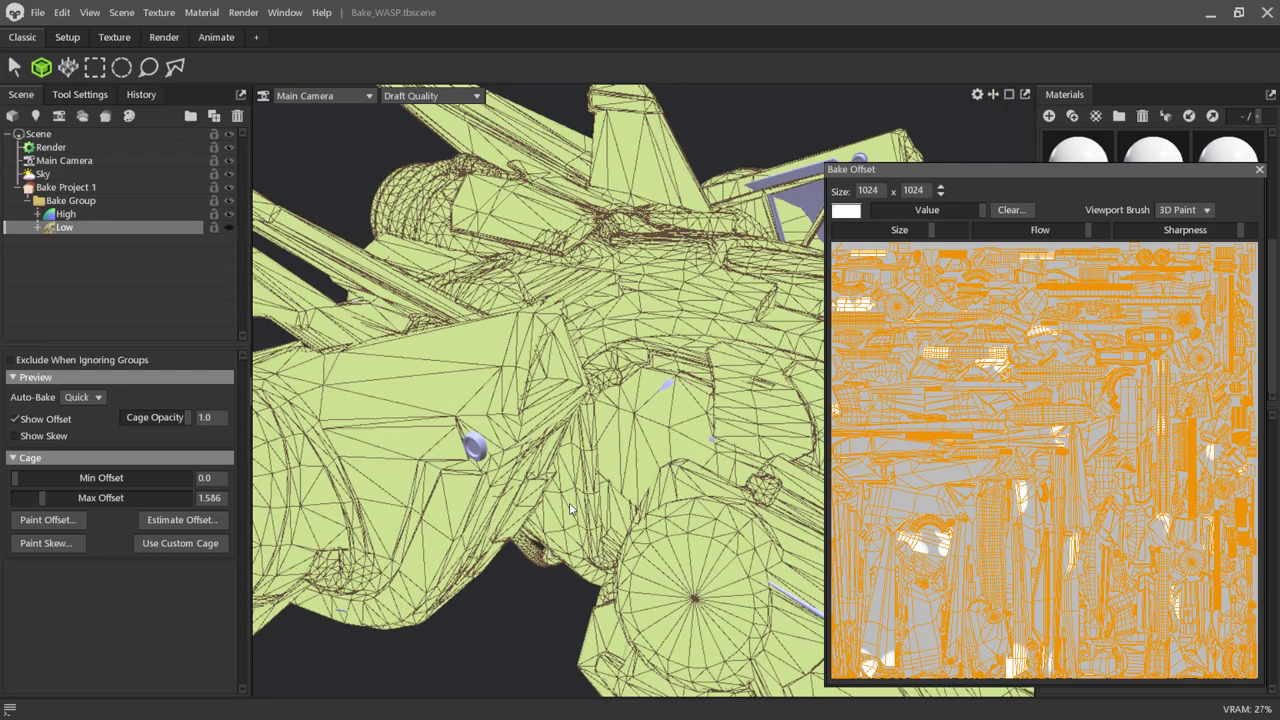
pyautogui.keyDown('alt'); pyautogui.moveTo(698, 474); pyautogui.dragTo(708, 522); pyautogui.keyUp('alt')
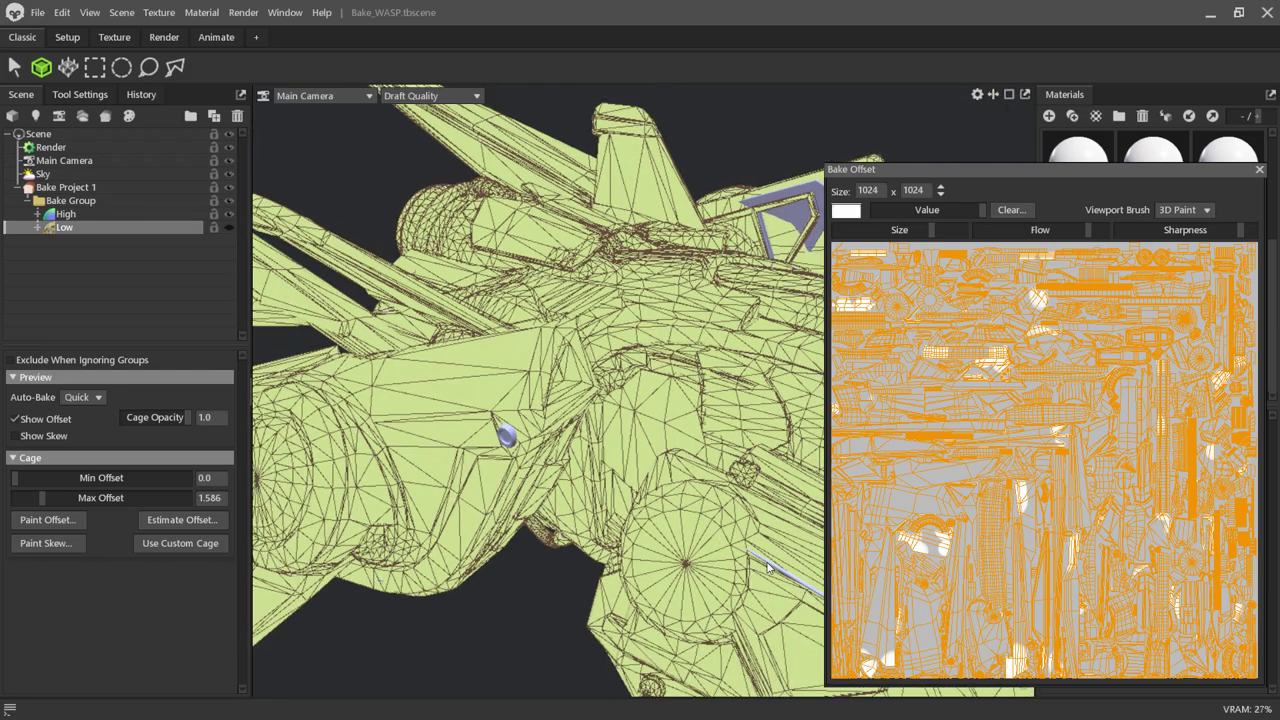
pyautogui.moveTo(622, 520)
pyautogui.keyDown('alt'); pyautogui.mouseDown()
pyautogui.moveTo(545, 556)
pyautogui.moveTo(594, 456)
pyautogui.moveTo(548, 458)
pyautogui.moveTo(572, 432)
pyautogui.moveTo(545, 200)
pyautogui.mouseUp(); pyautogui.keyUp('alt')
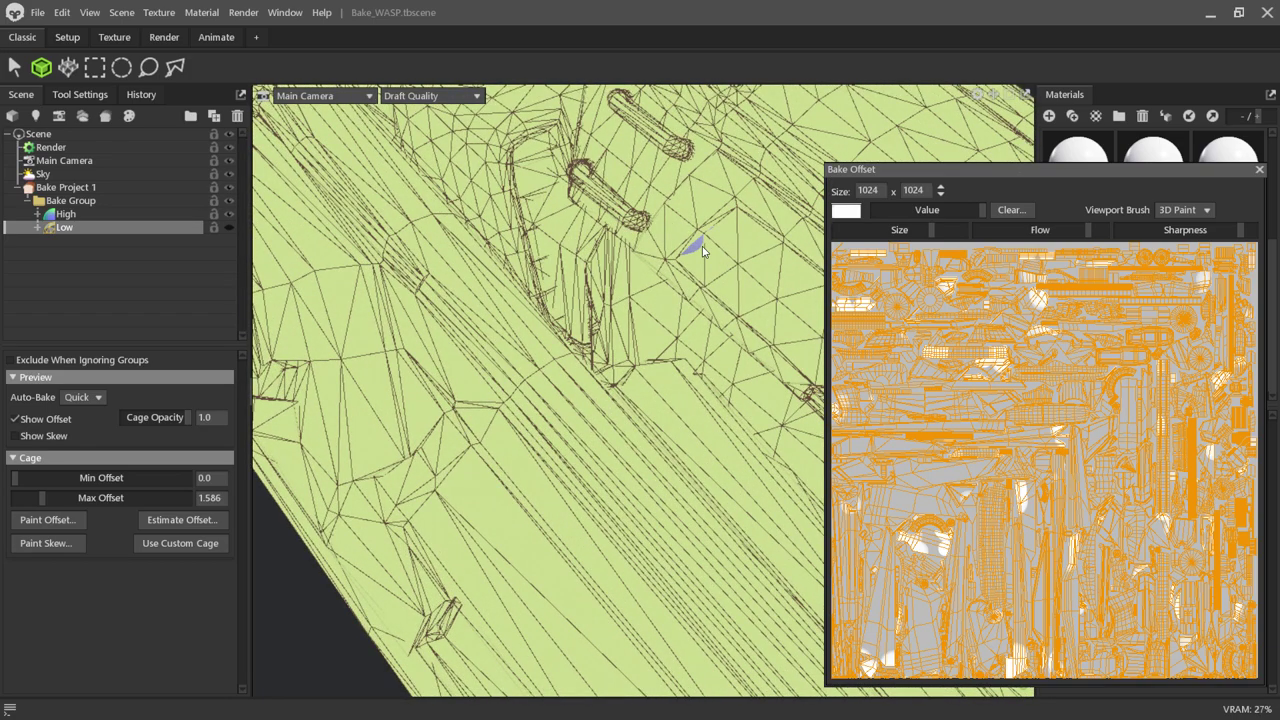
pyautogui.moveTo(703, 251)
pyautogui.keyDown('alt'); pyautogui.mouseDown()
pyautogui.moveTo(625, 453)
pyautogui.moveTo(565, 456)
pyautogui.mouseUp(); pyautogui.keyUp('alt')
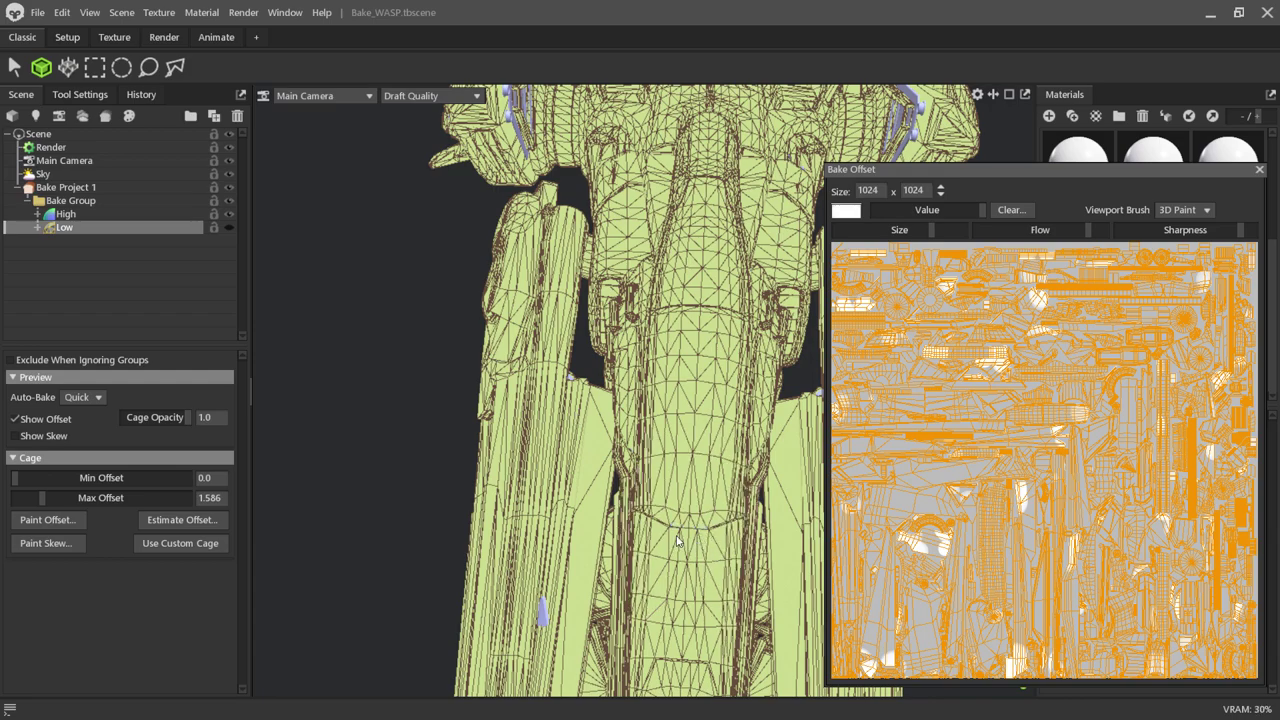
pyautogui.scroll(-5, 553, 503)
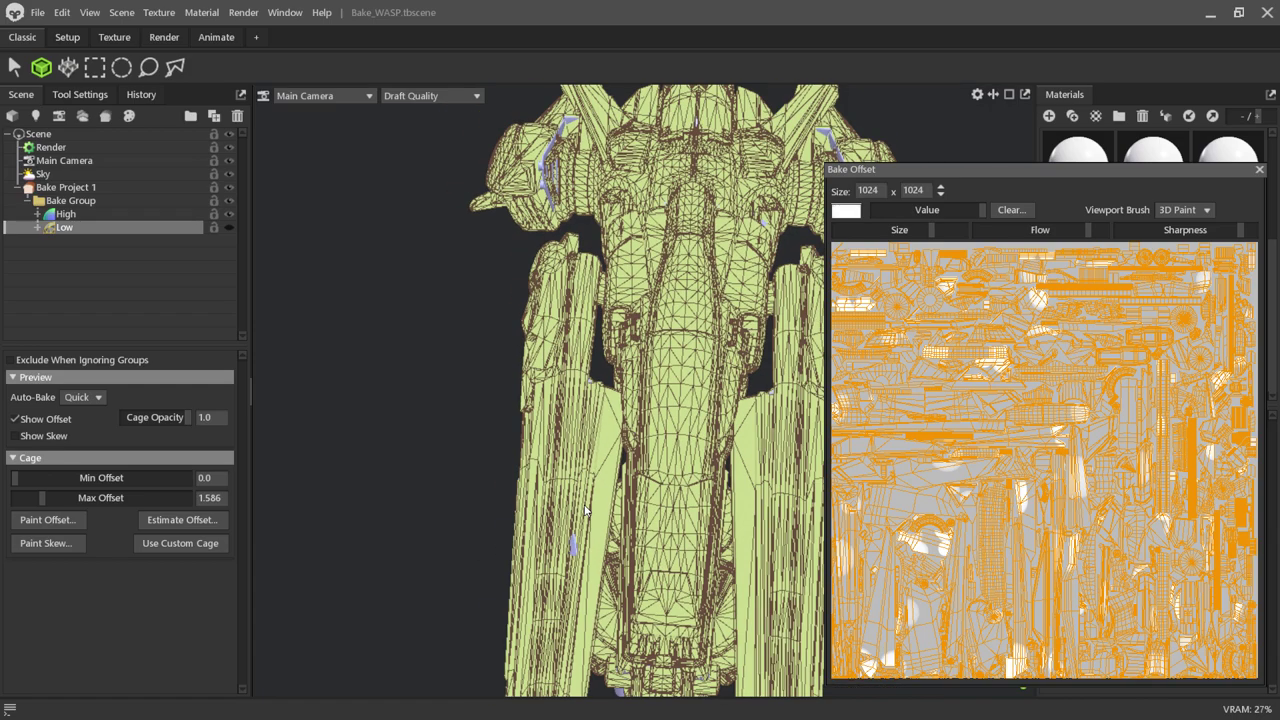
pyautogui.keyDown('alt'); pyautogui.moveTo(553, 503); pyautogui.dragTo(467, 503); pyautogui.keyUp('alt')
pyautogui.scroll(5, 539, 308)
pyautogui.scroll(2, 539, 308)
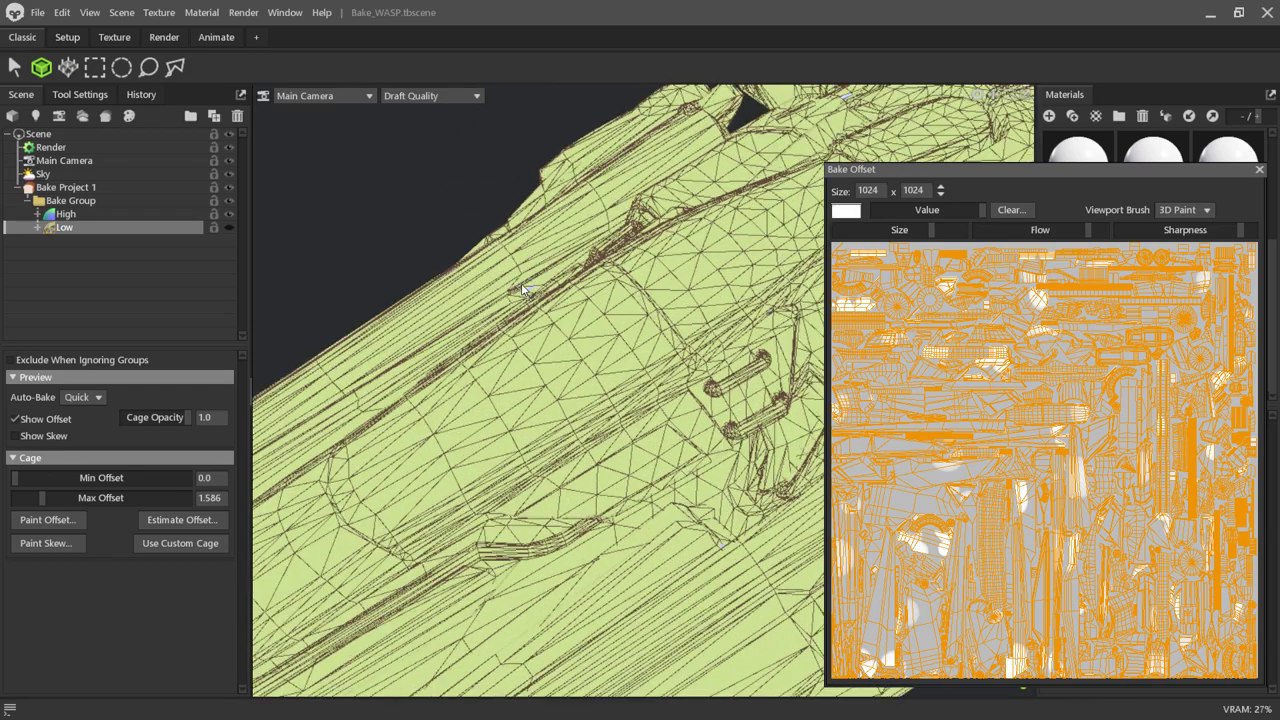
pyautogui.scroll(-2, 665, 435)
pyautogui.scroll(-2, 665, 435)
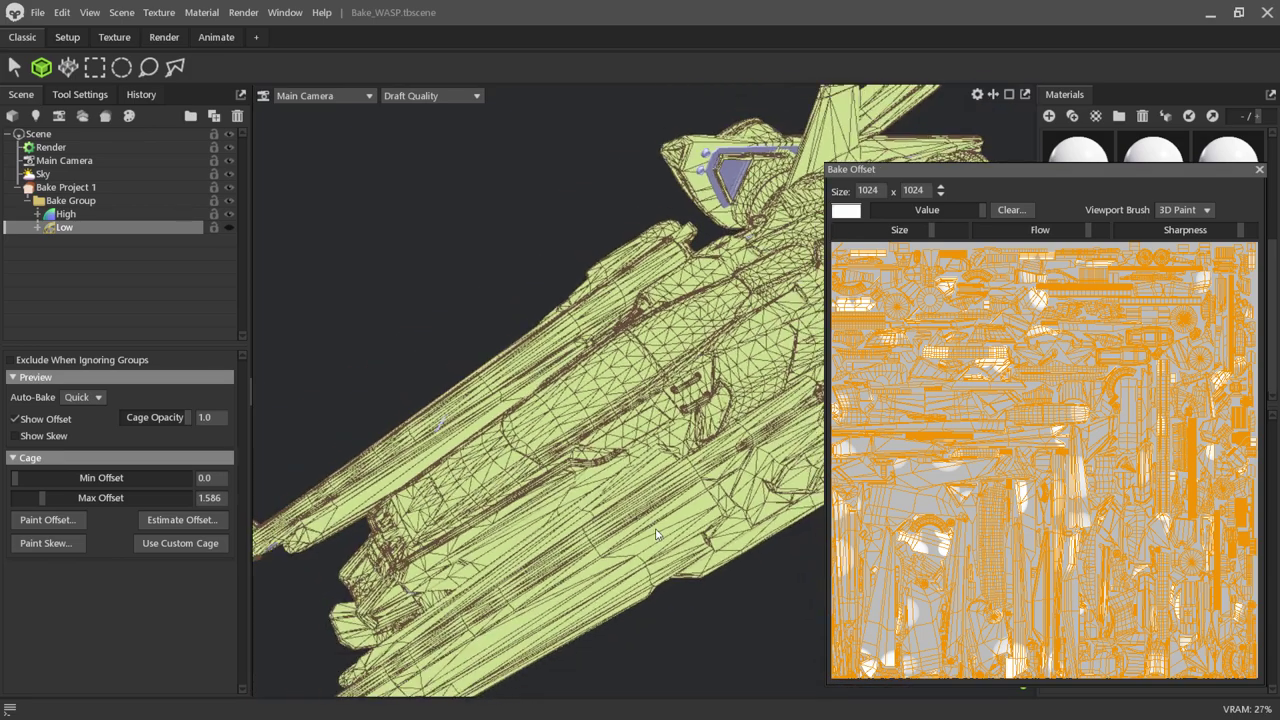
pyautogui.scroll(-2, 665, 435)
pyautogui.keyDown('alt'); pyautogui.moveTo(665, 435); pyautogui.dragTo(656, 241); pyautogui.keyUp('alt')
pyautogui.scroll(2, 656, 241)
pyautogui.scroll(2, 649, 293)
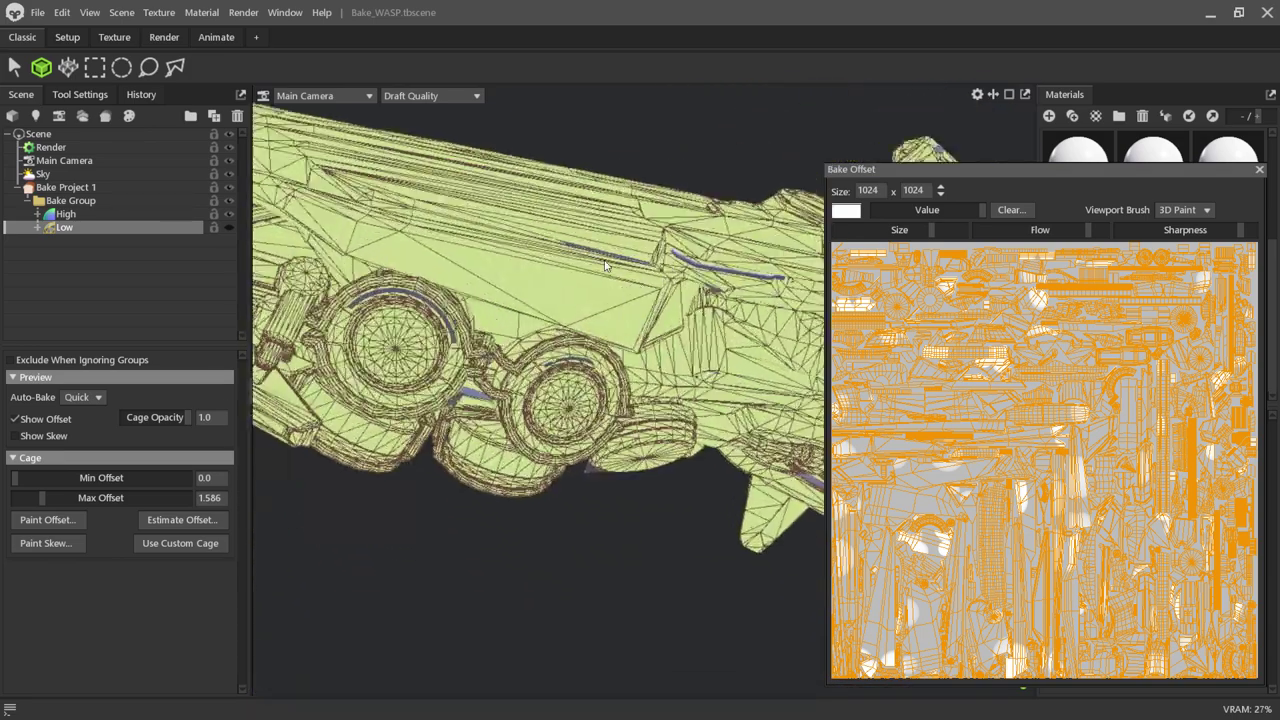
pyautogui.moveTo(715, 270); pyautogui.dragTo(692, 274)
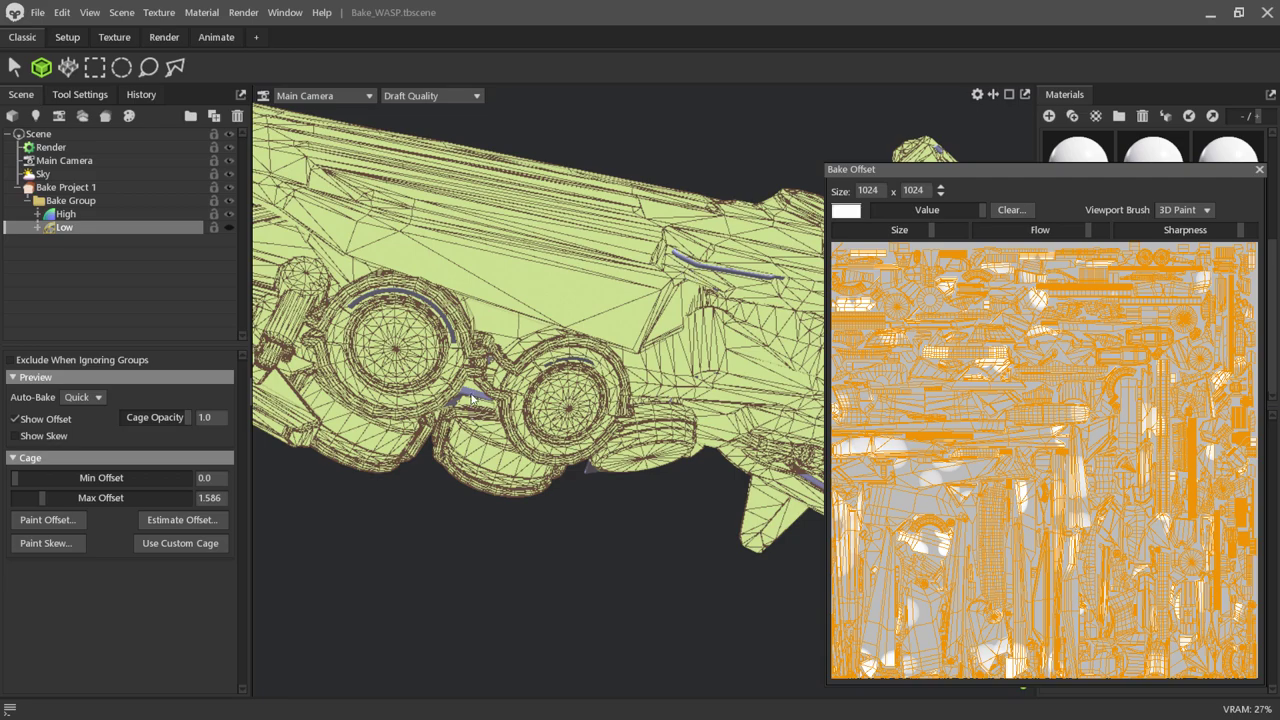
pyautogui.scroll(-2, 614, 529)
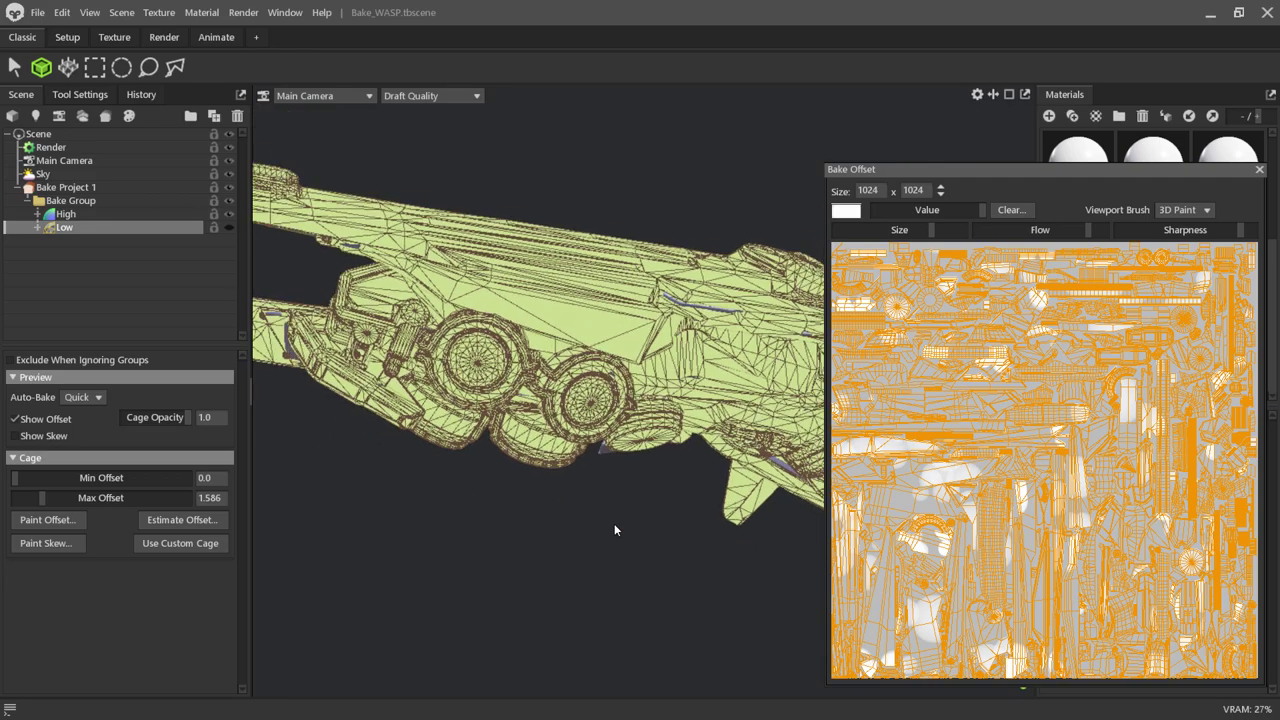
# From beneath the ship, paint offset over the purple streaks near the tube.
pyautogui.keyDown('alt'); pyautogui.moveTo(614, 529); pyautogui.dragTo(560, 318); pyautogui.keyUp('alt')
pyautogui.scroll(2, 560, 318)
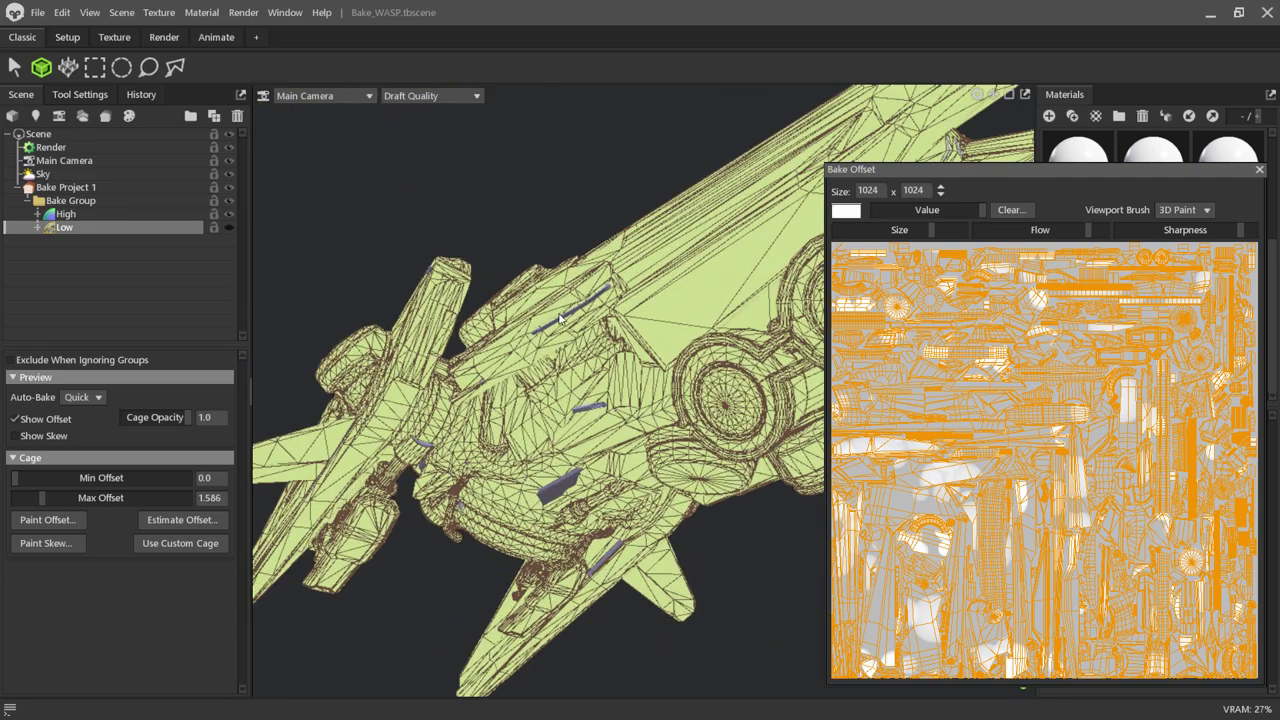
pyautogui.keyDown('alt'); pyautogui.moveTo(607, 525); pyautogui.dragTo(641, 523); pyautogui.keyUp('alt')
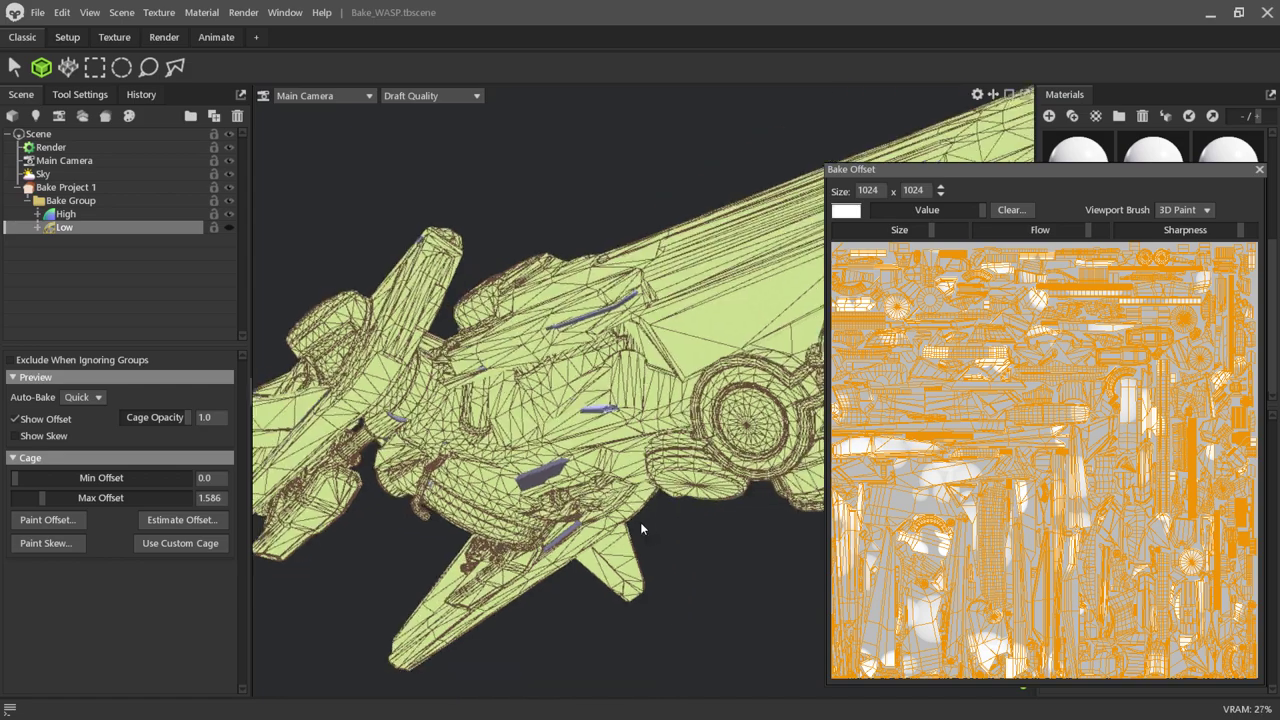
pyautogui.scroll(2, 641, 528)
pyautogui.scroll(2, 641, 528)
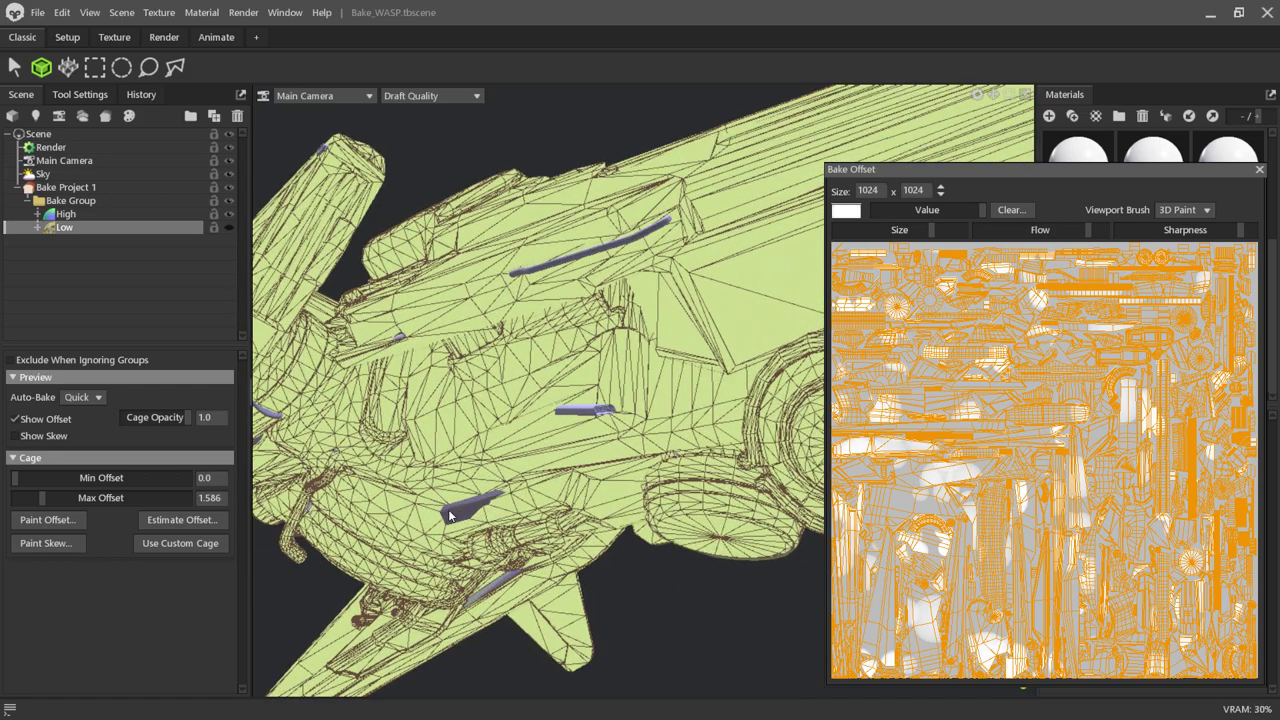
pyautogui.scroll(-2, 460, 600)
pyautogui.scroll(-2, 472, 622)
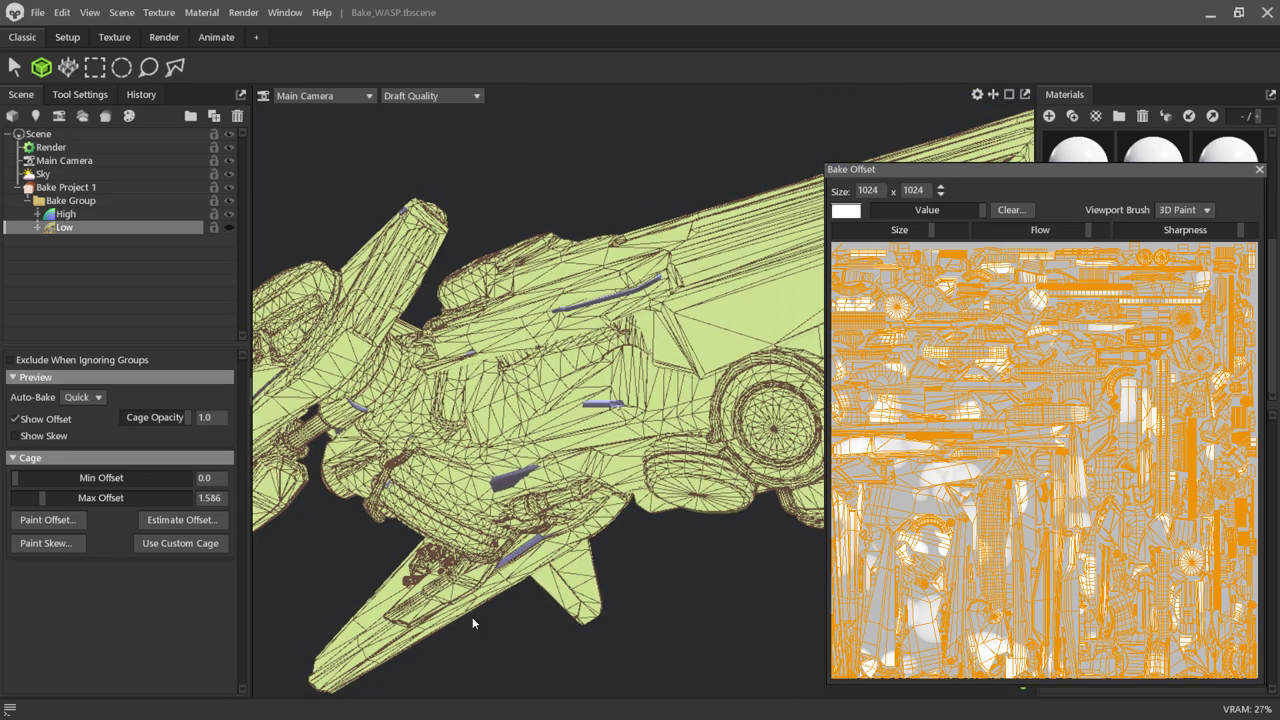
pyautogui.moveTo(472, 622)
pyautogui.keyDown('alt'); pyautogui.mouseDown()
pyautogui.moveTo(557, 632)
pyautogui.moveTo(553, 589)
pyautogui.moveTo(716, 631)
pyautogui.moveTo(701, 503)
pyautogui.moveTo(697, 516)
pyautogui.mouseUp(); pyautogui.keyUp('alt')
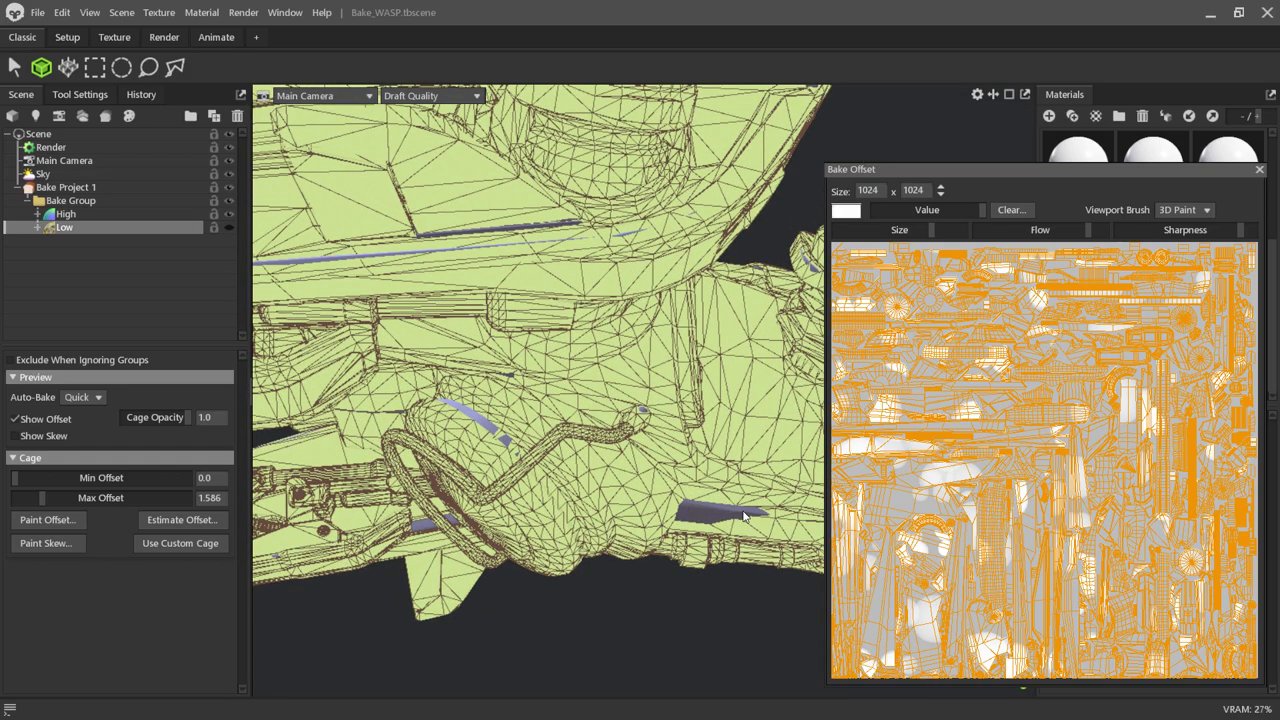
pyautogui.moveTo(505, 451); pyautogui.dragTo(473, 425)
pyautogui.keyDown('alt'); pyautogui.moveTo(533, 520); pyautogui.dragTo(601, 441); pyautogui.keyUp('alt')
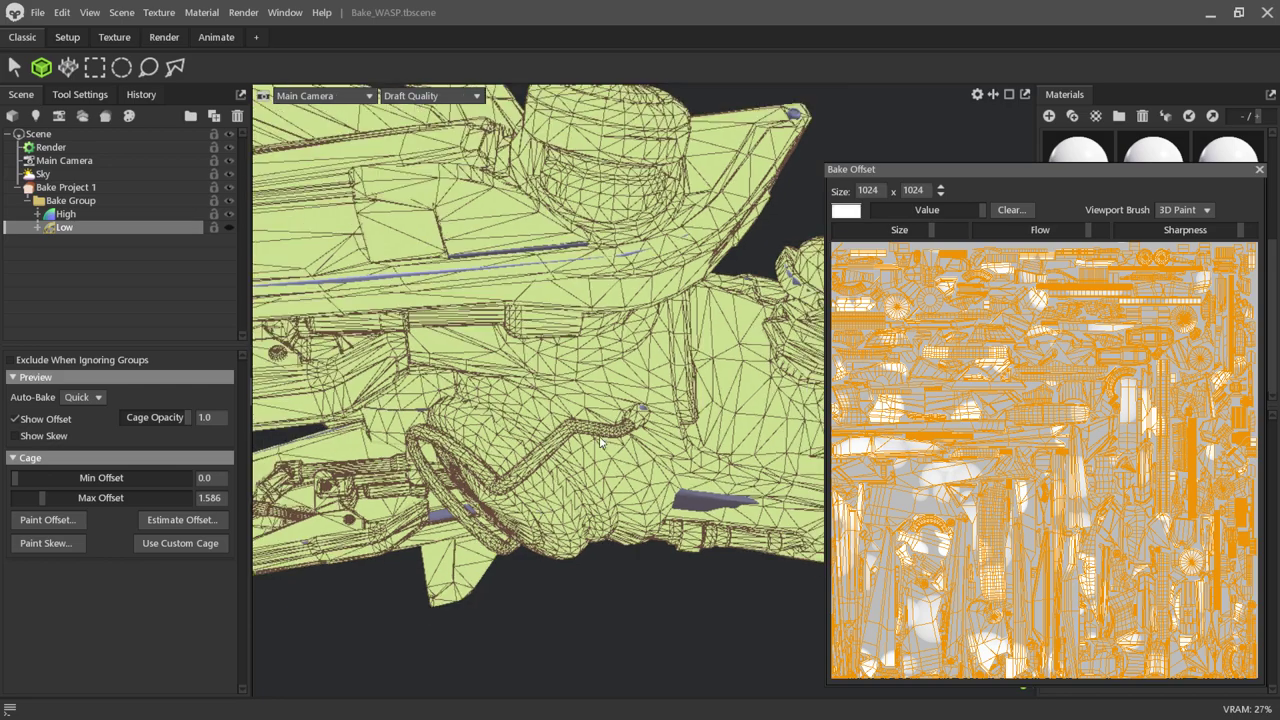
pyautogui.moveTo(608, 252); pyautogui.dragTo(605, 244)
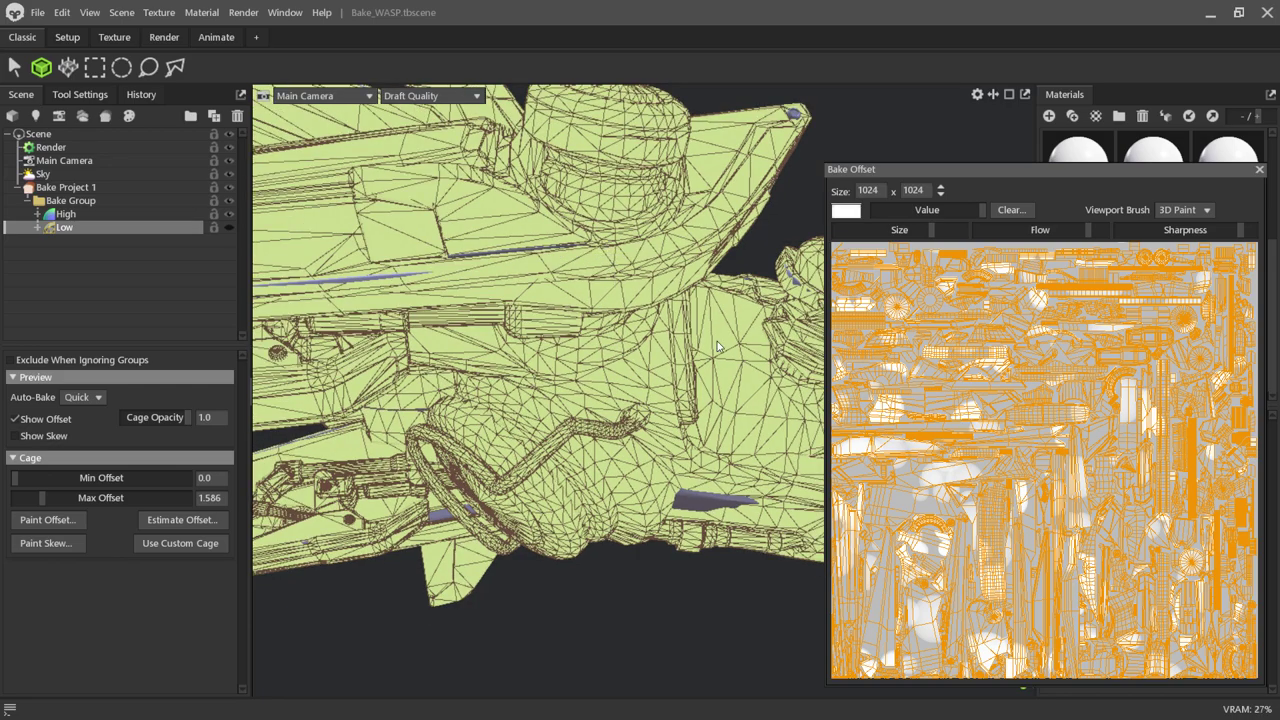
# Orbit around the ship to check the cage from several sides.
pyautogui.keyDown('alt'); pyautogui.moveTo(717, 347); pyautogui.dragTo(707, 355); pyautogui.keyUp('alt')
pyautogui.moveTo(443, 309); pyautogui.dragTo(447, 333)
pyautogui.moveTo(601, 355)
pyautogui.keyDown('alt'); pyautogui.mouseDown()
pyautogui.moveTo(548, 455)
pyautogui.moveTo(548, 515)
pyautogui.mouseUp(); pyautogui.keyUp('alt')
pyautogui.scroll(3, 717, 399)
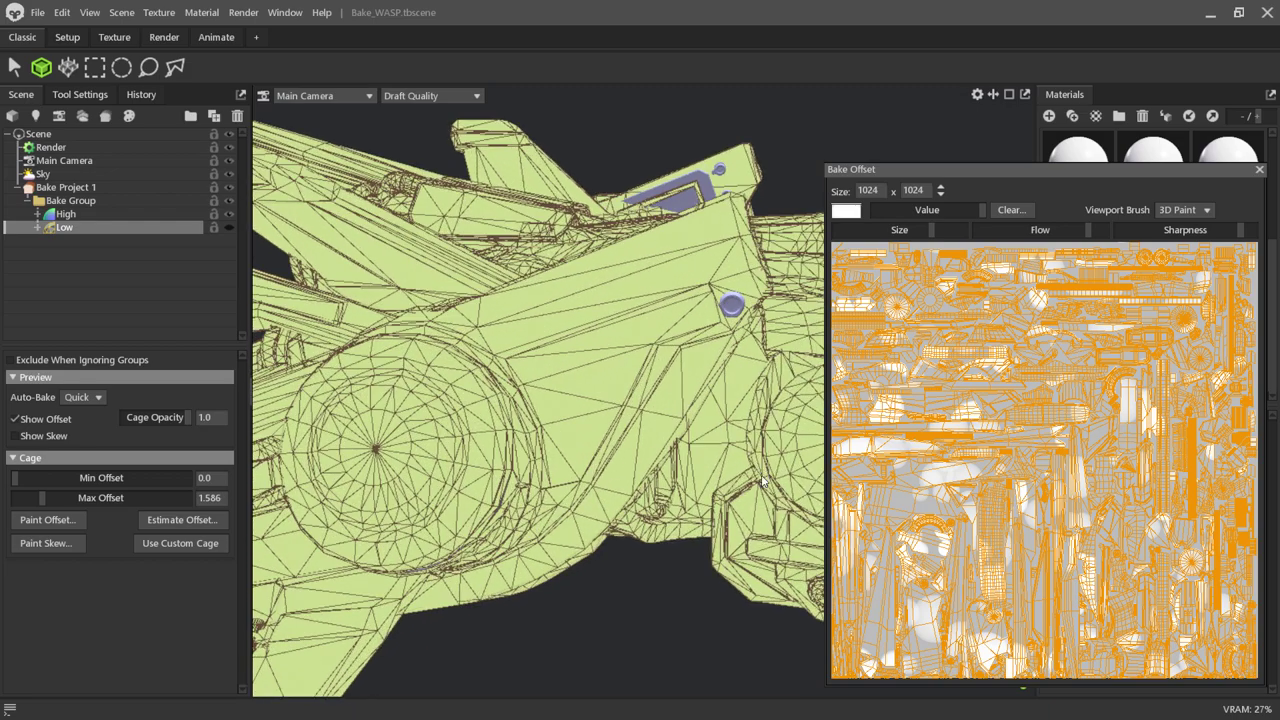
pyautogui.moveTo(762, 481)
pyautogui.keyDown('alt'); pyautogui.mouseDown()
pyautogui.moveTo(609, 561)
pyautogui.moveTo(648, 612)
pyautogui.moveTo(706, 583)
pyautogui.mouseUp(); pyautogui.keyUp('alt')
pyautogui.moveTo(610, 517)
pyautogui.keyDown('alt'); pyautogui.mouseDown()
pyautogui.moveTo(640, 593)
pyautogui.moveTo(740, 615)
pyautogui.moveTo(612, 588)
pyautogui.mouseUp(); pyautogui.keyUp('alt')
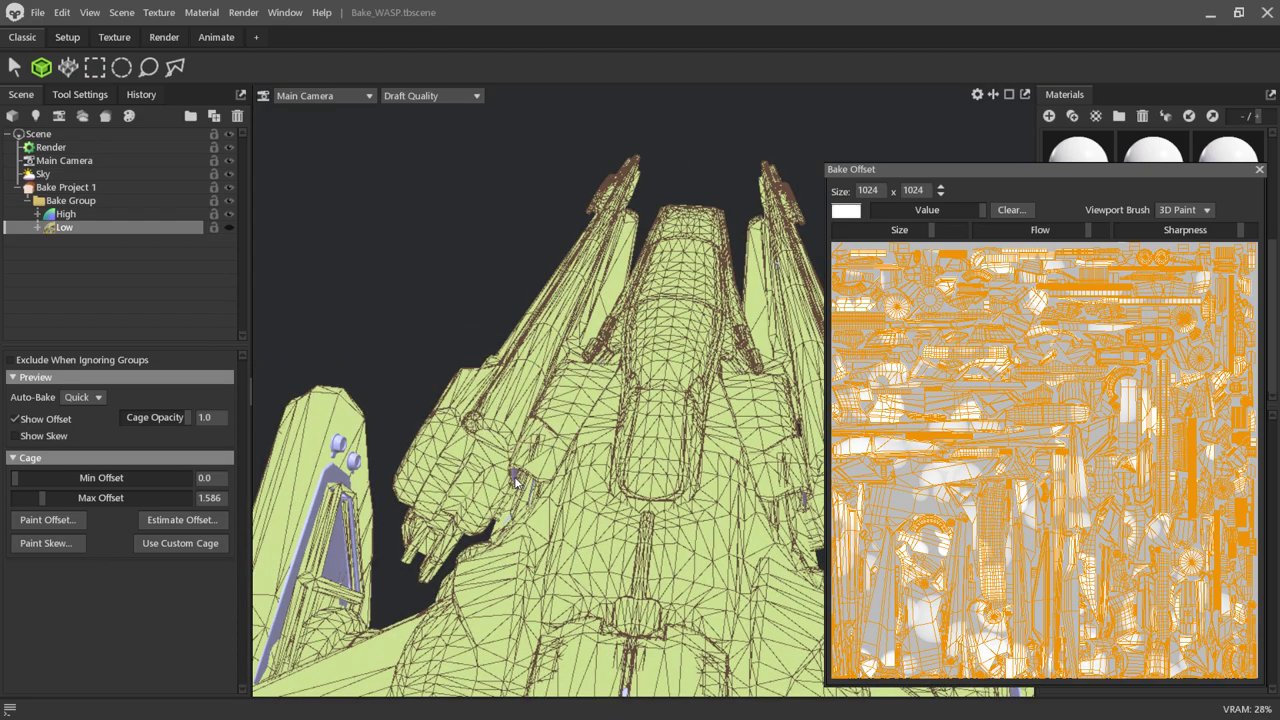
pyautogui.moveTo(518, 490)
pyautogui.keyDown('alt'); pyautogui.mouseDown()
pyautogui.moveTo(614, 526)
pyautogui.moveTo(622, 480)
pyautogui.moveTo(606, 444)
pyautogui.moveTo(607, 528)
pyautogui.mouseUp(); pyautogui.keyUp('alt')
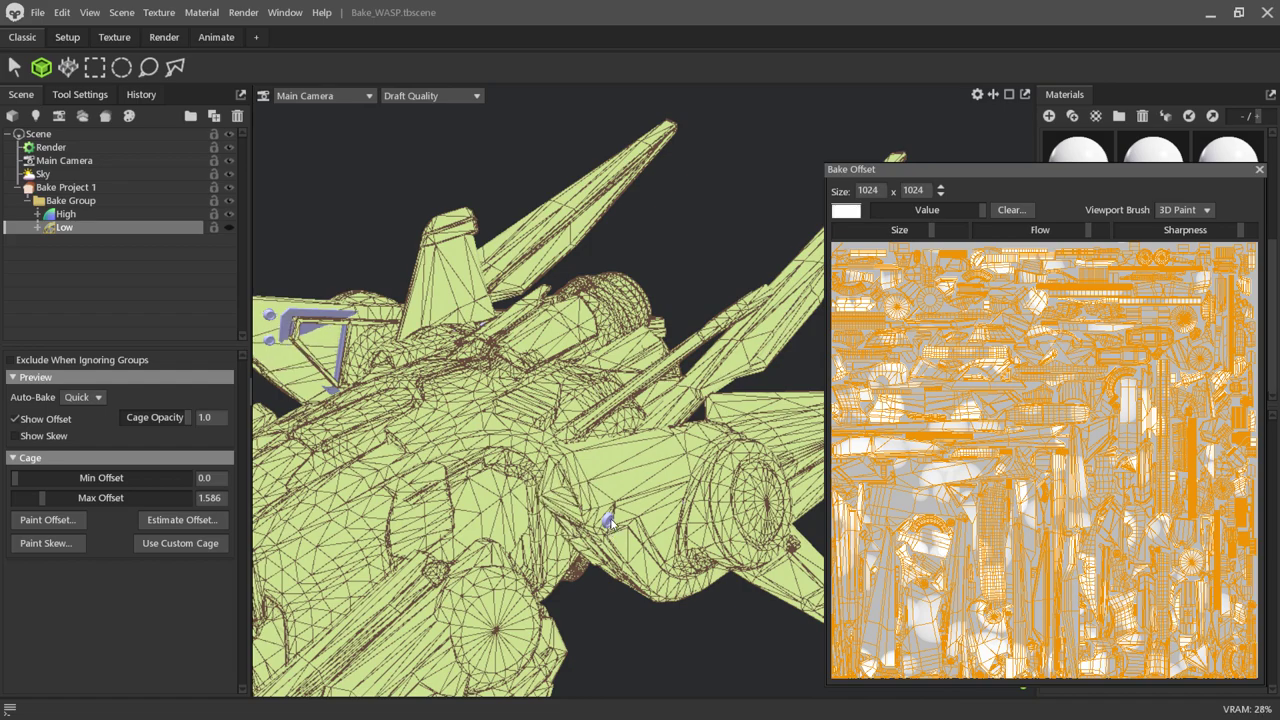
pyautogui.moveTo(607, 528)
pyautogui.keyDown('alt'); pyautogui.mouseDown()
pyautogui.moveTo(592, 598)
pyautogui.moveTo(604, 620)
pyautogui.moveTo(517, 540)
pyautogui.mouseUp(); pyautogui.keyUp('alt')
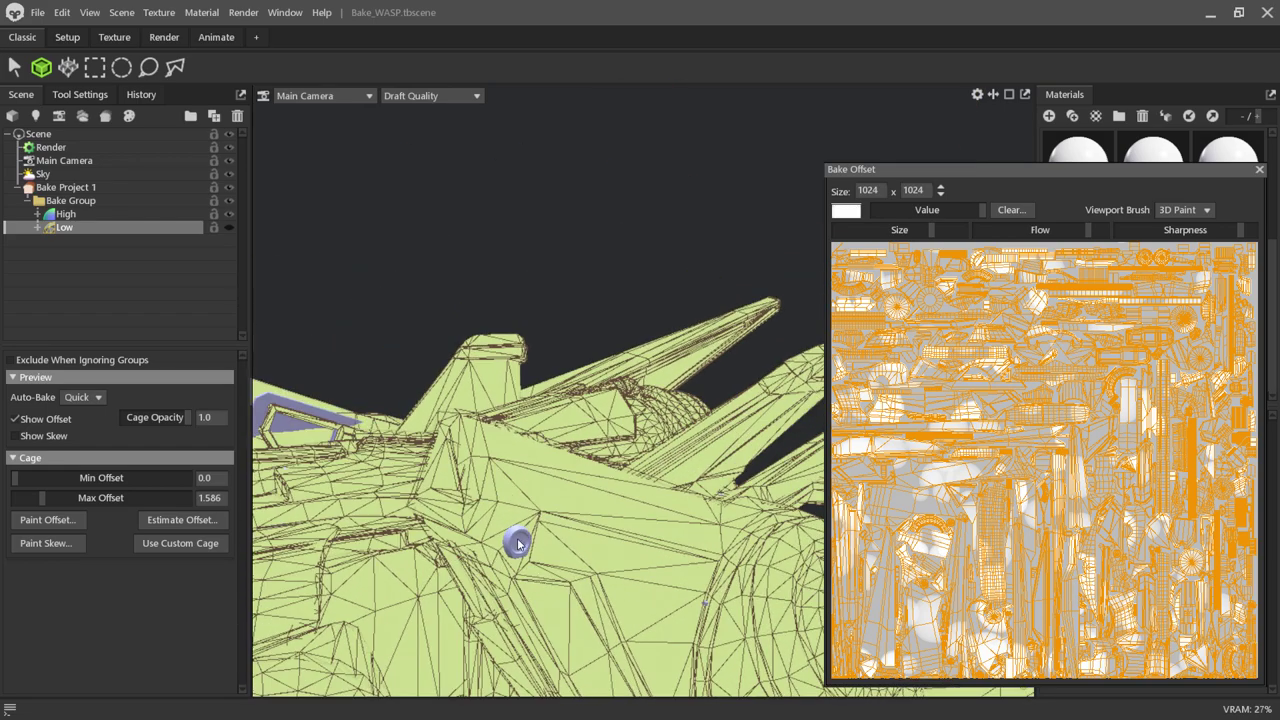
pyautogui.keyDown('alt'); pyautogui.moveTo(567, 612); pyautogui.dragTo(419, 475); pyautogui.keyUp('alt')
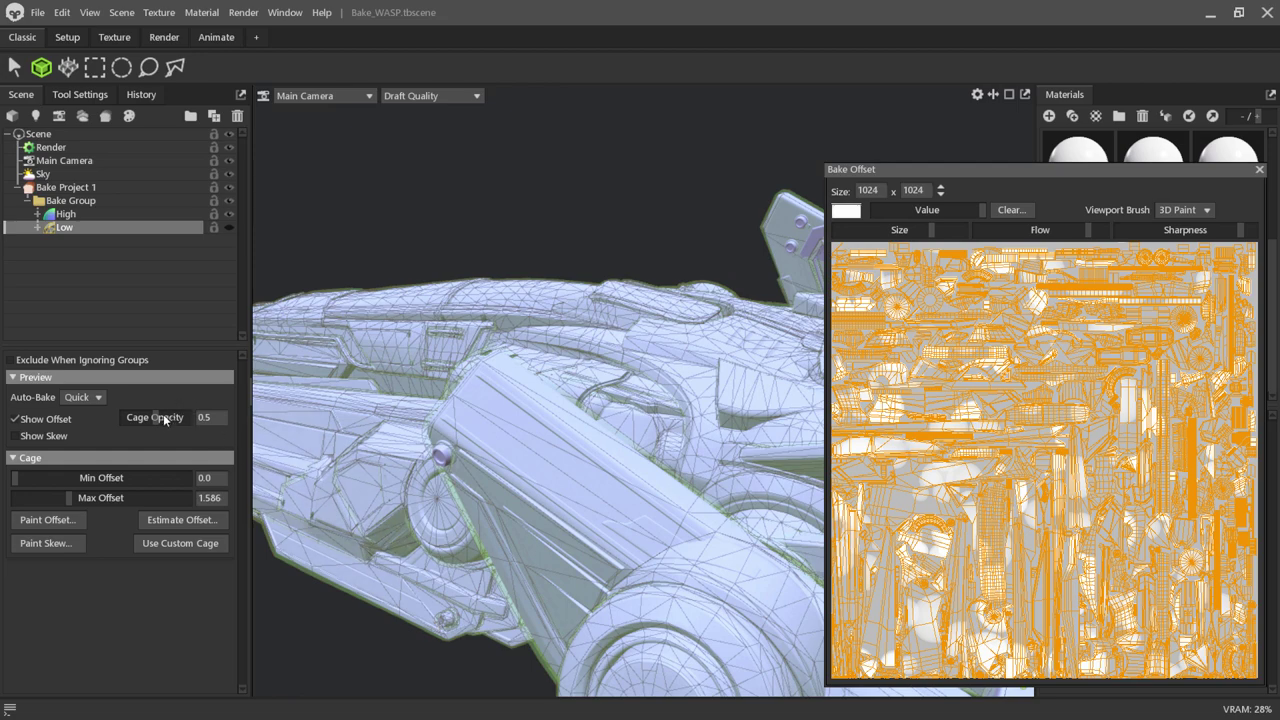
# Set Cage Opacity back to 1.0 and dab extra offset onto the cage.
pyautogui.moveTo(160, 417); pyautogui.dragTo(332, 587)
pyautogui.keyDown('alt'); pyautogui.moveTo(321, 653); pyautogui.dragTo(389, 629); pyautogui.keyUp('alt')
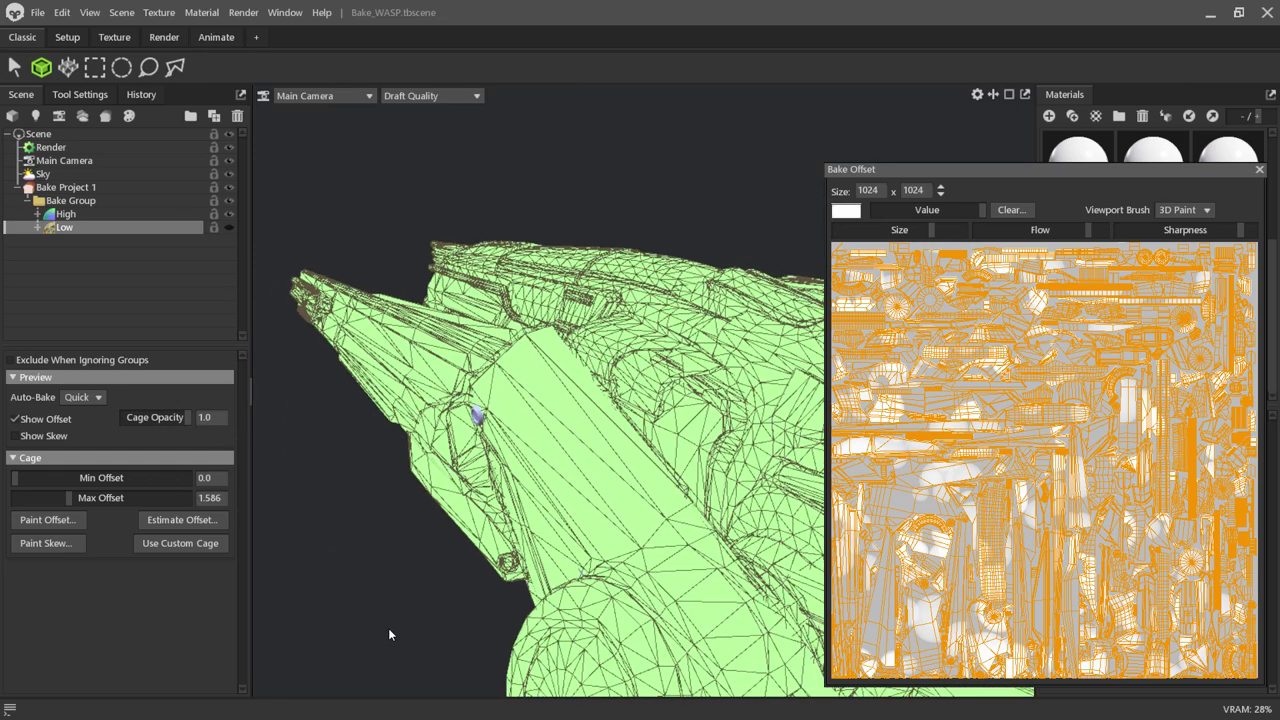
pyautogui.click(585, 592)
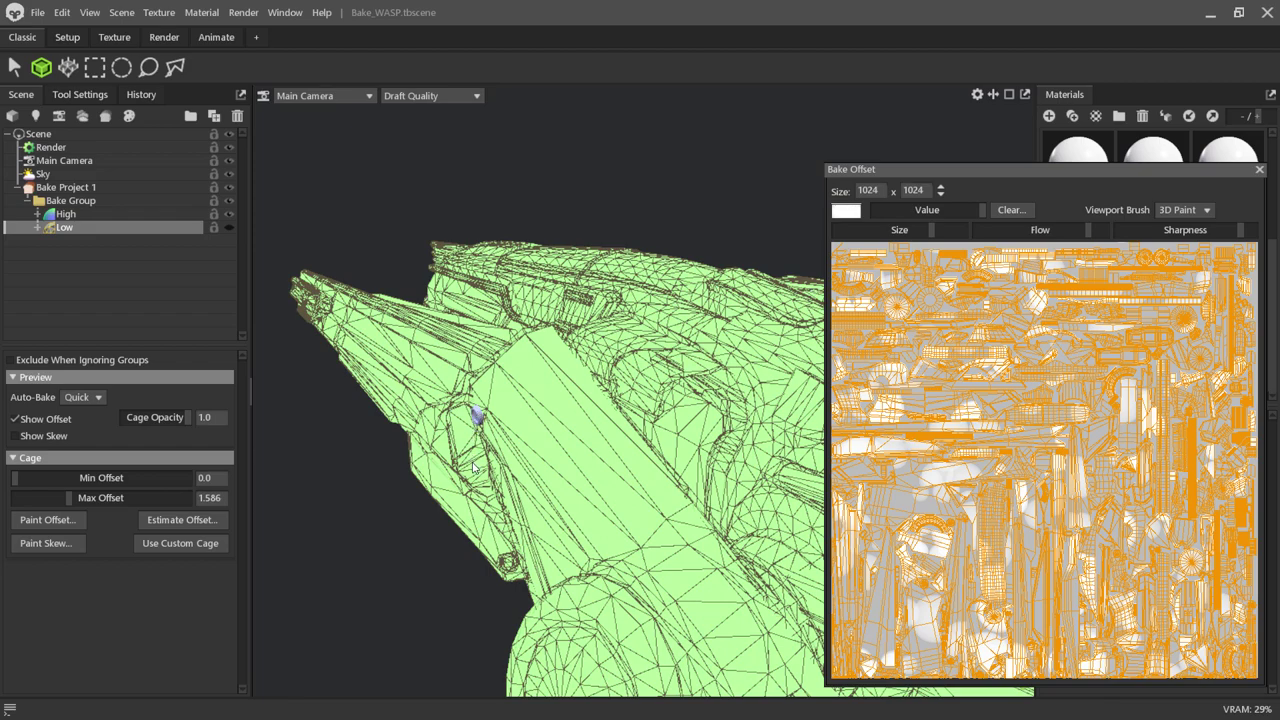
# Select the Low mesh and orbit to inspect its cage near the purple knob.
pyautogui.scroll(2, 473, 474)
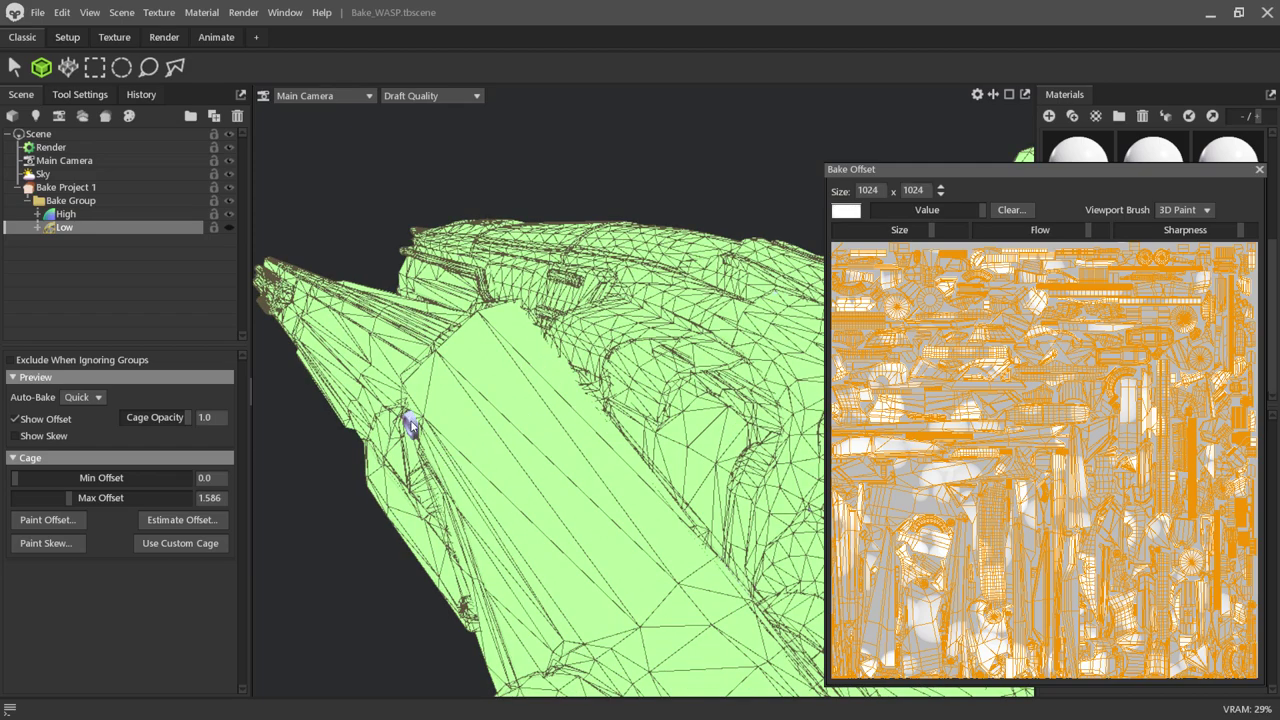
pyautogui.moveTo(500, 490)
pyautogui.keyDown('alt'); pyautogui.mouseDown()
pyautogui.moveTo(346, 591)
pyautogui.moveTo(493, 463)
pyautogui.mouseUp(); pyautogui.keyUp('alt')
pyautogui.keyDown('alt'); pyautogui.moveTo(550, 332); pyautogui.dragTo(538, 321); pyautogui.keyUp('alt')
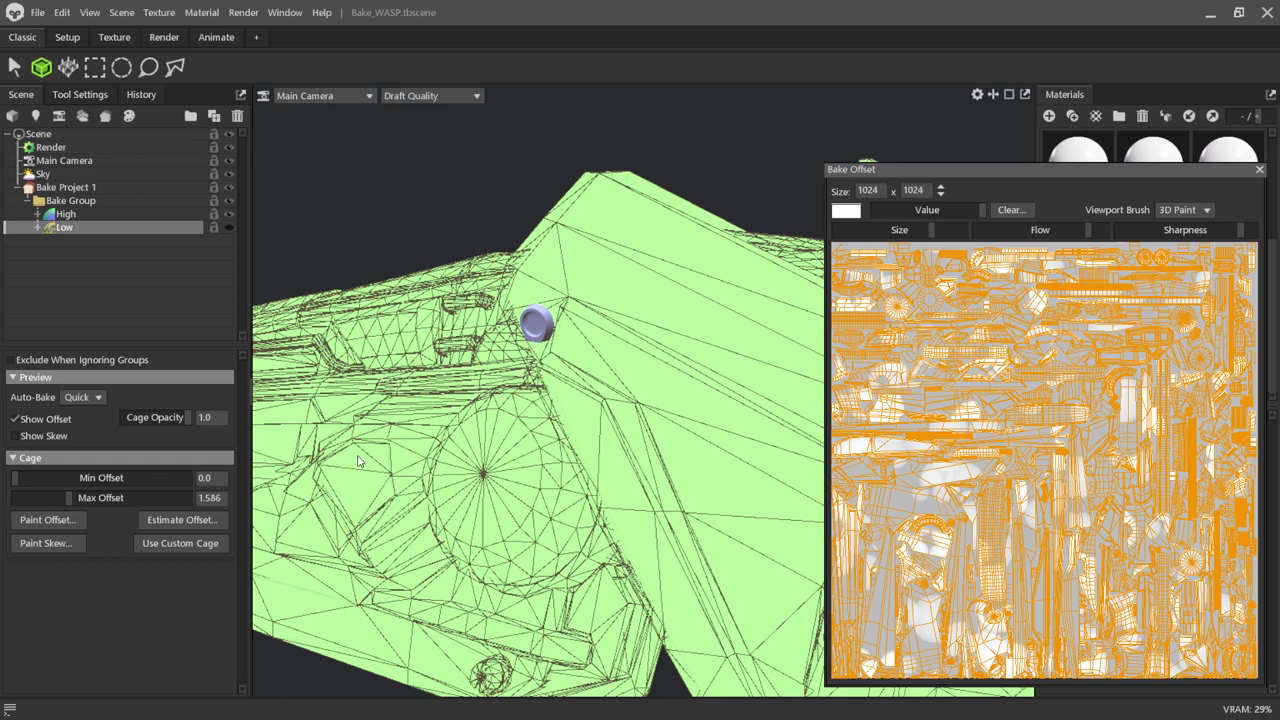
pyautogui.click(228, 228)
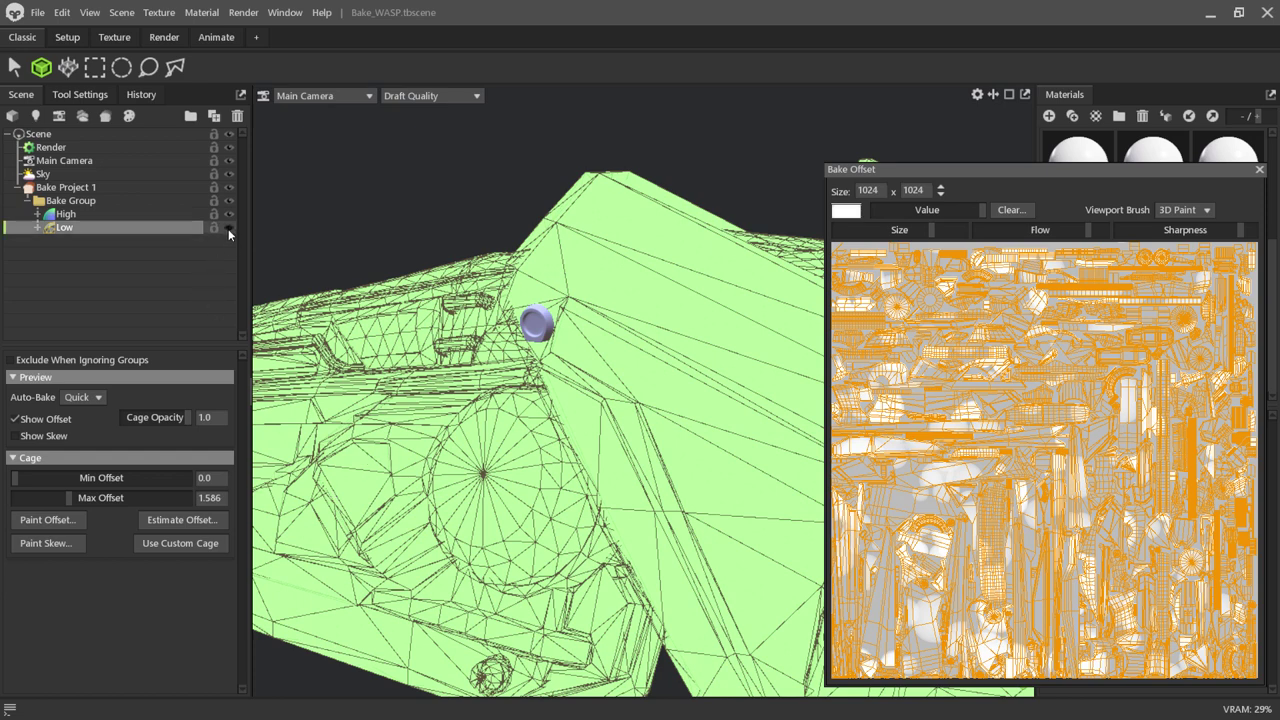
pyautogui.keyDown('alt'); pyautogui.moveTo(529, 336); pyautogui.dragTo(488, 402); pyautogui.keyUp('alt')
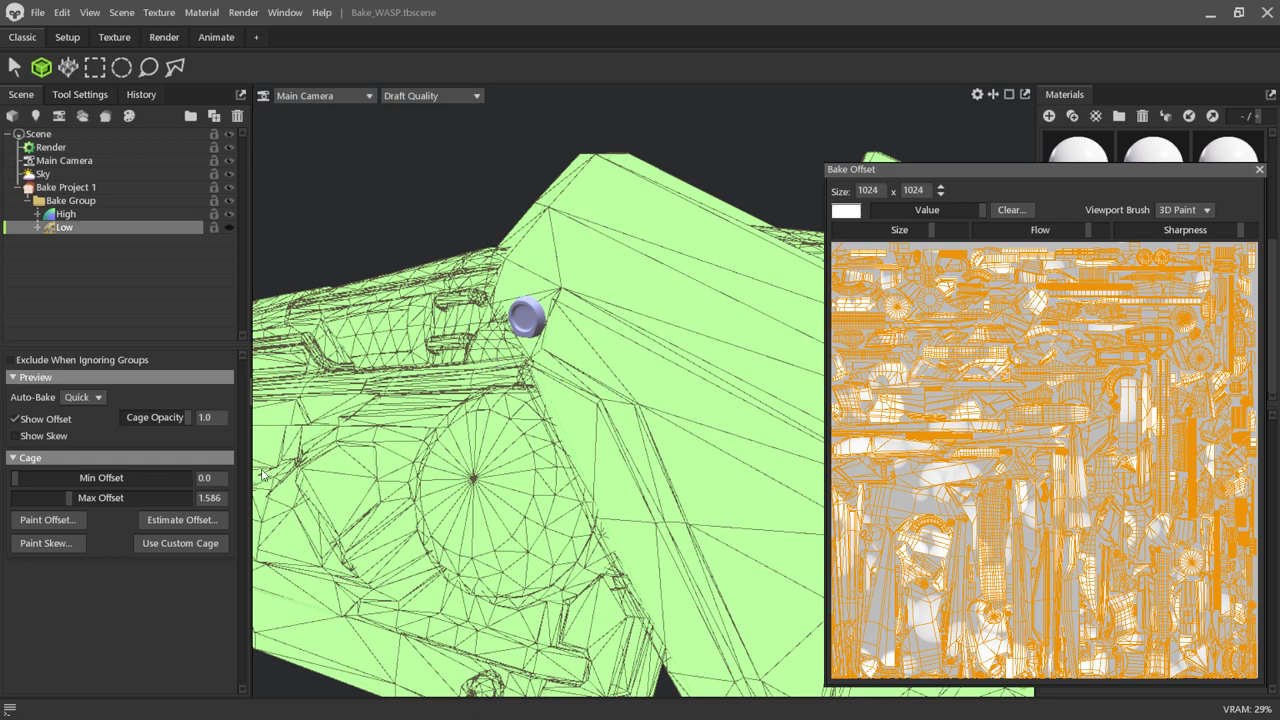
pyautogui.click(16, 420)
pyautogui.click(16, 420)
pyautogui.moveTo(530, 396)
pyautogui.keyDown('alt'); pyautogui.mouseDown()
pyautogui.moveTo(644, 673)
pyautogui.moveTo(805, 658)
pyautogui.moveTo(757, 610)
pyautogui.moveTo(787, 609)
pyautogui.mouseUp(); pyautogui.keyUp('alt')
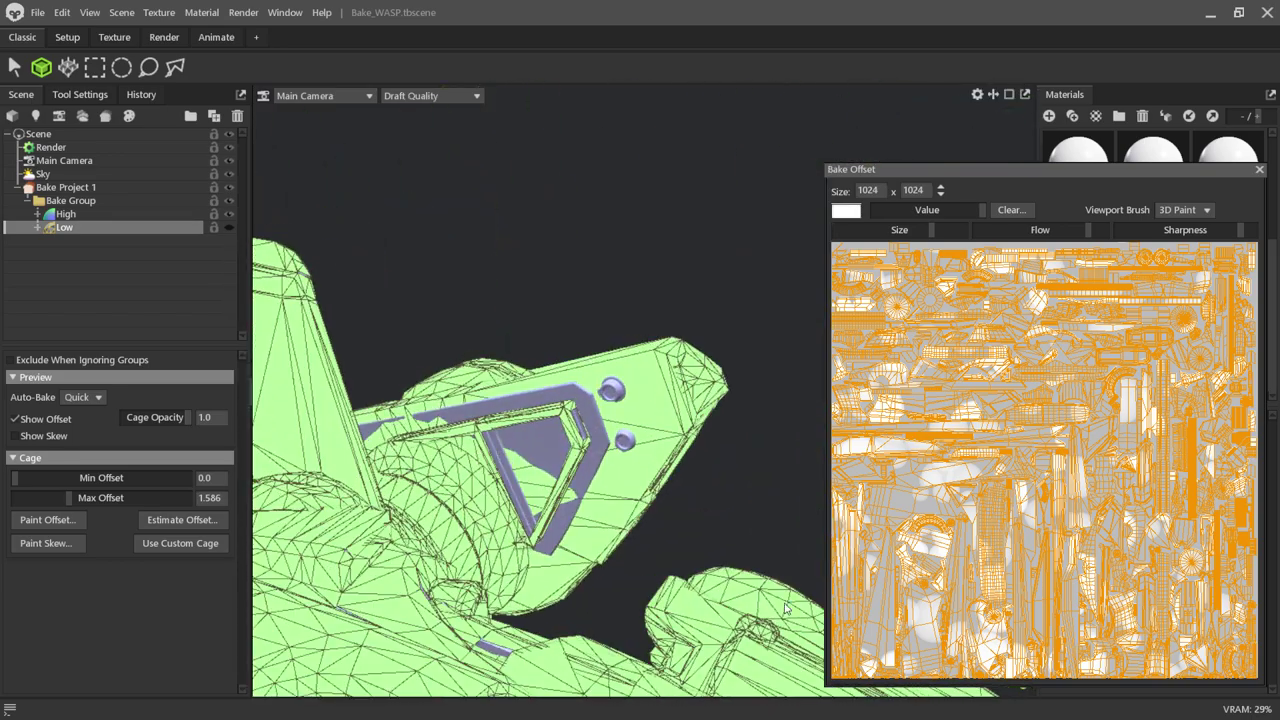
pyautogui.moveTo(565, 419)
pyautogui.mouseDown()
pyautogui.moveTo(500, 466)
pyautogui.moveTo(382, 460)
pyautogui.moveTo(375, 427)
pyautogui.moveTo(366, 584)
pyautogui.mouseUp()
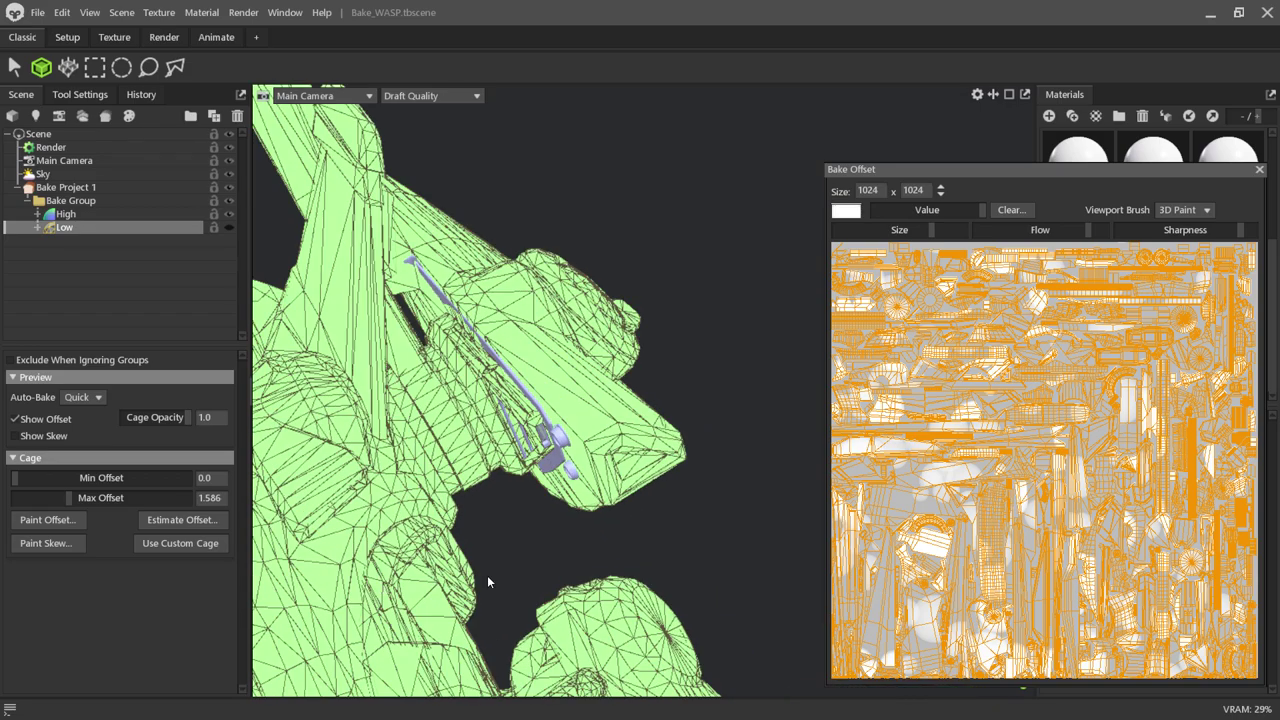
pyautogui.keyDown('alt'); pyautogui.moveTo(488, 580); pyautogui.dragTo(577, 561); pyautogui.keyUp('alt')
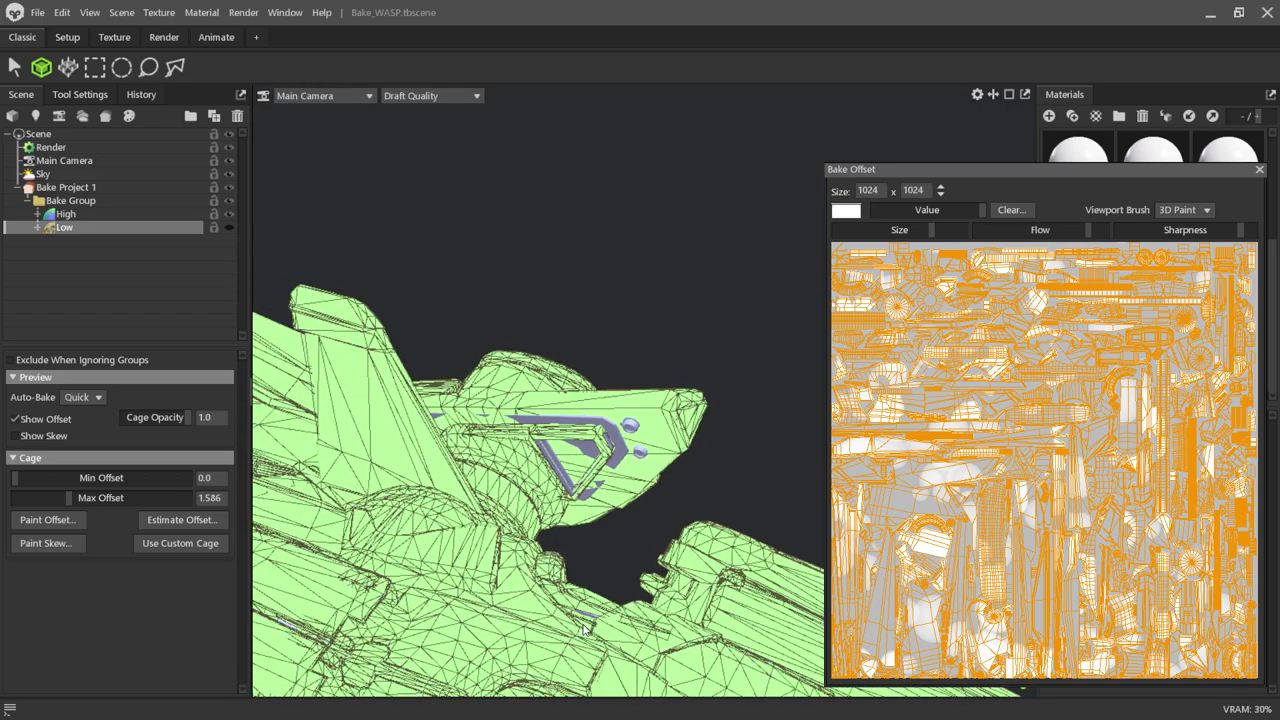
pyautogui.keyDown('alt'); pyautogui.moveTo(500, 615); pyautogui.dragTo(428, 600); pyautogui.keyUp('alt')
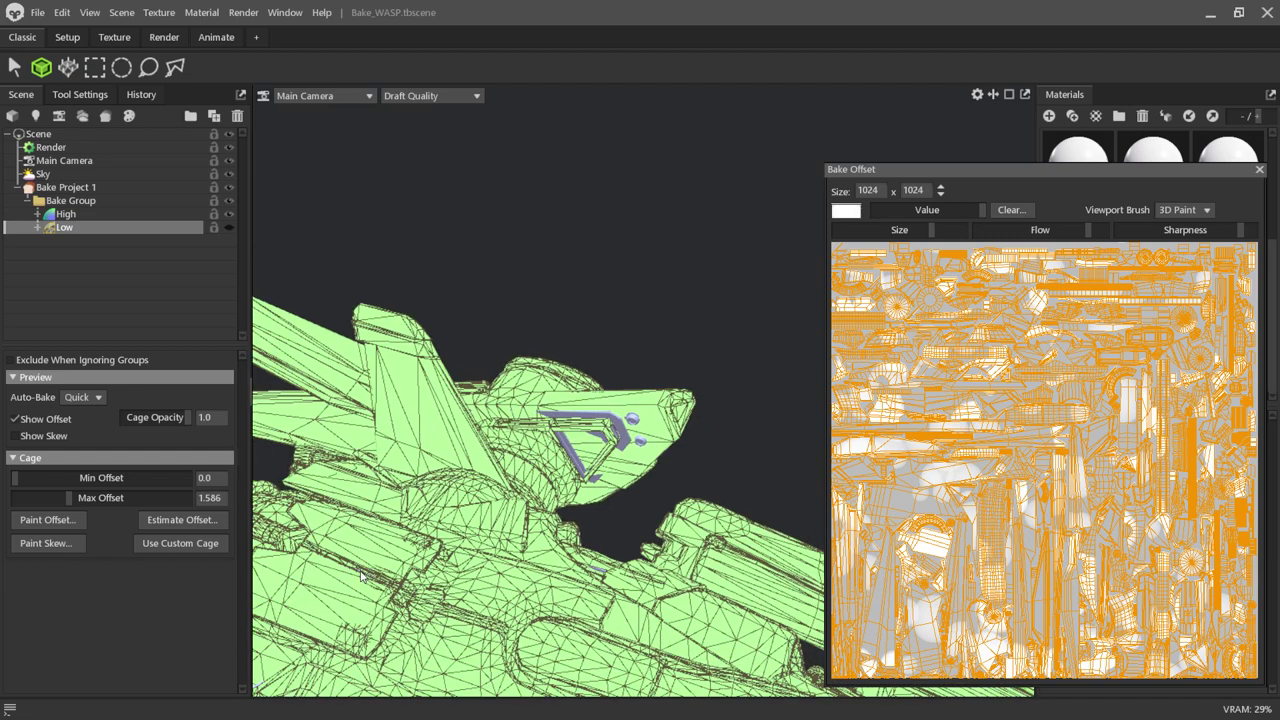
pyautogui.keyDown('alt'); pyautogui.moveTo(587, 561); pyautogui.dragTo(588, 467, button='right'); pyautogui.keyUp('alt')
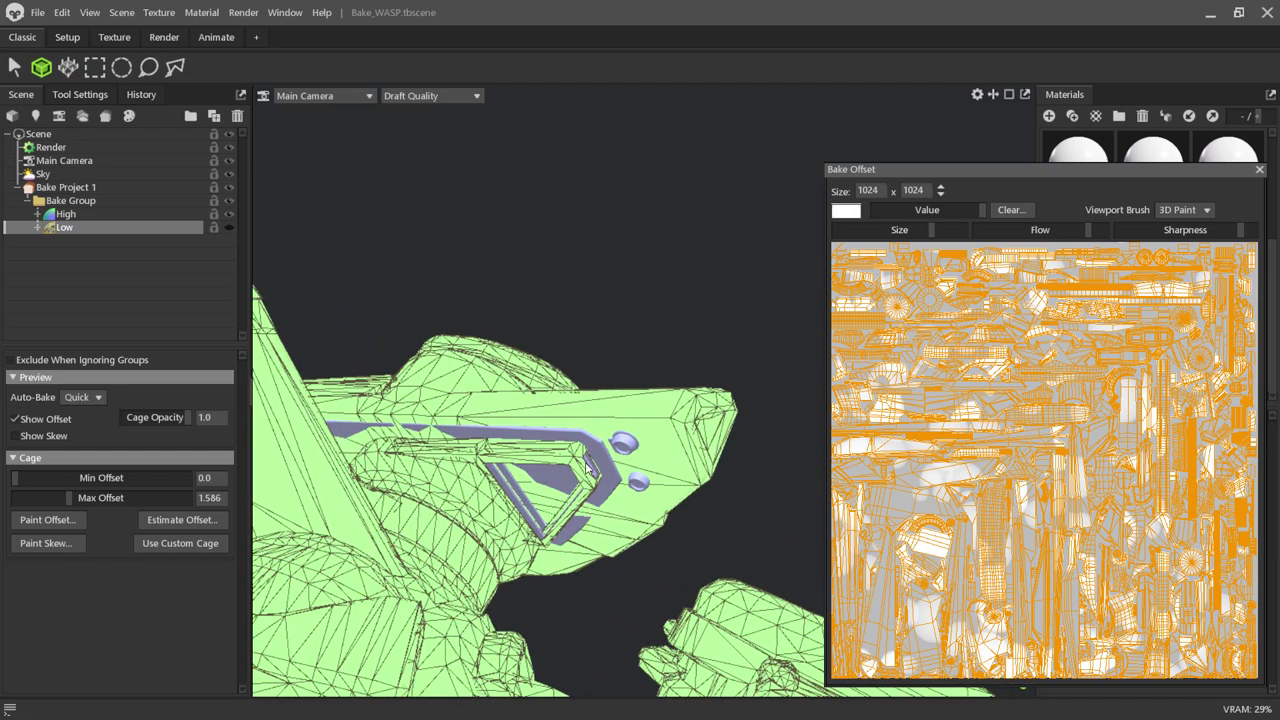
pyautogui.moveTo(587, 467); pyautogui.dragTo(565, 505)
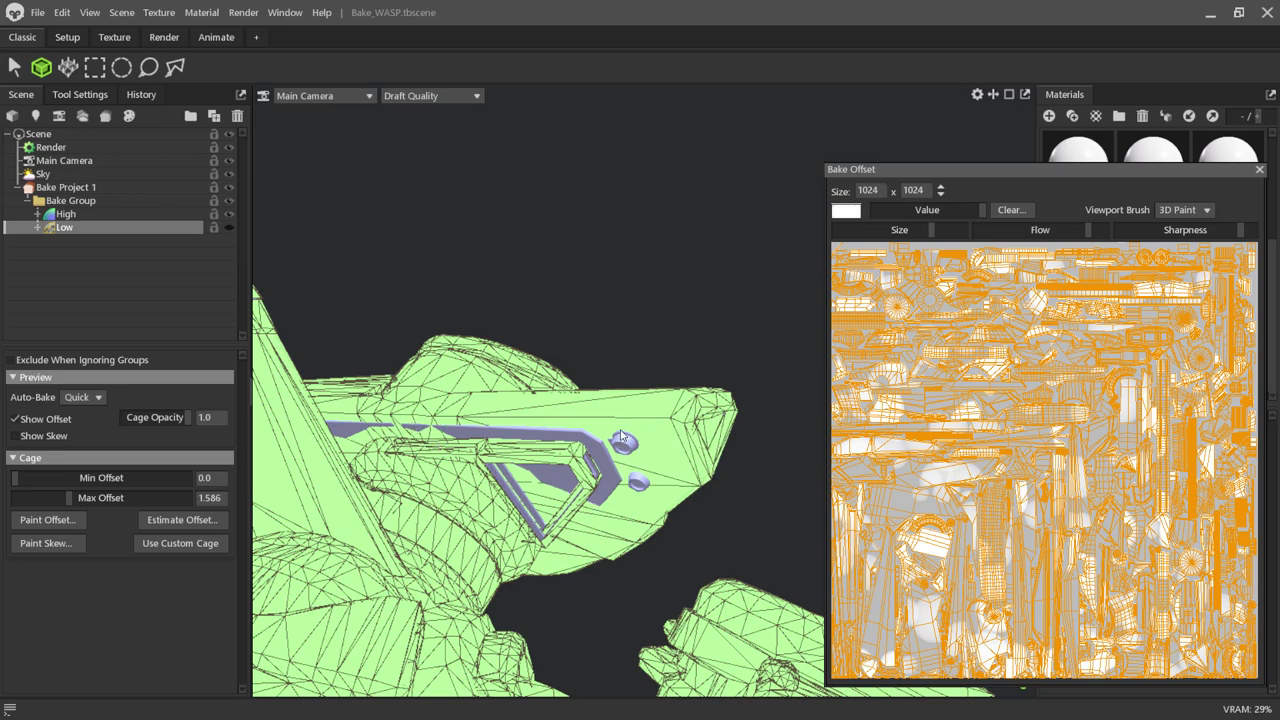
pyautogui.scroll(2, 626, 451)
pyautogui.moveTo(600, 474)
pyautogui.mouseDown()
pyautogui.moveTo(474, 473)
pyautogui.moveTo(642, 516)
pyautogui.moveTo(588, 562)
pyautogui.moveTo(518, 381)
pyautogui.mouseUp()
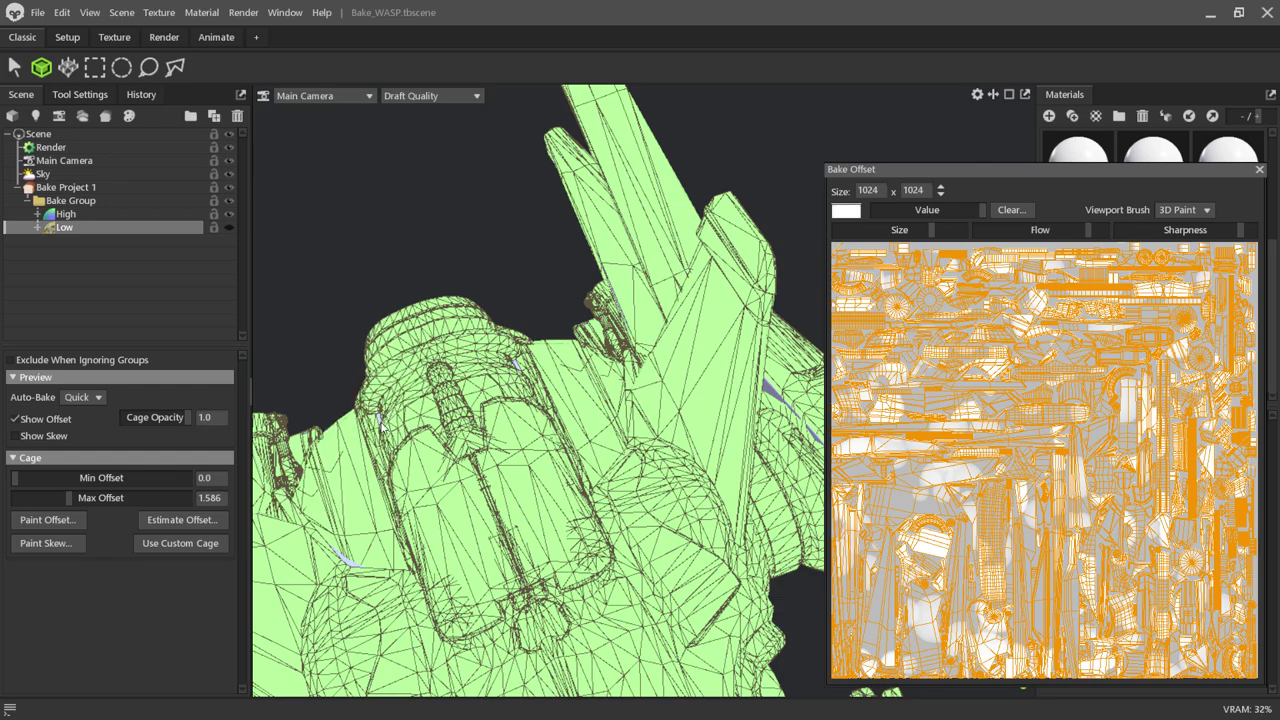
pyautogui.moveTo(513, 376)
pyautogui.mouseDown()
pyautogui.moveTo(529, 528)
pyautogui.moveTo(664, 453)
pyautogui.mouseUp()
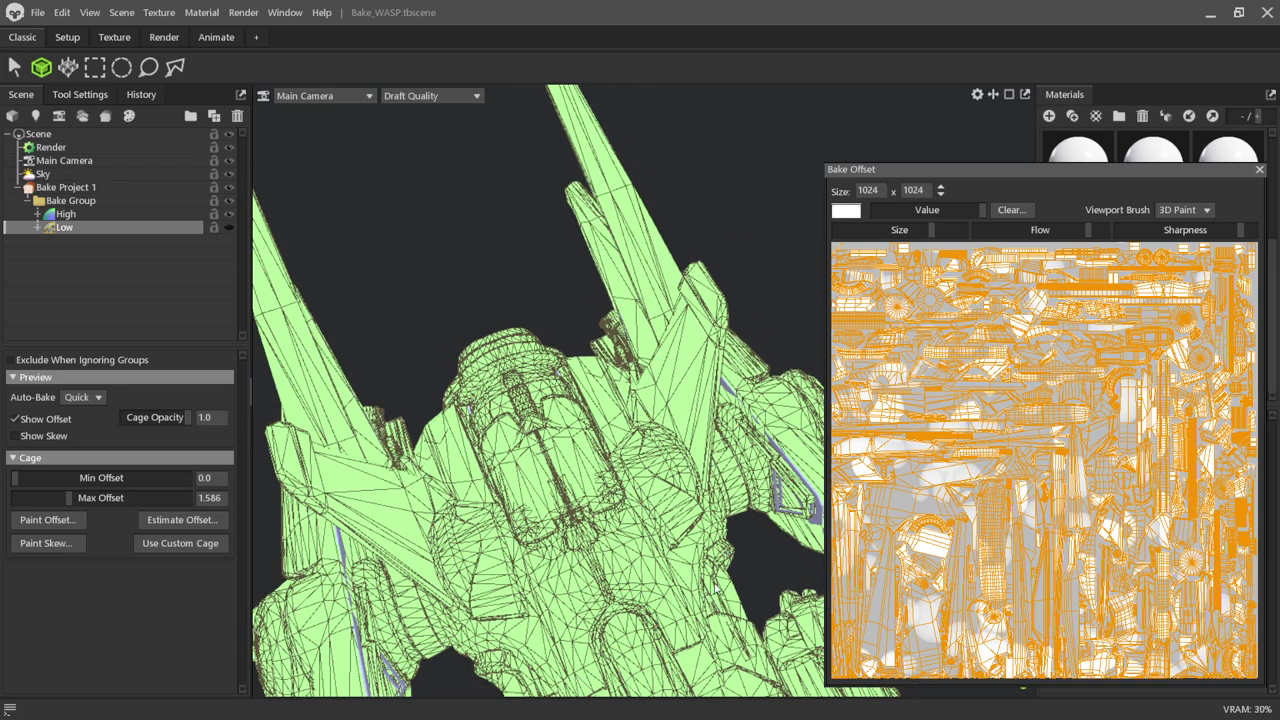
pyautogui.scroll(3, 600, 450)
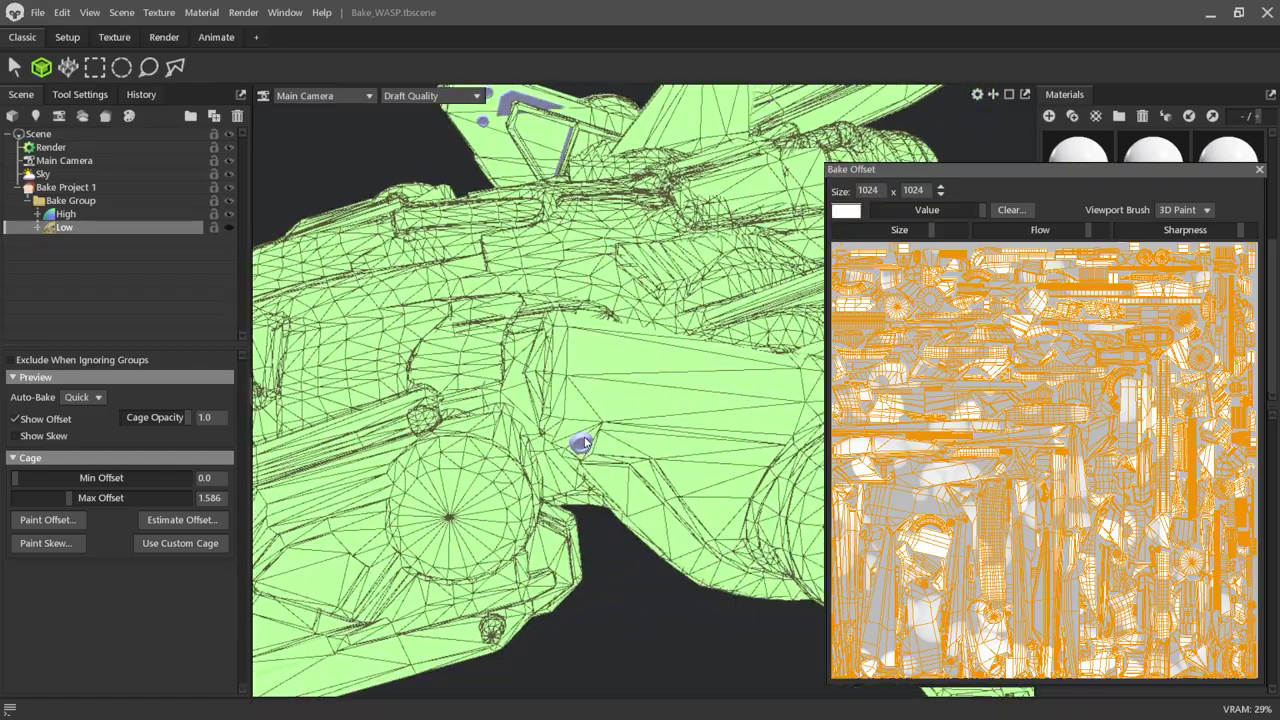
pyautogui.scroll(3, 545, 470)
pyautogui.scroll(2, 528, 488)
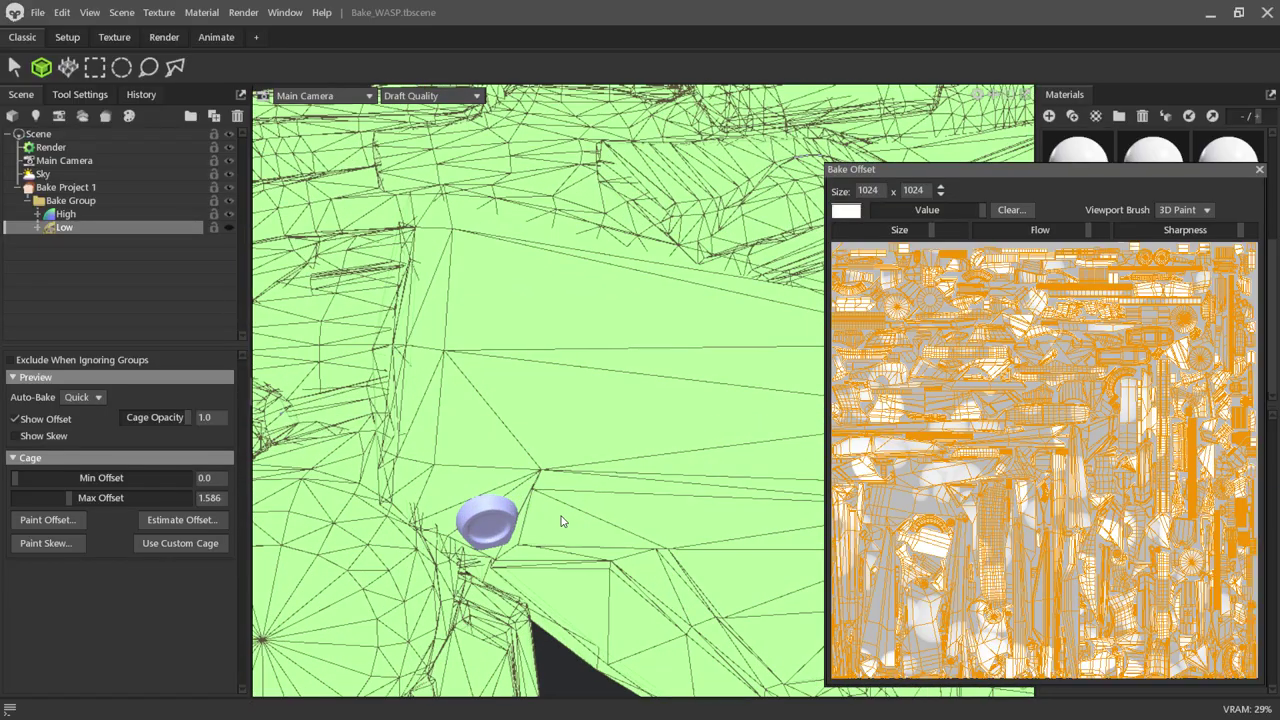
pyautogui.scroll(1, 560, 517)
pyautogui.scroll(2, 578, 510)
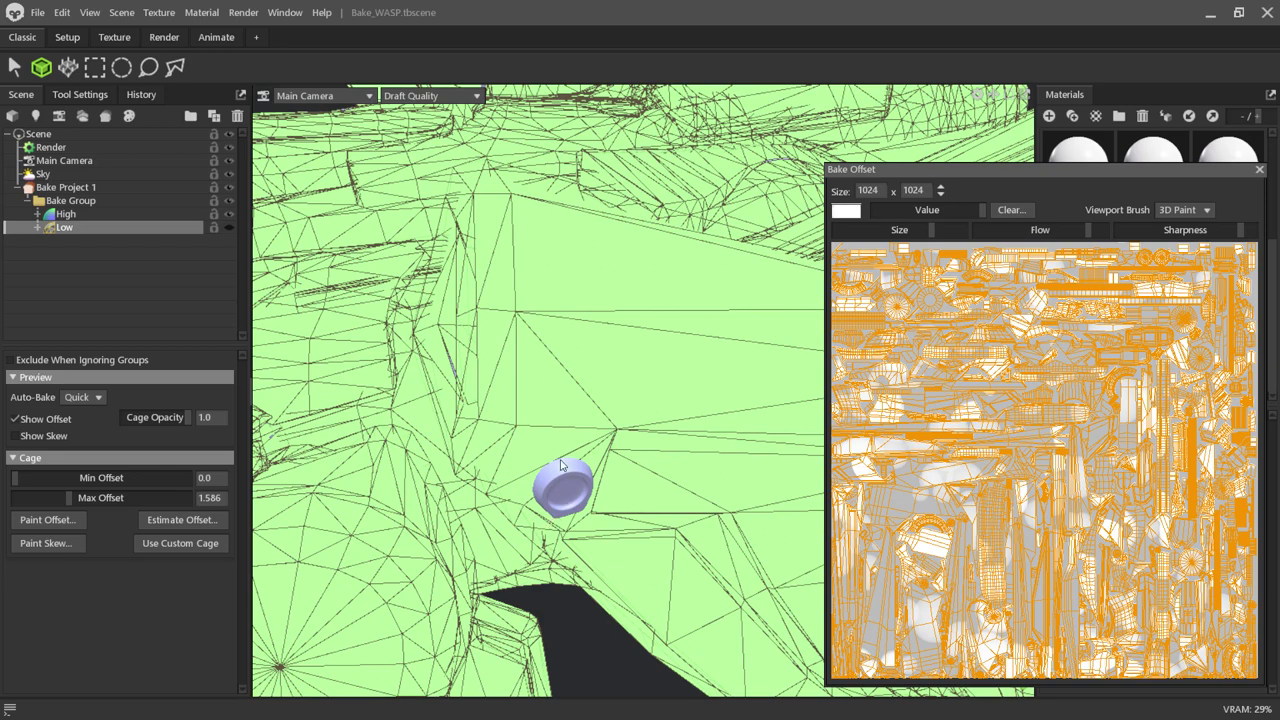
pyautogui.scroll(-1, 565, 458)
pyautogui.moveTo(491, 416)
pyautogui.keyDown('alt'); pyautogui.mouseDown()
pyautogui.moveTo(612, 448)
pyautogui.moveTo(627, 510)
pyautogui.moveTo(677, 543)
pyautogui.moveTo(757, 563)
pyautogui.moveTo(666, 513)
pyautogui.moveTo(580, 488)
pyautogui.moveTo(631, 409)
pyautogui.mouseUp(); pyautogui.keyUp('alt')
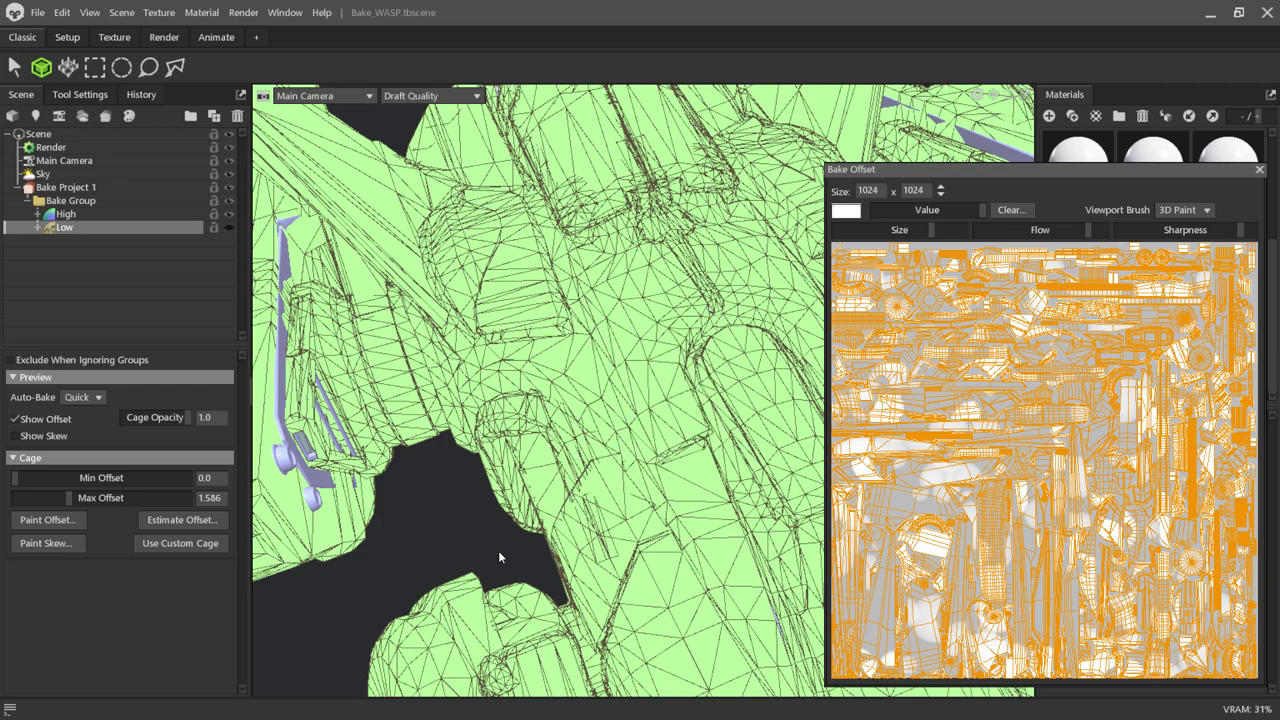
pyautogui.keyDown('alt'); pyautogui.moveTo(498, 550); pyautogui.dragTo(456, 523); pyautogui.keyUp('alt')
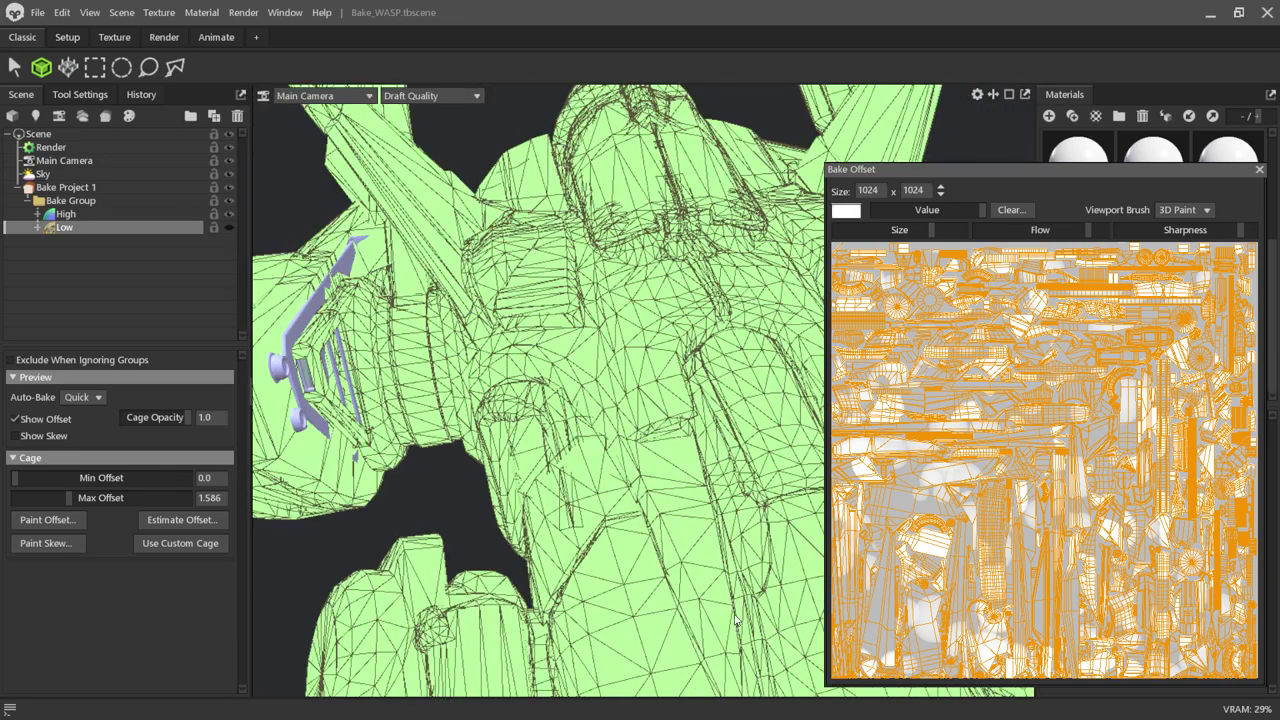
pyautogui.moveTo(434, 480)
pyautogui.keyDown('alt'); pyautogui.mouseDown()
pyautogui.moveTo(367, 505)
pyautogui.moveTo(508, 422)
pyautogui.moveTo(523, 518)
pyautogui.moveTo(590, 595)
pyautogui.mouseUp(); pyautogui.keyUp('alt')
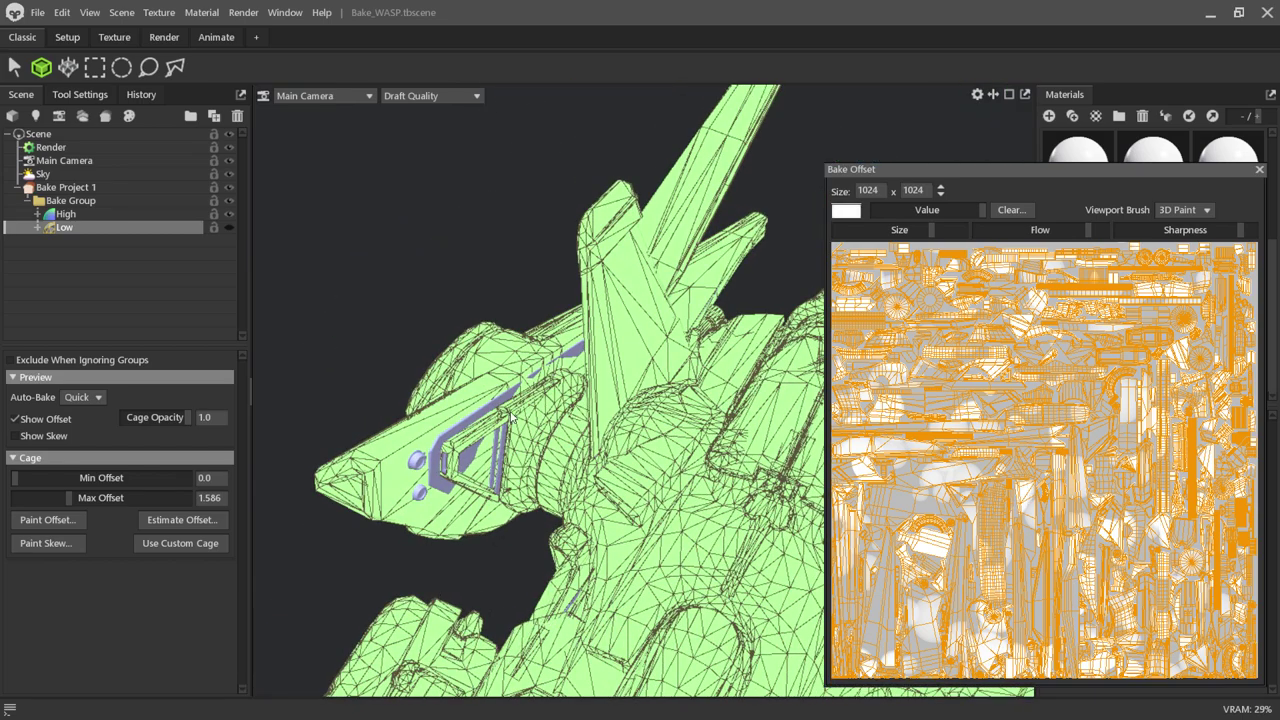
pyautogui.moveTo(462, 447)
pyautogui.keyDown('alt'); pyautogui.mouseDown()
pyautogui.moveTo(450, 448)
pyautogui.moveTo(460, 444)
pyautogui.mouseUp(); pyautogui.keyUp('alt')
pyautogui.scroll(2, 455, 446)
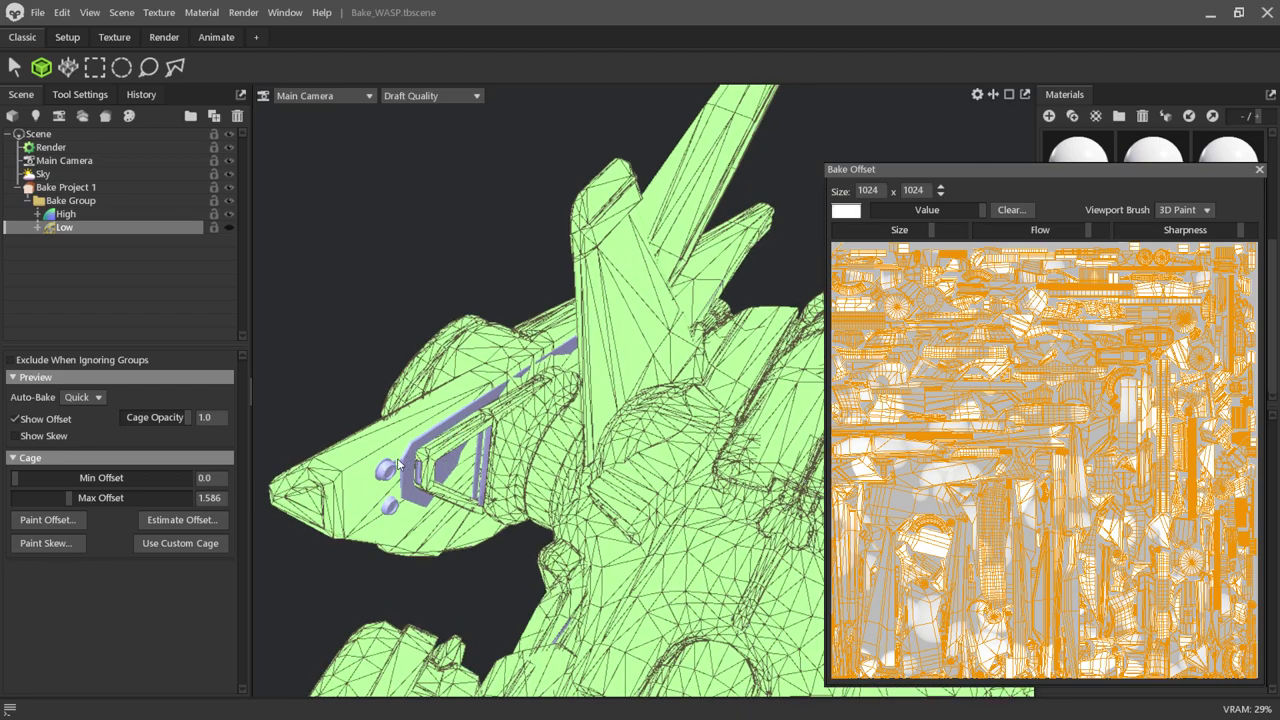
pyautogui.moveTo(483, 470)
pyautogui.mouseDown()
pyautogui.moveTo(355, 573)
pyautogui.moveTo(603, 553)
pyautogui.moveTo(742, 564)
pyautogui.mouseUp()
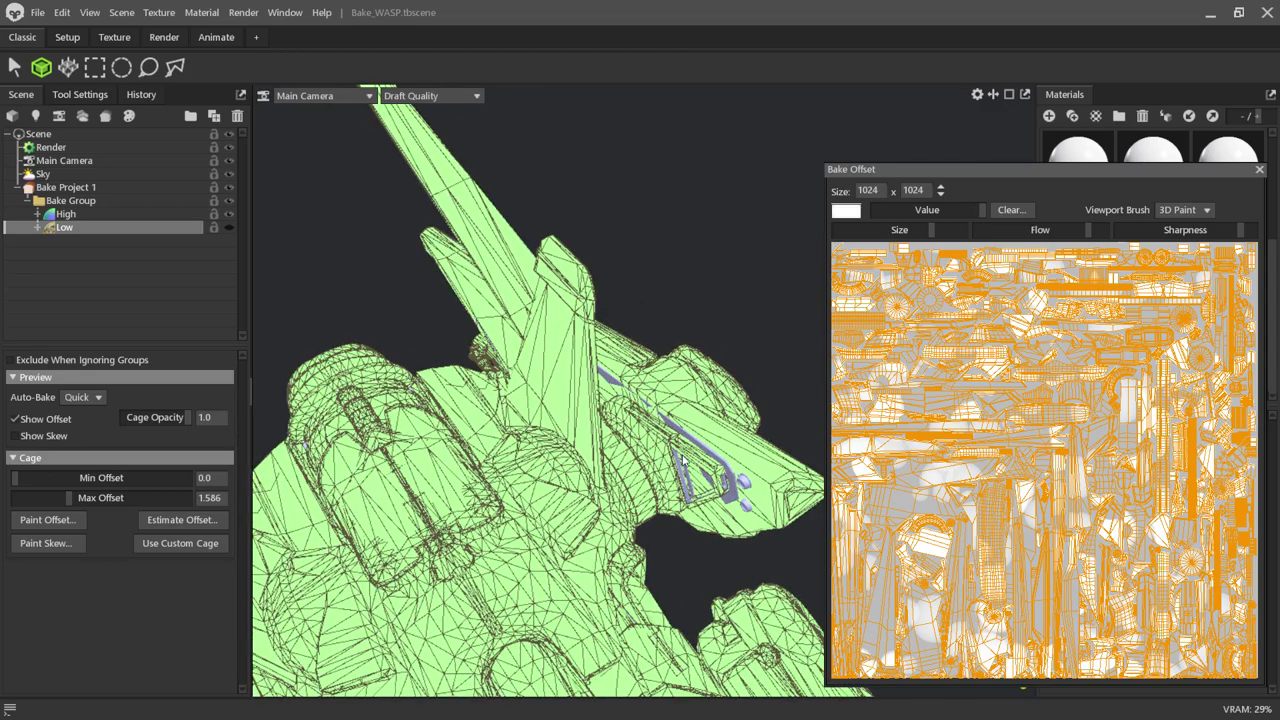
pyautogui.moveTo(676, 476)
pyautogui.mouseDown()
pyautogui.moveTo(683, 591)
pyautogui.moveTo(501, 568)
pyautogui.moveTo(654, 624)
pyautogui.mouseUp()
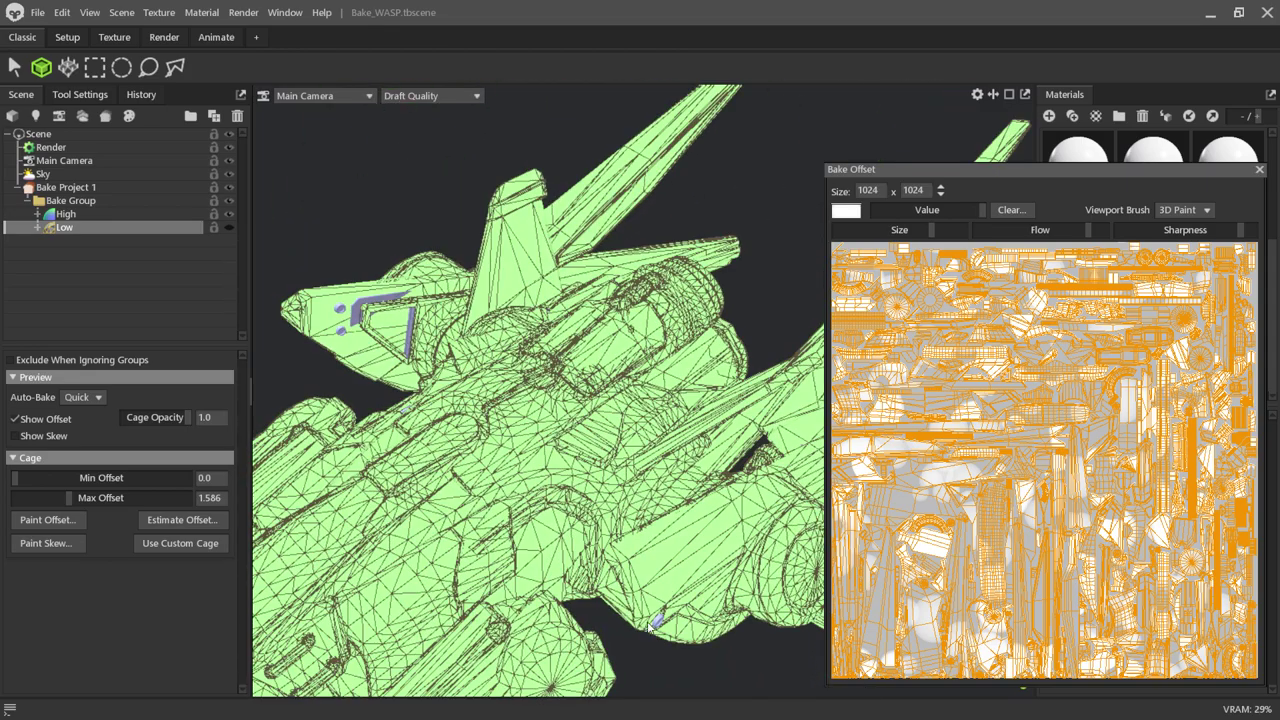
pyautogui.moveTo(456, 492)
pyautogui.mouseDown()
pyautogui.moveTo(654, 408)
pyautogui.moveTo(655, 510)
pyautogui.moveTo(440, 543)
pyautogui.moveTo(144, 425)
pyautogui.mouseUp()
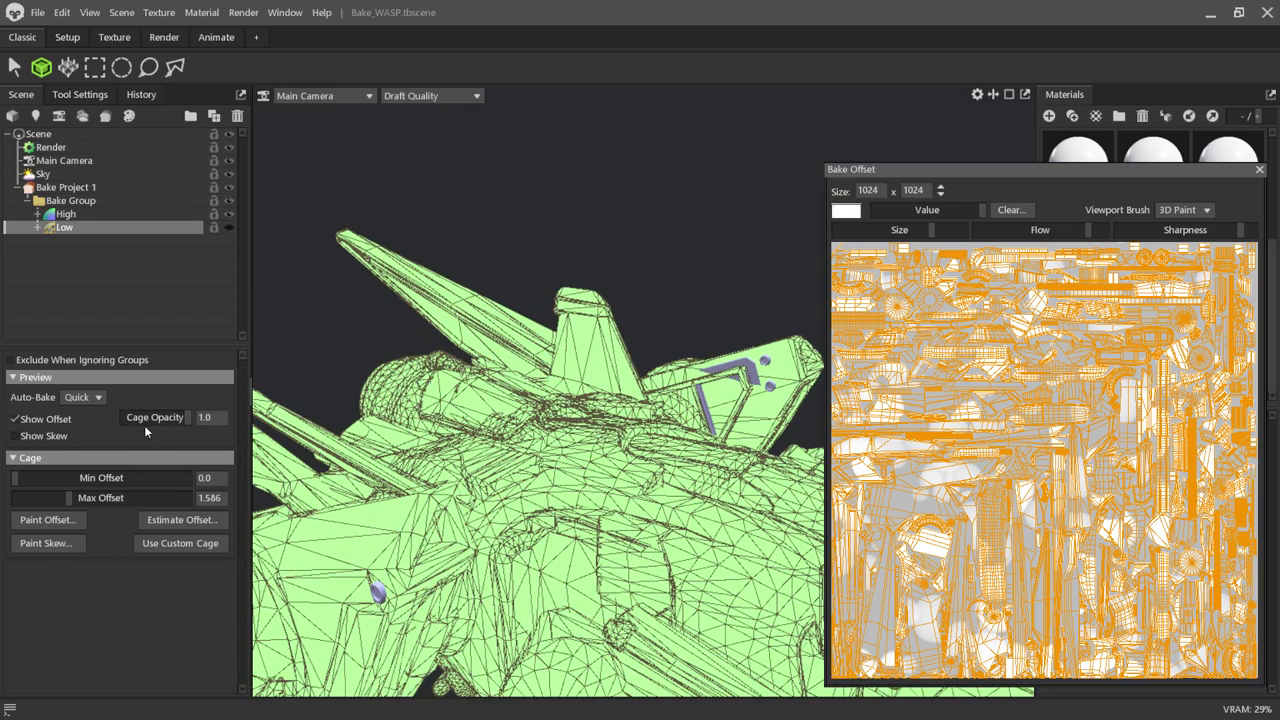
# Raise the cage Max Offset to 2.38 and check coverage around the engine intakes.
pyautogui.moveTo(70, 499); pyautogui.dragTo(78, 499)
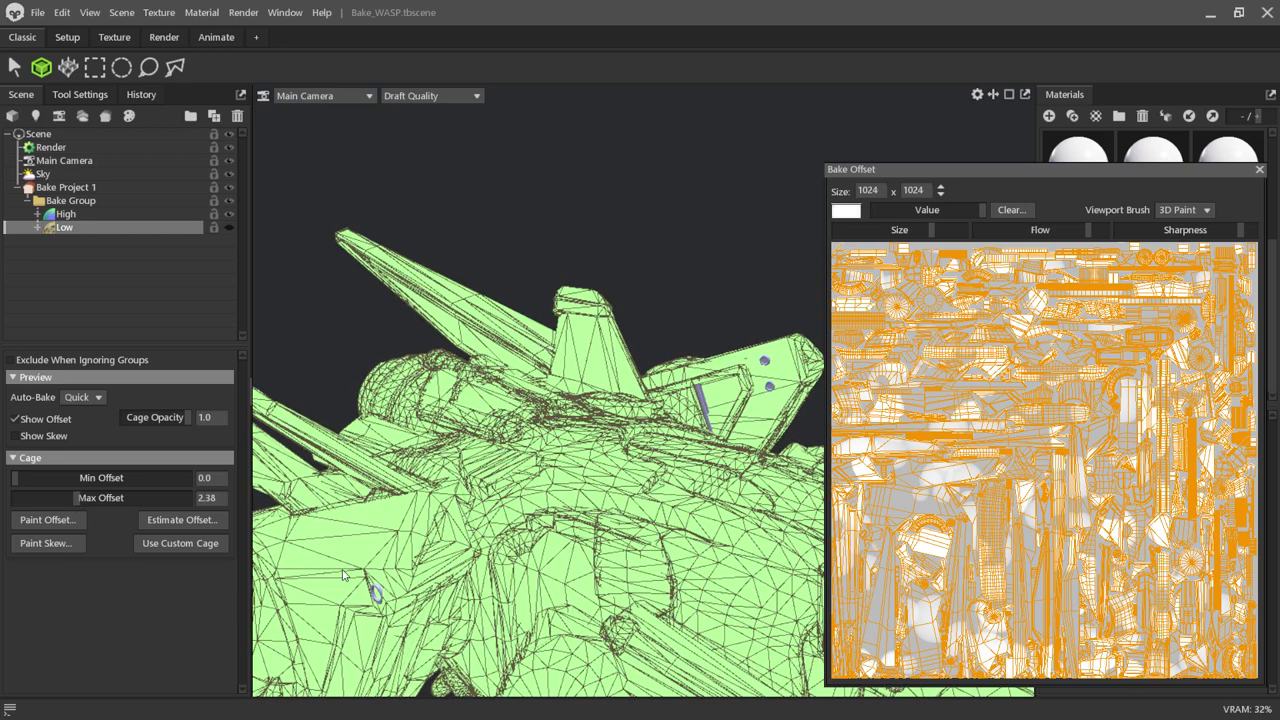
pyautogui.moveTo(383, 600)
pyautogui.mouseDown()
pyautogui.moveTo(427, 652)
pyautogui.moveTo(473, 642)
pyautogui.moveTo(637, 540)
pyautogui.moveTo(597, 563)
pyautogui.moveTo(543, 632)
pyautogui.moveTo(443, 644)
pyautogui.moveTo(478, 545)
pyautogui.moveTo(446, 568)
pyautogui.mouseUp()
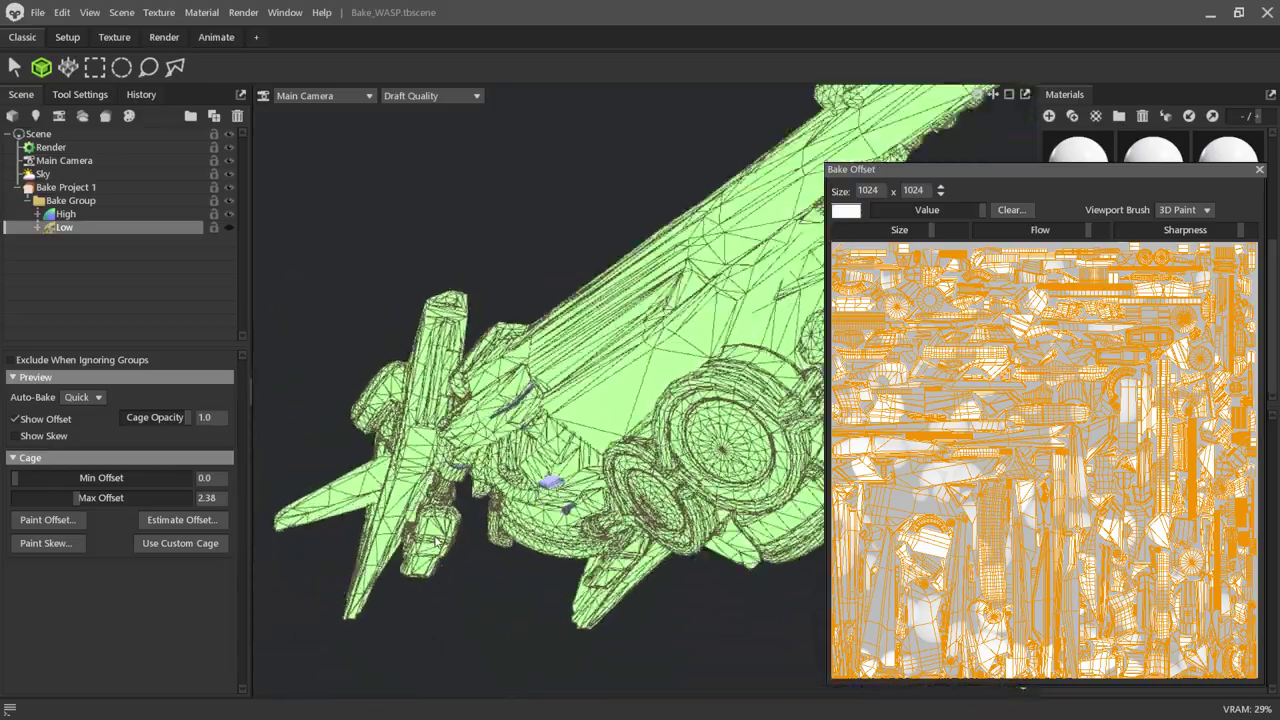
pyautogui.moveTo(437, 510)
pyautogui.mouseDown()
pyautogui.moveTo(587, 489)
pyautogui.moveTo(545, 478)
pyautogui.moveTo(518, 578)
pyautogui.moveTo(393, 450)
pyautogui.mouseUp()
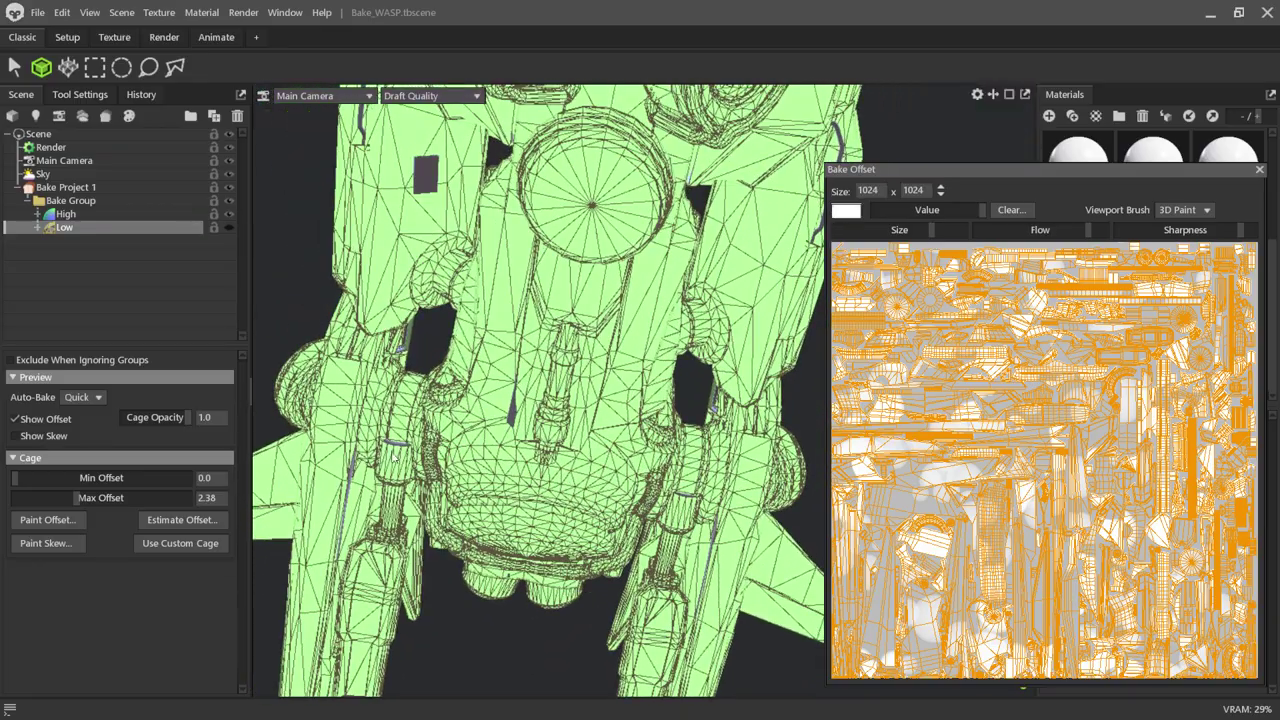
pyautogui.moveTo(513, 640)
pyautogui.mouseDown()
pyautogui.moveTo(518, 614)
pyautogui.moveTo(643, 675)
pyautogui.moveTo(463, 616)
pyautogui.moveTo(448, 659)
pyautogui.moveTo(548, 566)
pyautogui.moveTo(491, 611)
pyautogui.moveTo(620, 623)
pyautogui.moveTo(708, 532)
pyautogui.moveTo(690, 662)
pyautogui.moveTo(630, 625)
pyautogui.moveTo(665, 577)
pyautogui.moveTo(663, 591)
pyautogui.moveTo(728, 549)
pyautogui.mouseUp()
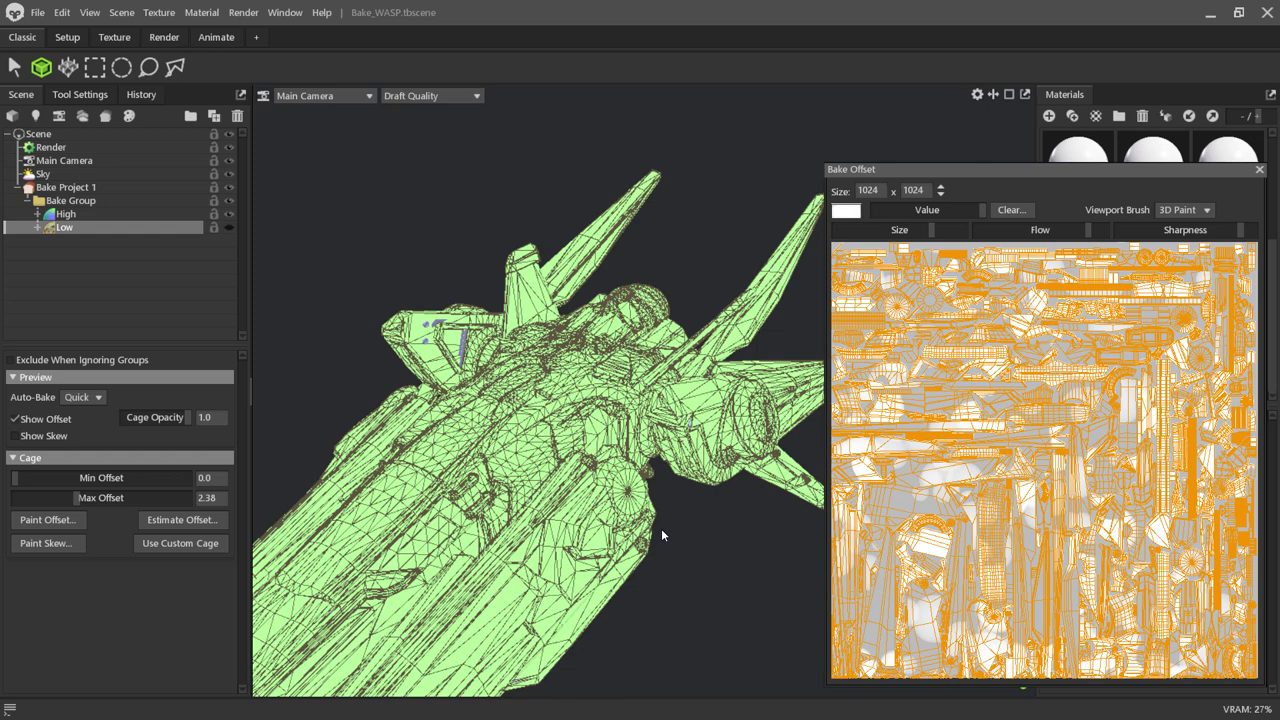
# Close the Bake Offset window and bring up Bake Project 1's settings.
pyautogui.click(1259, 170)
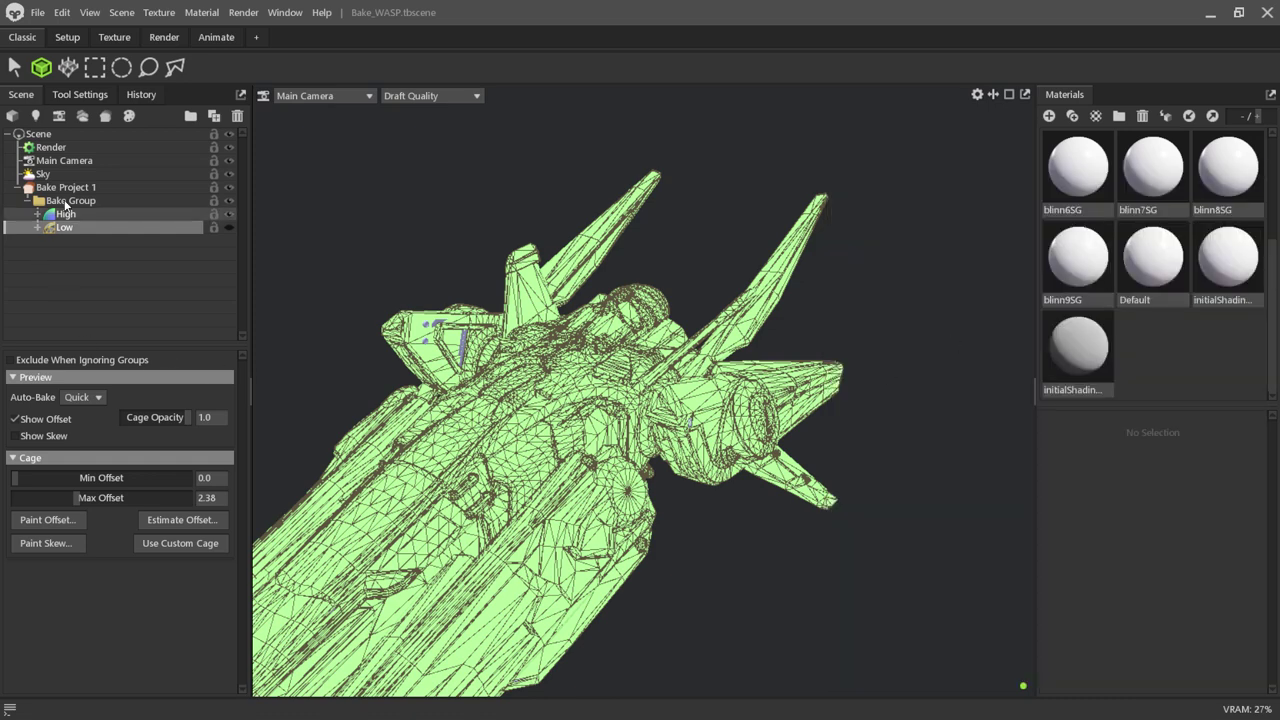
pyautogui.click(62, 187)
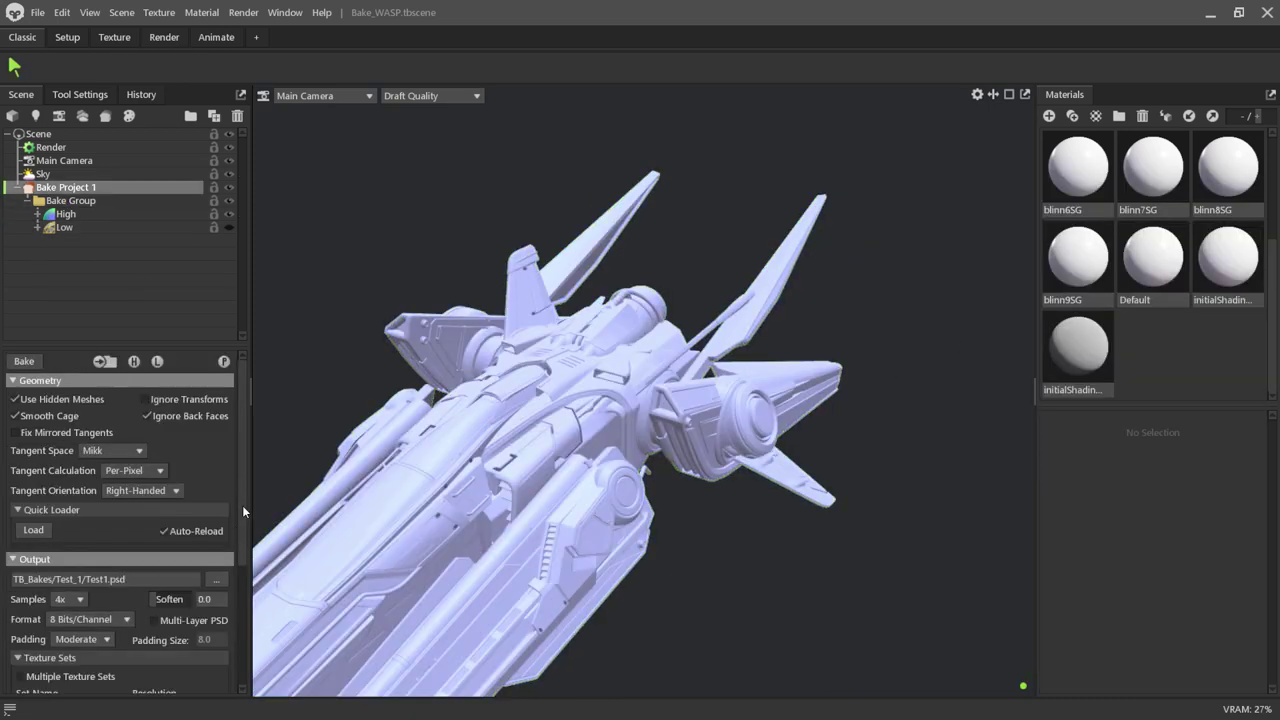
pyautogui.scroll(-2, 240, 520)
pyautogui.scroll(-2, 238, 584)
pyautogui.scroll(-1, 237, 594)
pyautogui.scroll(5, 235, 540)
# Show the Low mesh, hide High, and bake the ship's maps at 4096 × 4096.
pyautogui.click(229, 229)
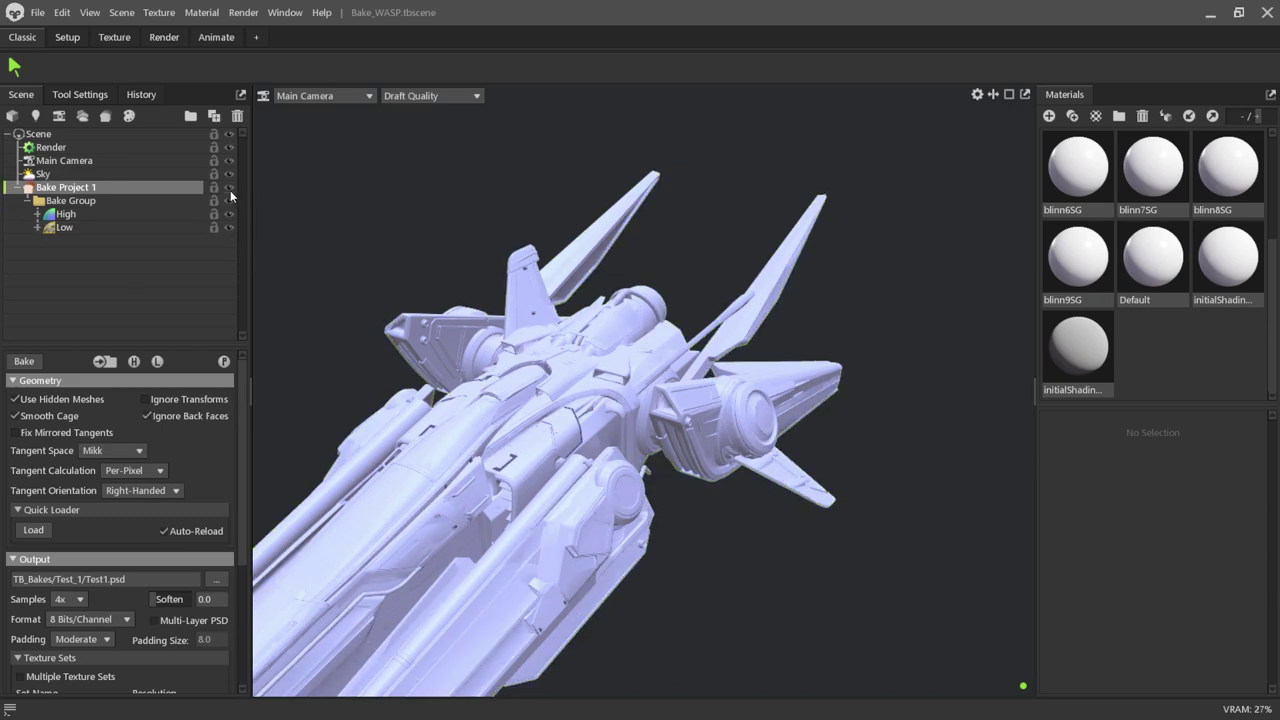
pyautogui.click(229, 214)
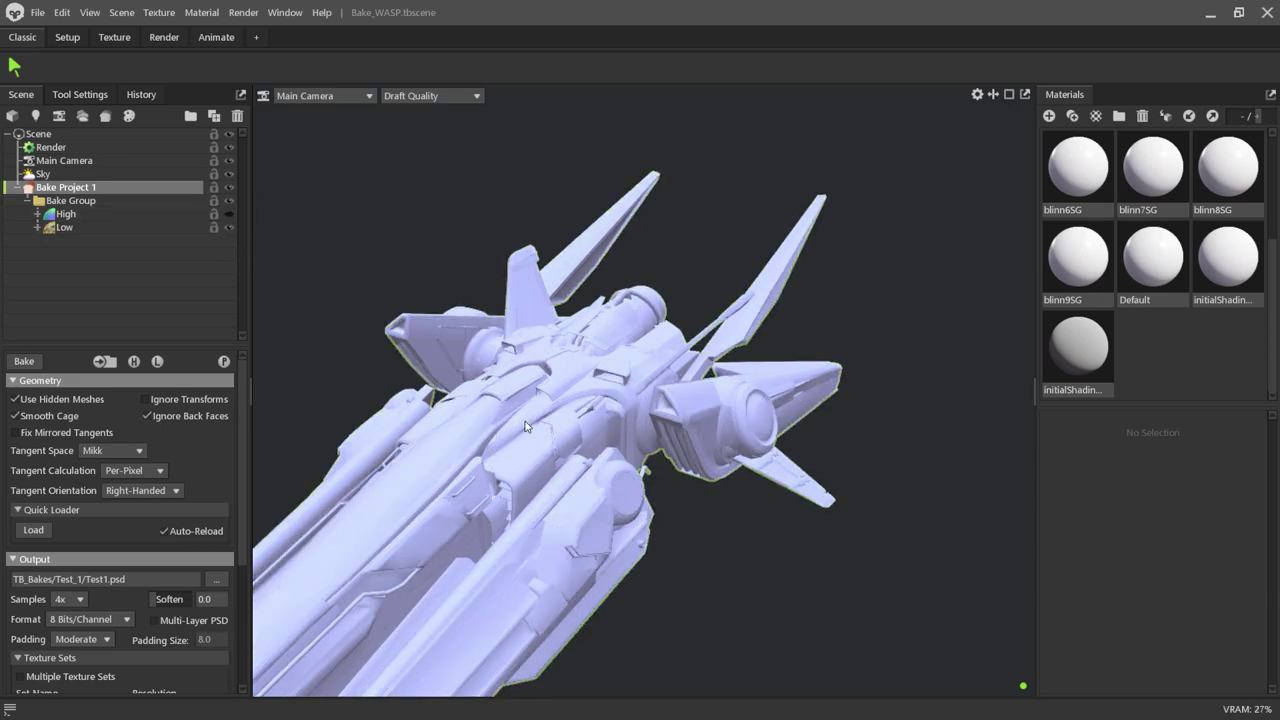
pyautogui.scroll(3, 510, 445)
pyautogui.scroll(2, 651, 563)
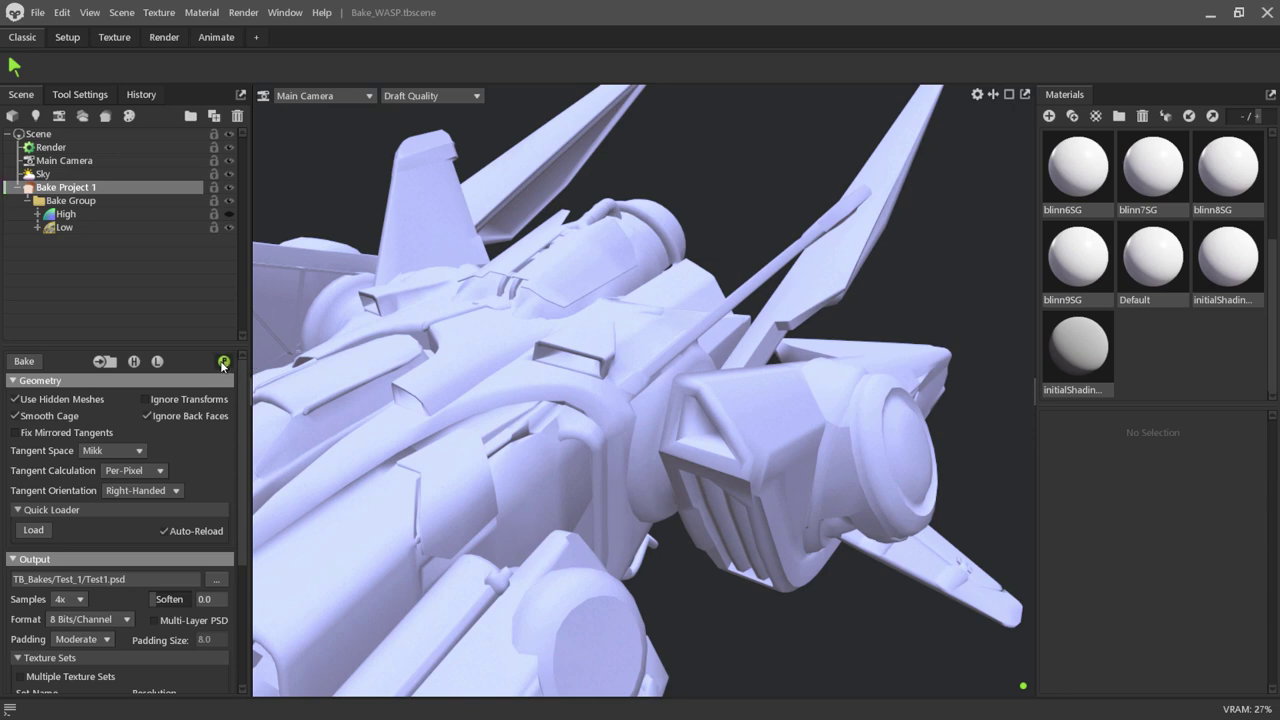
pyautogui.moveTo(718, 487)
pyautogui.mouseDown()
pyautogui.moveTo(789, 559)
pyautogui.moveTo(887, 551)
pyautogui.mouseUp()
pyautogui.scroll(-3, 199, 526)
pyautogui.scroll(-1, 199, 526)
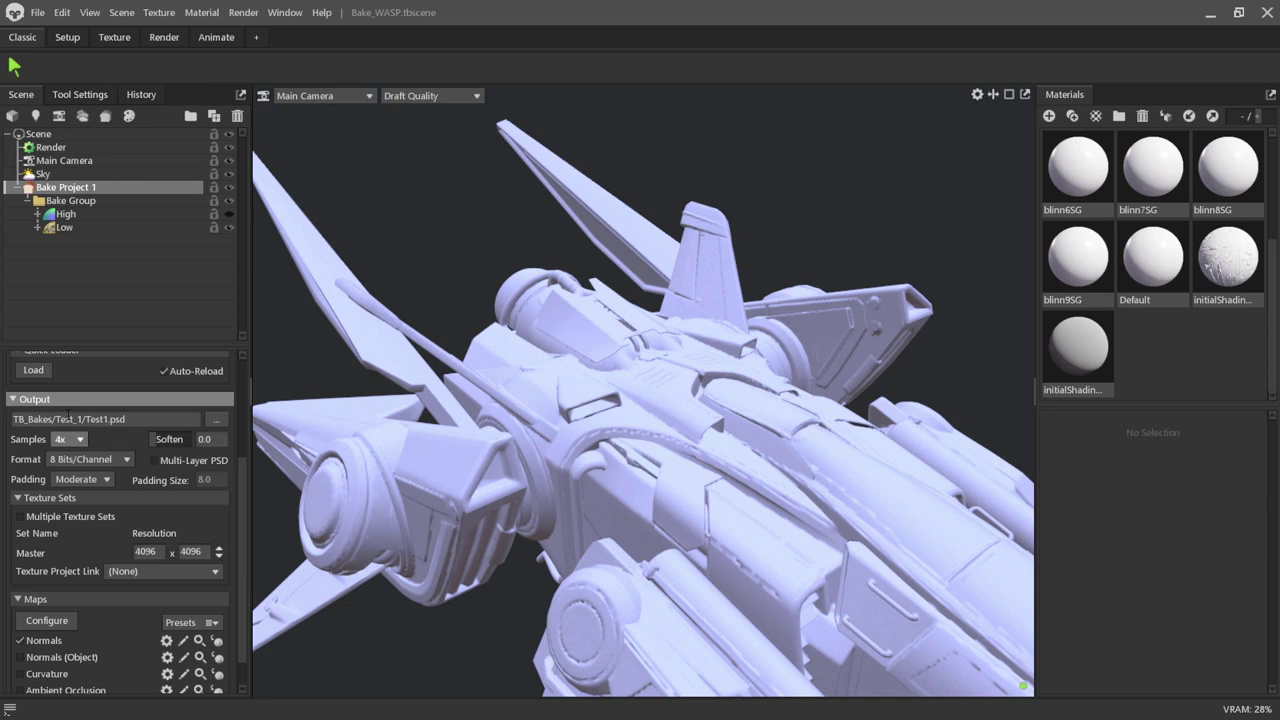
pyautogui.scroll(4, 99, 422)
pyautogui.click(30, 366)
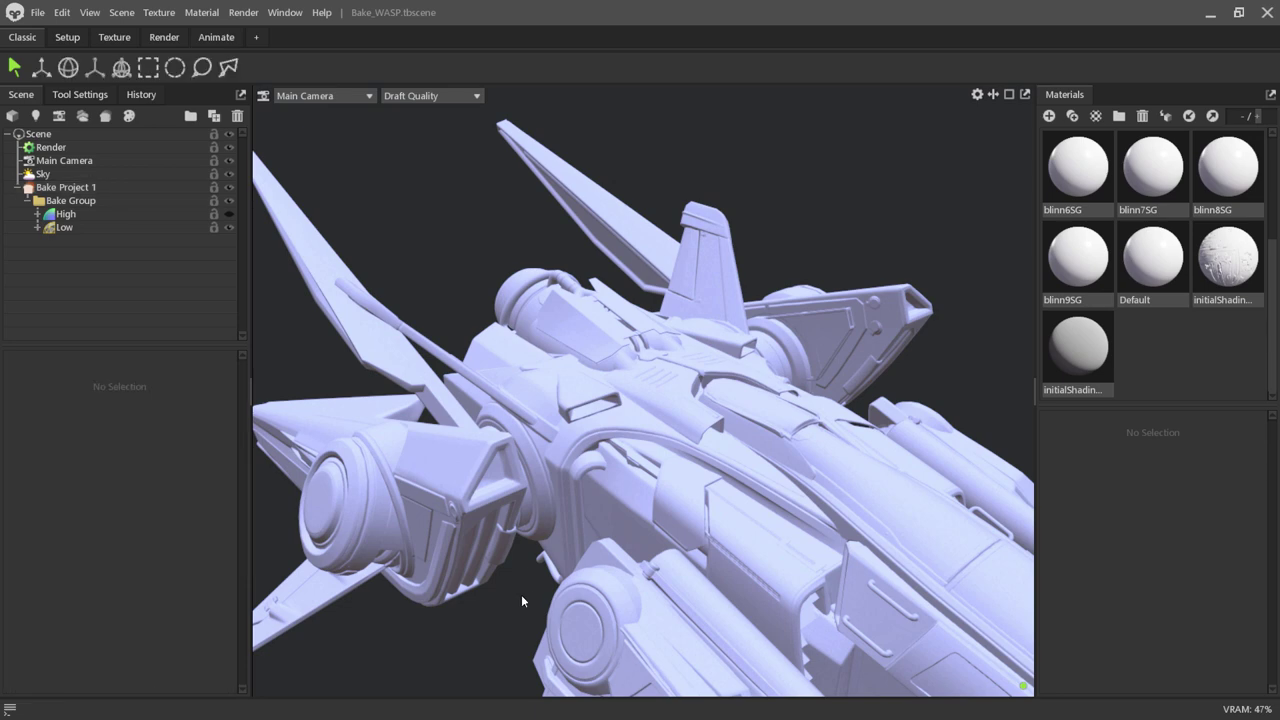
pyautogui.moveTo(521, 594)
pyautogui.mouseDown()
pyautogui.moveTo(337, 617)
pyautogui.moveTo(469, 509)
pyautogui.moveTo(446, 390)
pyautogui.moveTo(570, 571)
pyautogui.moveTo(653, 528)
pyautogui.moveTo(687, 457)
pyautogui.moveTo(605, 487)
pyautogui.moveTo(702, 438)
pyautogui.moveTo(745, 481)
pyautogui.moveTo(838, 527)
pyautogui.moveTo(798, 492)
pyautogui.moveTo(561, 464)
pyautogui.moveTo(587, 488)
pyautogui.moveTo(609, 582)
pyautogui.moveTo(806, 527)
pyautogui.mouseUp()
pyautogui.click(1098, 358)
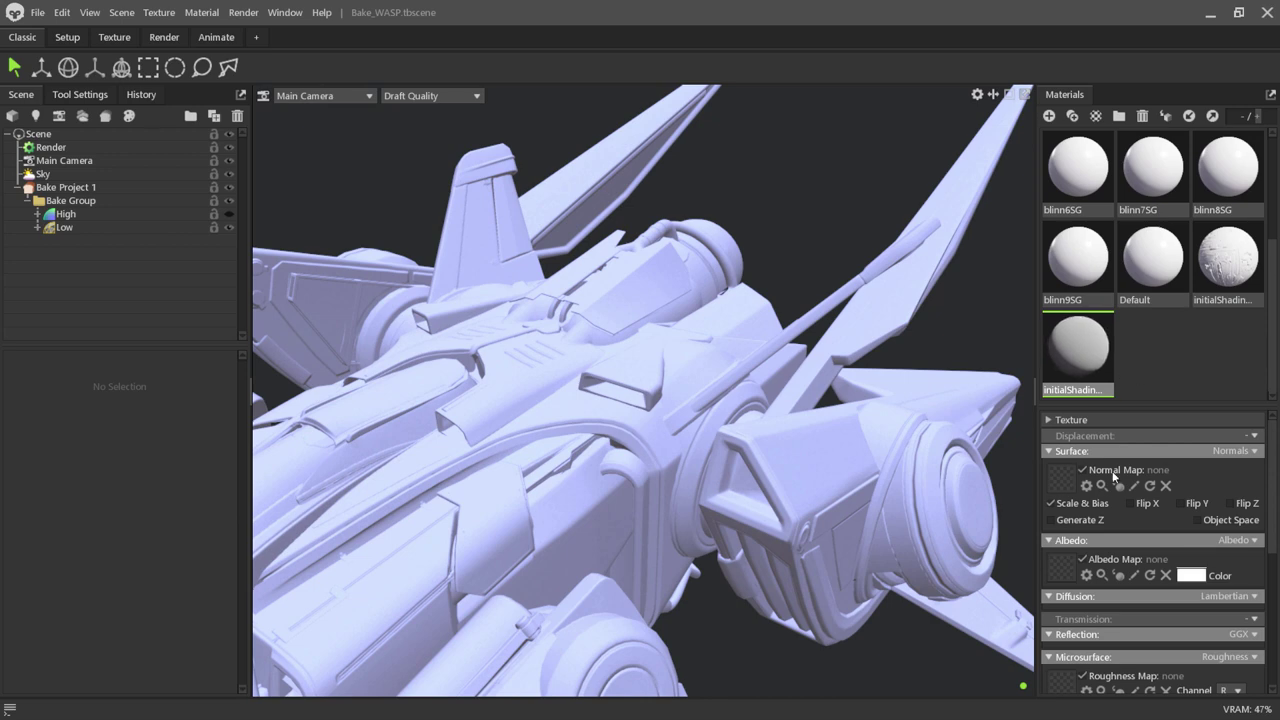
pyautogui.scroll(-2, 899, 440)
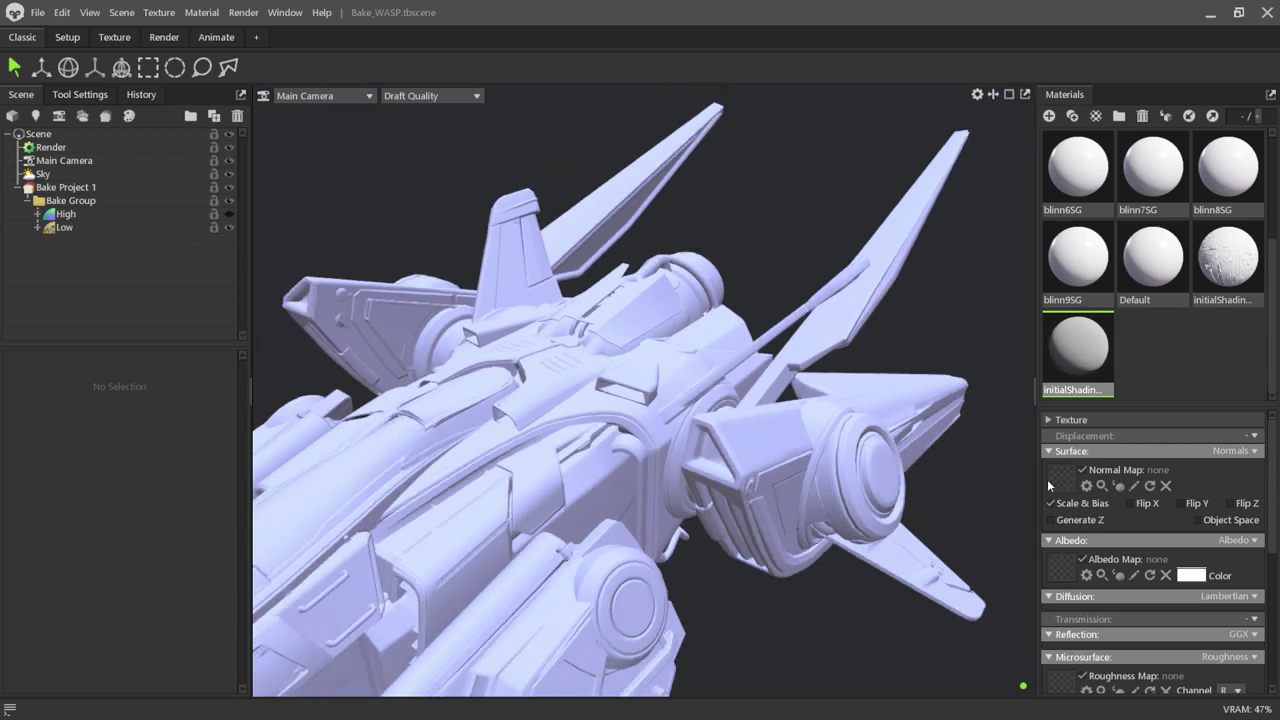
pyautogui.click(1048, 485)
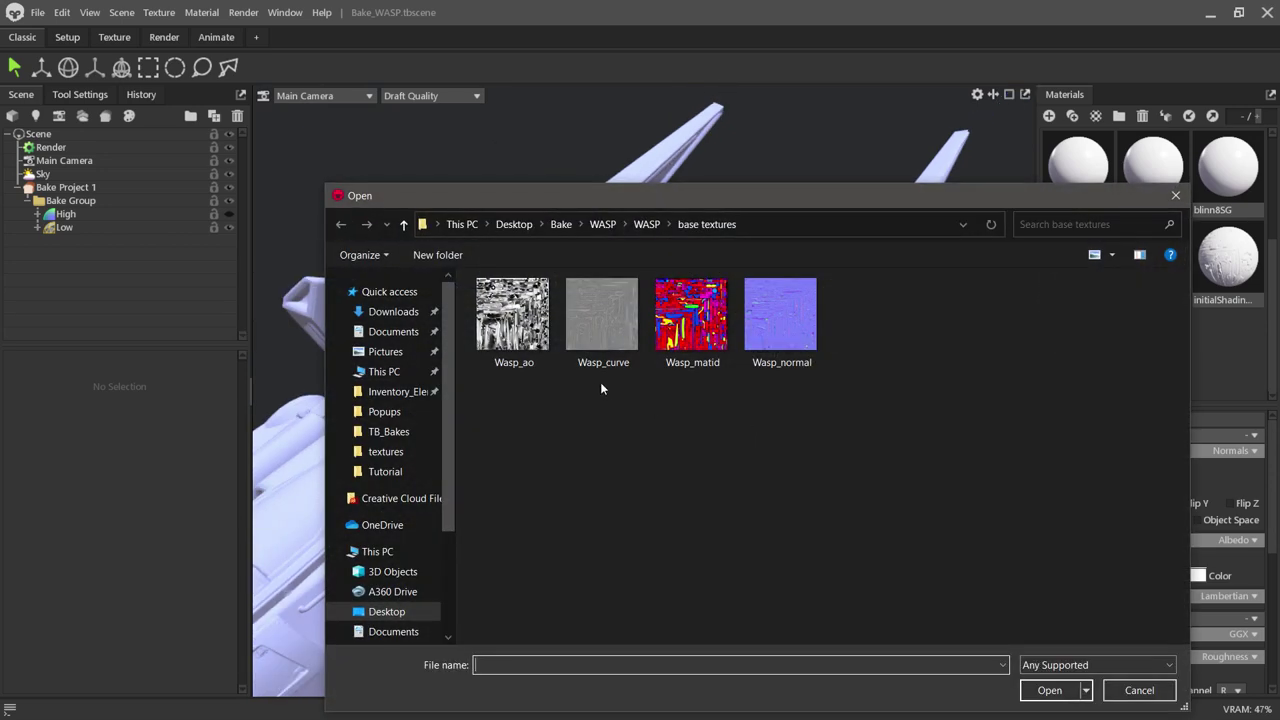
pyautogui.doubleClick(763, 350)
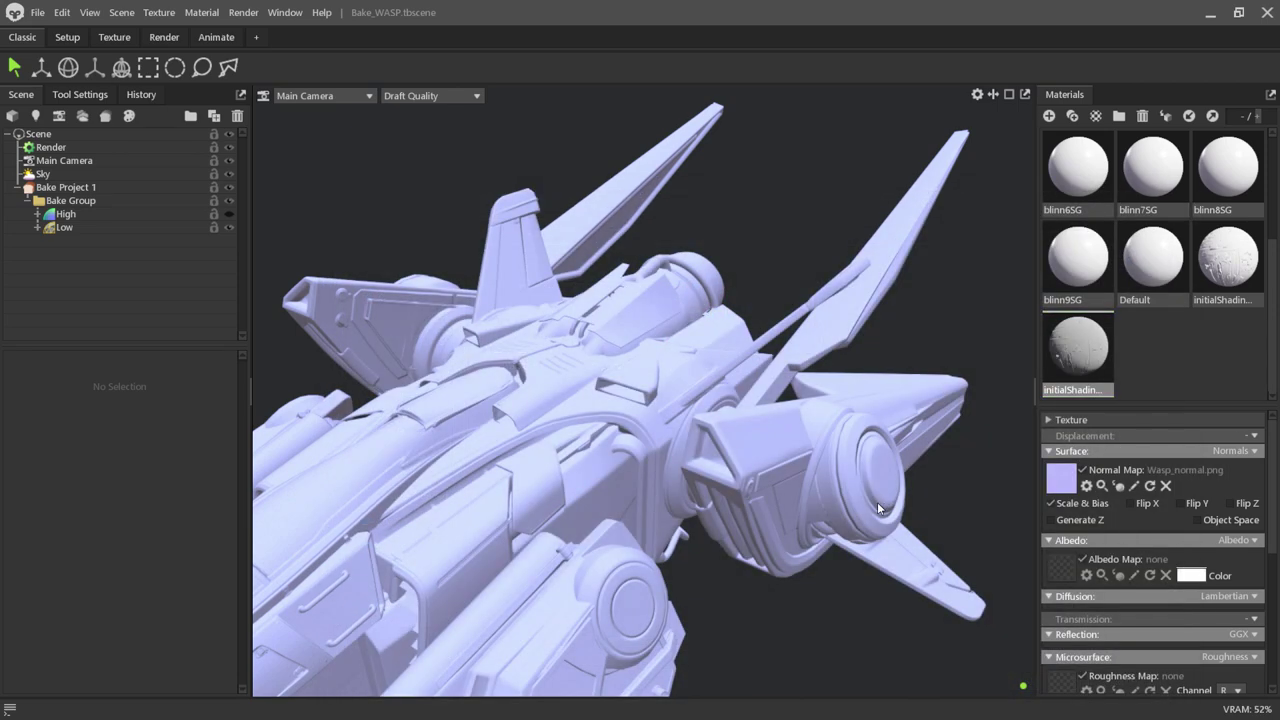
pyautogui.moveTo(1078, 348); pyautogui.dragTo(499, 412)
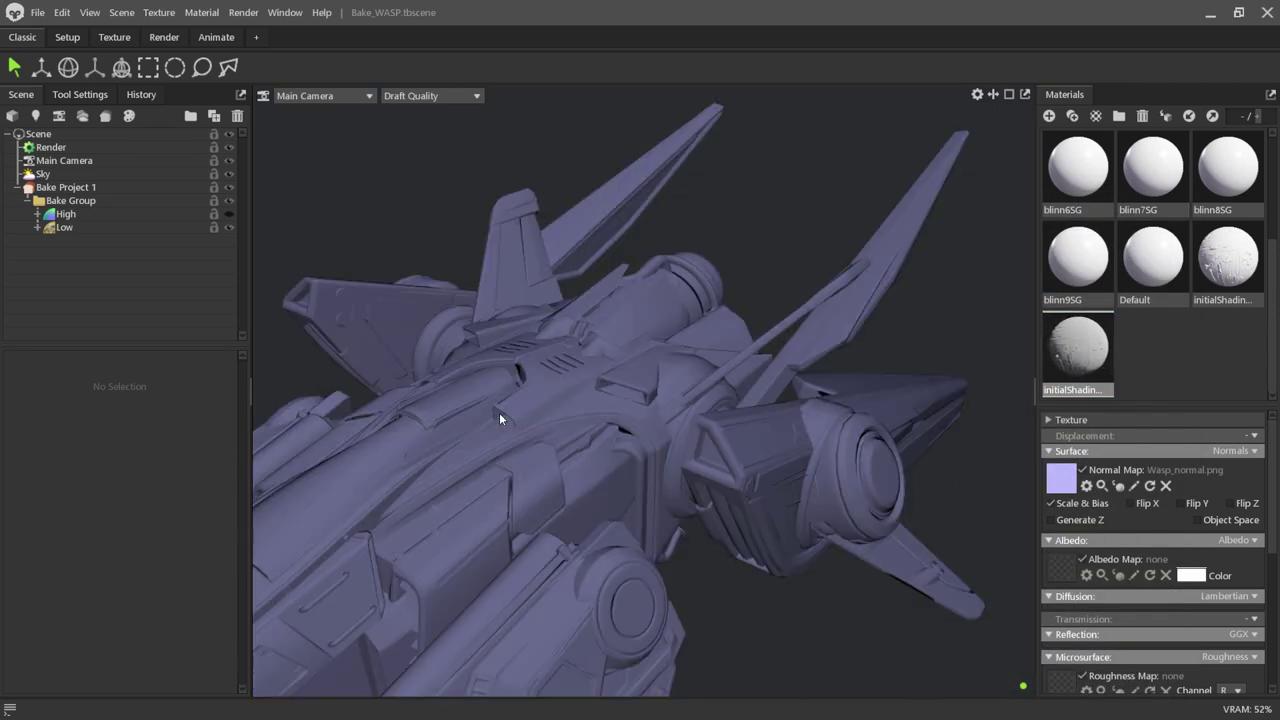
pyautogui.moveTo(1236, 276); pyautogui.dragTo(544, 401)
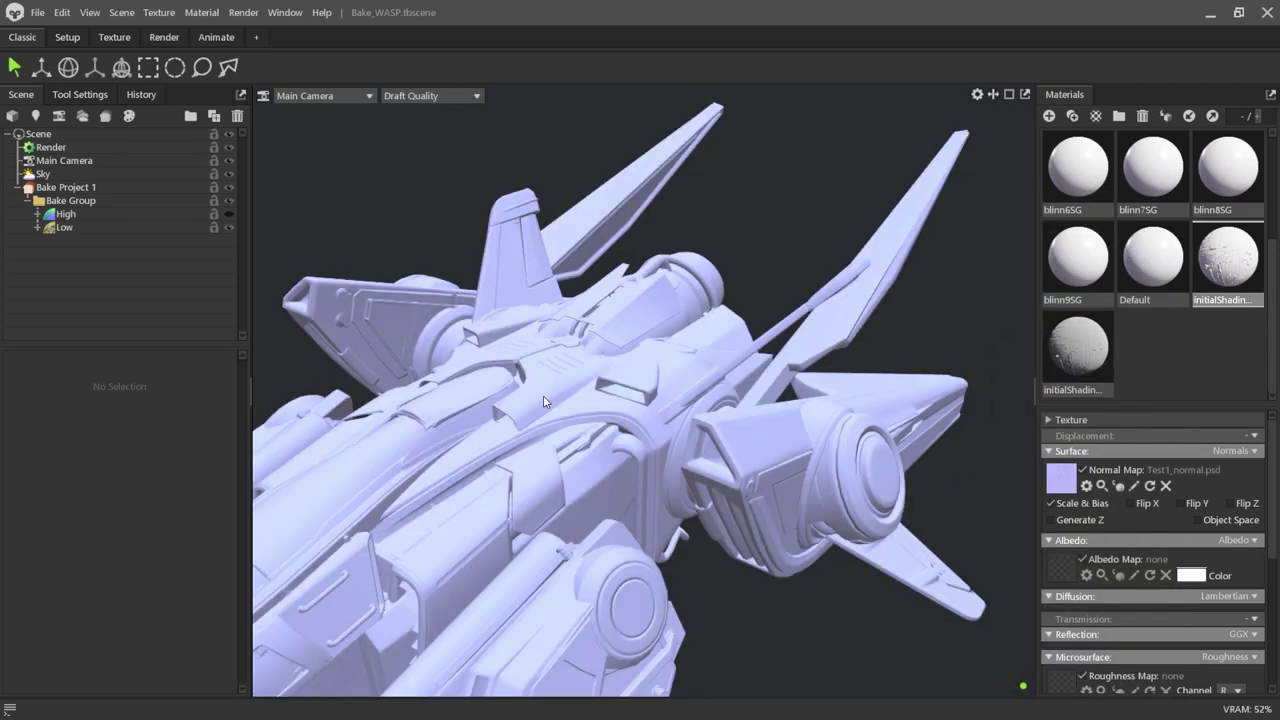
pyautogui.moveTo(366, 346)
pyautogui.mouseDown()
pyautogui.moveTo(698, 395)
pyautogui.moveTo(685, 431)
pyautogui.mouseUp()
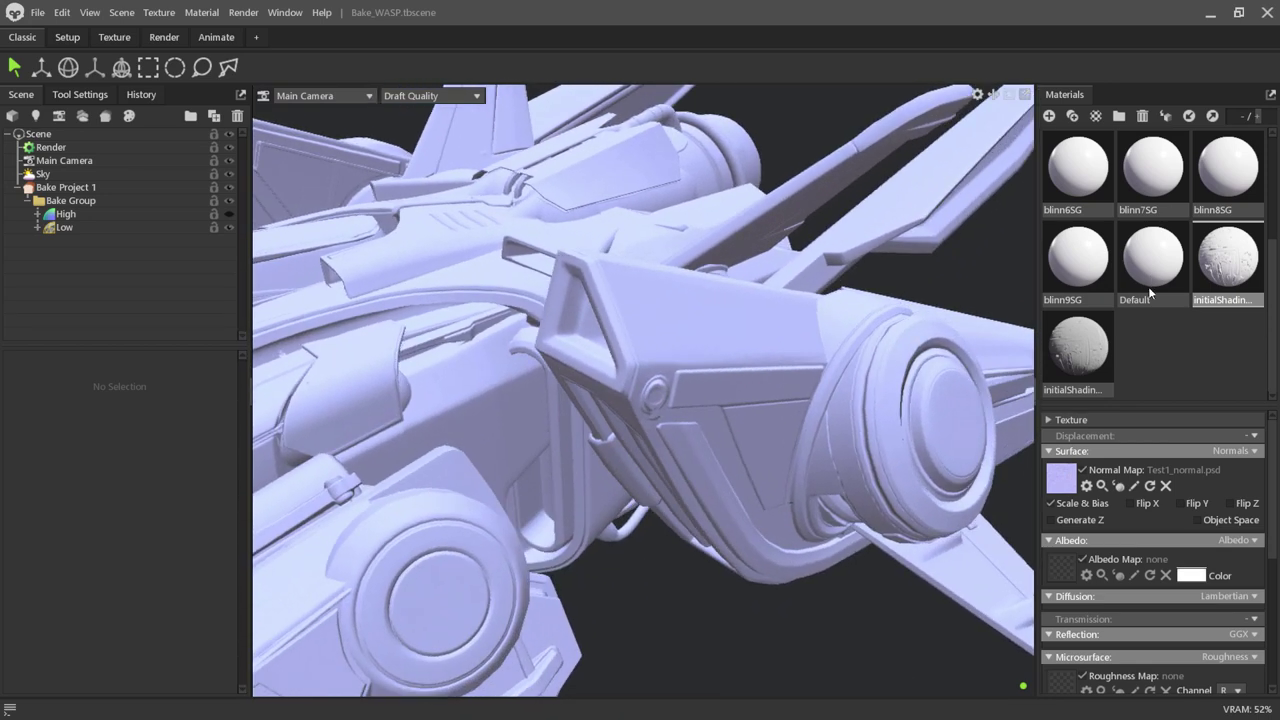
pyautogui.click(1078, 348)
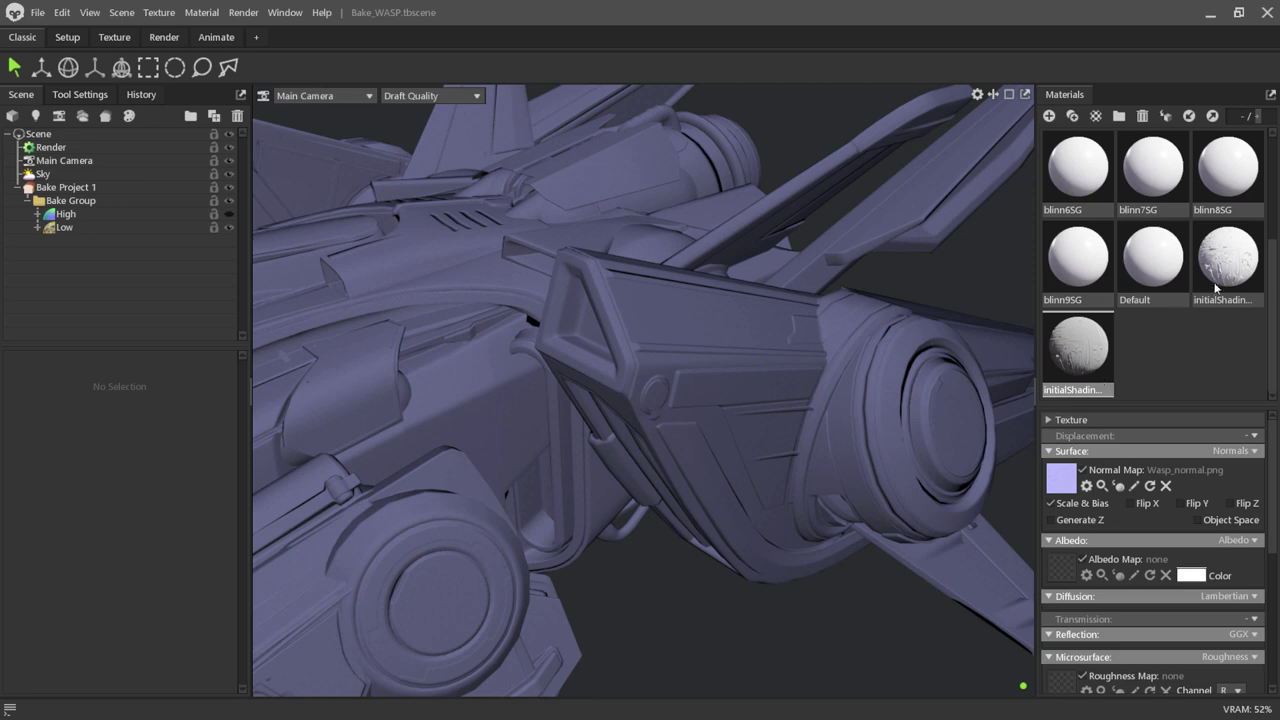
pyautogui.moveTo(1216, 288)
pyautogui.mouseDown()
pyautogui.moveTo(728, 405)
pyautogui.moveTo(658, 405)
pyautogui.mouseUp()
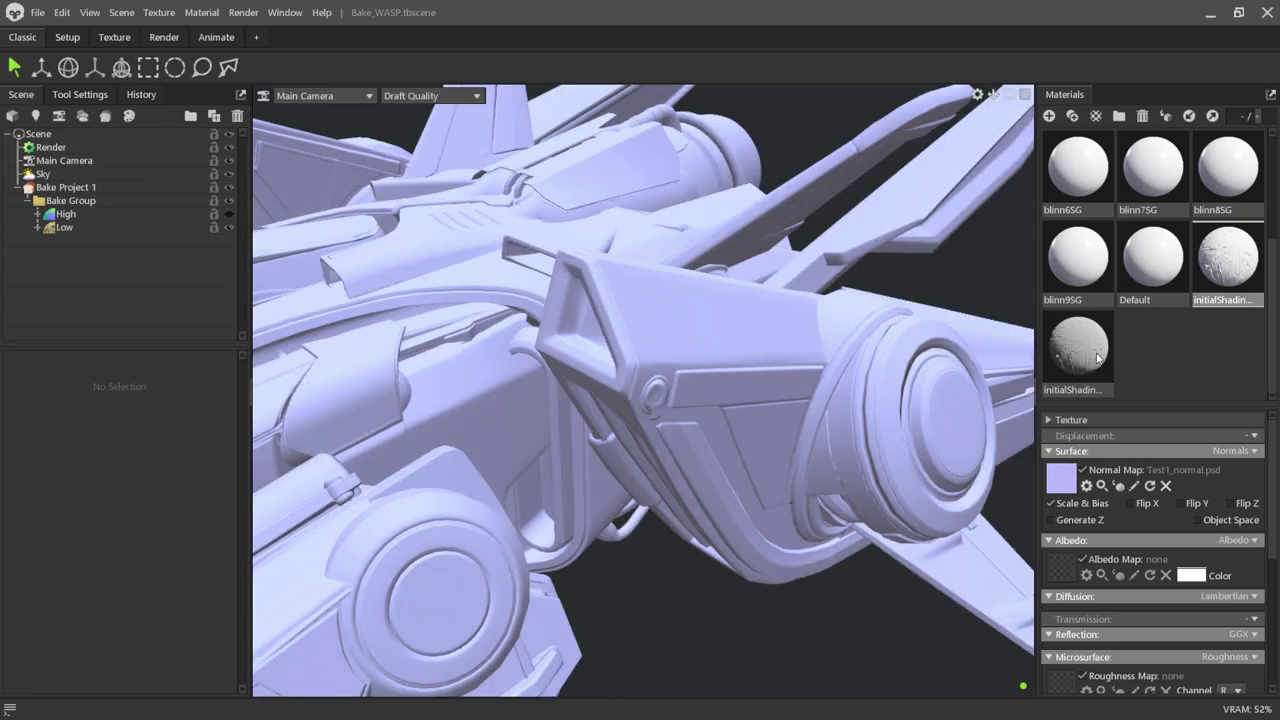
pyautogui.moveTo(1097, 357)
pyautogui.mouseDown()
pyautogui.moveTo(796, 414)
pyautogui.moveTo(652, 406)
pyautogui.mouseUp()
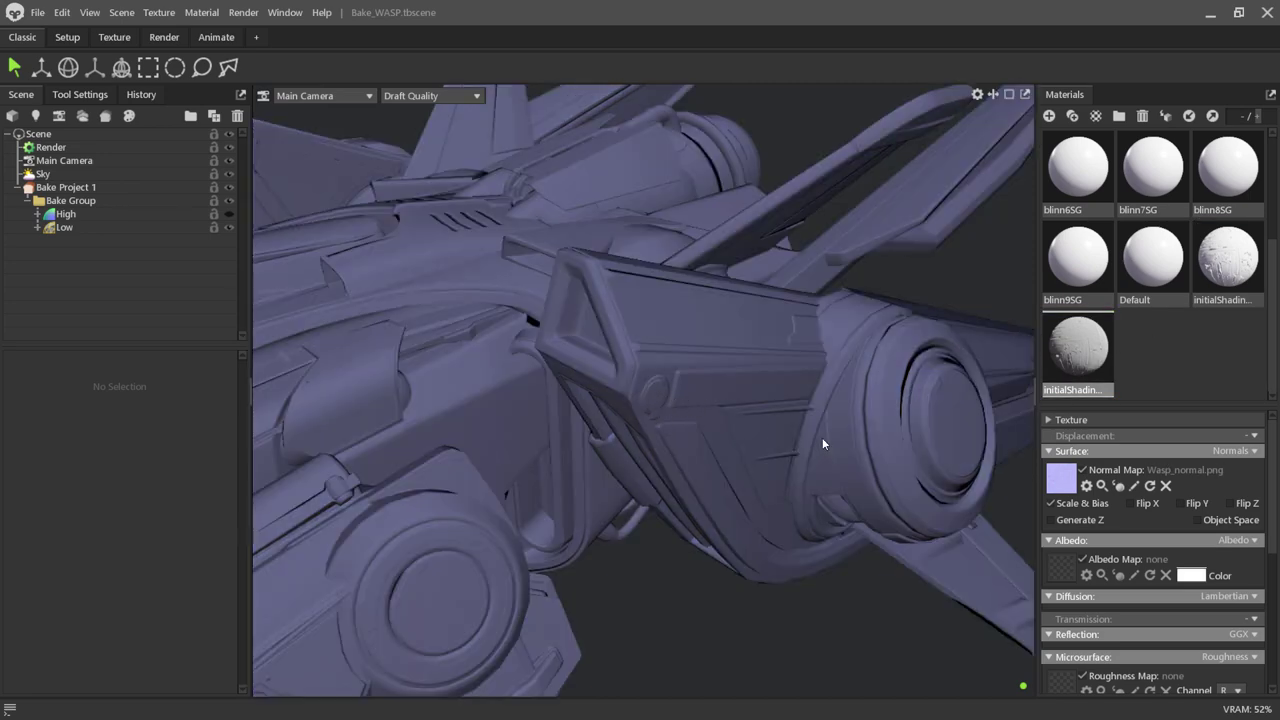
pyautogui.moveTo(1228, 260)
pyautogui.mouseDown()
pyautogui.moveTo(896, 353)
pyautogui.moveTo(697, 384)
pyautogui.mouseUp()
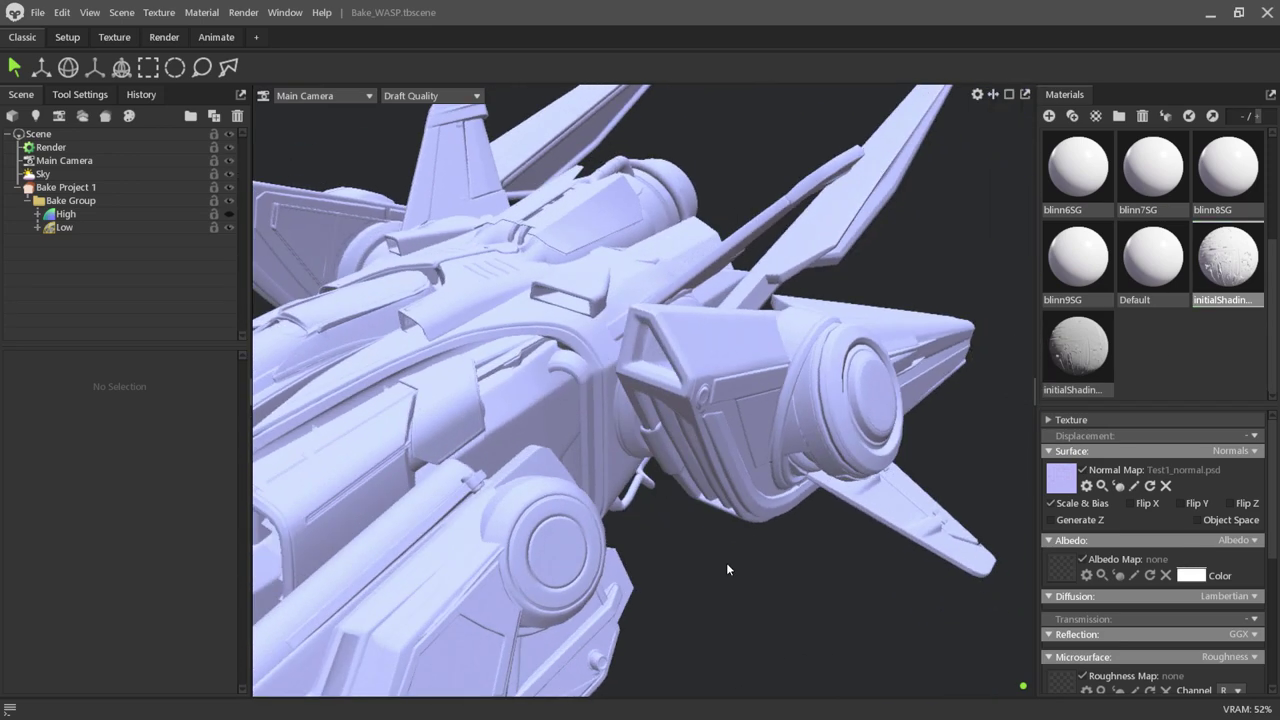
pyautogui.moveTo(726, 562)
pyautogui.mouseDown()
pyautogui.moveTo(542, 425)
pyautogui.moveTo(658, 449)
pyautogui.moveTo(610, 533)
pyautogui.moveTo(673, 526)
pyautogui.moveTo(752, 489)
pyautogui.moveTo(482, 507)
pyautogui.moveTo(447, 485)
pyautogui.moveTo(634, 517)
pyautogui.moveTo(817, 594)
pyautogui.moveTo(838, 345)
pyautogui.moveTo(800, 404)
pyautogui.moveTo(791, 451)
pyautogui.moveTo(970, 438)
pyautogui.mouseUp()
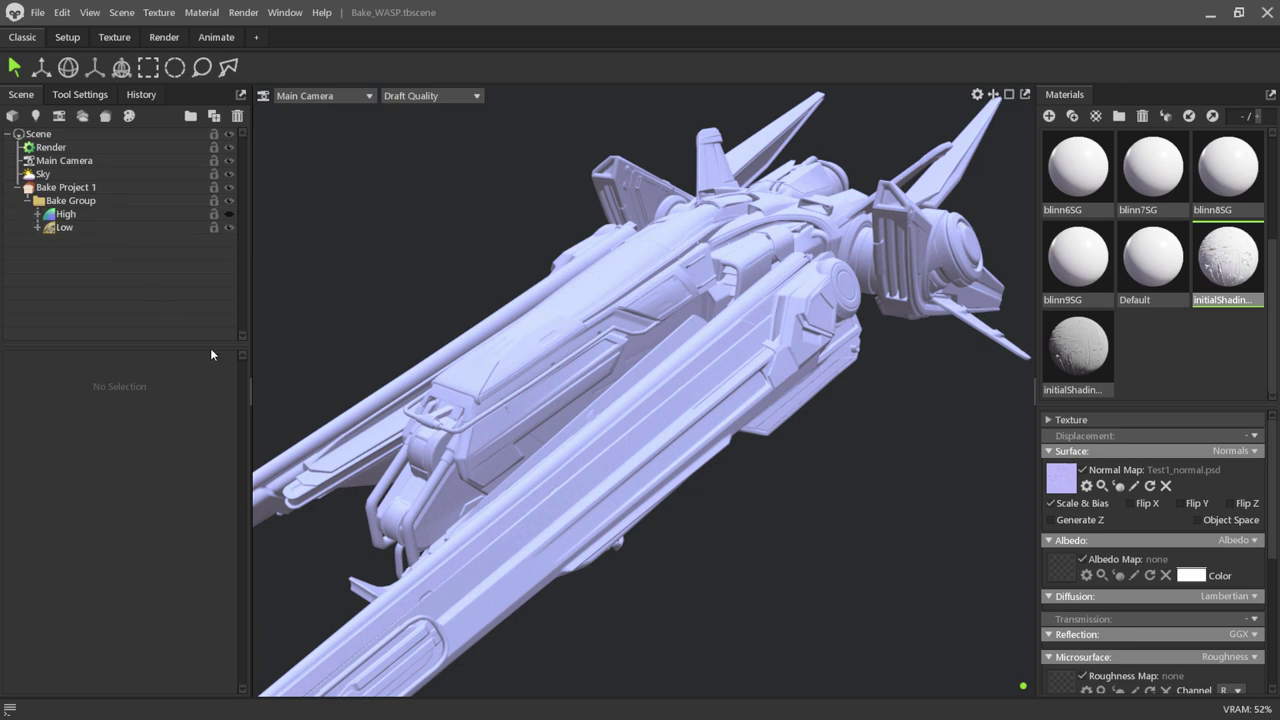
pyautogui.click(53, 226)
pyautogui.click(469, 149)
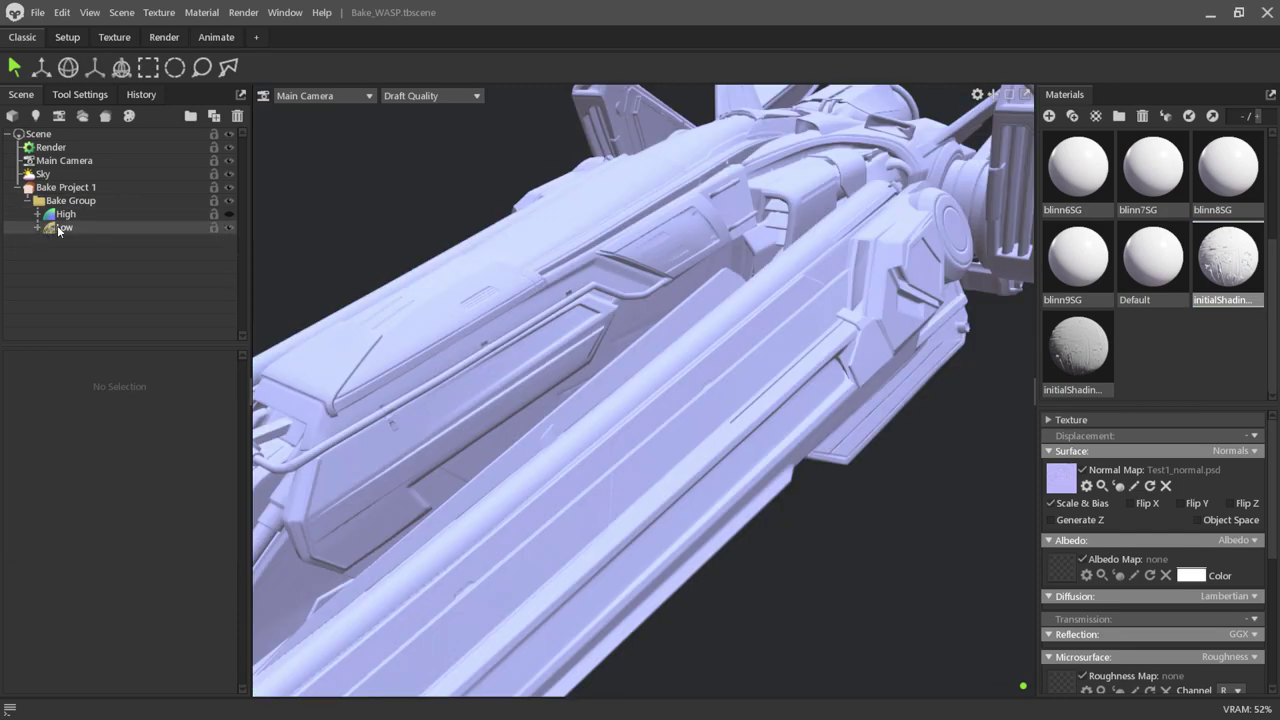
# On Low, set Cage Opacity 0.329, show skew instead of offset, and open Paint Skew.
pyautogui.click(59, 229)
pyautogui.moveTo(175, 416); pyautogui.dragTo(140, 416)
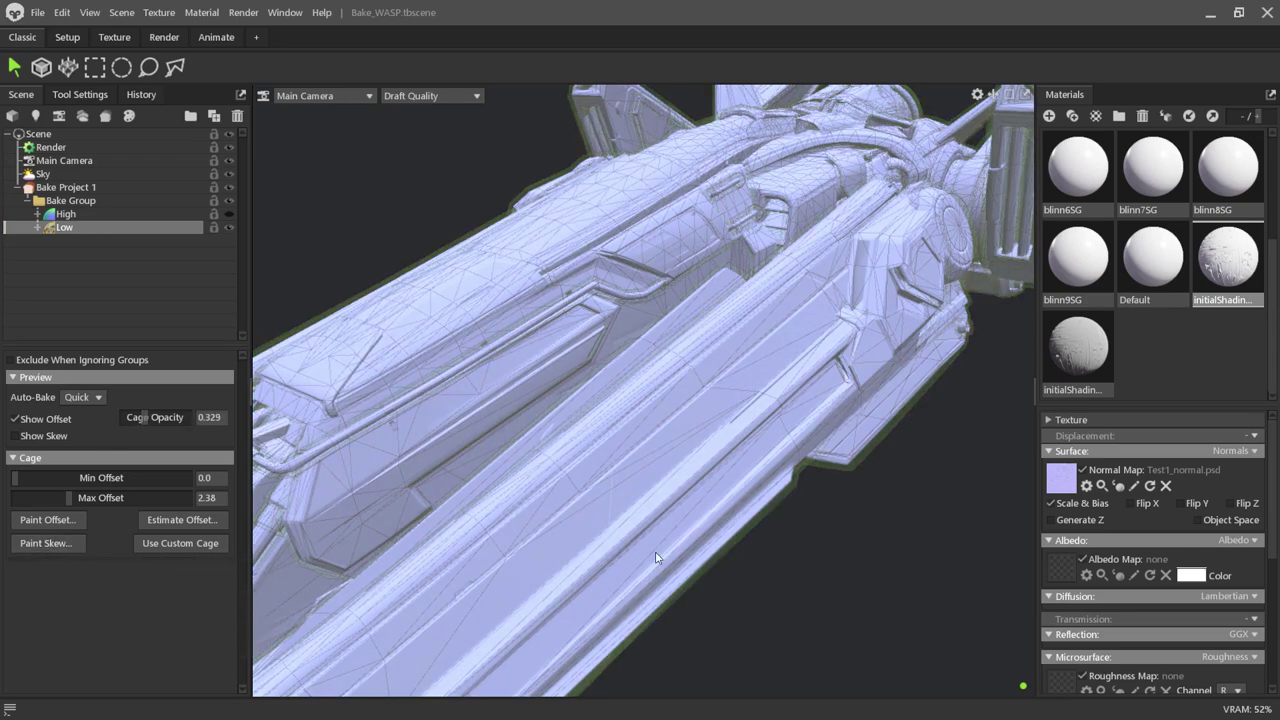
pyautogui.moveTo(833, 514)
pyautogui.mouseDown()
pyautogui.moveTo(572, 262)
pyautogui.moveTo(503, 435)
pyautogui.moveTo(553, 431)
pyautogui.moveTo(575, 481)
pyautogui.moveTo(586, 462)
pyautogui.mouseUp()
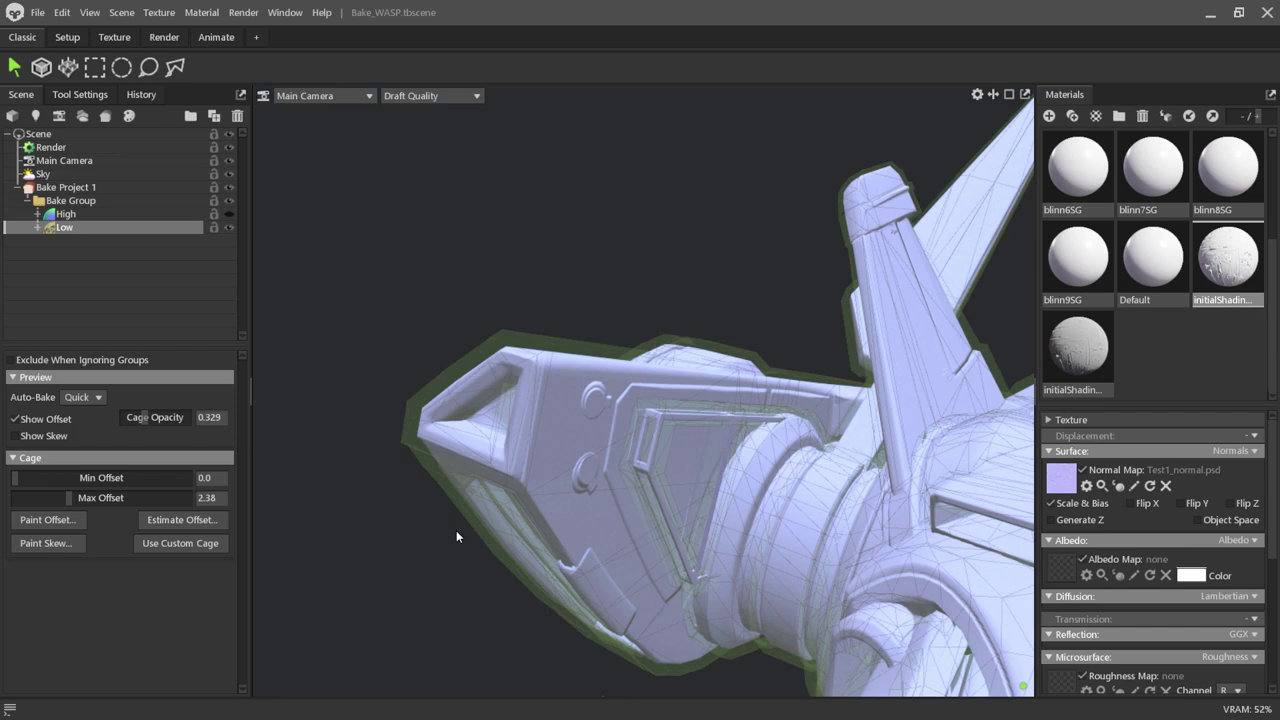
pyautogui.click(15, 436)
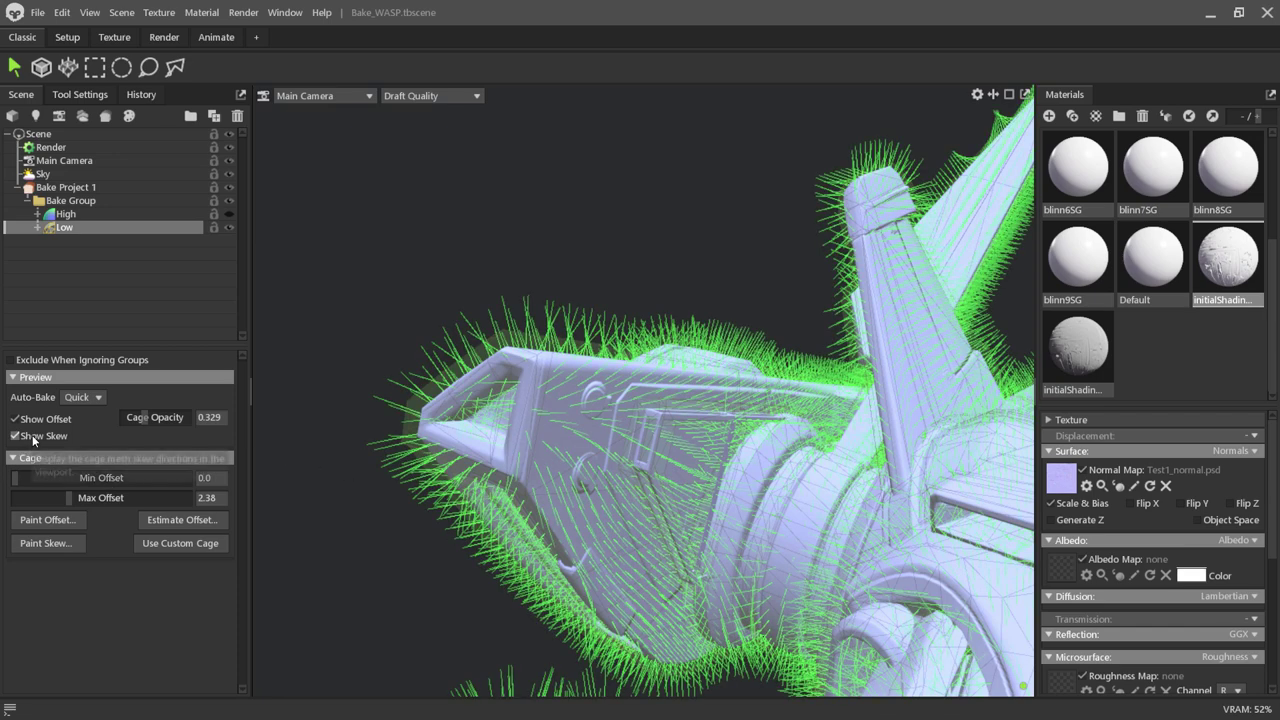
pyautogui.click(29, 421)
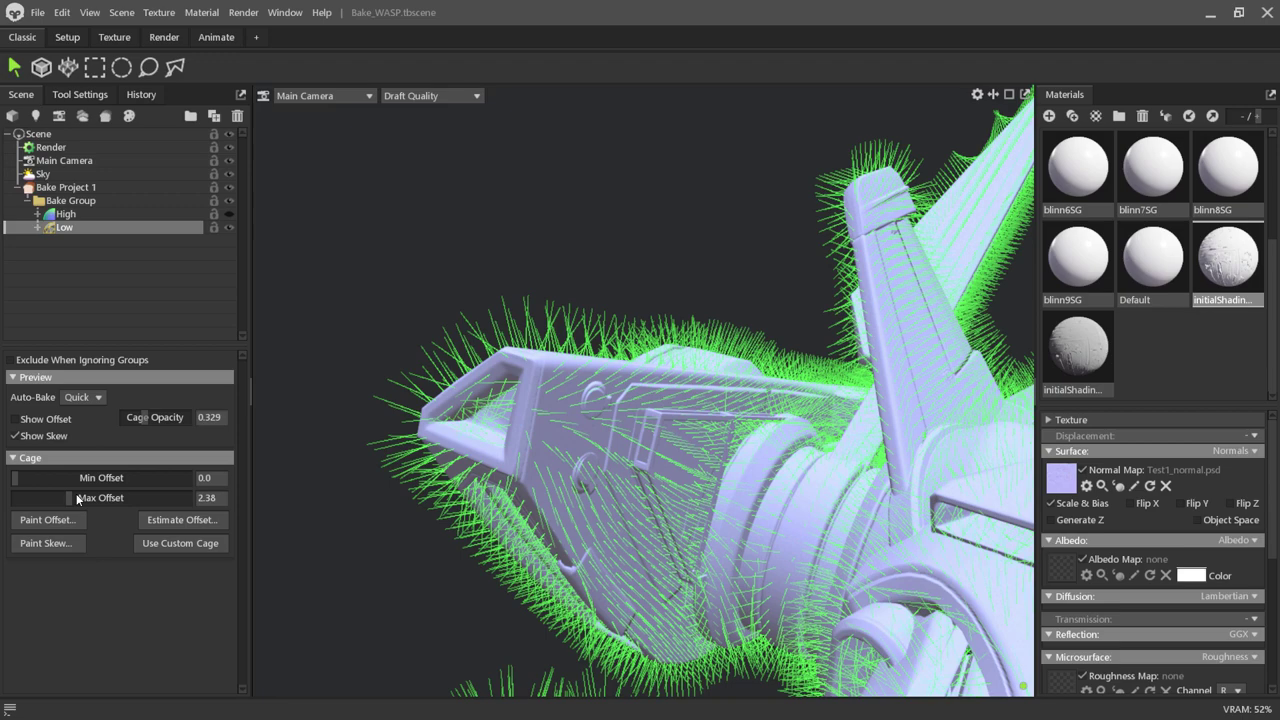
pyautogui.click(66, 547)
# Shrink the brush and paint grey over the cylindrical part on the ship's side.
pyautogui.moveTo(573, 107); pyautogui.dragTo(1020, 115)
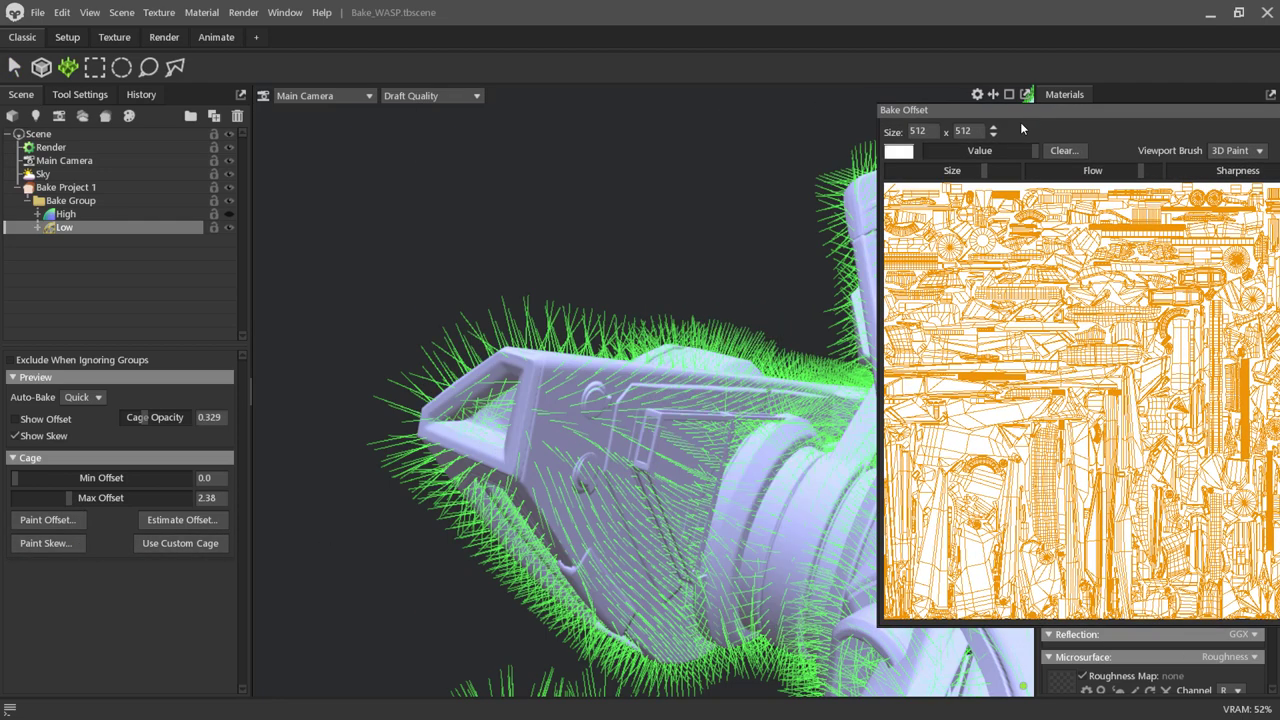
pyautogui.moveTo(700, 330)
pyautogui.mouseDown()
pyautogui.moveTo(590, 407)
pyautogui.moveTo(588, 394)
pyautogui.mouseUp()
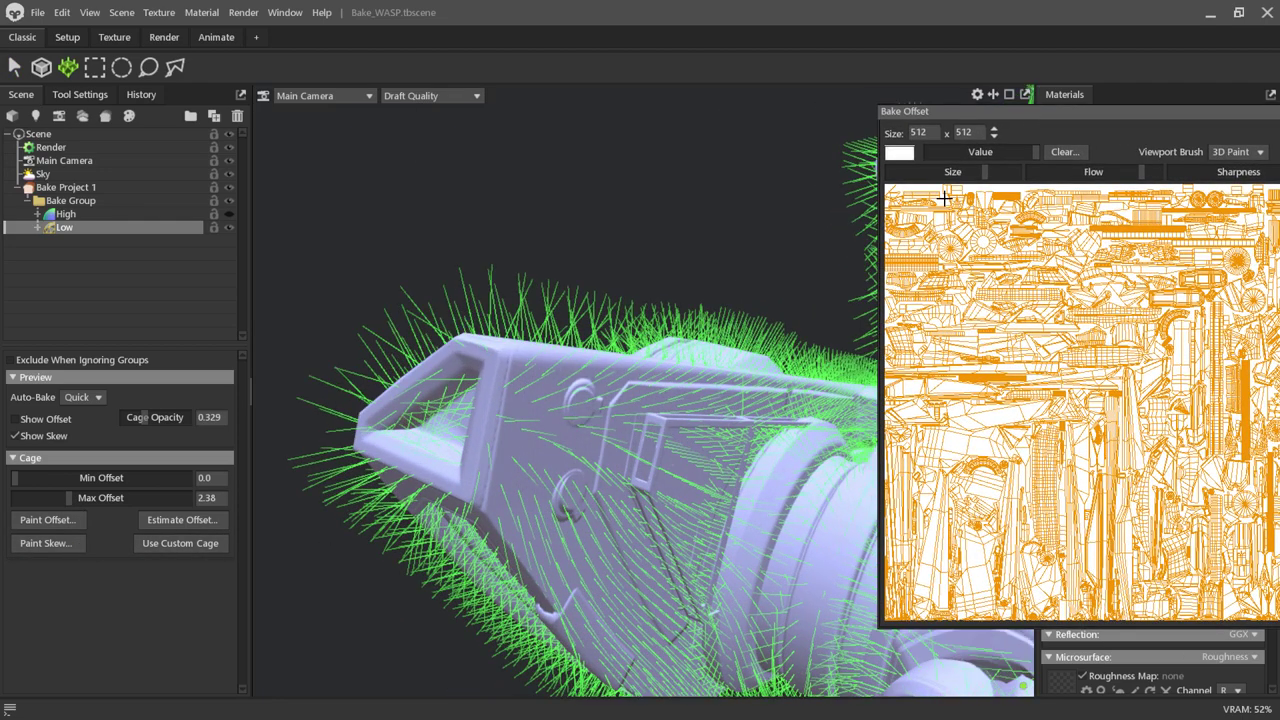
pyautogui.moveTo(985, 172); pyautogui.dragTo(932, 172)
pyautogui.click(584, 397)
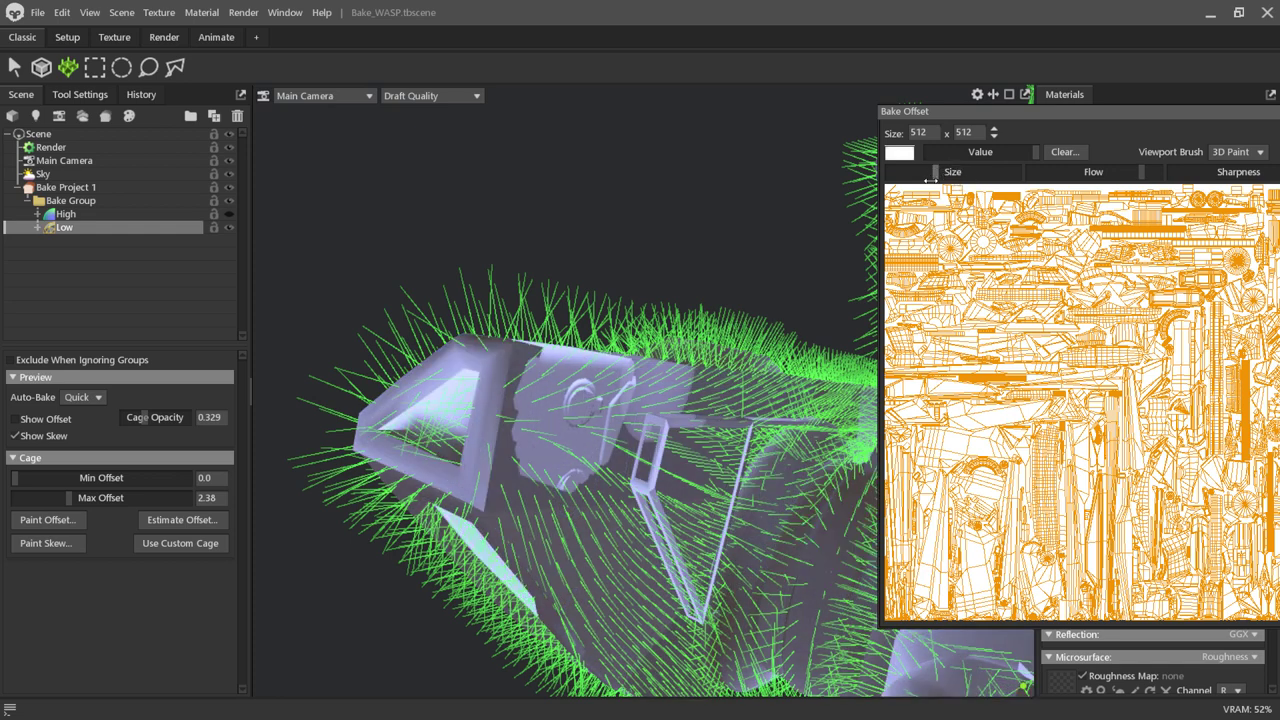
pyautogui.moveTo(606, 403)
pyautogui.mouseDown()
pyautogui.moveTo(590, 505)
pyautogui.moveTo(570, 440)
pyautogui.mouseUp()
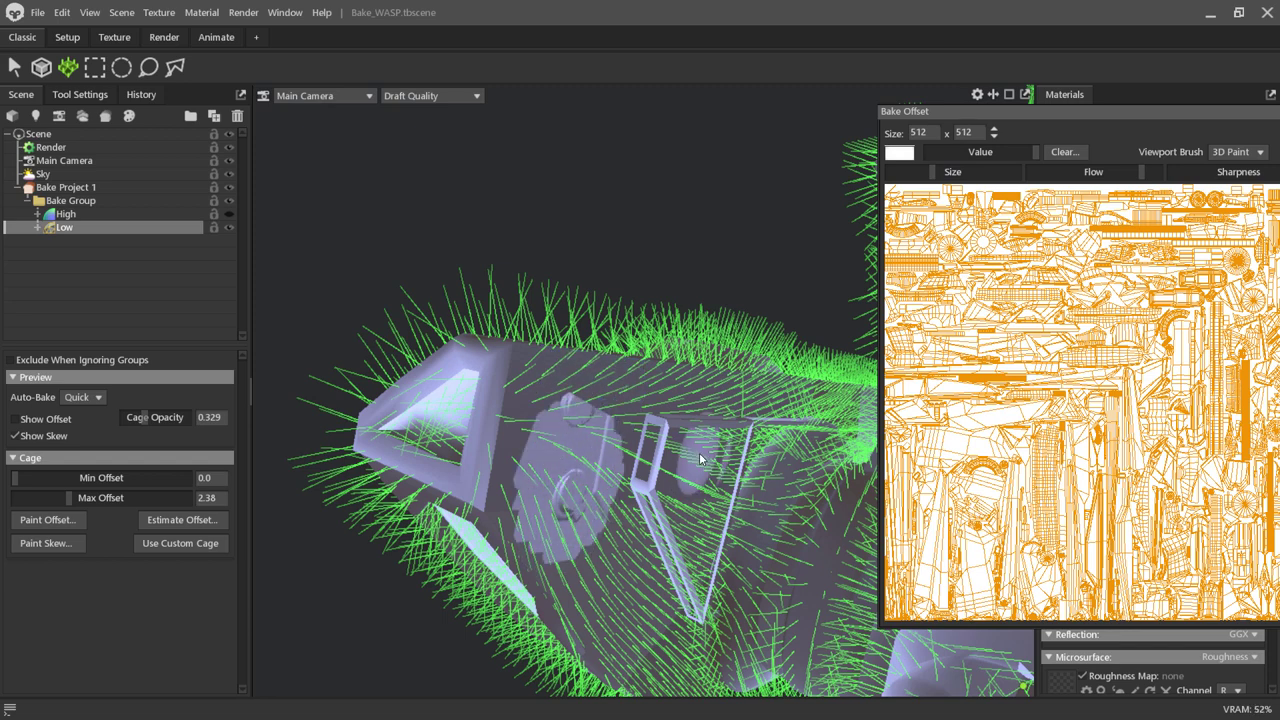
pyautogui.moveTo(993, 155); pyautogui.dragTo(940, 152)
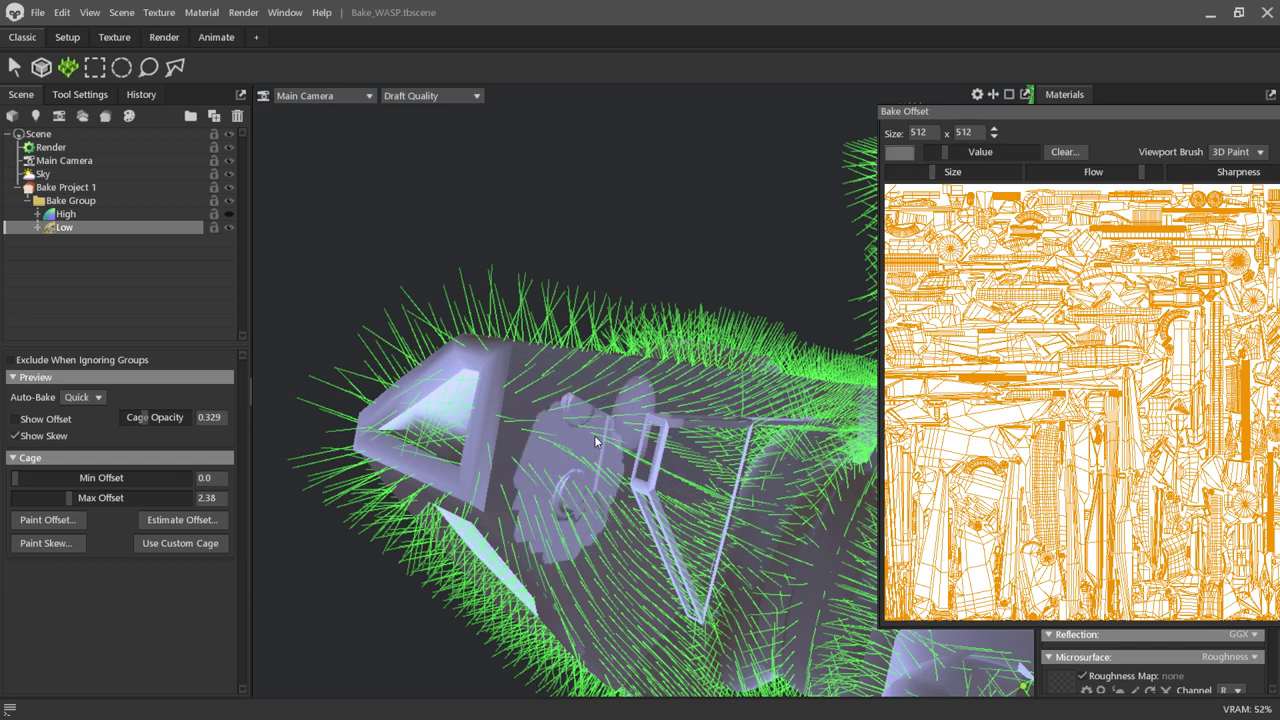
pyautogui.moveTo(560, 460); pyautogui.dragTo(585, 580)
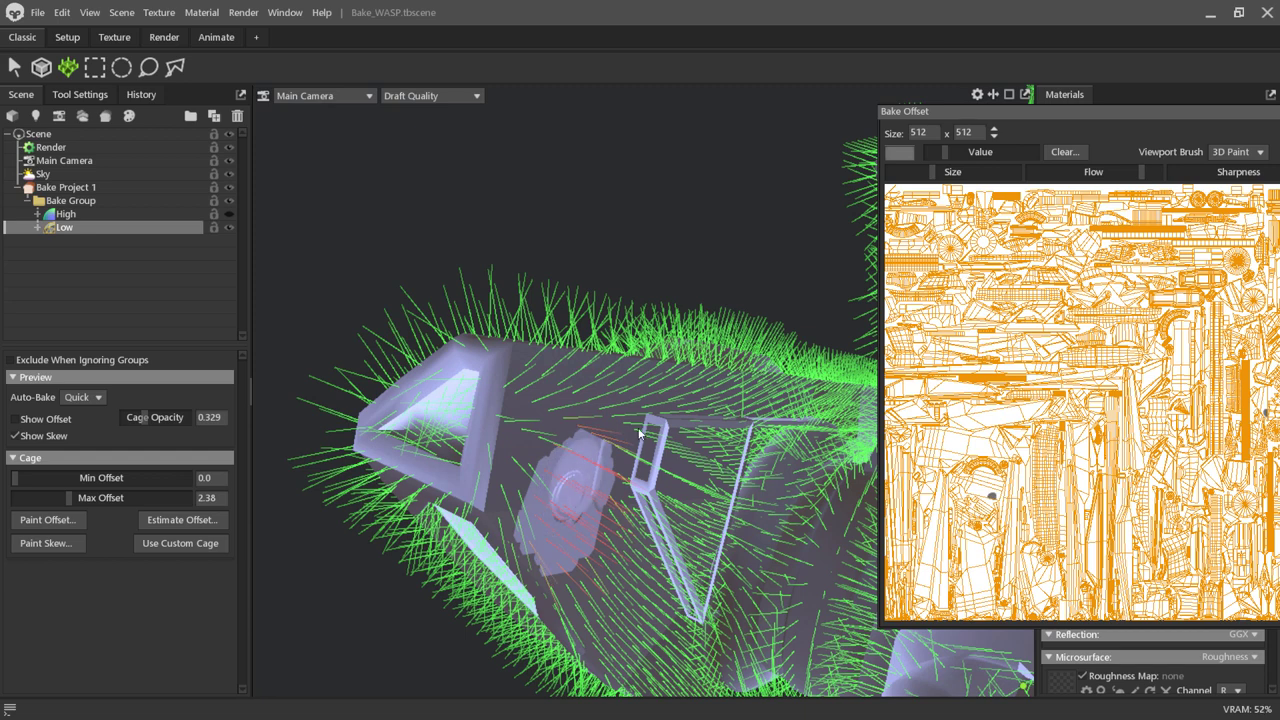
pyautogui.moveTo(575, 480); pyautogui.dragTo(610, 425)
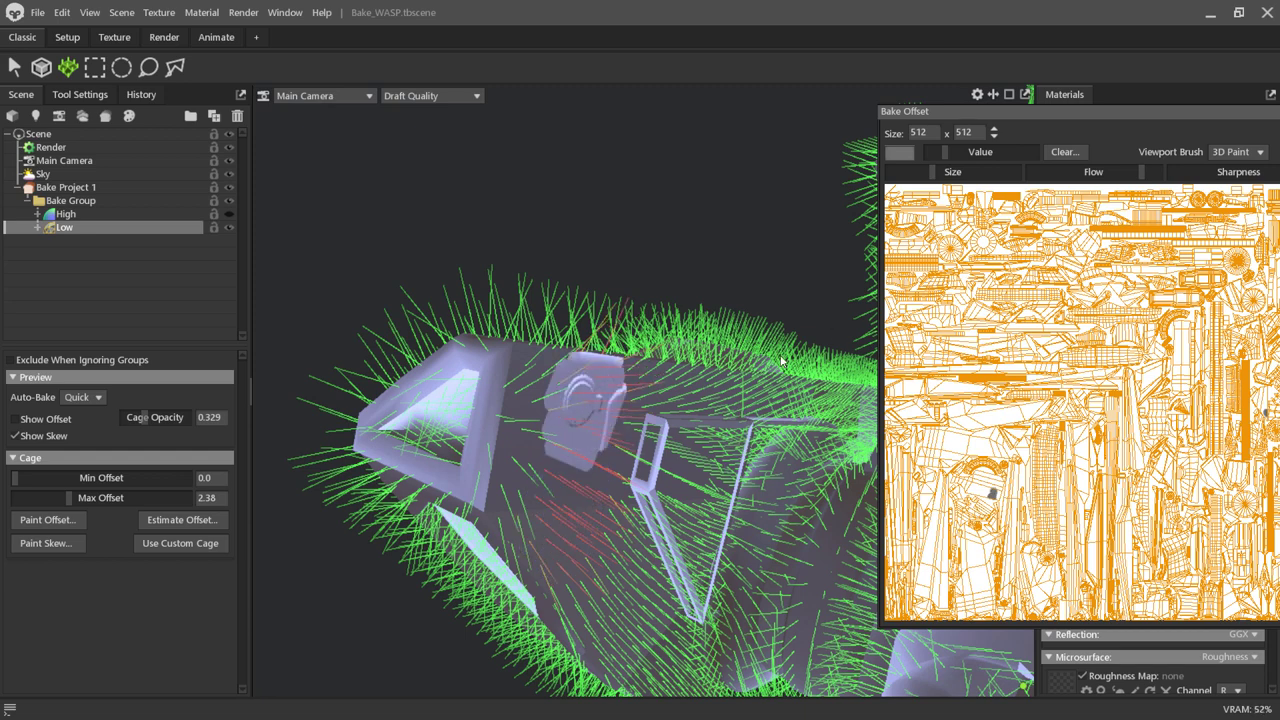
# Set the paint value to black and paint over the round bolt and area below it.
pyautogui.moveTo(929, 151); pyautogui.dragTo(926, 151)
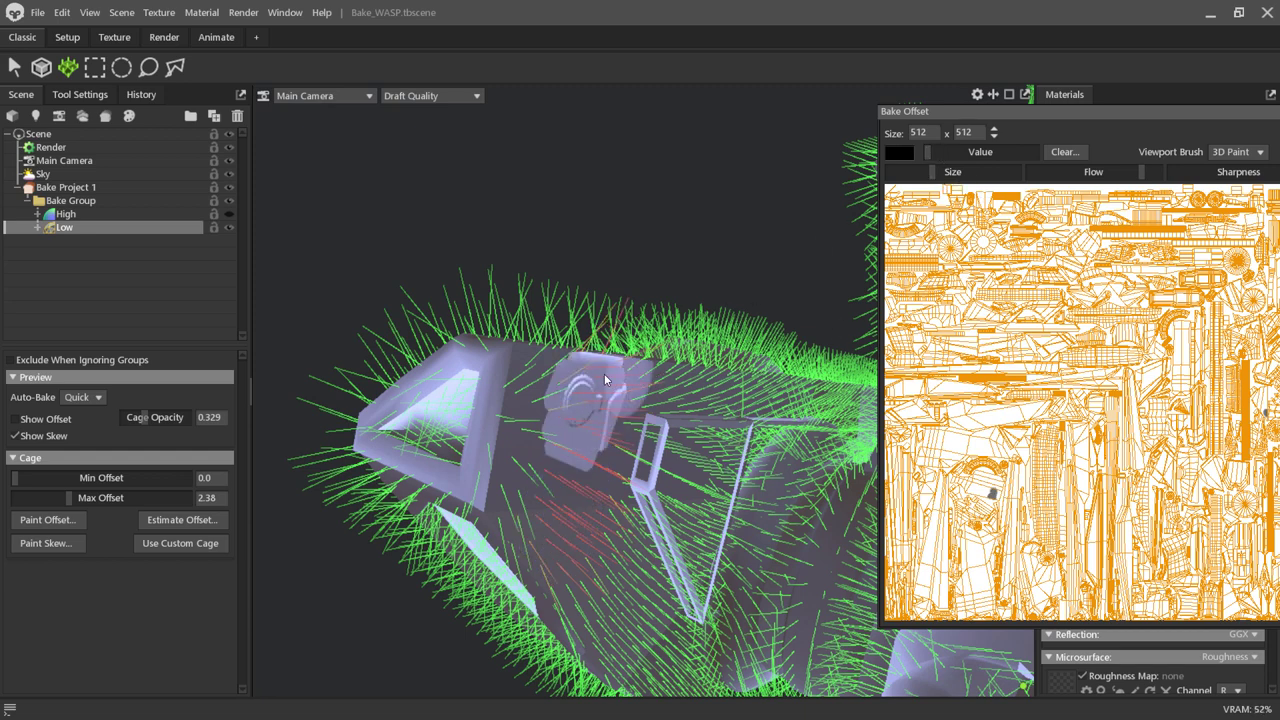
pyautogui.moveTo(604, 373); pyautogui.dragTo(615, 428)
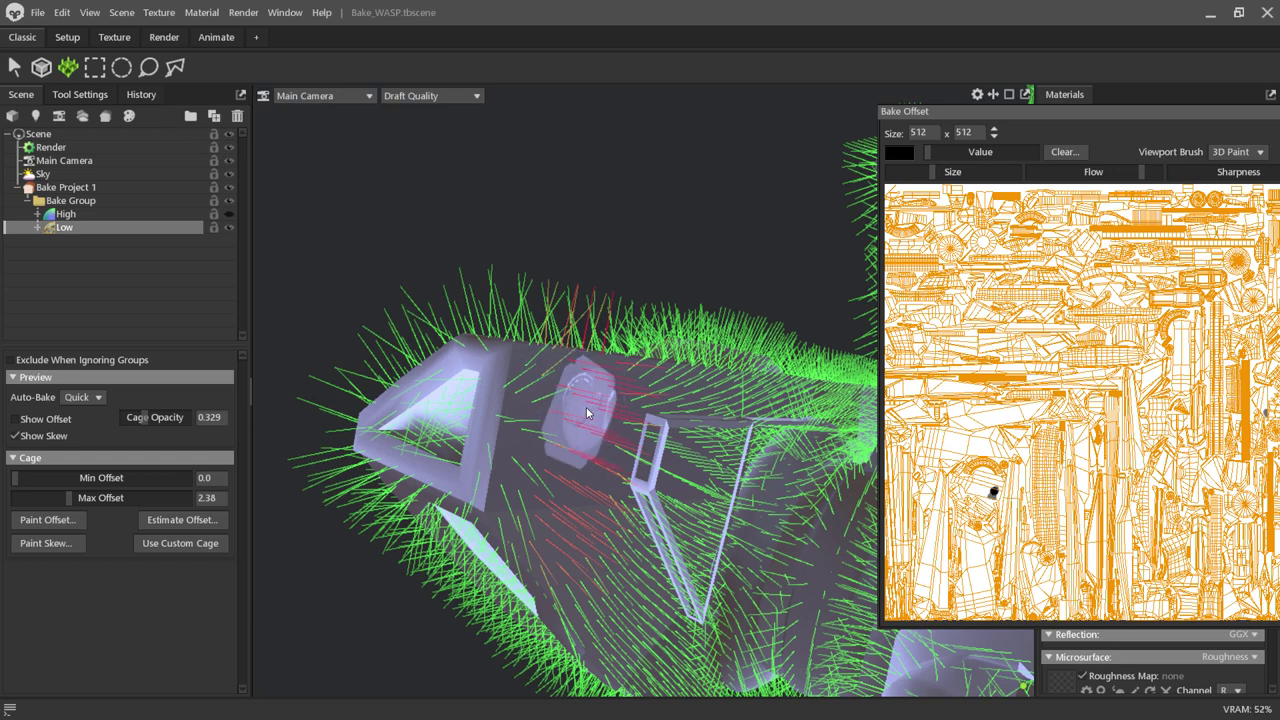
pyautogui.moveTo(615, 428)
pyautogui.mouseDown()
pyautogui.moveTo(561, 501)
pyautogui.moveTo(657, 484)
pyautogui.mouseUp()
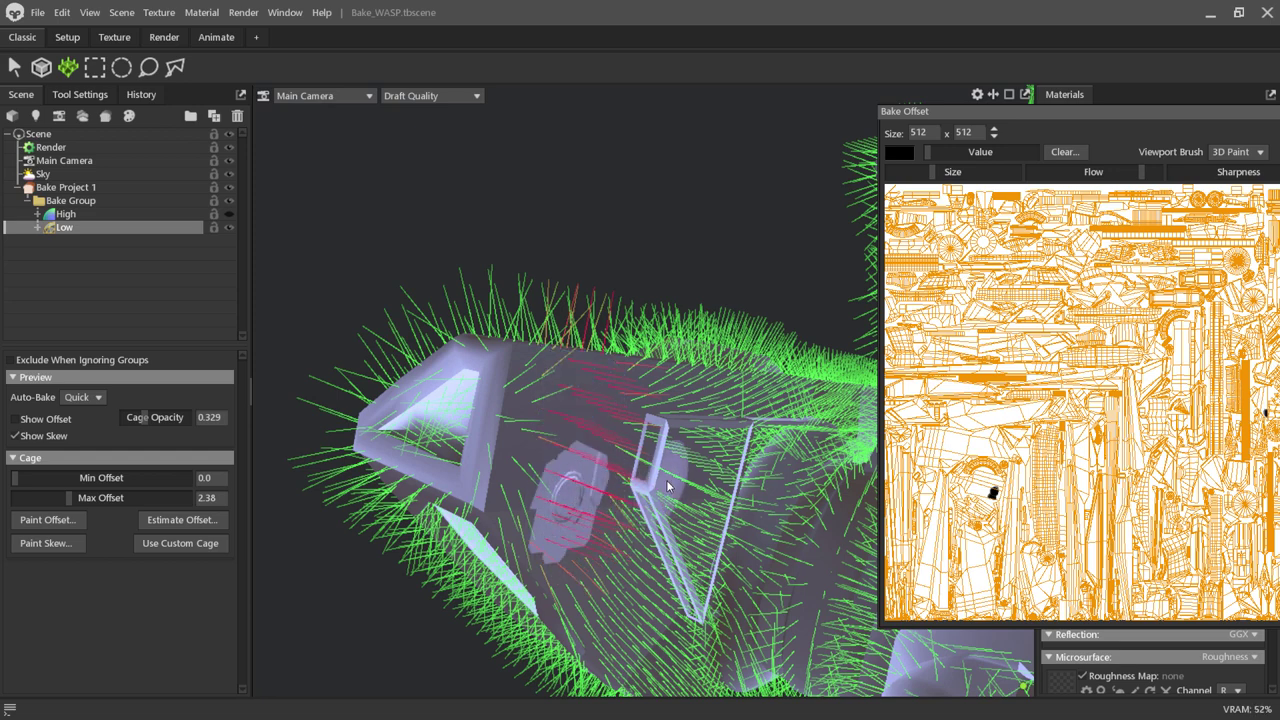
pyautogui.moveTo(587, 405); pyautogui.dragTo(578, 404)
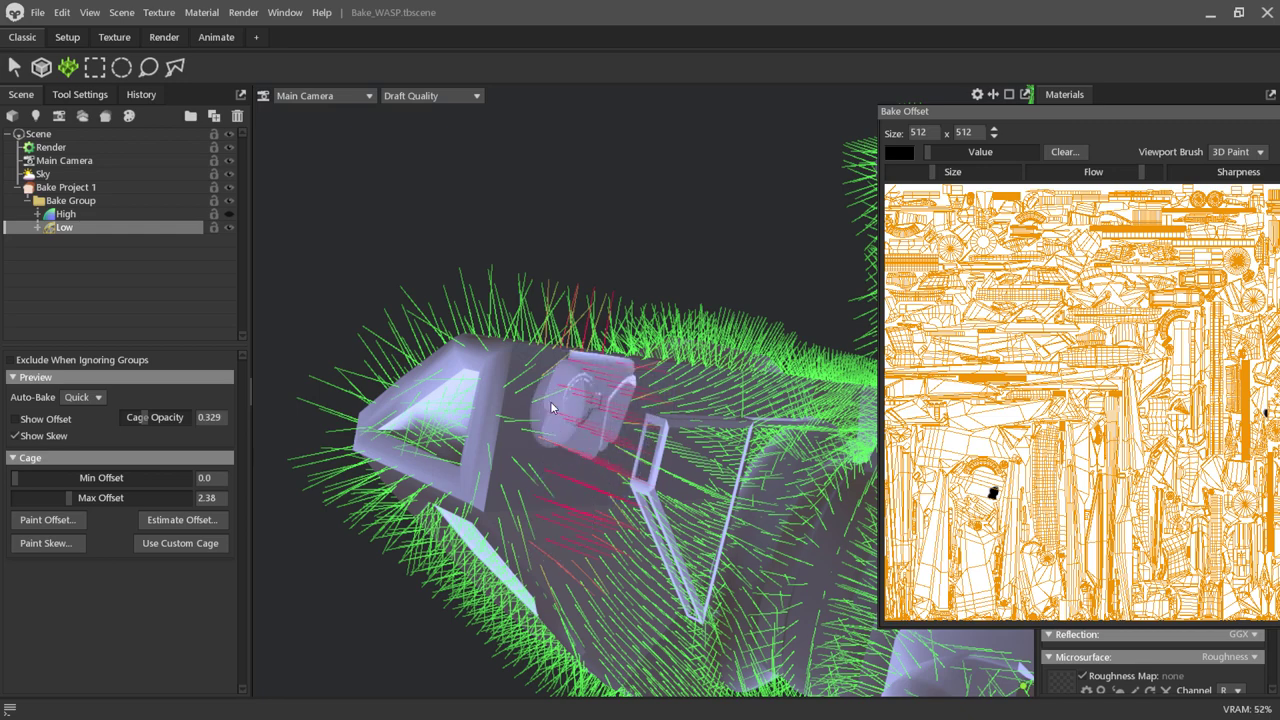
pyautogui.moveTo(583, 398)
pyautogui.keyDown('alt'); pyautogui.mouseDown()
pyautogui.moveTo(457, 415)
pyautogui.moveTo(723, 460)
pyautogui.moveTo(565, 587)
pyautogui.moveTo(643, 570)
pyautogui.moveTo(580, 443)
pyautogui.moveTo(482, 551)
pyautogui.moveTo(445, 538)
pyautogui.moveTo(609, 457)
pyautogui.moveTo(618, 465)
pyautogui.moveTo(580, 494)
pyautogui.moveTo(646, 514)
pyautogui.moveTo(576, 558)
pyautogui.moveTo(688, 550)
pyautogui.mouseUp(); pyautogui.keyUp('alt')
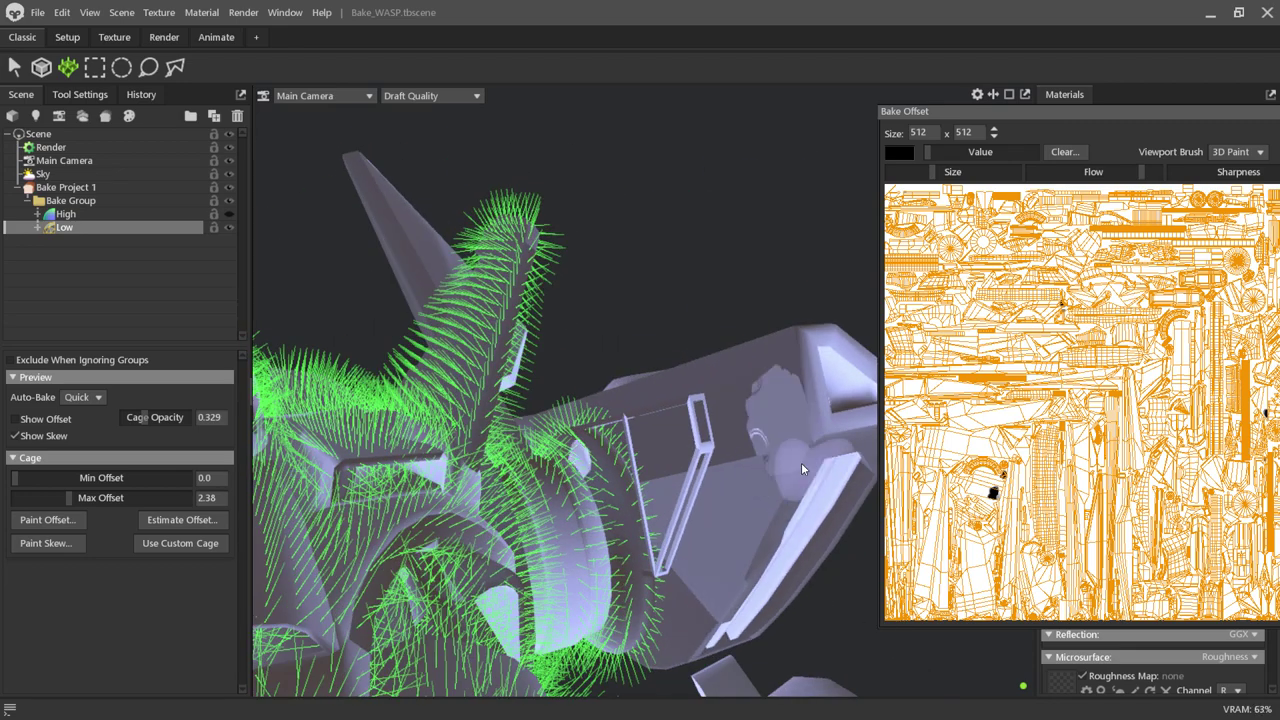
pyautogui.keyDown('alt'); pyautogui.moveTo(766, 434); pyautogui.dragTo(776, 467); pyautogui.keyUp('alt')
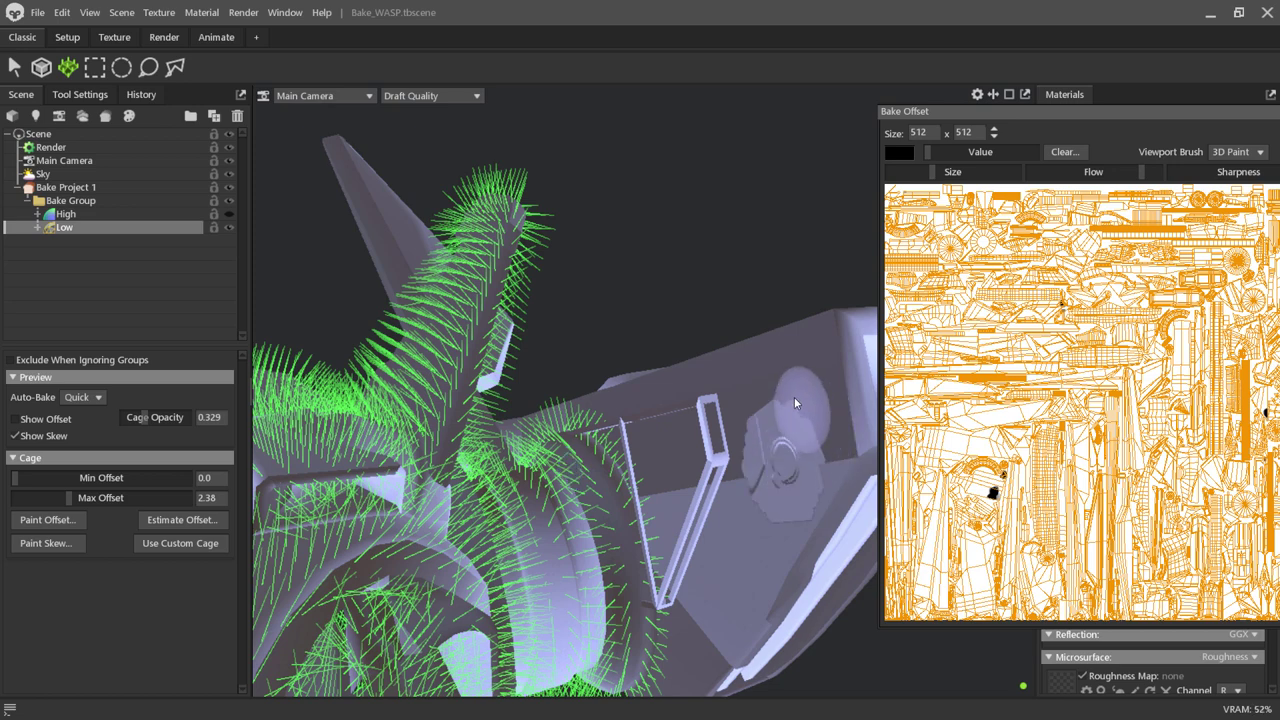
pyautogui.moveTo(776, 388); pyautogui.dragTo(808, 390)
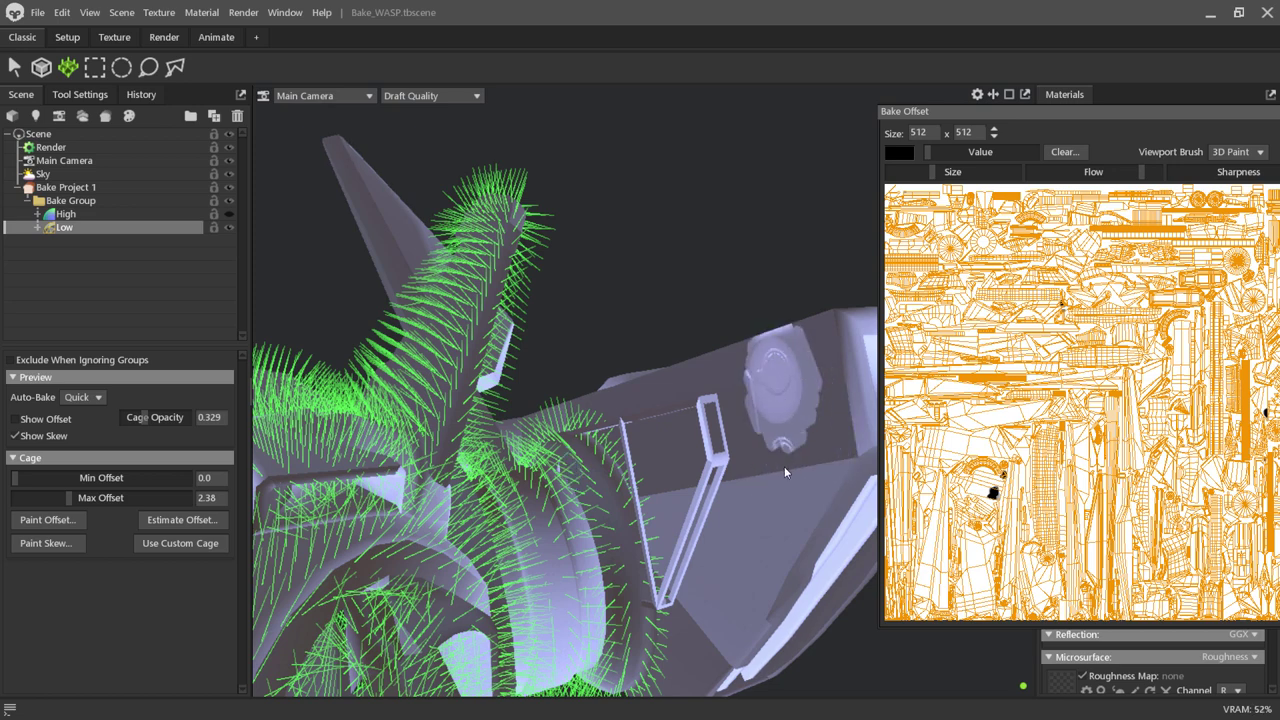
pyautogui.moveTo(1176, 114); pyautogui.dragTo(960, 145)
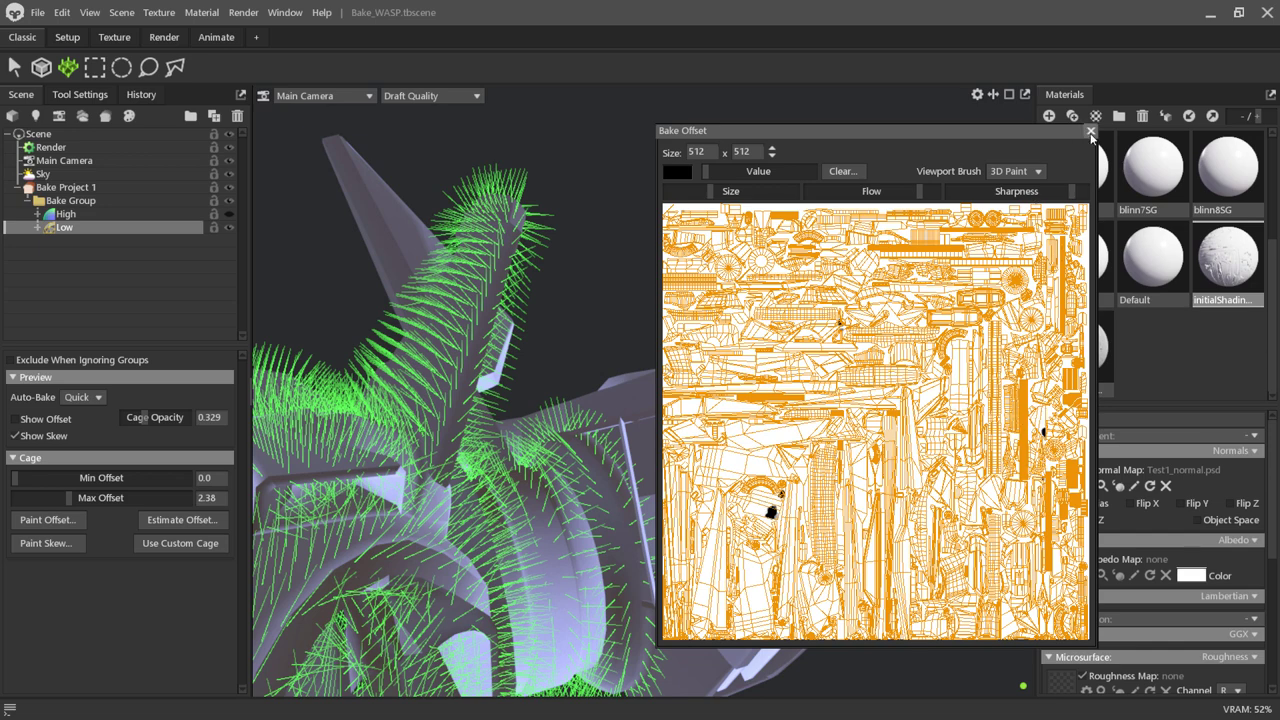
# Close the cage painting window and rebake Bake Project 1.
pyautogui.click(1091, 131)
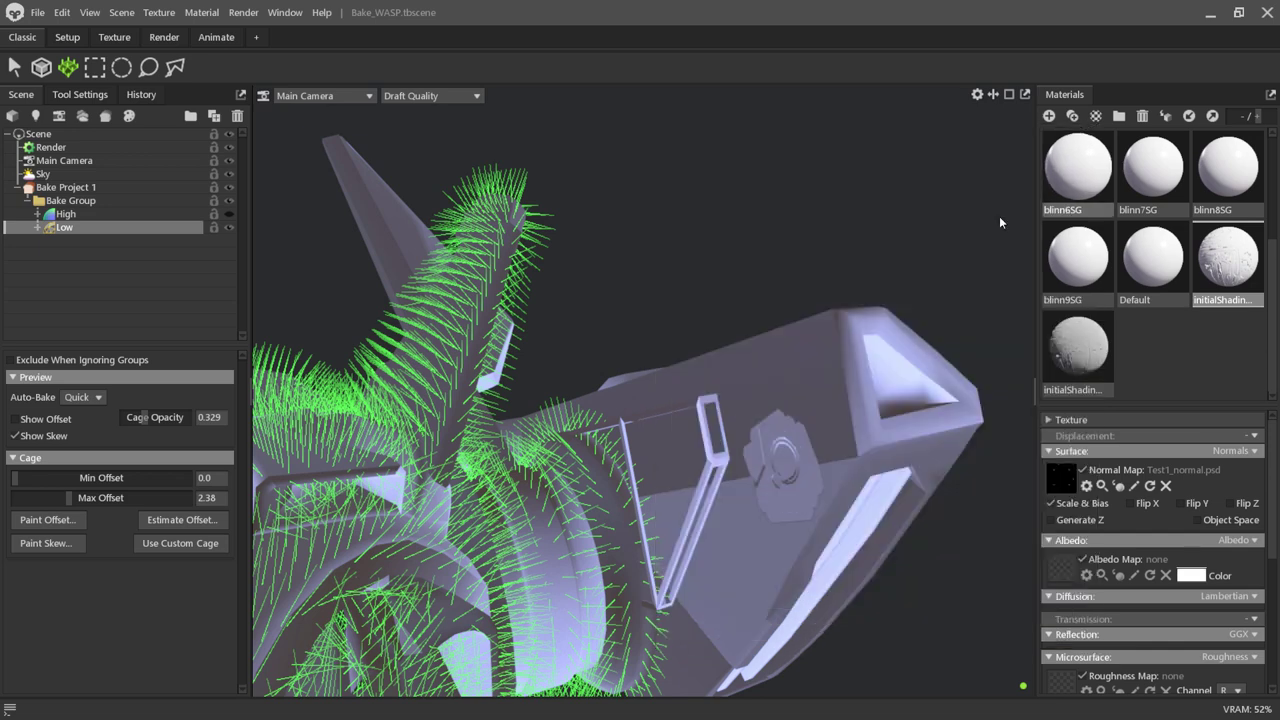
pyautogui.click(67, 201)
pyautogui.click(62, 187)
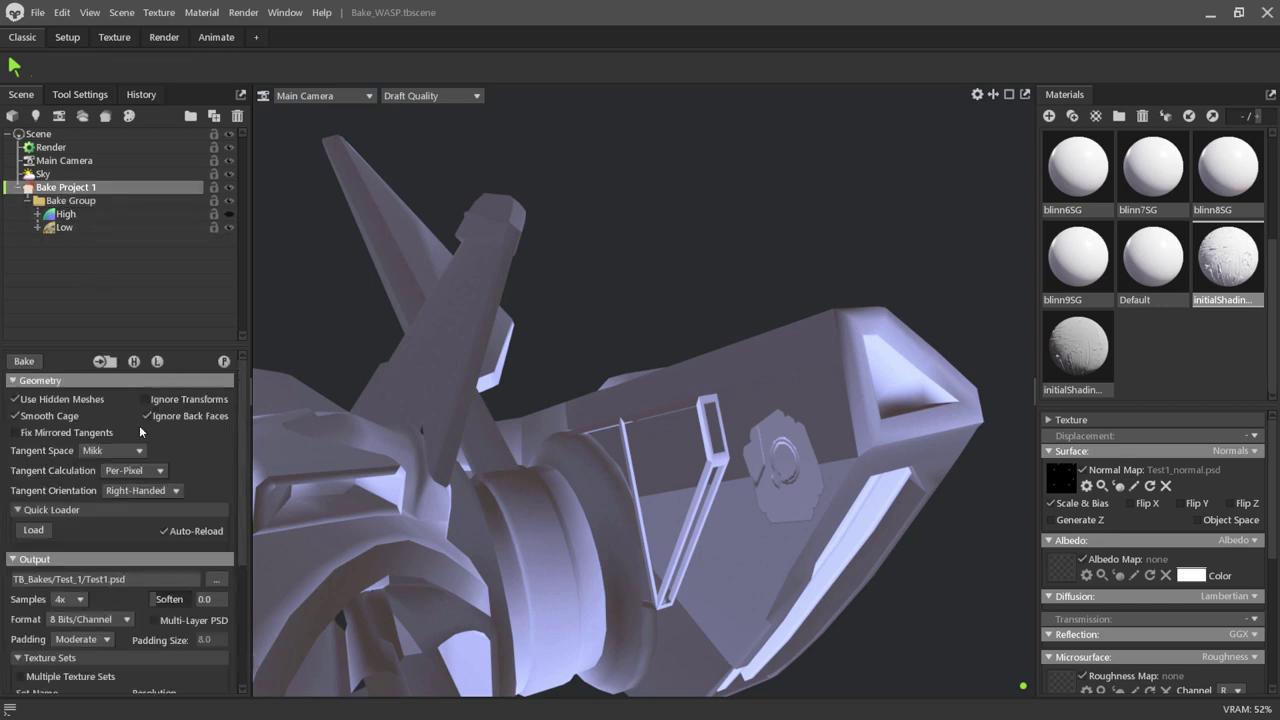
pyautogui.click(37, 367)
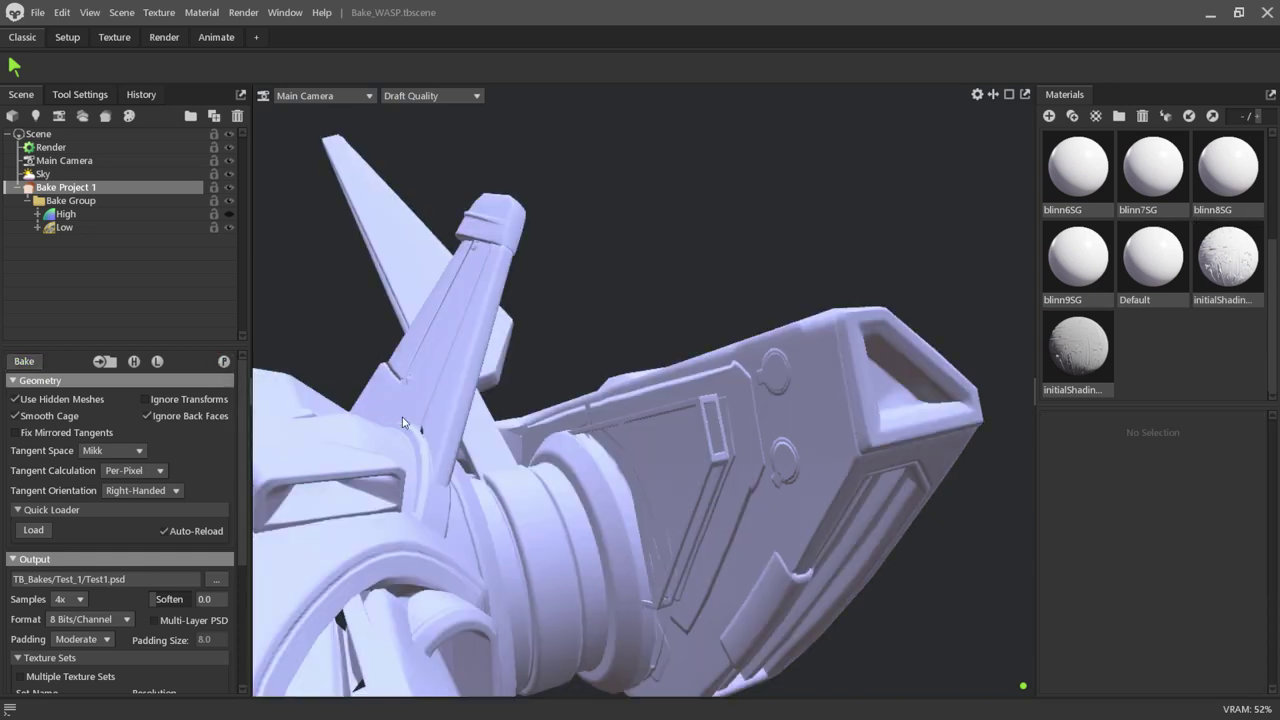
# Inspect the rebaked ship around the fin and scroll to the bake Output settings.
pyautogui.moveTo(746, 446)
pyautogui.mouseDown()
pyautogui.moveTo(774, 474)
pyautogui.moveTo(616, 515)
pyautogui.moveTo(785, 511)
pyautogui.moveTo(546, 278)
pyautogui.moveTo(482, 311)
pyautogui.moveTo(508, 280)
pyautogui.mouseUp()
pyautogui.moveTo(657, 325)
pyautogui.mouseDown()
pyautogui.moveTo(493, 555)
pyautogui.moveTo(584, 437)
pyautogui.moveTo(547, 471)
pyautogui.moveTo(459, 495)
pyautogui.moveTo(460, 446)
pyautogui.moveTo(529, 421)
pyautogui.mouseUp()
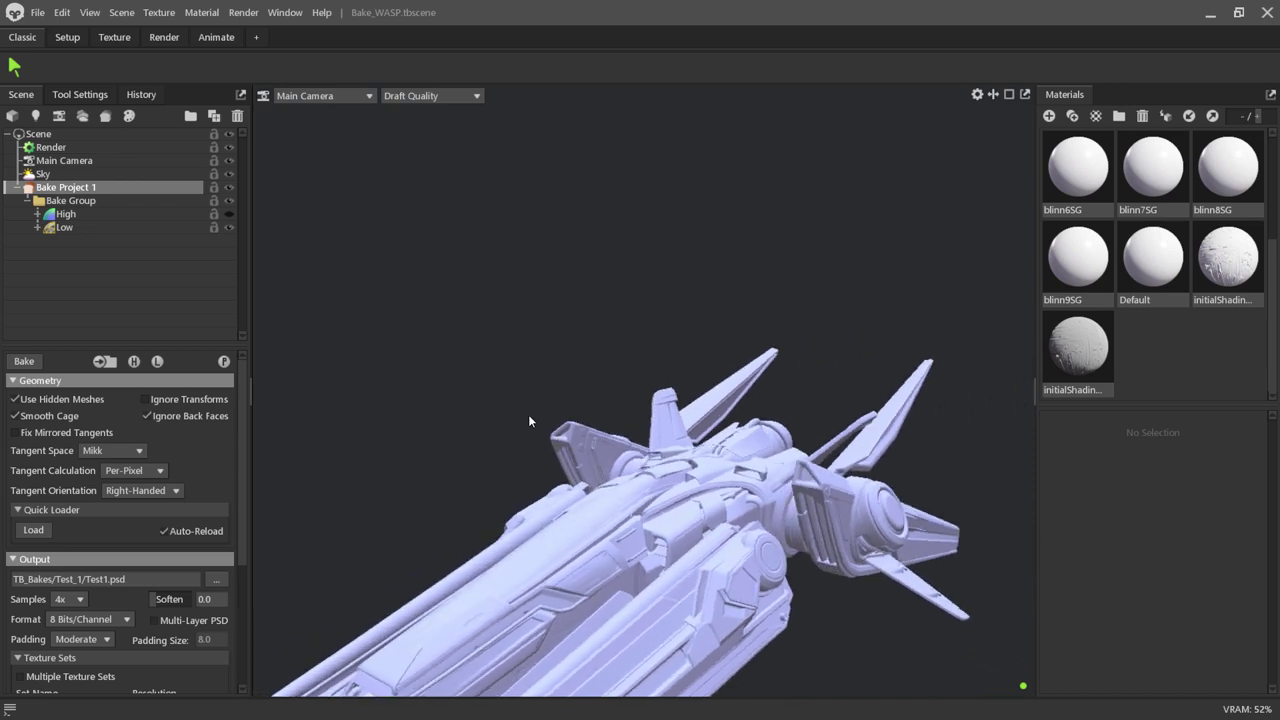
pyautogui.moveTo(240, 479); pyautogui.dragTo(240, 599)
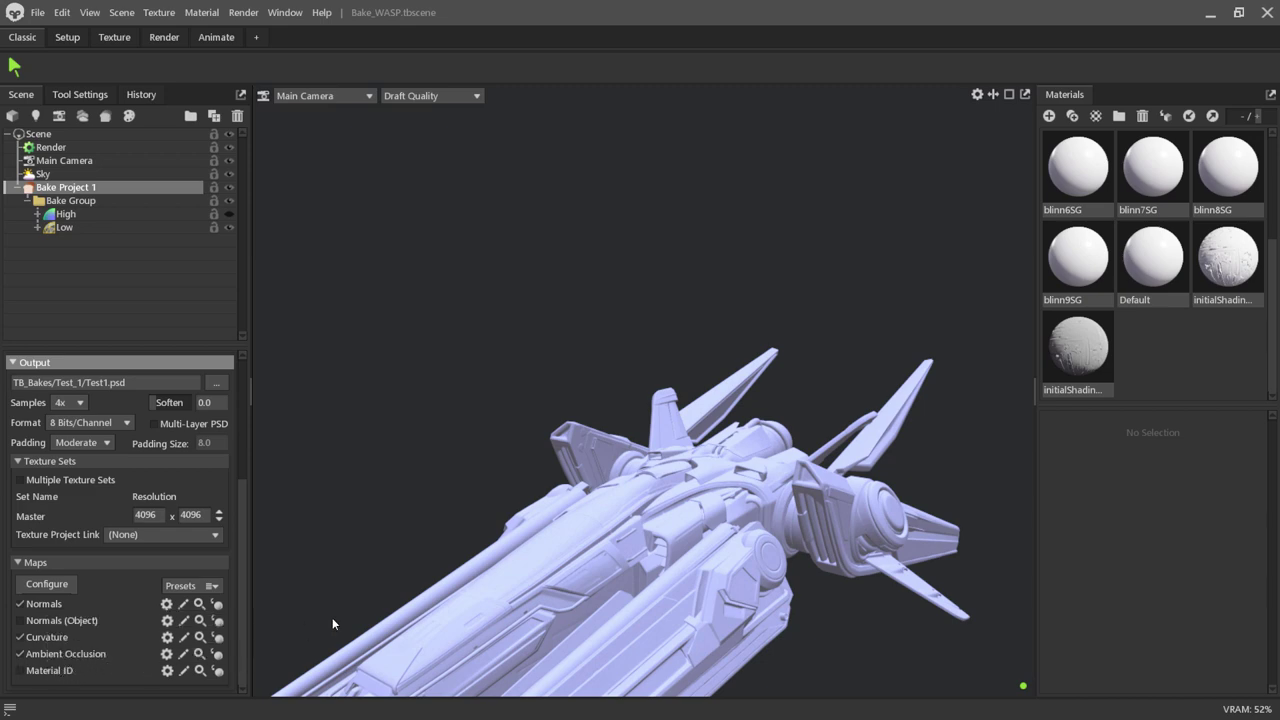
pyautogui.moveTo(720, 636); pyautogui.dragTo(775, 469, button='right')
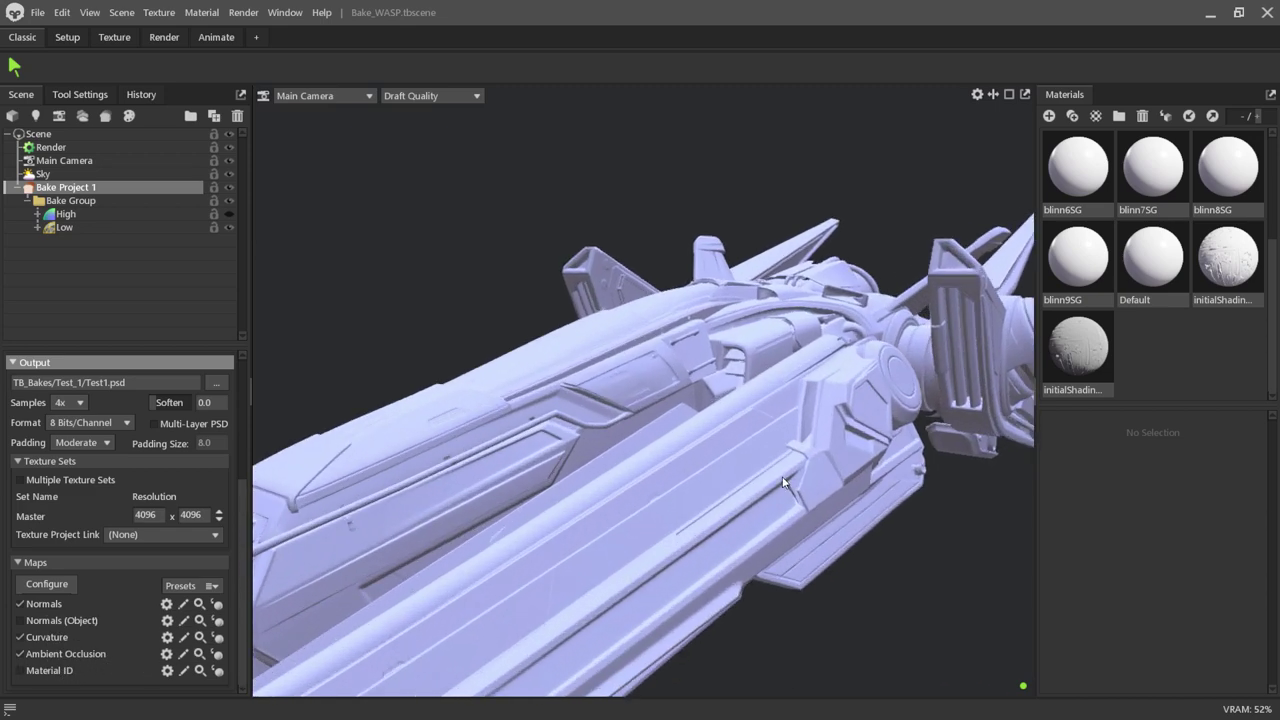
pyautogui.moveTo(763, 631)
pyautogui.mouseDown()
pyautogui.moveTo(652, 657)
pyautogui.moveTo(806, 650)
pyautogui.moveTo(755, 667)
pyautogui.mouseUp()
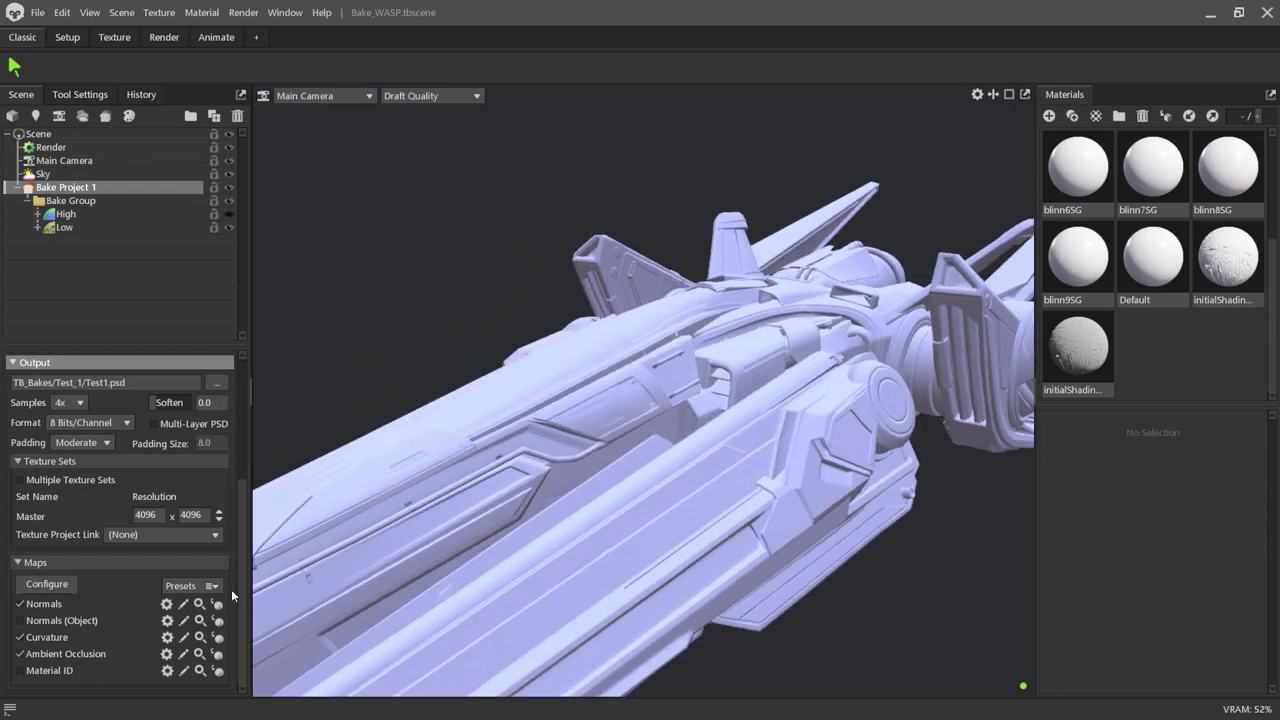
pyautogui.scroll(2, 243, 596)
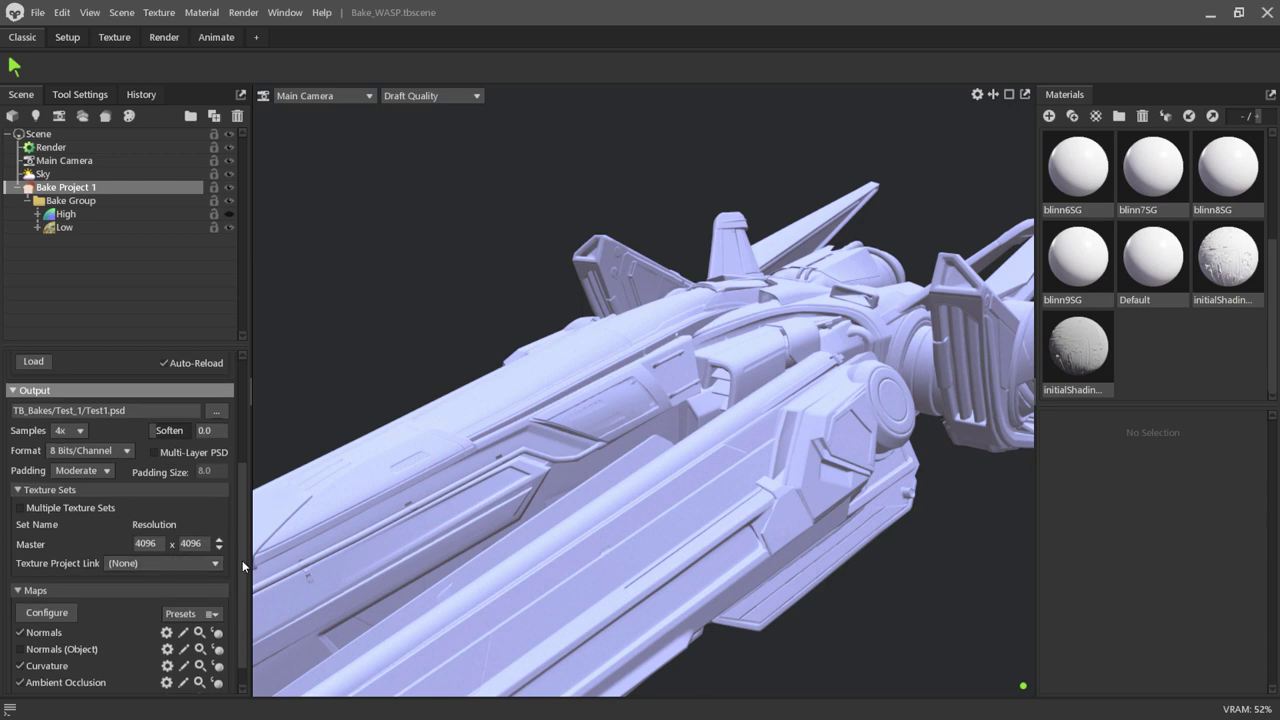
pyautogui.moveTo(243, 566); pyautogui.dragTo(247, 413)
# Set the bake output file to Final.psd in the Bake > TB_Bakes folder.
pyautogui.click(216, 579)
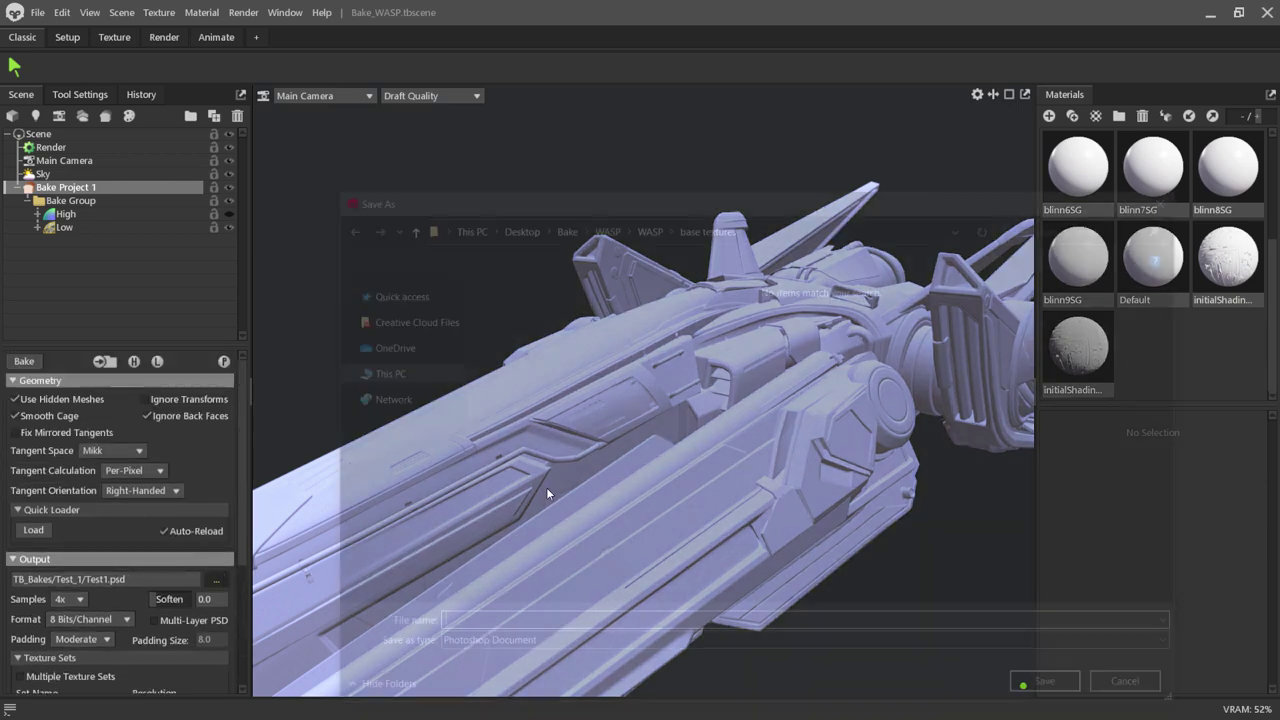
pyautogui.click(640, 224)
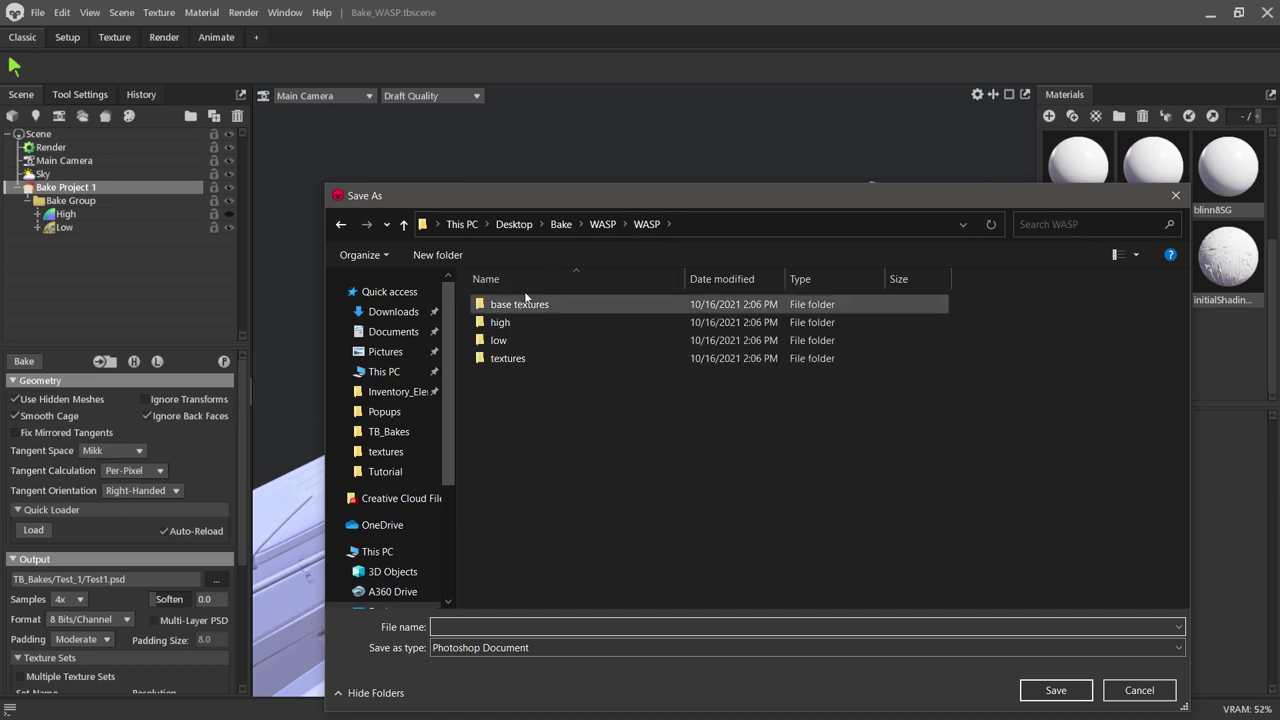
pyautogui.click(561, 224)
pyautogui.doubleClick(518, 305)
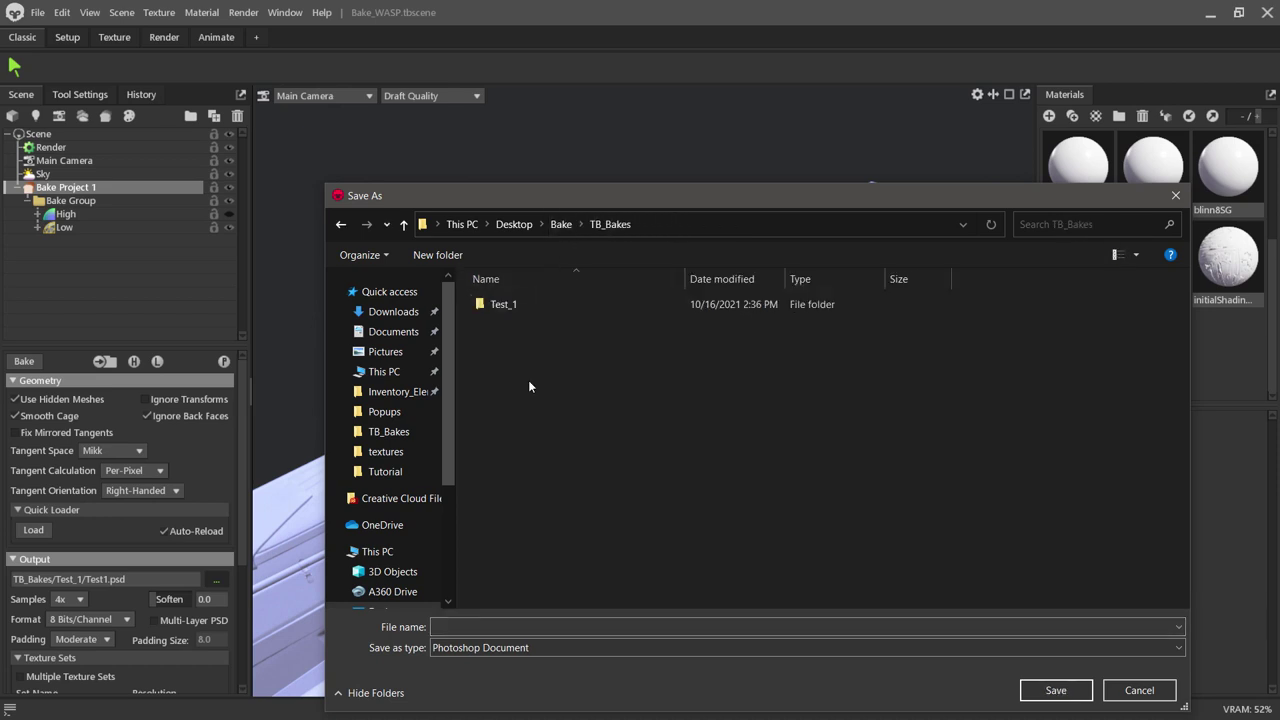
pyautogui.click(591, 630)
pyautogui.write('Final')
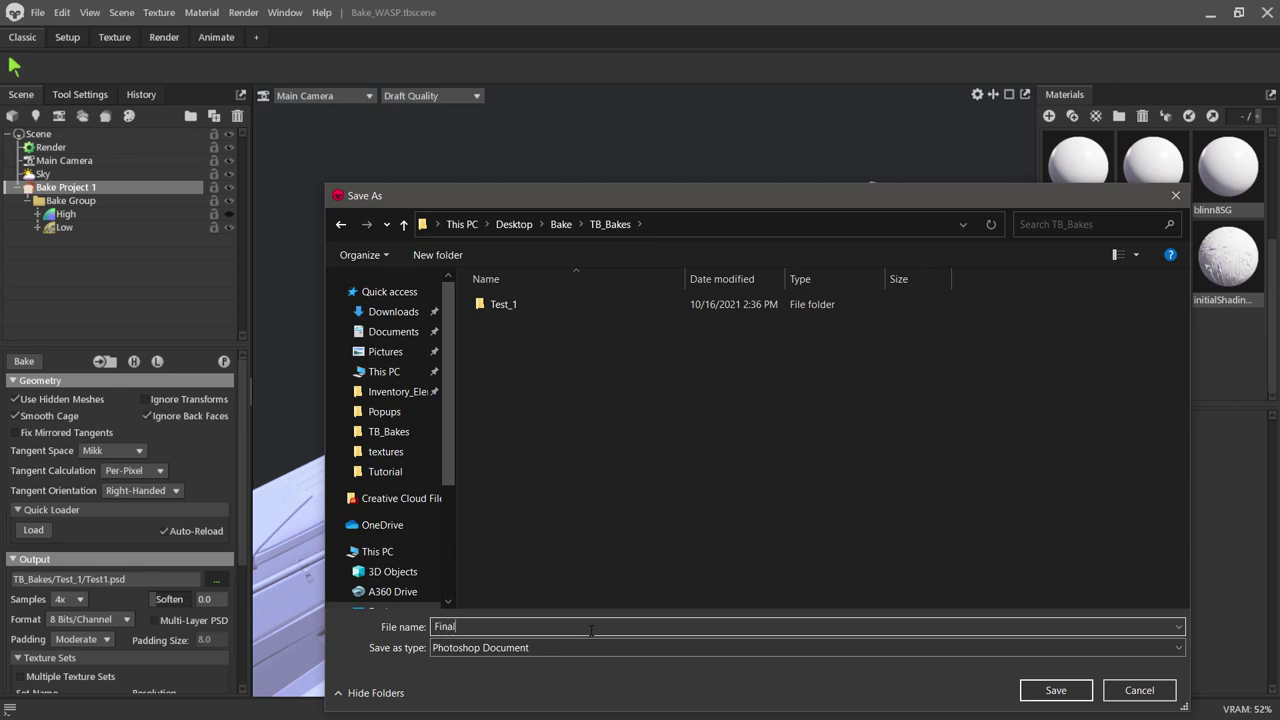
pyautogui.click(1030, 688)
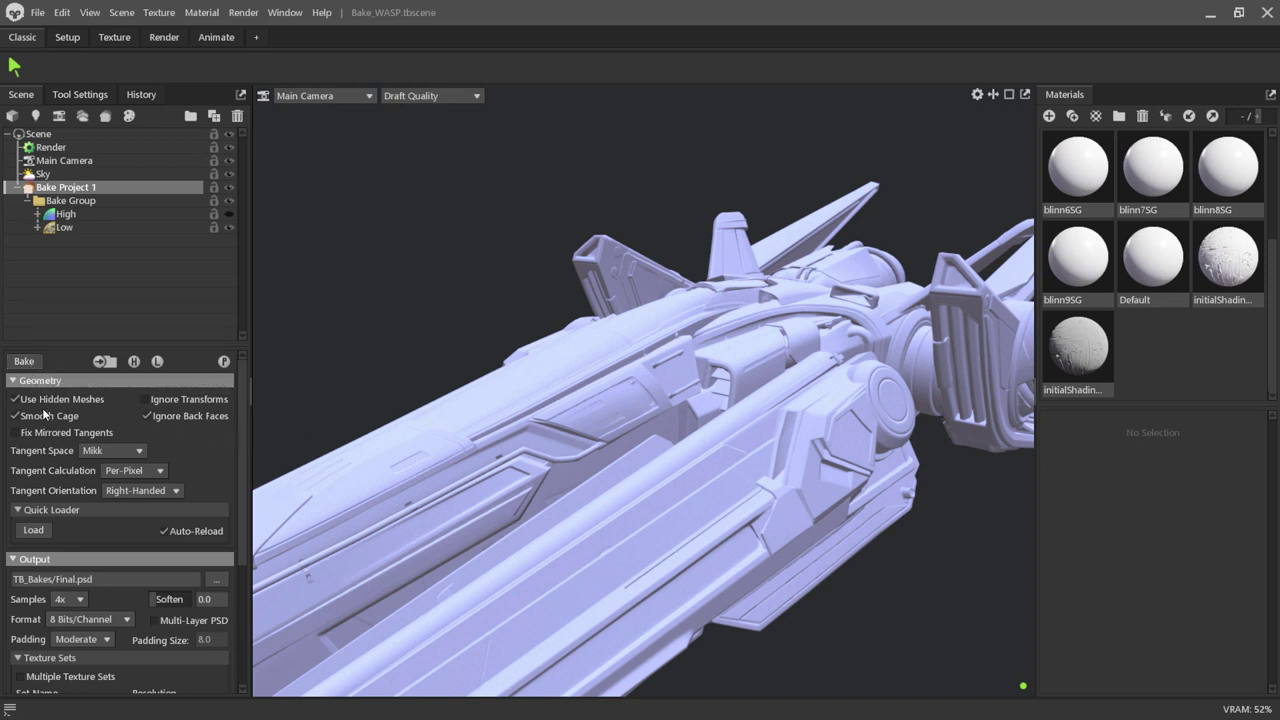
pyautogui.click(18, 362)
pyautogui.hotkey('alt', 'Tab')
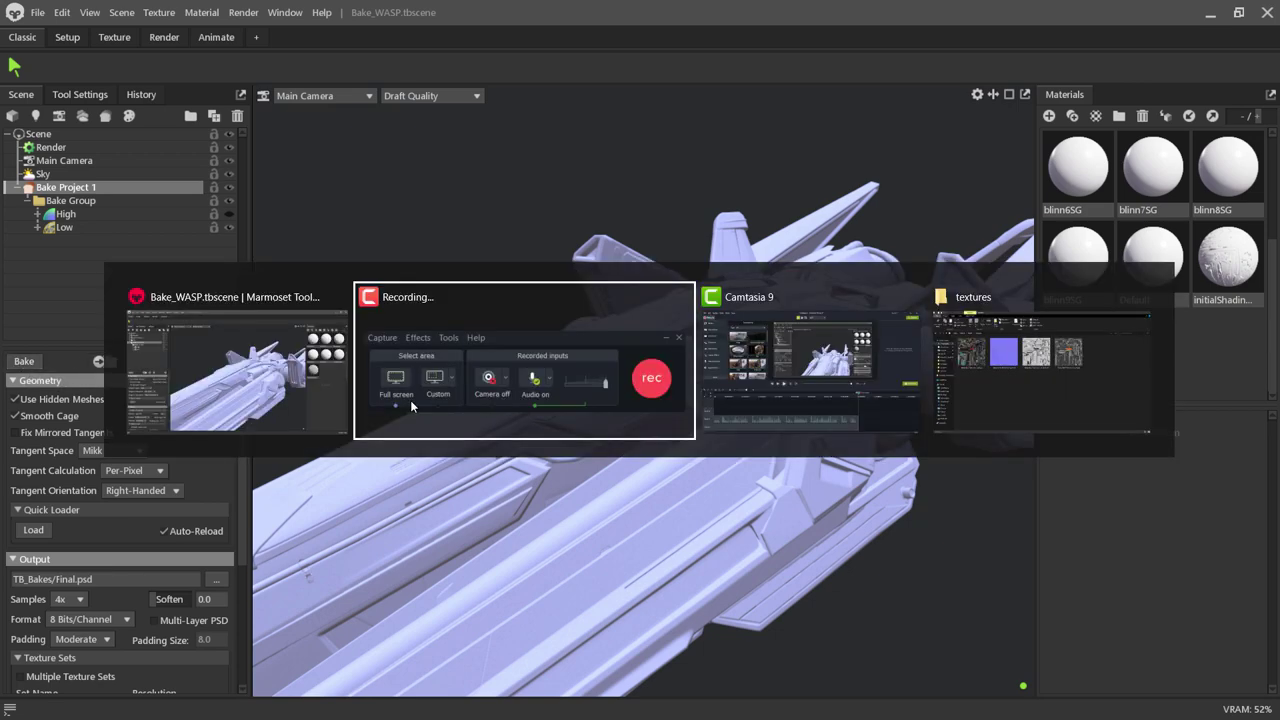
# In File Explorer, find Test1_normal.psd under TB_Bakes > Test_1, then return to Toolbag.
pyautogui.hotkey('alt', 'Tab')
pyautogui.hotkey('alt', 'Tab')
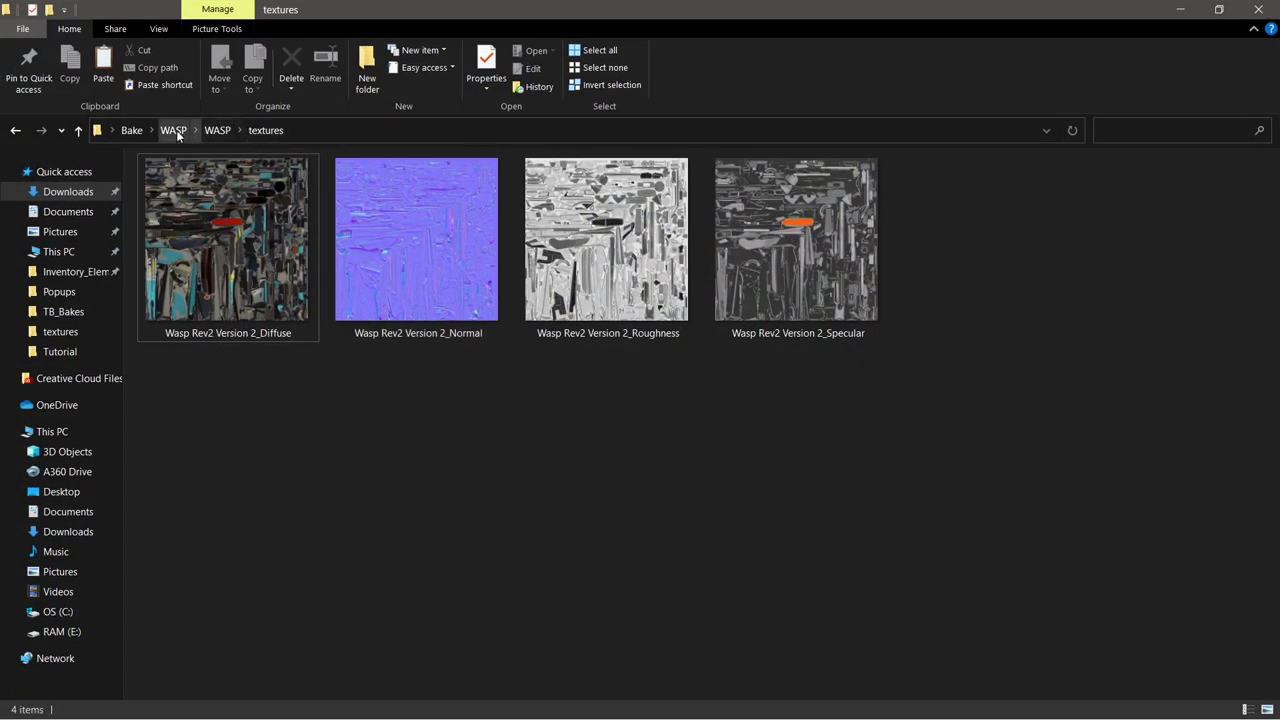
pyautogui.click(172, 130)
pyautogui.click(138, 131)
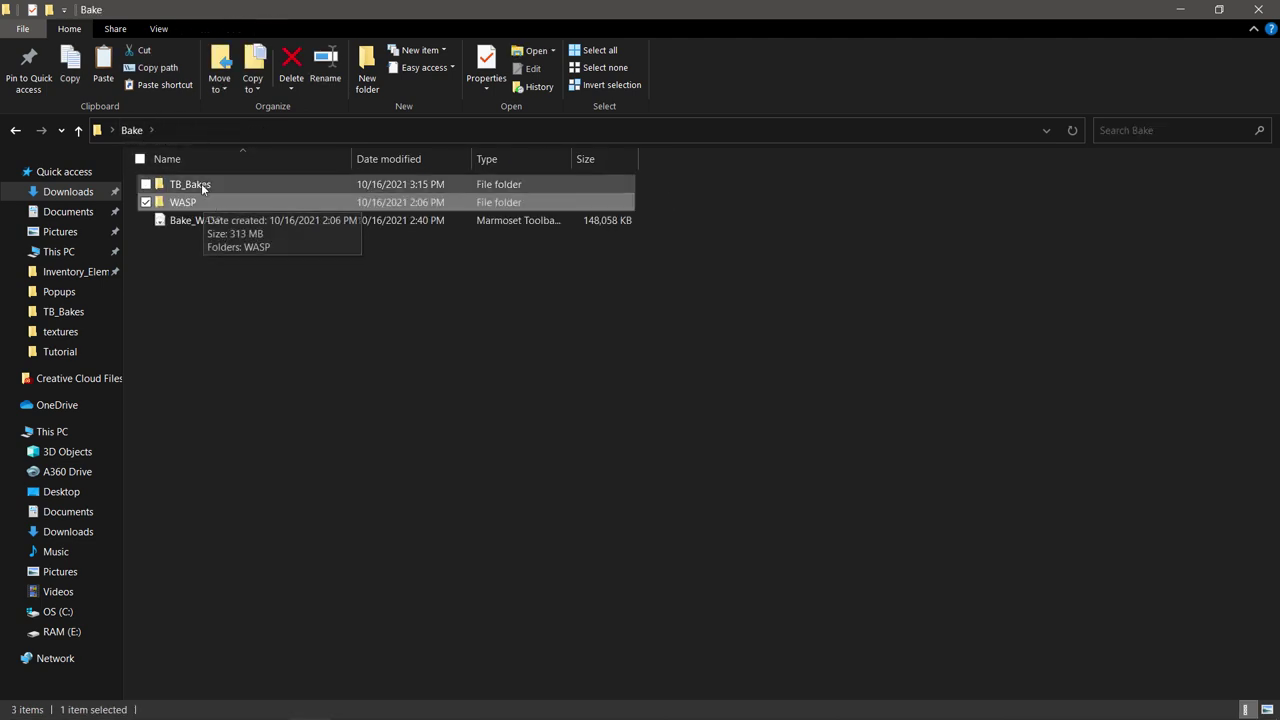
pyautogui.doubleClick(195, 185)
pyautogui.doubleClick(183, 187)
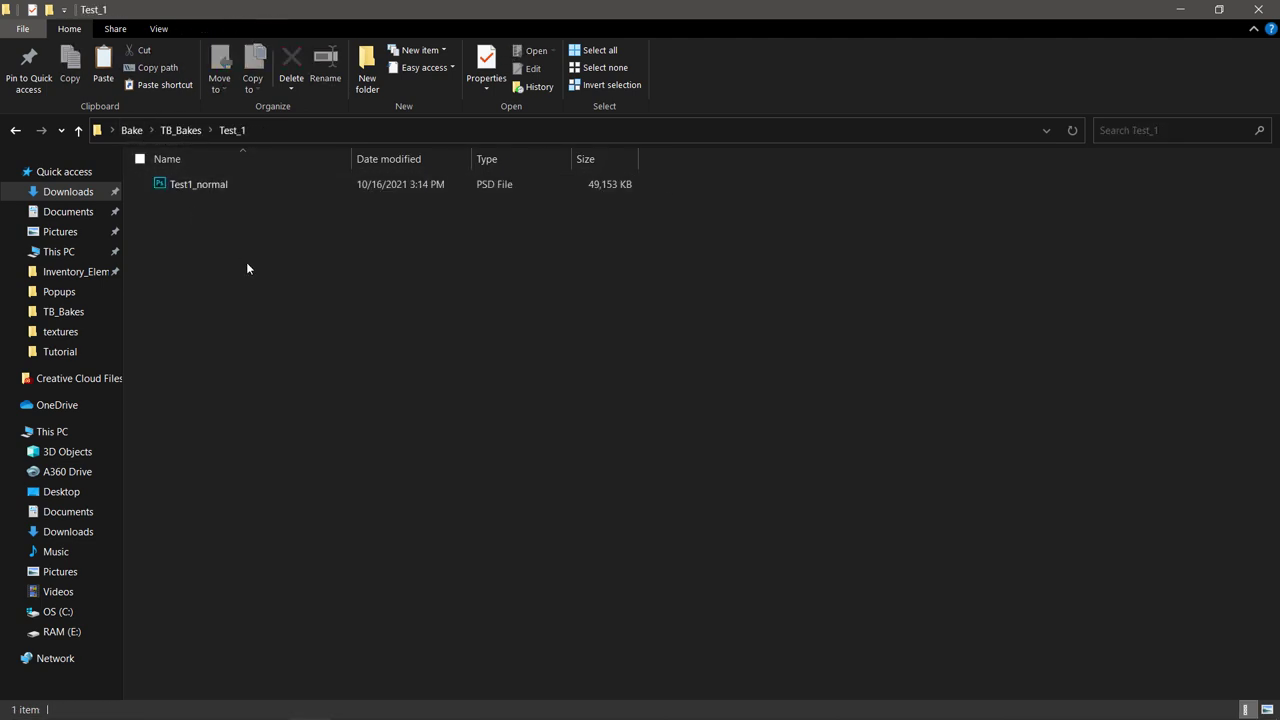
pyautogui.click(189, 189)
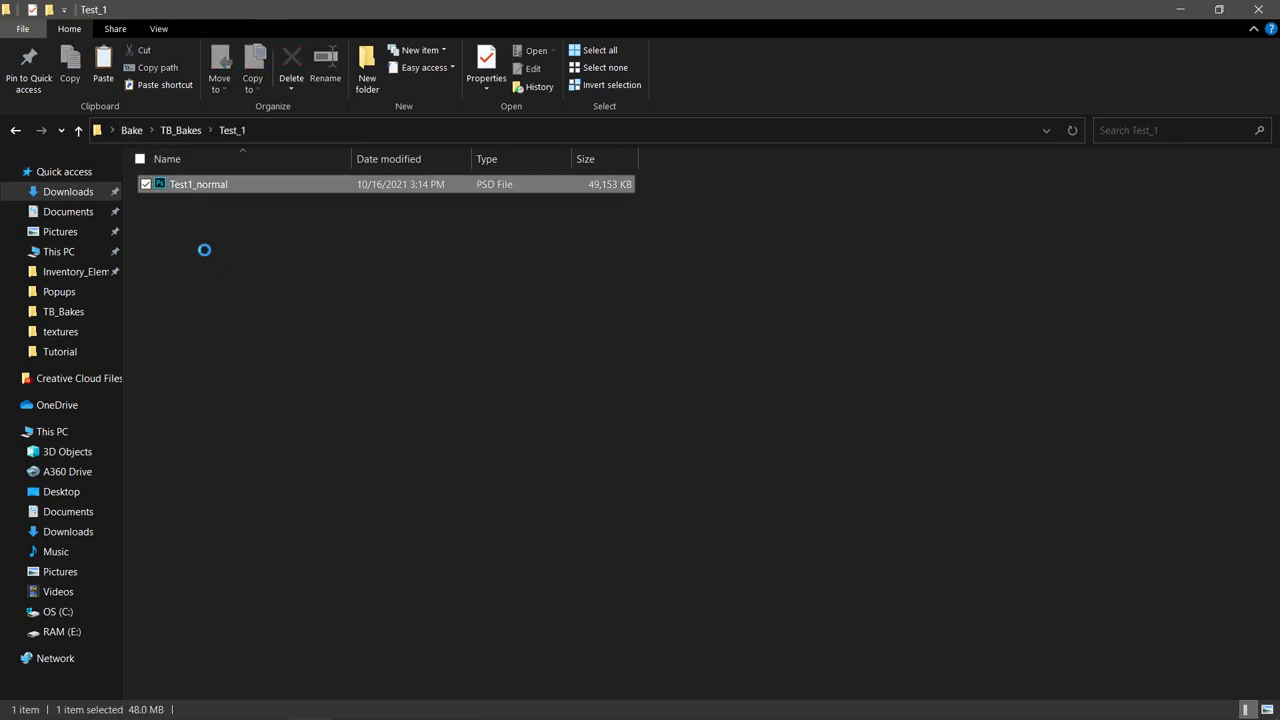
pyautogui.click(188, 130)
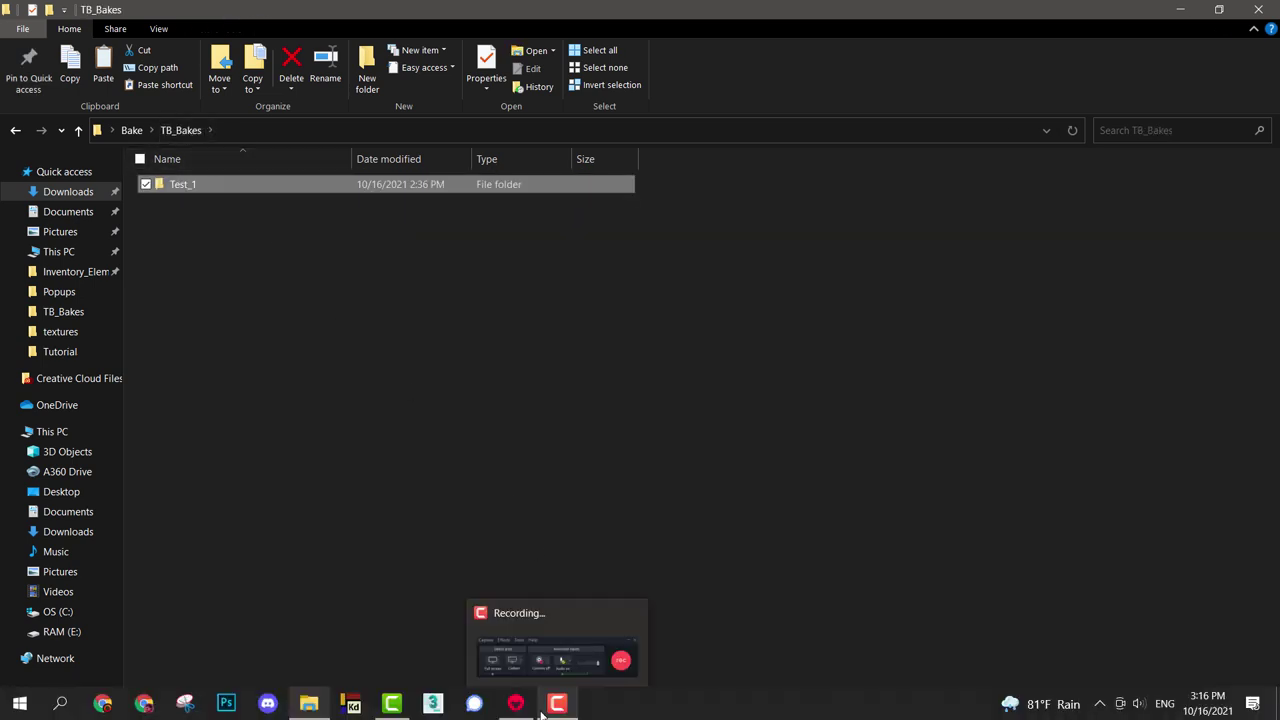
pyautogui.click(485, 678)
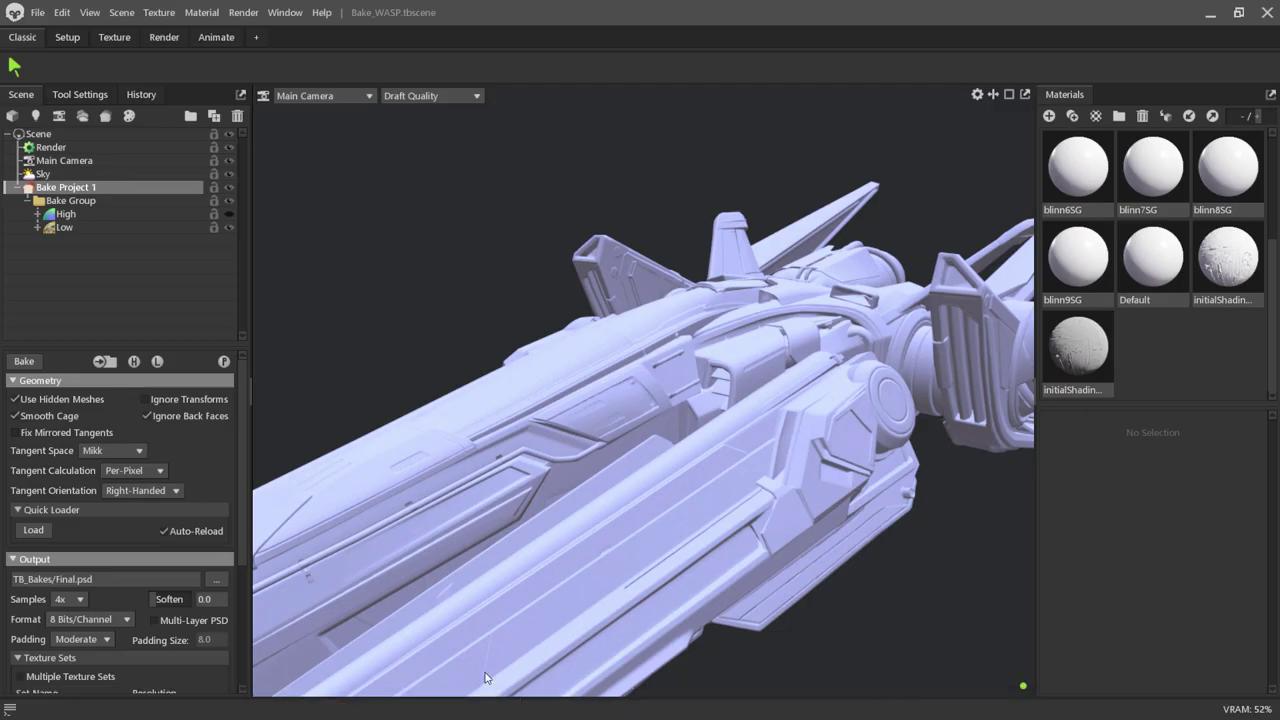
pyautogui.click(219, 580)
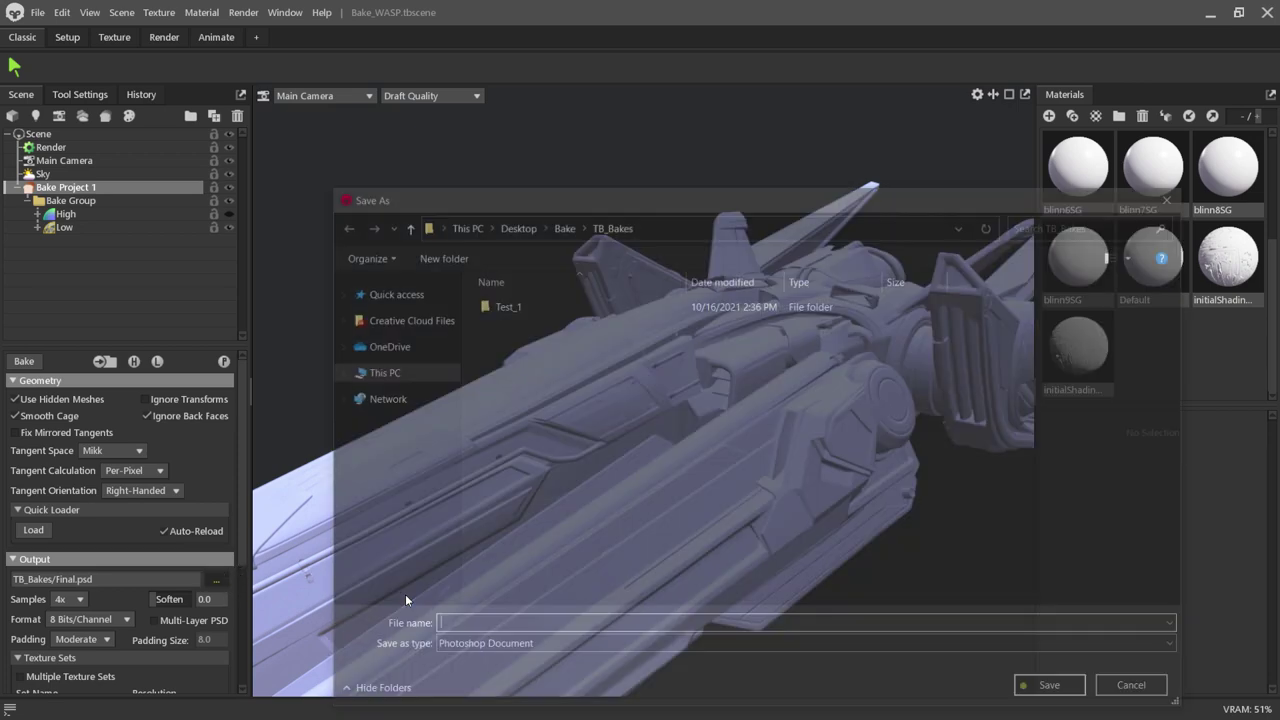
pyautogui.click(486, 650)
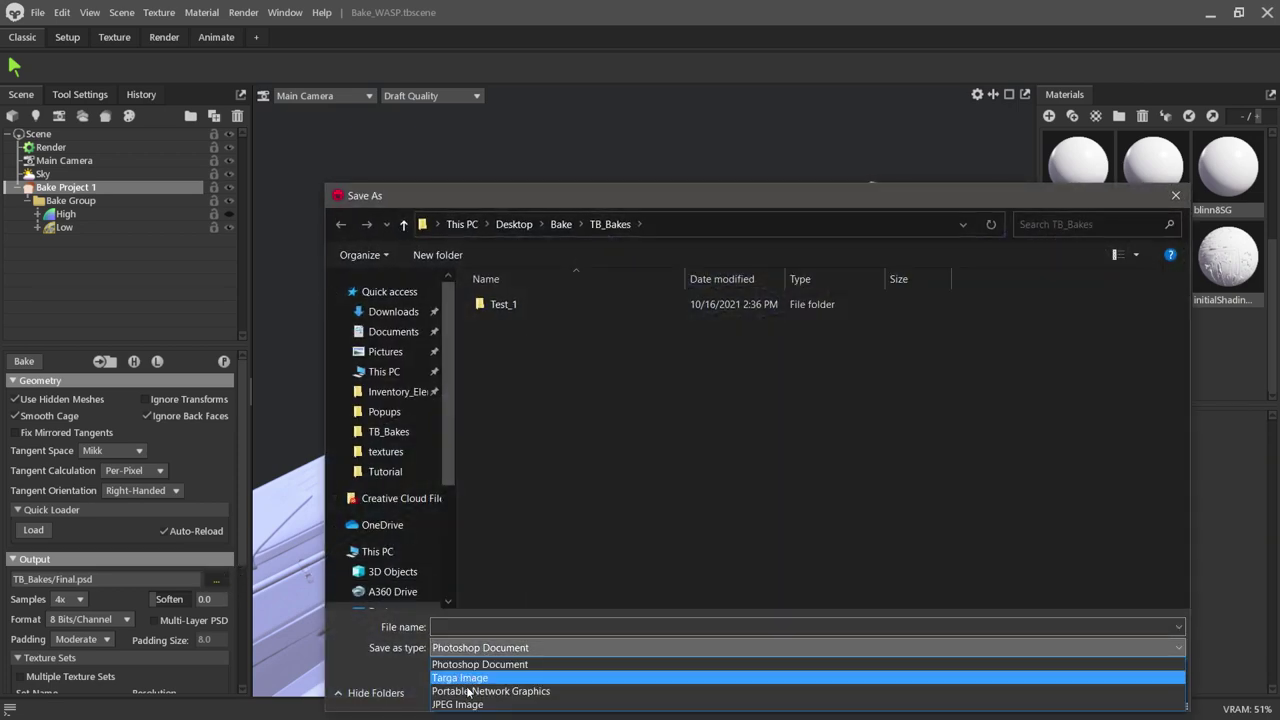
pyautogui.click(505, 691)
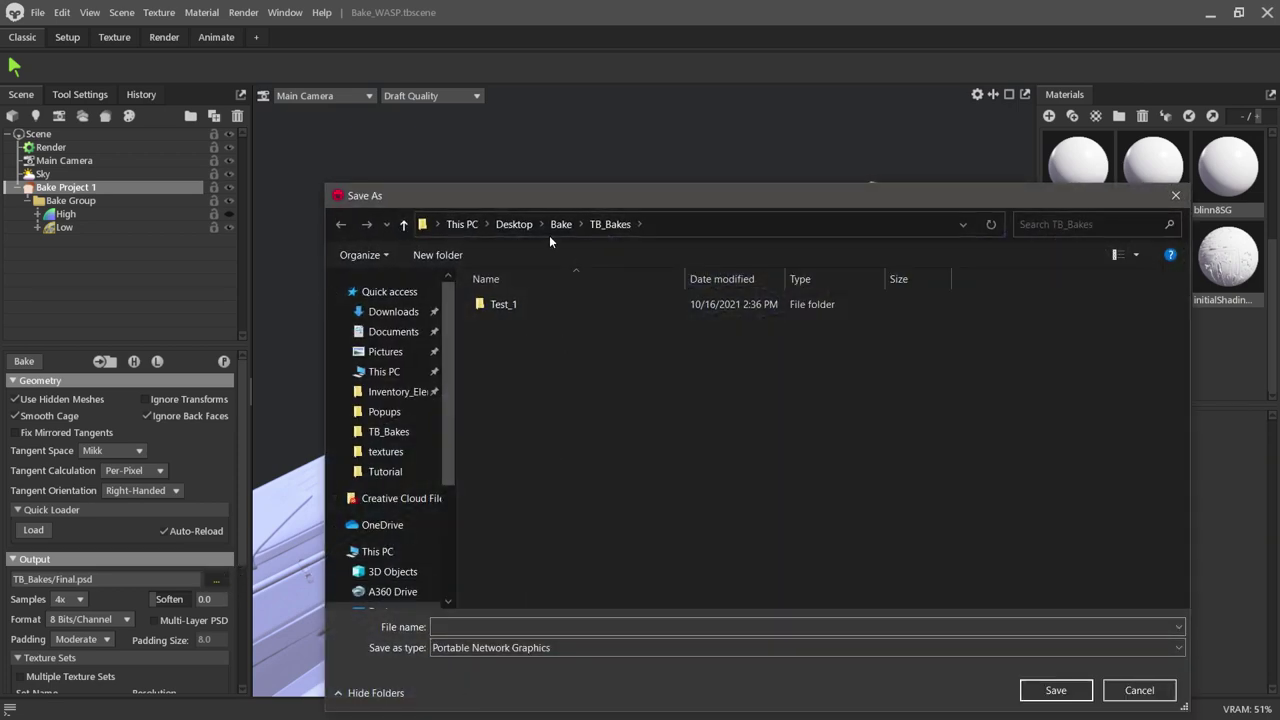
pyautogui.moveTo(561, 189); pyautogui.dragTo(559, 76)
pyautogui.click(484, 534)
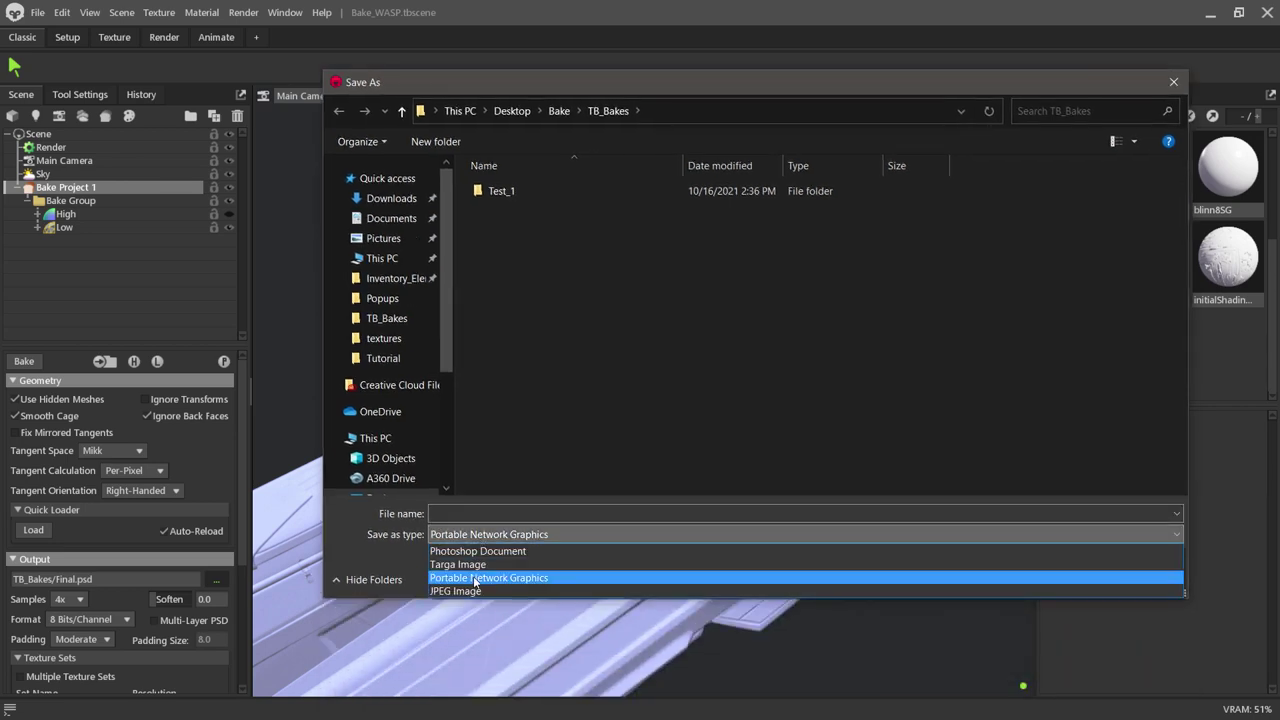
pyautogui.click(475, 565)
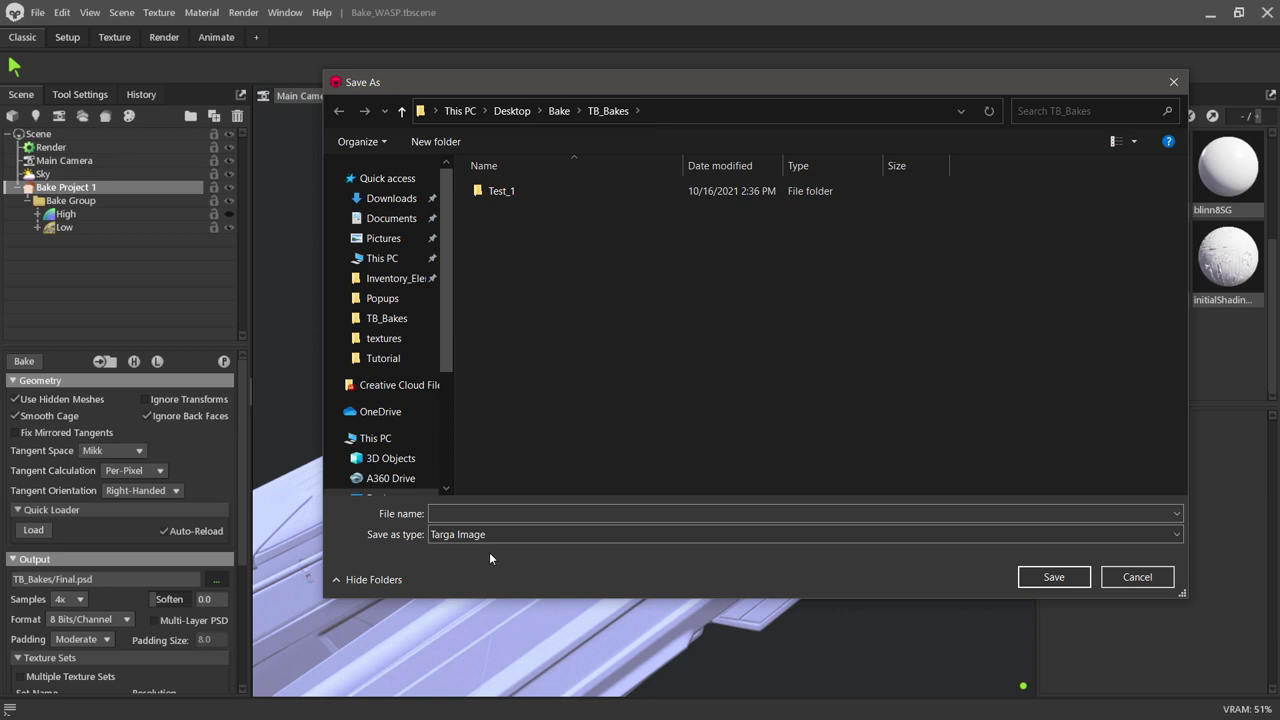
# Dismiss the save dialog and orbit and zoom around the spaceship to review it.
pyautogui.click(1137, 577)
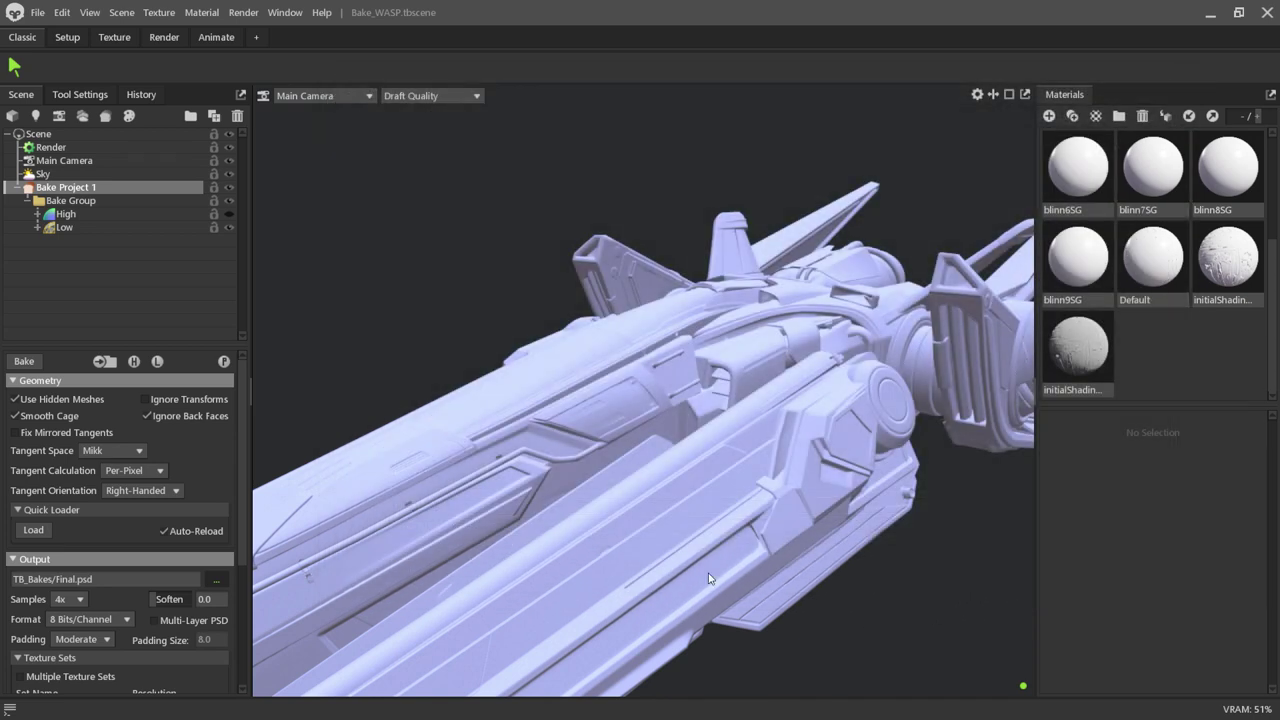
pyautogui.moveTo(681, 472); pyautogui.dragTo(300, 360)
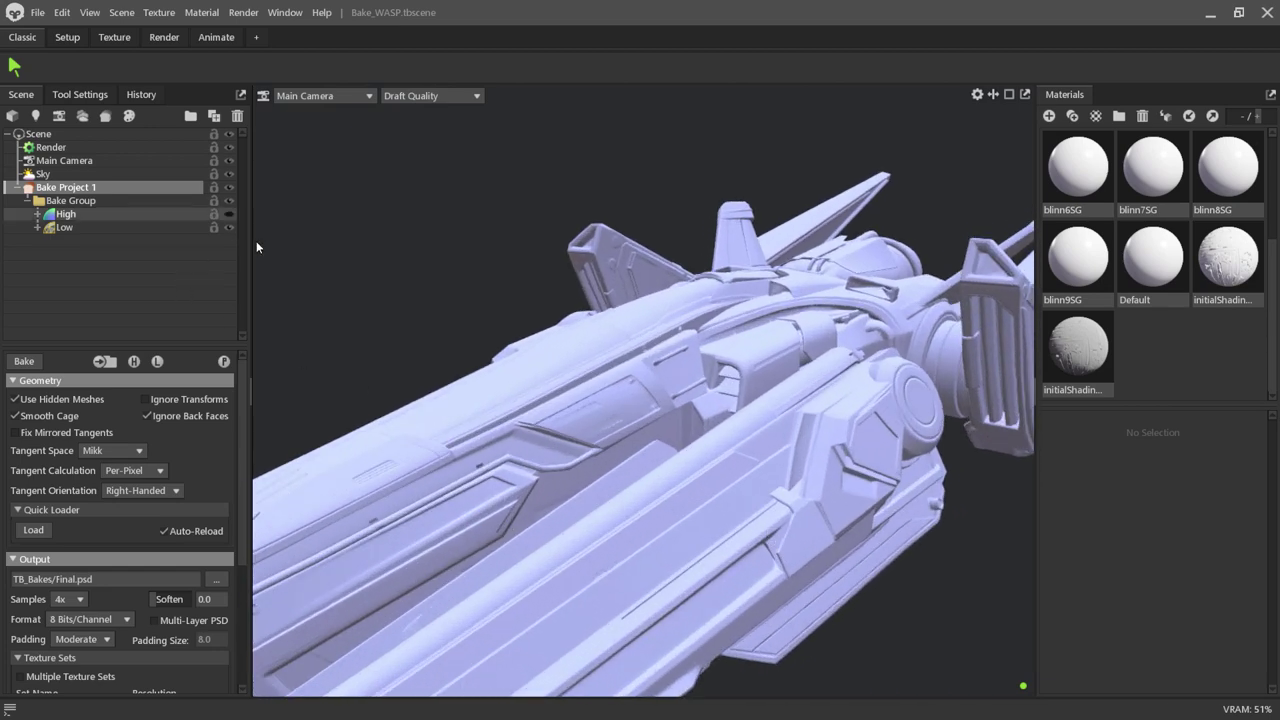
pyautogui.moveTo(721, 475)
pyautogui.mouseDown()
pyautogui.moveTo(729, 498)
pyautogui.moveTo(794, 530)
pyautogui.moveTo(769, 545)
pyautogui.moveTo(621, 465)
pyautogui.moveTo(628, 486)
pyautogui.moveTo(679, 473)
pyautogui.moveTo(703, 428)
pyautogui.mouseUp()
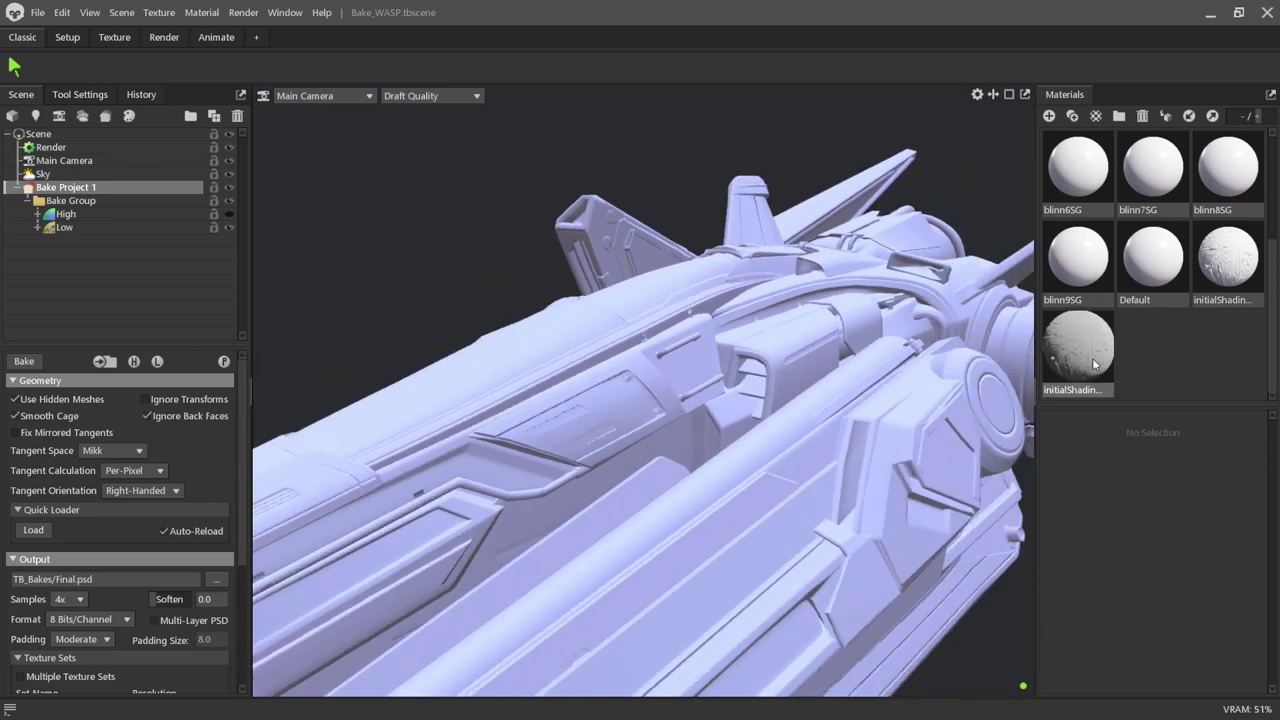
pyautogui.moveTo(726, 485); pyautogui.dragTo(721, 478)
pyautogui.scroll(-5, 721, 478)
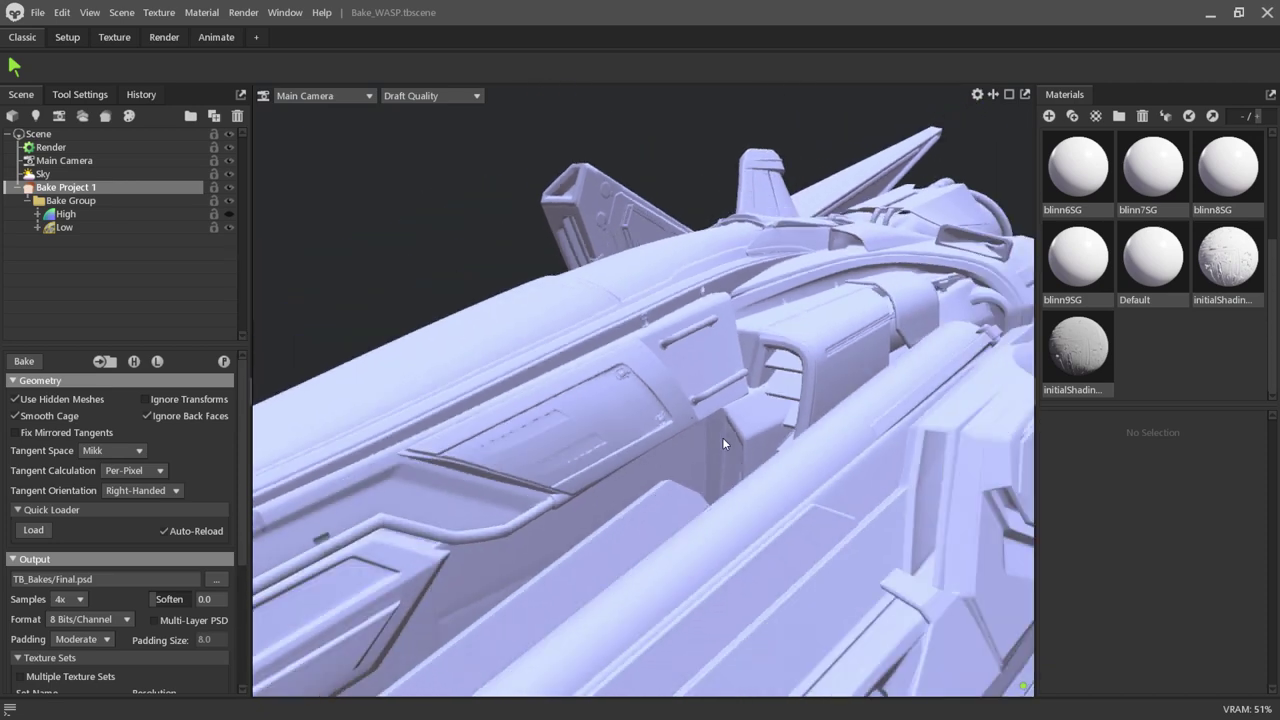
pyautogui.scroll(-3, 722, 437)
pyautogui.moveTo(705, 488)
pyautogui.mouseDown()
pyautogui.moveTo(726, 642)
pyautogui.moveTo(732, 602)
pyautogui.moveTo(753, 641)
pyautogui.mouseUp()
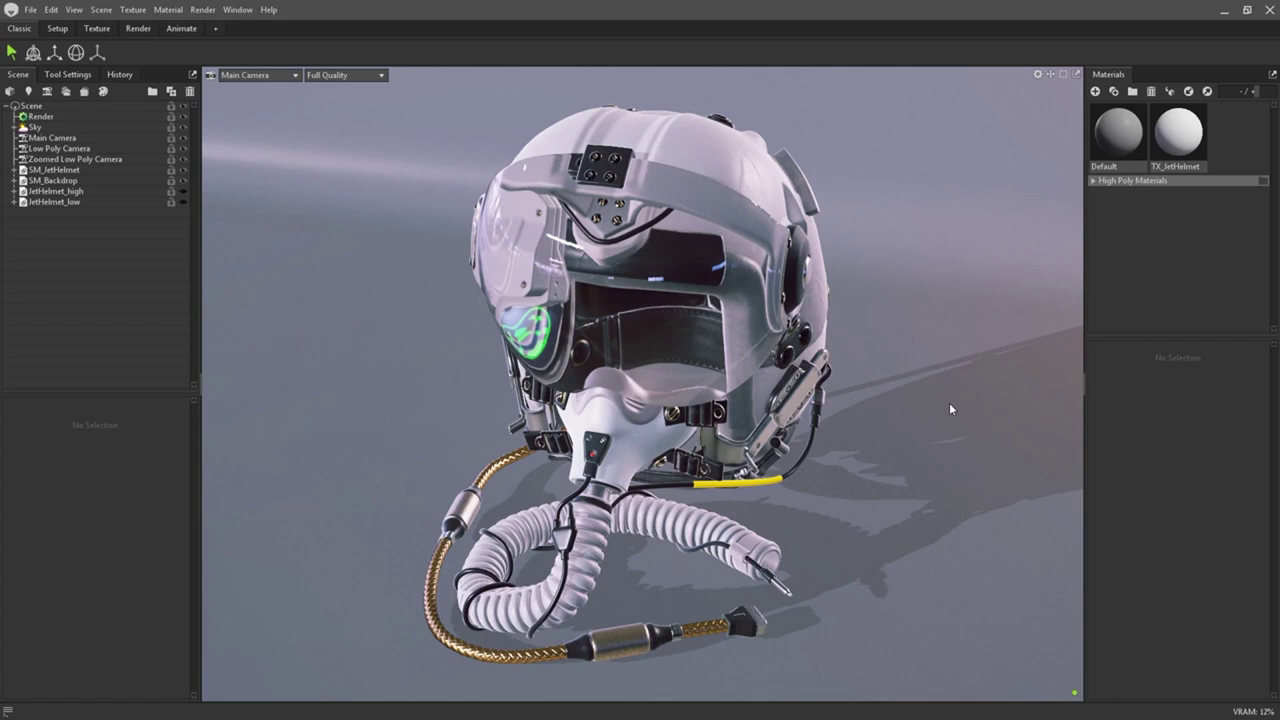
# Hide SM_JetHelmet and SM_Backdrop and show the plain untextured helmet through the Low Poly Camera.
pyautogui.click(183, 170)
pyautogui.click(183, 180)
pyautogui.click(284, 75)
pyautogui.click(345, 99)
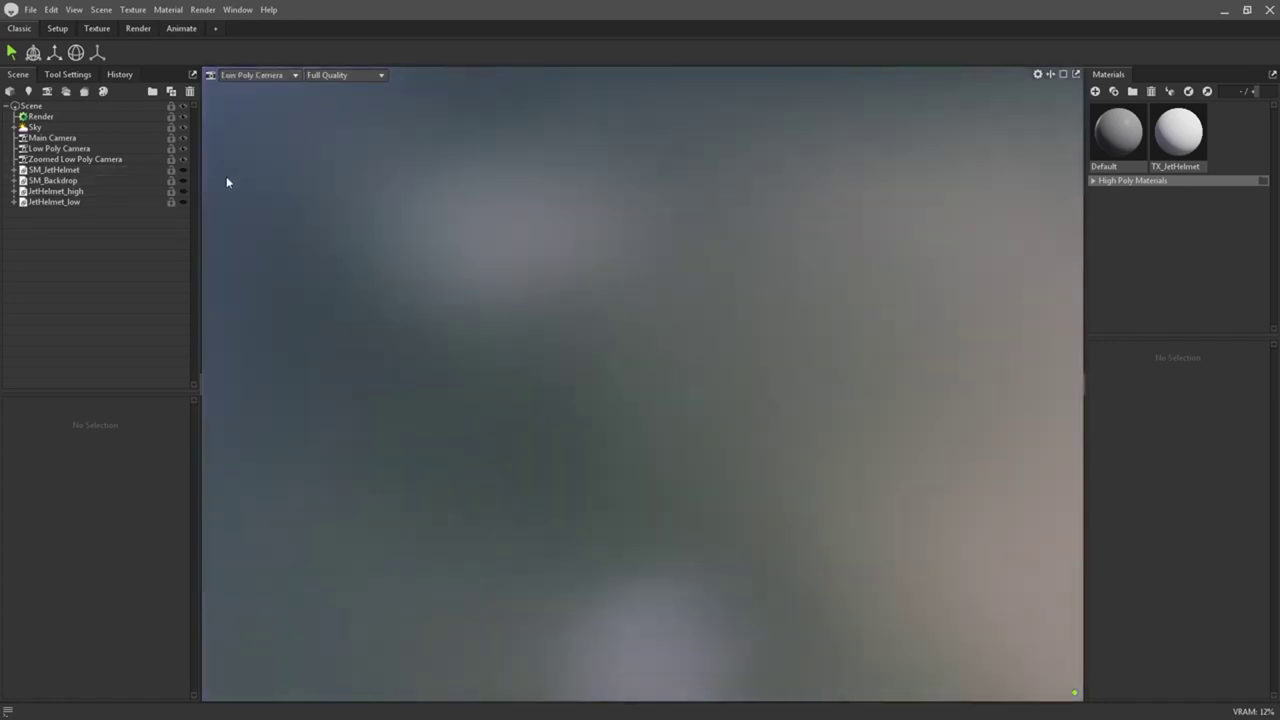
pyautogui.click(183, 201)
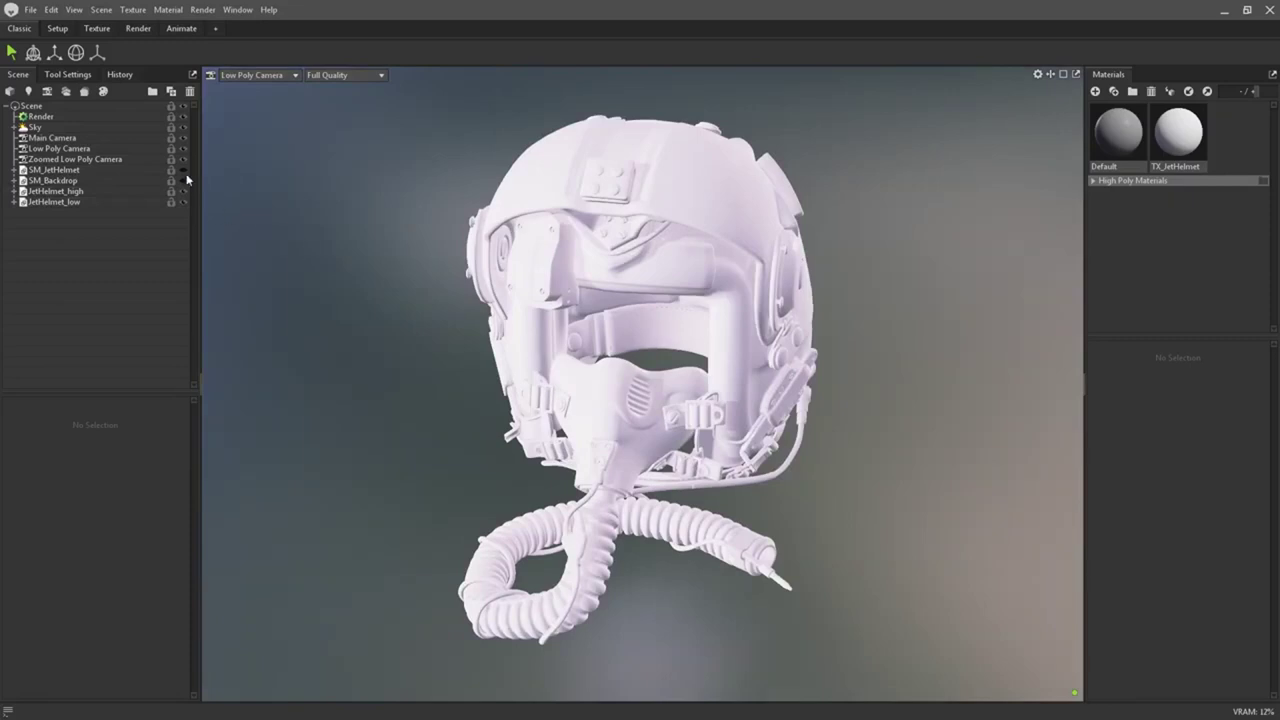
pyautogui.click(113, 15)
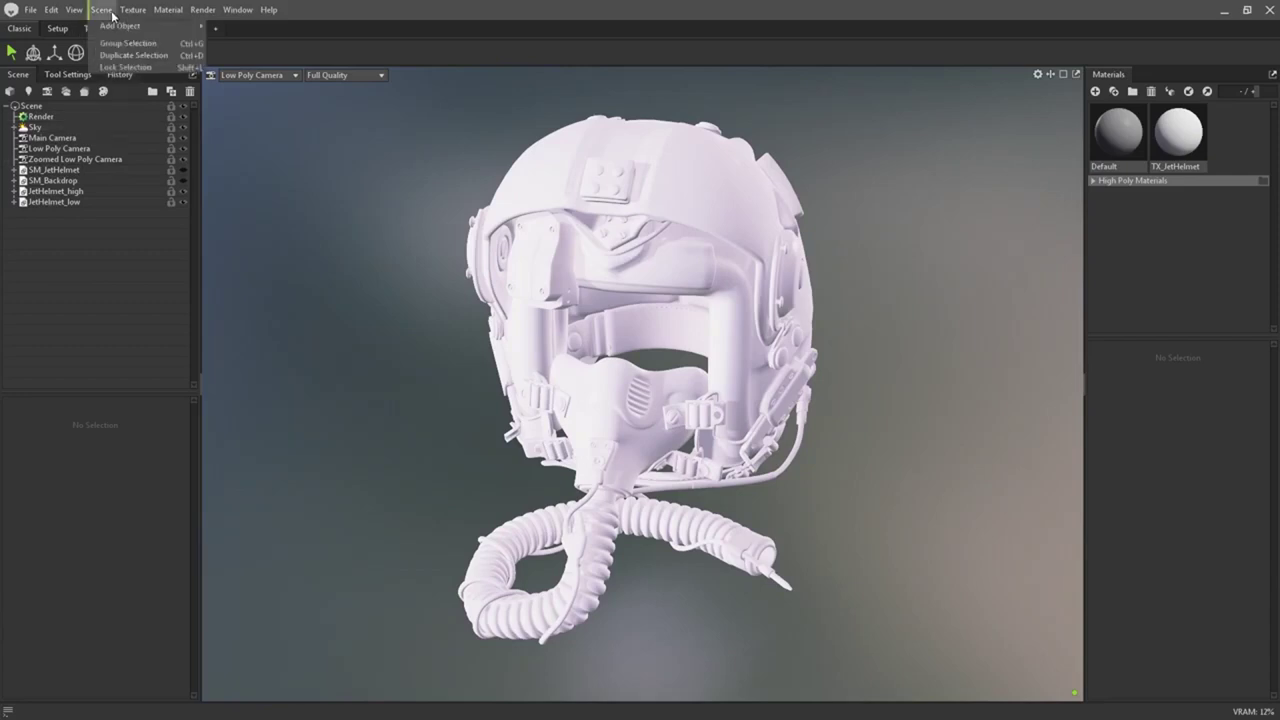
pyautogui.moveTo(120, 26)
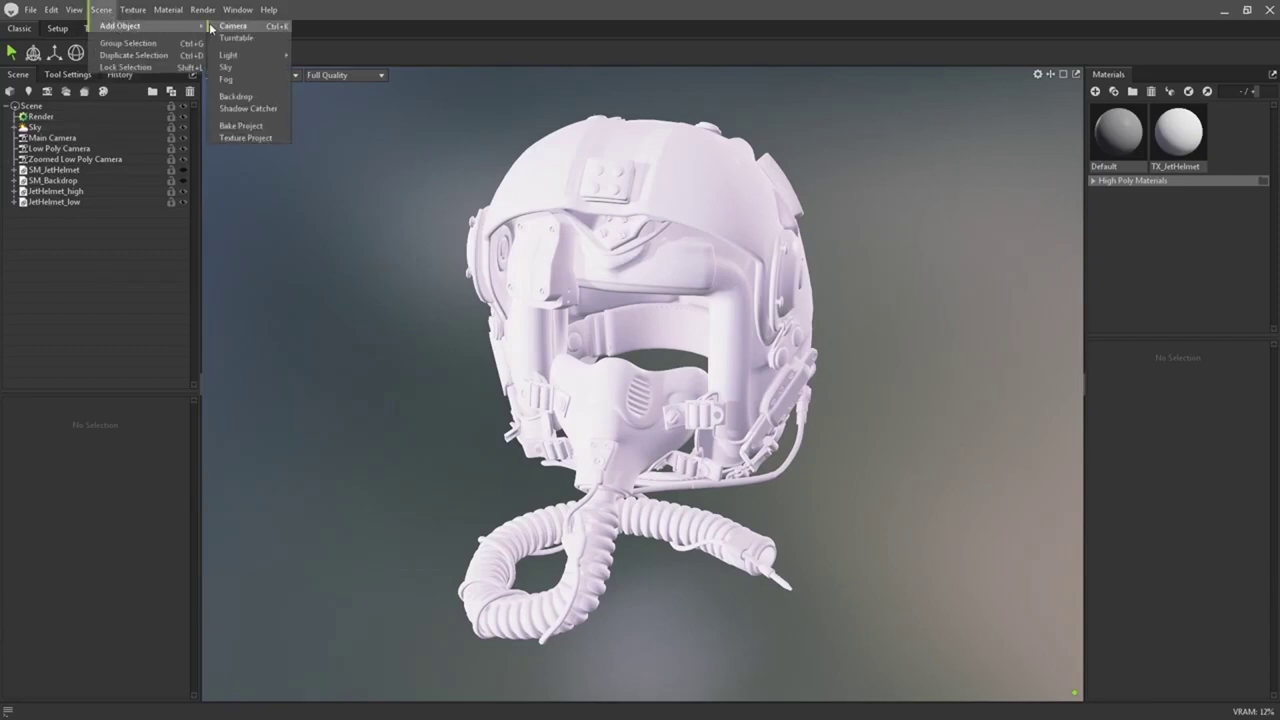
# Add a new bake project to the scene and name it 'Jet Helmet Baker'.
pyautogui.click(268, 126)
pyautogui.doubleClick(70, 213)
pyautogui.write('Jet Helmet')
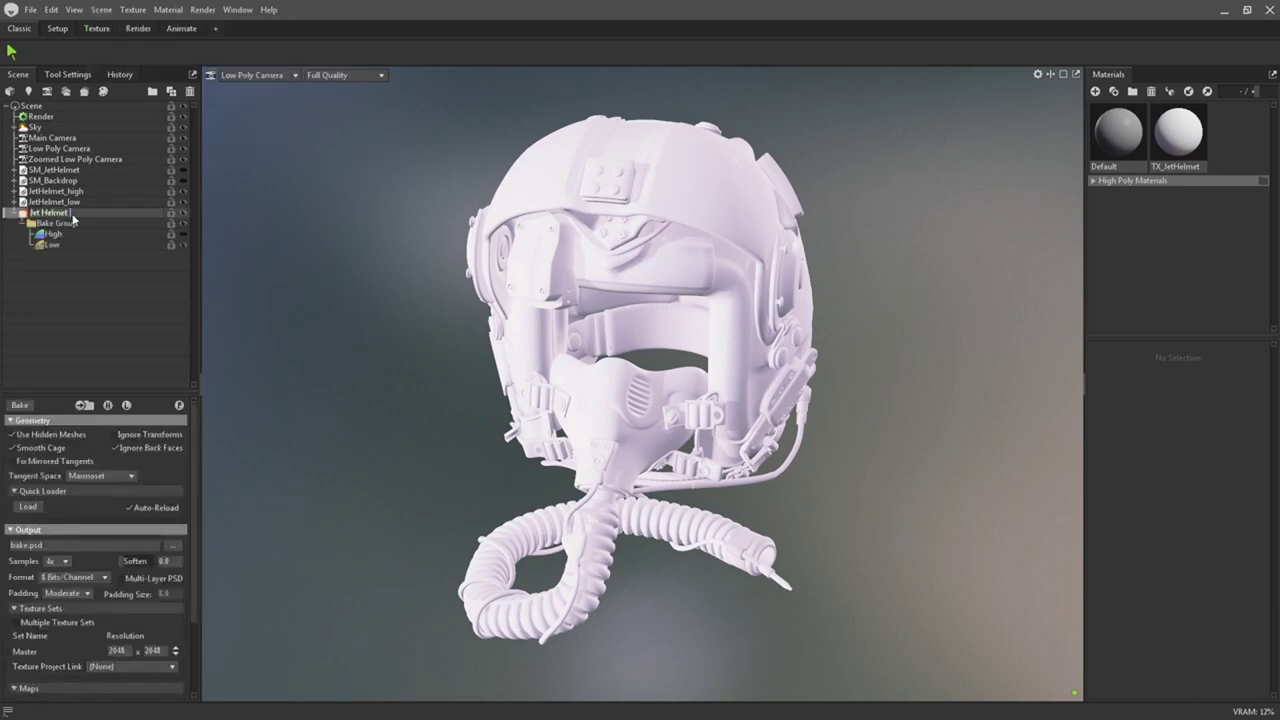
pyautogui.write(' Baker')
pyautogui.press('Return')
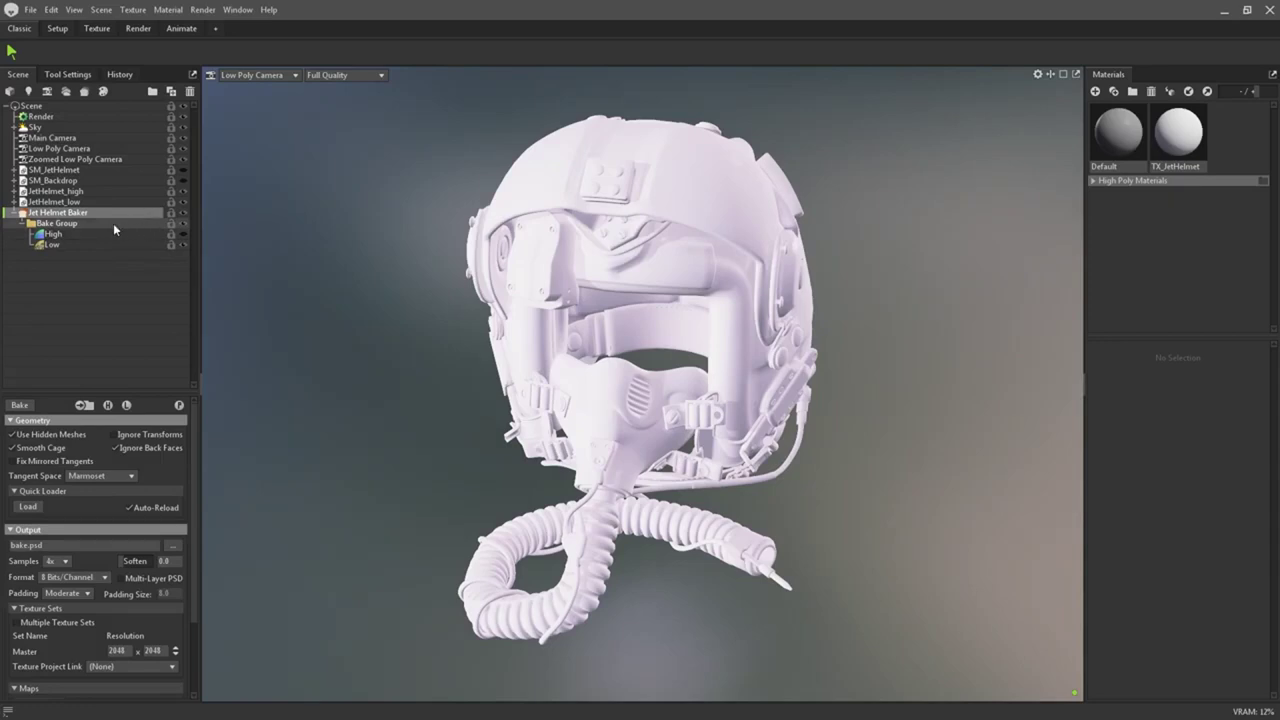
# Review the settings of the Bake Group and its High and Low entries, then return to the project.
pyautogui.click(114, 224)
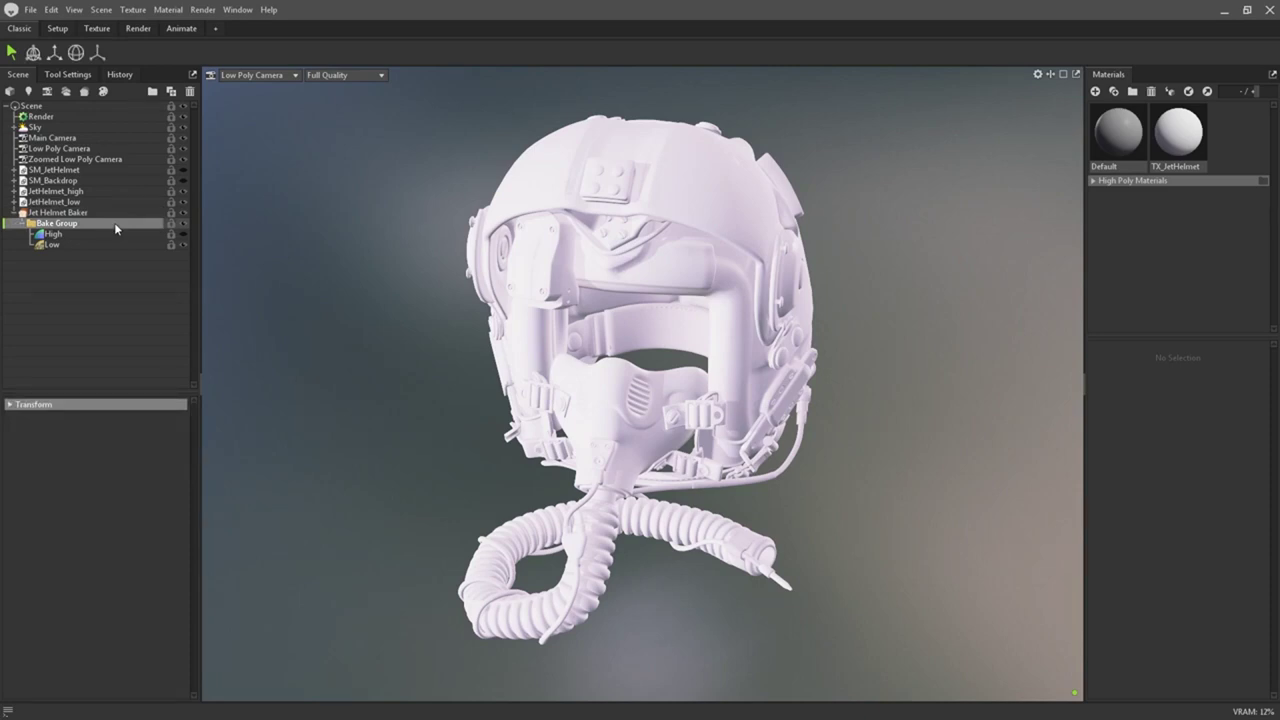
pyautogui.click(117, 229)
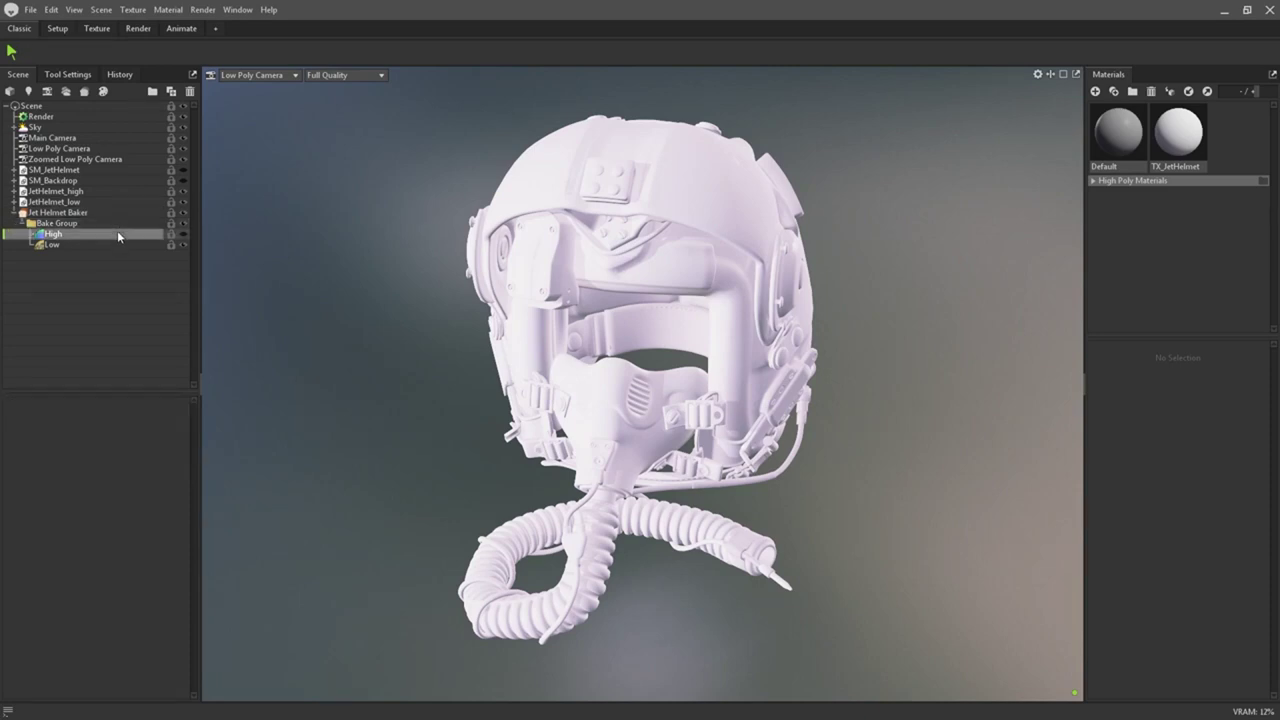
pyautogui.click(117, 244)
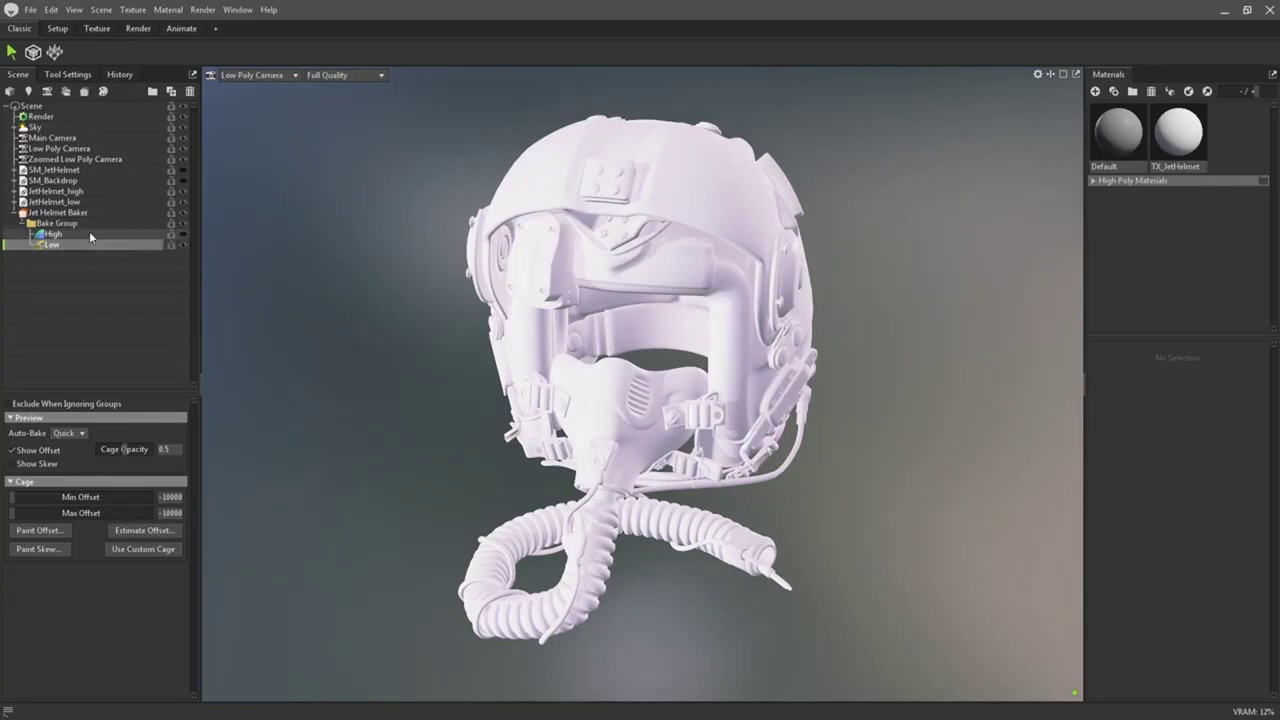
pyautogui.click(70, 212)
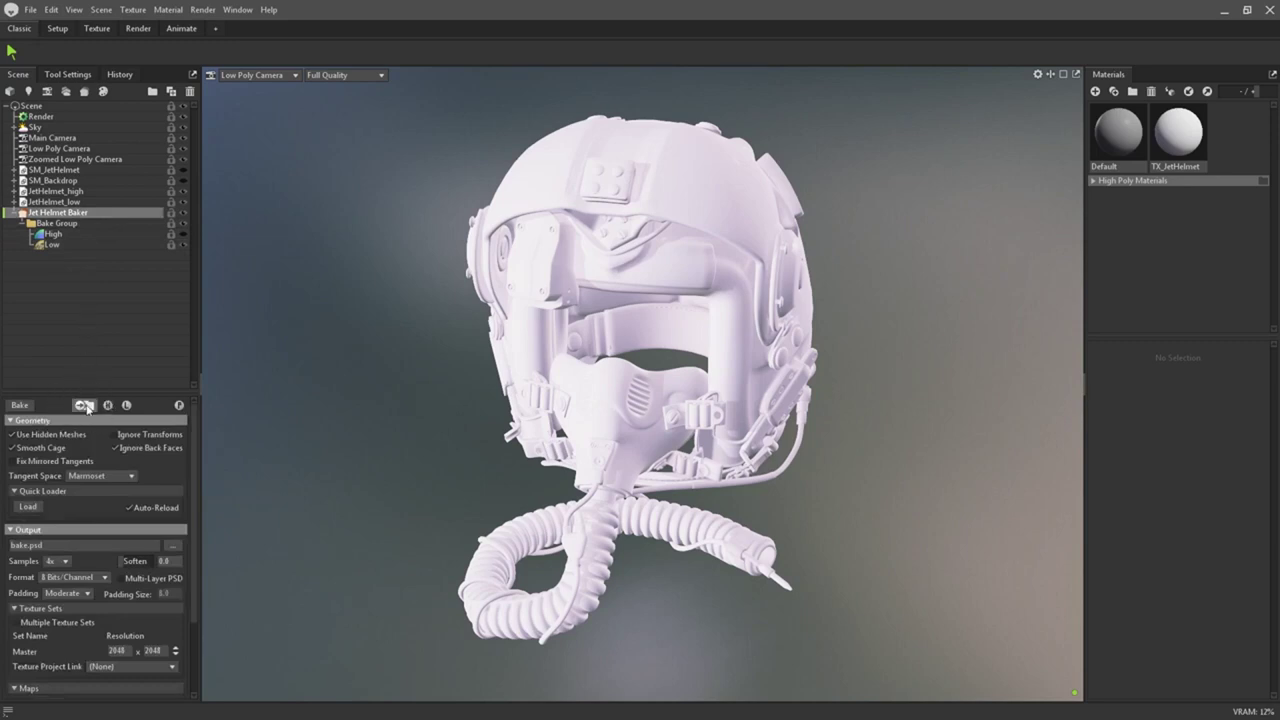
# Add a second bake group, putting base_high/base_low in the first and attachments_01_high/low in the second.
pyautogui.click(85, 405)
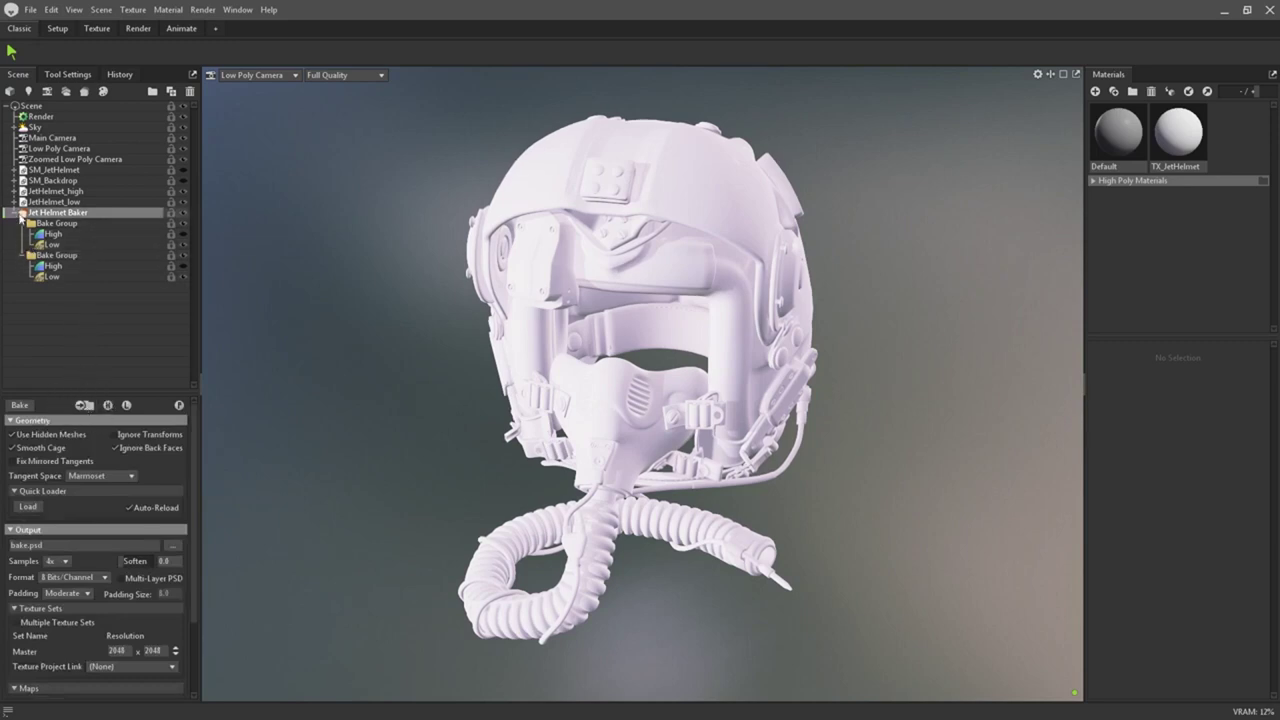
pyautogui.click(14, 201)
pyautogui.click(14, 192)
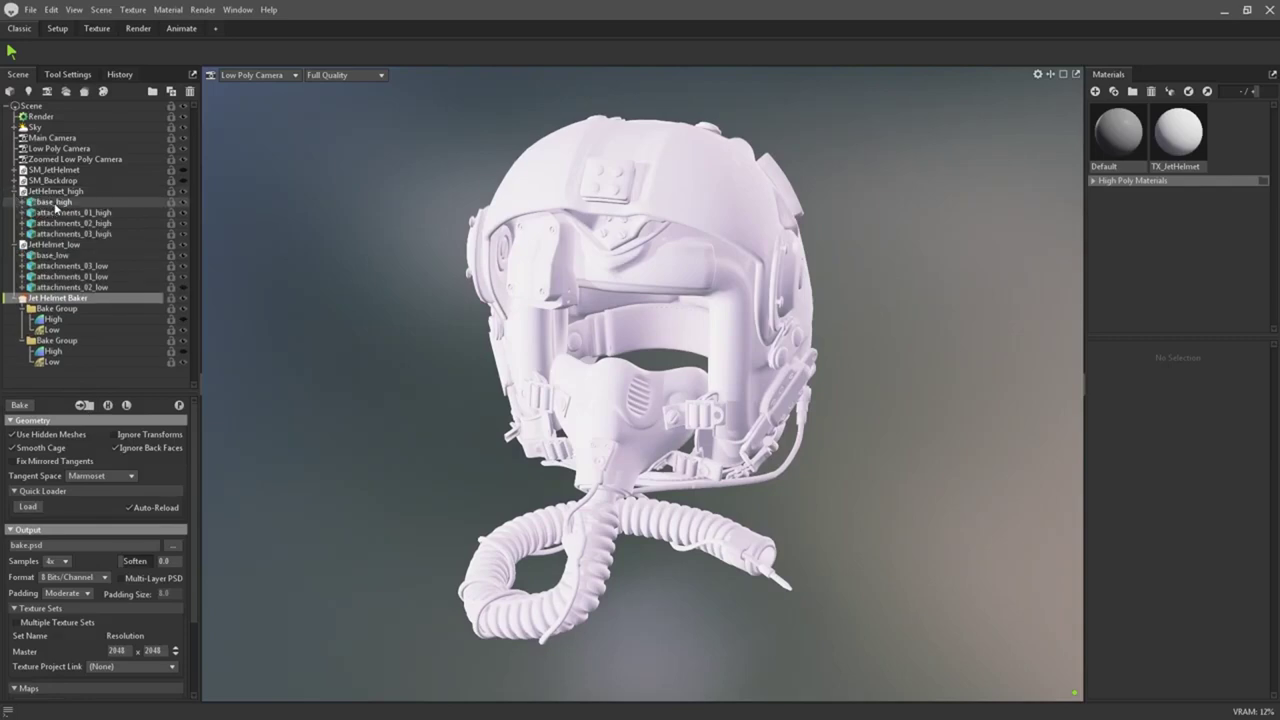
pyautogui.moveTo(50, 201); pyautogui.dragTo(53, 319)
pyautogui.moveTo(52, 245); pyautogui.dragTo(52, 329)
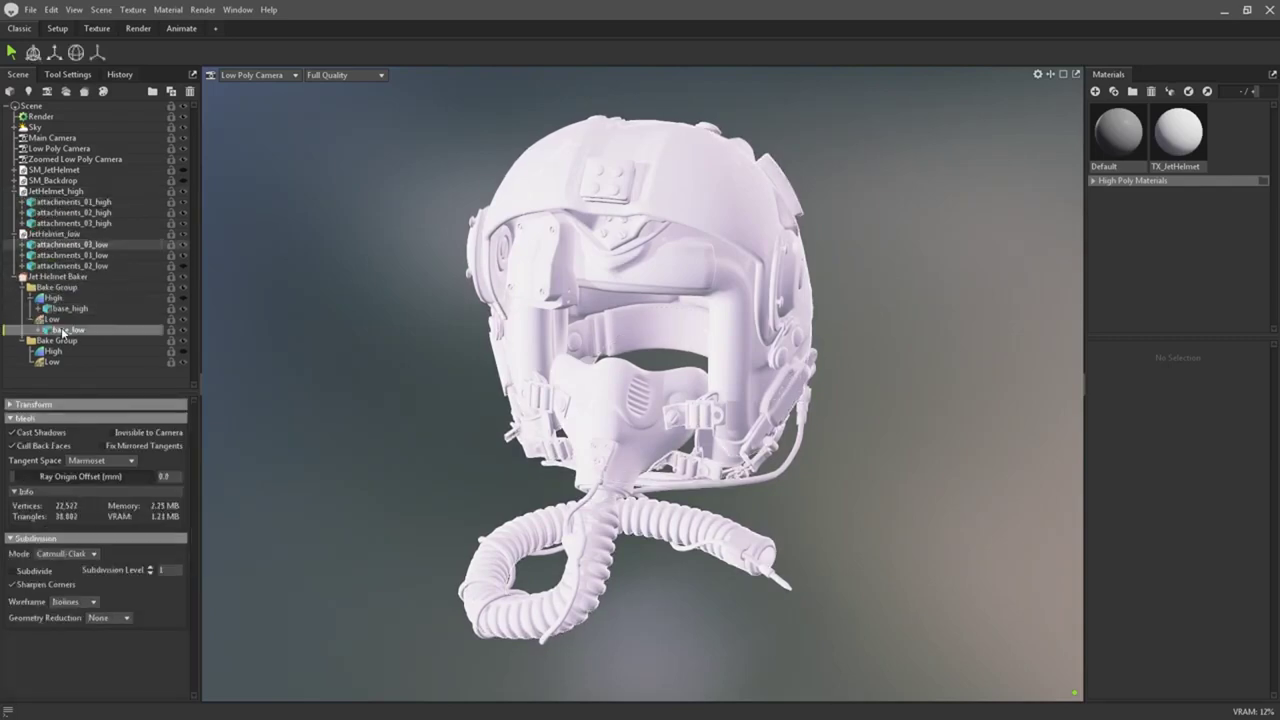
pyautogui.moveTo(70, 202); pyautogui.dragTo(53, 351)
pyautogui.moveTo(70, 244)
pyautogui.mouseDown()
pyautogui.moveTo(70, 350)
pyautogui.moveTo(55, 362)
pyautogui.mouseUp()
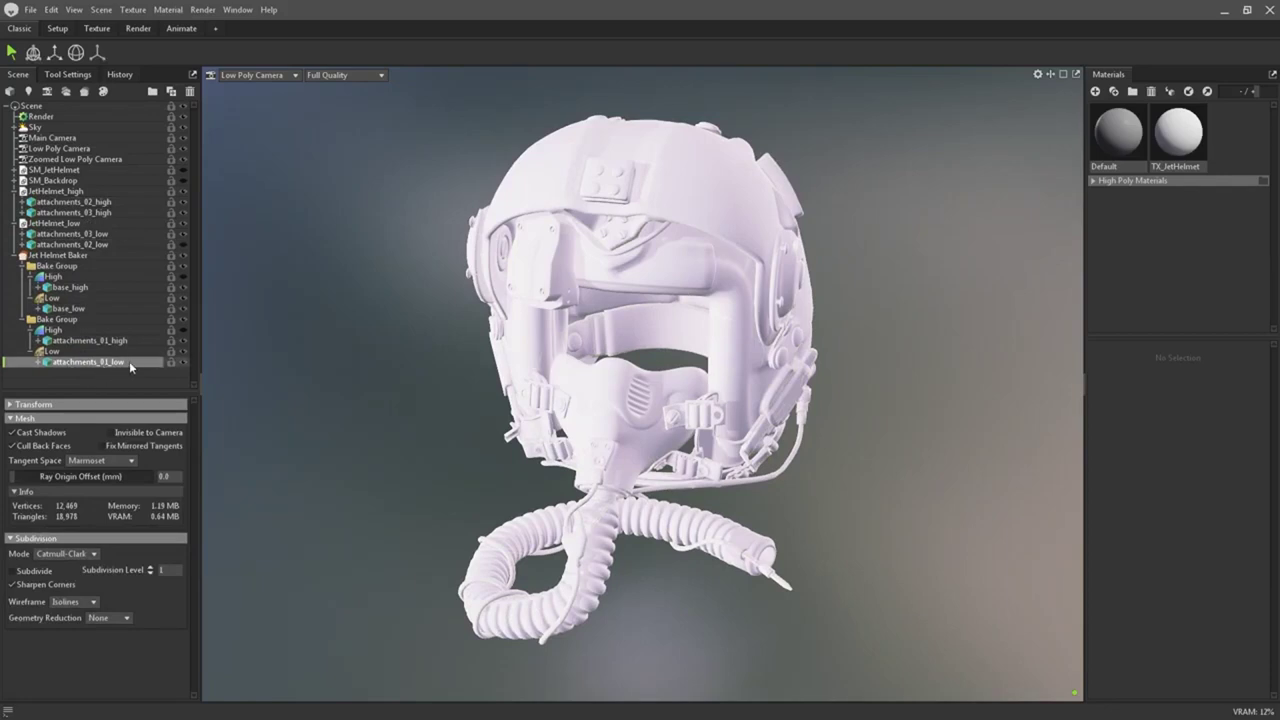
# Rename the second bake group 'Attachments 01' and the first 'Base'.
pyautogui.click(101, 319)
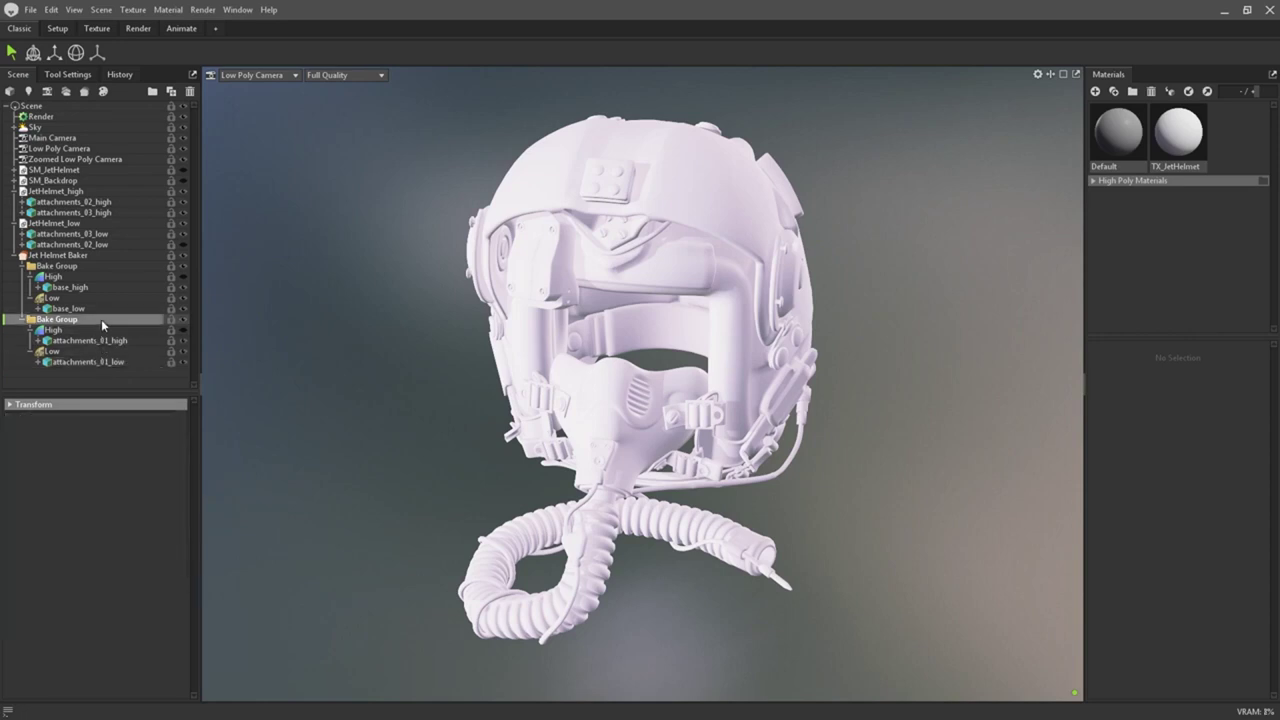
pyautogui.doubleClick(64, 320)
pyautogui.write('Attachments 01')
pyautogui.press('Return')
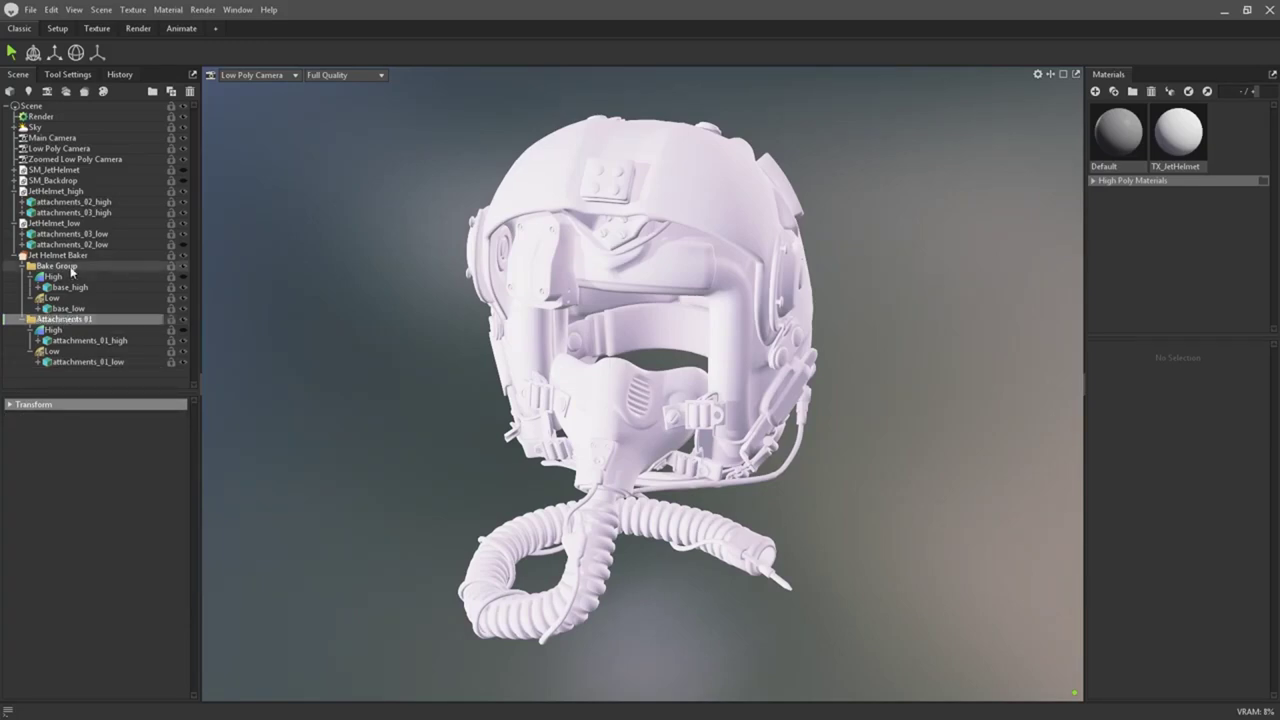
pyautogui.doubleClick(70, 266)
pyautogui.write('Base')
pyautogui.press('Return')
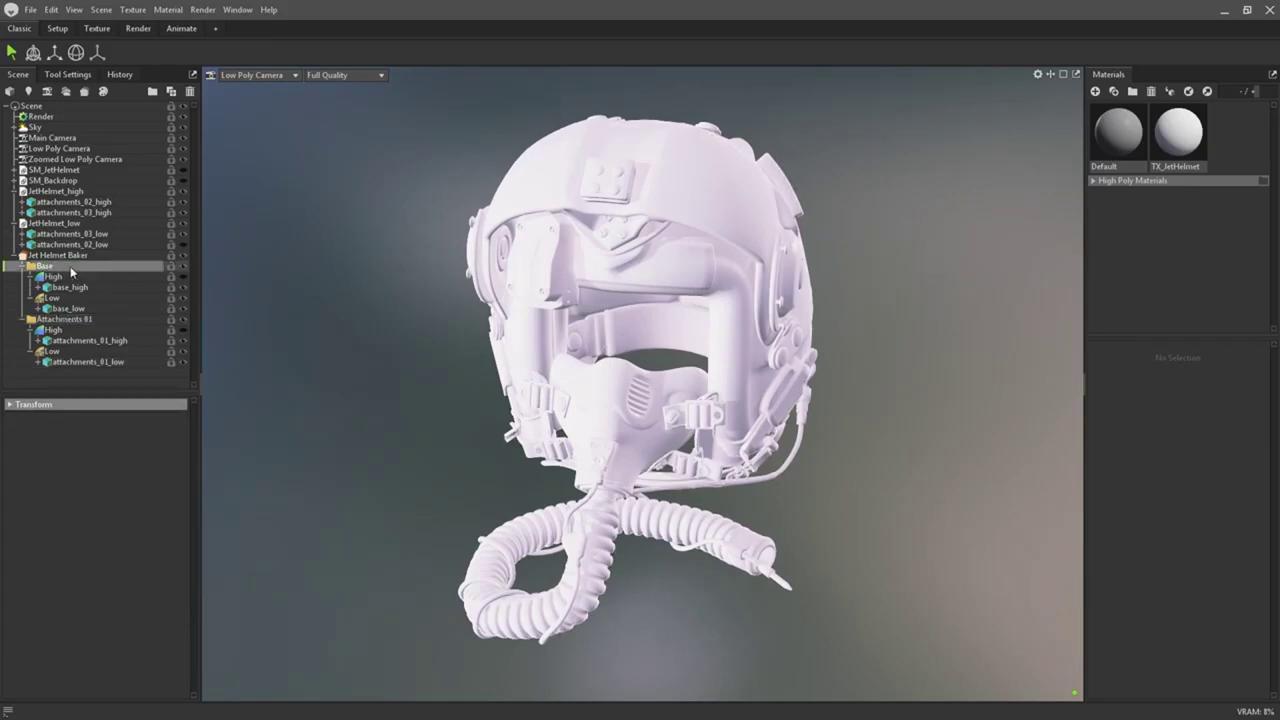
# Select the Jet Helmet Baker, JetHelmet_low and JetHelmet_high for removal.
pyautogui.click(58, 255)
pyautogui.keyDown('ctrl'); pyautogui.click(55, 223); pyautogui.keyUp('ctrl')
pyautogui.keyDown('ctrl'); pyautogui.click(85, 202); pyautogui.keyUp('ctrl')
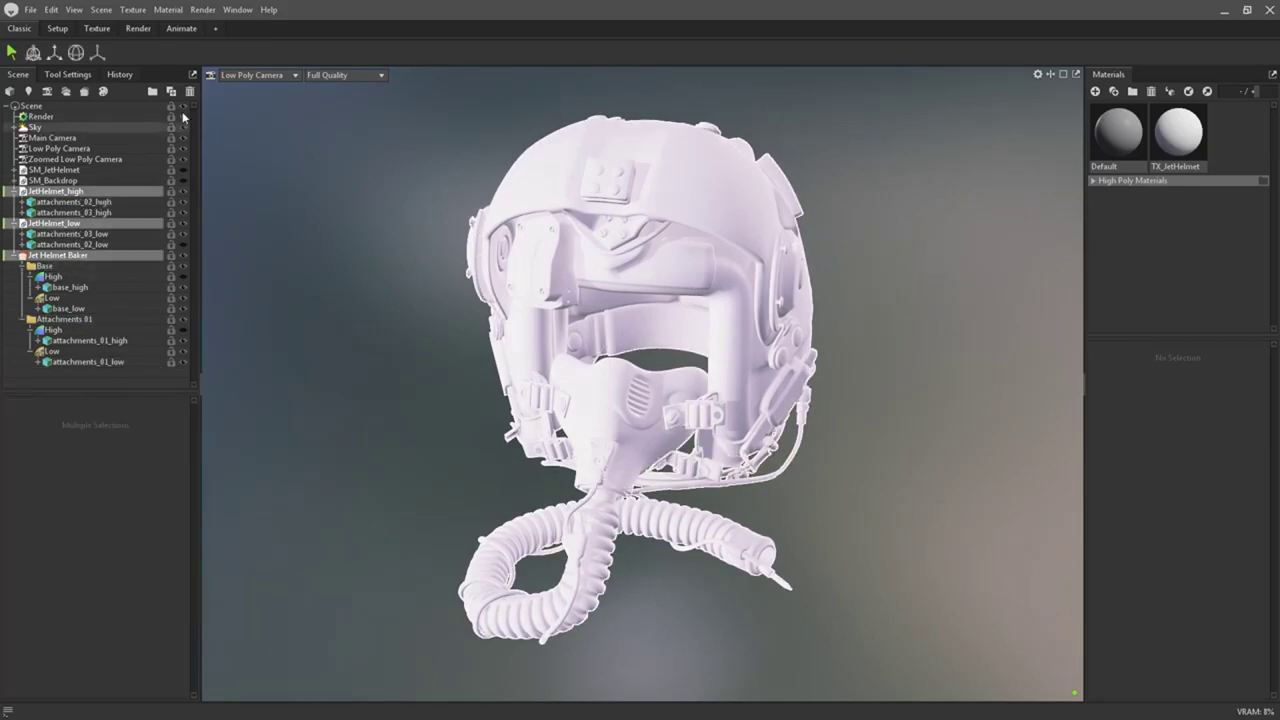
# Delete the old helmet objects and baker and add a fresh bake project.
pyautogui.click(190, 91)
pyautogui.click(101, 10)
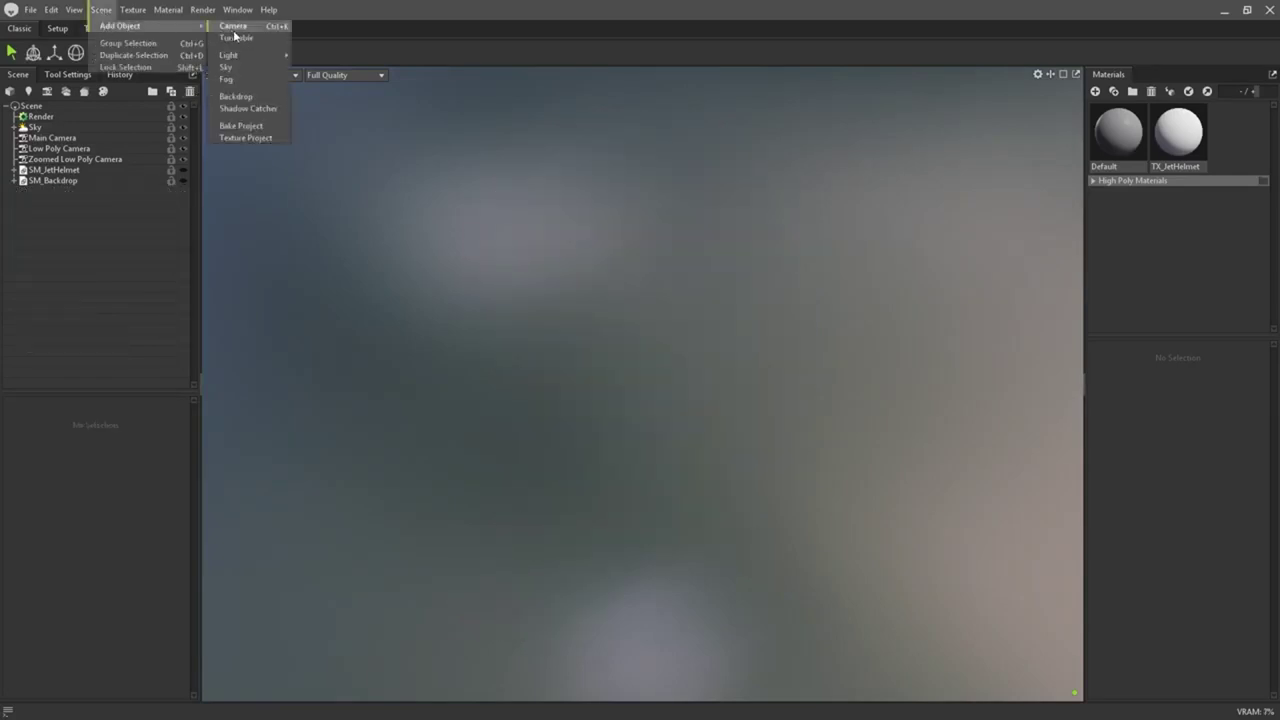
pyautogui.click(242, 123)
pyautogui.moveTo(147, 392); pyautogui.dragTo(148, 298)
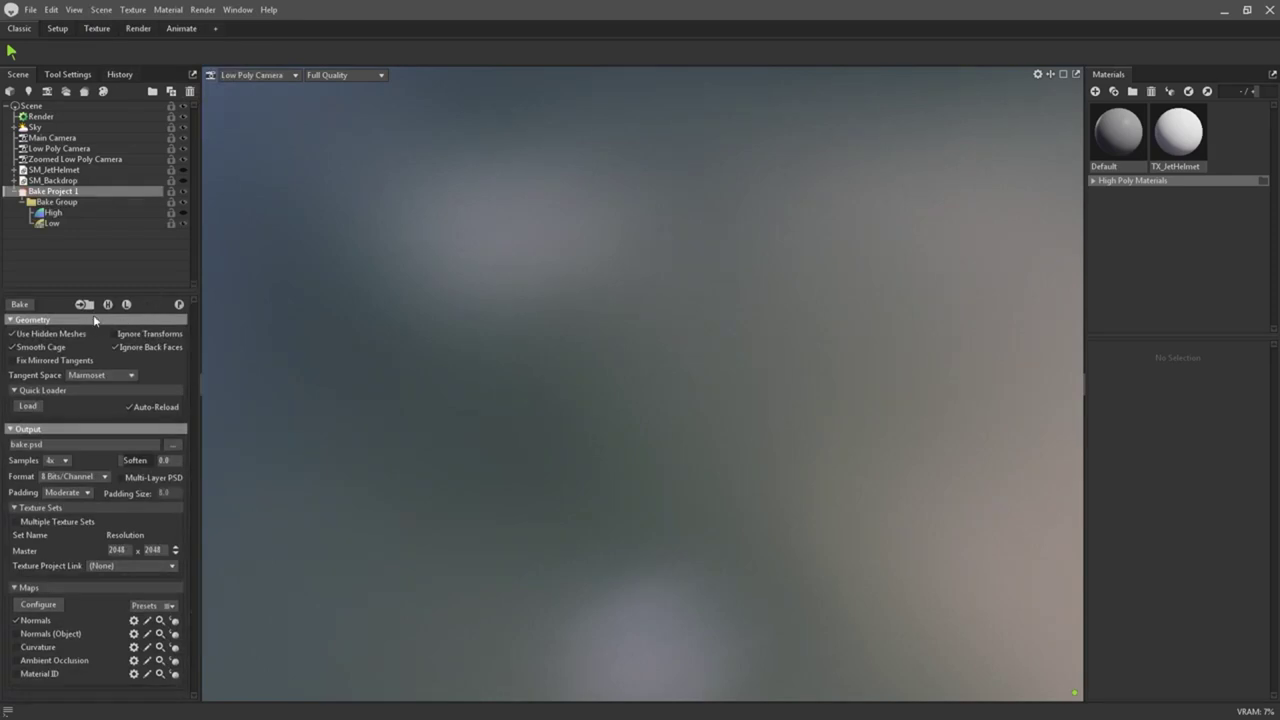
# Quick-load JetHelmet_high.FBX and JetHelmet_low.FBX into the bake project.
pyautogui.click(27, 407)
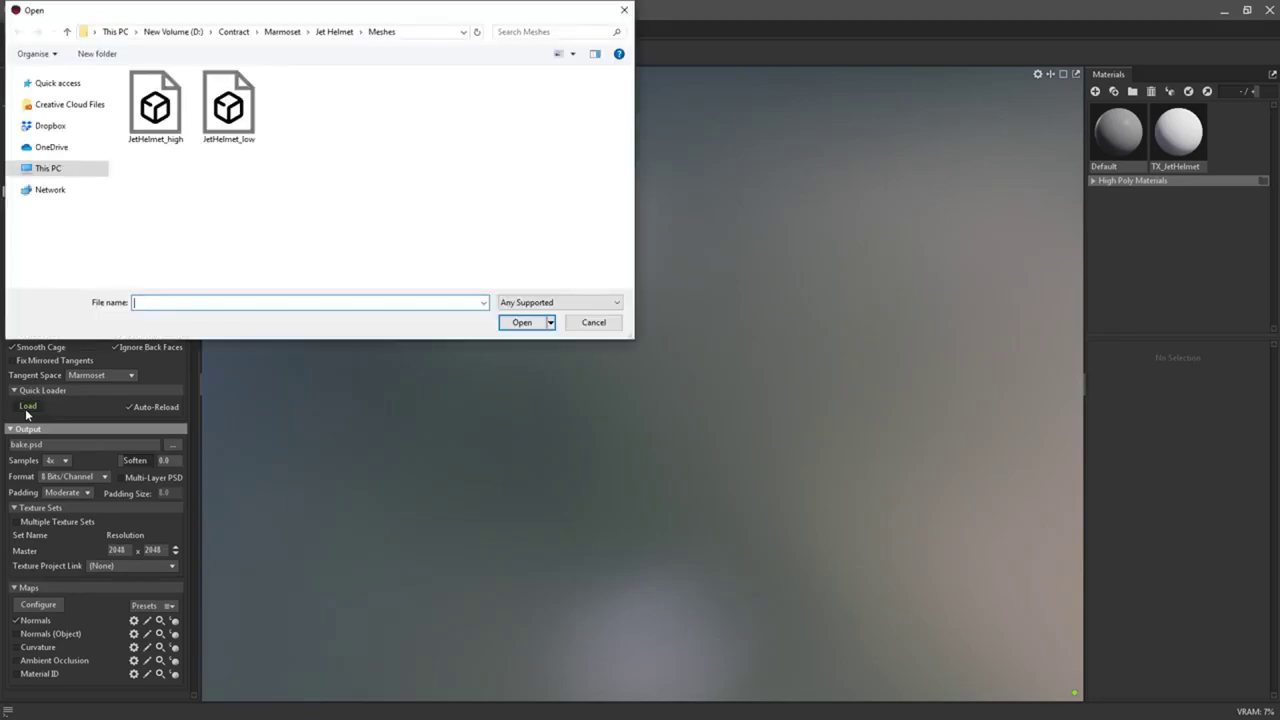
pyautogui.moveTo(321, 11); pyautogui.dragTo(418, 76)
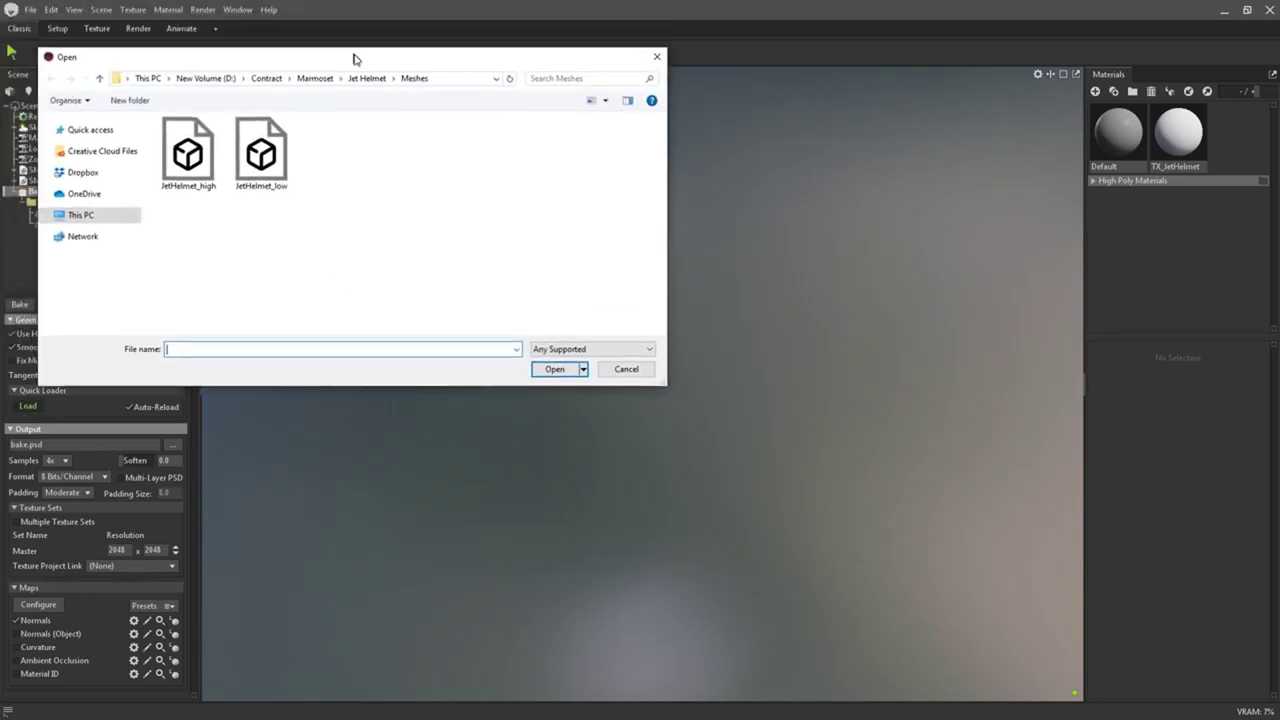
pyautogui.moveTo(465, 280); pyautogui.dragTo(231, 180)
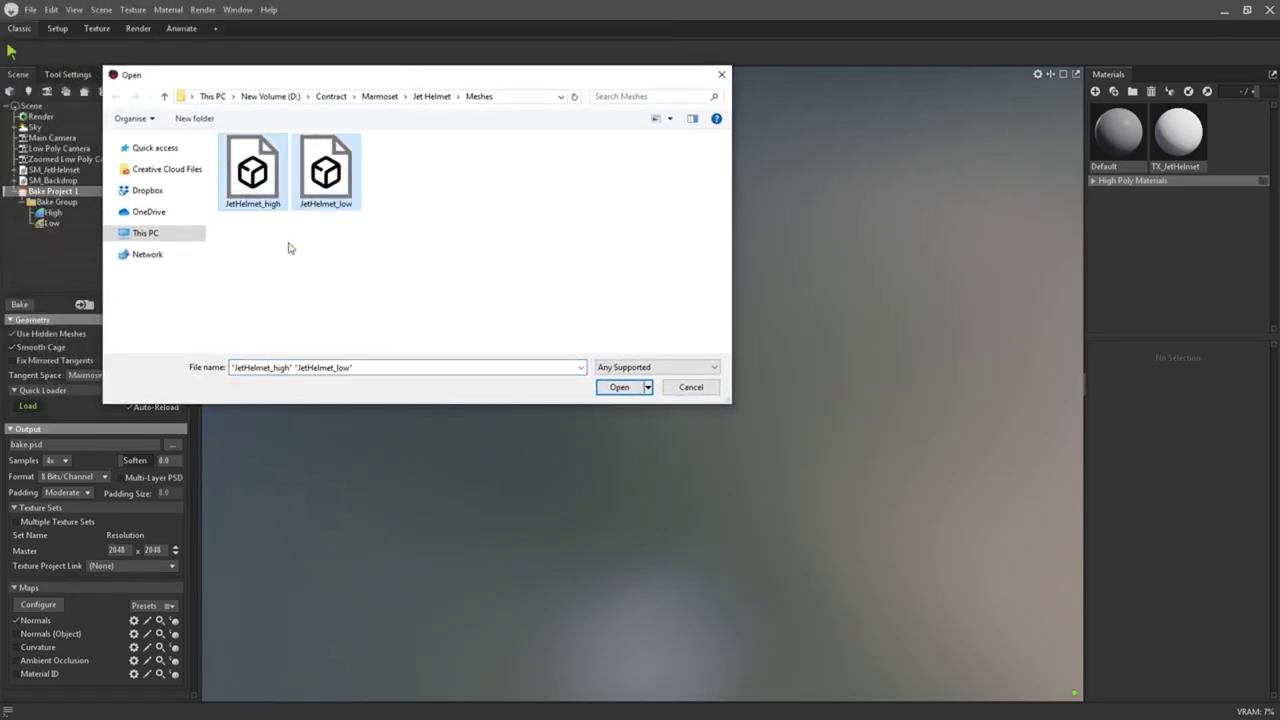
pyautogui.click(614, 390)
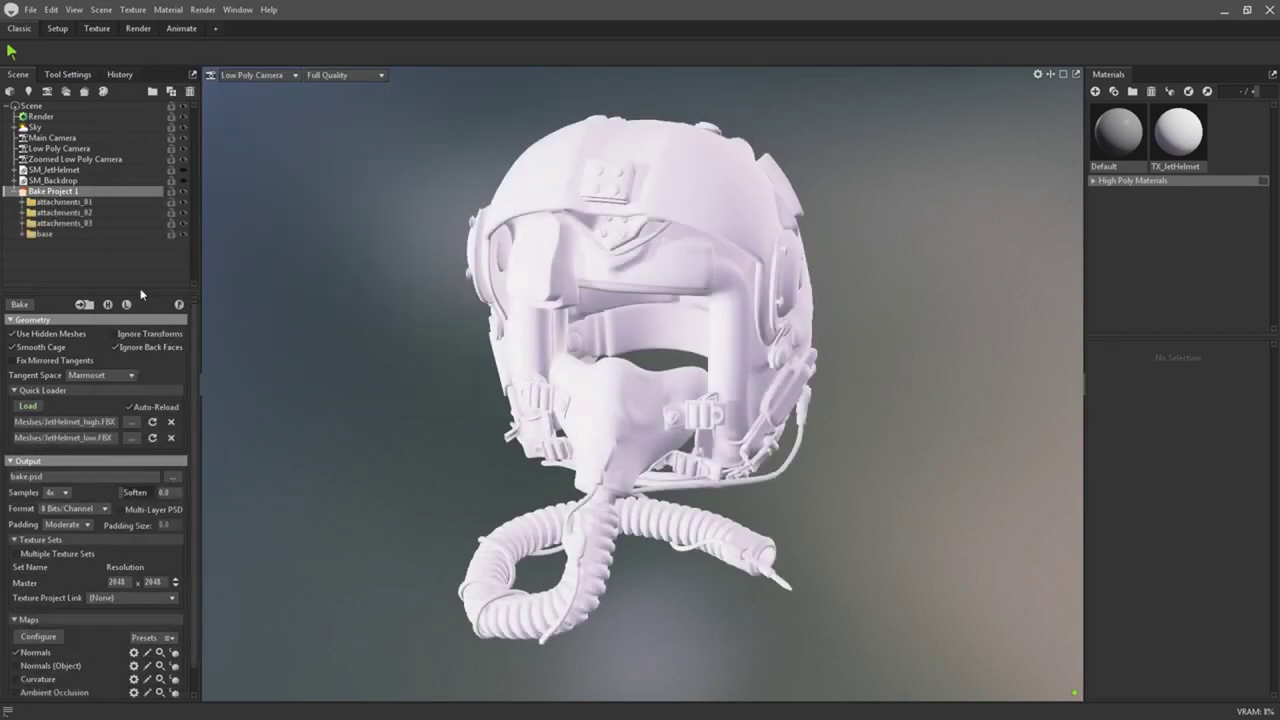
pyautogui.moveTo(140, 290); pyautogui.dragTo(140, 343)
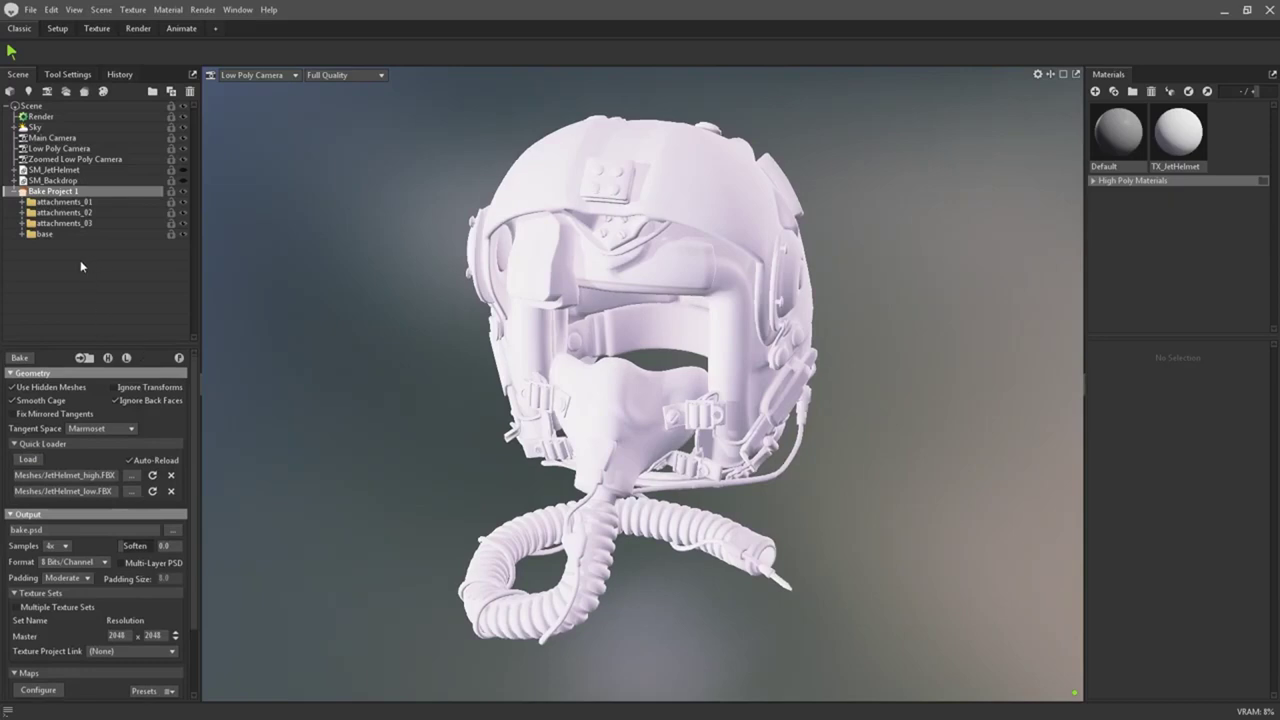
pyautogui.click(22, 236)
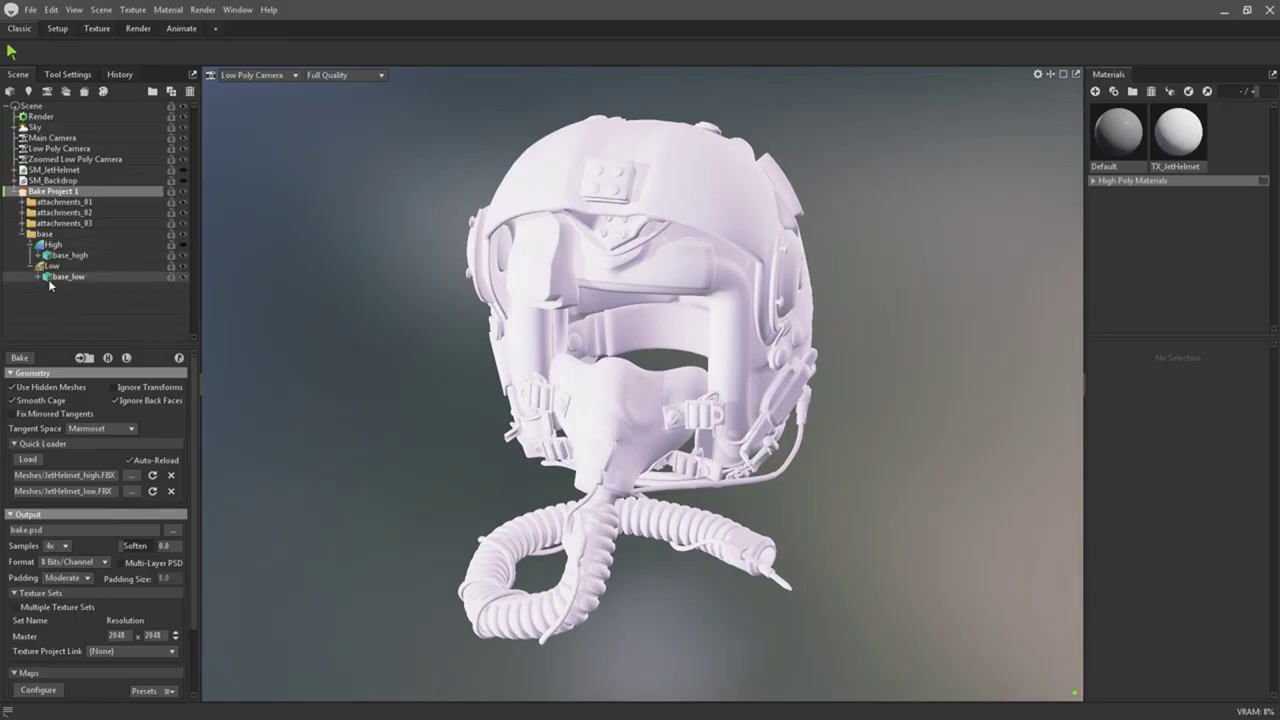
pyautogui.click(21, 223)
pyautogui.click(21, 212)
pyautogui.click(21, 201)
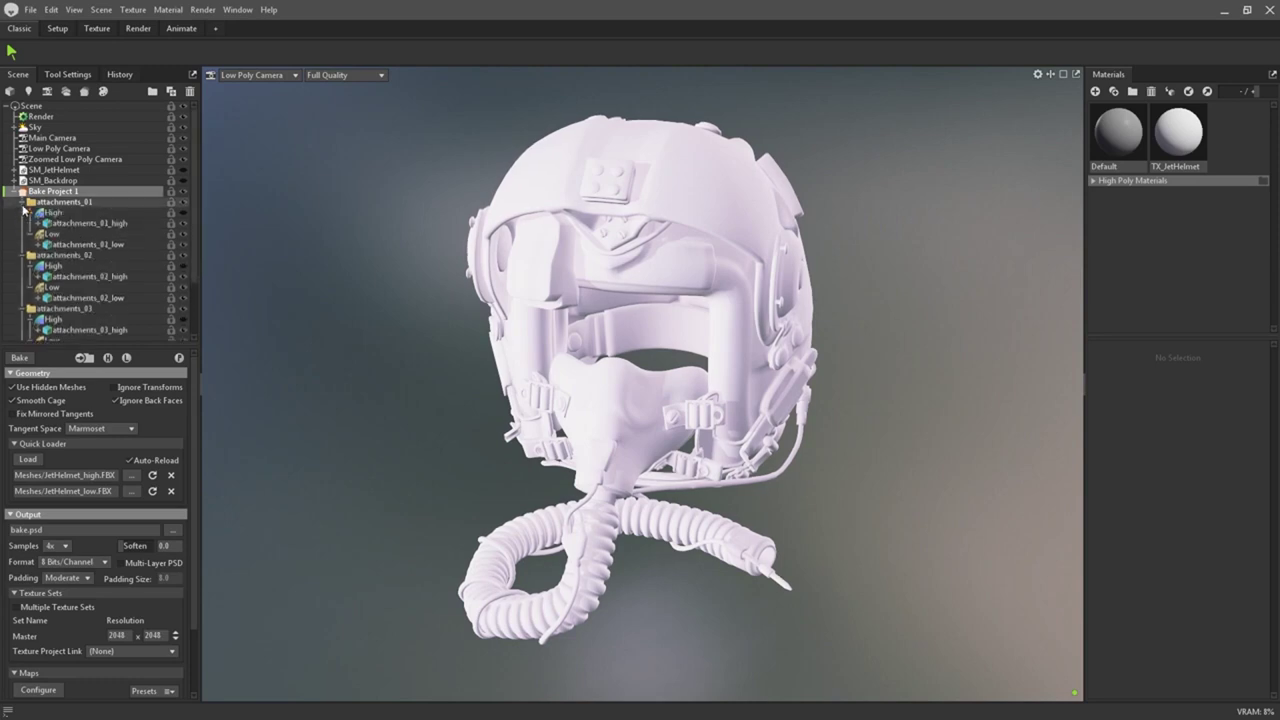
pyautogui.click(98, 214)
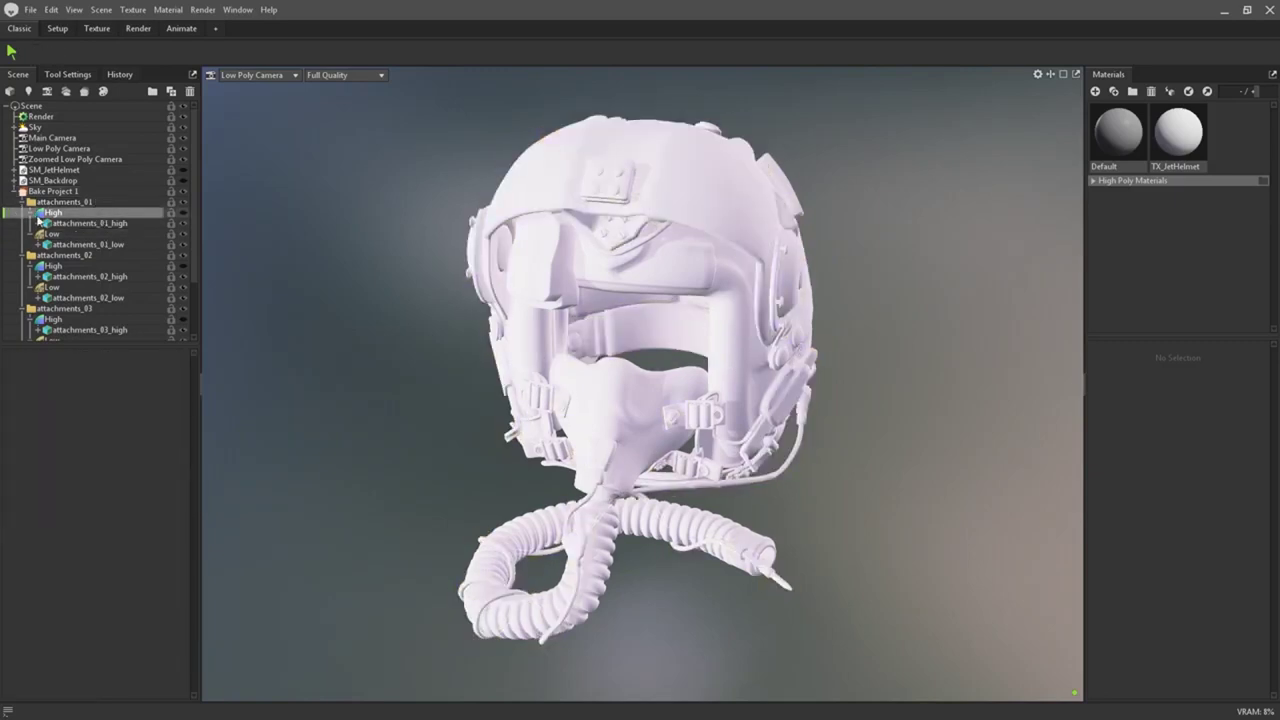
pyautogui.click(21, 201)
pyautogui.click(22, 212)
pyautogui.click(22, 212)
pyautogui.click(22, 223)
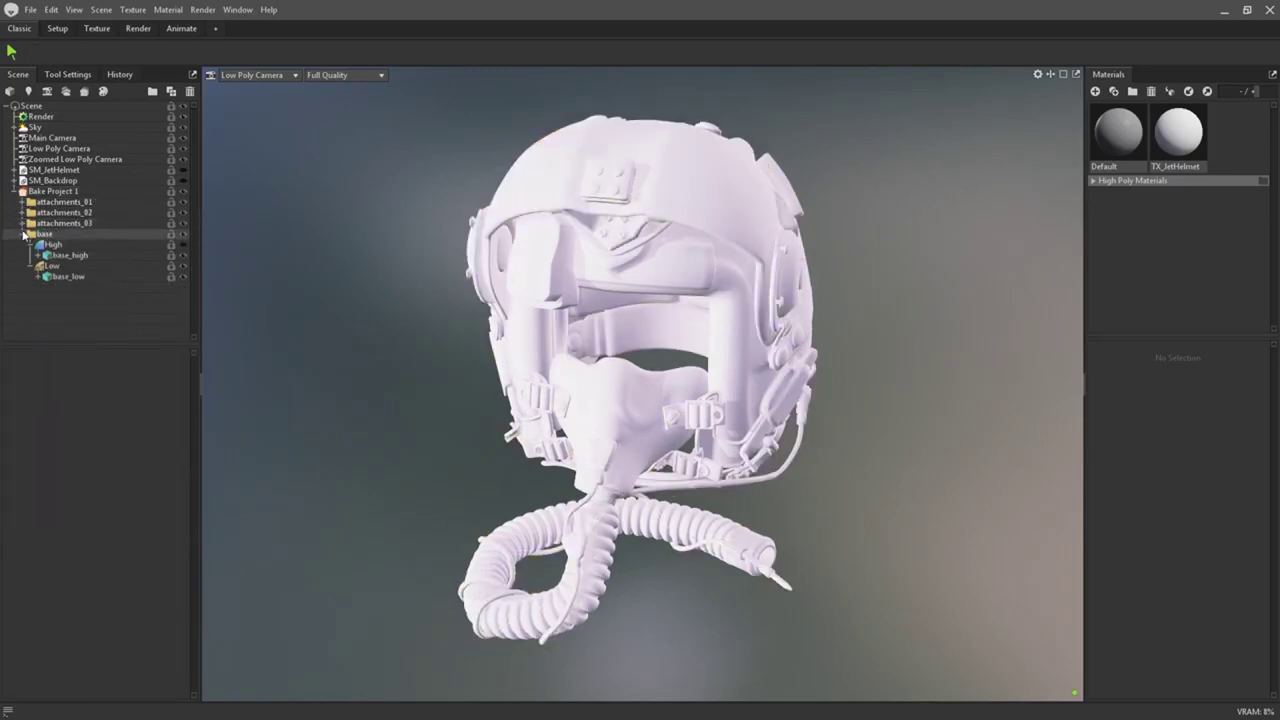
pyautogui.click(22, 233)
pyautogui.click(21, 201)
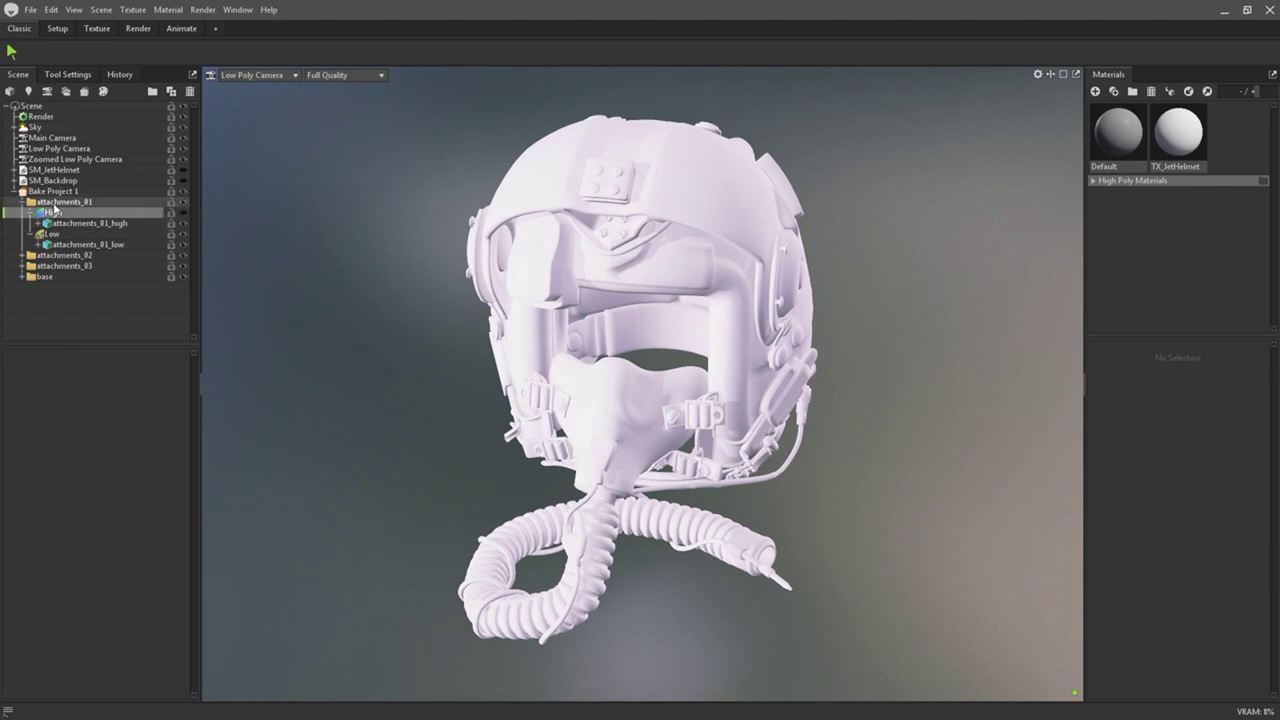
pyautogui.click(83, 234)
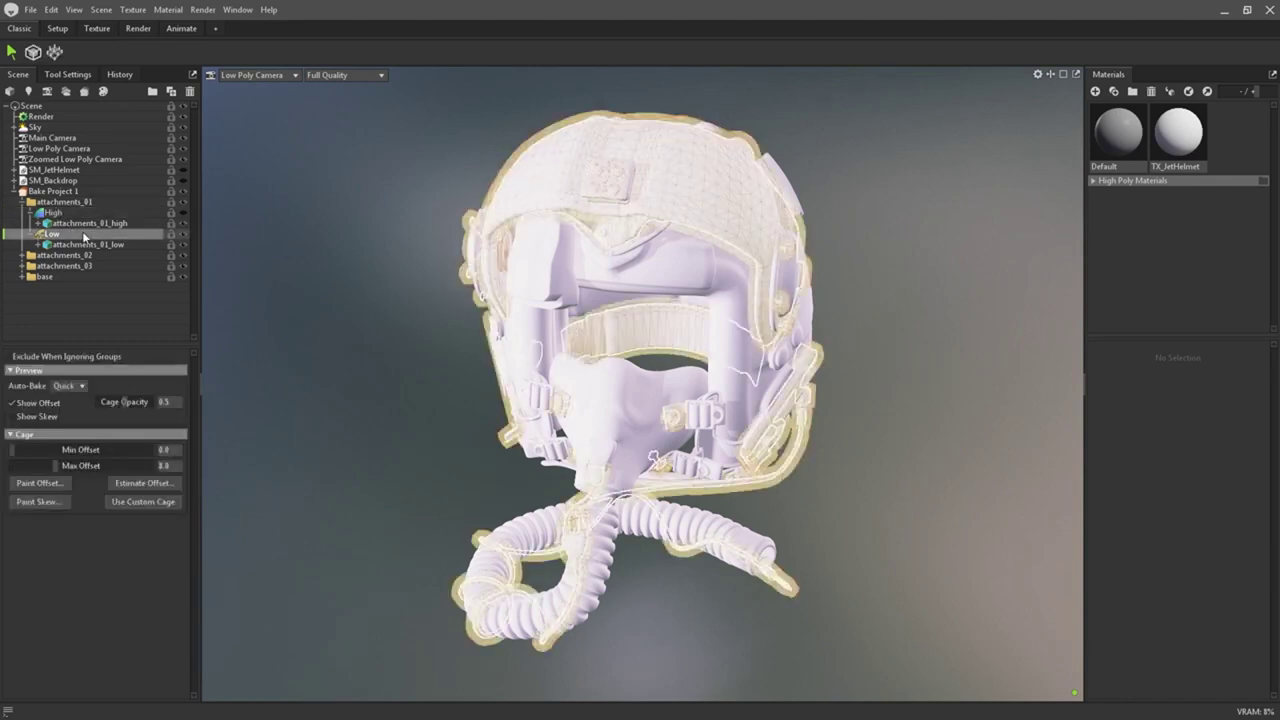
pyautogui.click(84, 214)
pyautogui.click(103, 300)
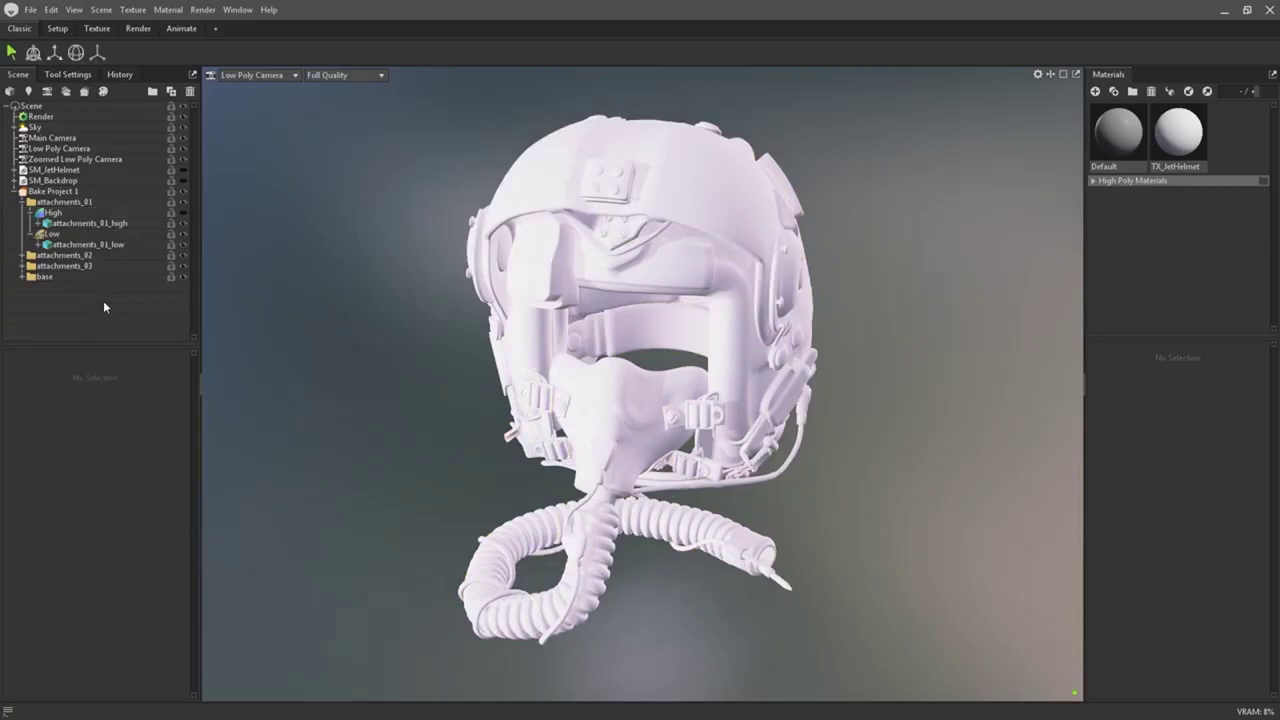
pyautogui.click(22, 201)
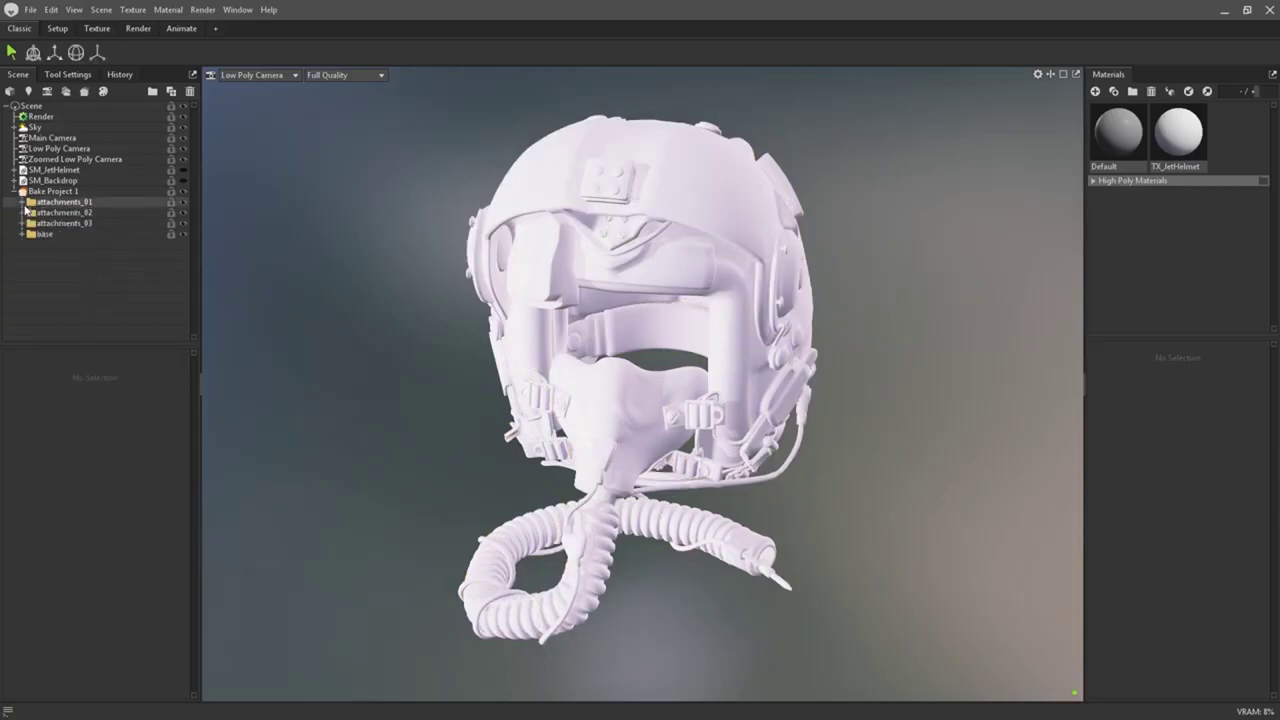
pyautogui.click(78, 191)
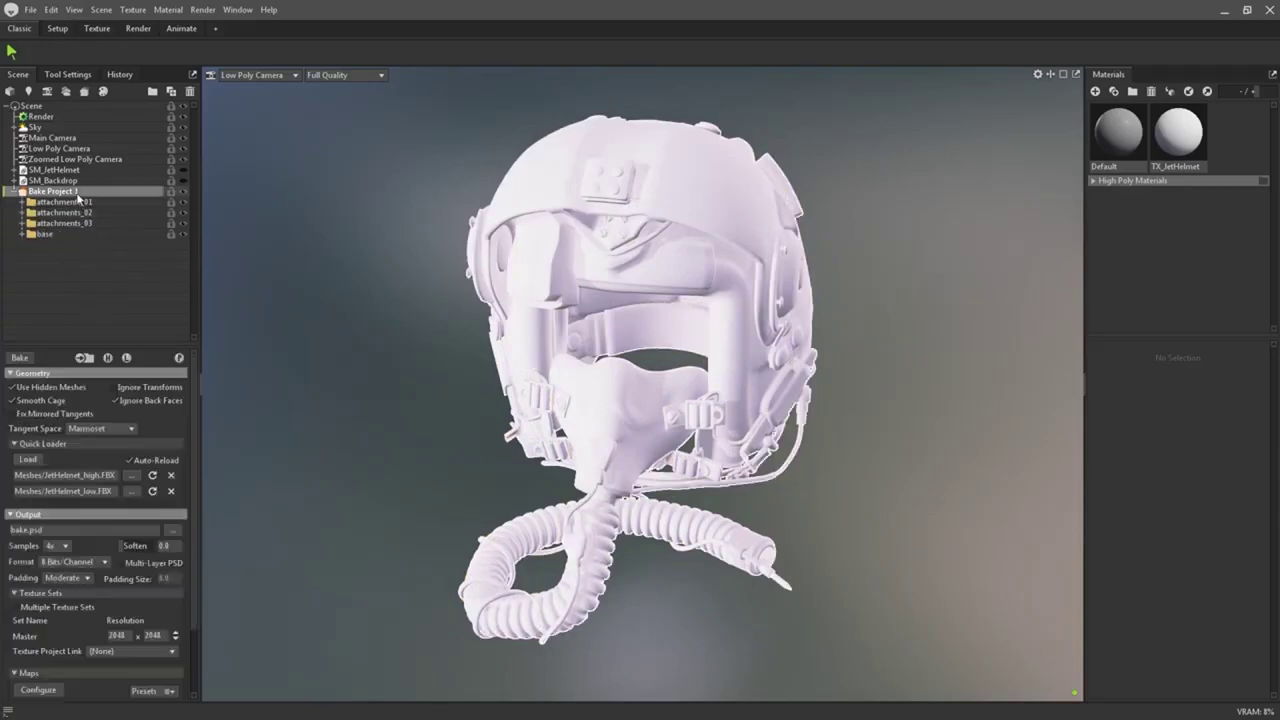
pyautogui.moveTo(97, 340); pyautogui.dragTo(76, 282)
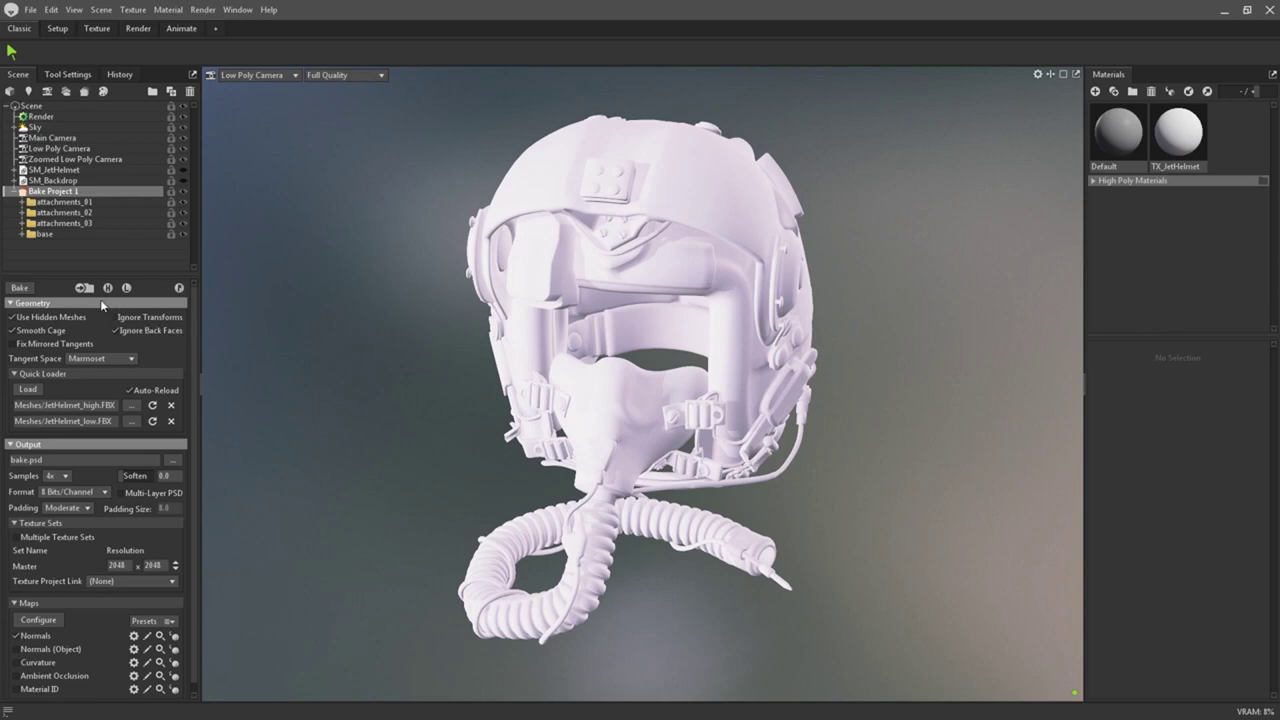
pyautogui.click(166, 328)
pyautogui.click(166, 328)
pyautogui.click(79, 317)
pyautogui.click(79, 317)
pyautogui.click(122, 358)
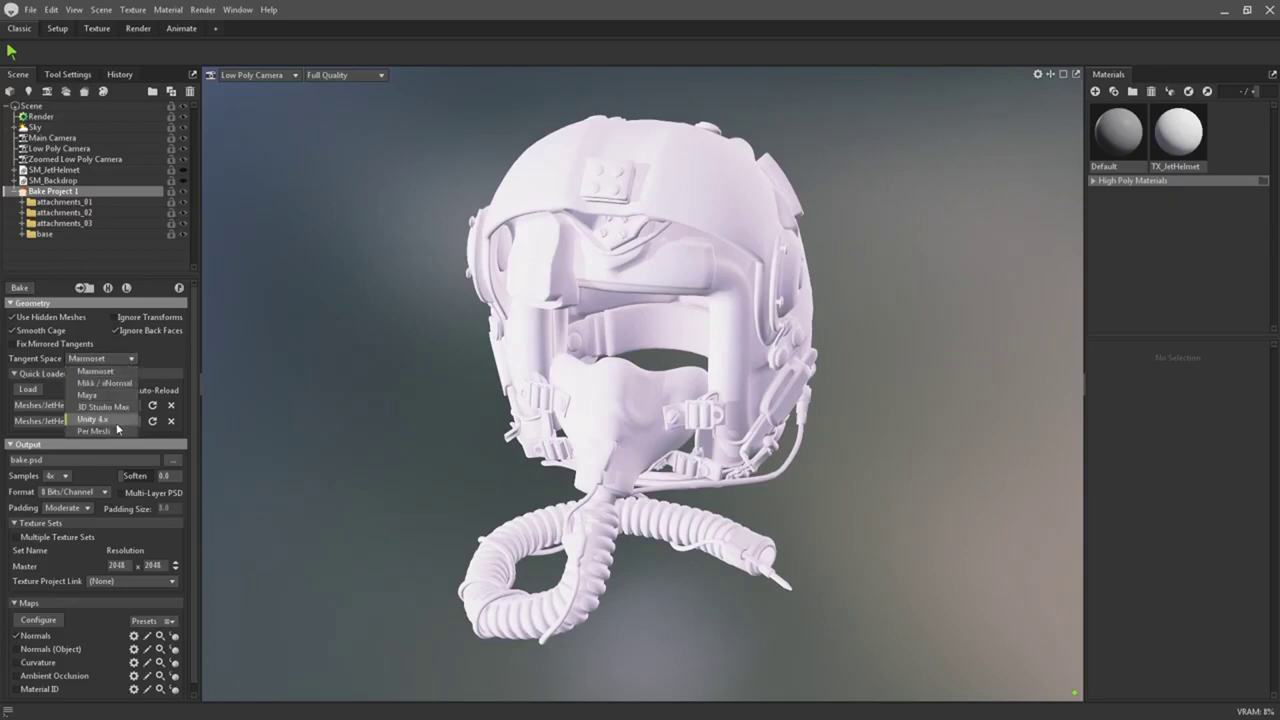
pyautogui.click(118, 359)
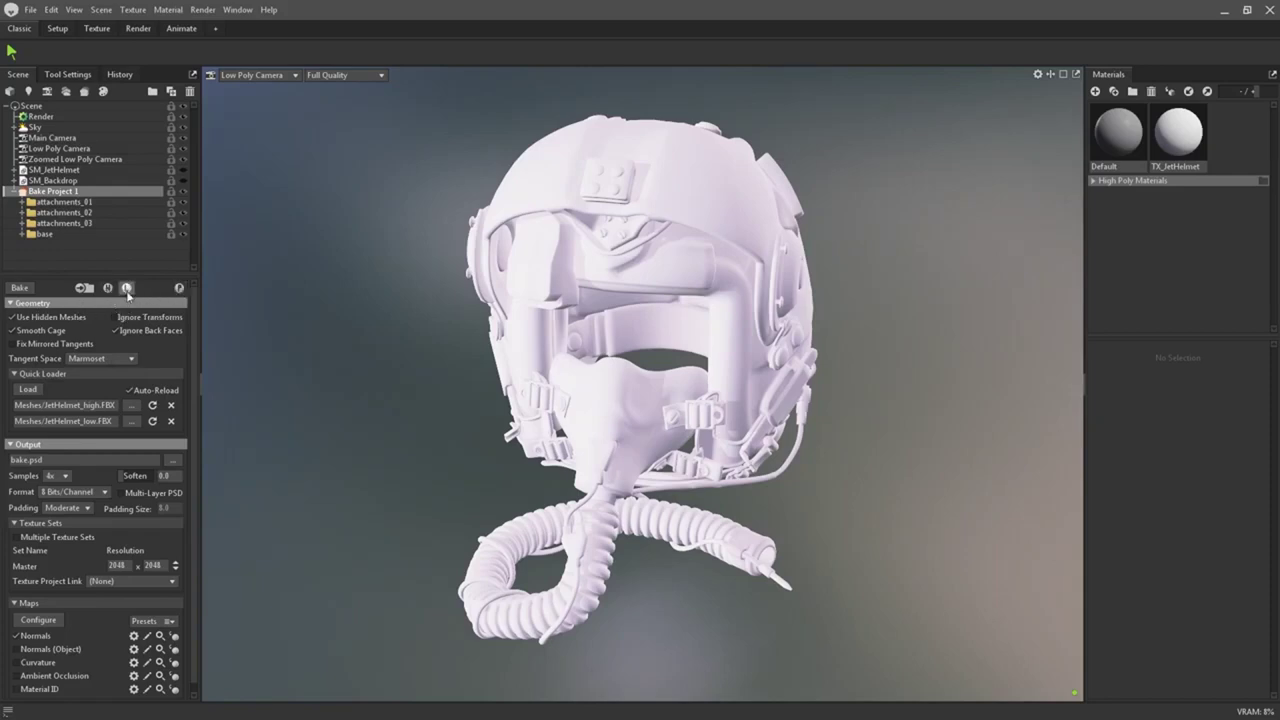
# Bake the high-poly detail onto the helmet, preview the normals and select the TX_JetHelmet material.
pyautogui.click(126, 289)
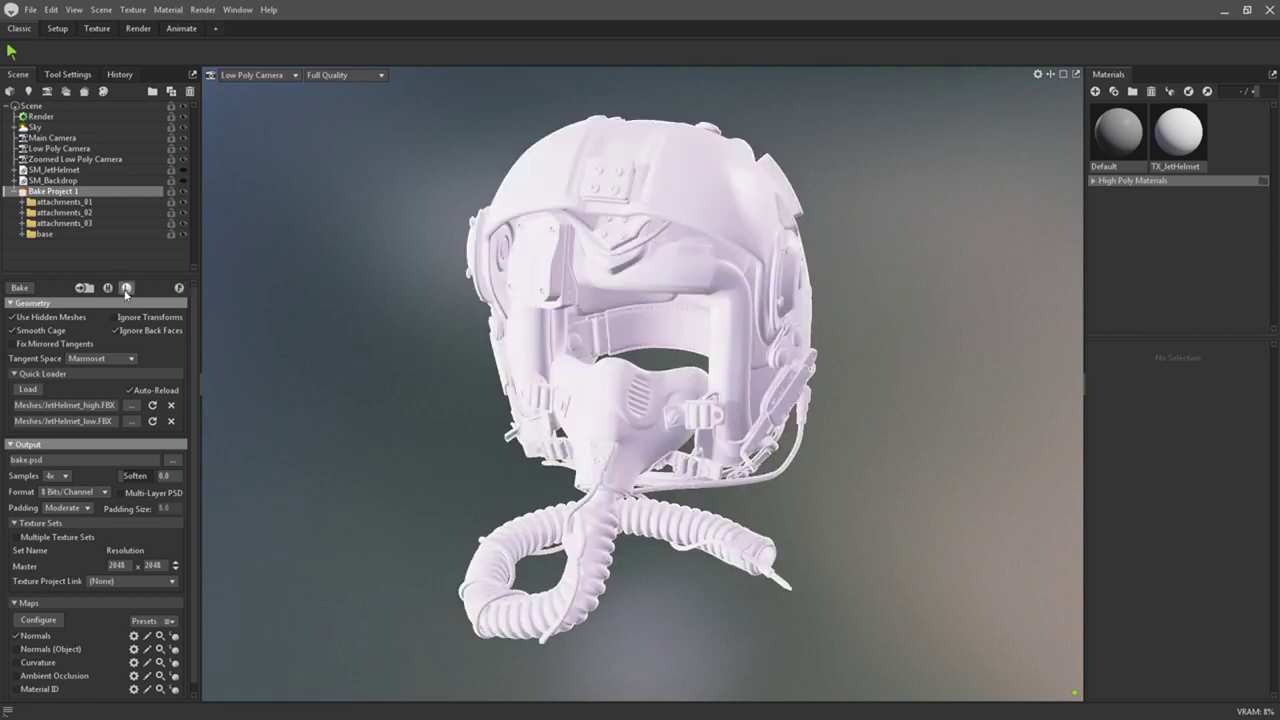
pyautogui.click(179, 288)
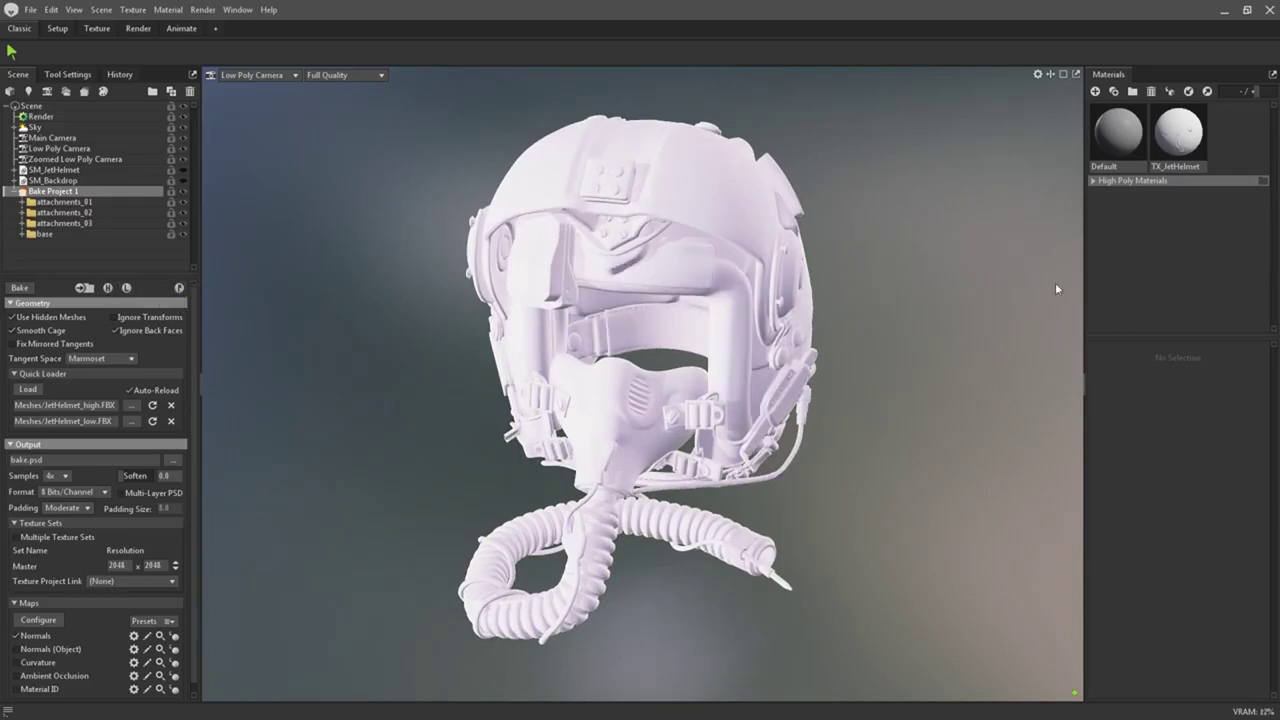
pyautogui.click(1186, 140)
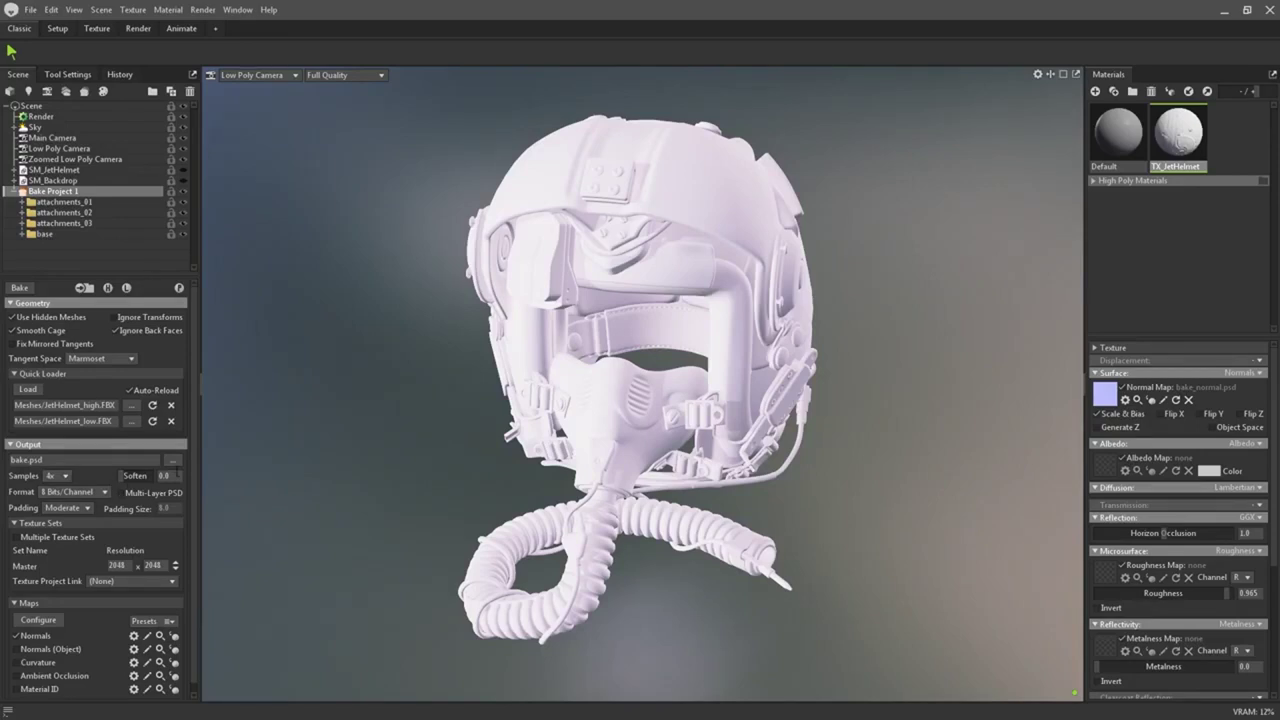
# Set the bake output to a PNG named TX_JetHelmet and review the bit depth and padding options.
pyautogui.click(172, 459)
pyautogui.click(455, 355)
pyautogui.click(240, 383)
pyautogui.write('TX_JetH')
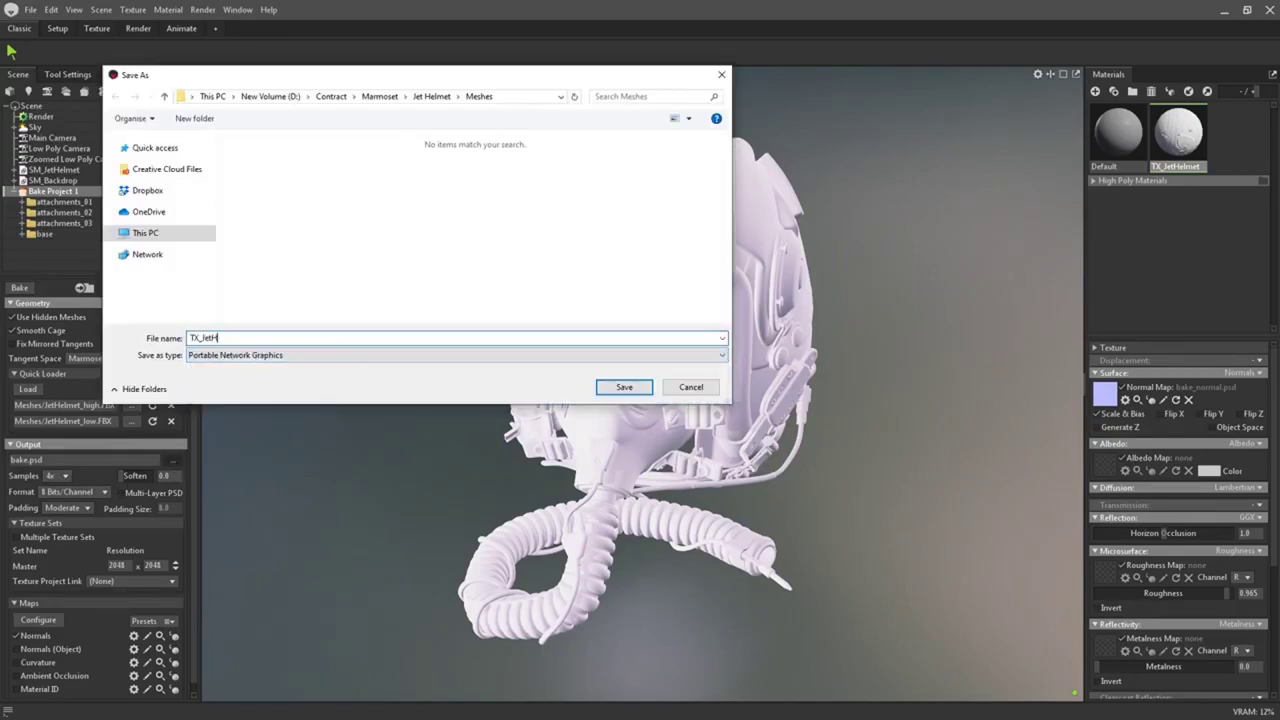
pyautogui.write('elmet')
pyautogui.press('Return')
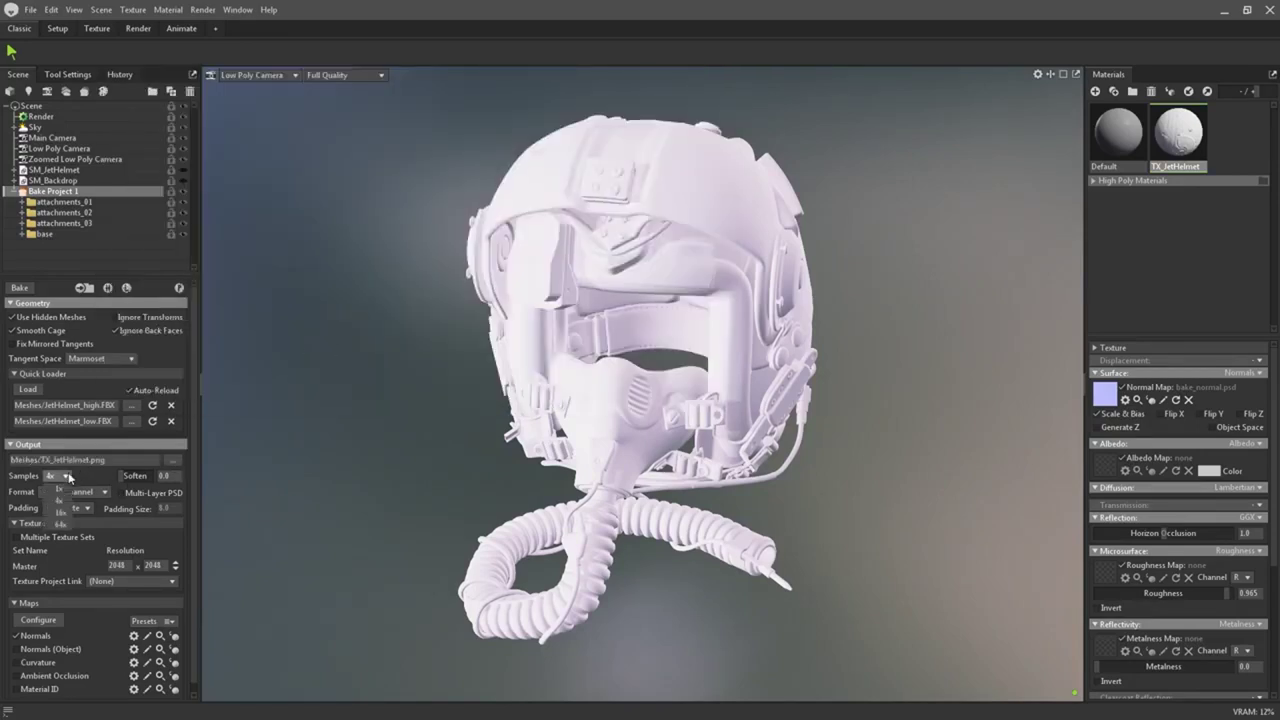
pyautogui.click(105, 493)
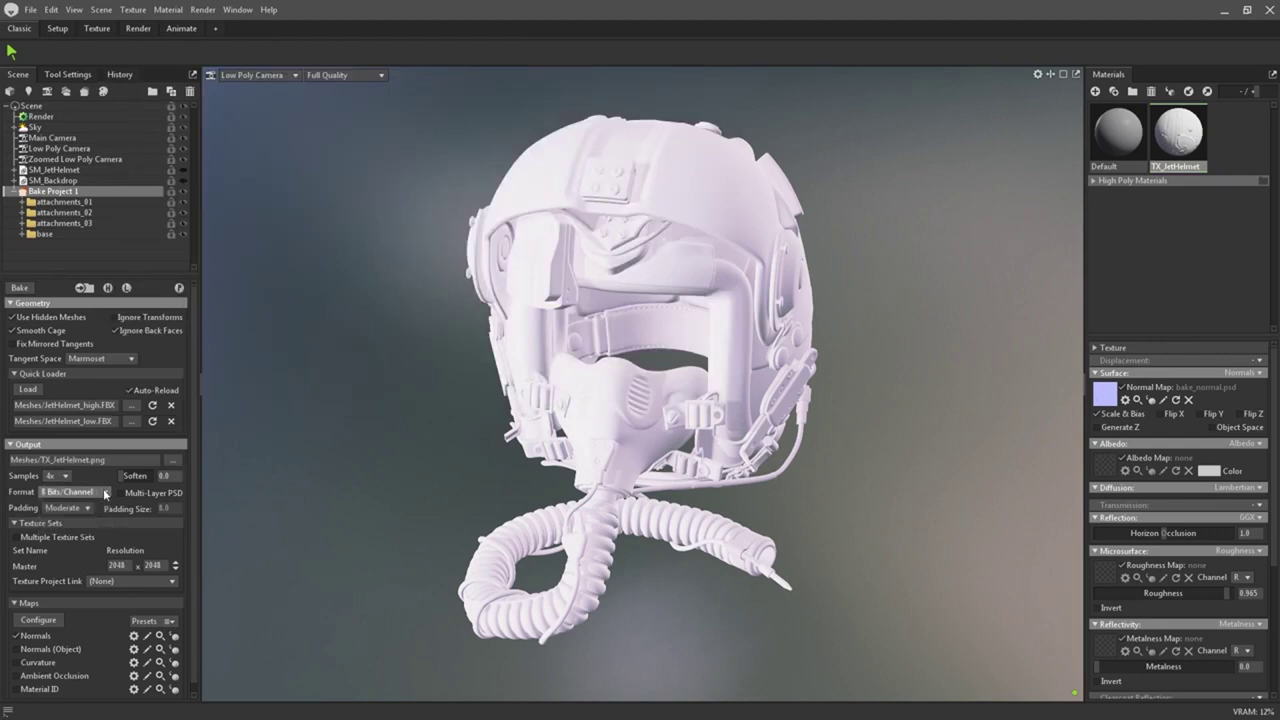
pyautogui.click(86, 508)
# Set padding to Extreme and enable Multiple Texture Sets for the character.
pyautogui.click(77, 545)
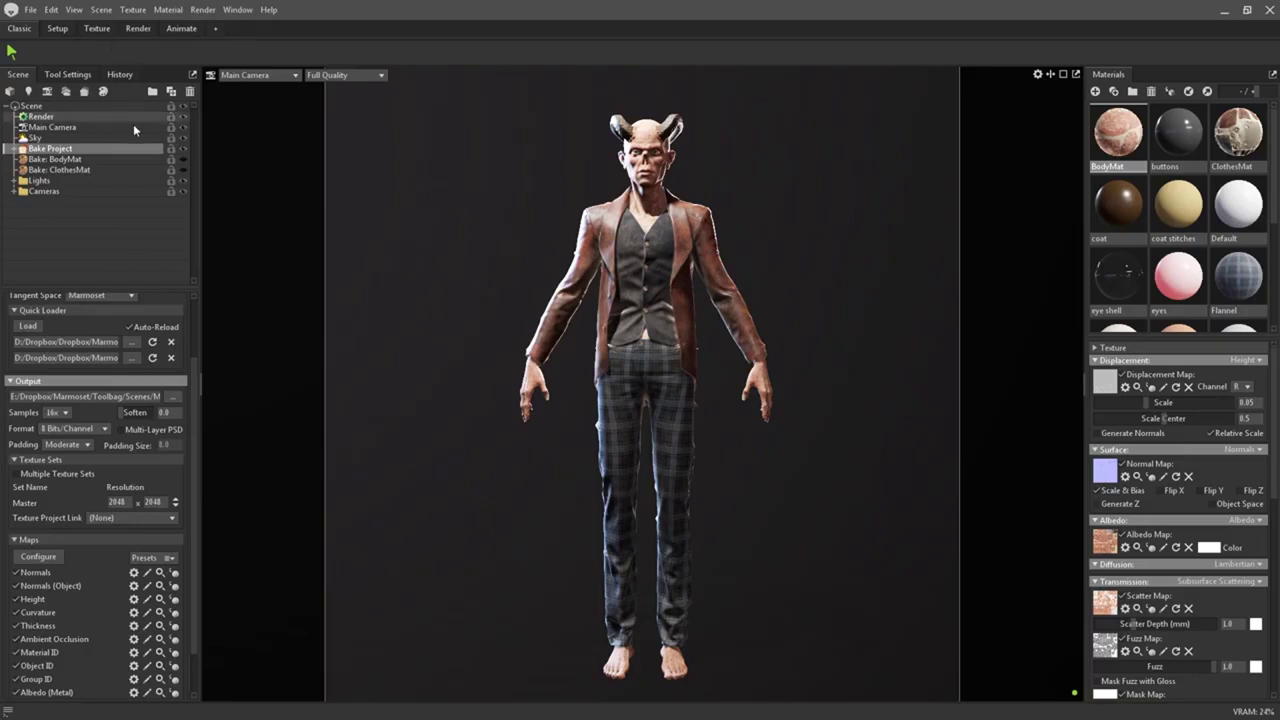
pyautogui.click(48, 476)
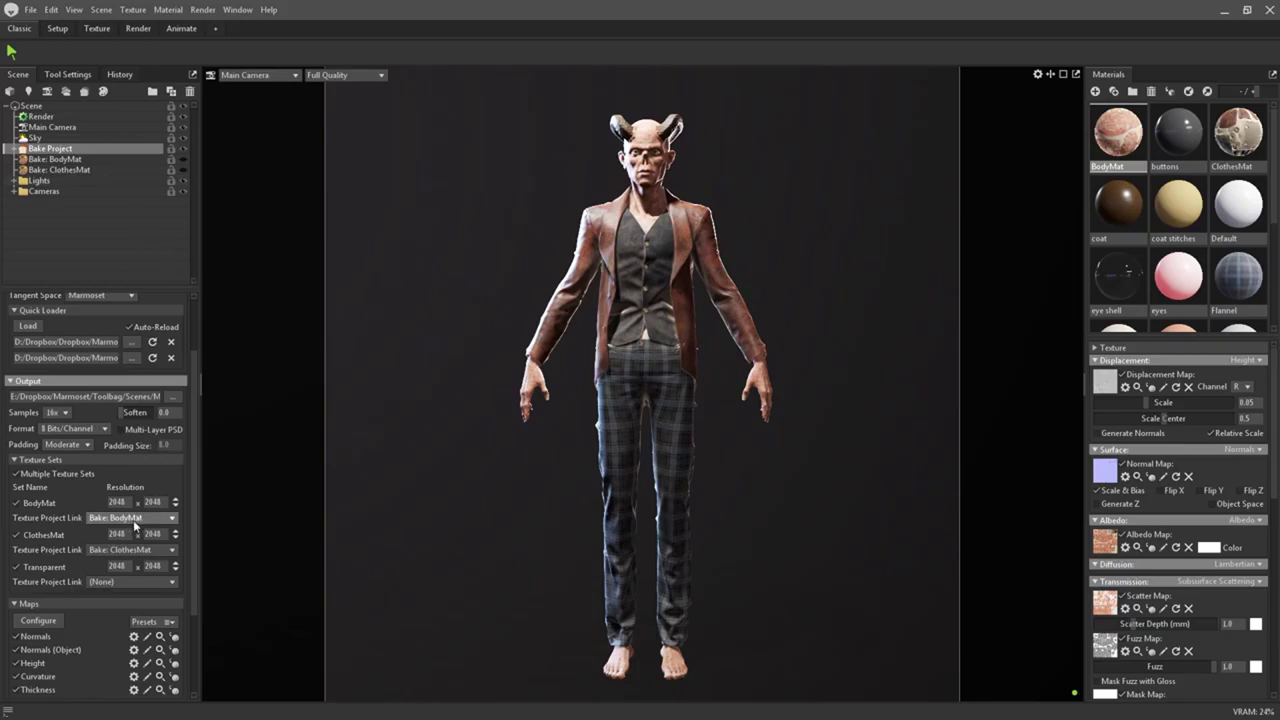
pyautogui.click(112, 160)
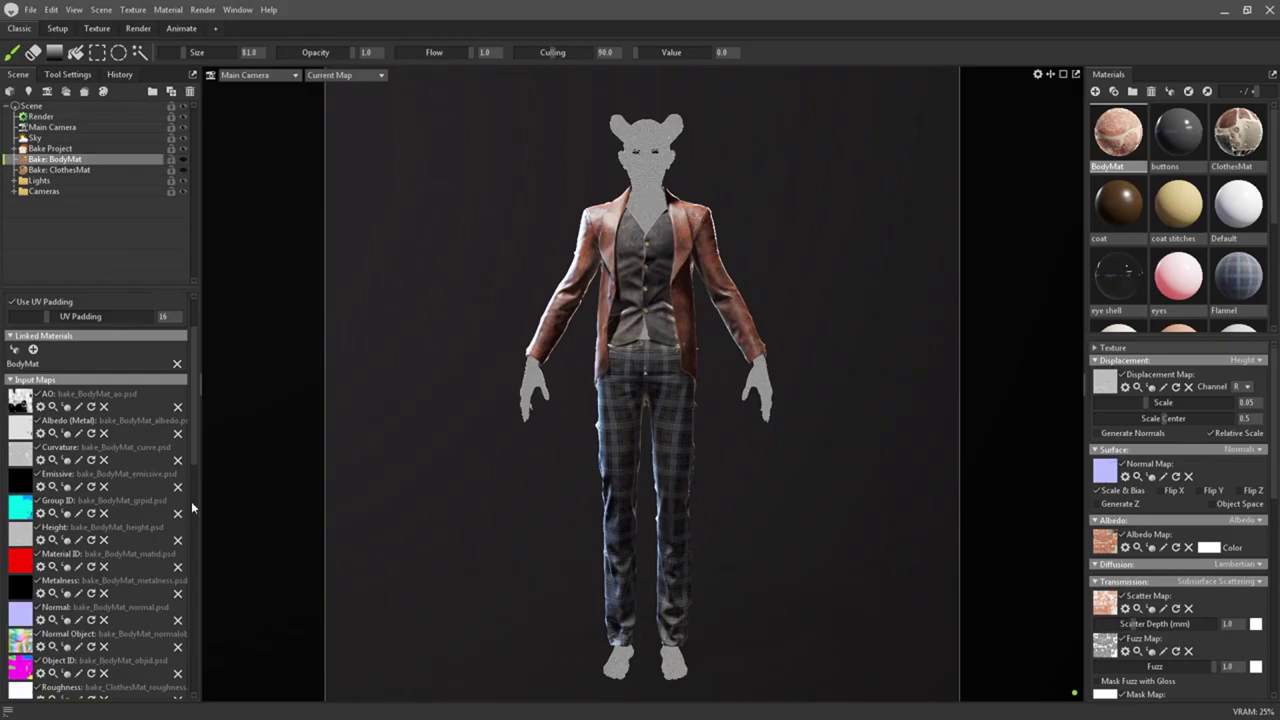
pyautogui.click(105, 147)
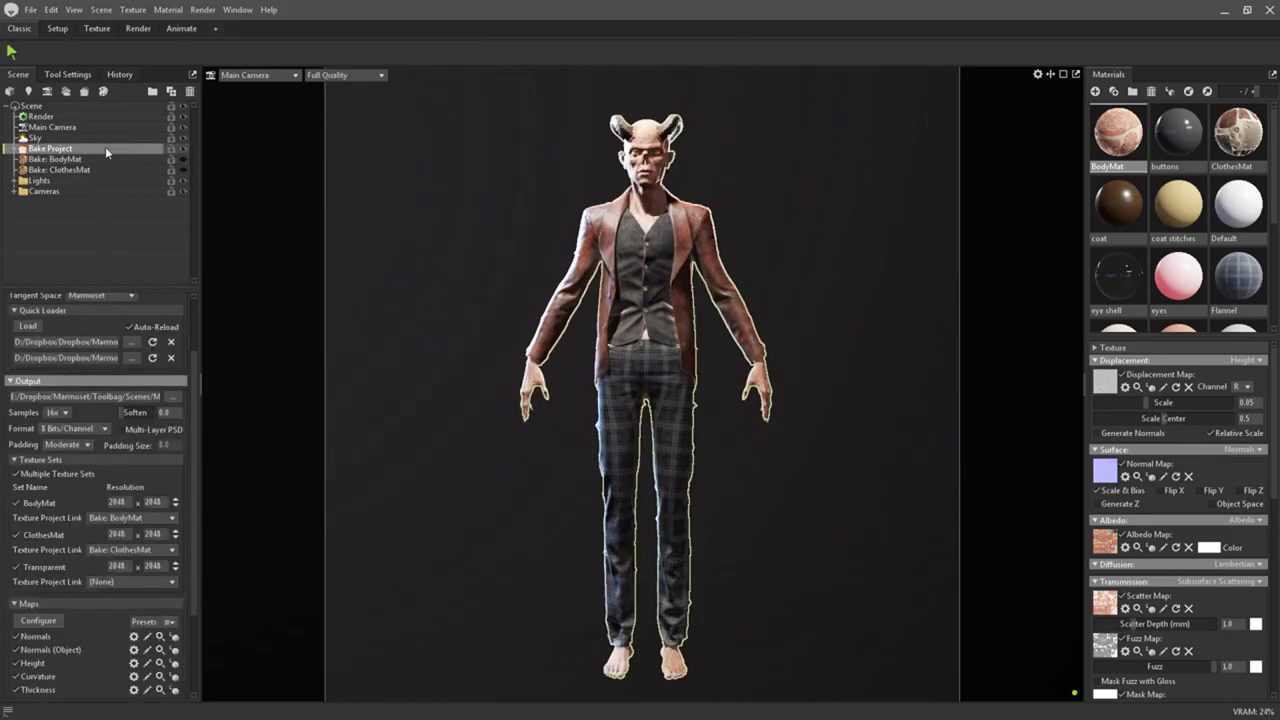
# Set BodyMat to 4096 and Transparent to 1024, then open the Bake: BodyMat texture project.
pyautogui.click(175, 498)
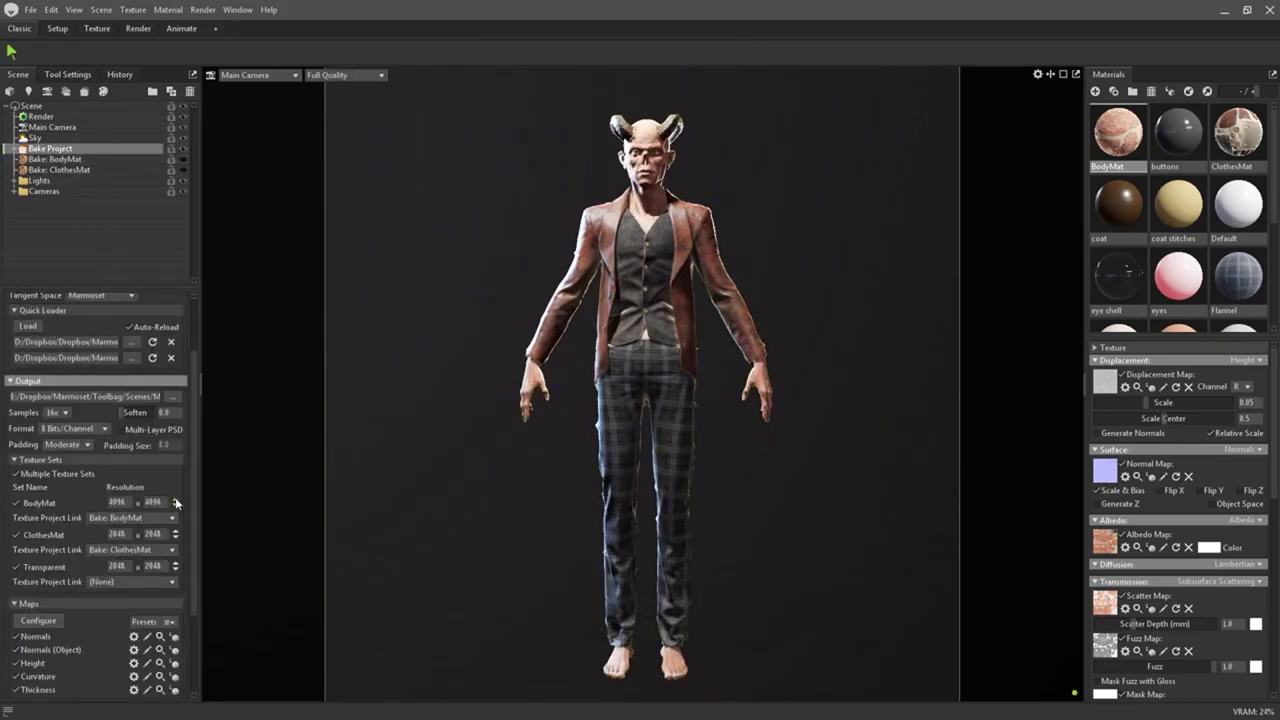
pyautogui.click(175, 569)
pyautogui.click(168, 582)
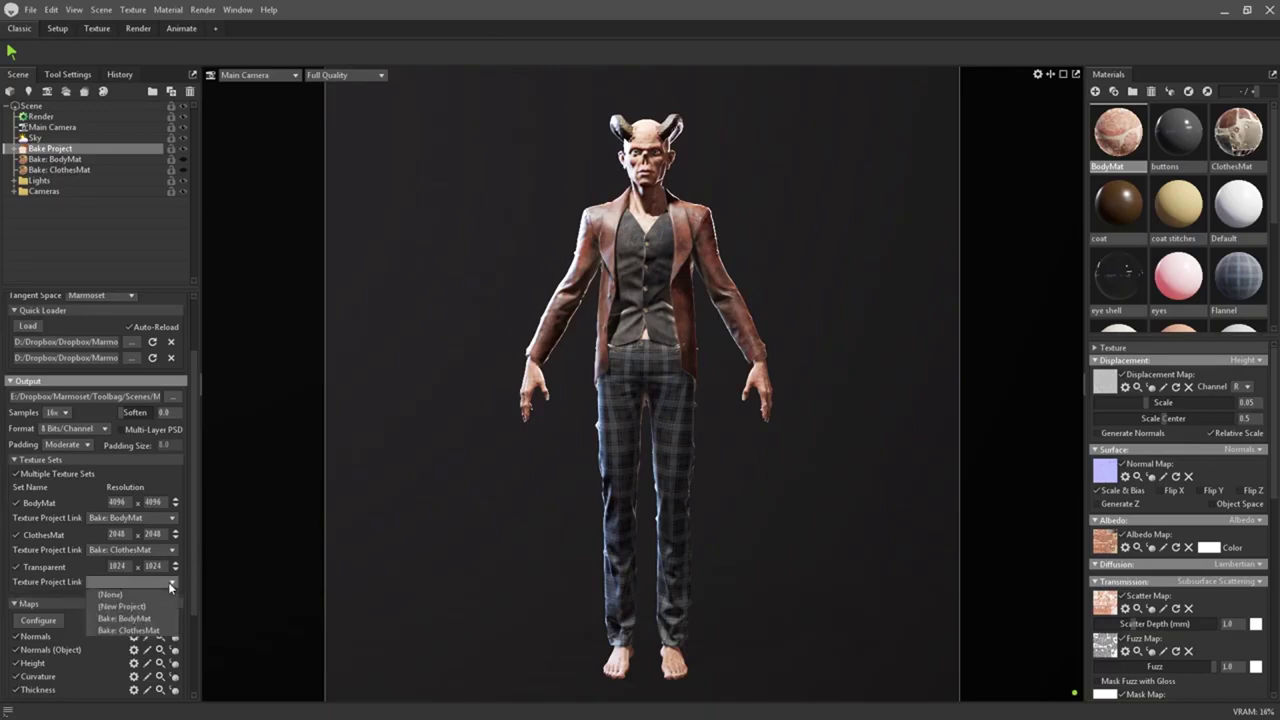
pyautogui.click(160, 632)
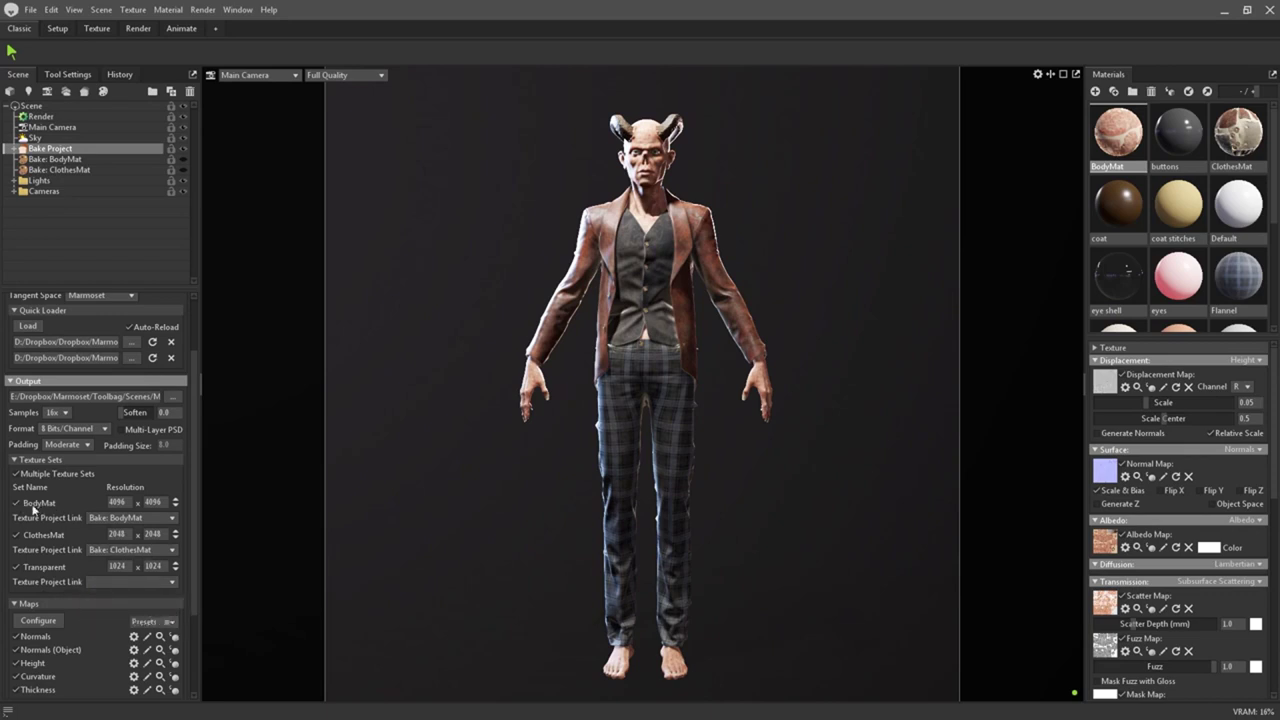
pyautogui.click(80, 161)
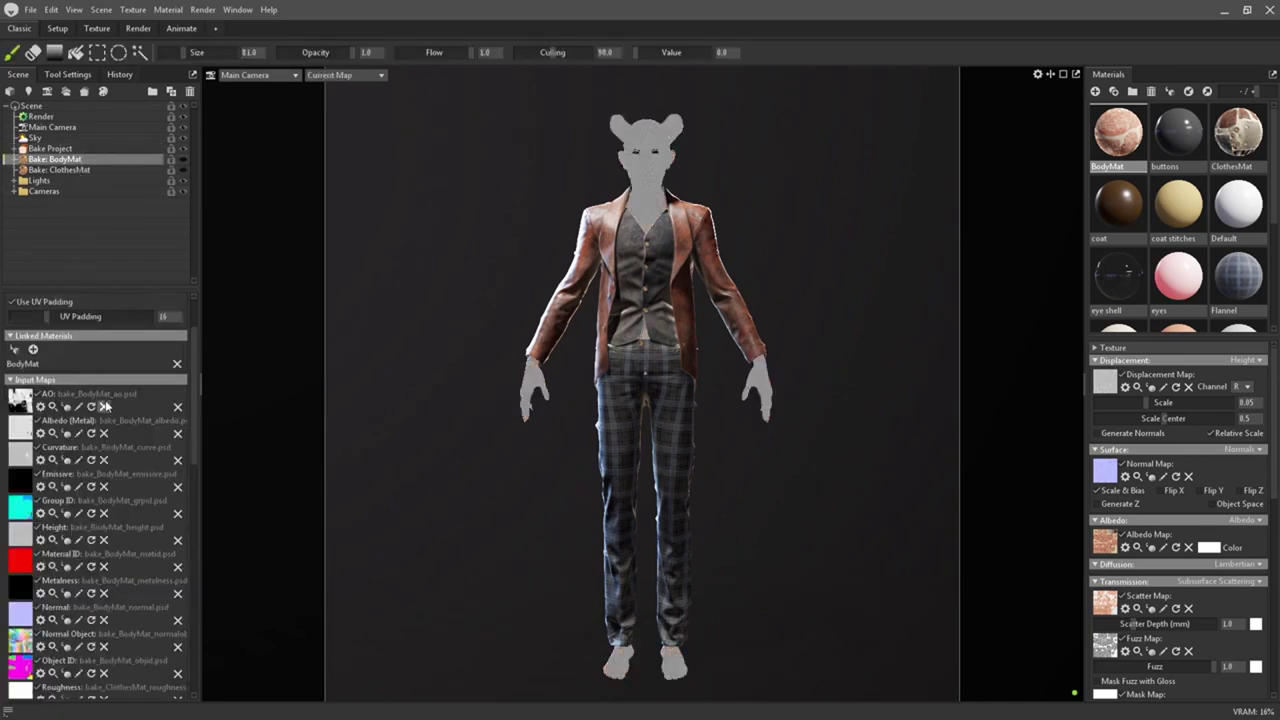
pyautogui.click(110, 33)
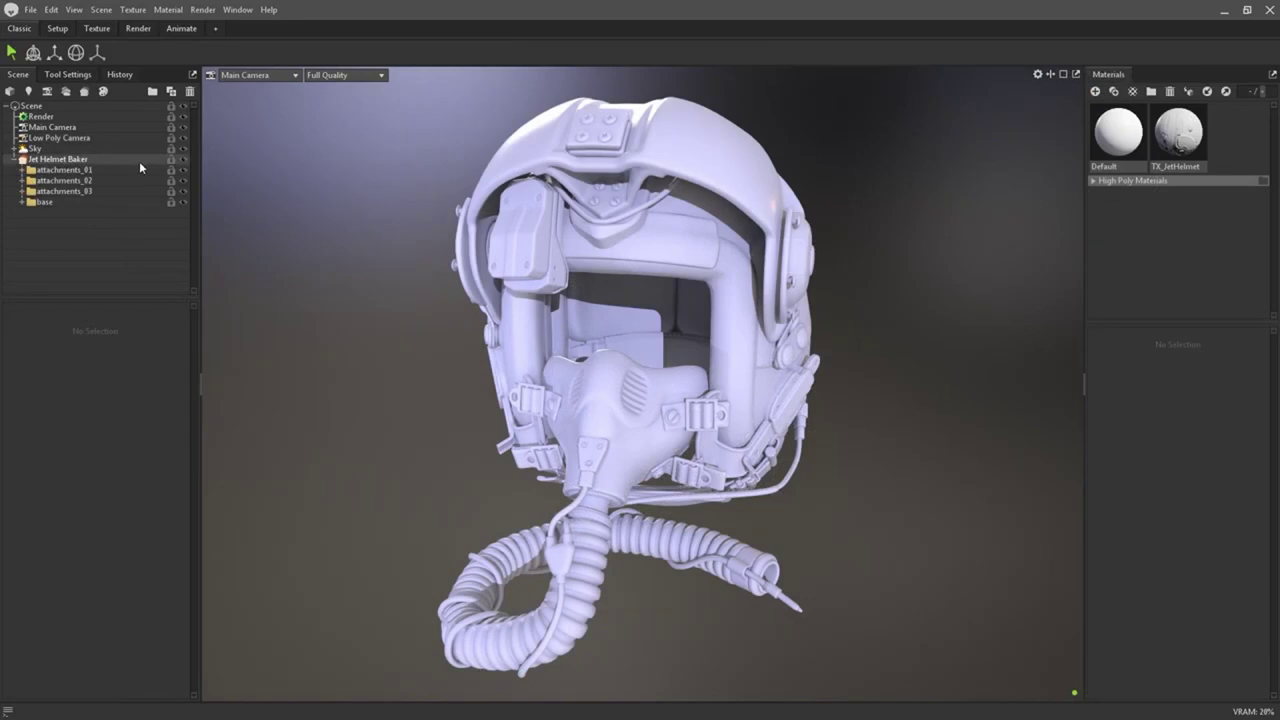
# Add Normals (Object), Curvature, Convexity, Concavity, Thickness and Bent Normals to the bake map types.
pyautogui.click(139, 165)
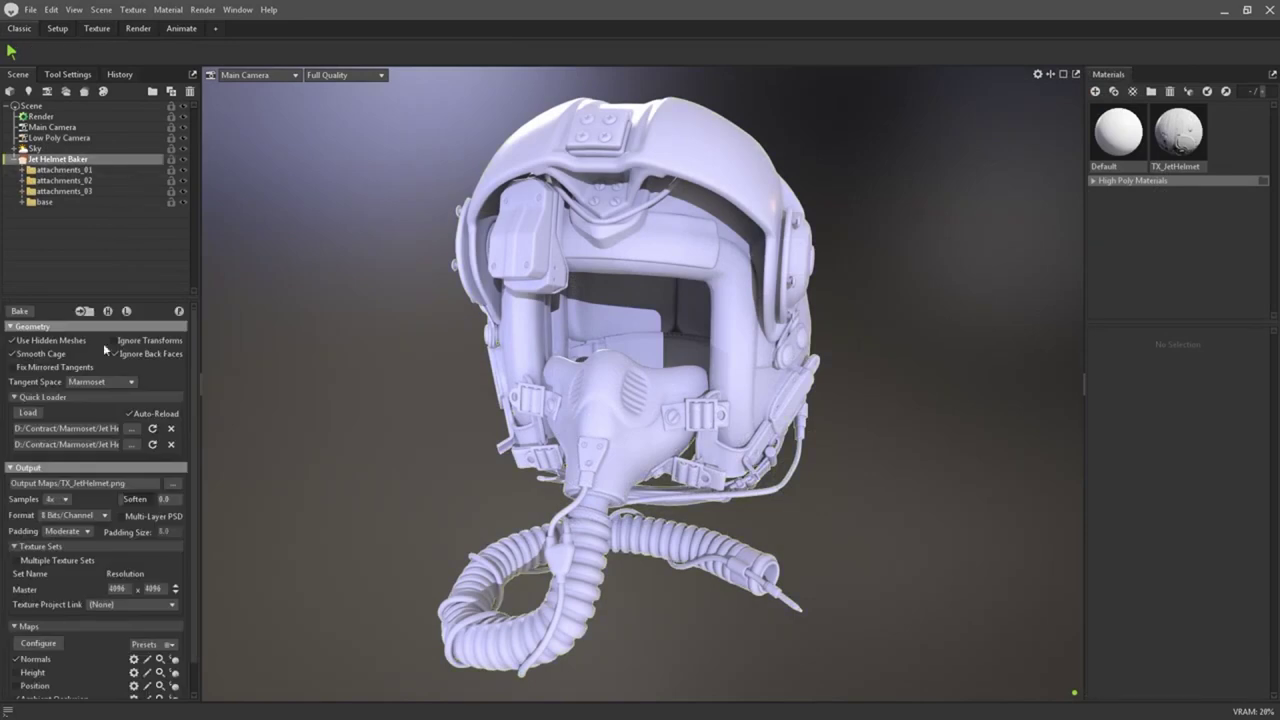
pyautogui.scroll(-1, 103, 343)
pyautogui.scroll(-1, 103, 343)
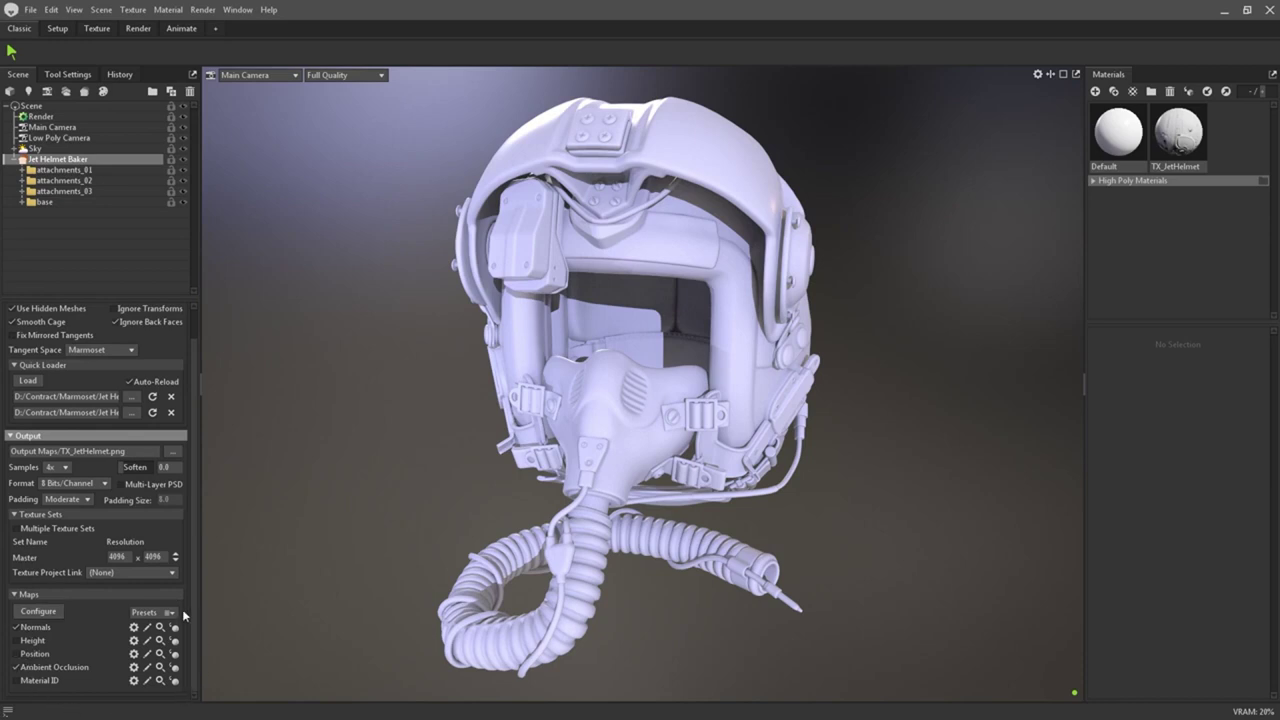
pyautogui.click(45, 613)
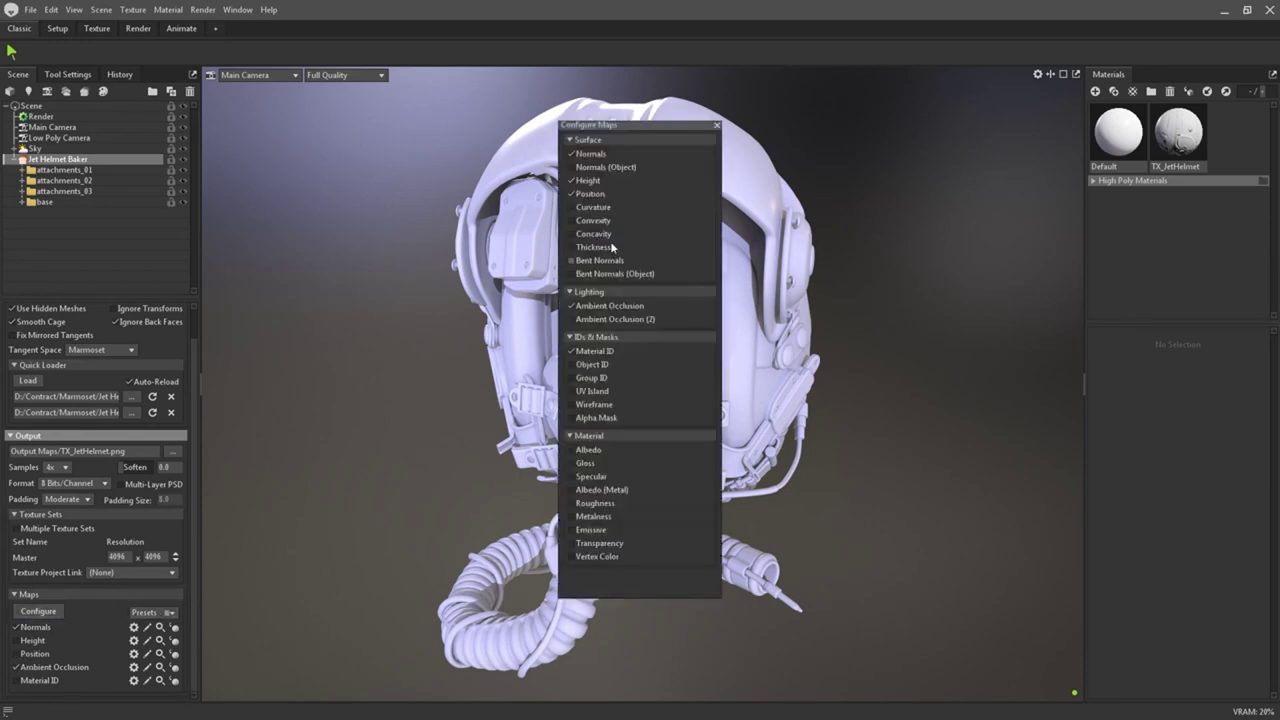
pyautogui.moveTo(657, 131); pyautogui.dragTo(348, 131)
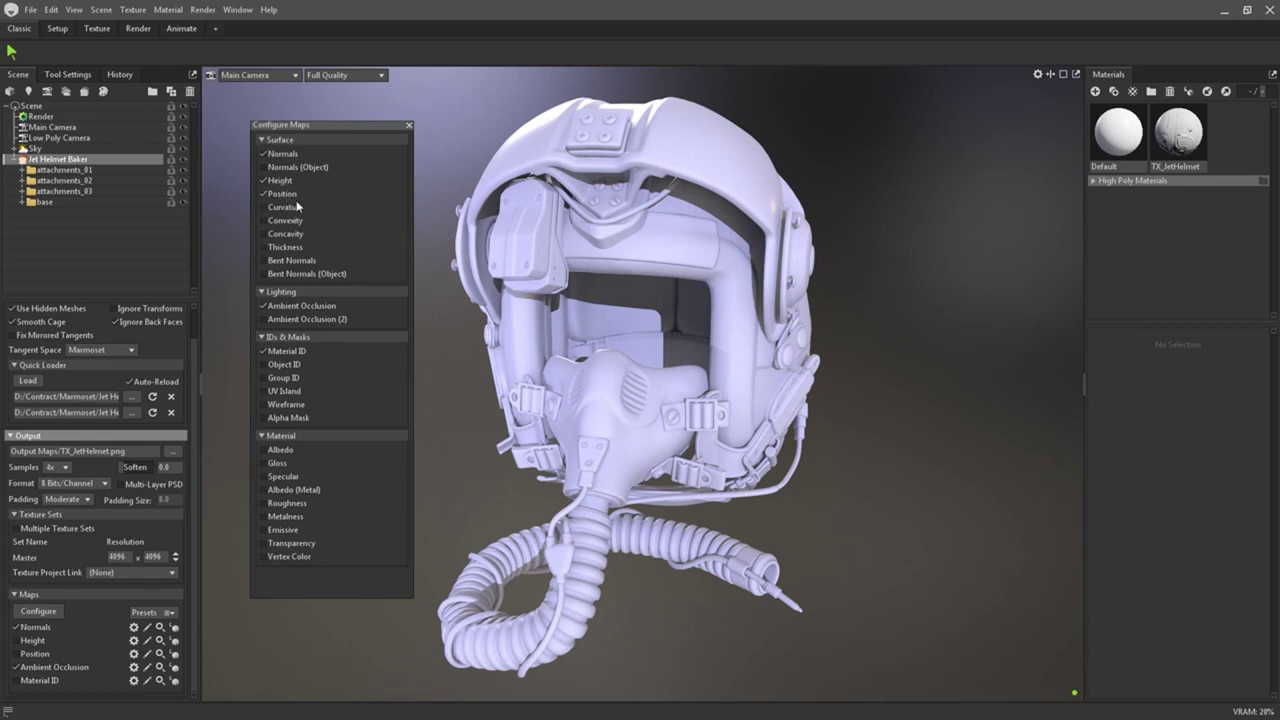
pyautogui.click(263, 167)
pyautogui.click(263, 207)
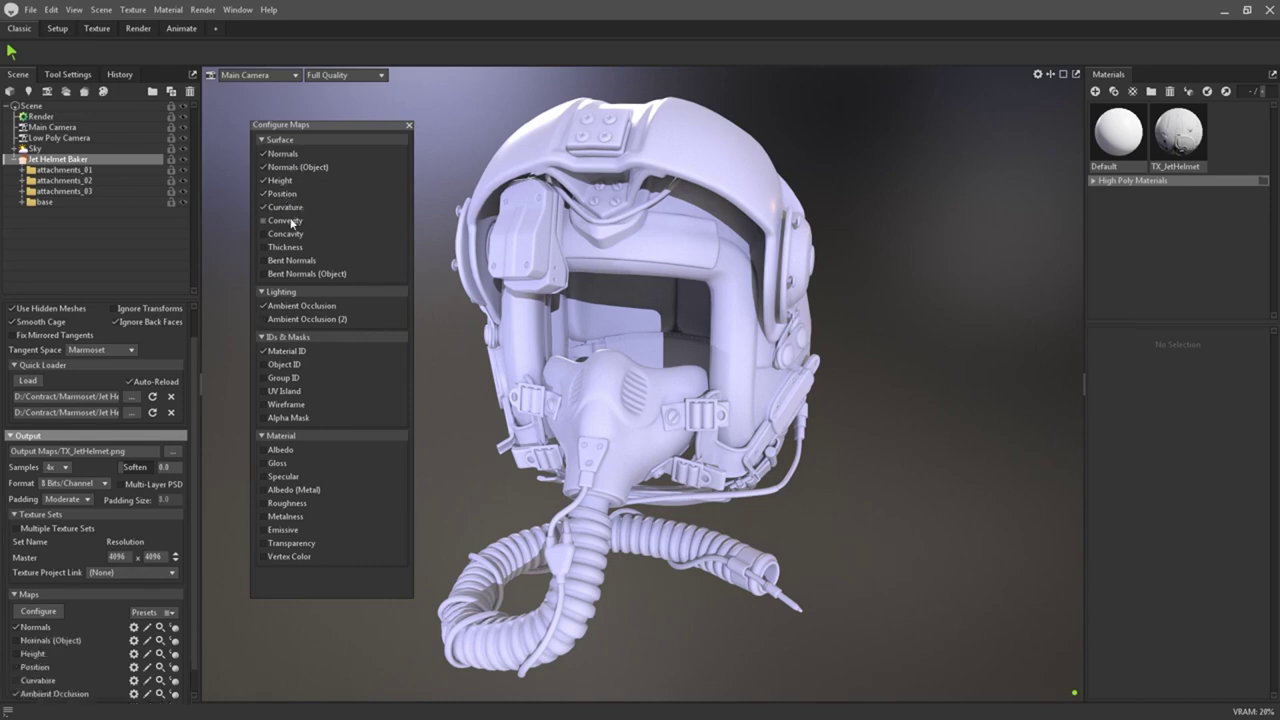
pyautogui.click(263, 220)
pyautogui.click(263, 233)
pyautogui.click(263, 247)
pyautogui.click(408, 125)
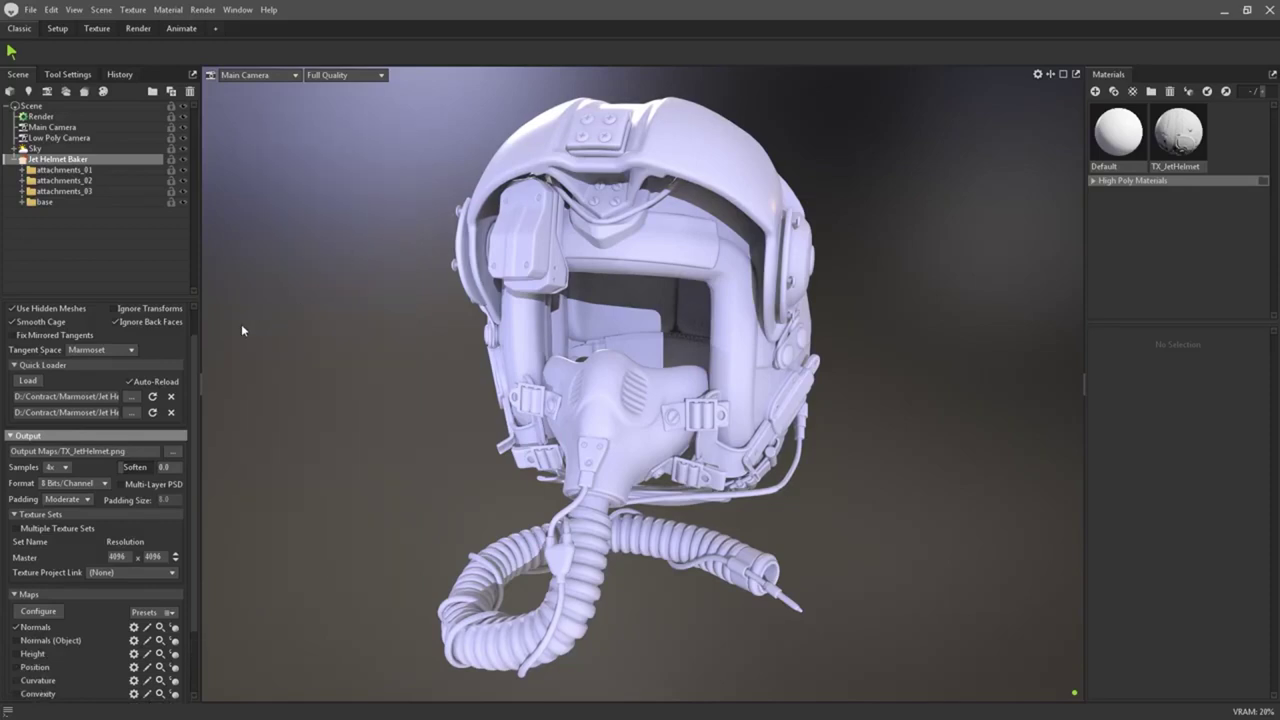
# Enable every map from Normals (Object) through Material ID in the Maps list.
pyautogui.moveTo(196, 340); pyautogui.dragTo(196, 412)
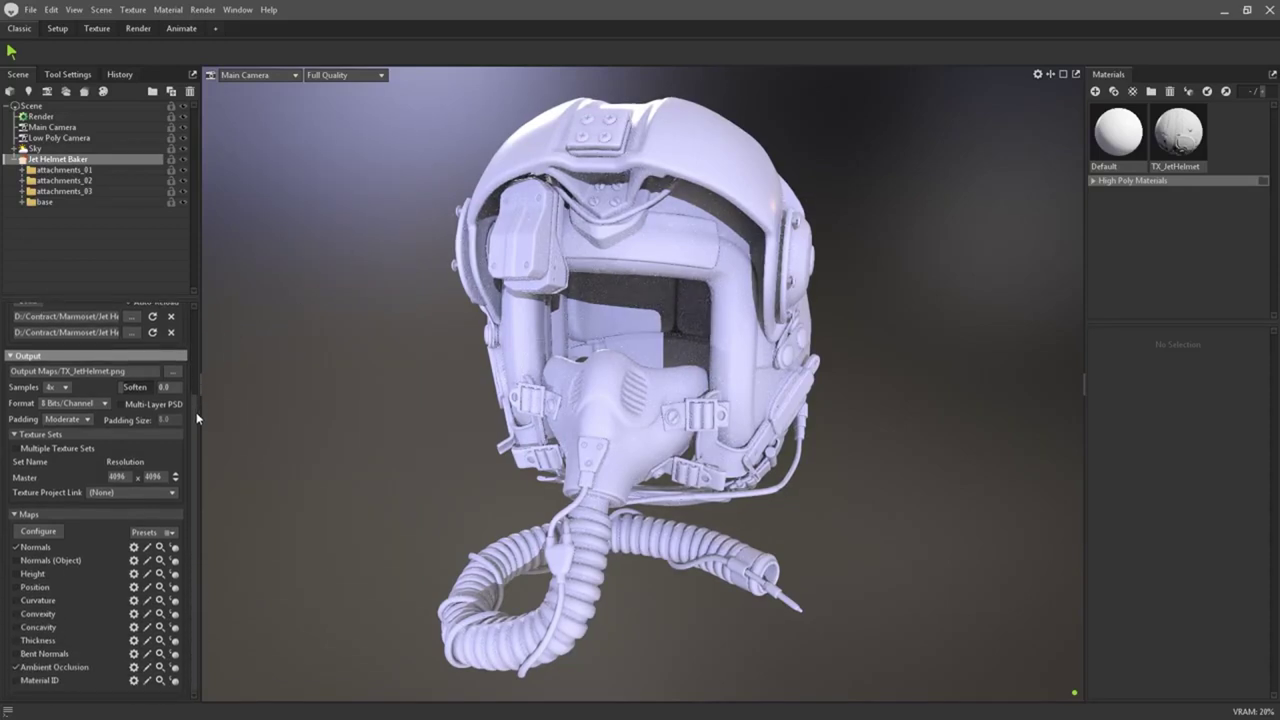
pyautogui.click(45, 680)
pyautogui.click(45, 653)
pyautogui.click(45, 640)
pyautogui.click(45, 627)
pyautogui.click(45, 613)
pyautogui.click(45, 600)
pyautogui.click(45, 587)
pyautogui.click(45, 573)
pyautogui.click(45, 560)
# Change the Normals map file suffix to normal_new.
pyautogui.click(133, 547)
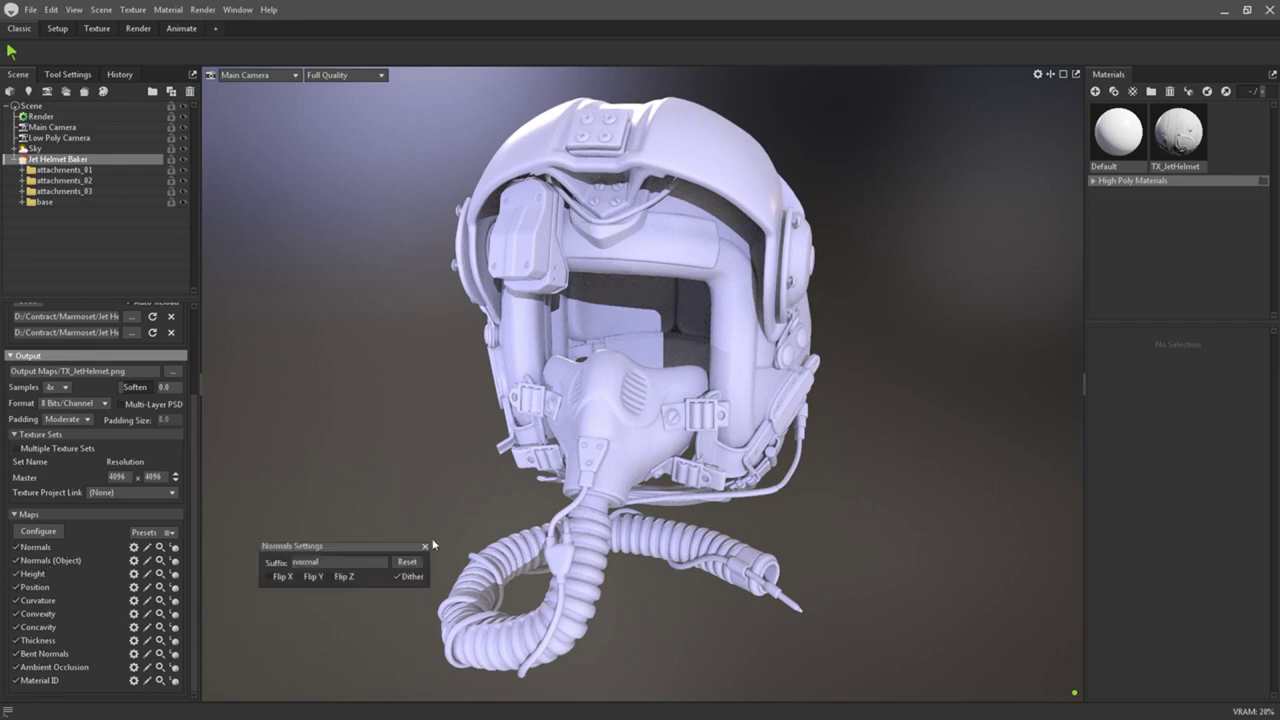
pyautogui.doubleClick(306, 562)
pyautogui.write('_new')
pyautogui.click(426, 546)
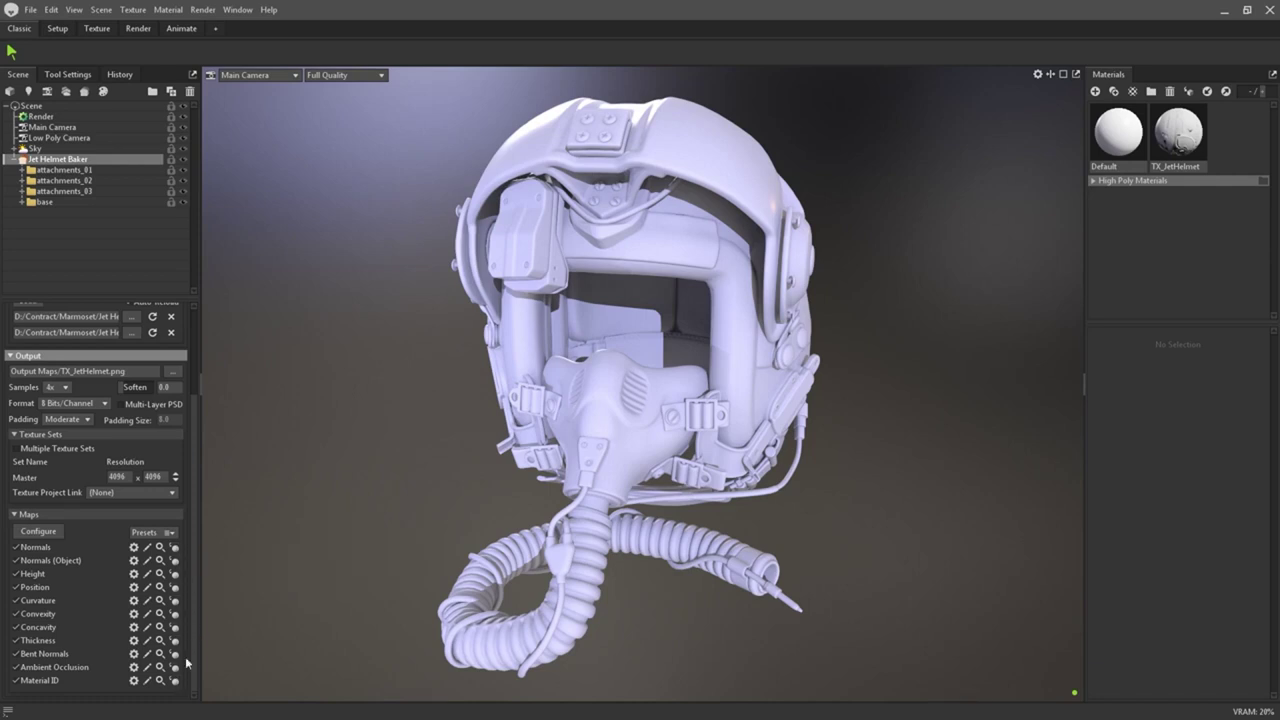
# Preview the ambient occlusion, disable the Curvature through Material ID maps, and open the AO settings.
pyautogui.click(174, 667)
pyautogui.moveTo(16, 680)
pyautogui.mouseDown()
pyautogui.moveTo(43, 591)
pyautogui.moveTo(16, 547)
pyautogui.mouseUp()
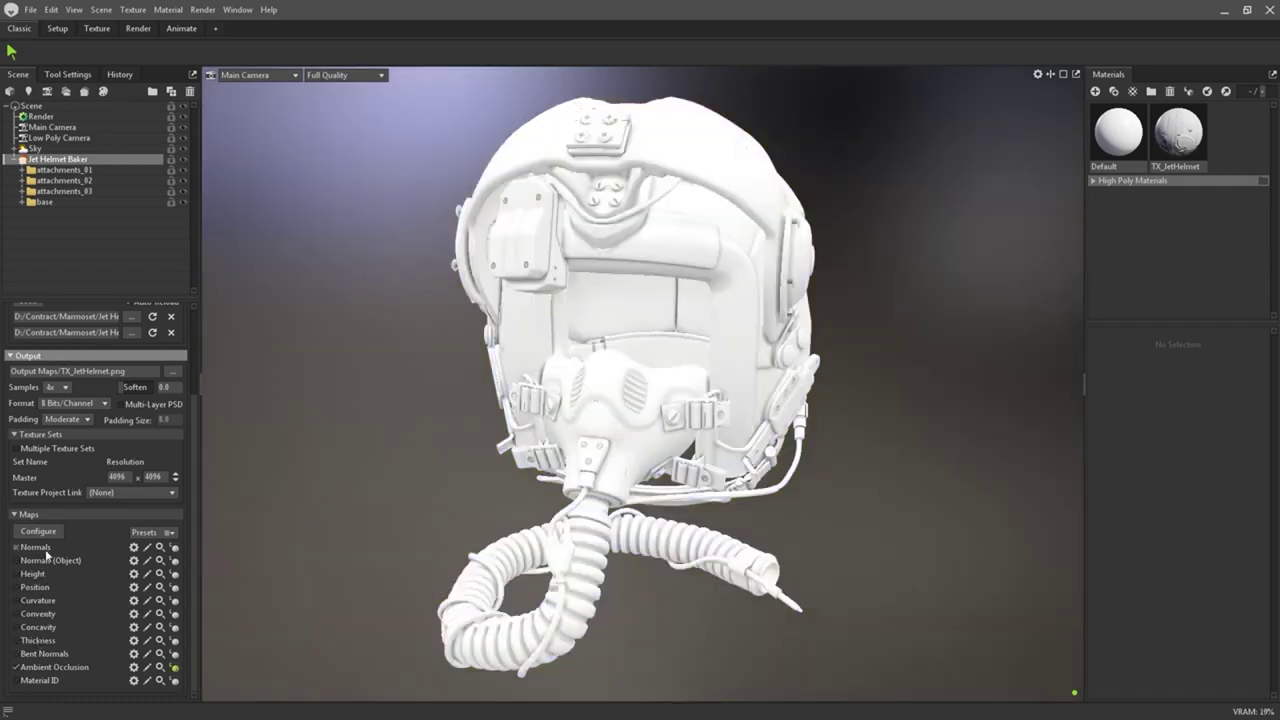
pyautogui.click(133, 667)
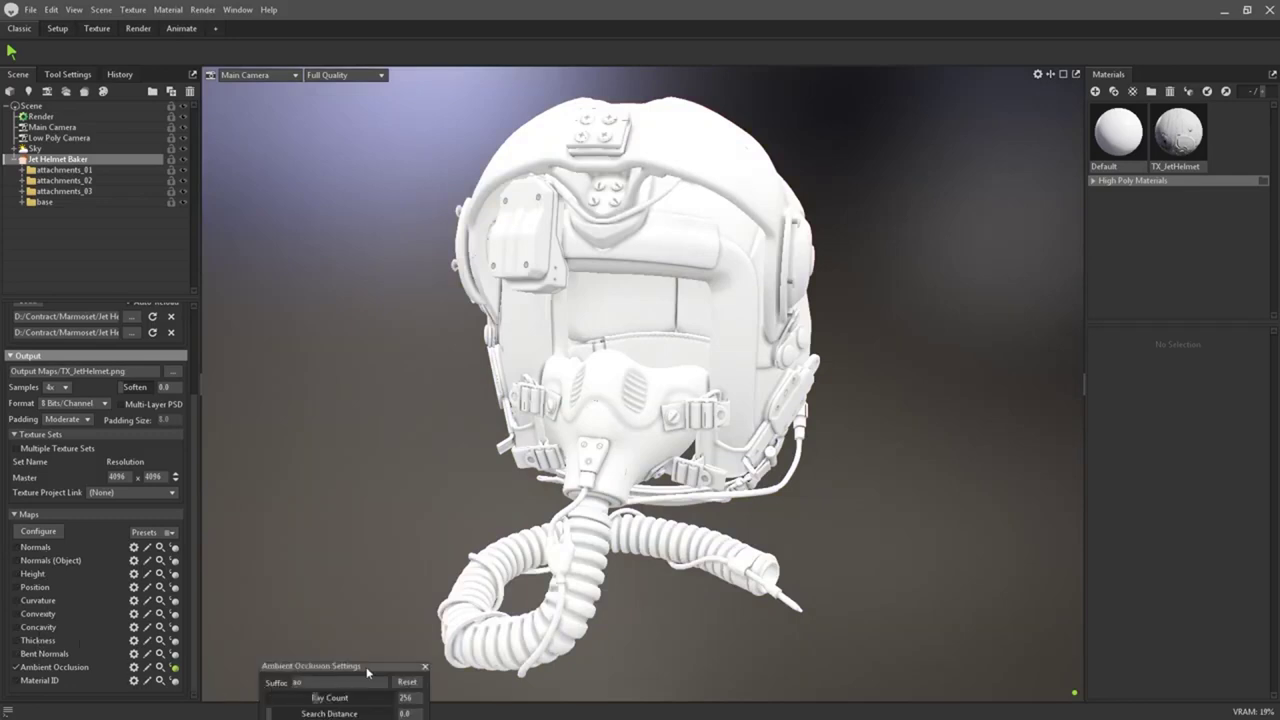
pyautogui.moveTo(367, 672); pyautogui.dragTo(362, 485)
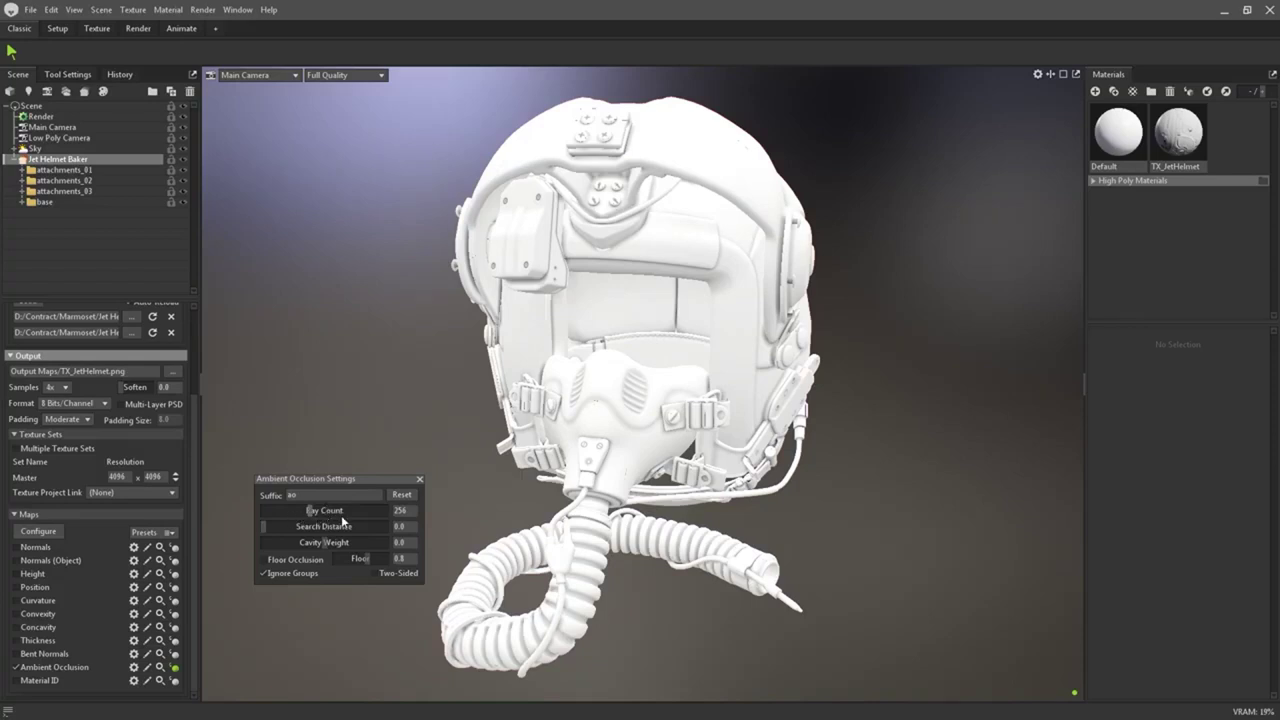
# Set AO Ray Count to 512 and Search Distance to 10.0, then bake.
pyautogui.doubleClick(381, 514)
pyautogui.press('Return')
pyautogui.write('10')
pyautogui.press('Return')
pyautogui.scroll(3, 196, 518)
pyautogui.click(22, 311)
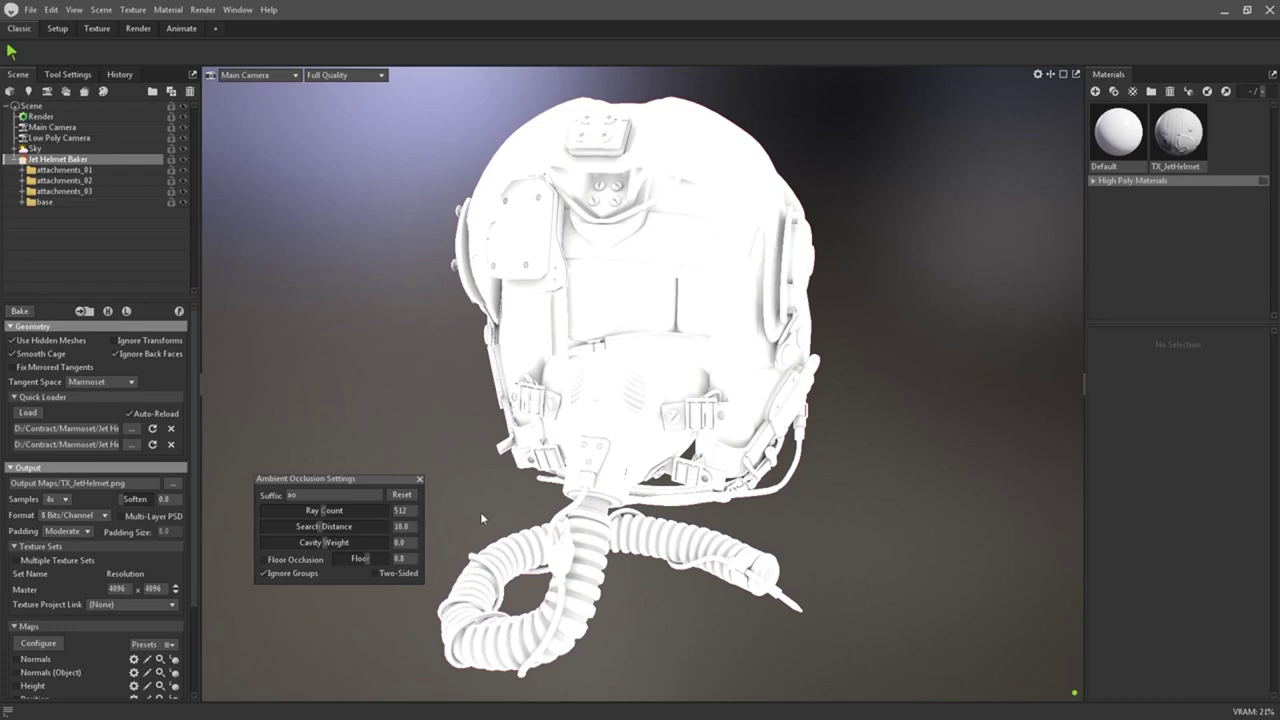
# Rebake the ambient occlusion with a Search Distance of 3.0.
pyautogui.write('3')
pyautogui.press('Return')
pyautogui.click(30, 312)
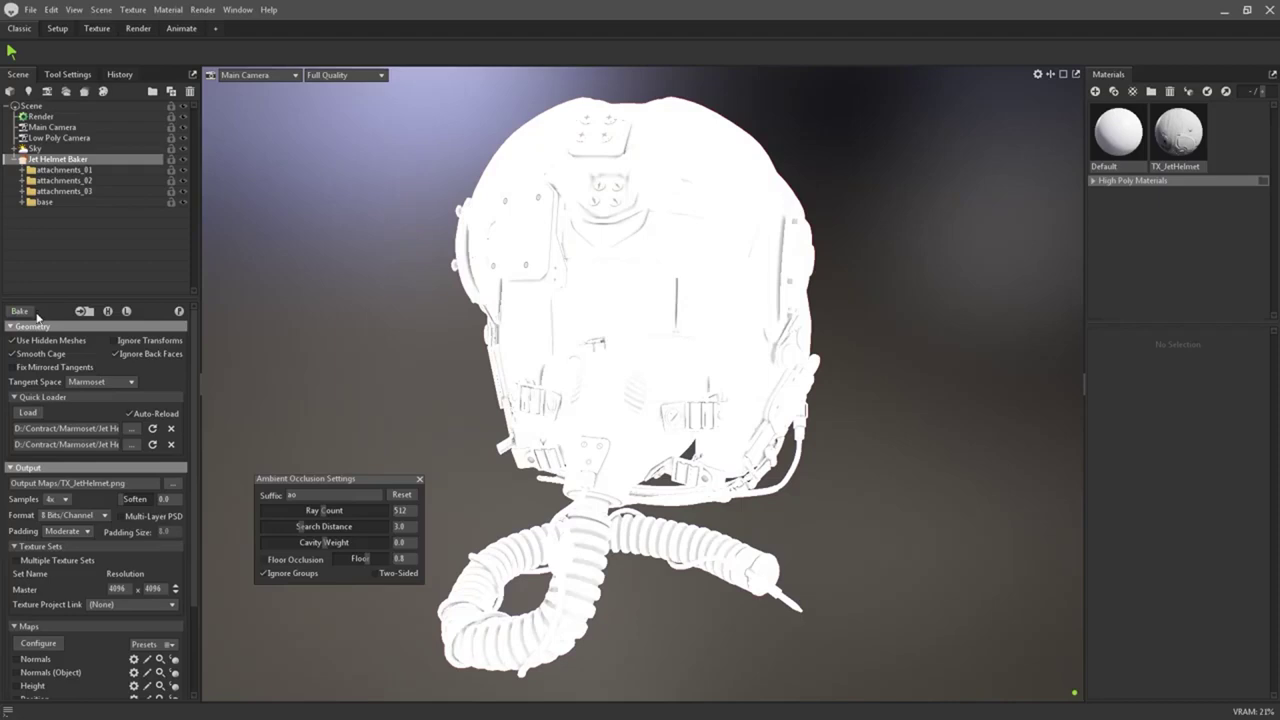
# Enable Floor Occlusion on the Jet Helmet Baker, bake again, and close the AO settings.
pyautogui.click(150, 107)
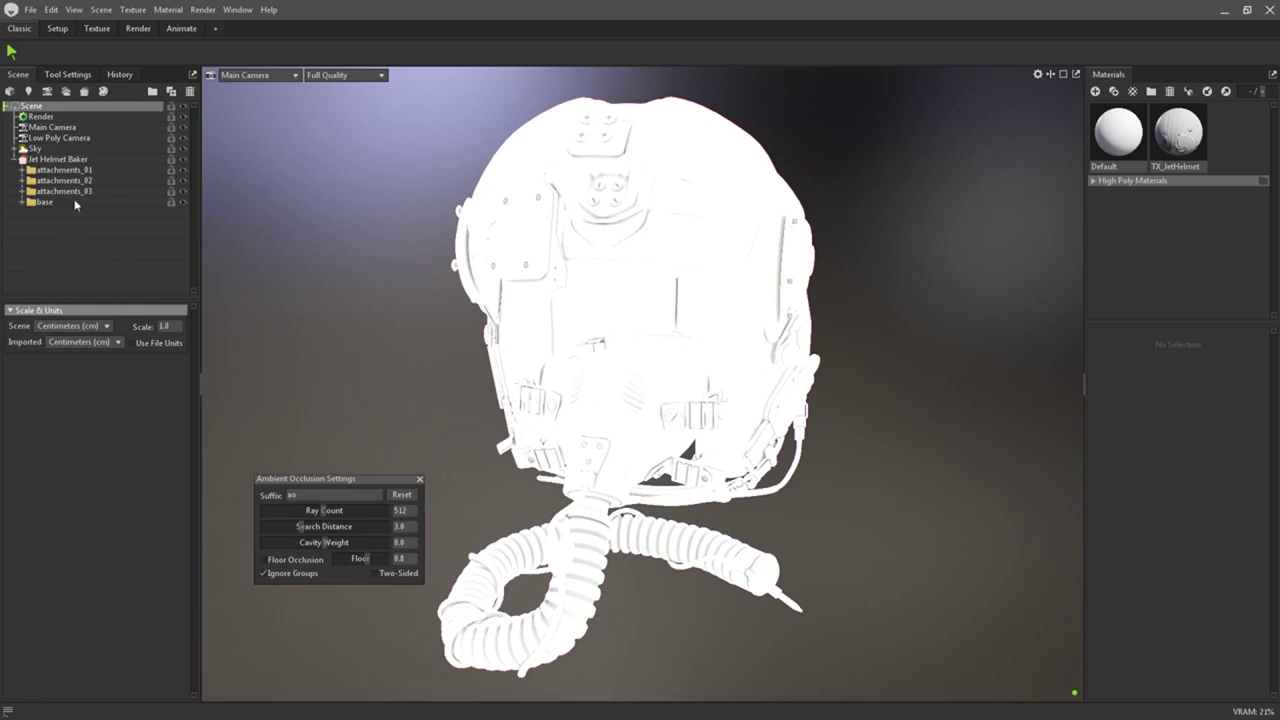
pyautogui.click(80, 160)
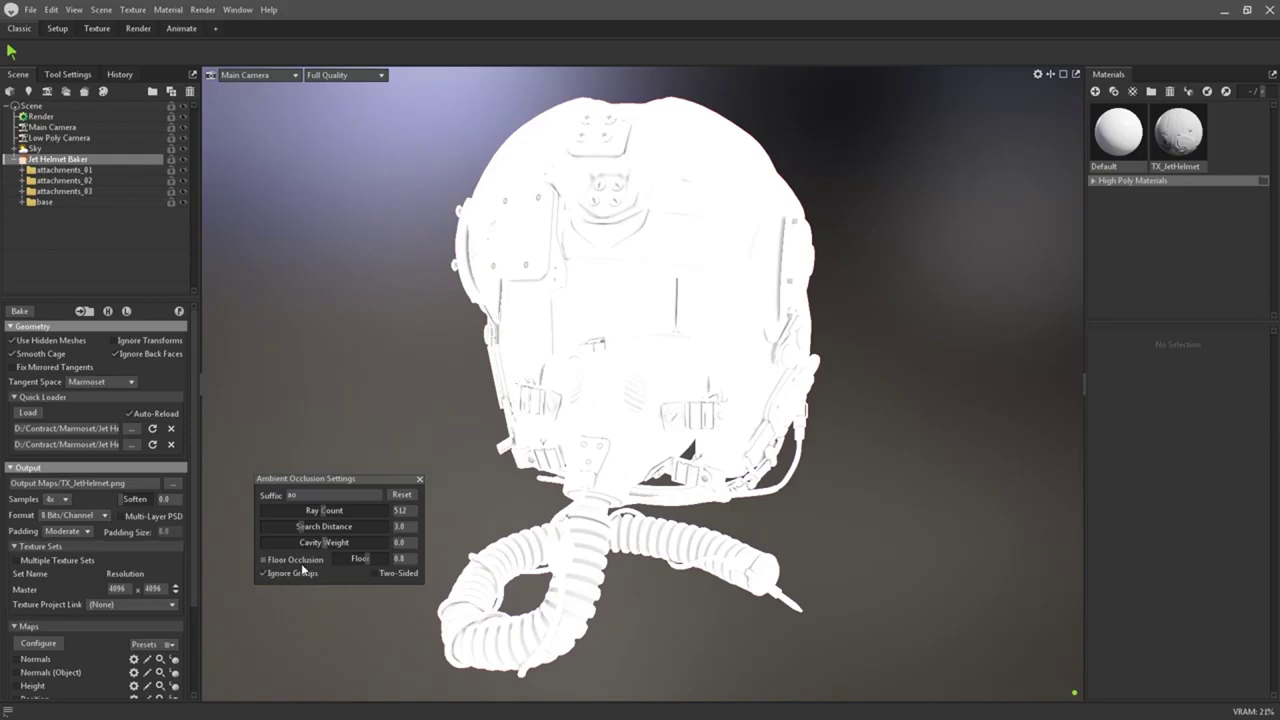
pyautogui.click(264, 559)
pyautogui.scroll(-3, 60, 640)
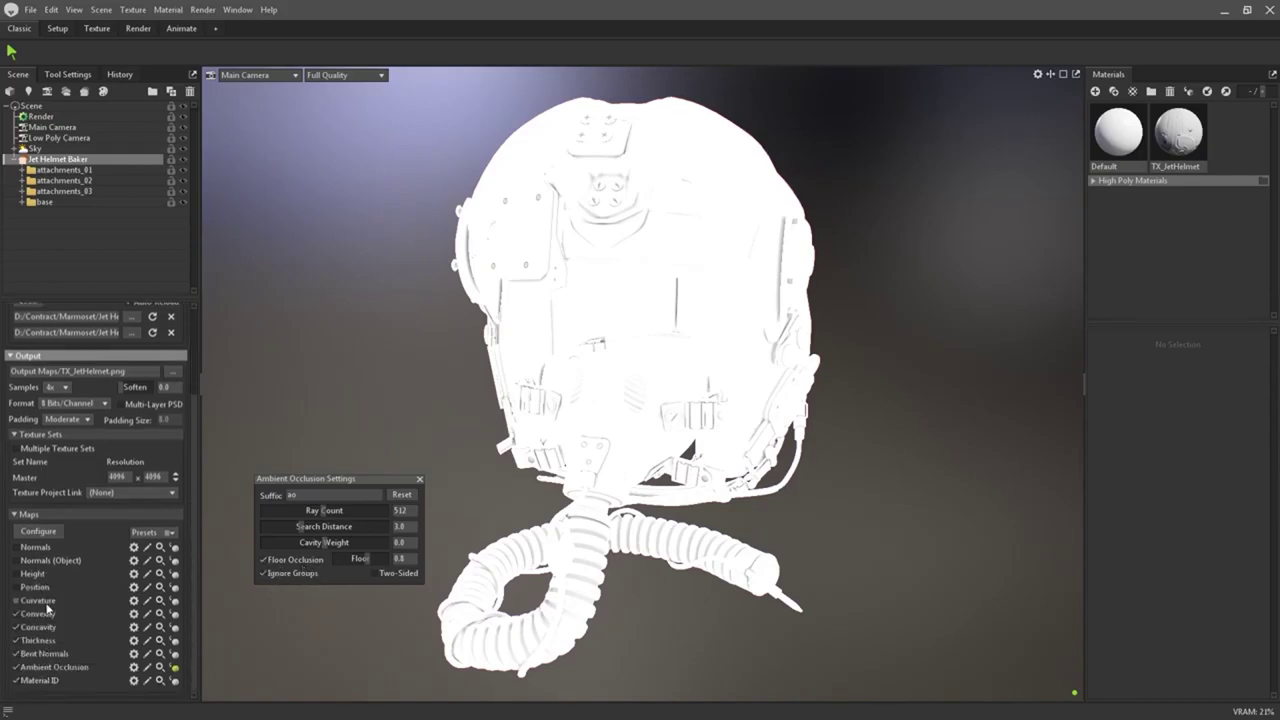
pyautogui.scroll(3, 46, 554)
pyautogui.click(28, 312)
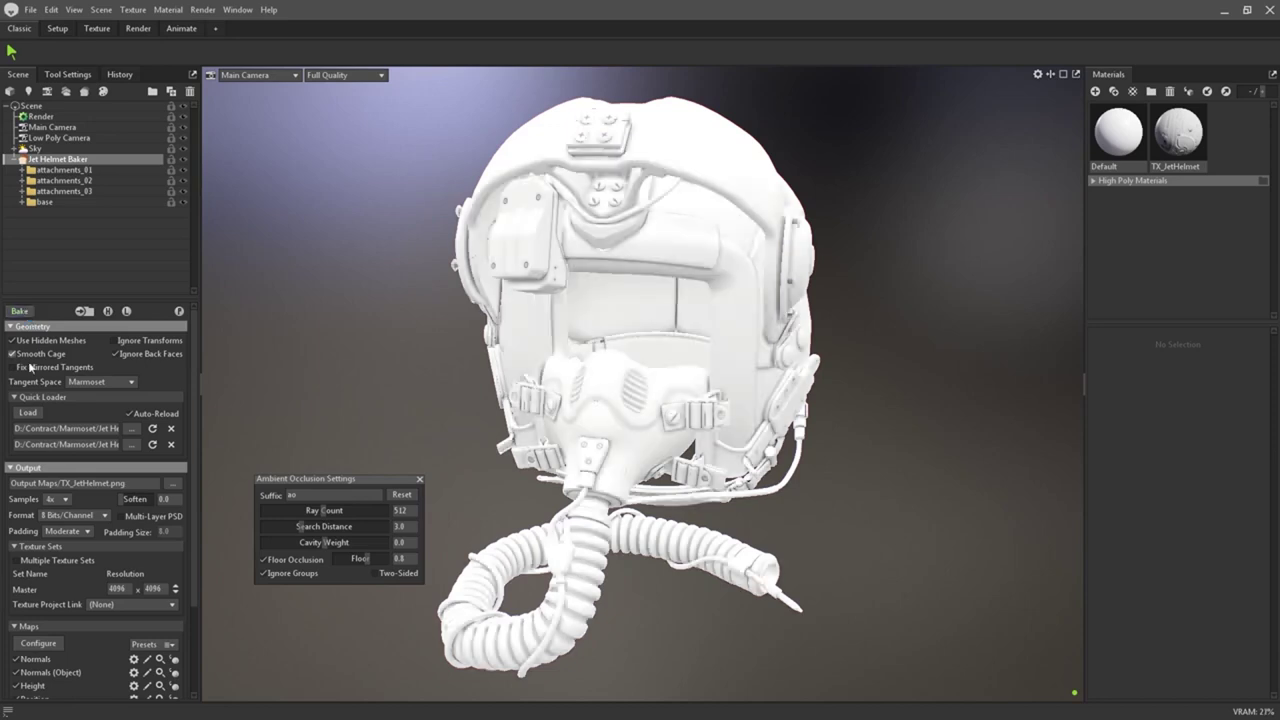
pyautogui.moveTo(192, 447); pyautogui.dragTo(240, 576)
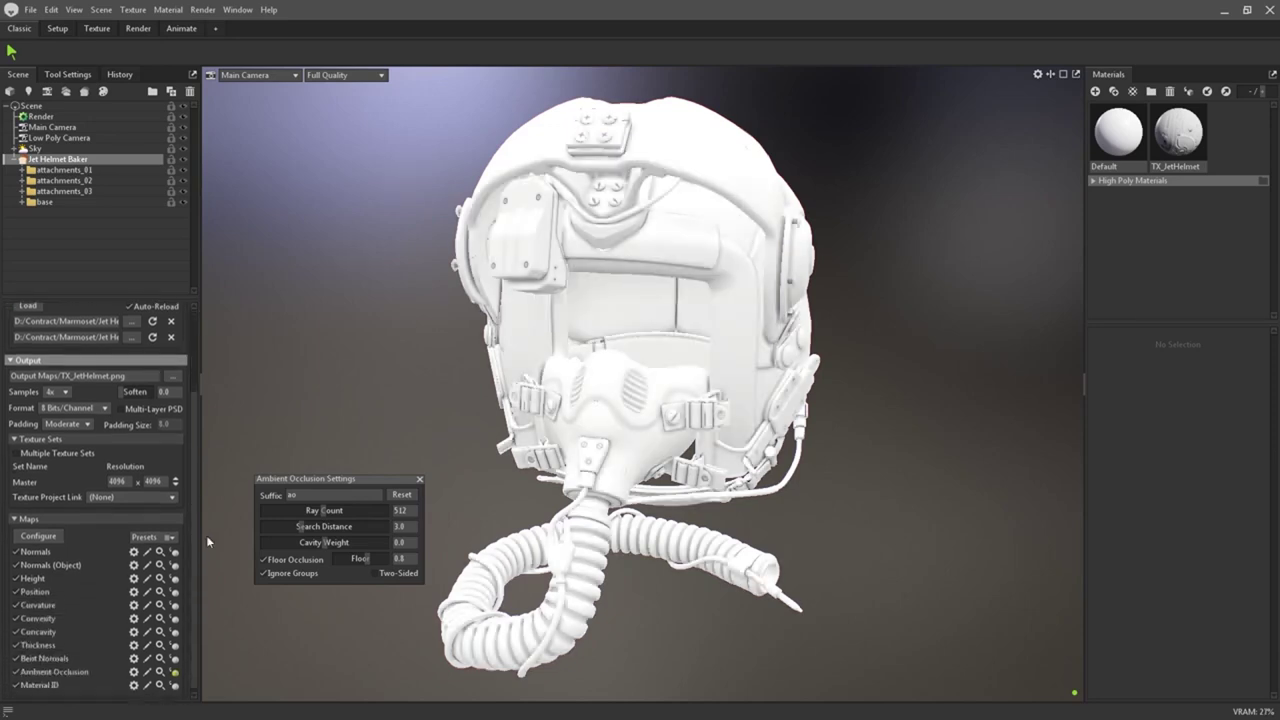
pyautogui.click(419, 479)
pyautogui.click(175, 667)
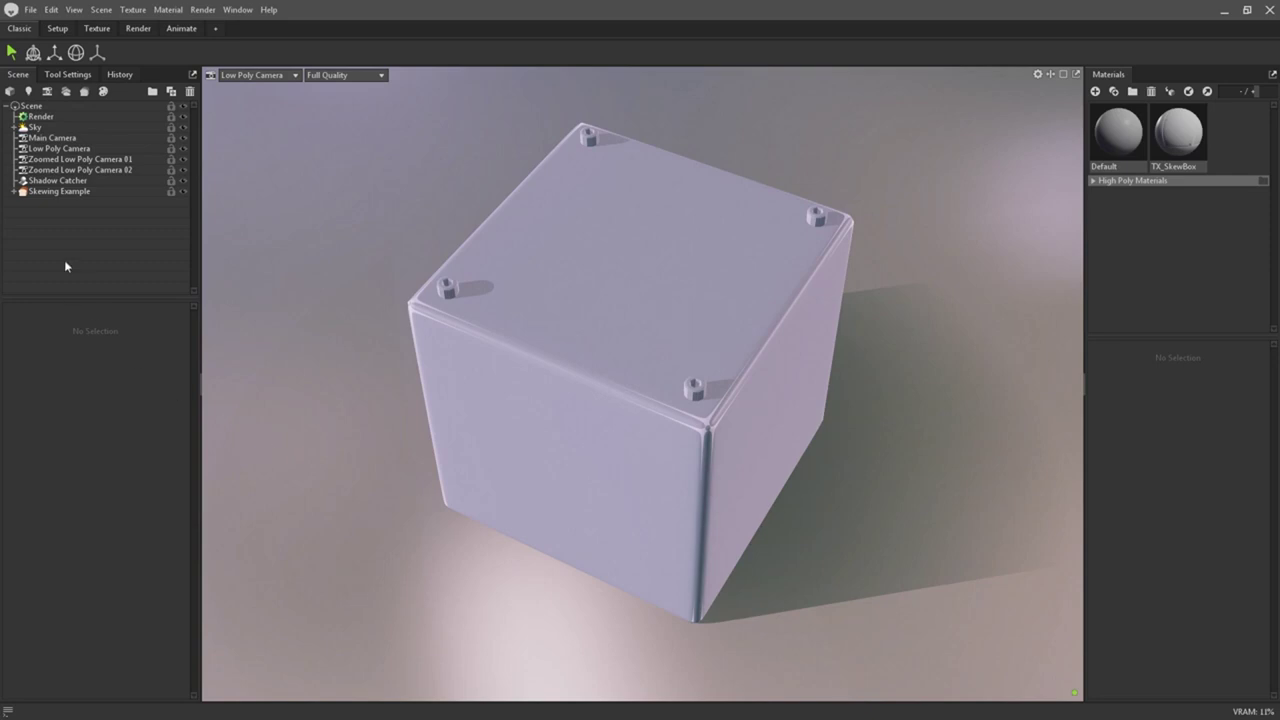
# Select the SkewBox's Low mesh, toggle Show Offset back on, and drag Max Offset to 1.34.
pyautogui.click(13, 191)
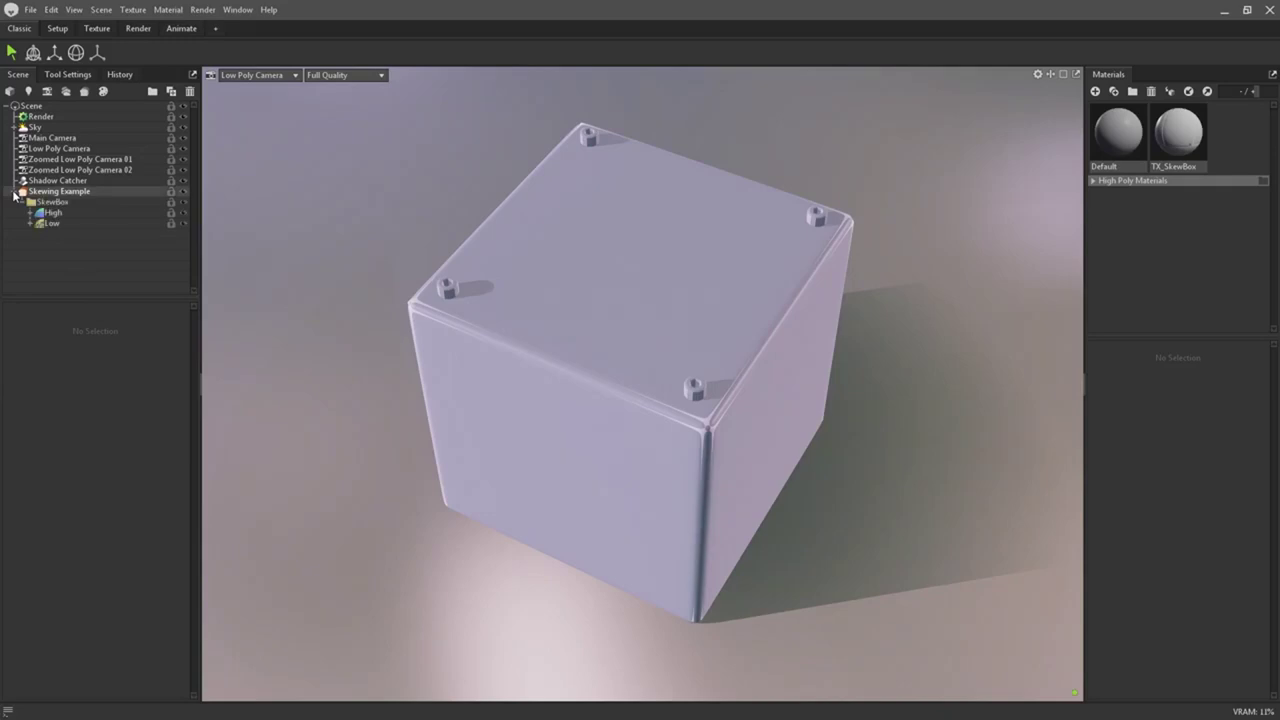
pyautogui.click(142, 225)
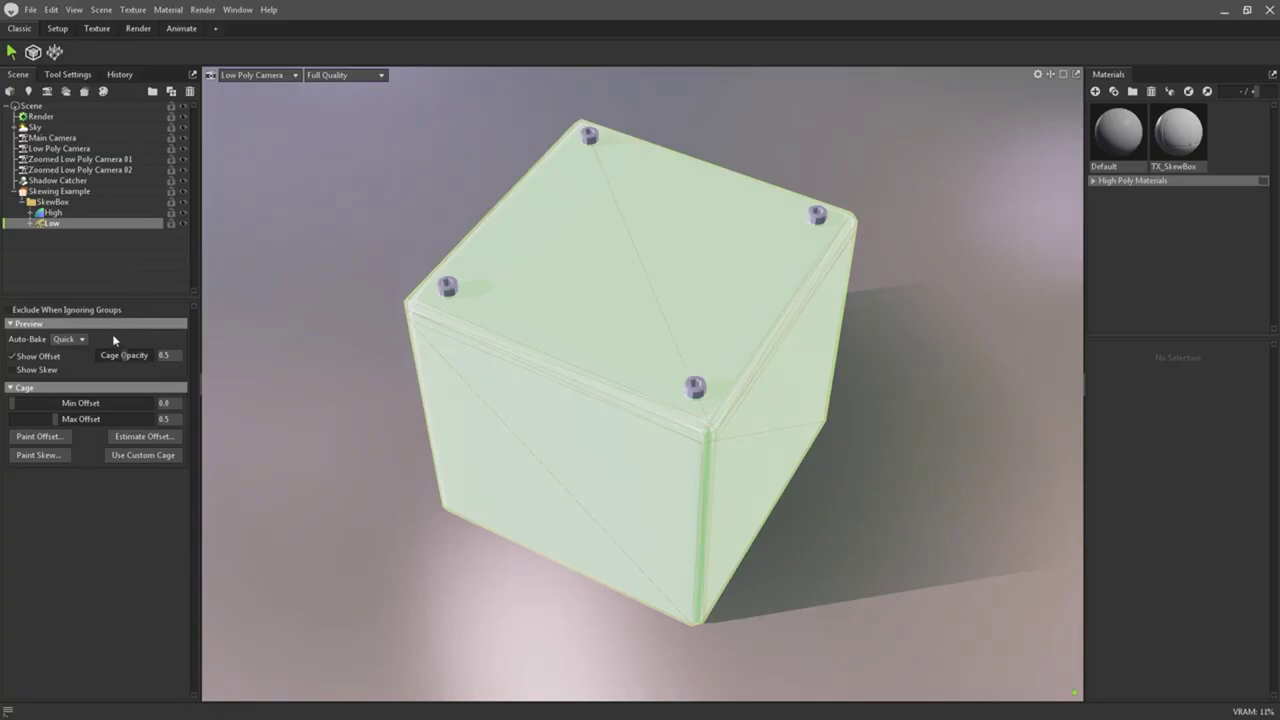
pyautogui.click(46, 358)
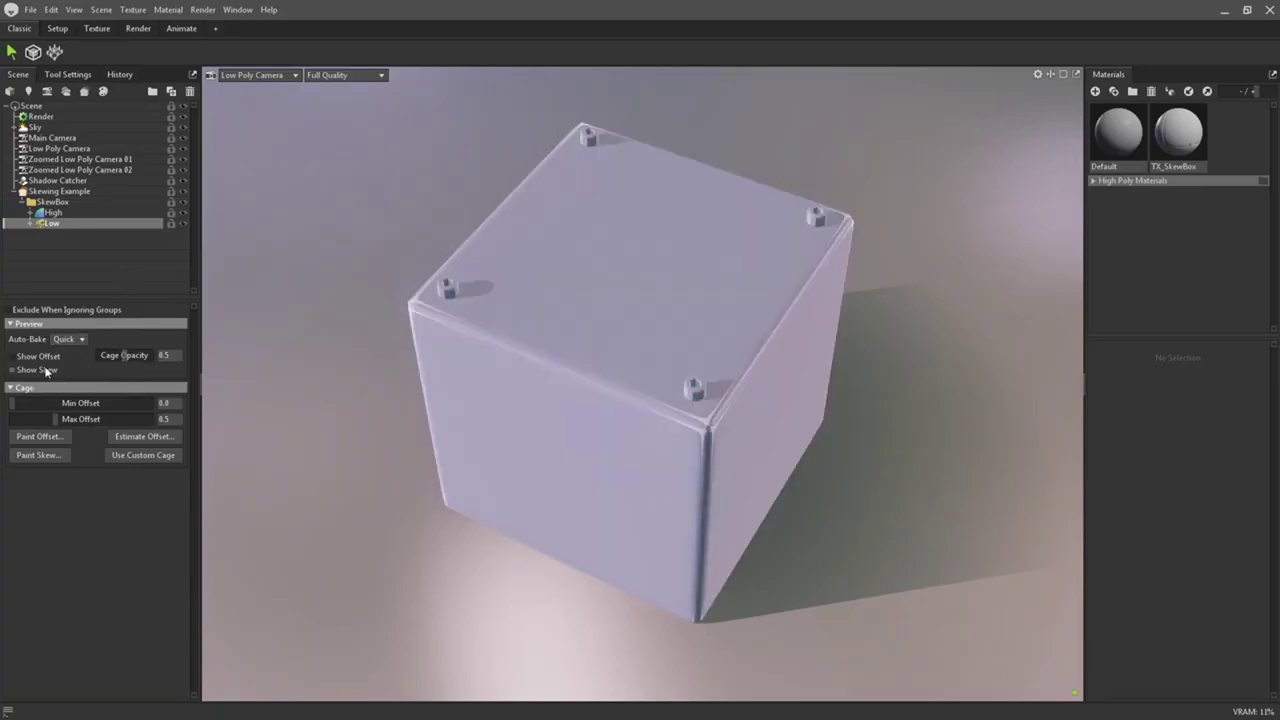
pyautogui.click(46, 359)
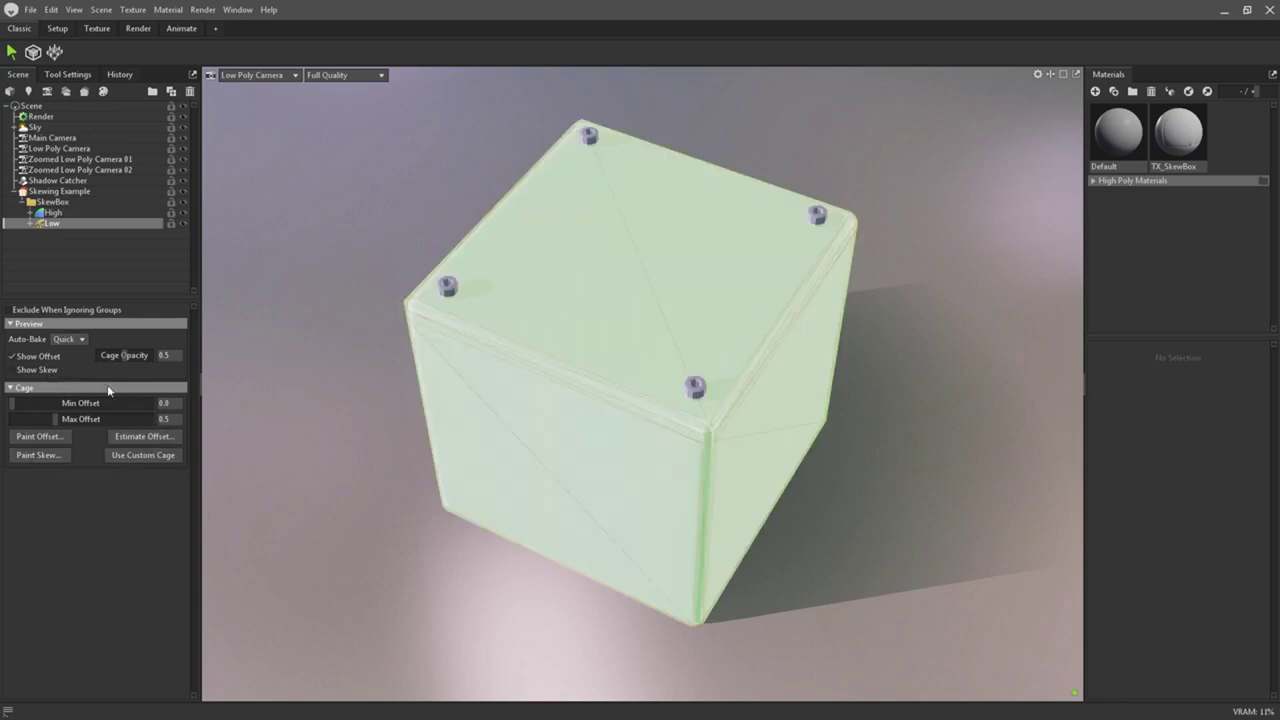
pyautogui.moveTo(63, 423); pyautogui.dragTo(73, 418)
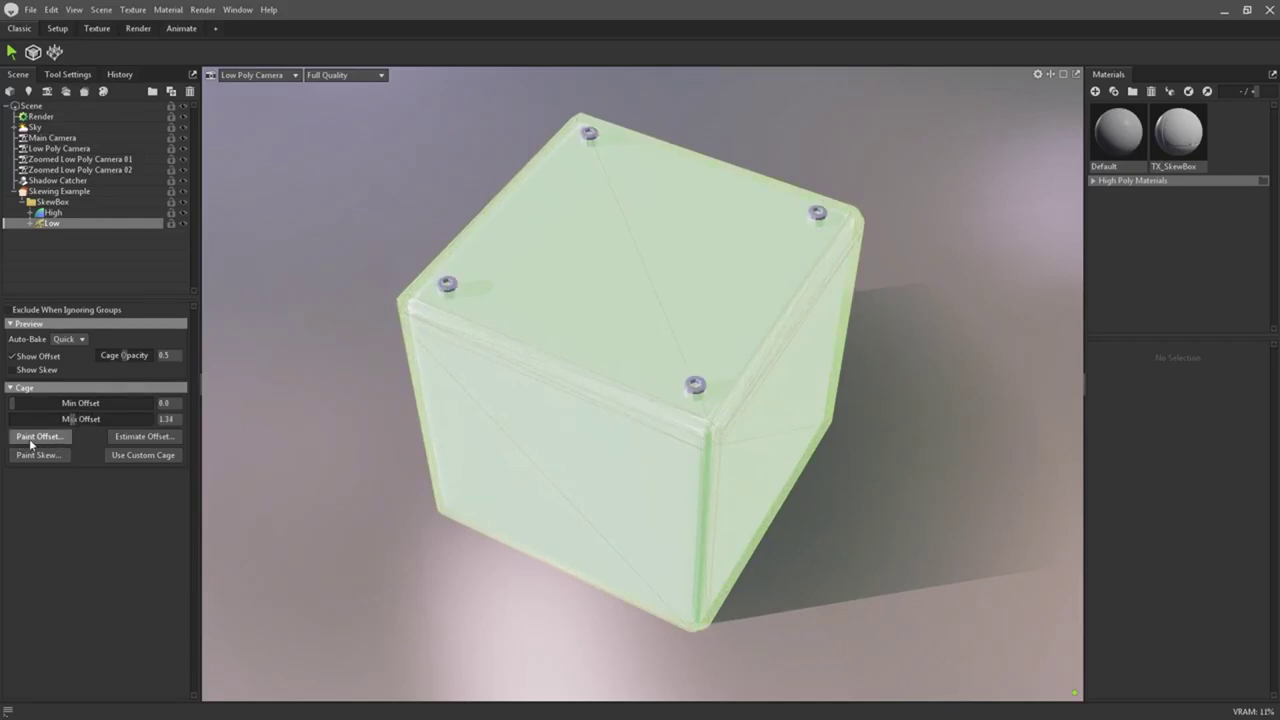
# Paint white offset on the cube's corners and top corner screw in the Bake Offset window, then close it.
pyautogui.click(31, 443)
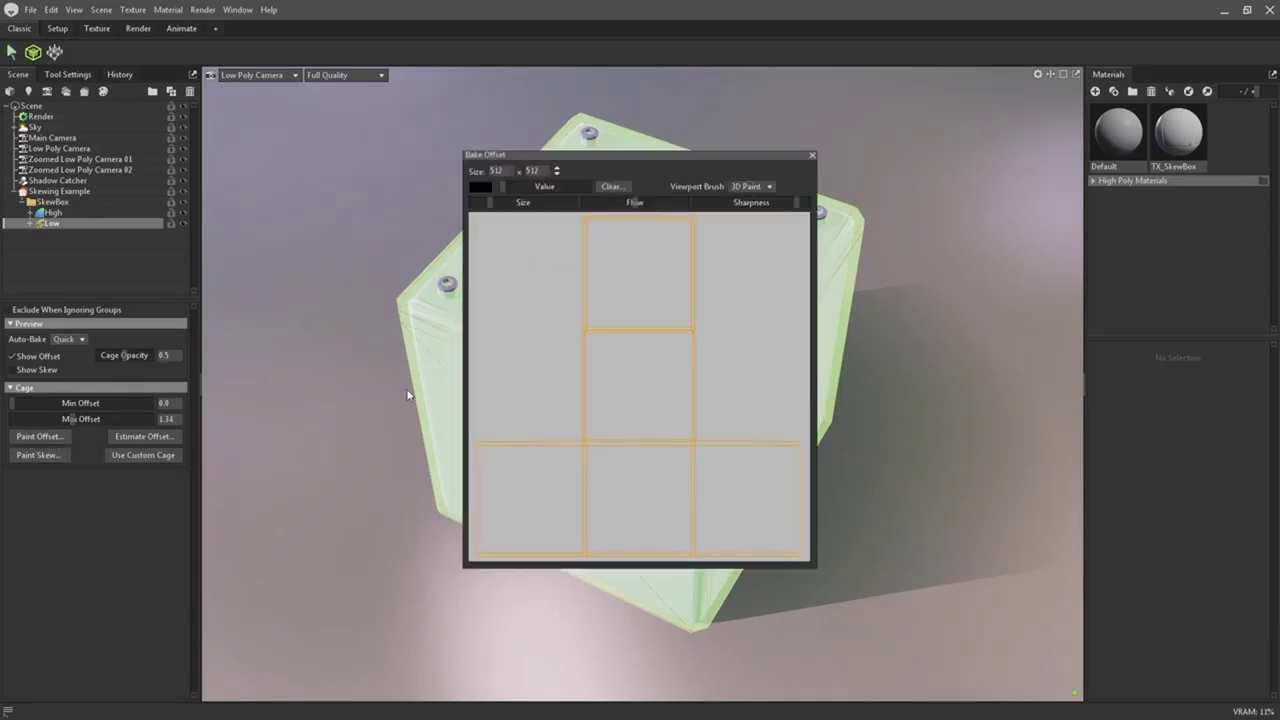
pyautogui.moveTo(613, 157)
pyautogui.mouseDown()
pyautogui.moveTo(693, 192)
pyautogui.moveTo(1033, 216)
pyautogui.mouseUp()
pyautogui.click(980, 240)
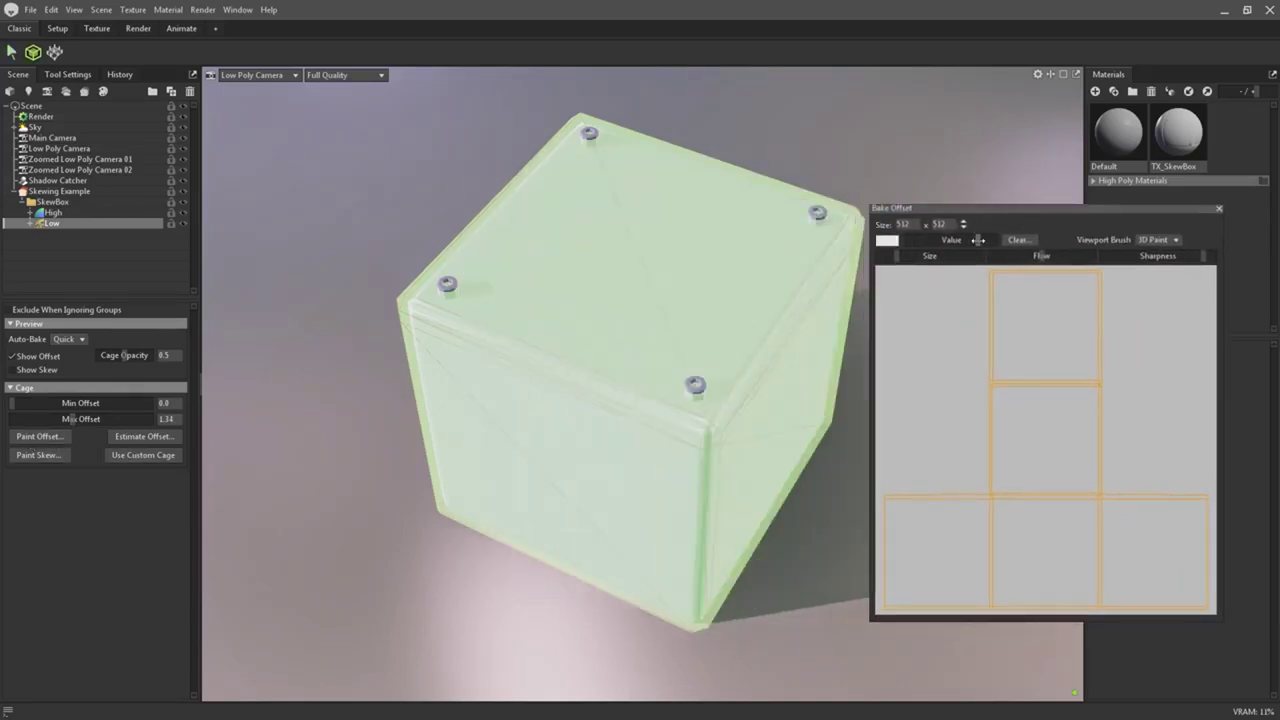
pyautogui.click(728, 358)
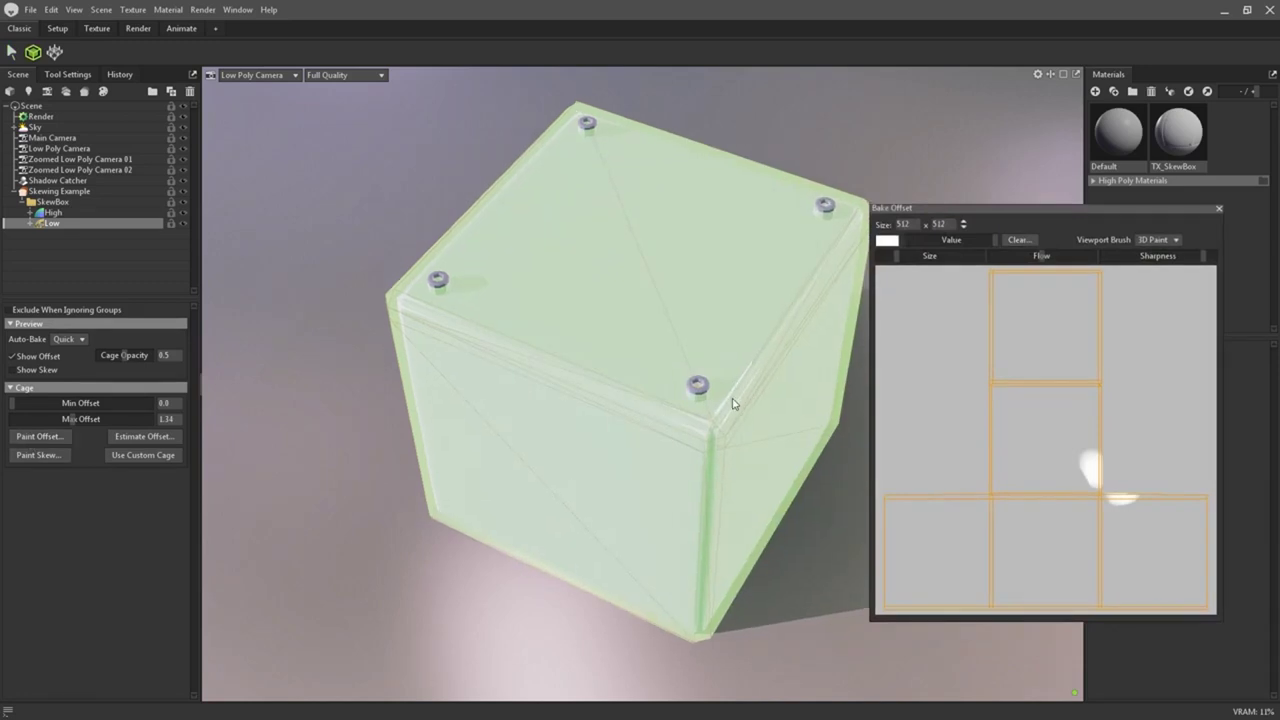
pyautogui.scroll(5, 733, 395)
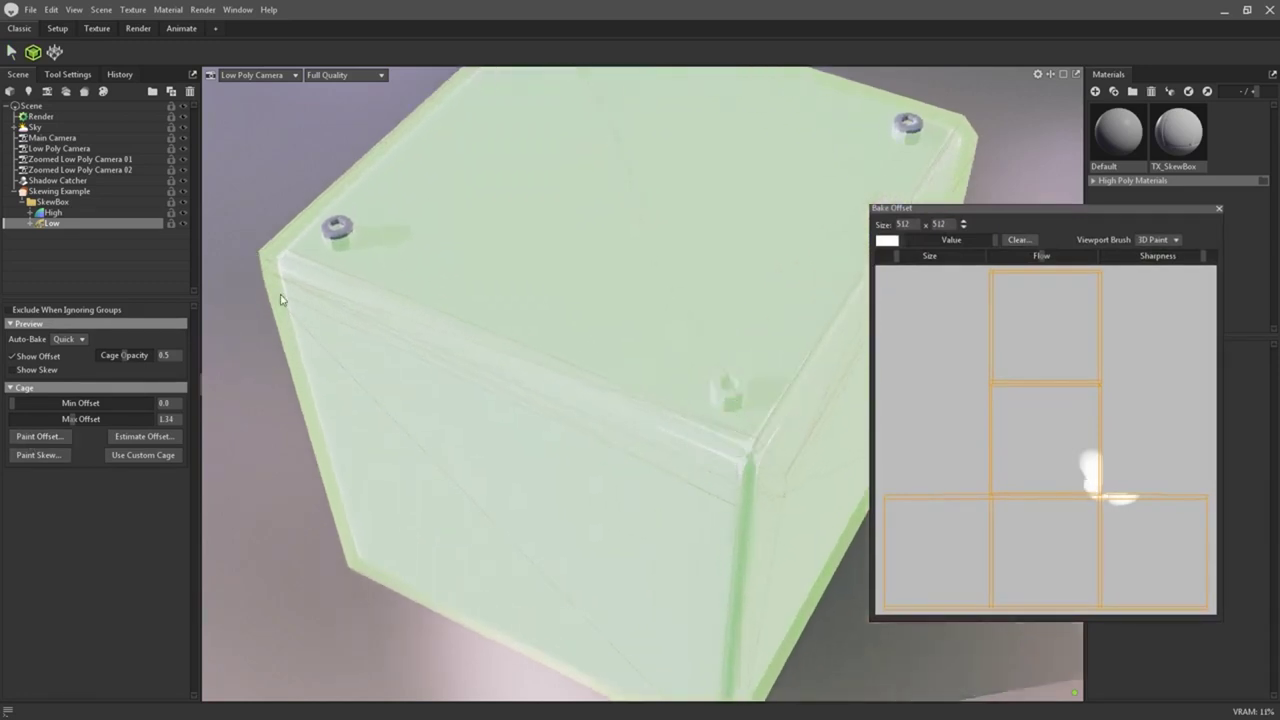
pyautogui.click(292, 256)
pyautogui.keyDown('alt'); pyautogui.moveTo(597, 271); pyautogui.dragTo(517, 417); pyautogui.keyUp('alt')
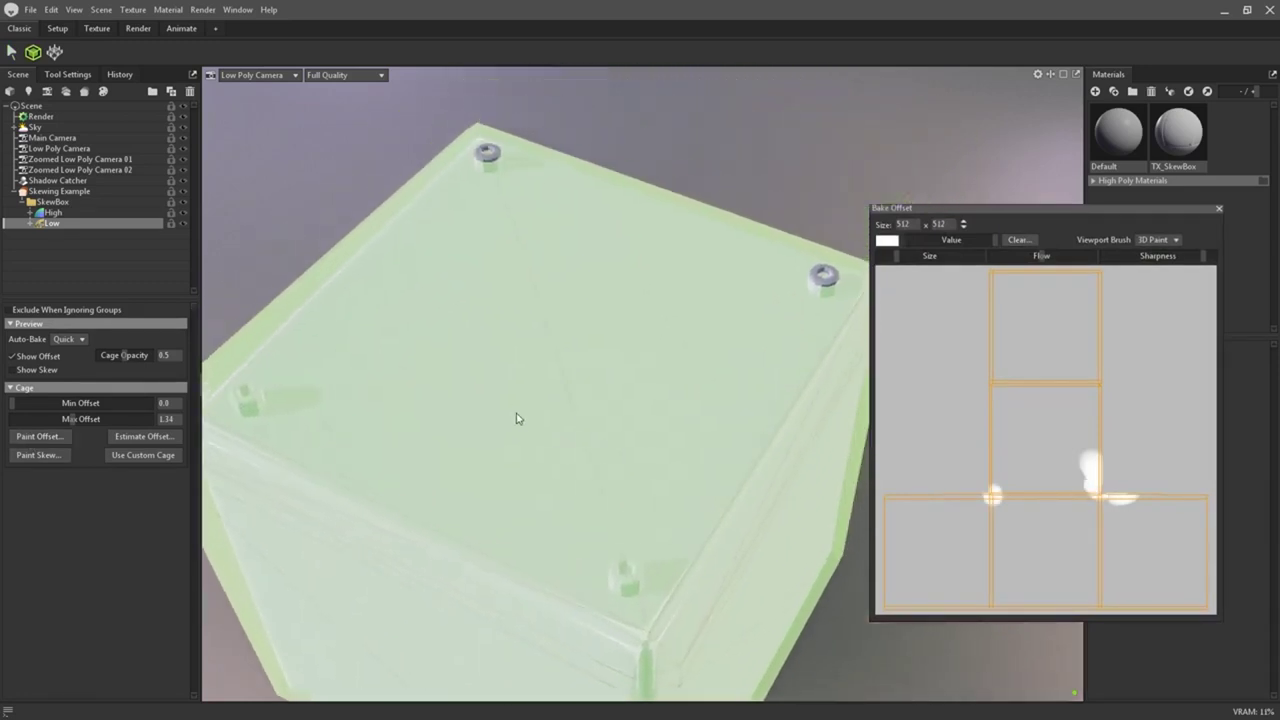
pyautogui.click(481, 165)
pyautogui.scroll(-2, 657, 279)
pyautogui.click(794, 277)
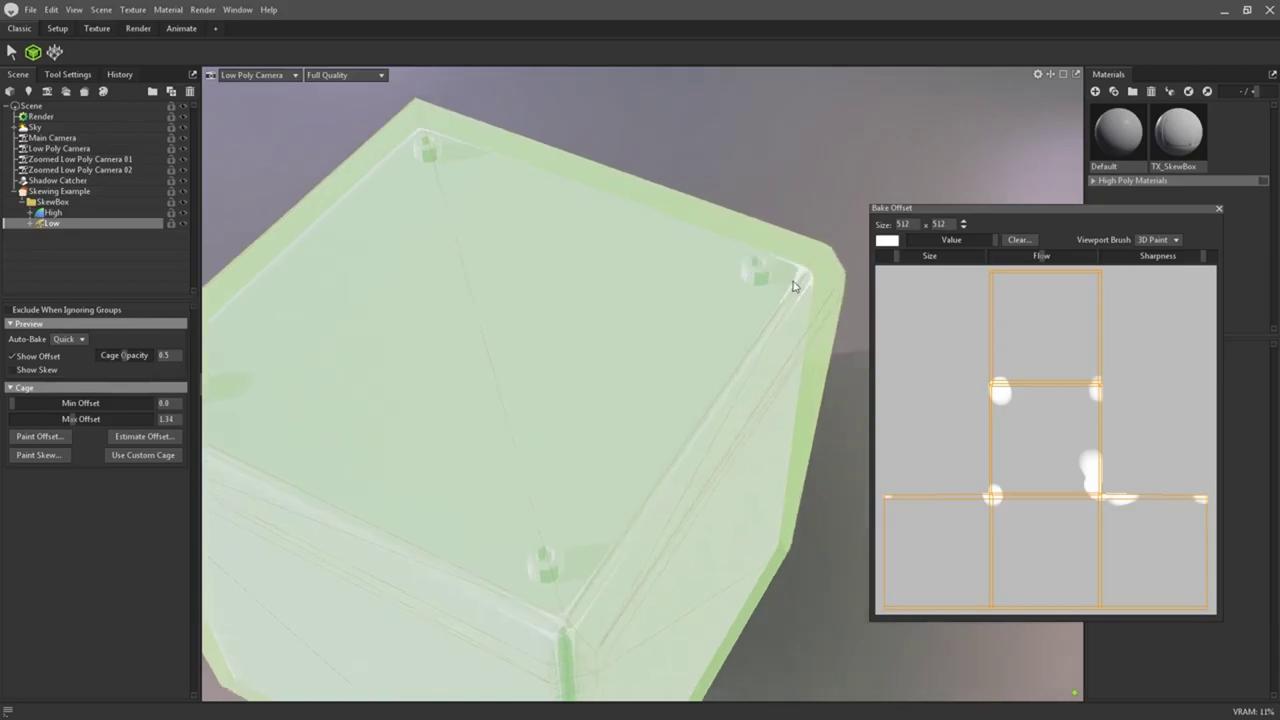
pyautogui.moveTo(794, 277)
pyautogui.keyDown('alt'); pyautogui.mouseDown()
pyautogui.moveTo(680, 417)
pyautogui.moveTo(744, 376)
pyautogui.mouseUp(); pyautogui.keyUp('alt')
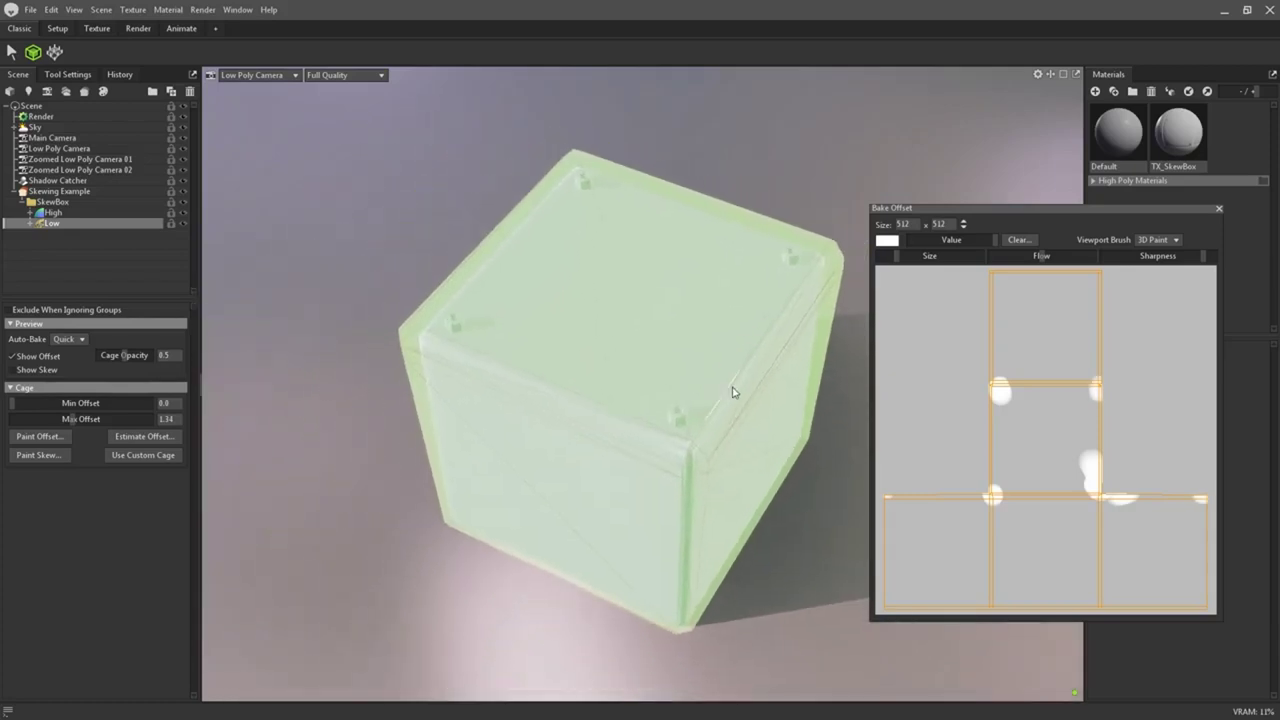
pyautogui.click(1219, 209)
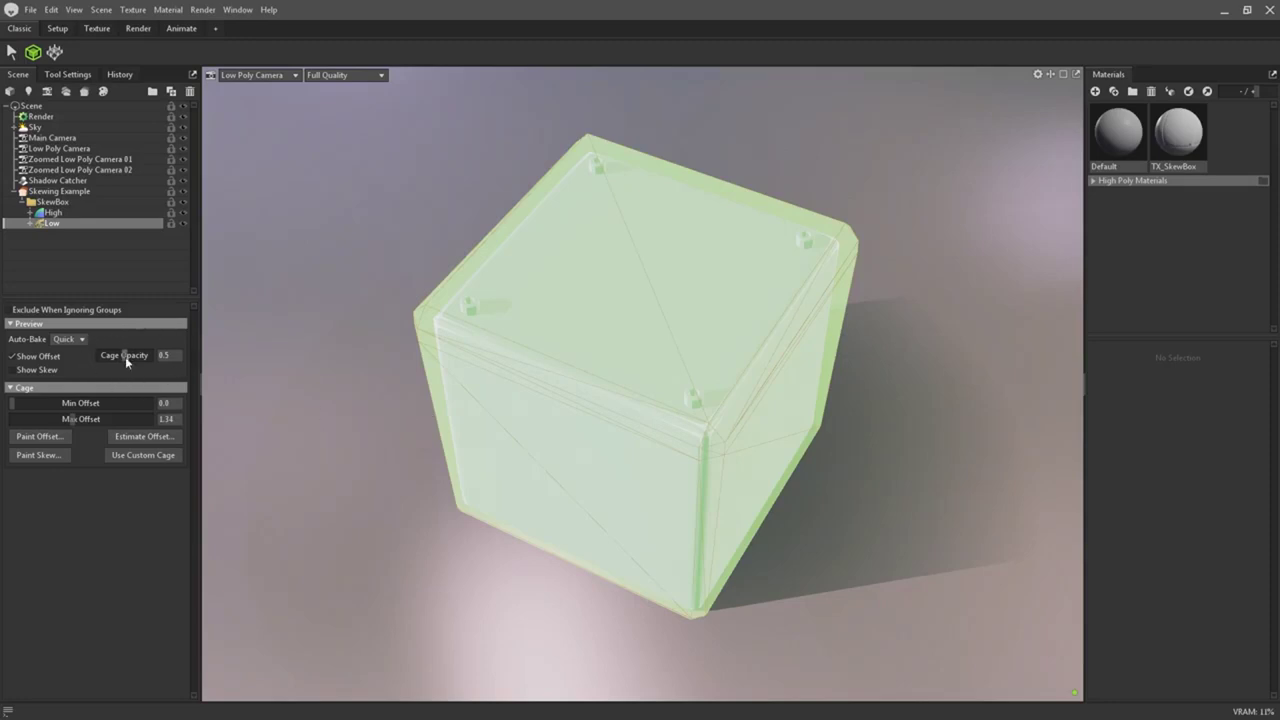
# Lower Cage Opacity, turn off Show Offset, reselect the Low mesh and turn on Show Skew.
pyautogui.moveTo(125, 356); pyautogui.dragTo(119, 357)
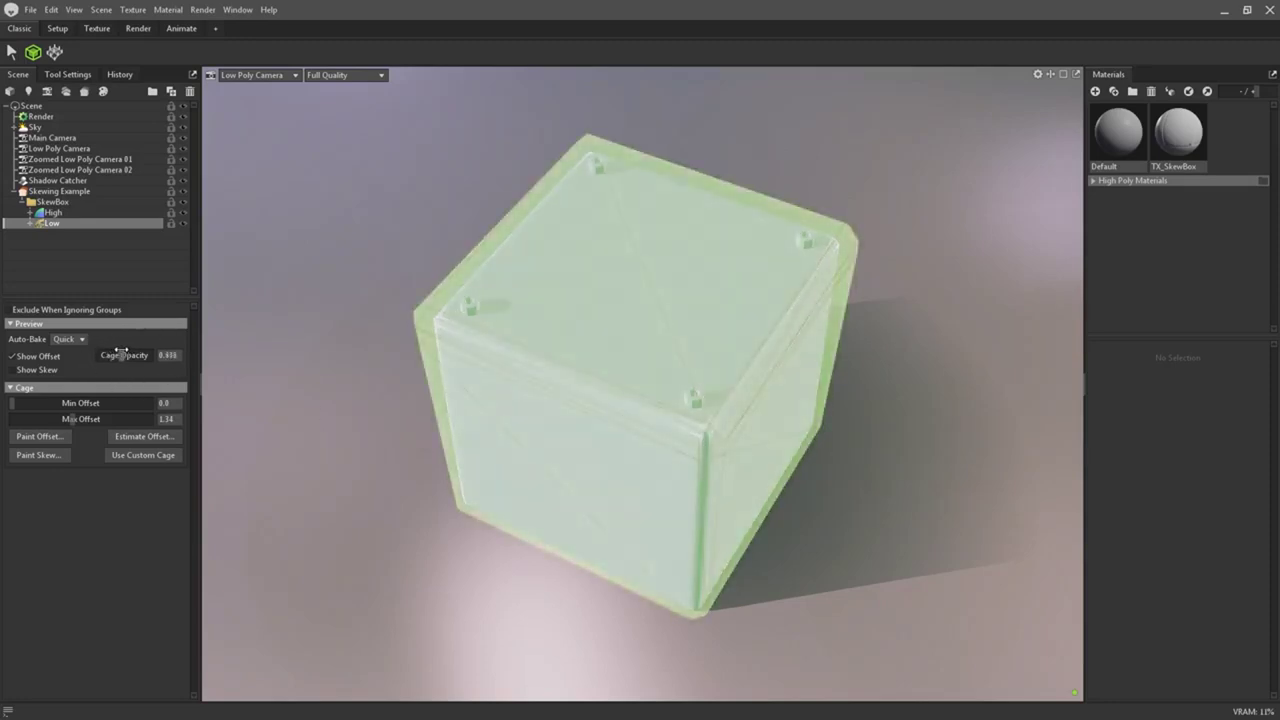
pyautogui.click(50, 358)
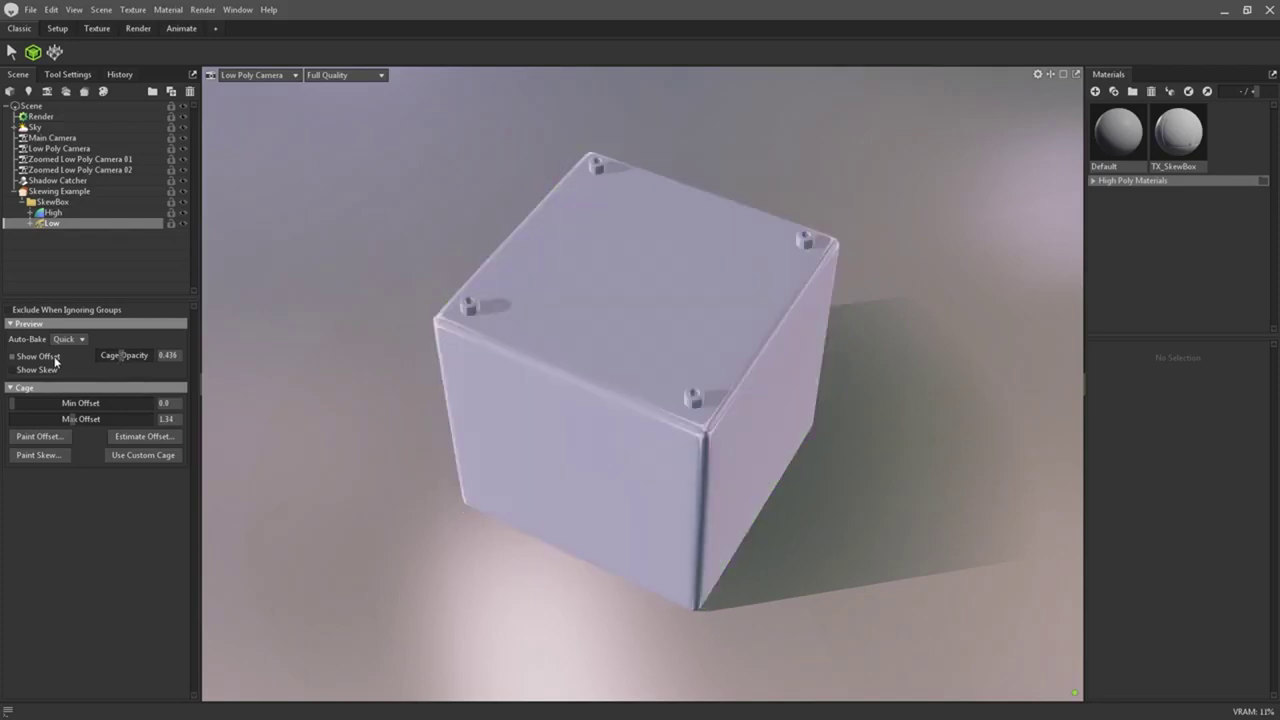
pyautogui.click(100, 191)
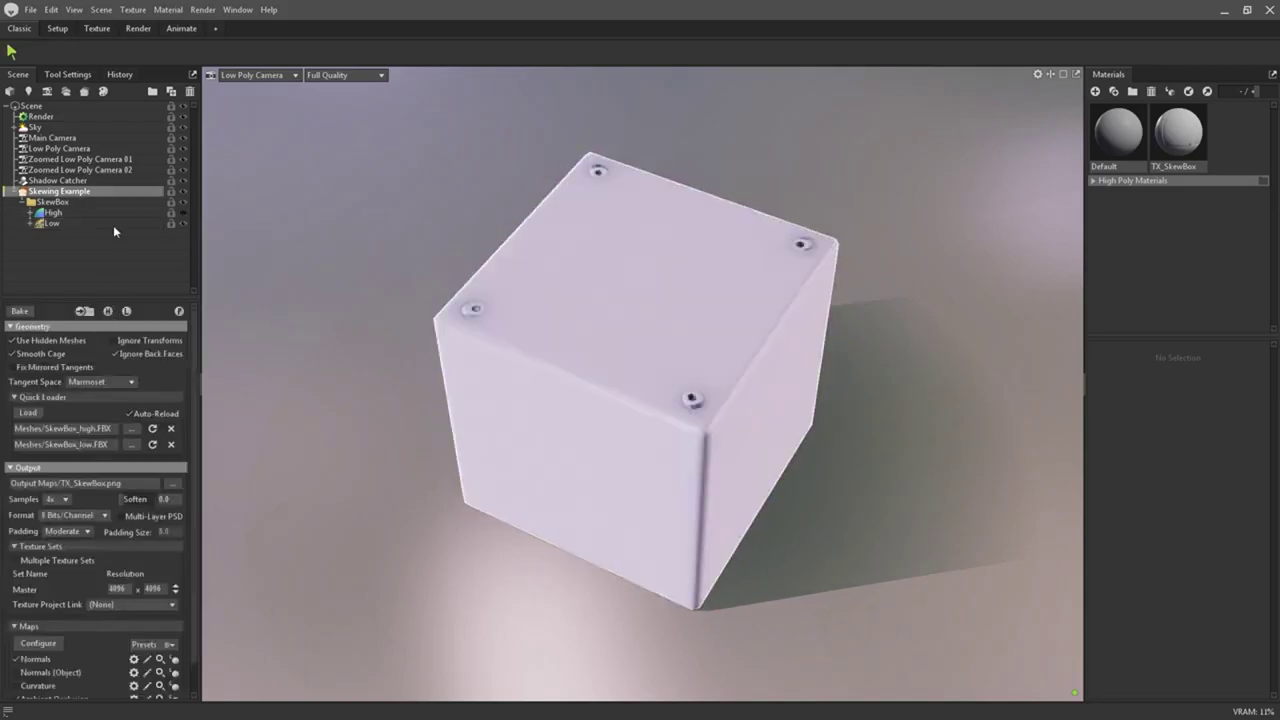
pyautogui.click(113, 224)
pyautogui.scroll(1, 771, 366)
pyautogui.scroll(2, 806, 374)
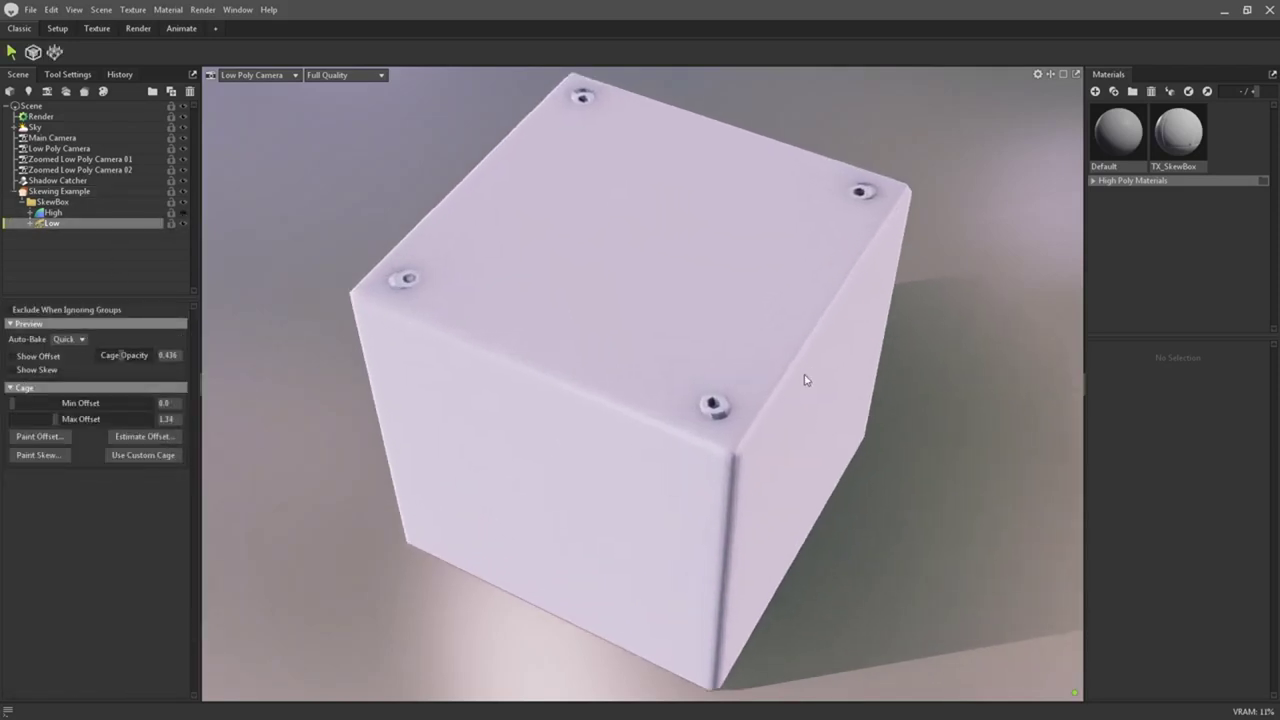
pyautogui.scroll(3, 814, 429)
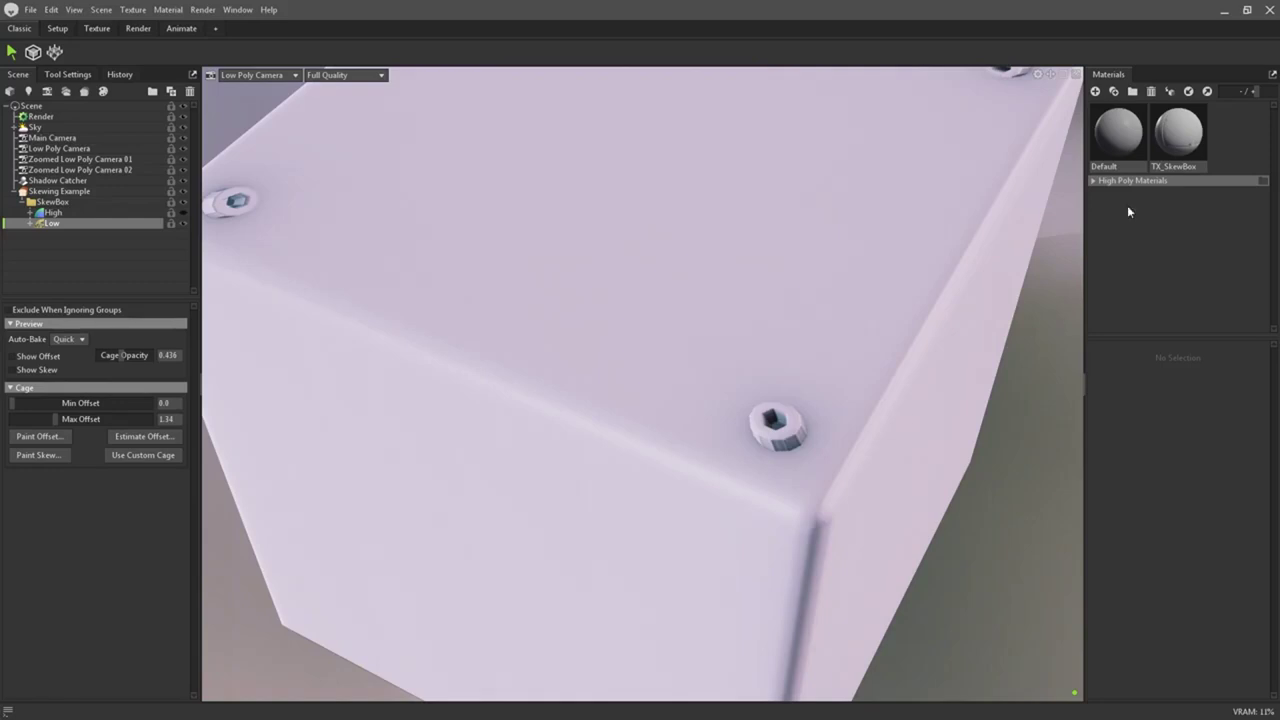
pyautogui.click(1178, 130)
pyautogui.click(921, 410)
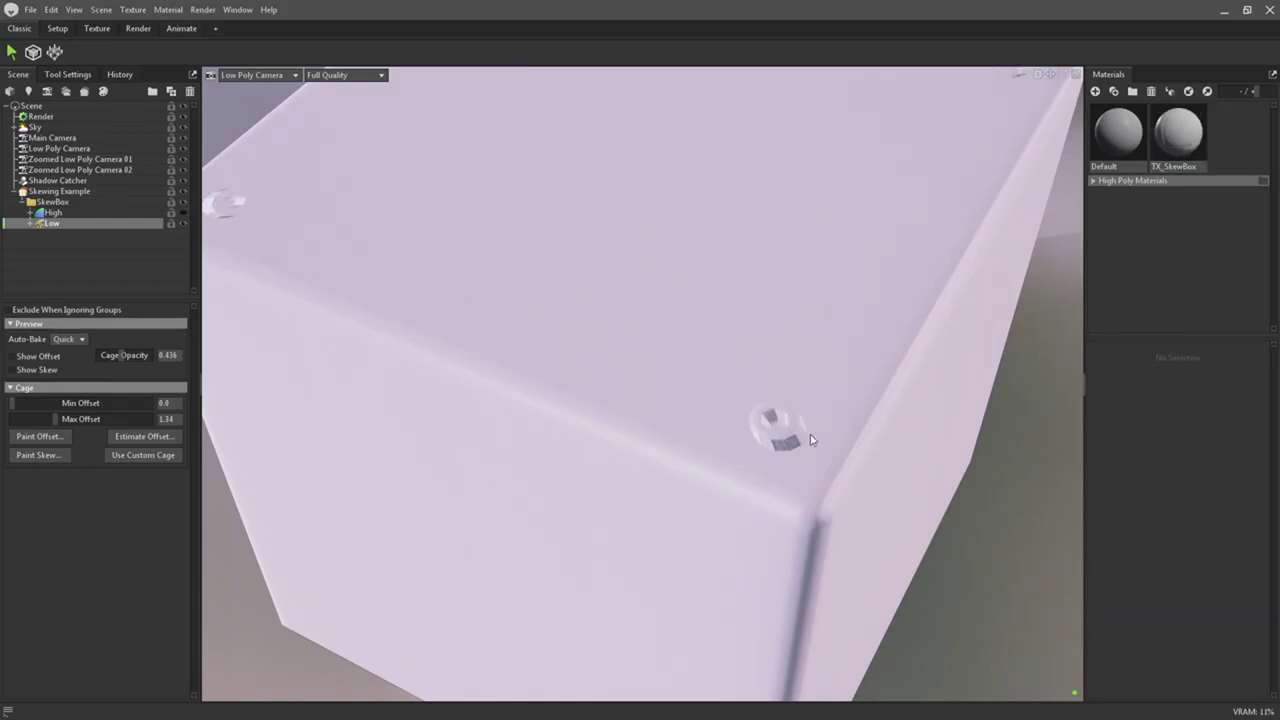
pyautogui.click(30, 371)
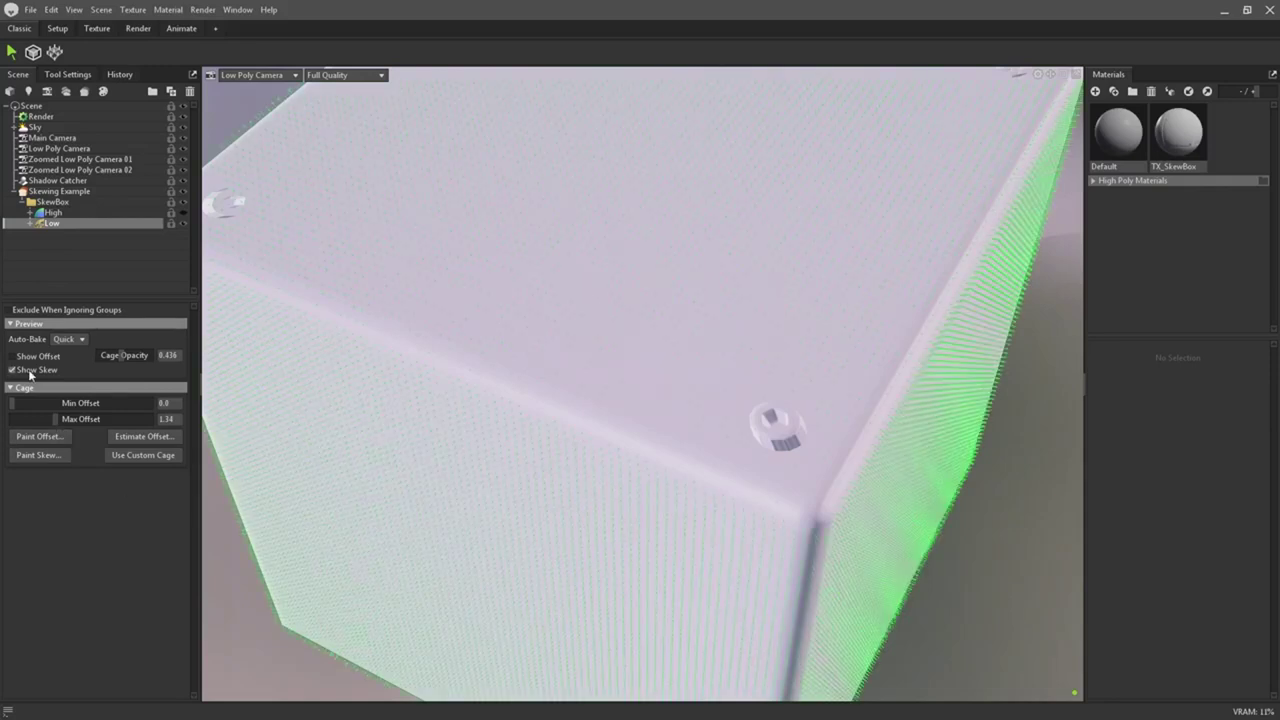
# Paint skew around the four corner screws in the Bake Skew window, then close it.
pyautogui.click(39, 455)
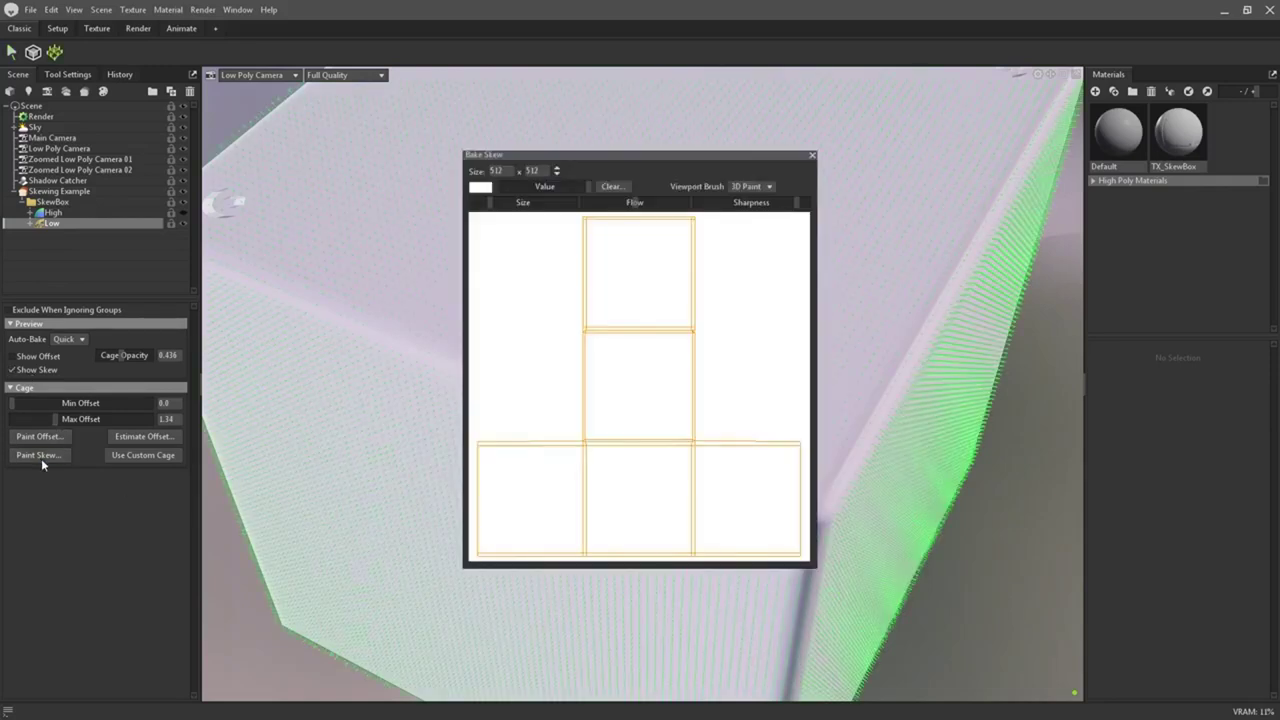
pyautogui.moveTo(548, 156); pyautogui.dragTo(1048, 240)
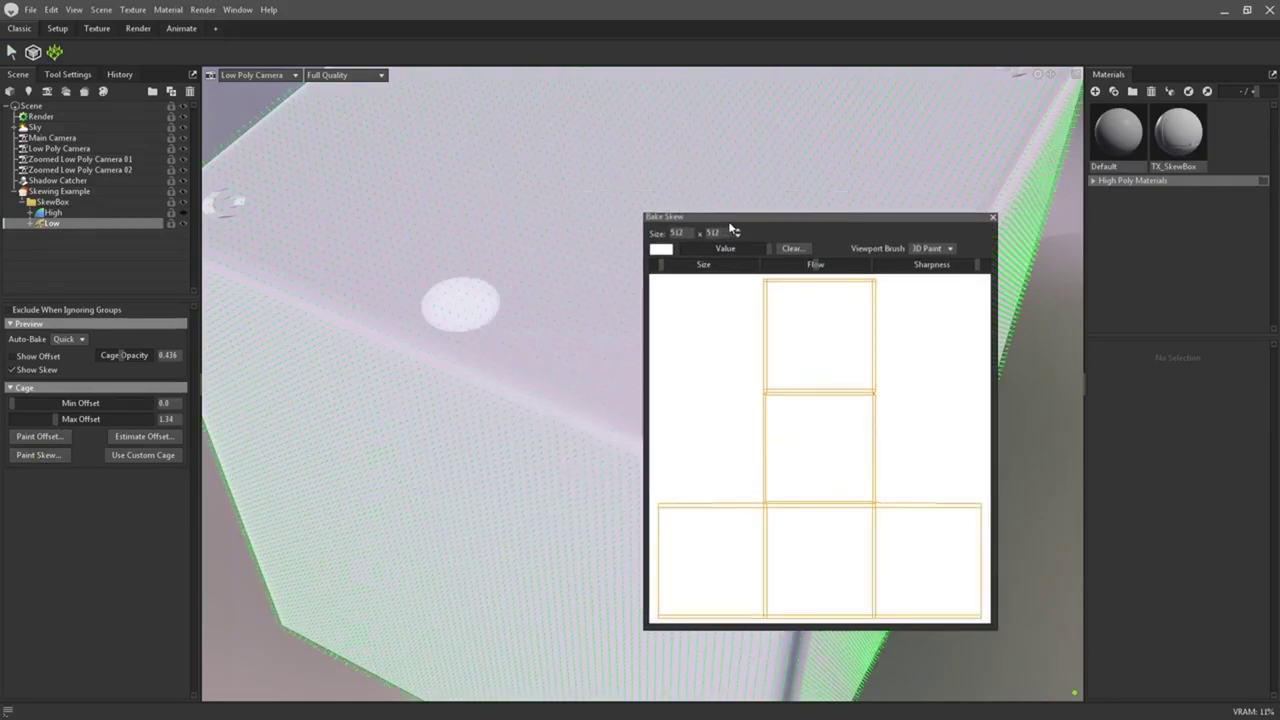
pyautogui.moveTo(780, 412); pyautogui.dragTo(793, 455)
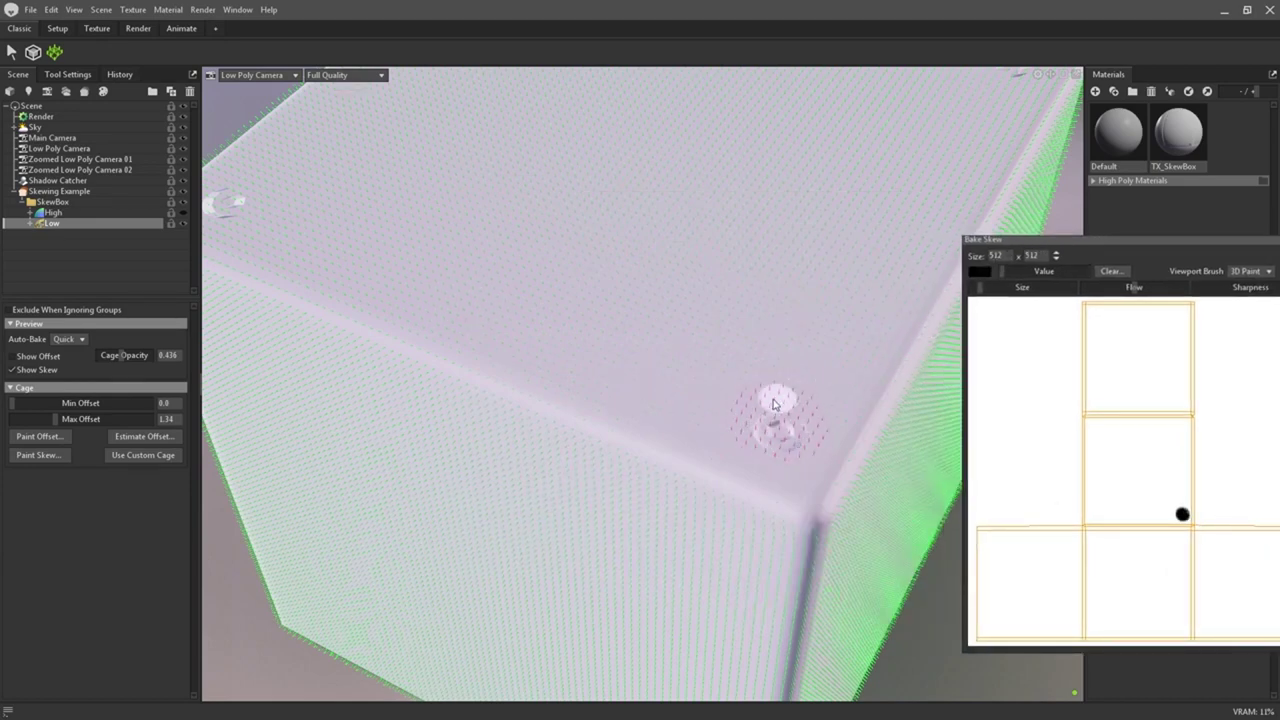
pyautogui.moveTo(766, 423); pyautogui.dragTo(400, 309, button='middle')
pyautogui.moveTo(400, 309); pyautogui.dragTo(400, 337)
pyautogui.moveTo(400, 337); pyautogui.dragTo(621, 224, button='middle')
pyautogui.moveTo(621, 224); pyautogui.dragTo(588, 182)
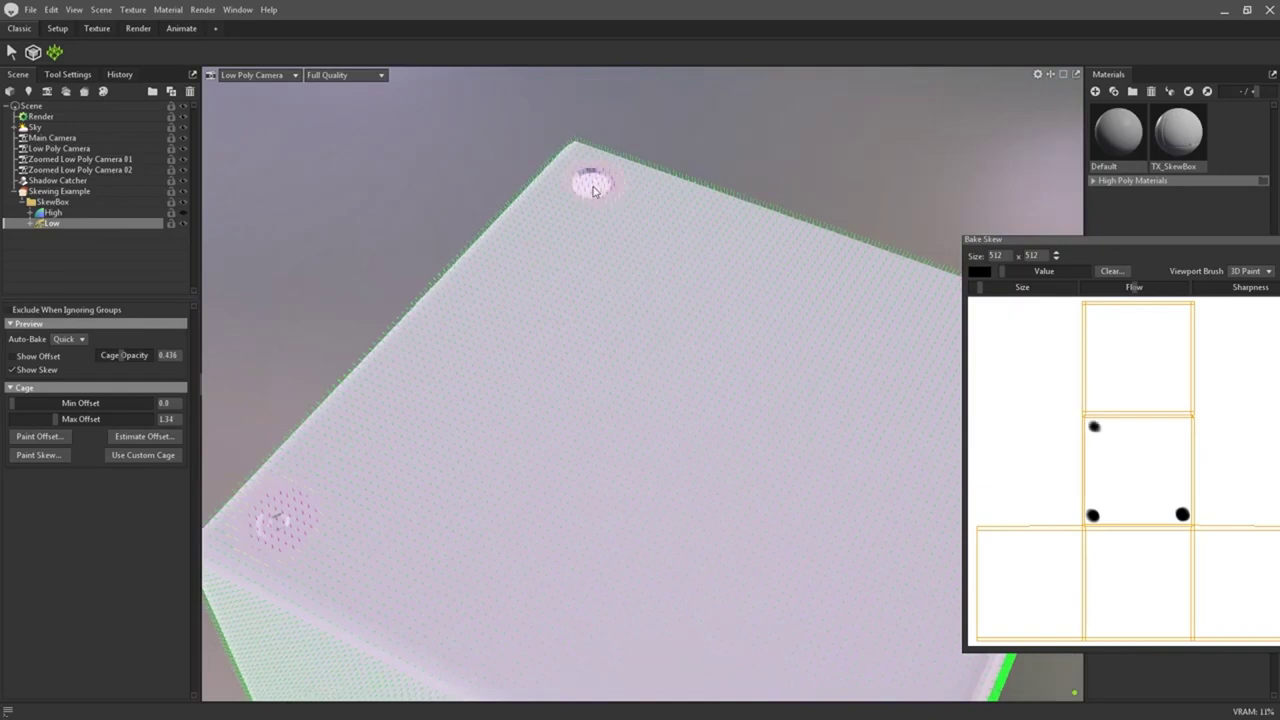
pyautogui.moveTo(588, 182)
pyautogui.mouseDown(button='middle')
pyautogui.moveTo(729, 297)
pyautogui.moveTo(808, 309)
pyautogui.mouseUp(button='middle')
pyautogui.moveTo(808, 309); pyautogui.dragTo(760, 345)
pyautogui.moveTo(760, 345); pyautogui.dragTo(771, 374, button='middle')
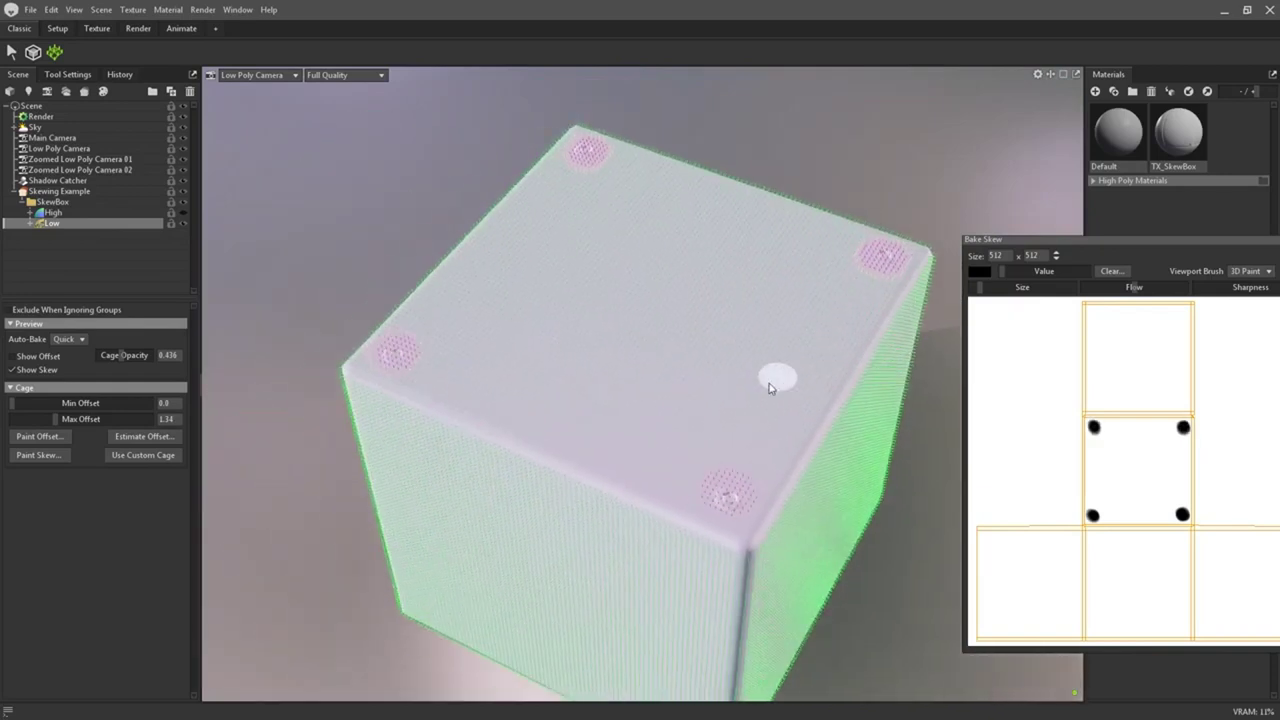
pyautogui.moveTo(1065, 239)
pyautogui.mouseDown()
pyautogui.moveTo(832, 189)
pyautogui.moveTo(806, 141)
pyautogui.mouseUp()
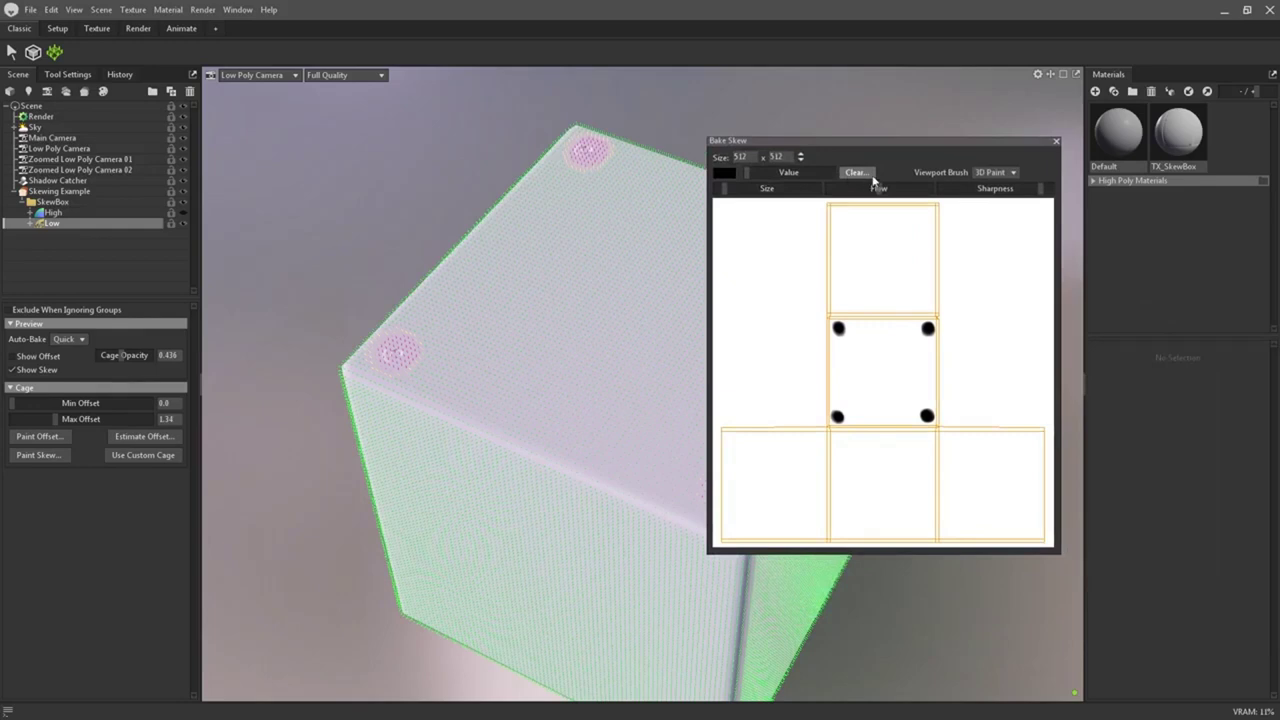
pyautogui.click(1056, 141)
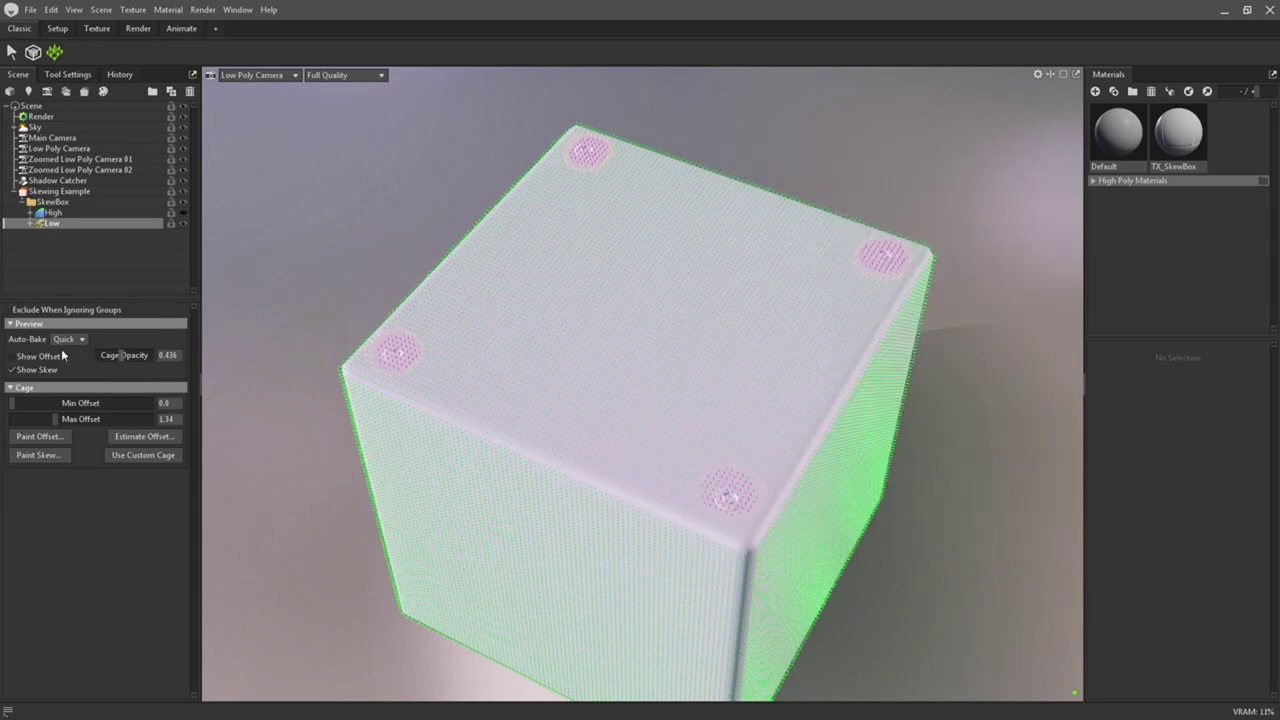
# Zoom in on the corner, keep Auto-Bake on Quick, and reselect Skewing Example.
pyautogui.scroll(3, 815, 537)
pyautogui.scroll(3, 815, 537)
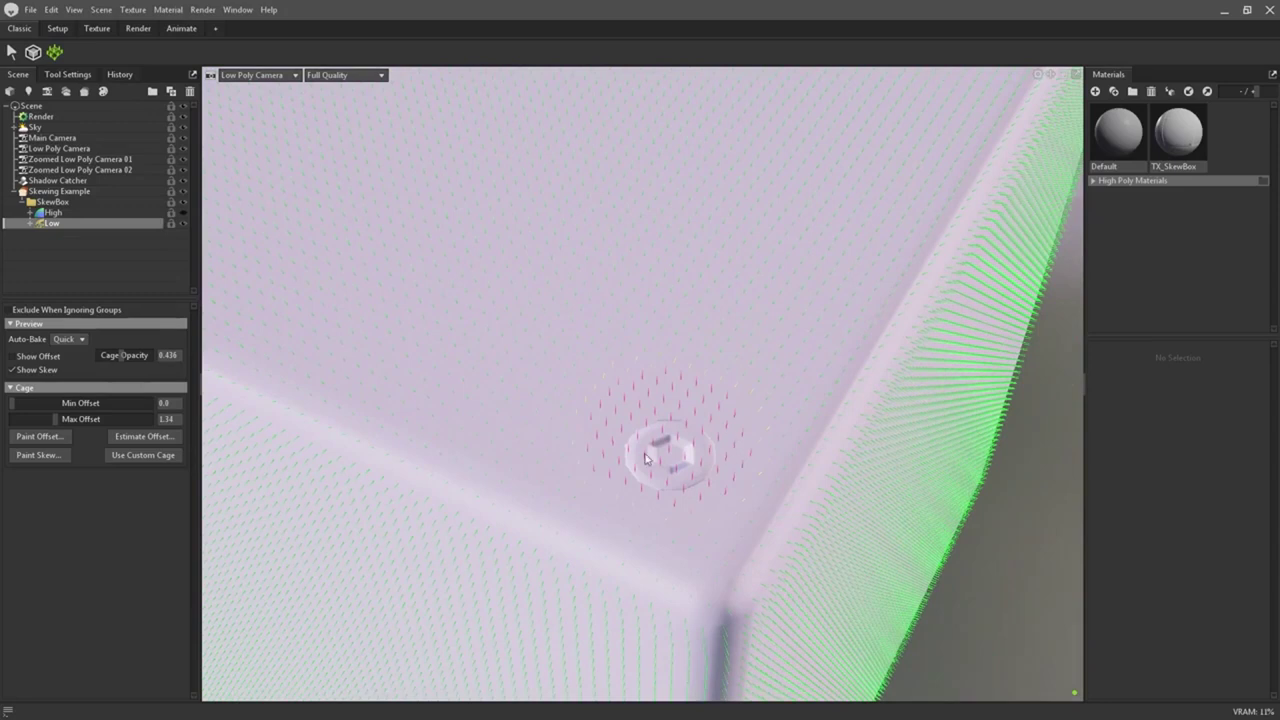
pyautogui.click(82, 341)
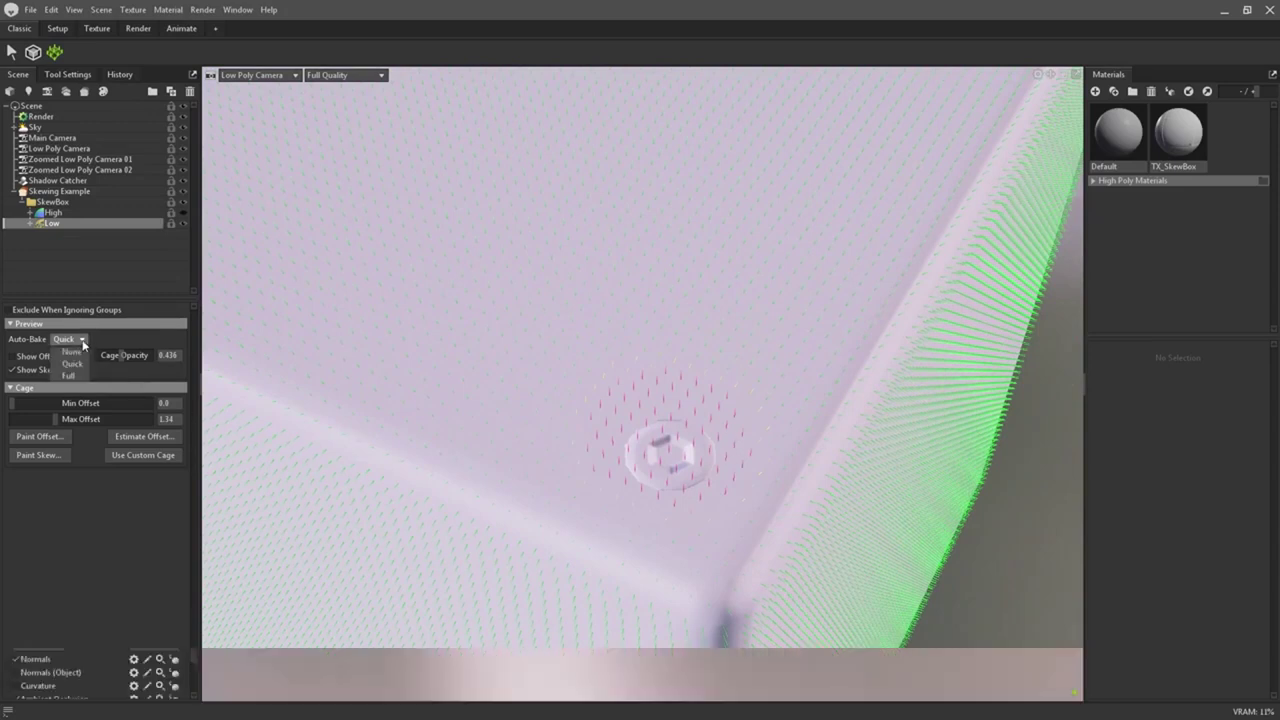
pyautogui.click(72, 363)
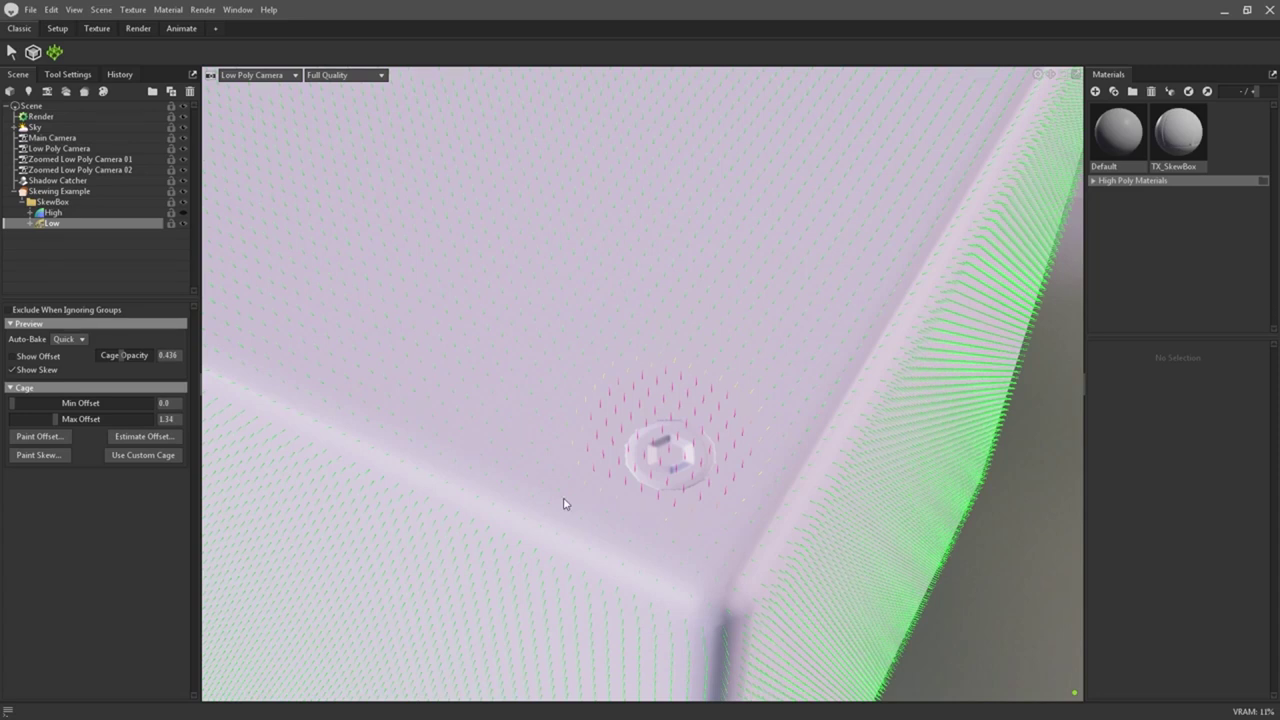
pyautogui.click(151, 193)
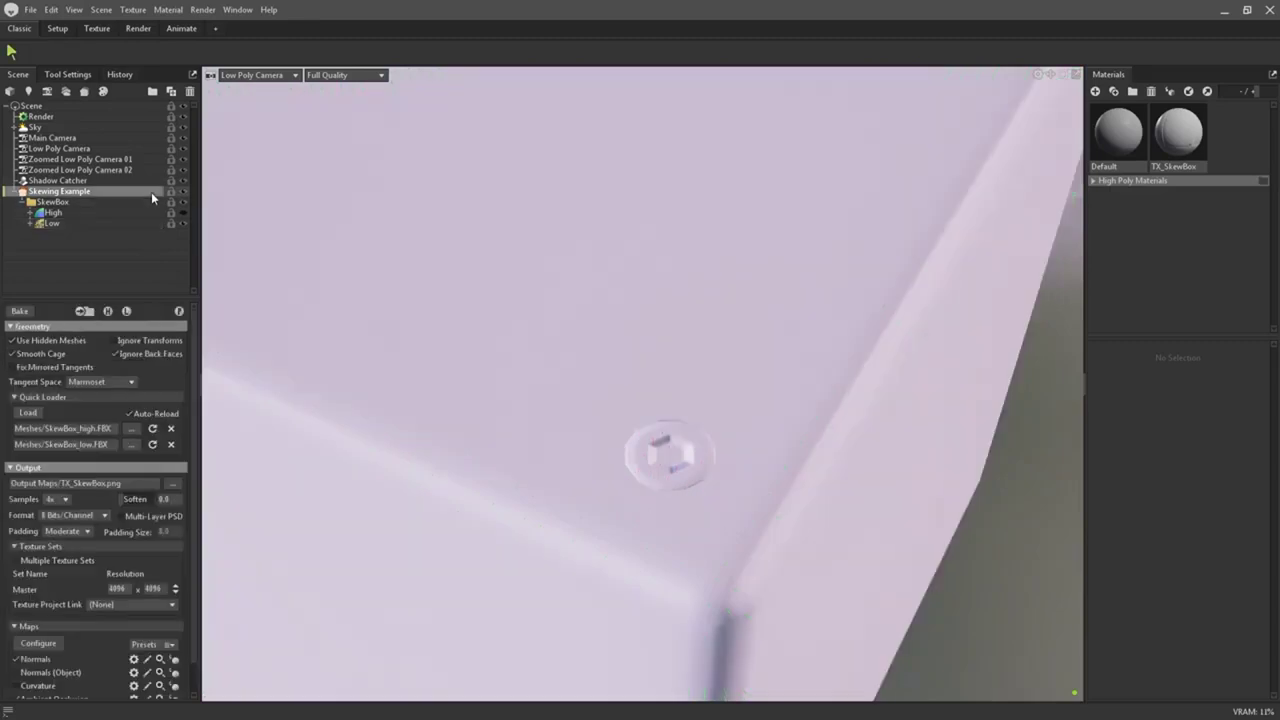
# Frame and pan the cube, then bake its maps from the high-poly mesh.
pyautogui.press('f')
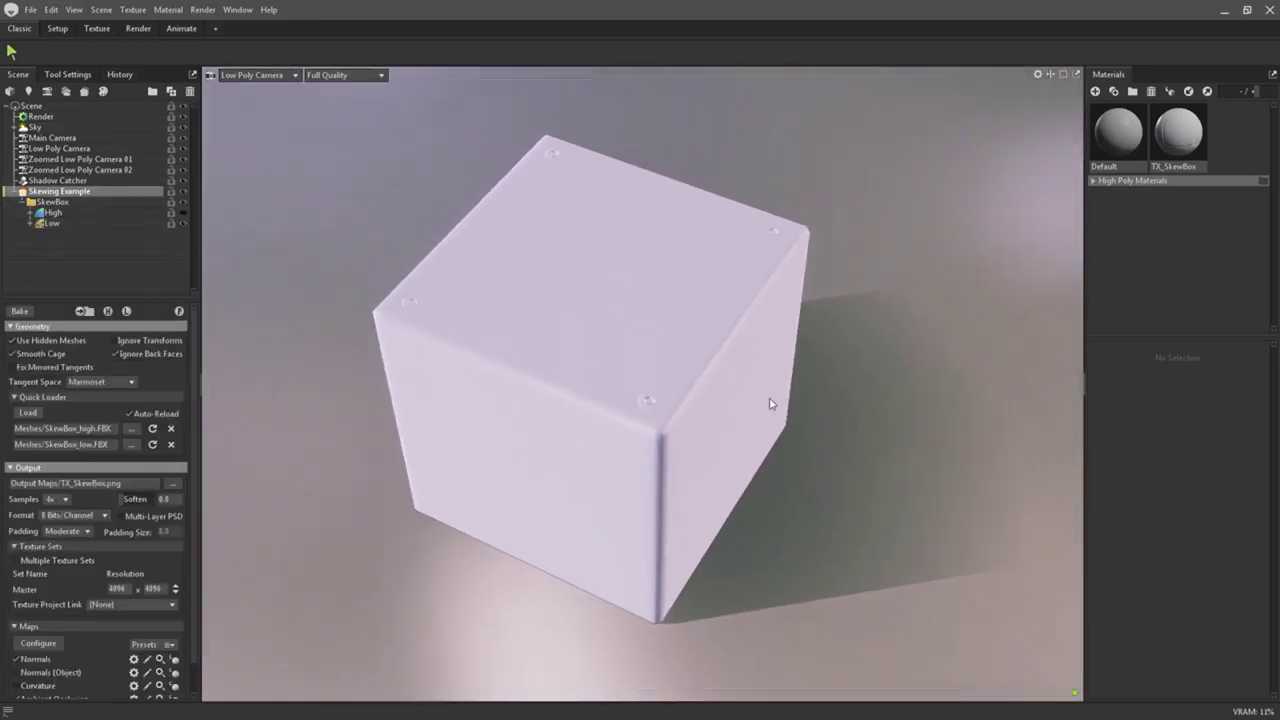
pyautogui.moveTo(720, 466); pyautogui.dragTo(790, 467, button='middle')
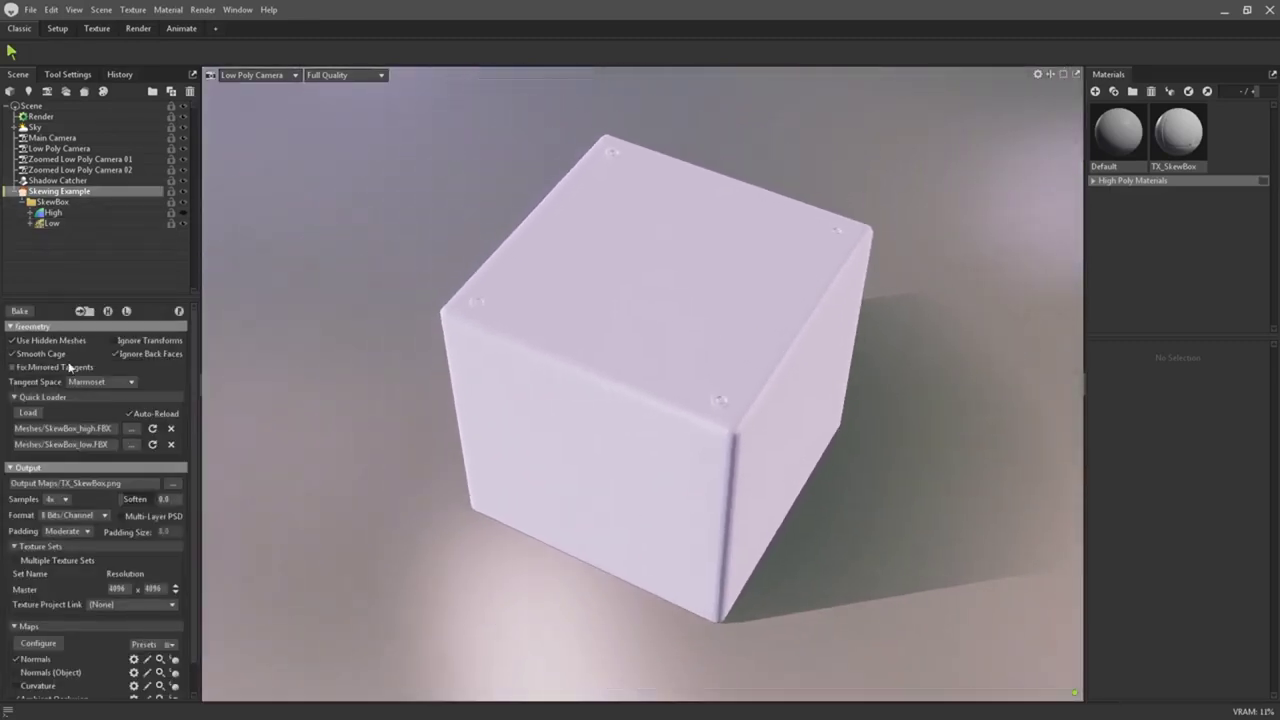
pyautogui.click(15, 311)
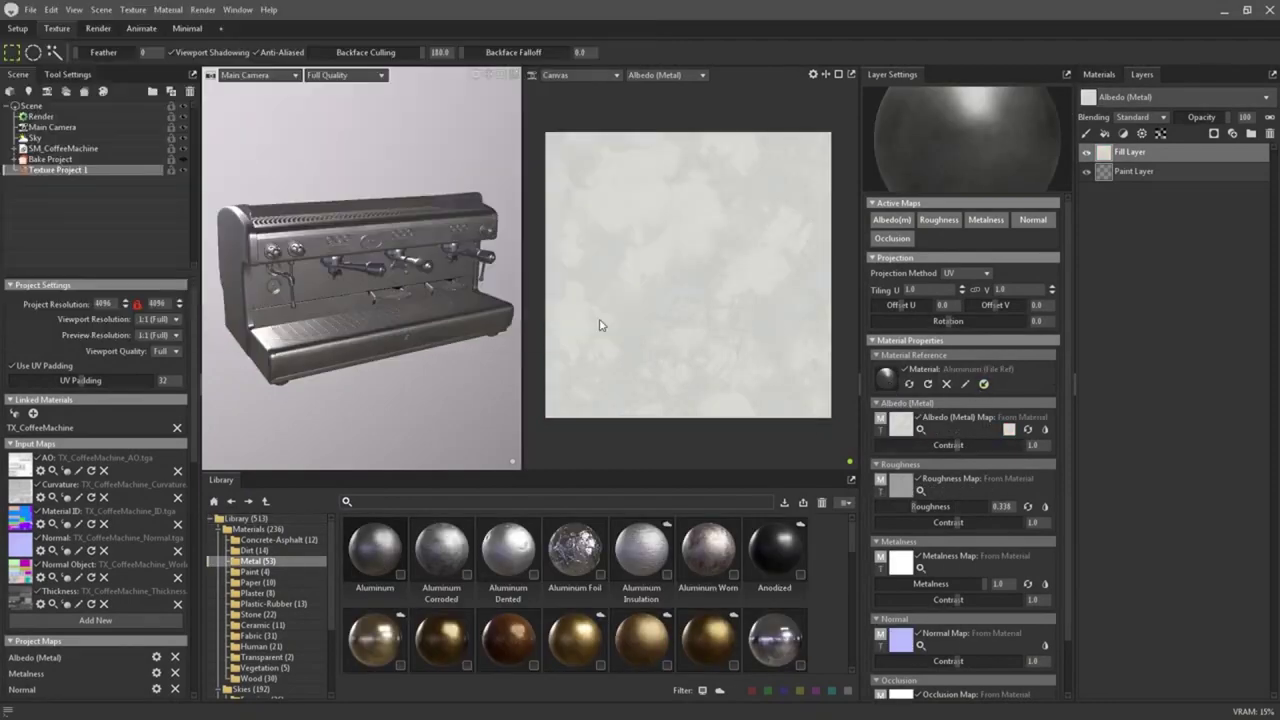
# Scroll down the coffee machine project's Layer Settings panel.
pyautogui.scroll(-1, 866, 530)
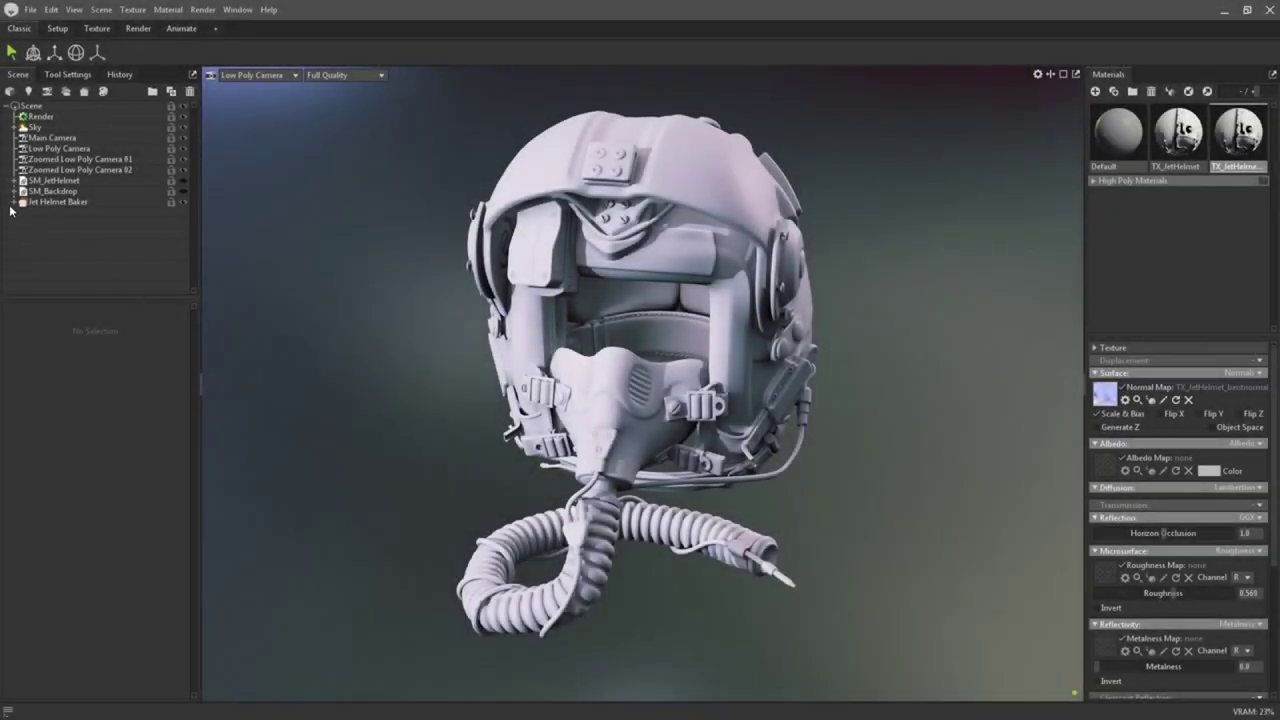
# Set the Jet Helmet Baker's Texture Project Link to (New Project).
pyautogui.click(12, 204)
pyautogui.click(118, 200)
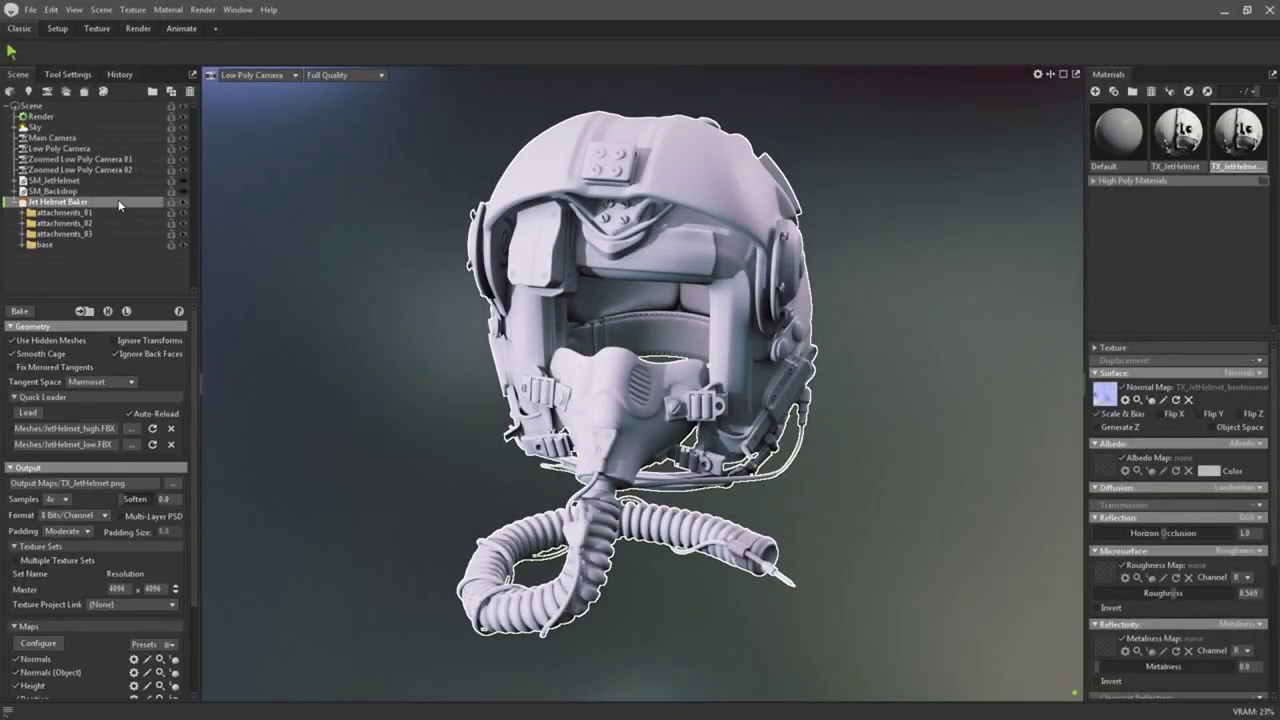
pyautogui.moveTo(196, 398); pyautogui.dragTo(196, 445)
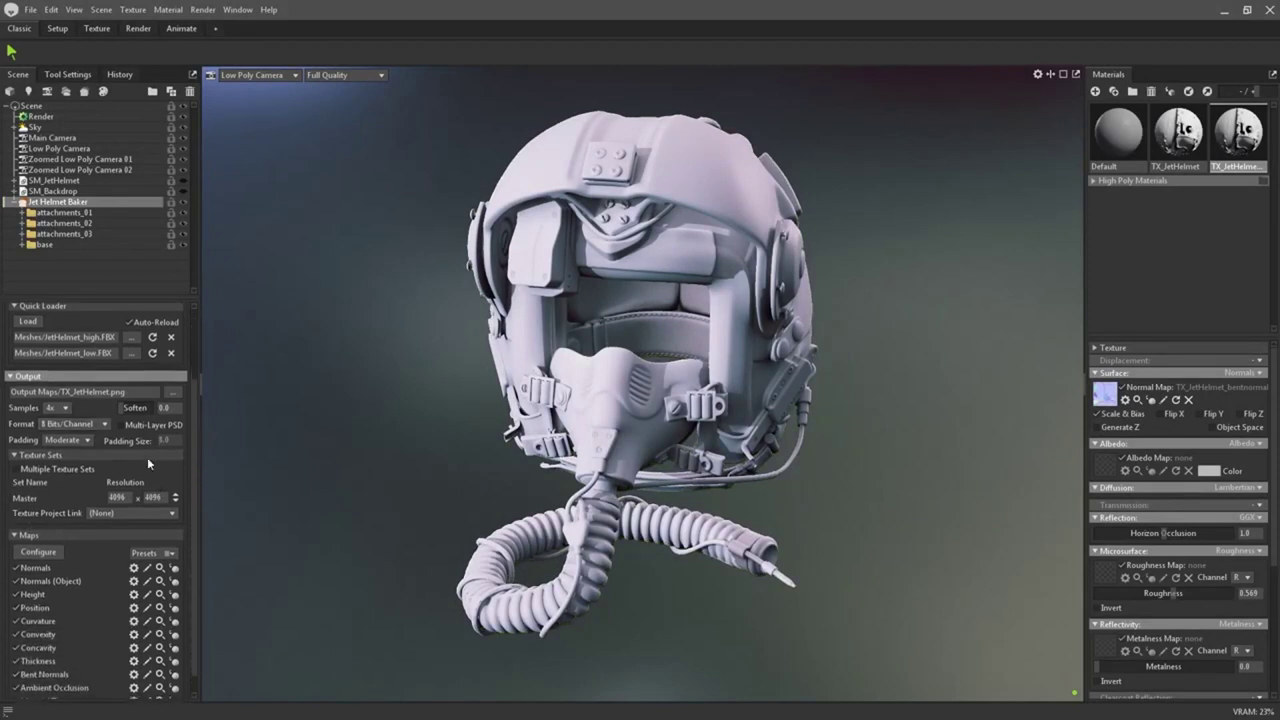
pyautogui.click(156, 512)
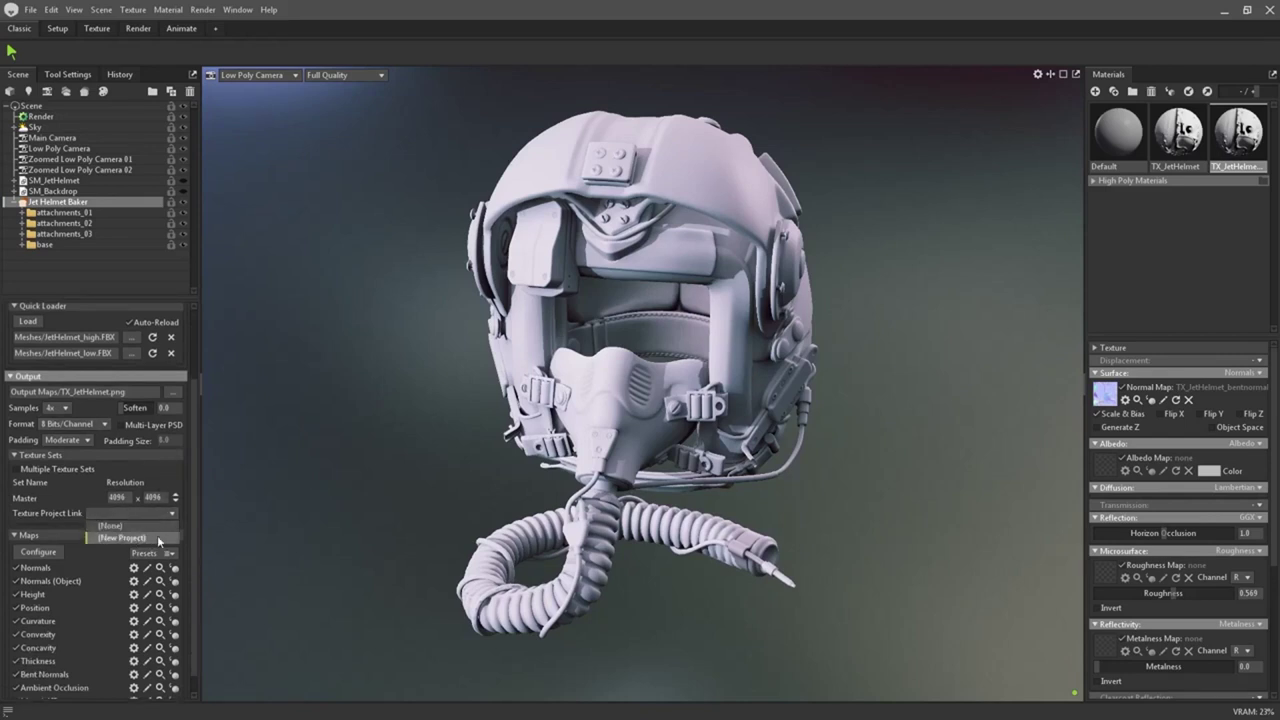
pyautogui.click(158, 538)
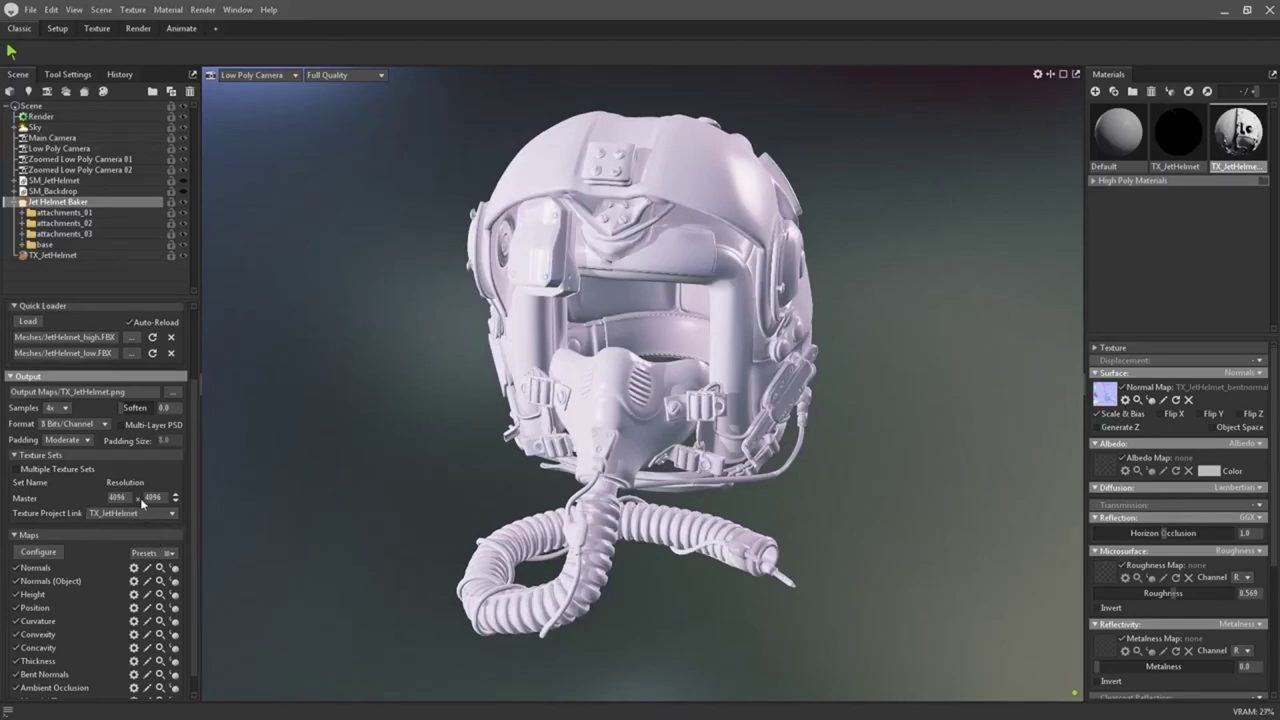
# Inspect the newly created TX_JetHelmet texture project, then reselect the Jet Helmet Baker.
pyautogui.click(55, 255)
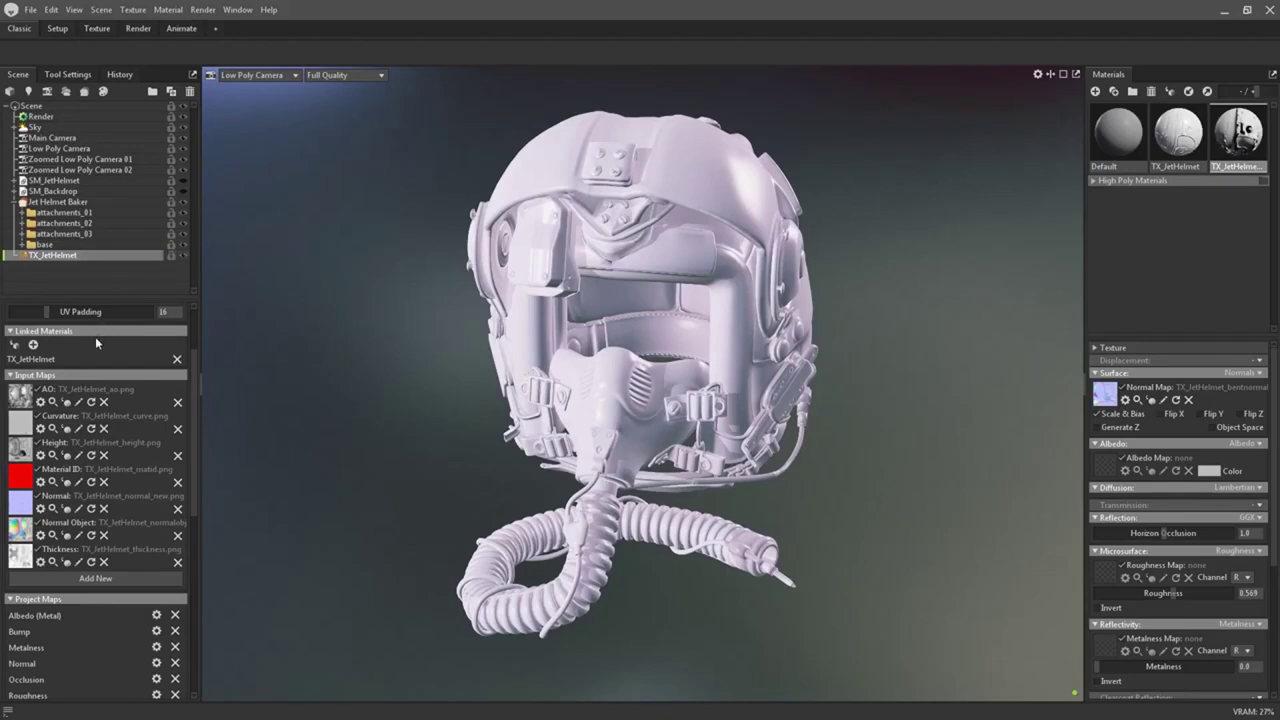
pyautogui.click(58, 201)
pyautogui.click(100, 9)
pyautogui.moveTo(120, 26)
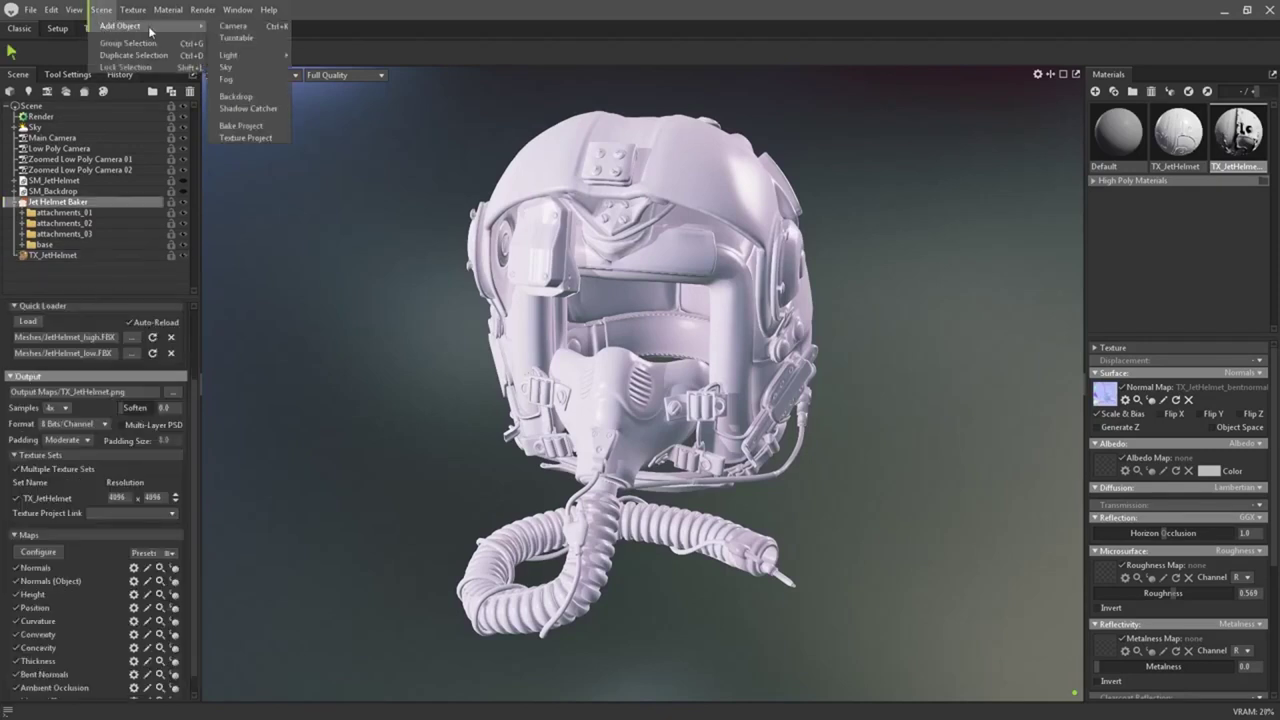
# Review TX_JetHelmet's input maps, enable Multiple Texture Sets on the baker, and link another new project.
pyautogui.click(250, 131)
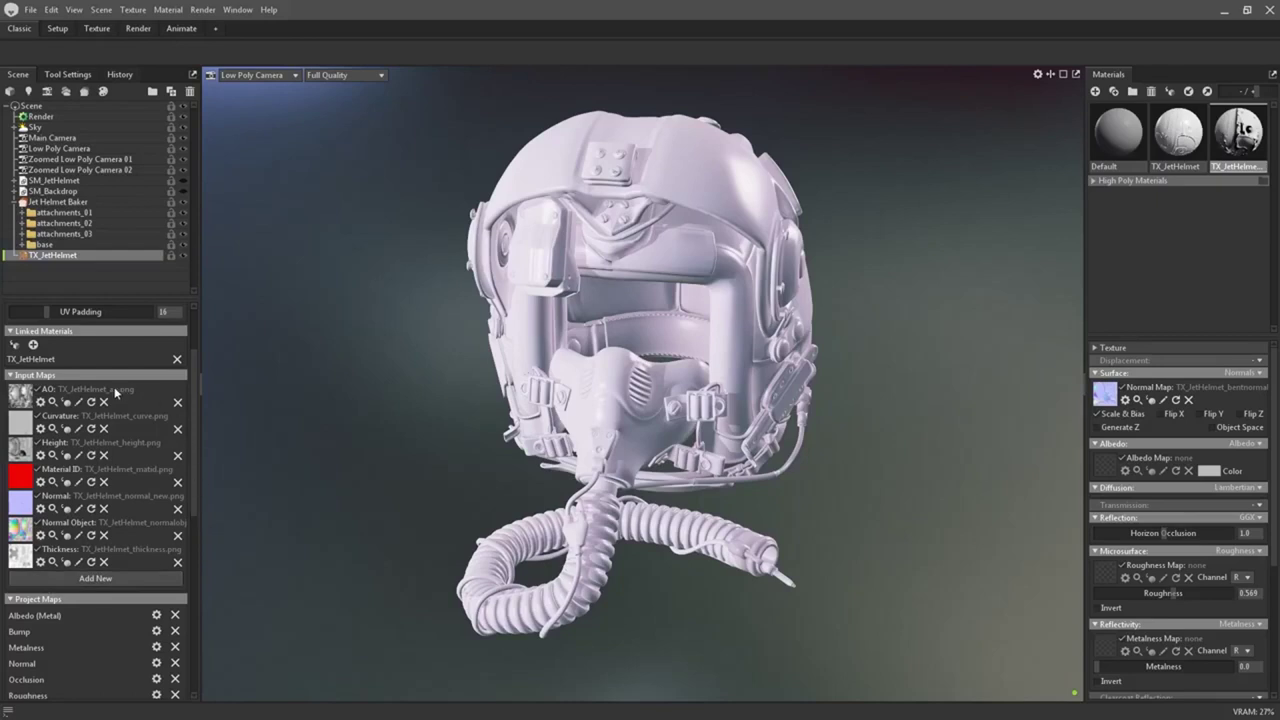
pyautogui.click(122, 204)
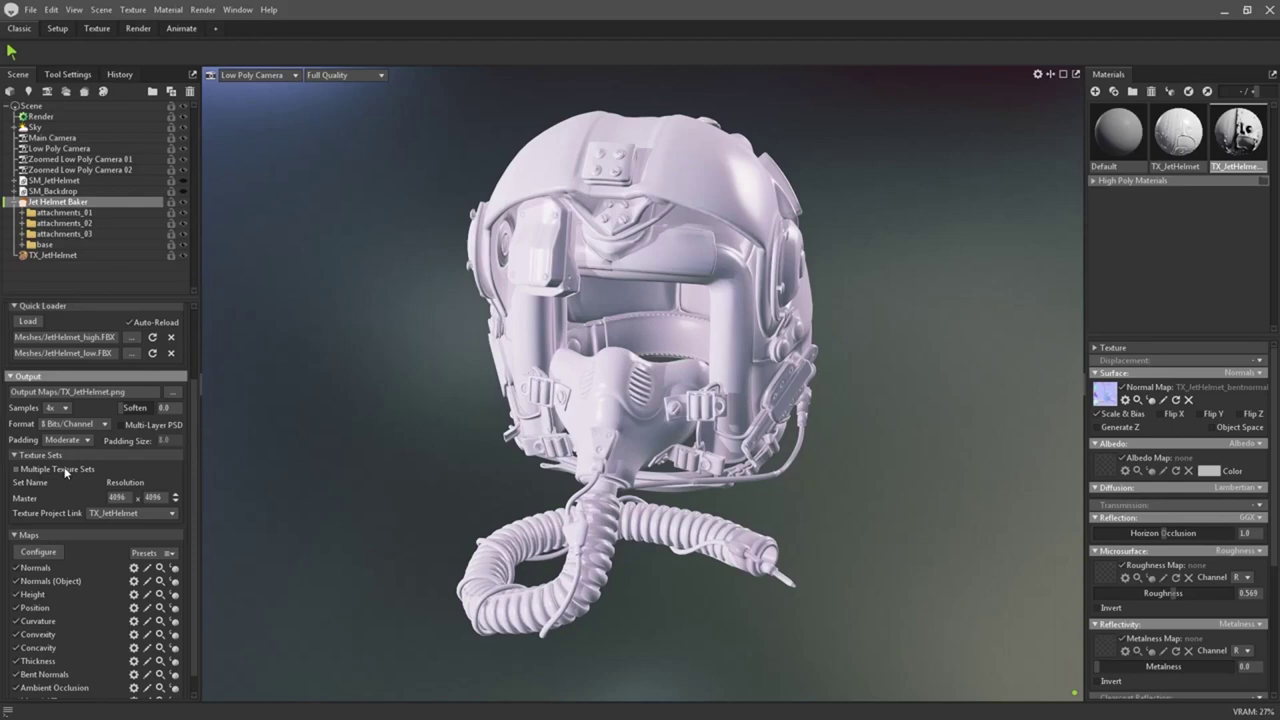
pyautogui.click(65, 470)
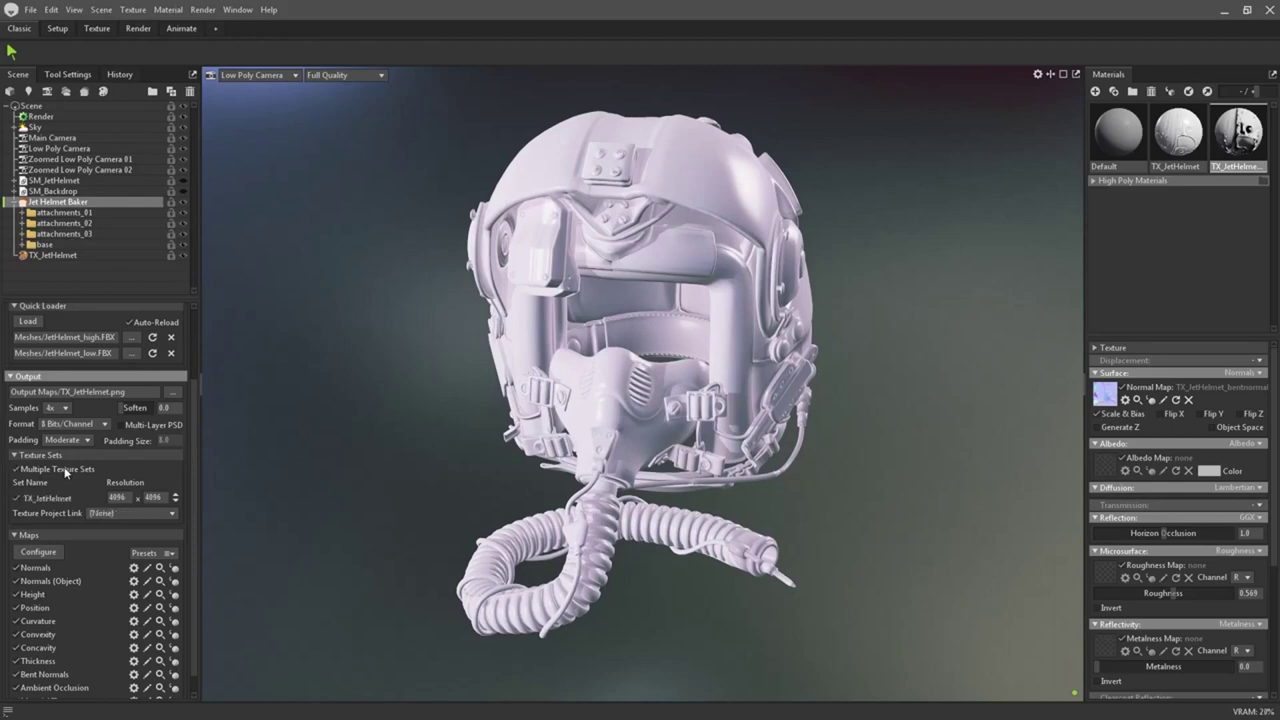
pyautogui.click(130, 513)
pyautogui.click(118, 539)
# Link the helmet material and the bake to Texture Project 1, then enter the Texture workspace.
pyautogui.moveTo(1238, 133); pyautogui.dragTo(99, 350)
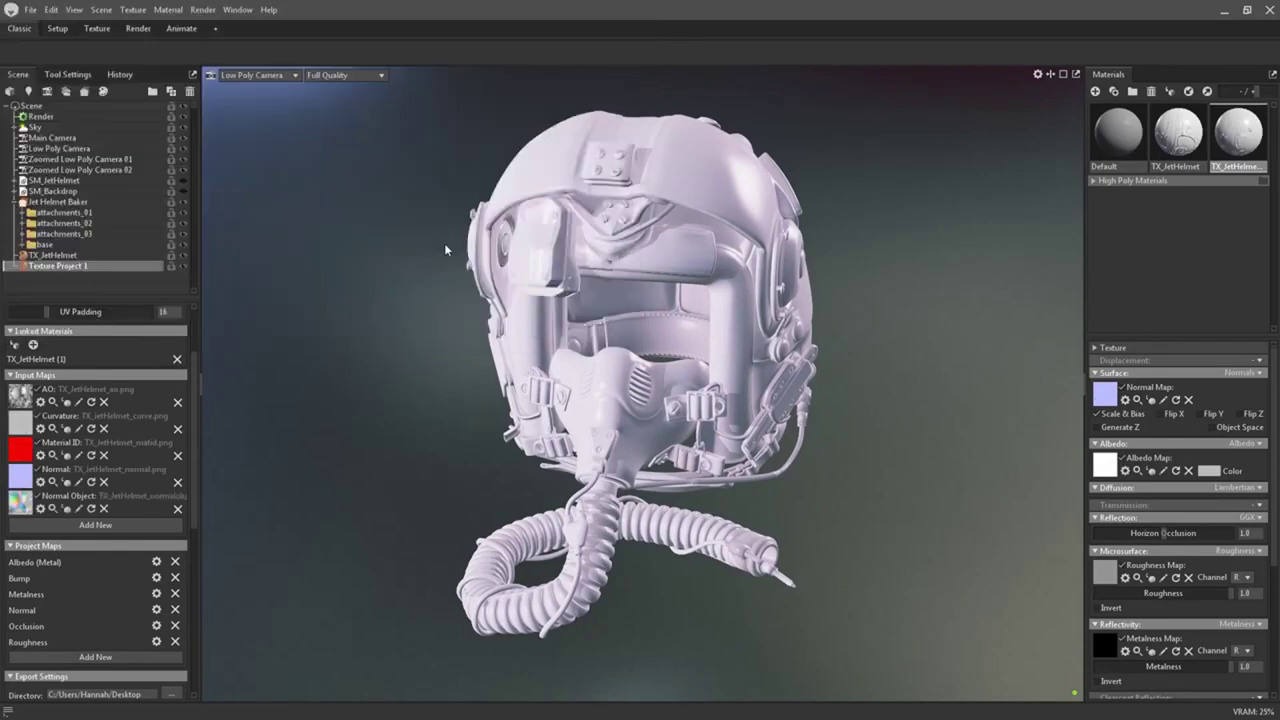
pyautogui.moveTo(193, 421); pyautogui.dragTo(199, 334)
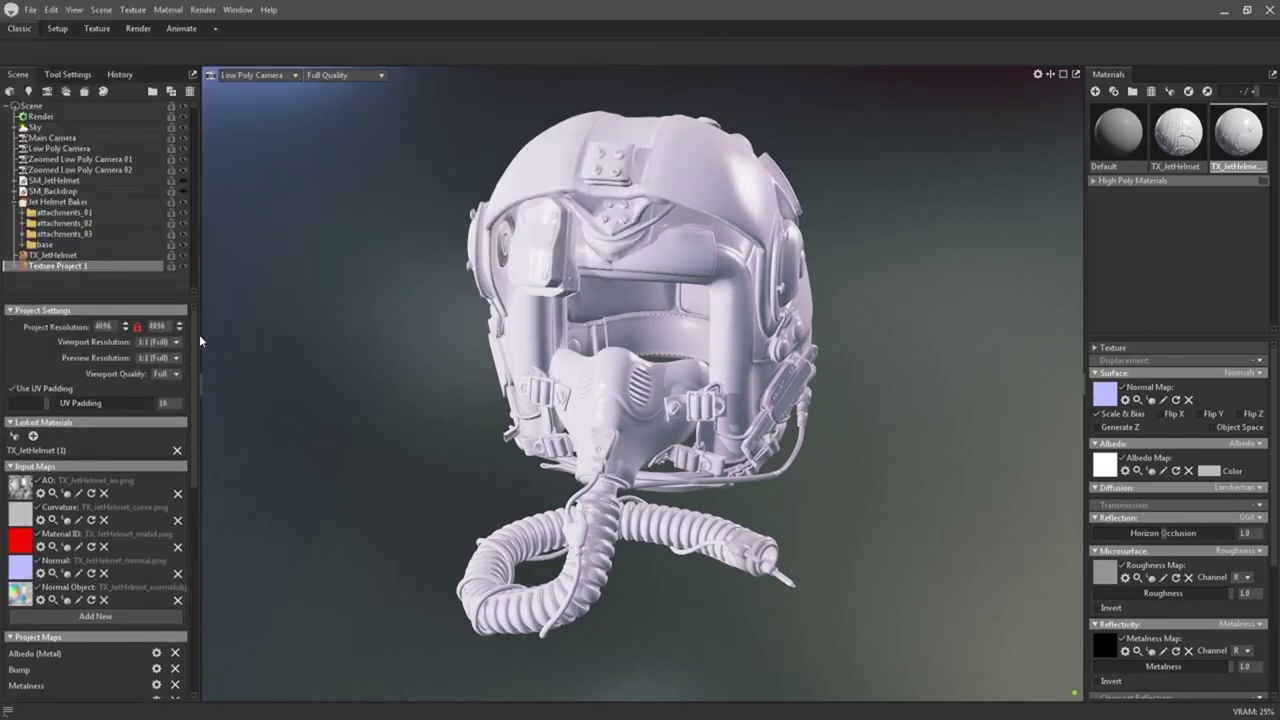
pyautogui.click(125, 201)
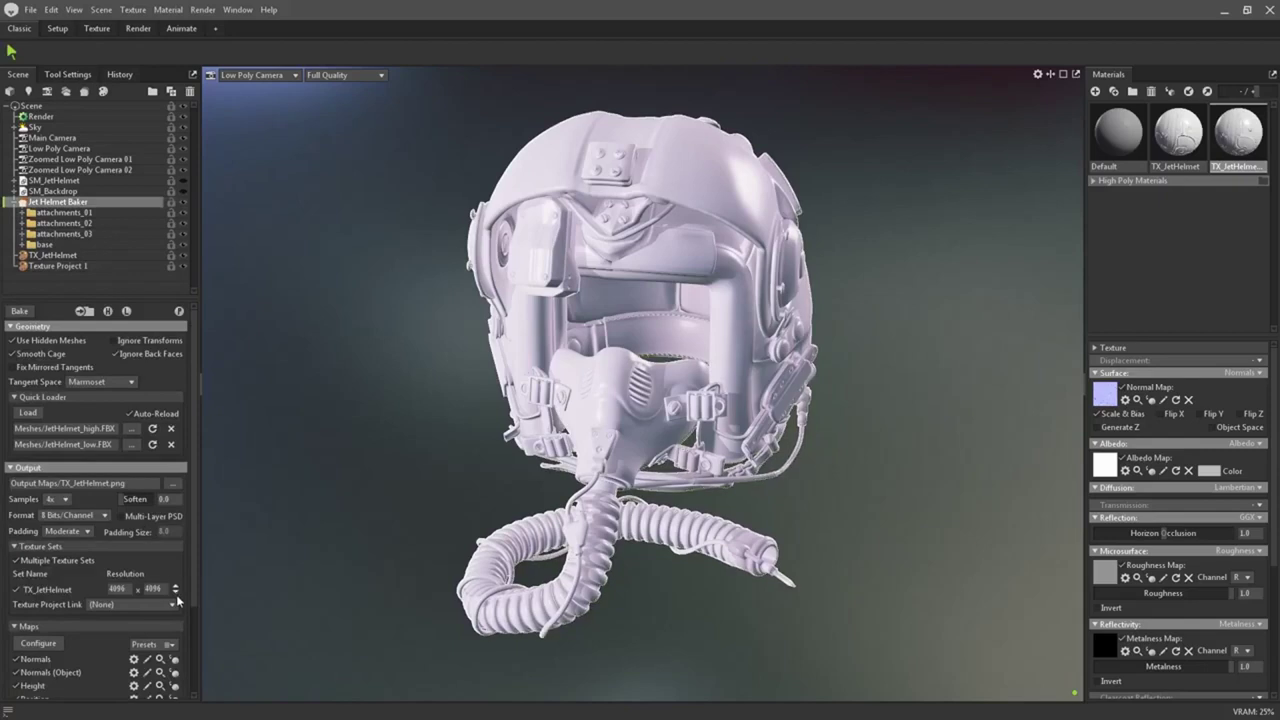
pyautogui.click(135, 604)
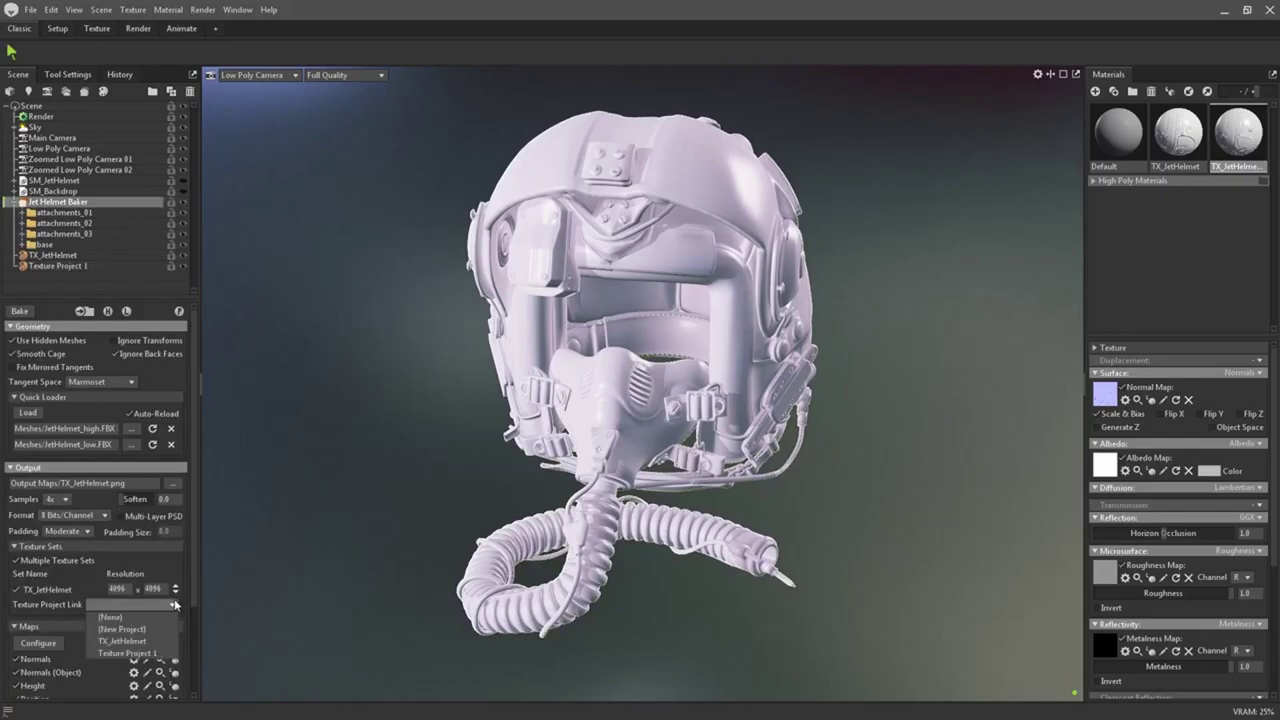
pyautogui.click(162, 654)
pyautogui.click(126, 266)
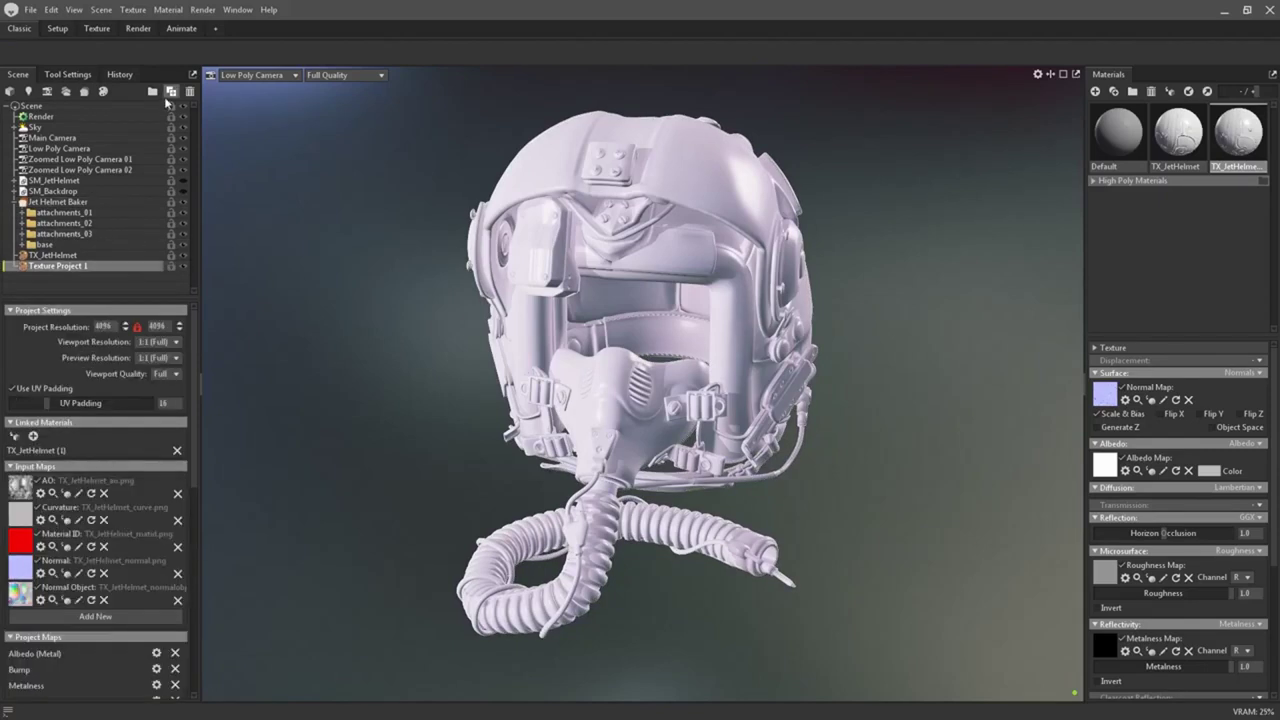
pyautogui.click(101, 29)
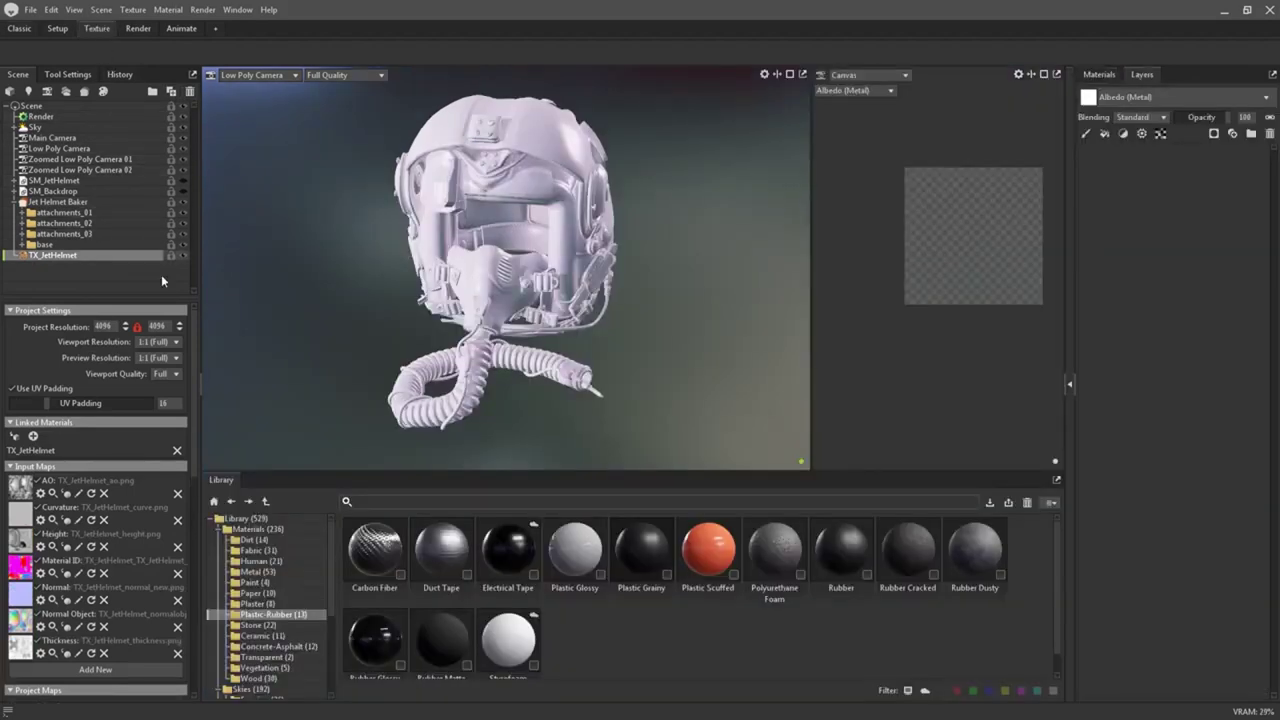
# Drag Aluminum, Plastic Grainy, Plastic Glossy and Aluminum Corroded from the Library onto separate helmet parts.
pyautogui.click(284, 570)
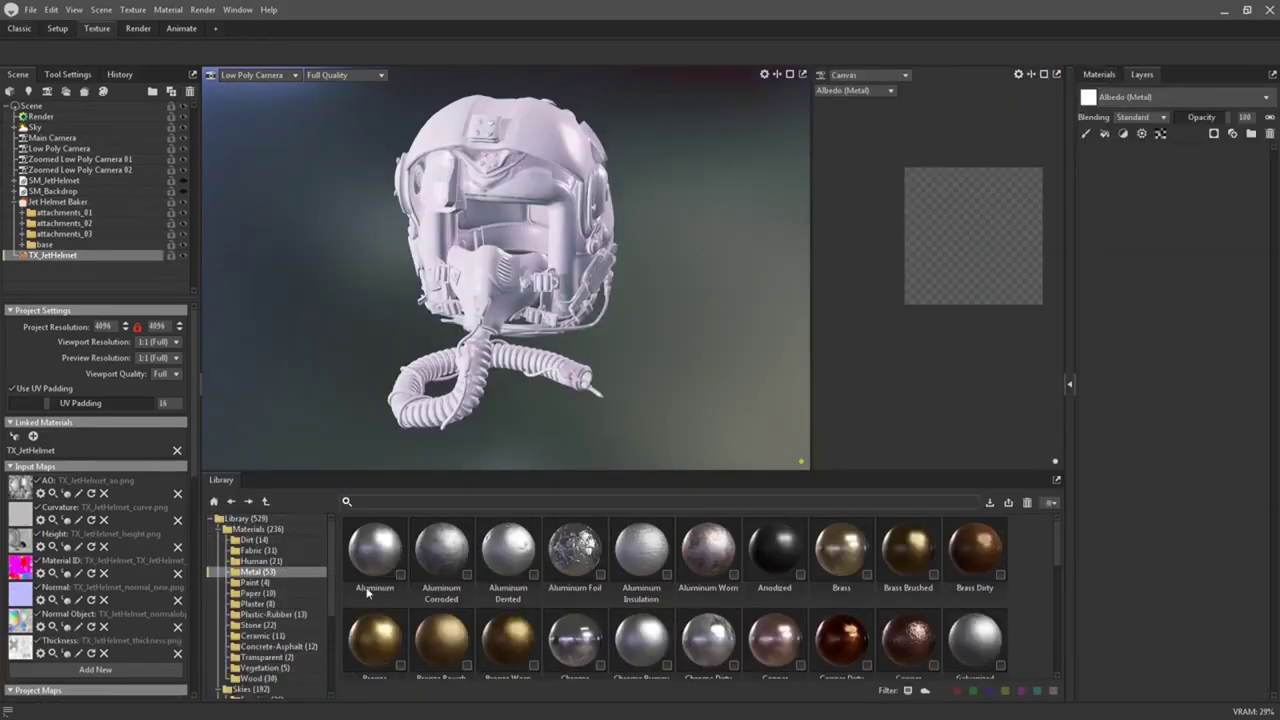
pyautogui.moveTo(372, 560); pyautogui.dragTo(477, 316)
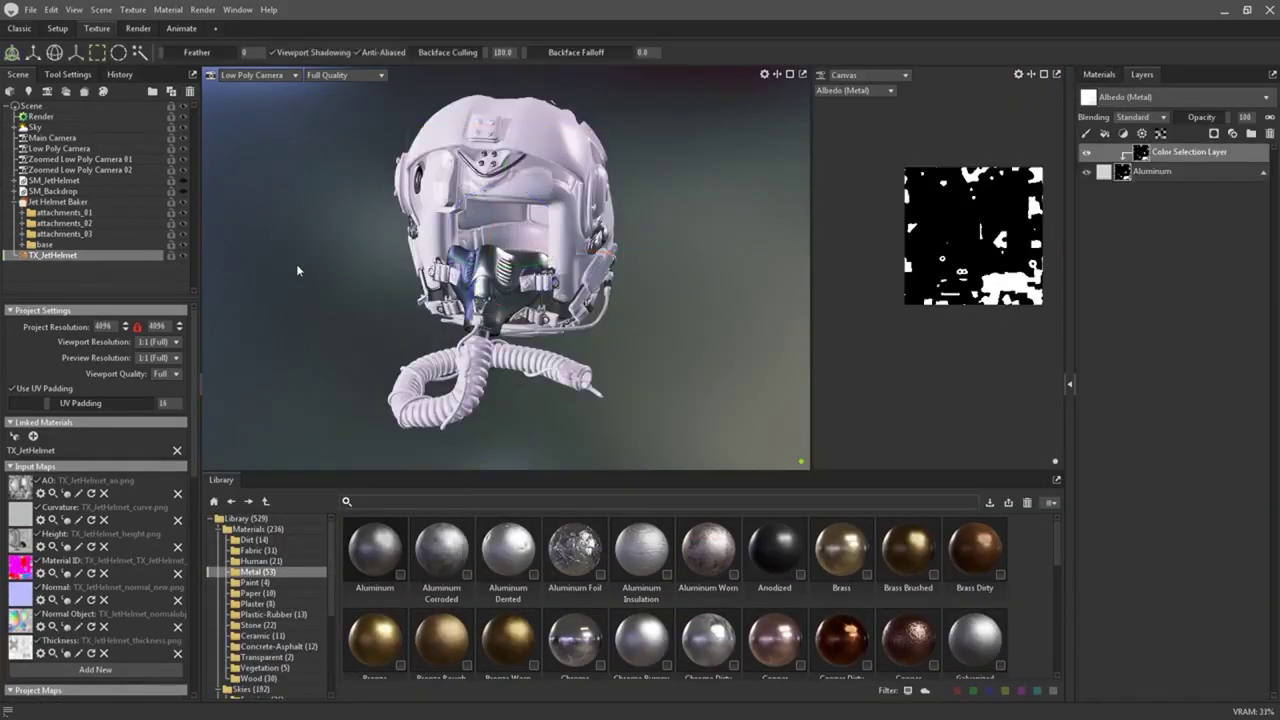
pyautogui.click(272, 614)
pyautogui.moveTo(641, 548); pyautogui.dragTo(478, 381)
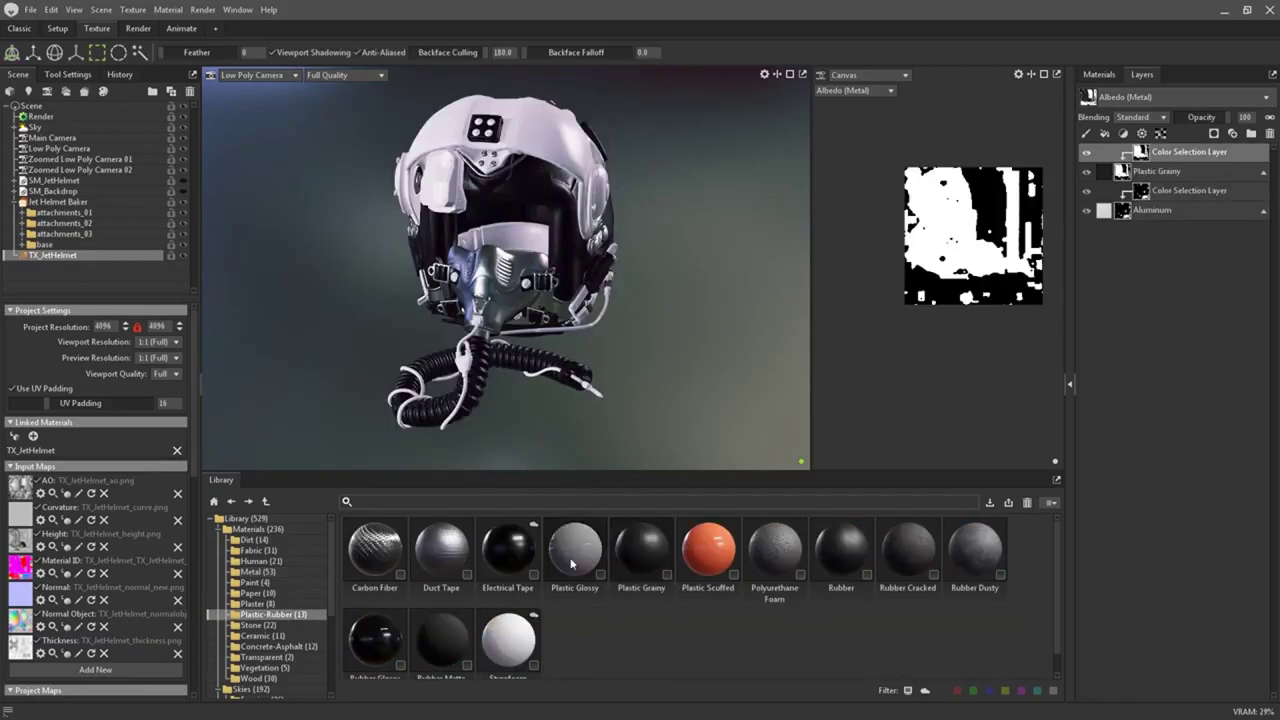
pyautogui.moveTo(570, 560); pyautogui.dragTo(543, 143)
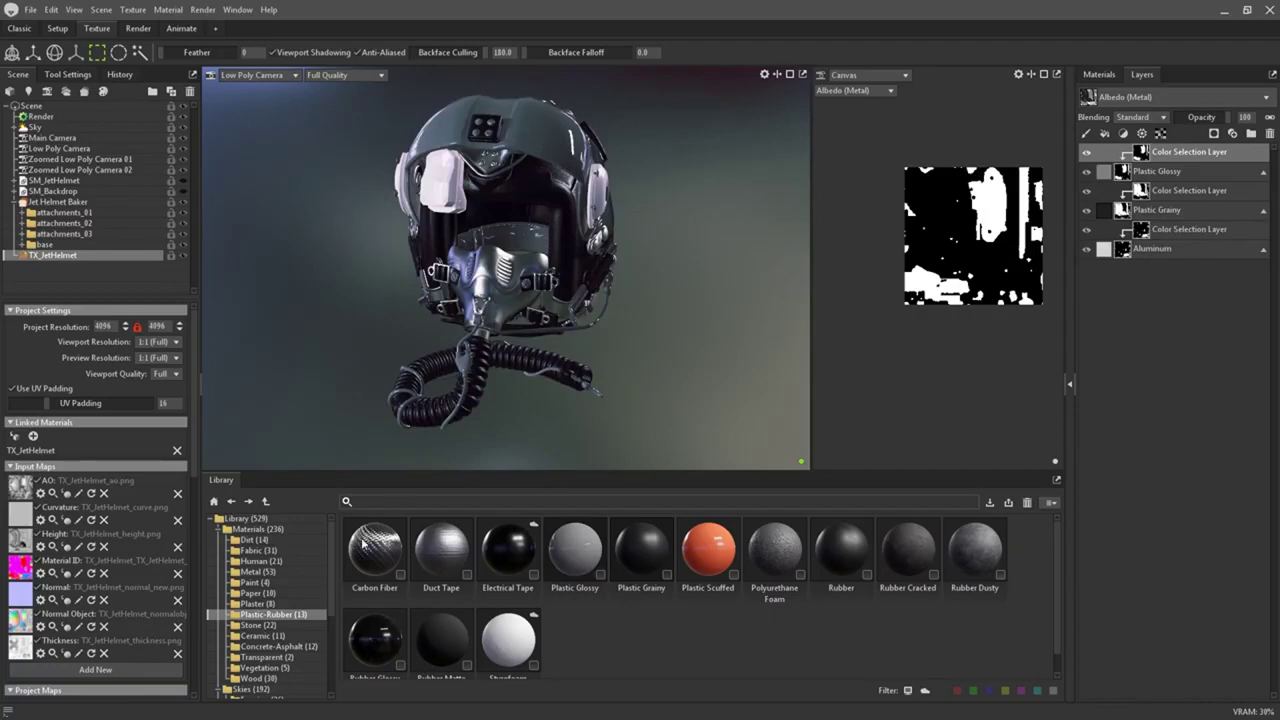
pyautogui.click(258, 571)
pyautogui.moveTo(441, 548); pyautogui.dragTo(452, 198)
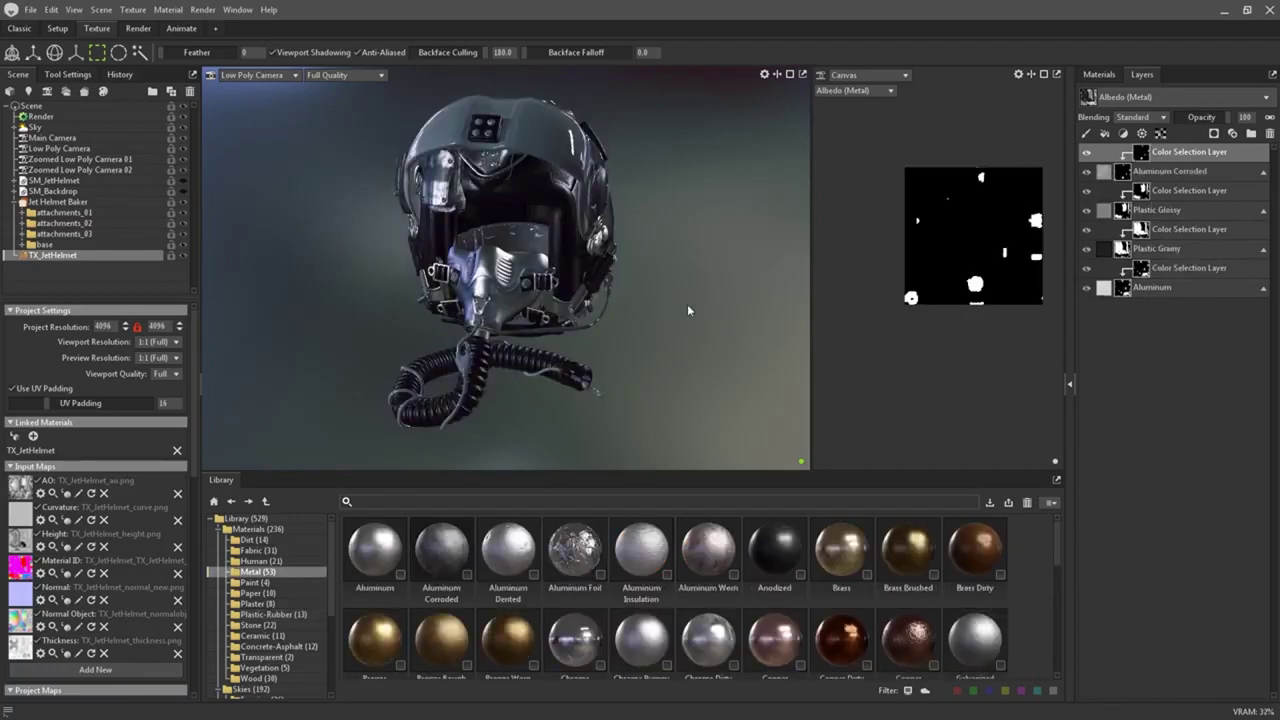